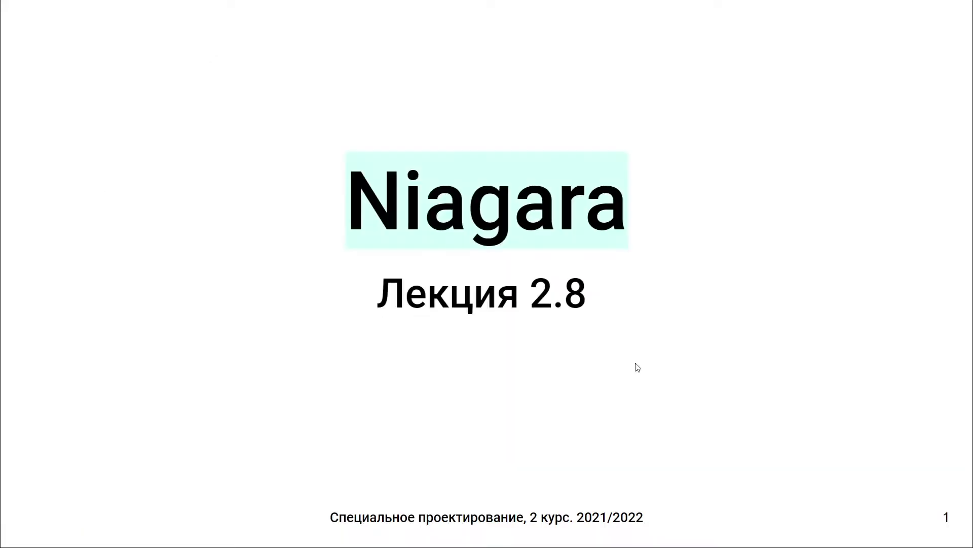
key("alt+Tab")
key("alt+Tab")
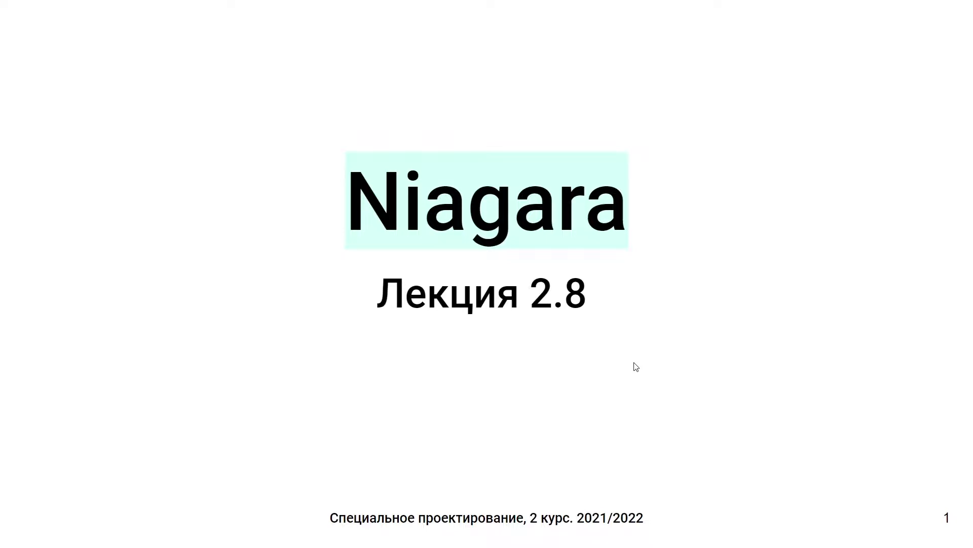
Bring back the lecture slides and advance to slide 2, 'Particle VS Emitter VS System'.
key("Right")
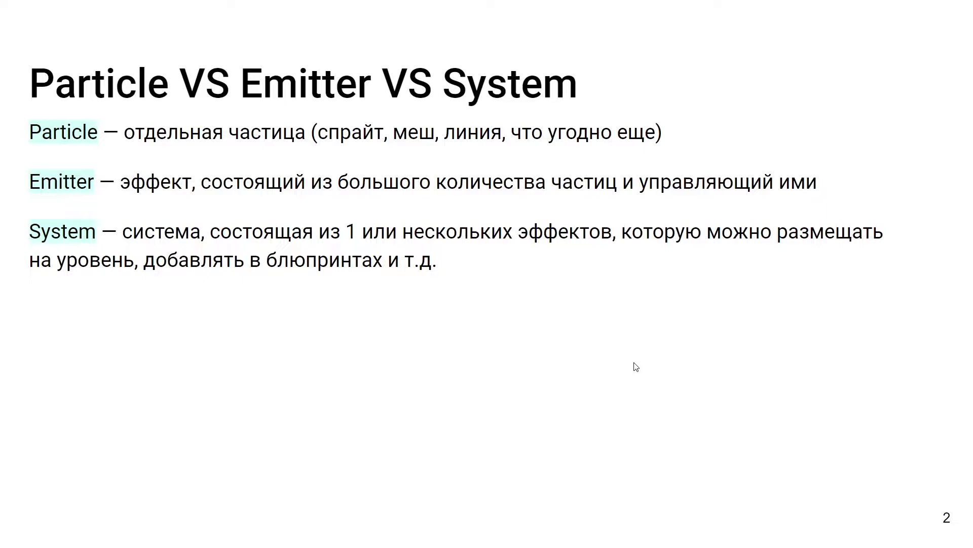
Advance through the Emitter slide to slide 4, 'Структура Emitter-a', then switch toward Unreal Editor.
key("Right")
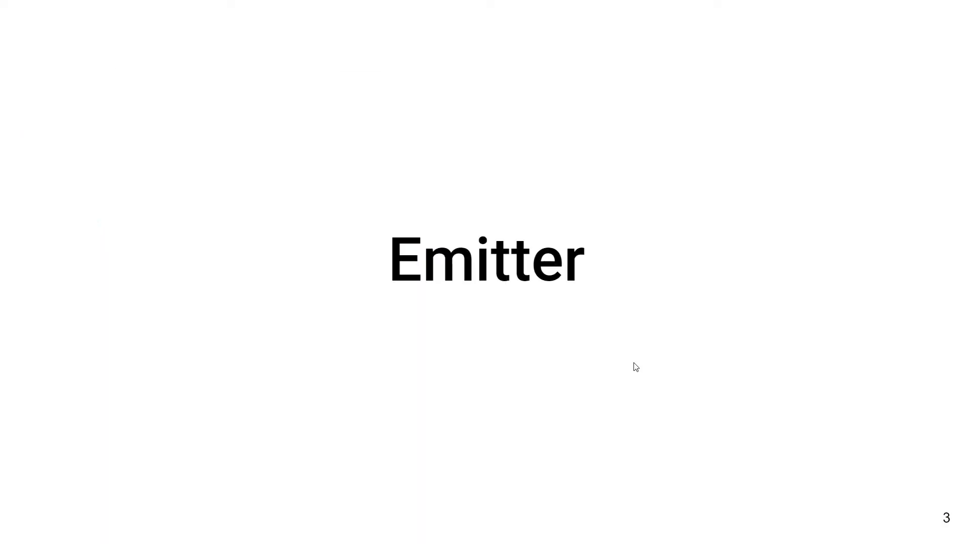
key("Right")
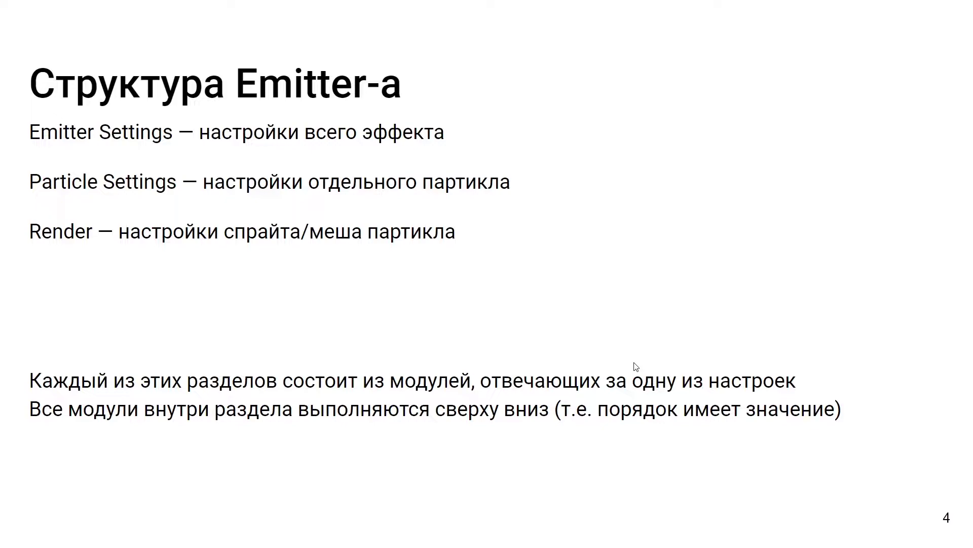
key("alt+Tab")
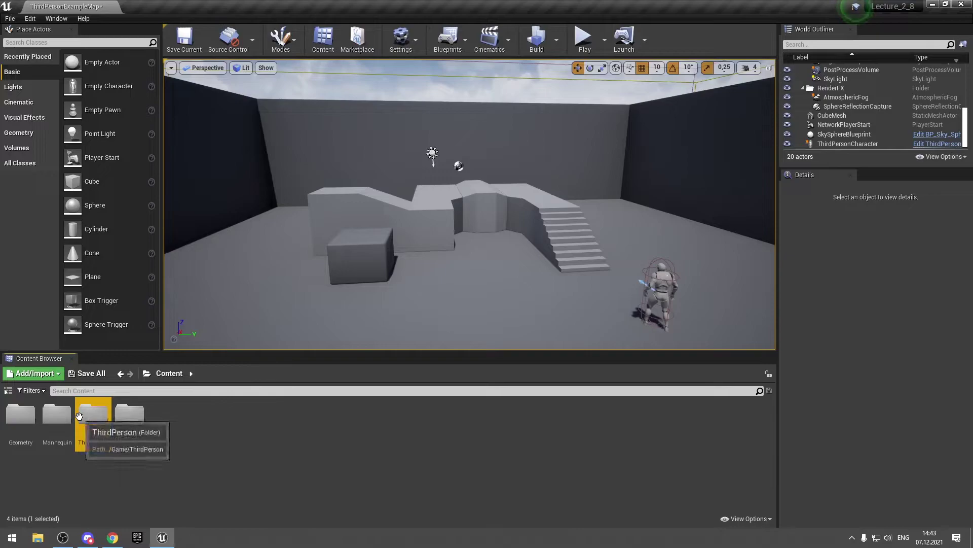
Create a new folder named VFX inside the ThirdPerson content folder.
double_click(92, 412)
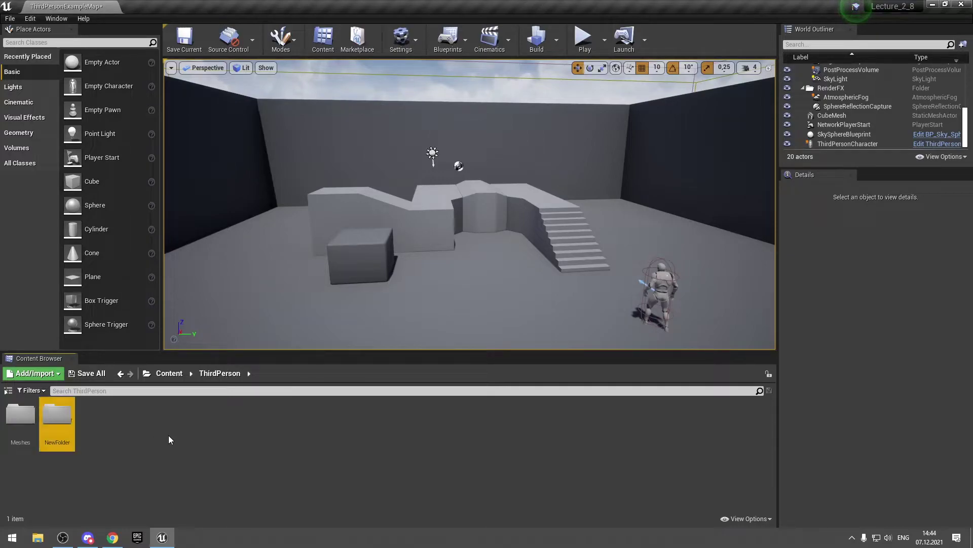
type("VFX")
key("Return")
key("Return")
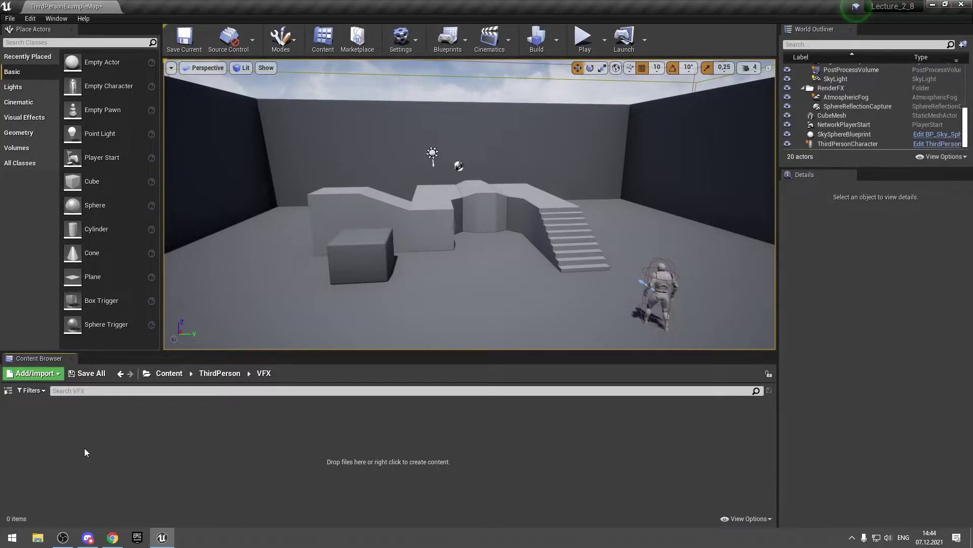
Start creating a new Niagara Emitter asset in the VFX folder.
right_click(85, 448)
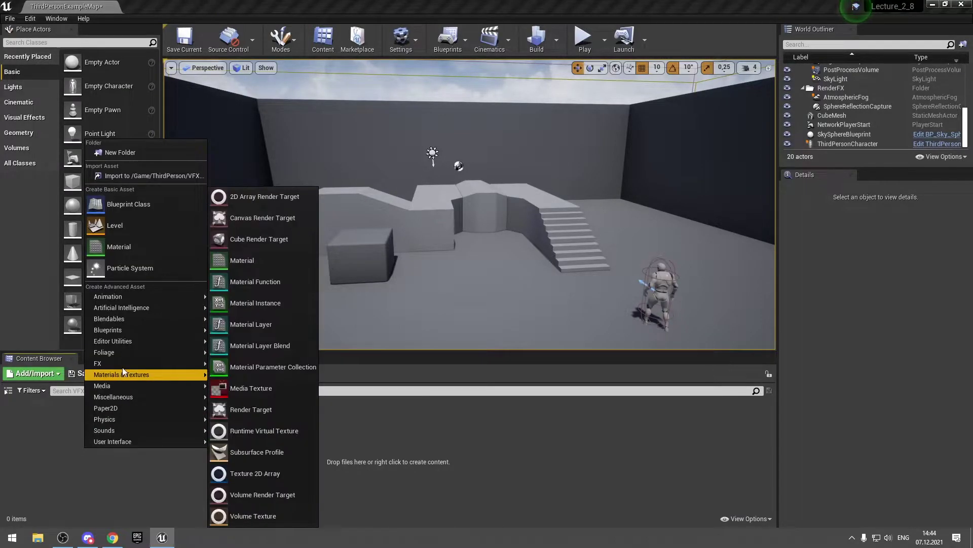
mouse_move(125, 363)
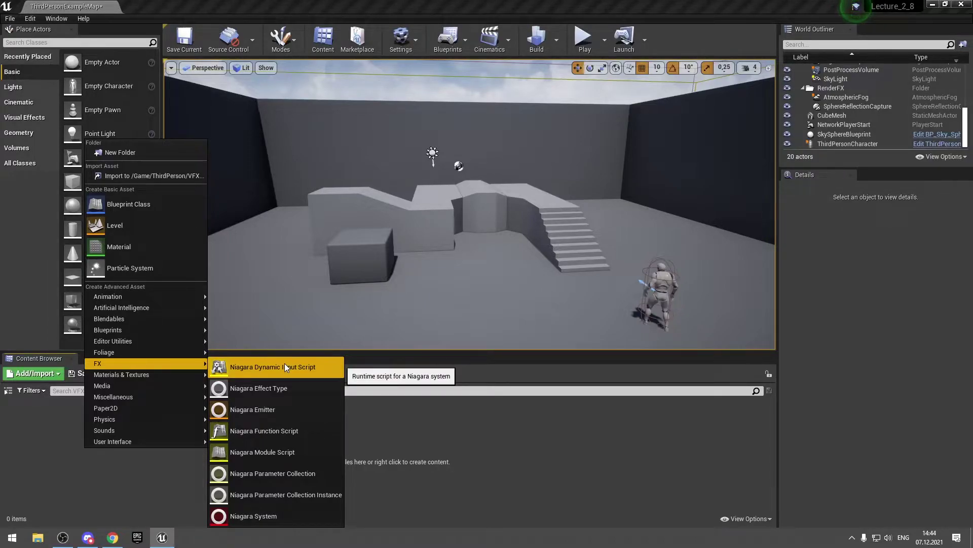
left_click(296, 409)
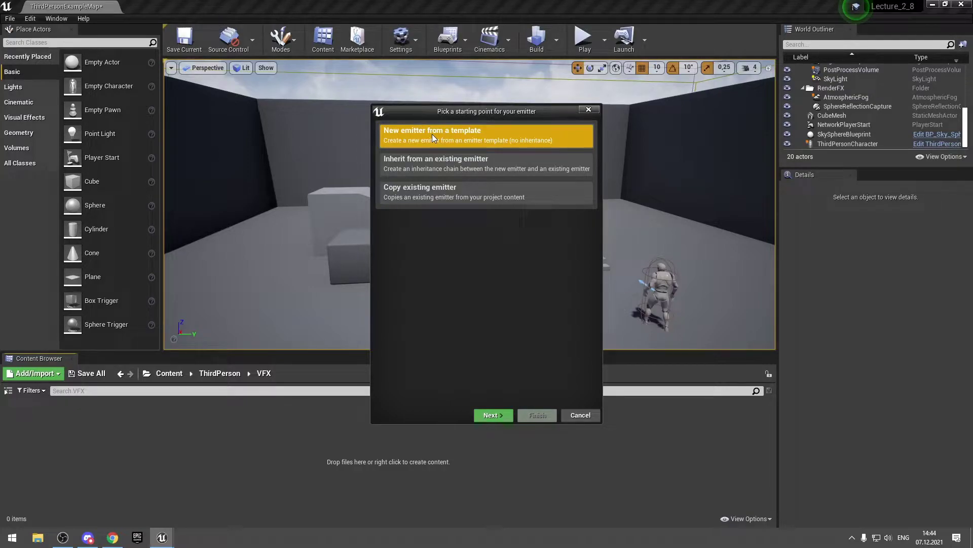
Create the first emitter from the Directional Burst template.
left_click(483, 416)
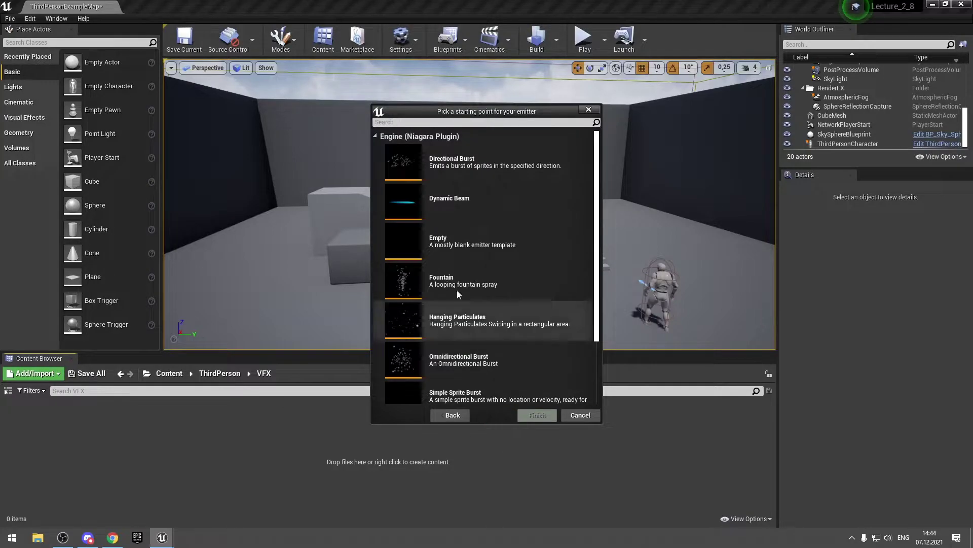
left_click(510, 169)
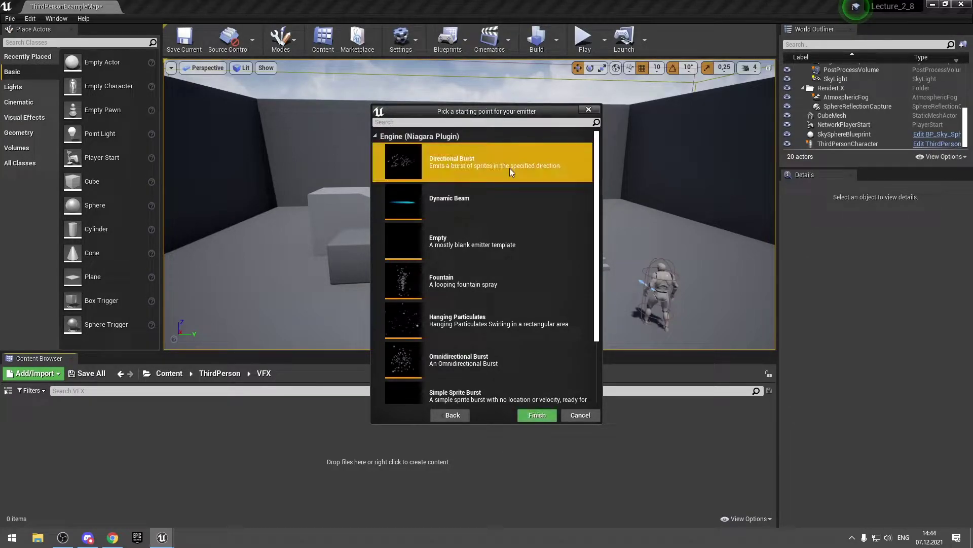
left_click(538, 418)
Create a second Niagara emitter from the Fountain template.
right_click(159, 424)
mouse_move(202, 339)
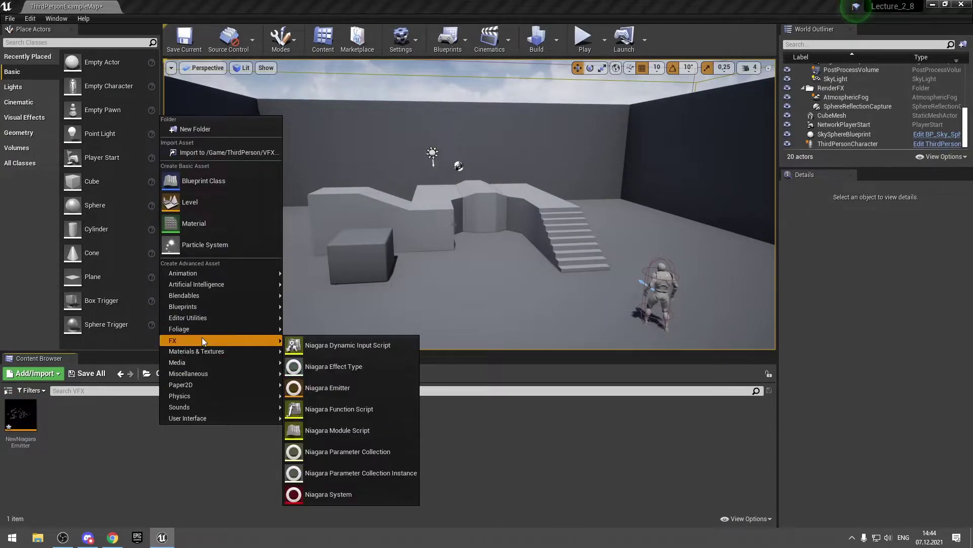
left_click(354, 388)
left_click(502, 414)
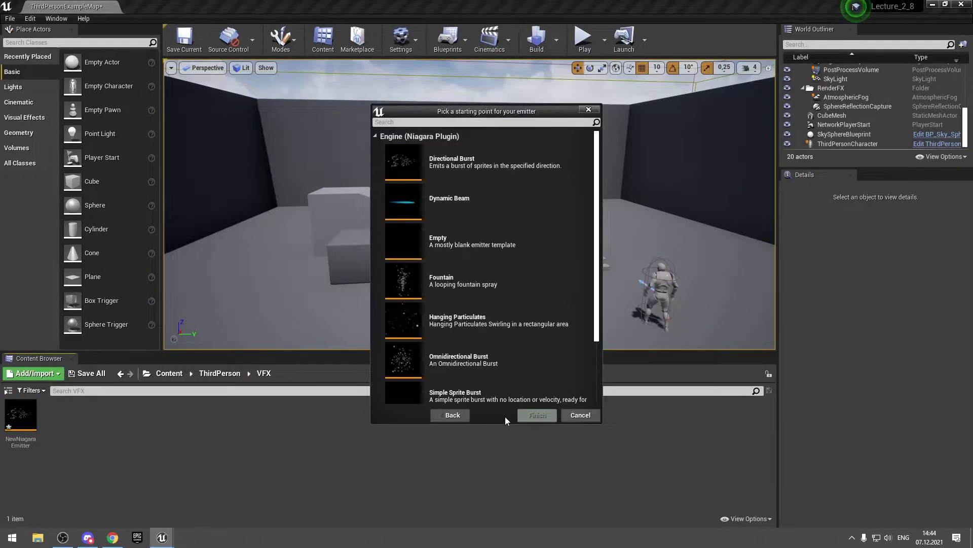
left_click(474, 285)
left_click(550, 416)
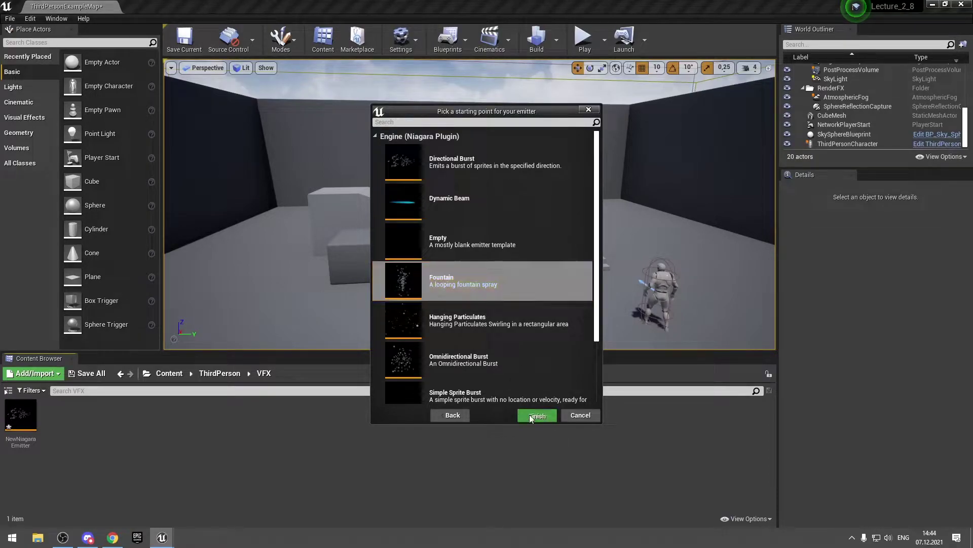
Create a third emitter from the Upward Mesh Burst template, named NewNiagaraEmitter2.
right_click(134, 447)
mouse_move(182, 346)
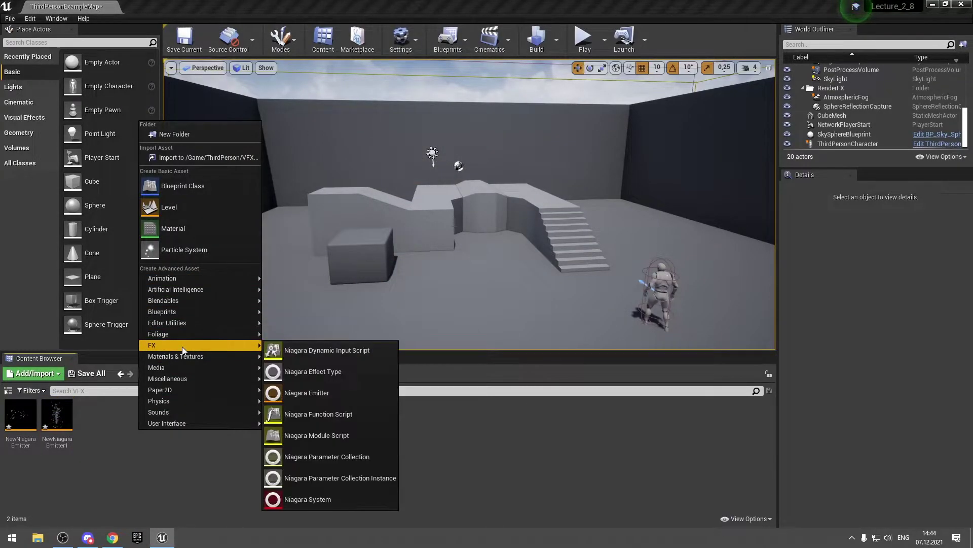
left_click(342, 401)
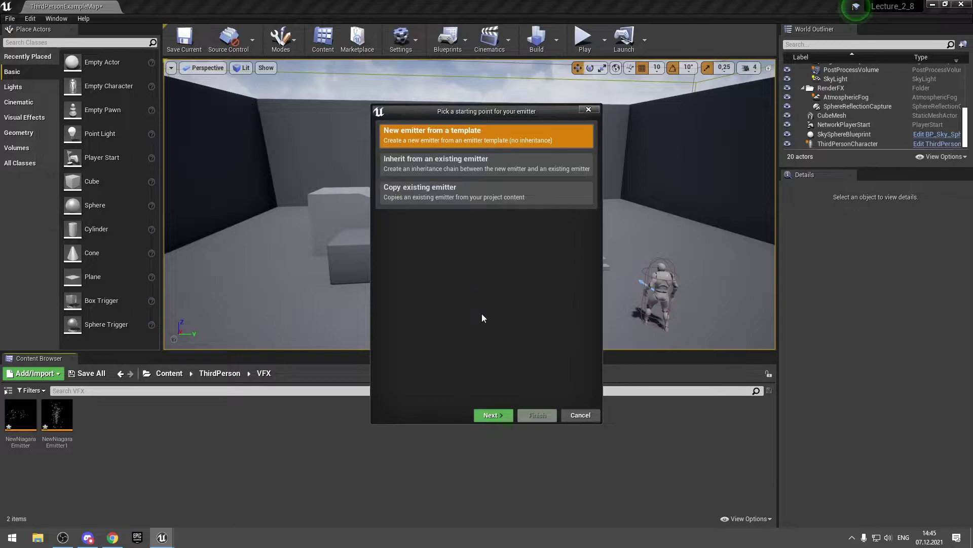
left_click(479, 415)
scroll(495, 376, "down", 2)
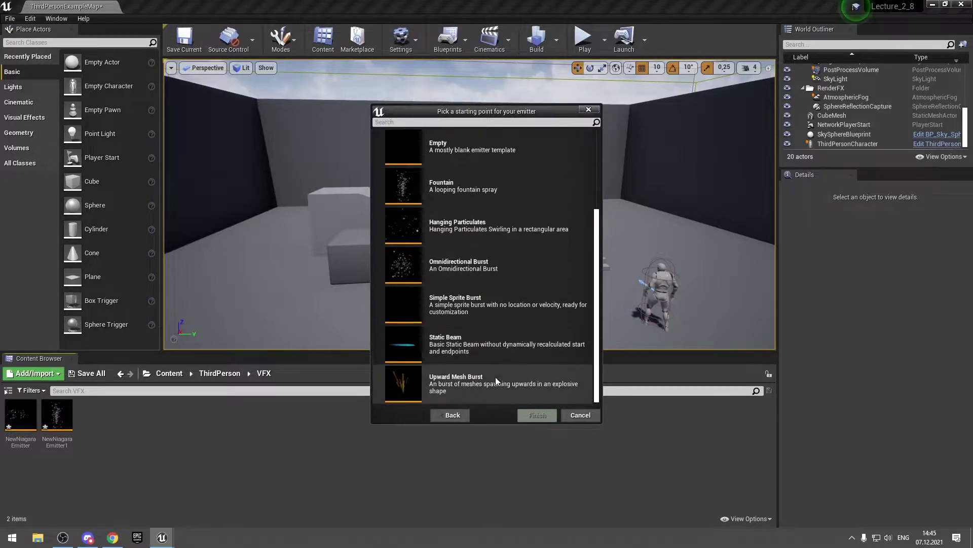
left_click(474, 394)
left_click(537, 414)
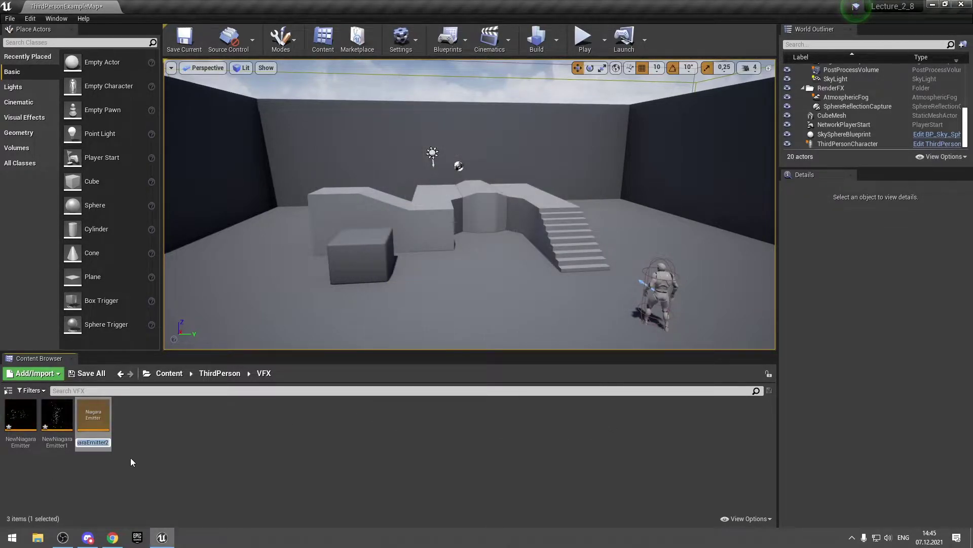
key("Return")
Save all new content and open NewNiagaraEmitter in the emitter editor.
left_click(86, 373)
left_click(576, 362)
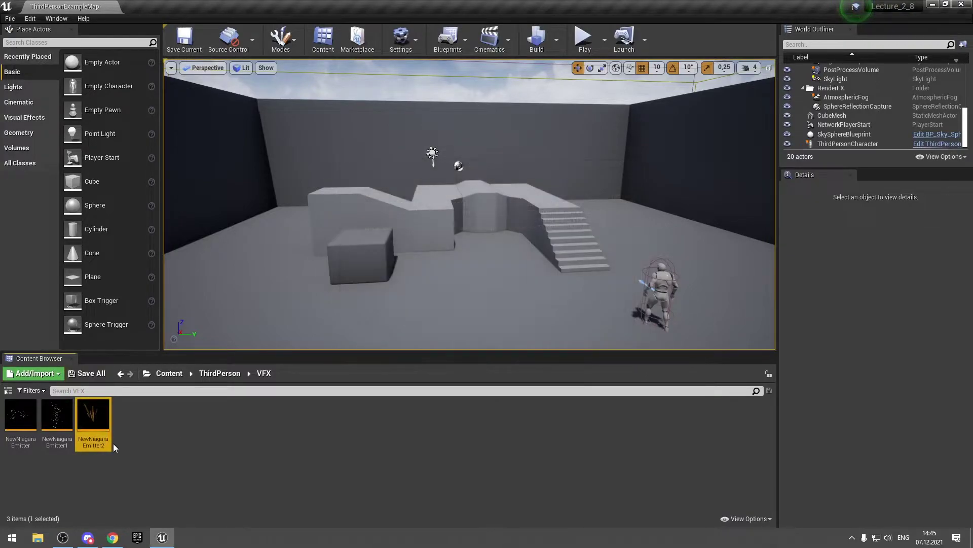
double_click(21, 415)
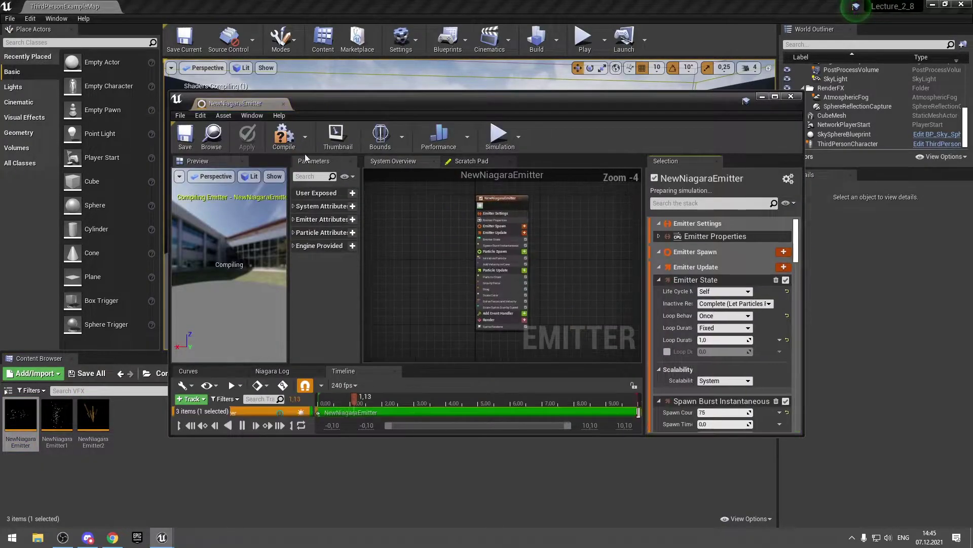
Maximize the editor, widen the preview and parameters panels, and watch NewNiagaraEmitter's burst.
double_click(244, 104)
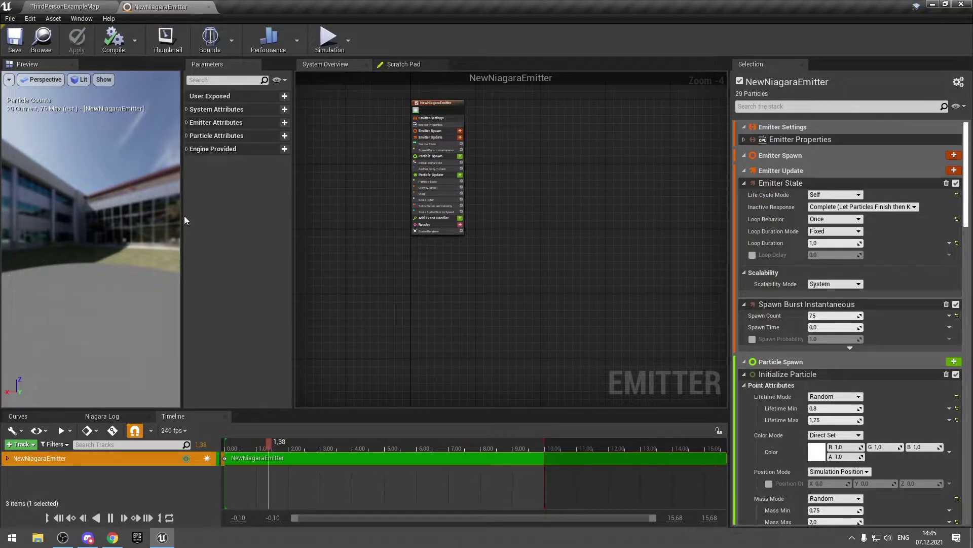
left_click_drag(183, 219, 223, 218)
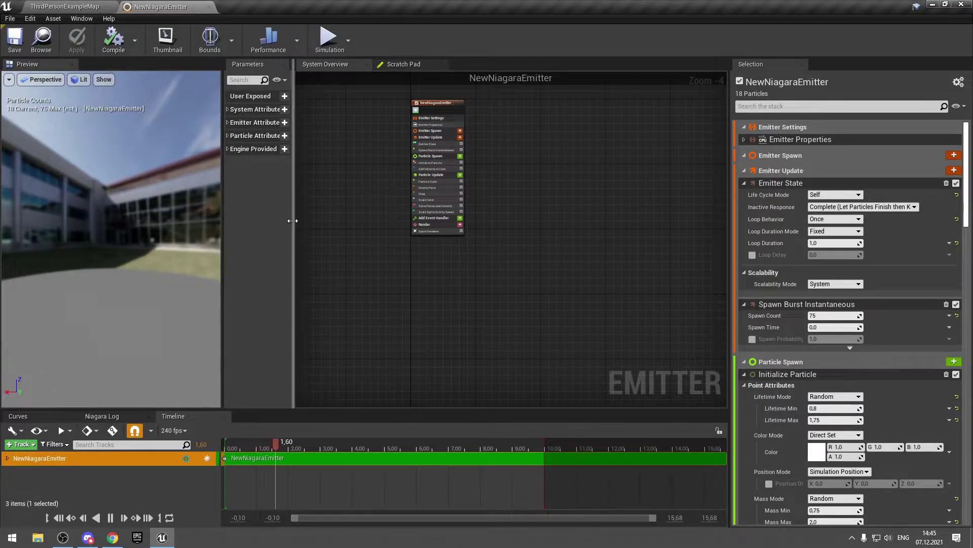
left_click_drag(294, 223, 314, 223)
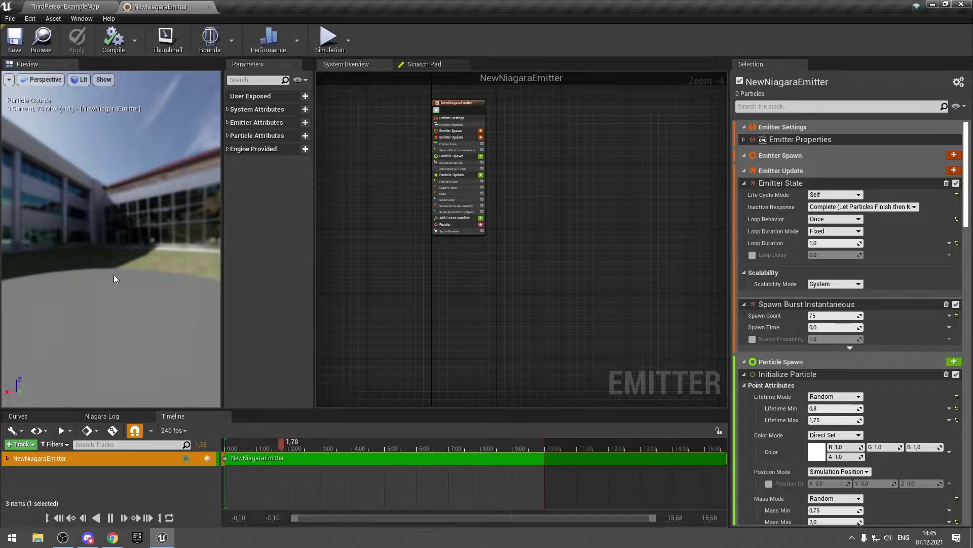
mouse_move(123, 274)
left_mouse_down()
mouse_move(102, 274)
mouse_move(126, 273)
left_mouse_up()
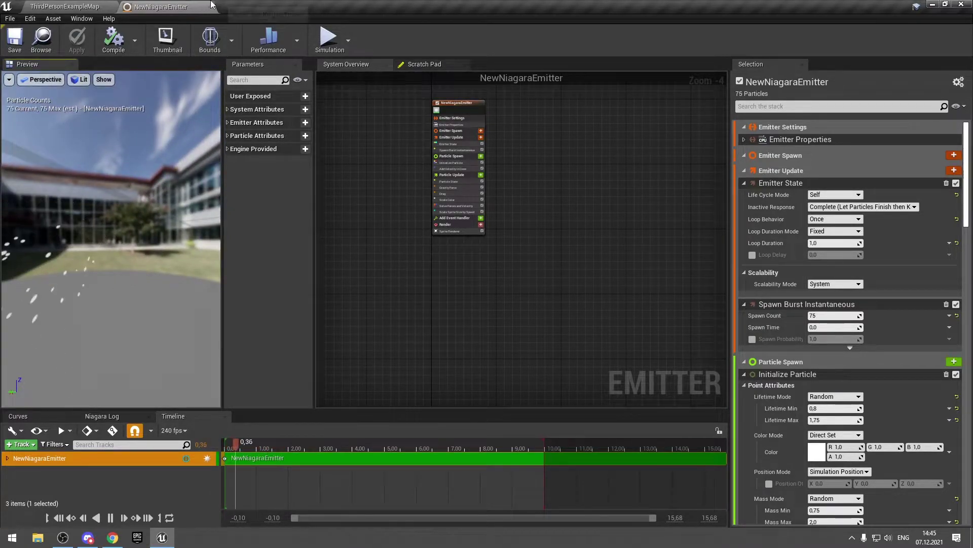
left_click(209, 6)
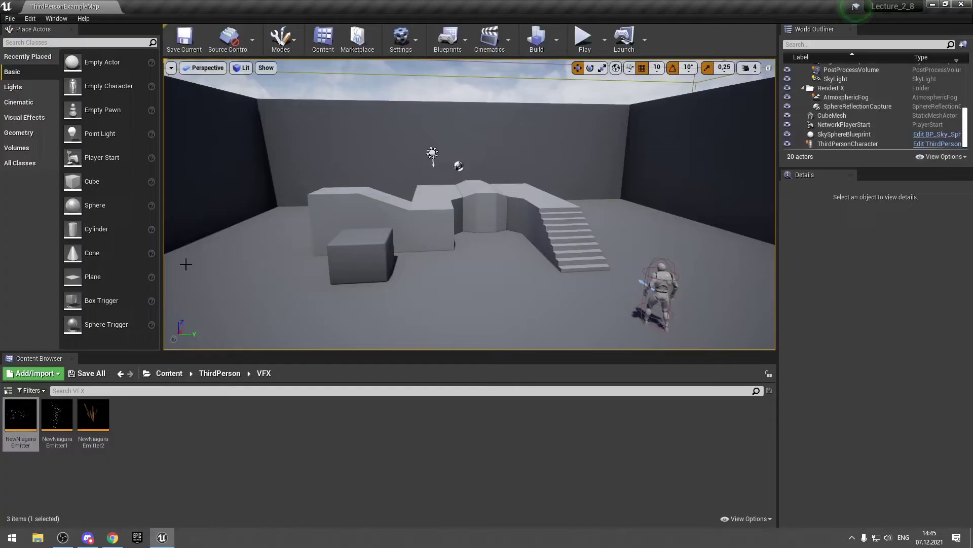
Preview NewNiagaraEmitter1's fountain spray, then open NewNiagaraEmitter2 to inspect its burst.
double_click(57, 414)
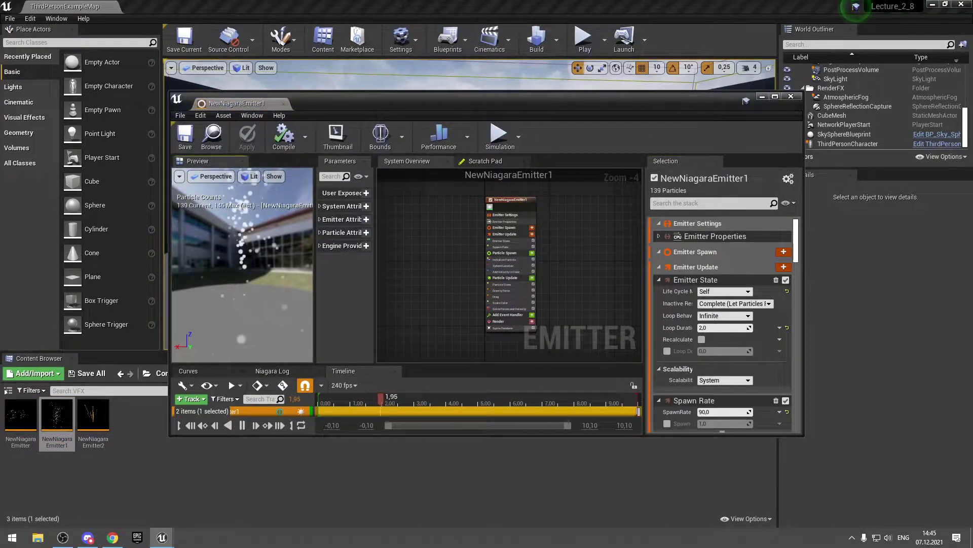
left_click_drag(235, 281, 238, 246)
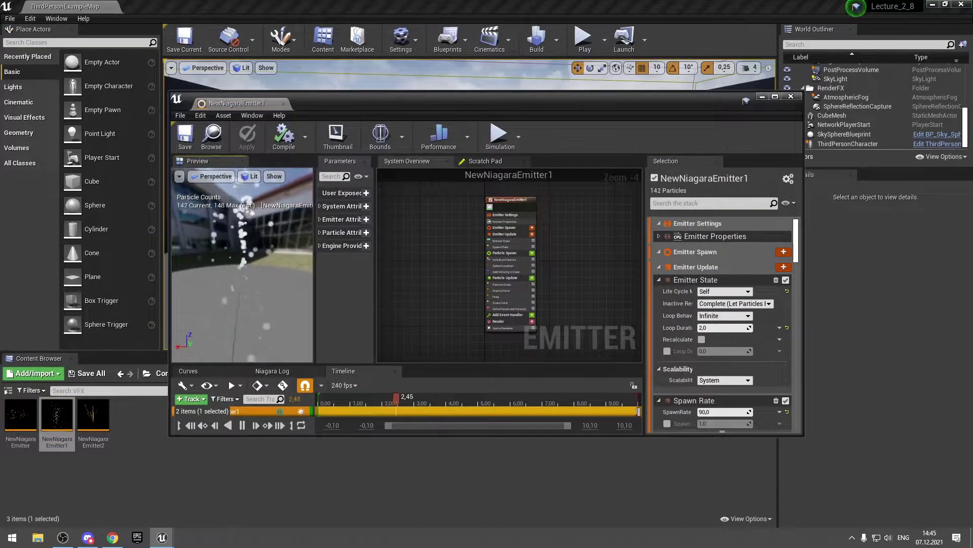
left_click(282, 103)
left_click(99, 426)
double_click(100, 427)
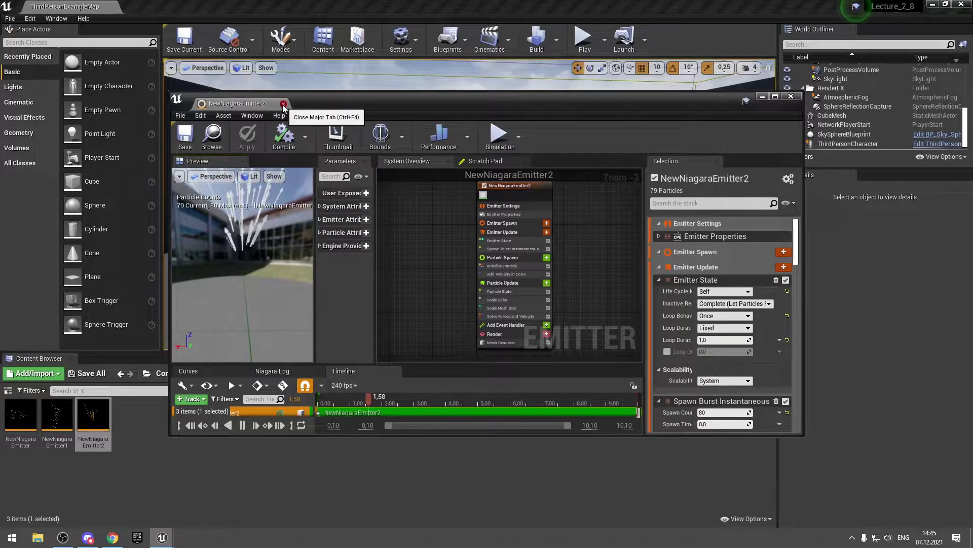
Delete the NewNiagaraEmitter2 and NewNiagaraEmitter assets from the VFX folder.
left_click(283, 104)
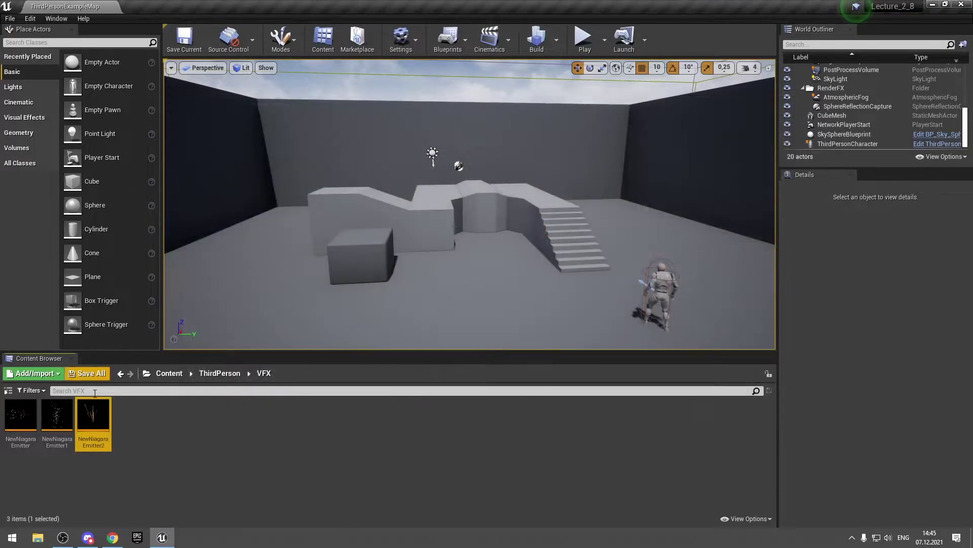
key("Delete")
left_click(456, 430)
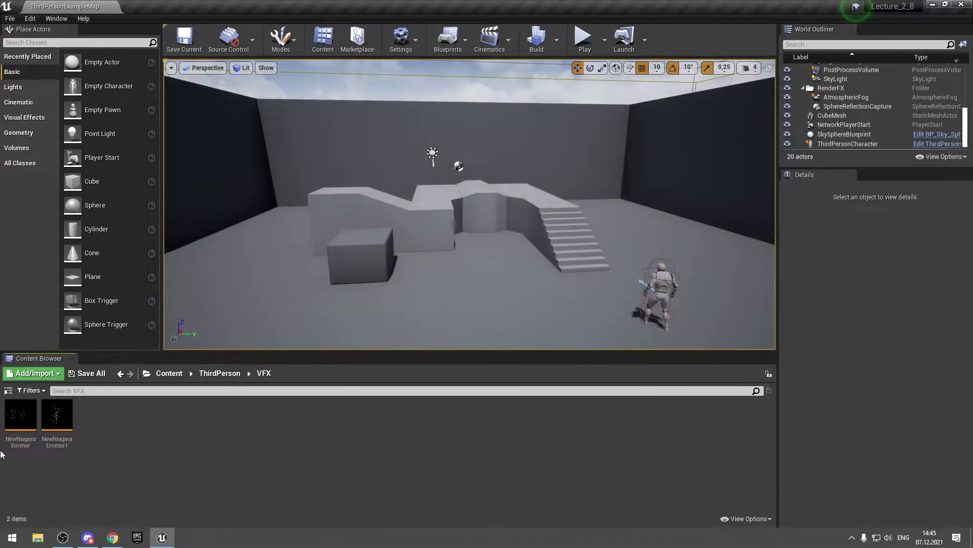
left_click(35, 430)
key("Delete")
left_click(413, 430)
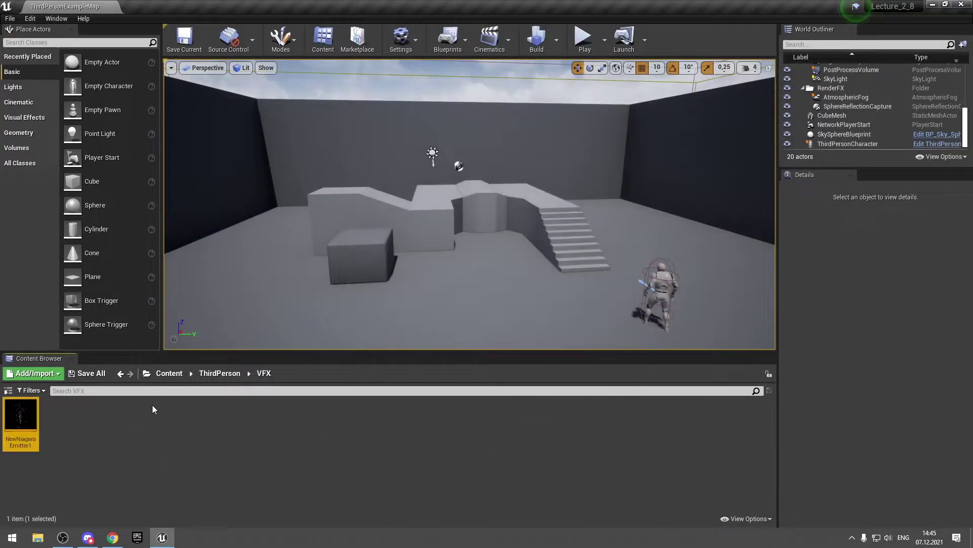
Rename the remaining emitter to MyFountain and open it for editing.
key("F2")
type("MyFountain")
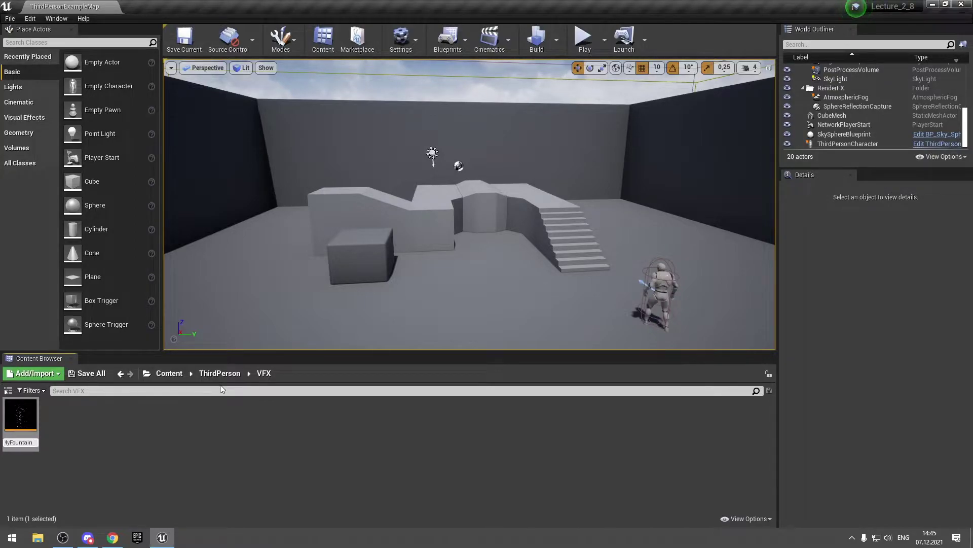
key("Return")
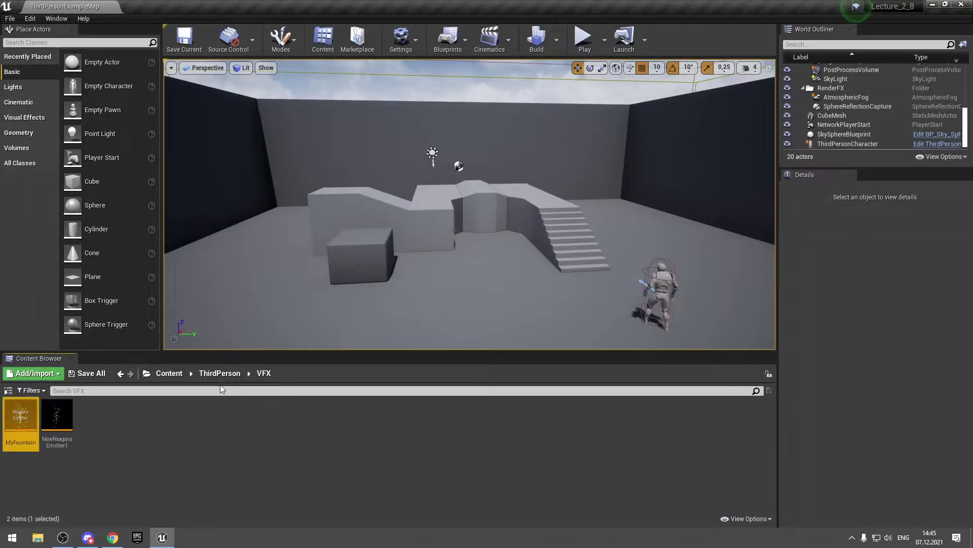
key("Return")
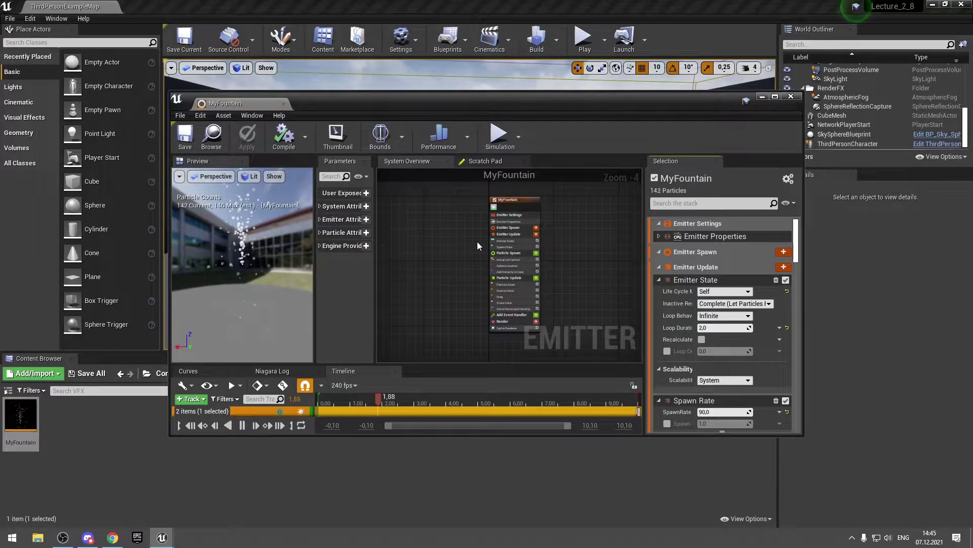
Start another emitter from the Fountain template, then cancel the creation.
scroll(414, 247, "up", 2)
right_click(91, 431)
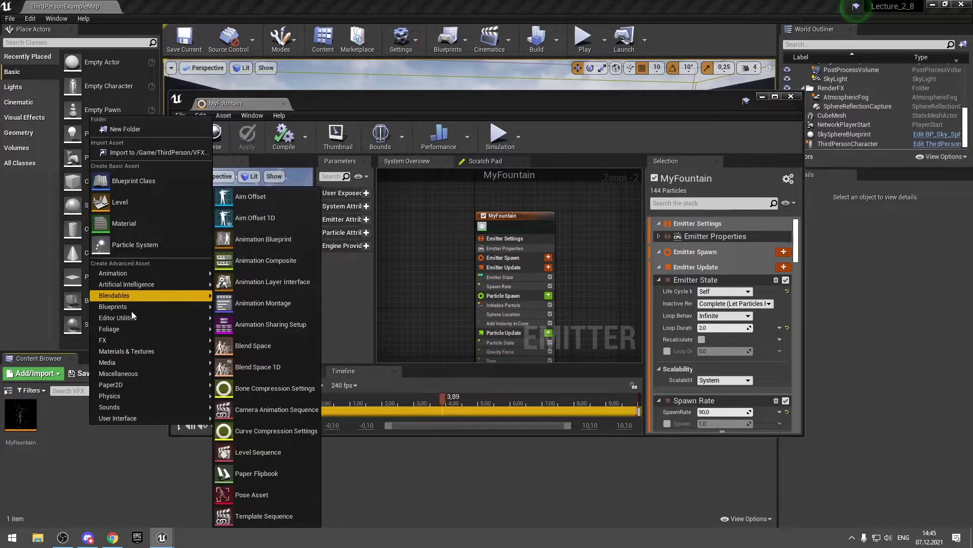
mouse_move(117, 340)
left_click(253, 393)
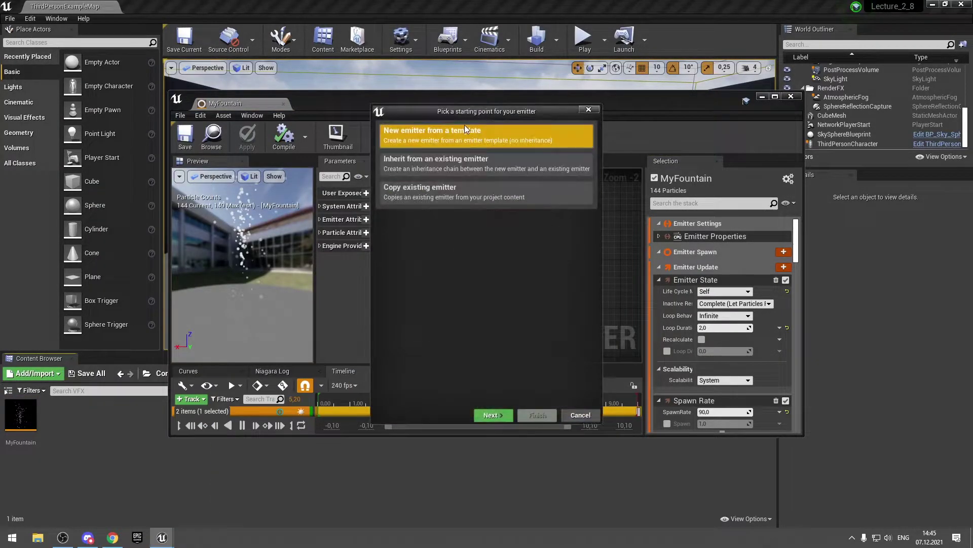
left_click(495, 416)
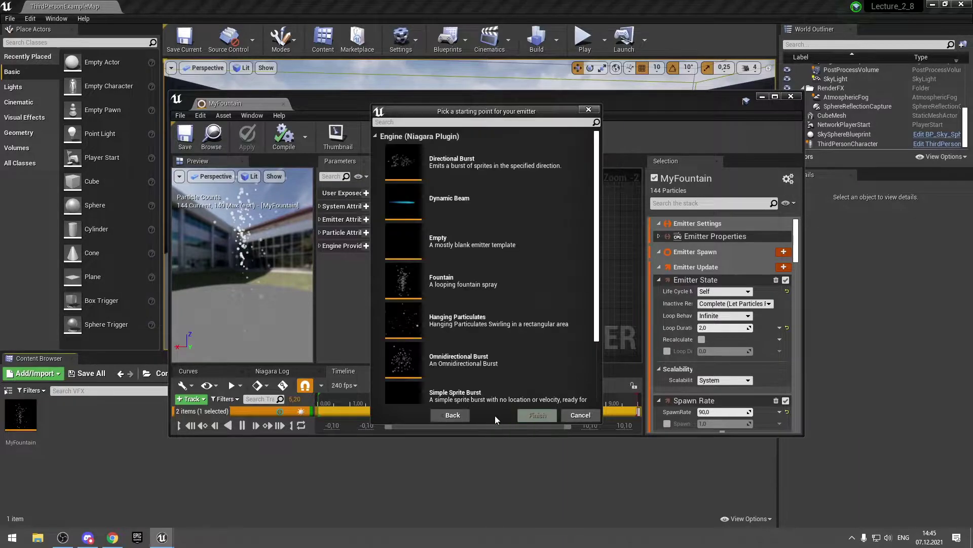
left_click(507, 285)
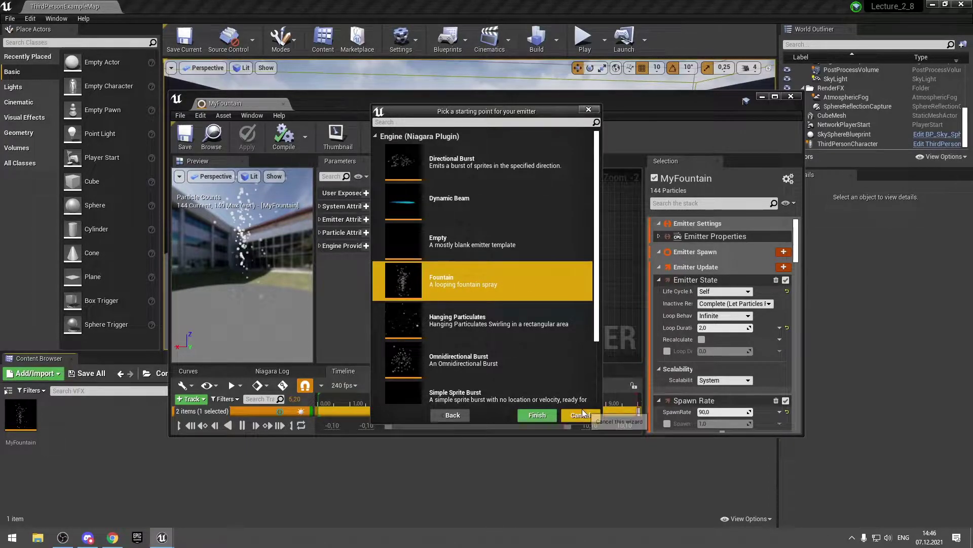
left_click(536, 415)
Dock the MyFountain editor as a main tab and frame the emitter node in an enlarged graph.
left_click_drag(247, 94, 199, 11)
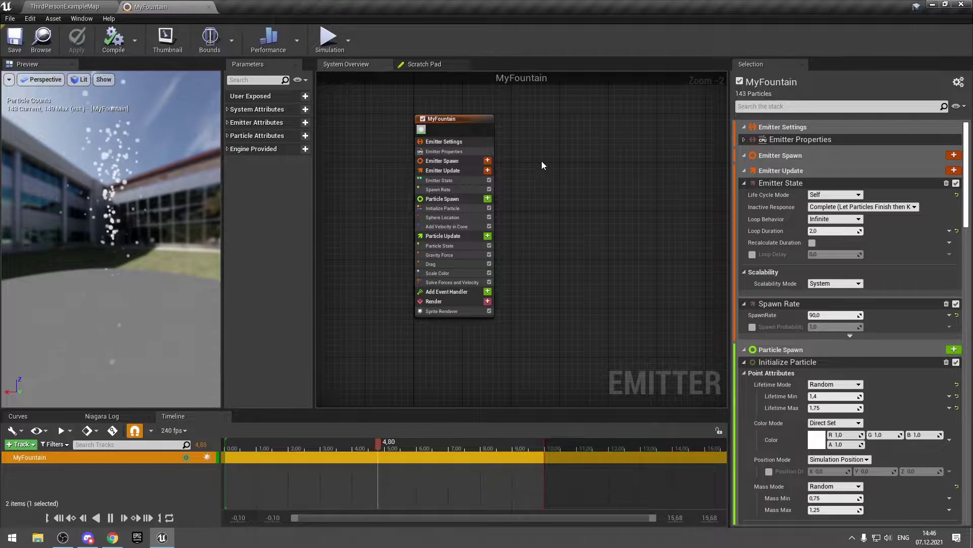
mouse_move(540, 101)
left_mouse_down()
mouse_move(412, 333)
mouse_move(380, 347)
left_mouse_up()
key("Home")
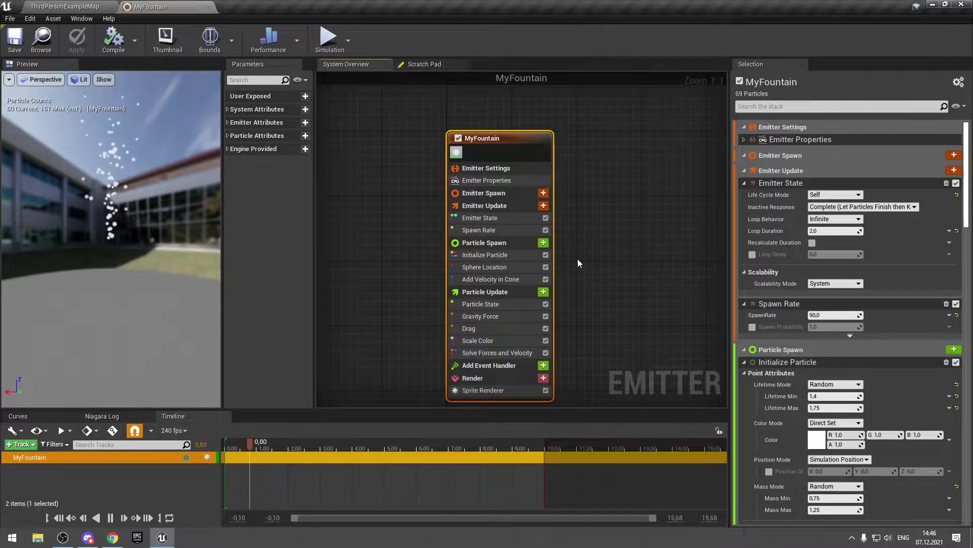
scroll(577, 260, "up", 1)
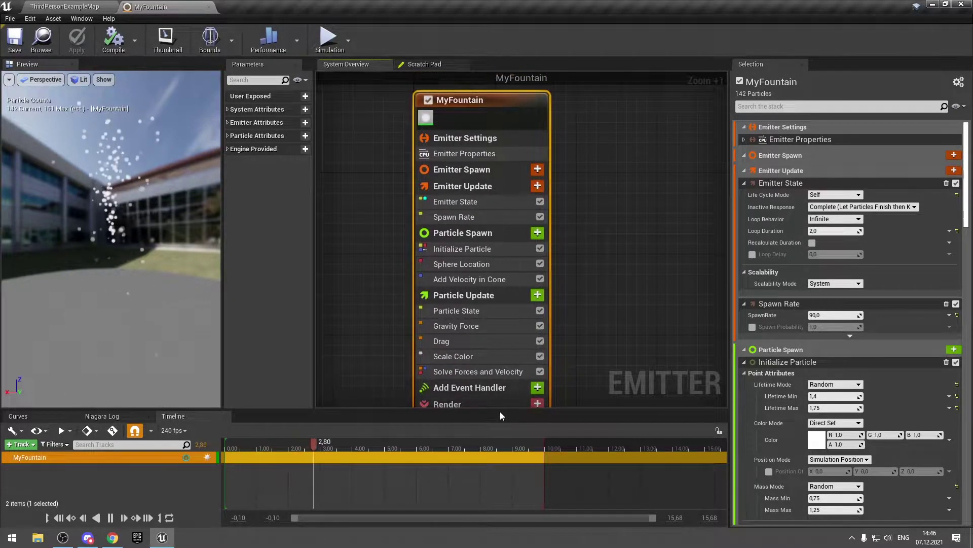
left_click_drag(501, 408, 495, 435)
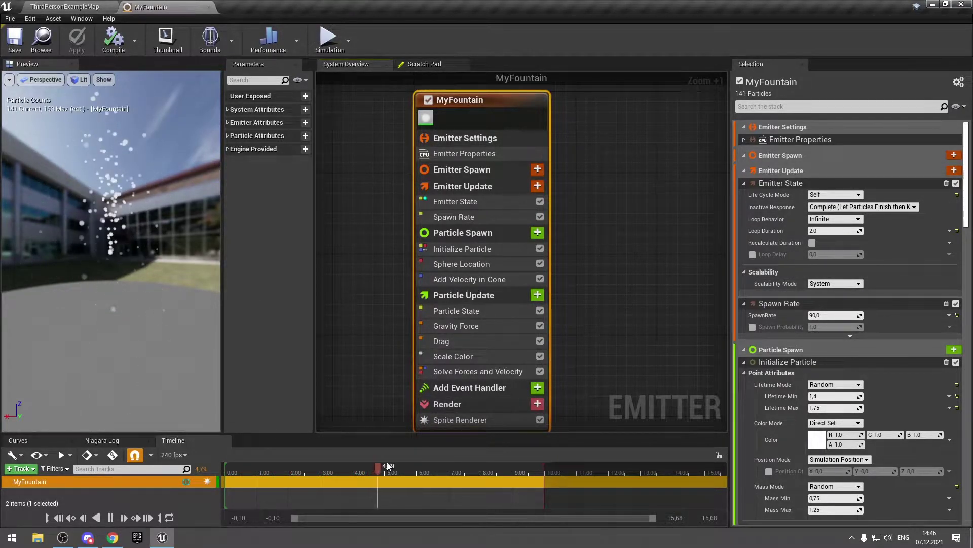
Scrub the preview timeline, resume playback, and reselect the MyFountain node.
left_click_drag(379, 472, 317, 470)
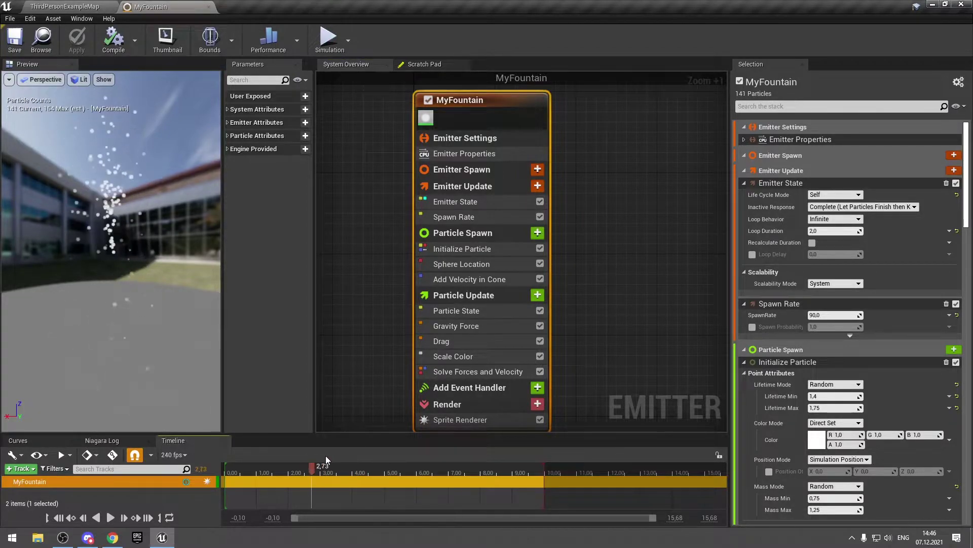
left_click(110, 517)
left_click(327, 319)
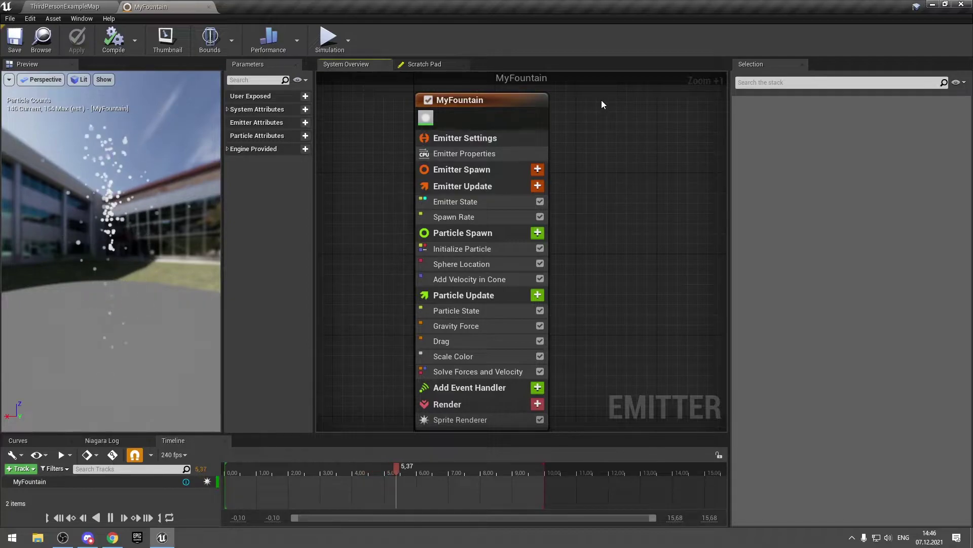
mouse_move(349, 106)
left_mouse_down()
mouse_move(446, 131)
mouse_move(567, 124)
mouse_move(589, 92)
mouse_move(387, 133)
left_mouse_up()
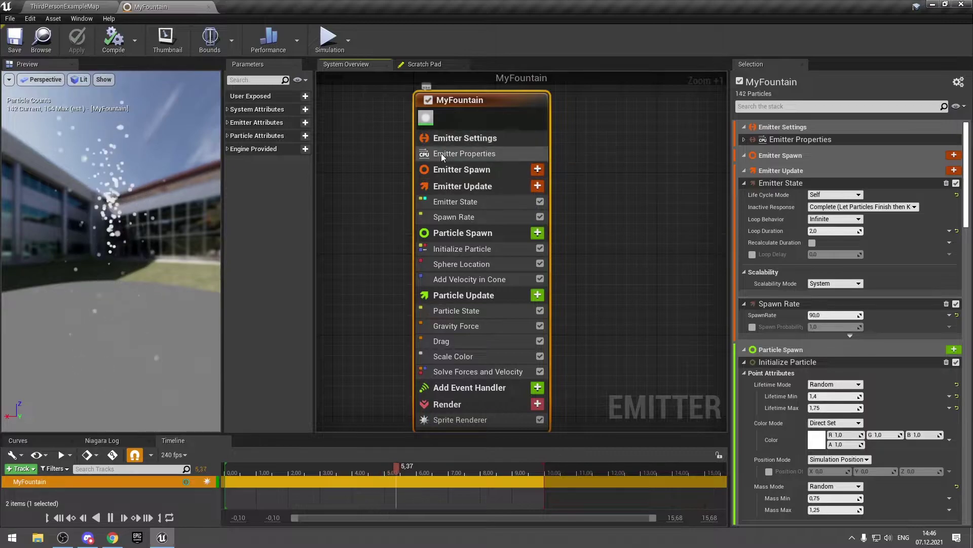
Collapse the Emitter Properties, Emitter State and Spawn Rate settings in the stack.
left_click(744, 139)
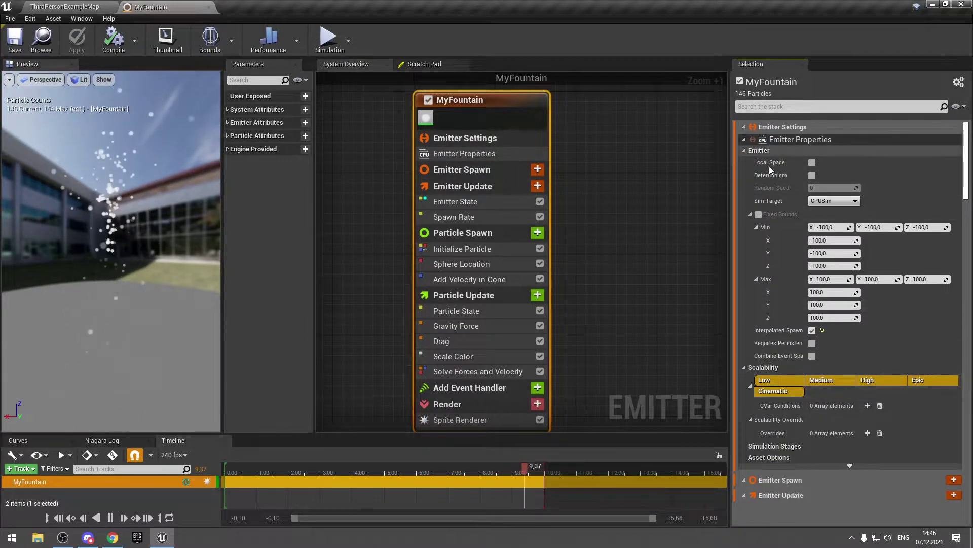
left_click(745, 139)
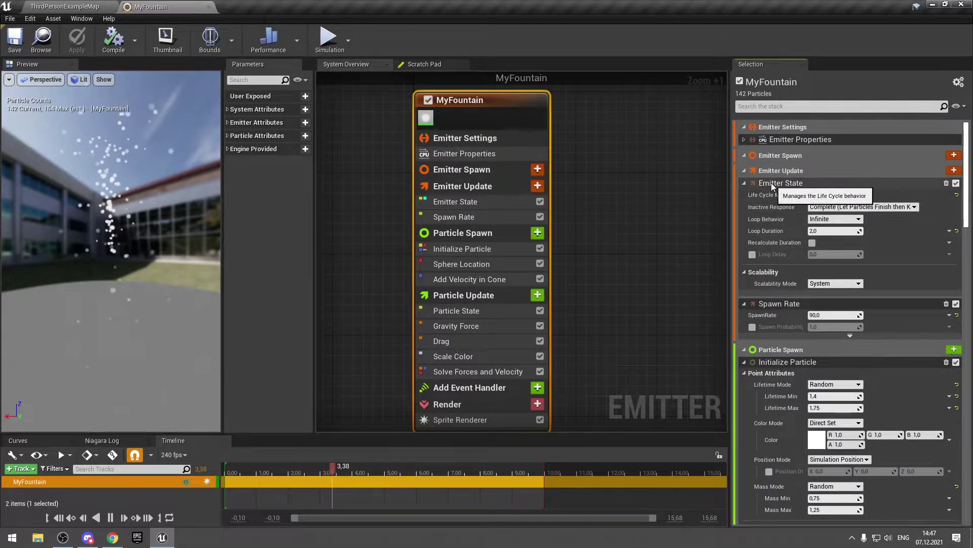
left_click(743, 183)
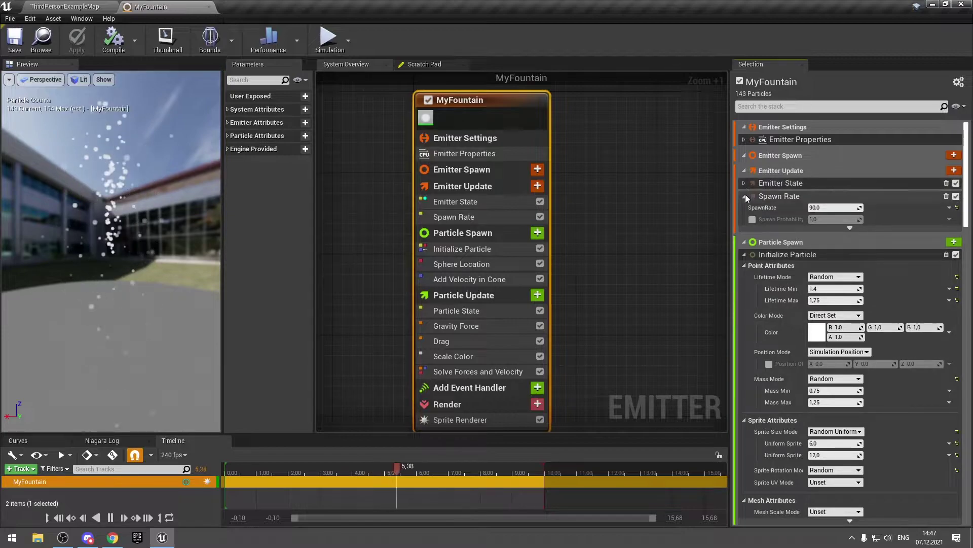
left_click(745, 195)
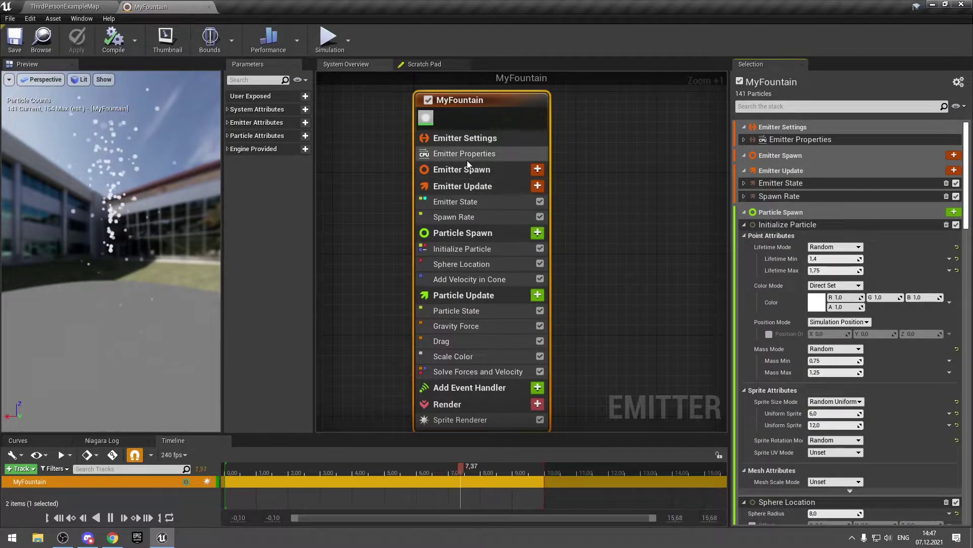
Filter the stack to Emitter State, Spawn Rate and Sphere Location modules, then show everything again.
left_click(464, 206)
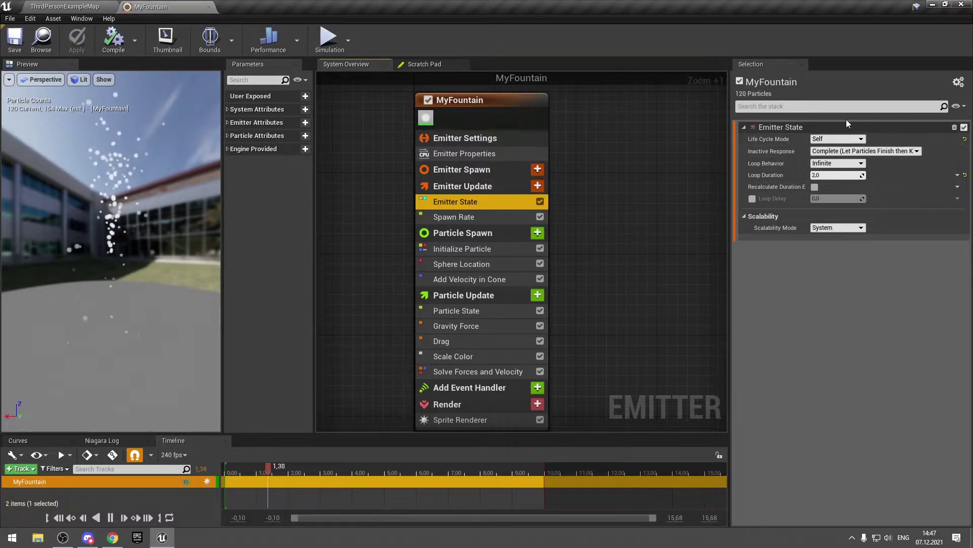
left_click(471, 188)
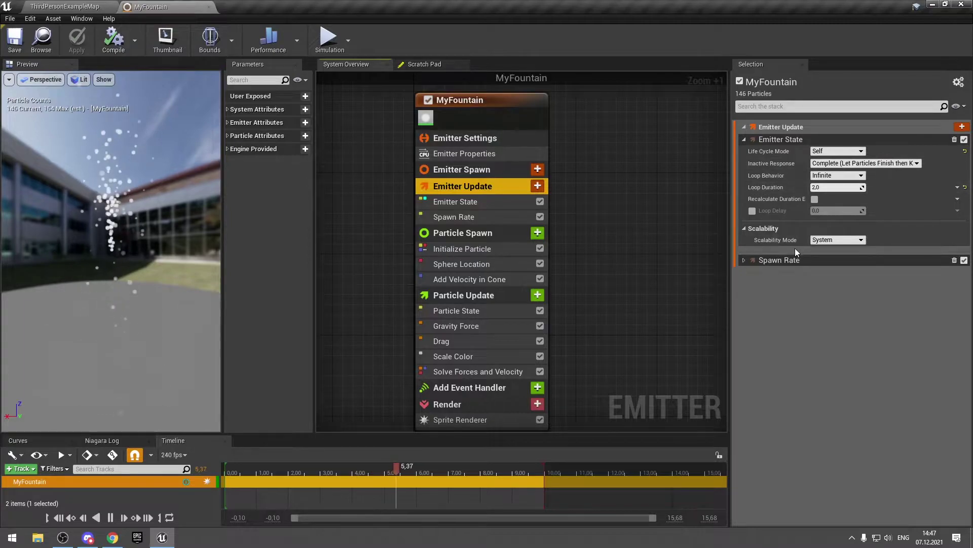
left_click(744, 259)
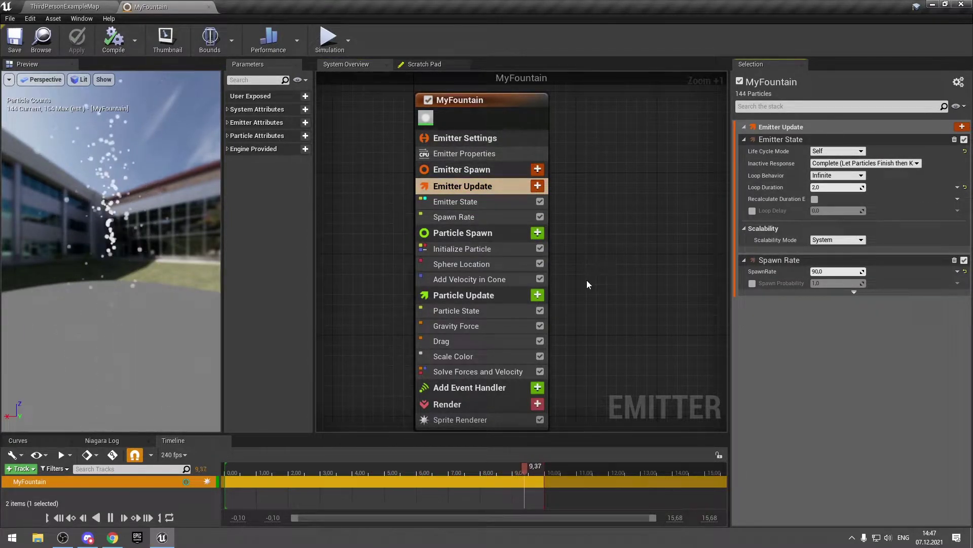
left_click(470, 203)
left_click(463, 263, "ctrl")
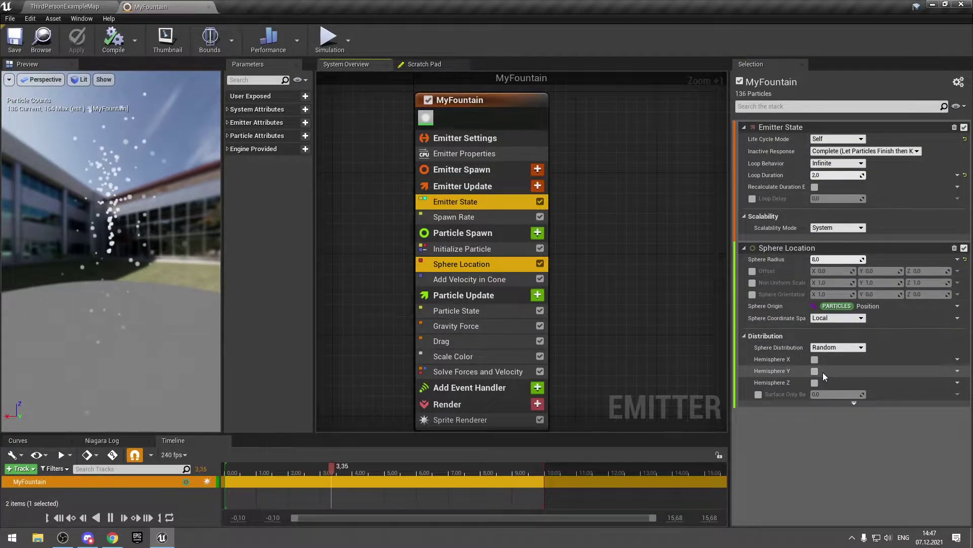
left_click(602, 257)
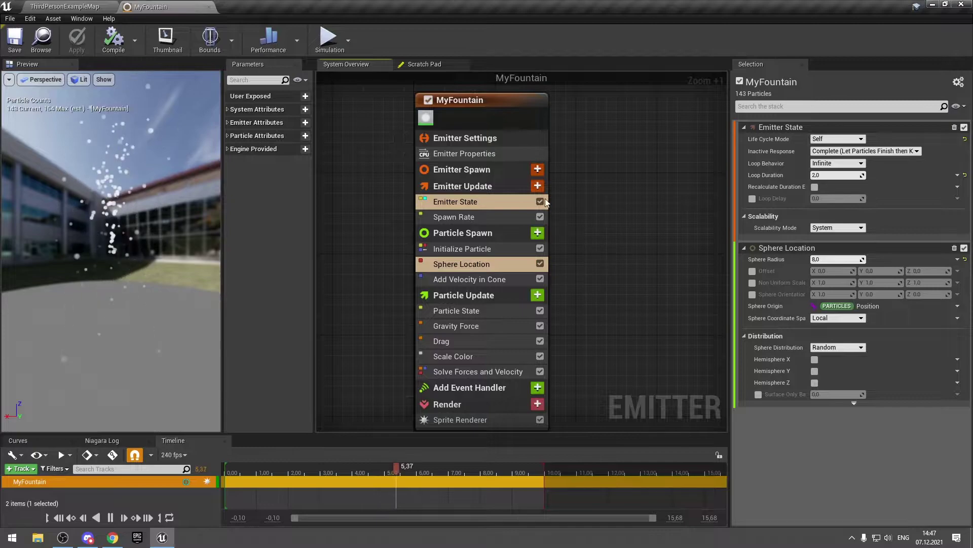
left_click(499, 111)
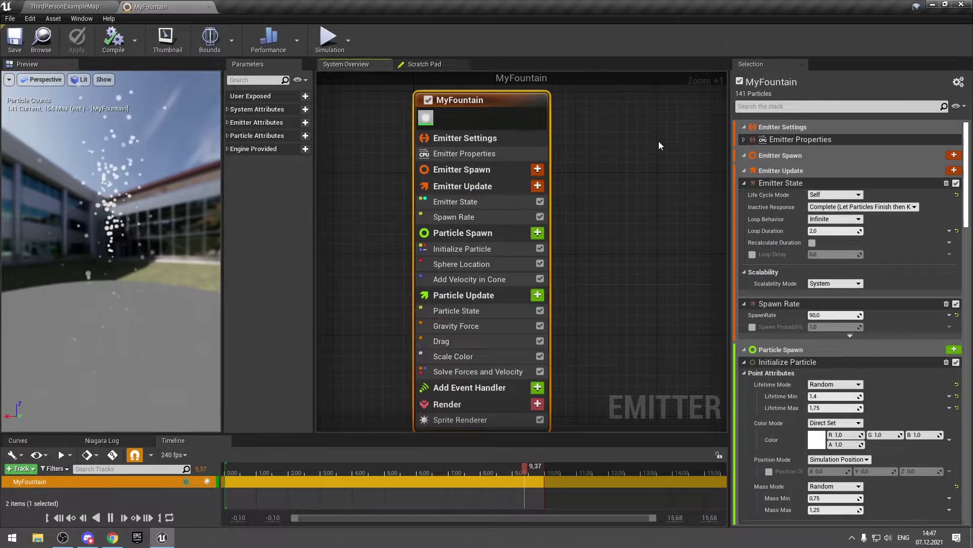
Choose Collapse to Headers from the stack's gear menu and zoom the graph out to 1:1.
left_click(959, 81)
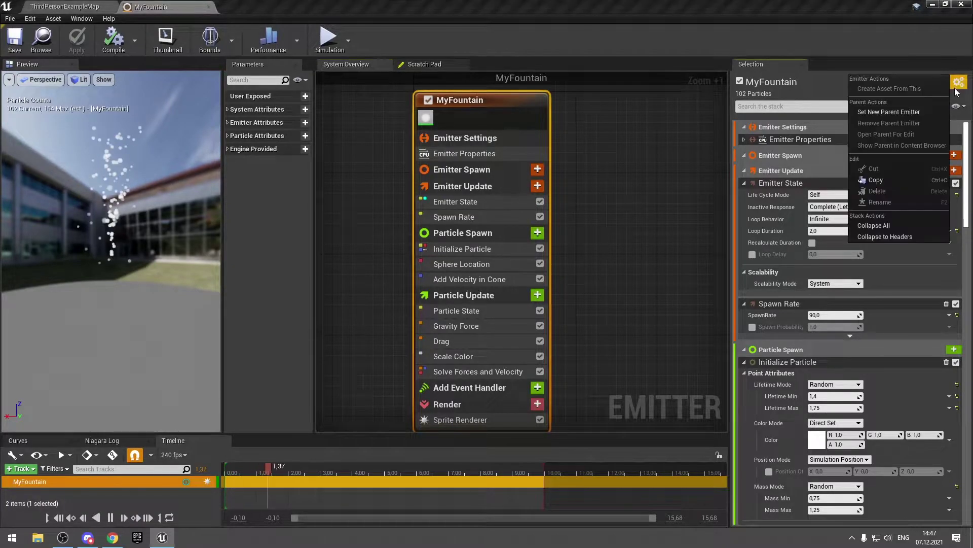
left_click(880, 222)
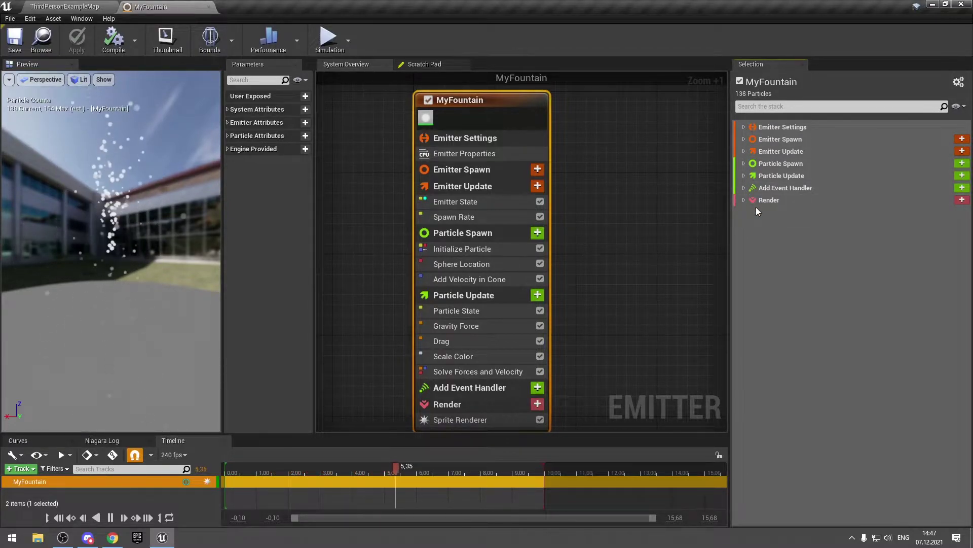
scroll(576, 204, "down", 1)
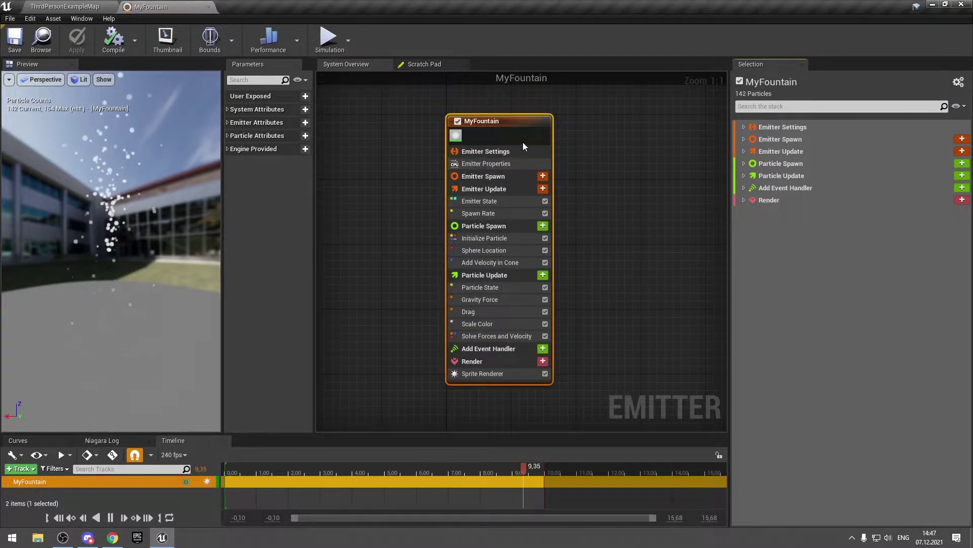
Expand Emitter Settings, its properties and Scalability, and view the simulation target choices.
left_click(744, 127)
left_click(744, 140)
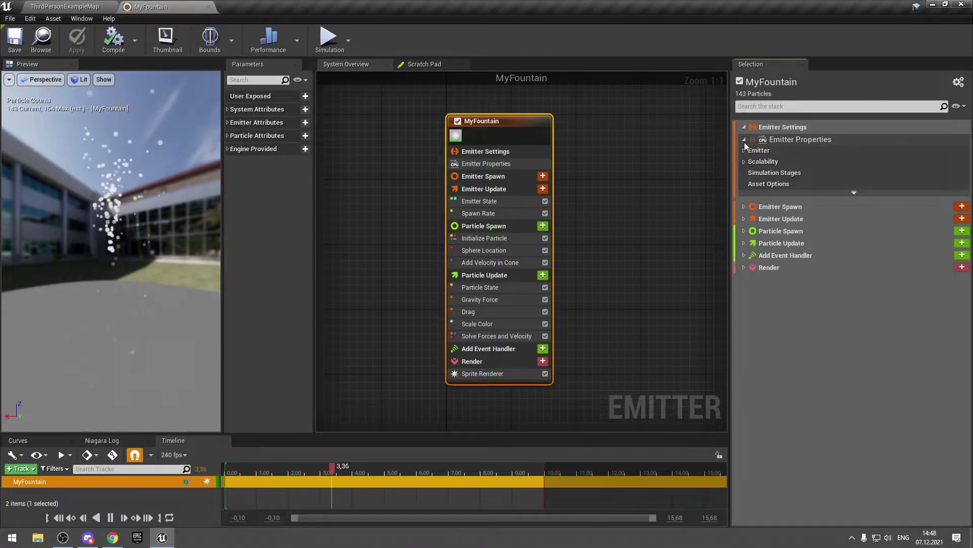
left_click(744, 150)
left_click(745, 263)
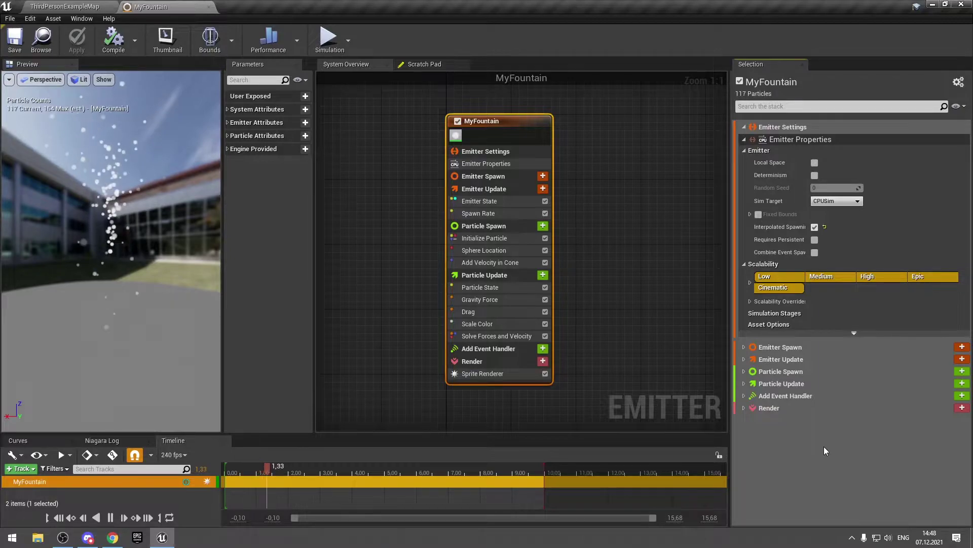
left_click(837, 201)
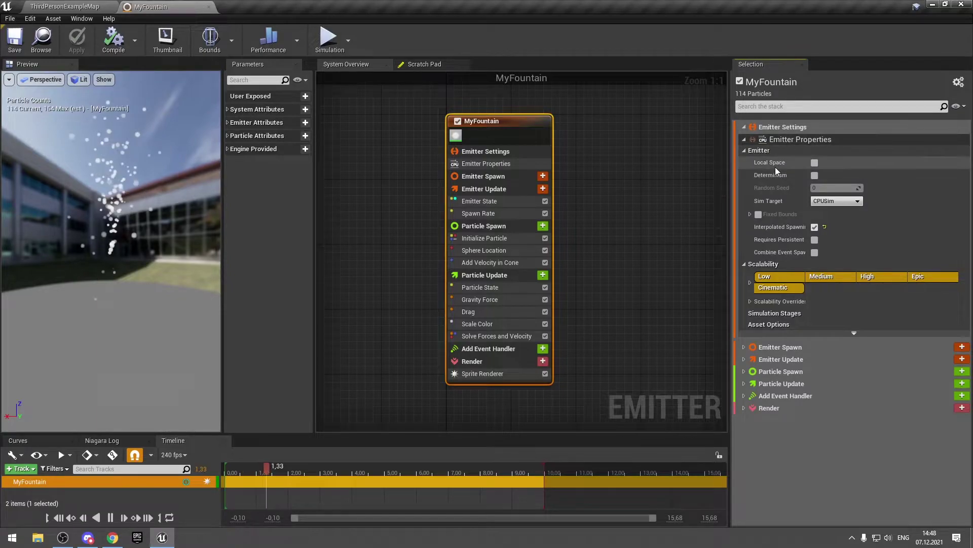
Collapse the Emitter Settings groups again and expand Emitter Update to list its modules.
left_click(746, 150)
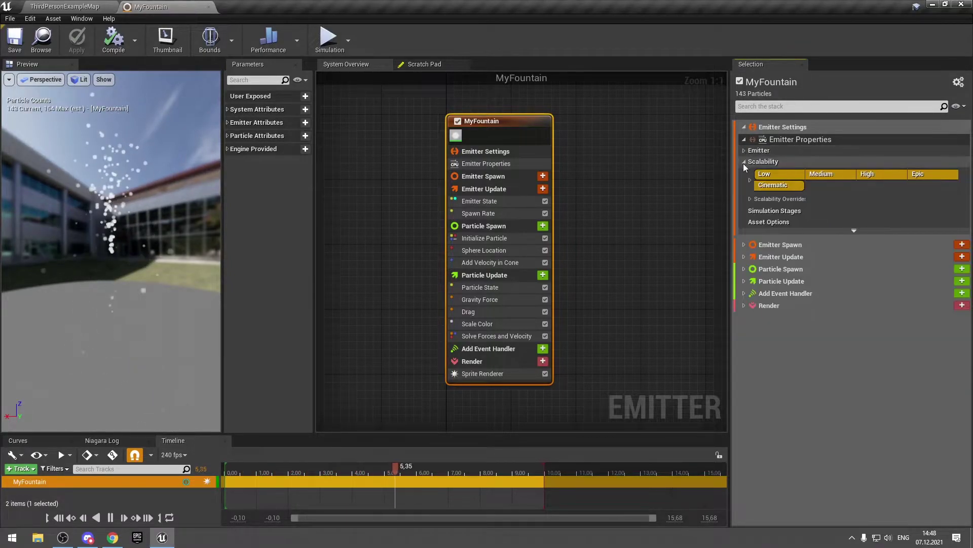
left_click(744, 161)
left_click(747, 135)
left_click(745, 138)
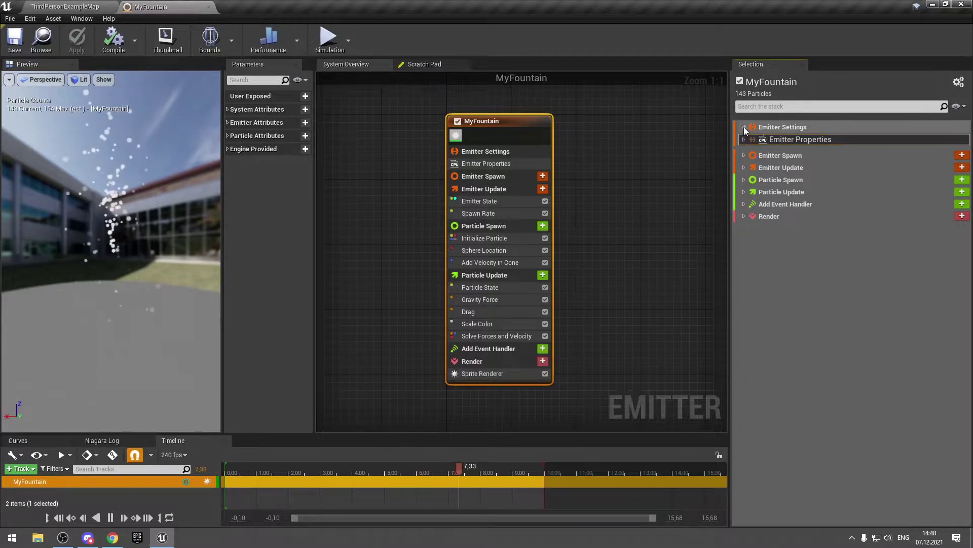
left_click(744, 126)
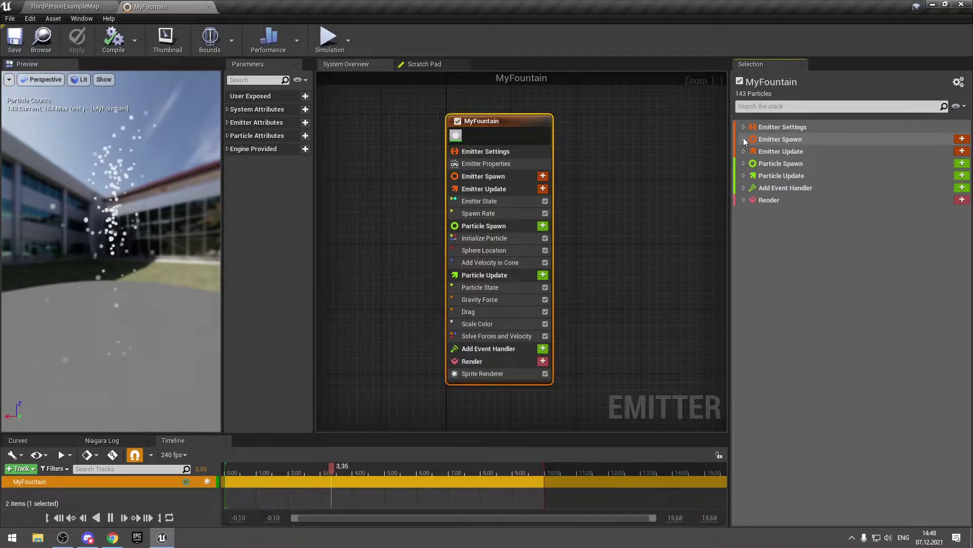
left_click(746, 151)
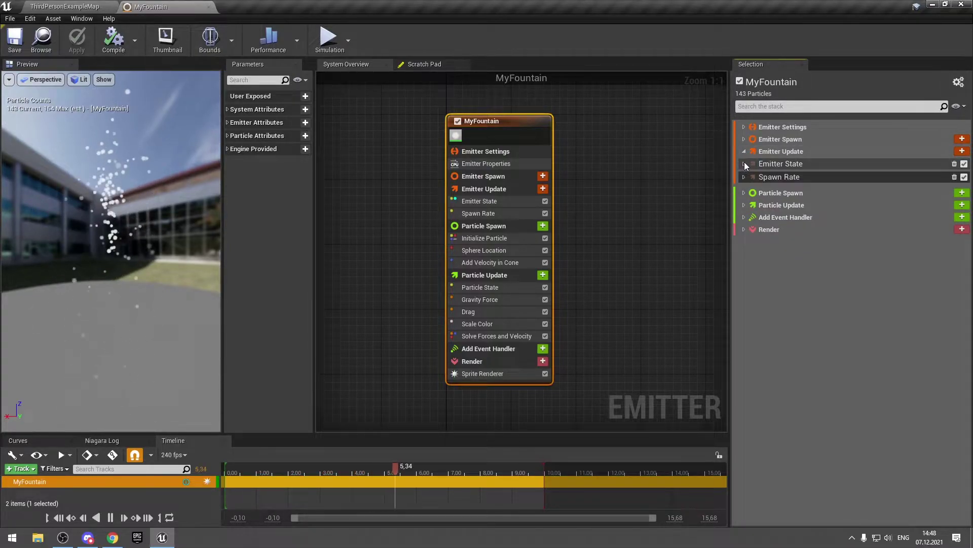
Expand Emitter State to find Loop Behavior, orbiting the preview to show more sky.
left_click(744, 164)
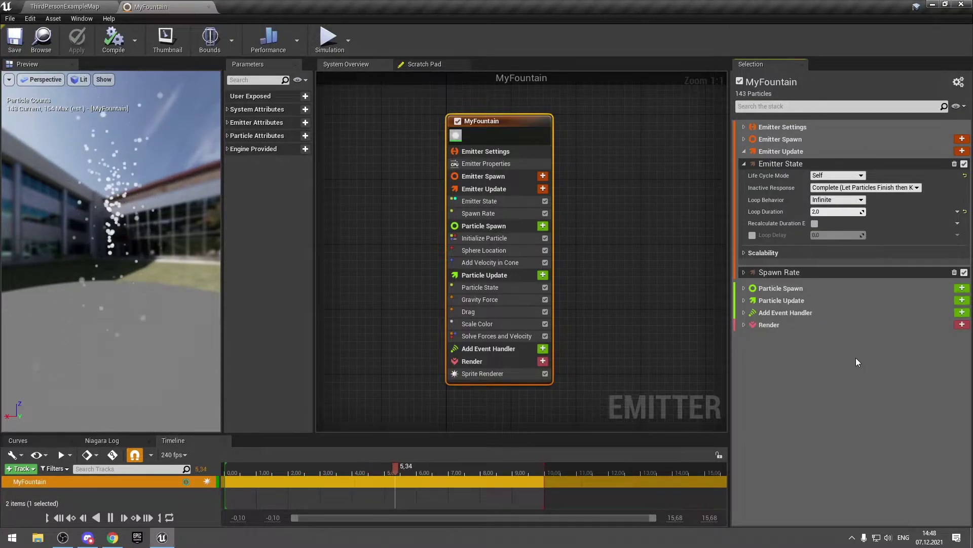
left_click(757, 202)
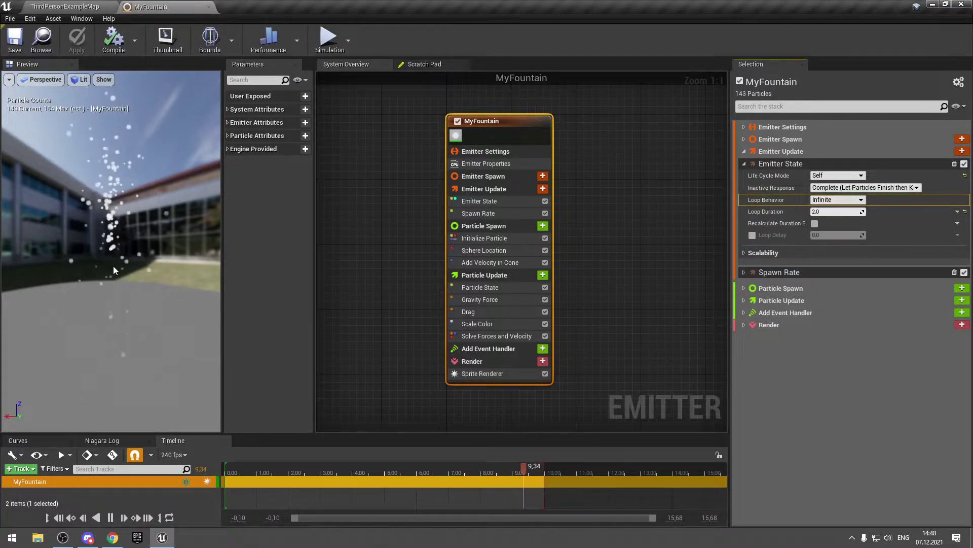
left_click_drag(155, 263, 68, 288)
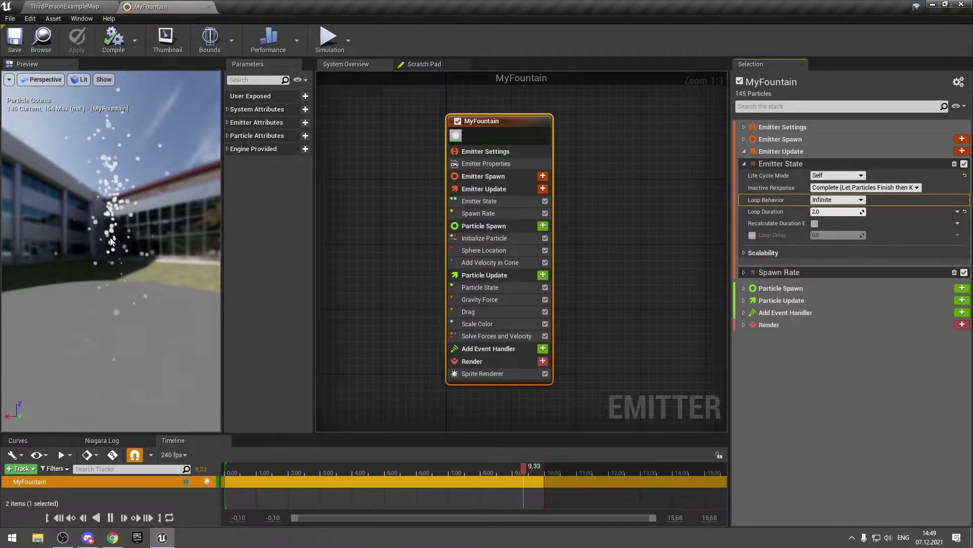
left_click(65, 6)
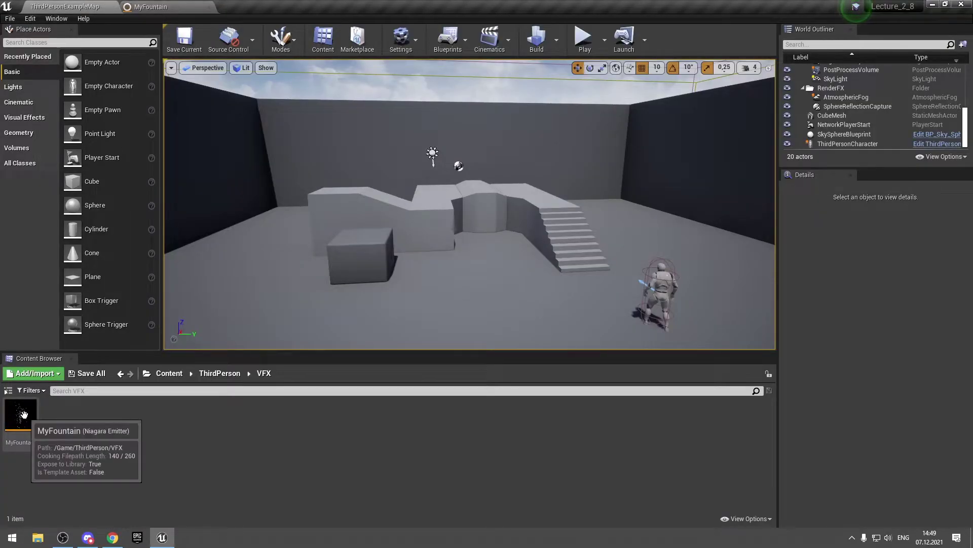
left_click(152, 6)
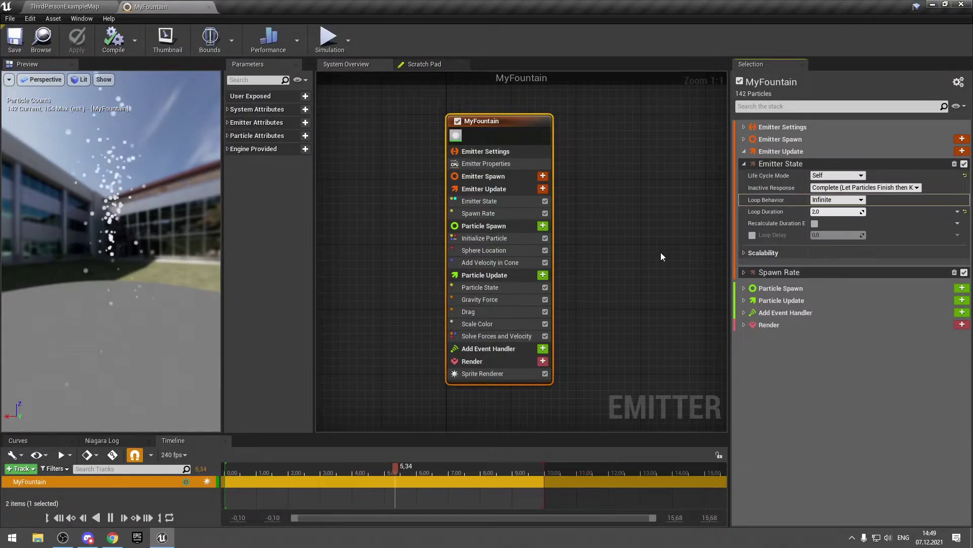
Set the emitter's Loop Behavior to Once.
left_click(834, 201)
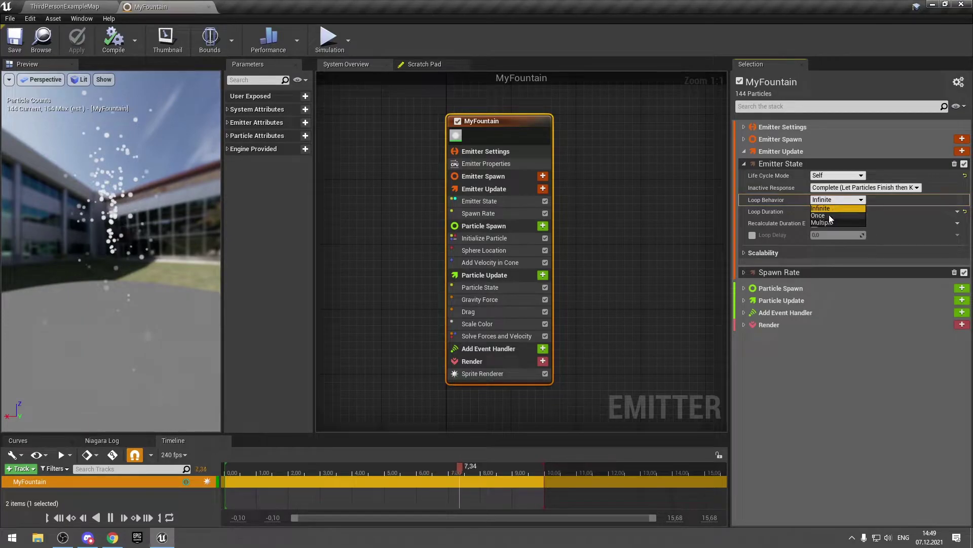
left_click(829, 214)
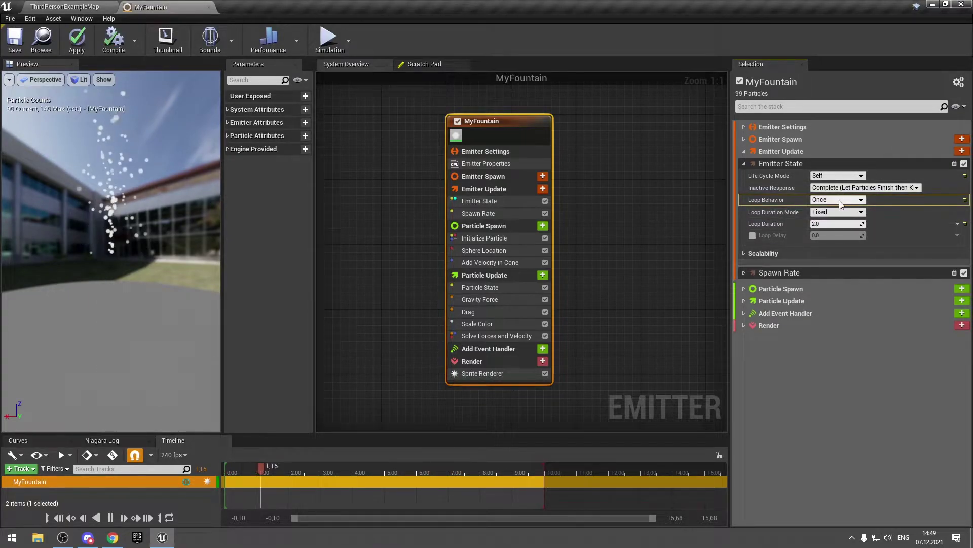
mouse_move(762, 229)
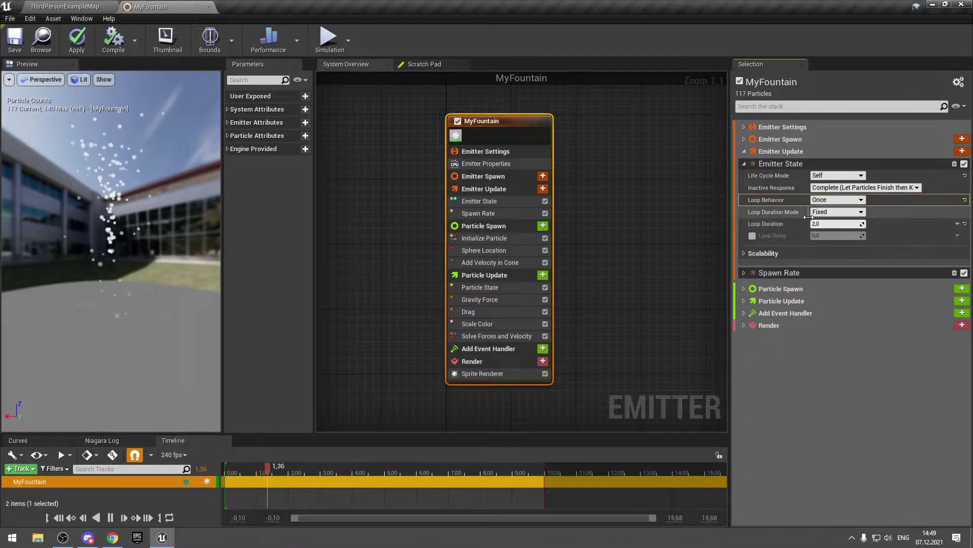
left_click(833, 200)
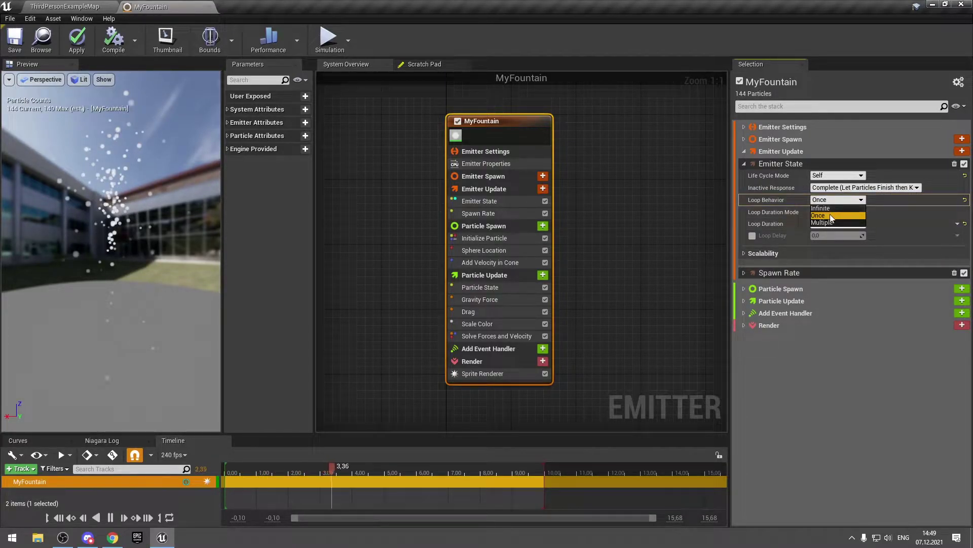
left_click(830, 214)
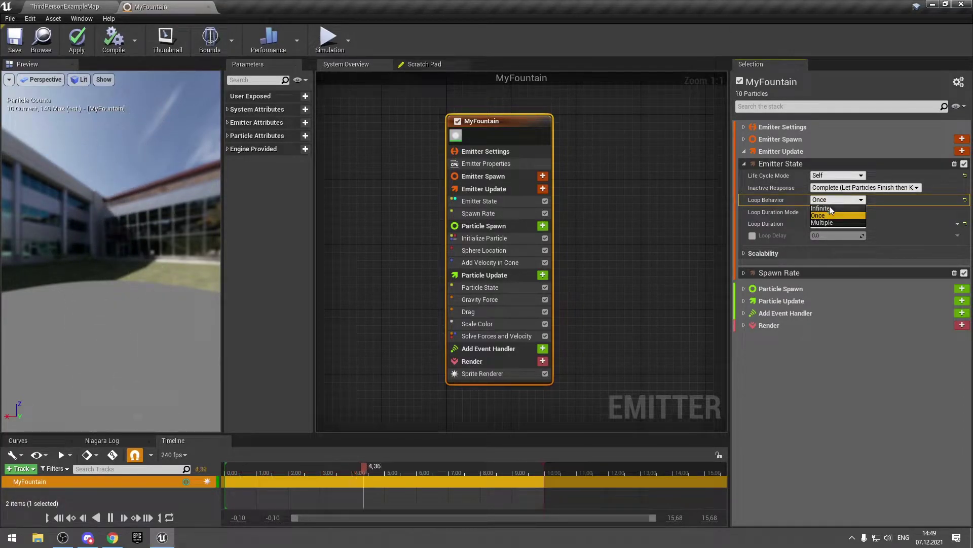
Try Multiple looping with Loop Count 3, then Once, then restore Infinite and deselect the node.
left_click(823, 223)
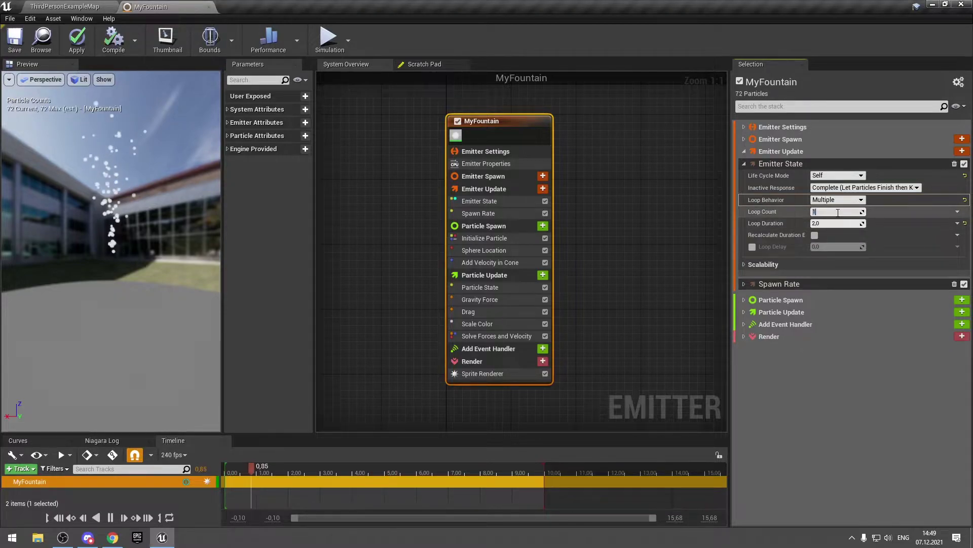
type("3")
key("Return")
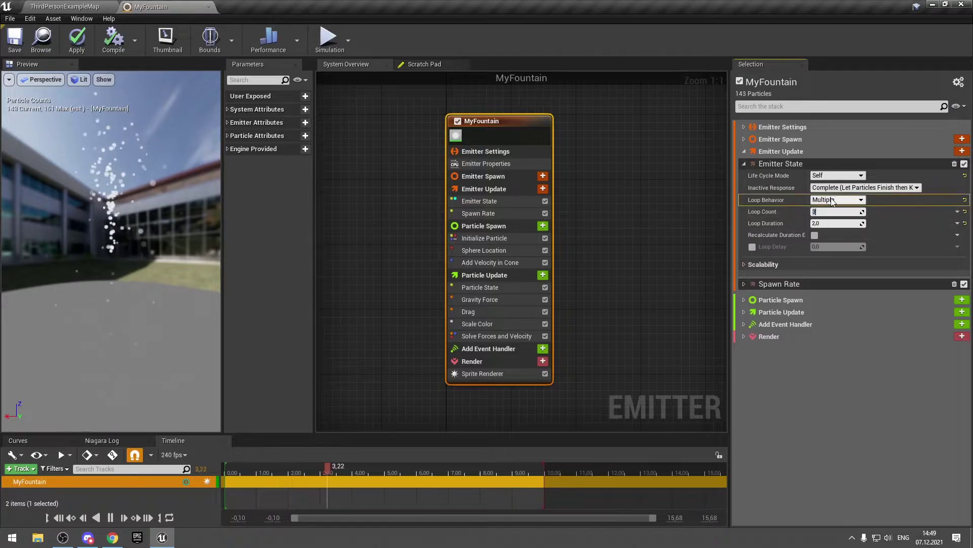
left_click(833, 201)
left_click(829, 214)
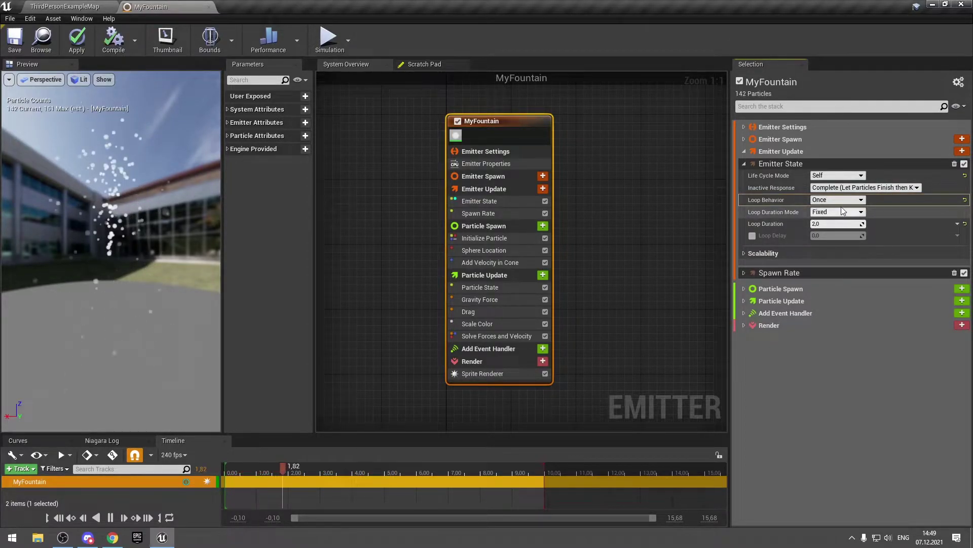
left_click(835, 206)
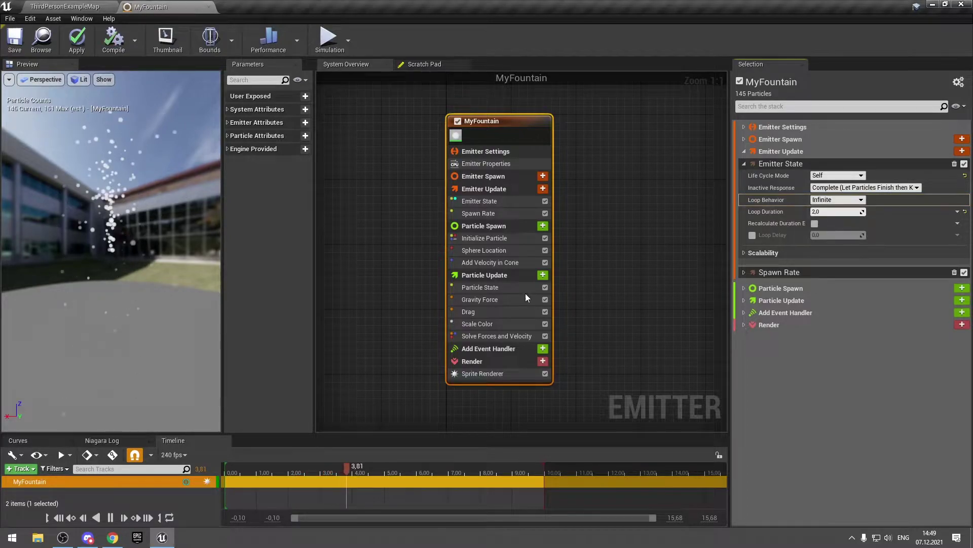
left_click(577, 299)
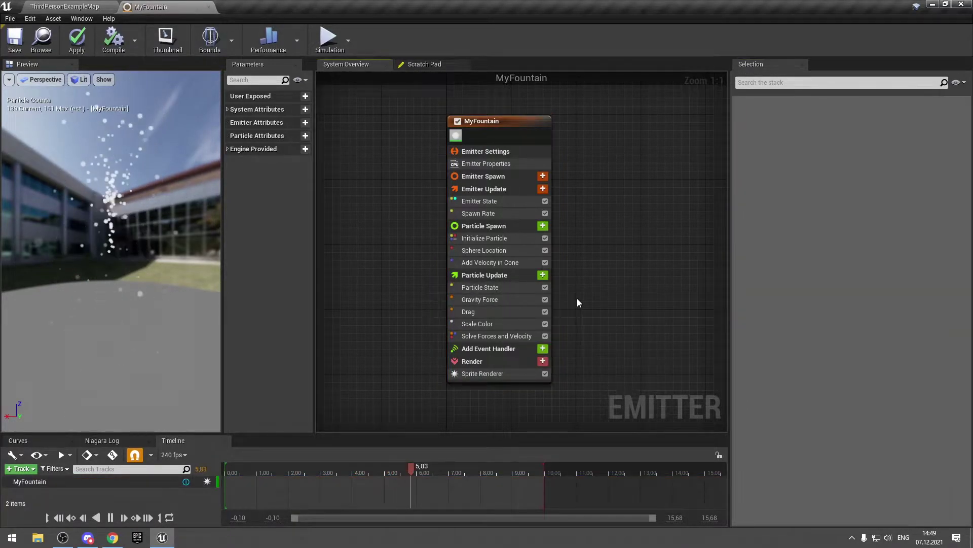
Inspect Emitter State and its Scalability options, then show Spawn Rate's 90-per-second setting.
left_click(503, 203)
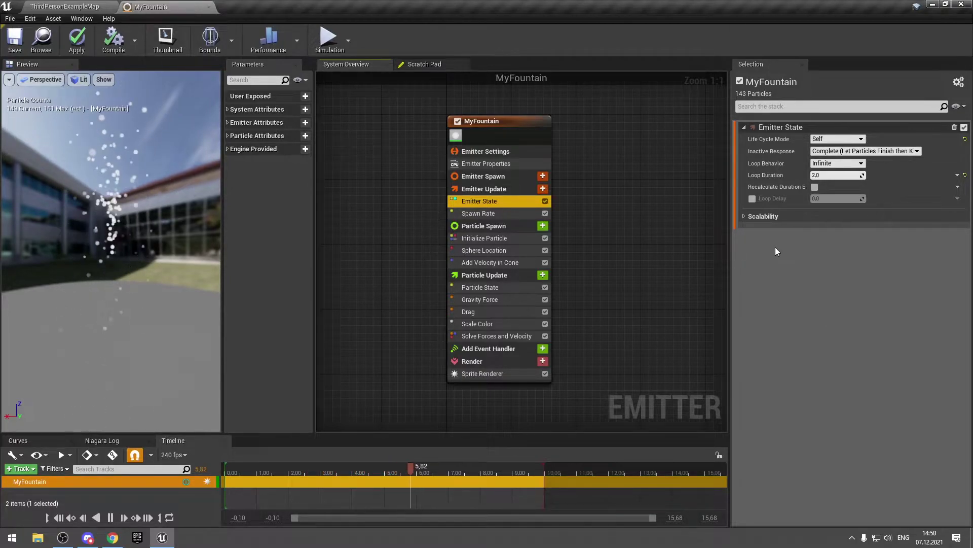
left_click(744, 217)
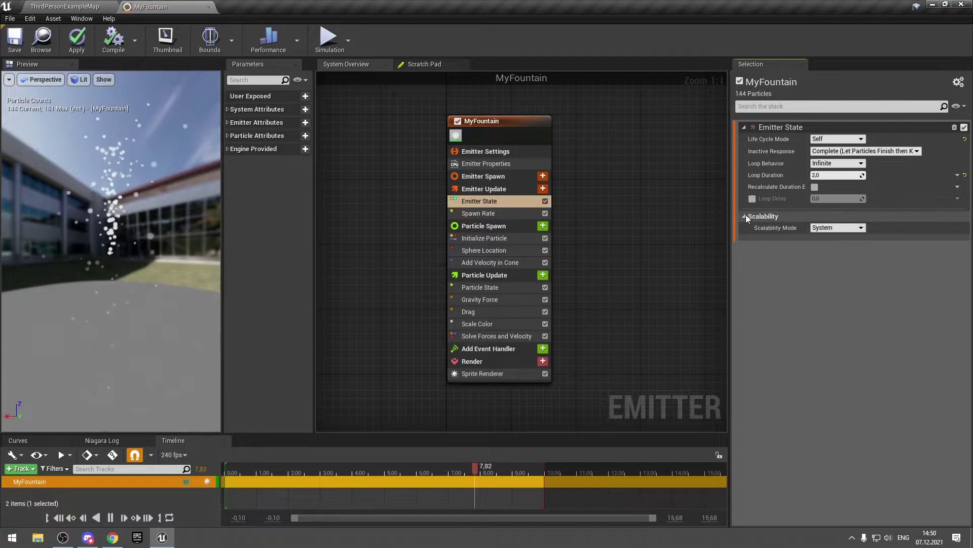
left_click(745, 216)
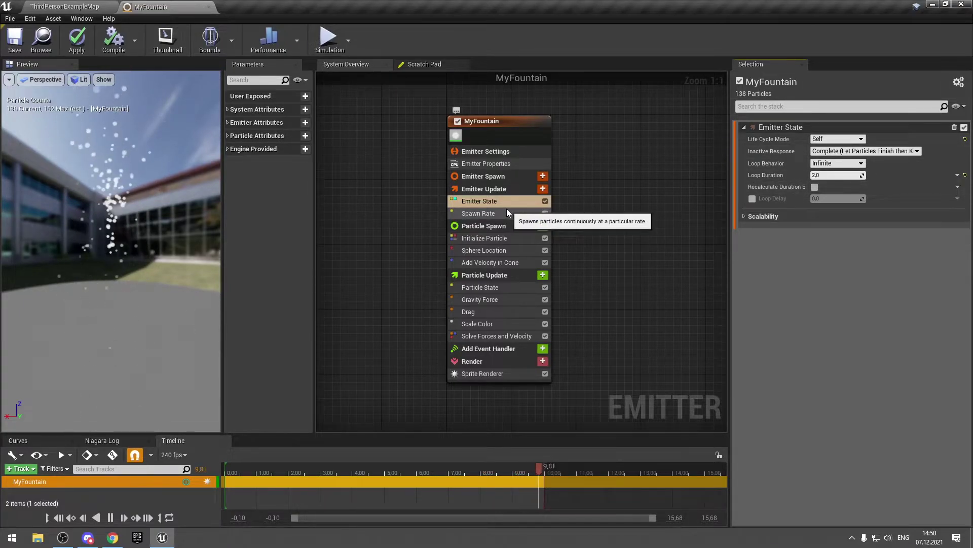
left_click(479, 213)
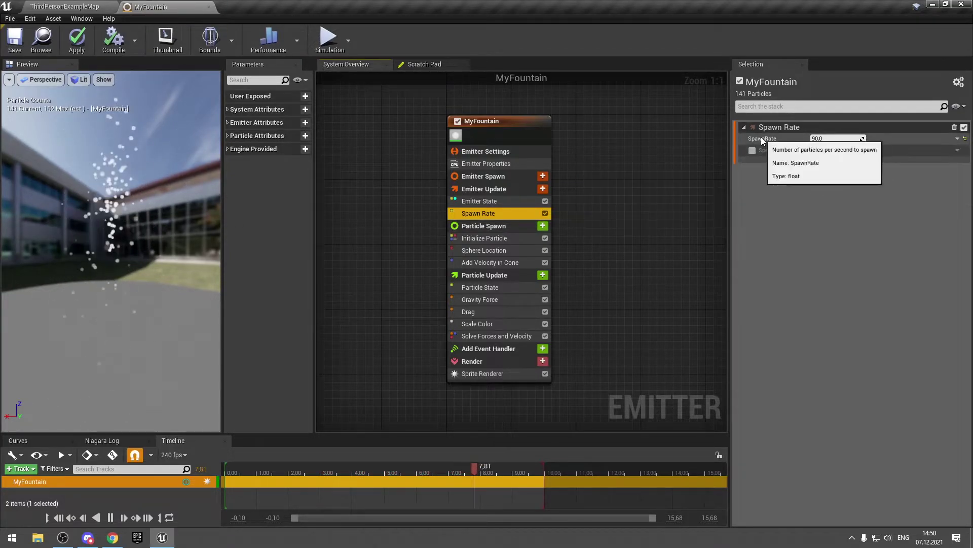
left_click(822, 138)
type("10")
key("Return")
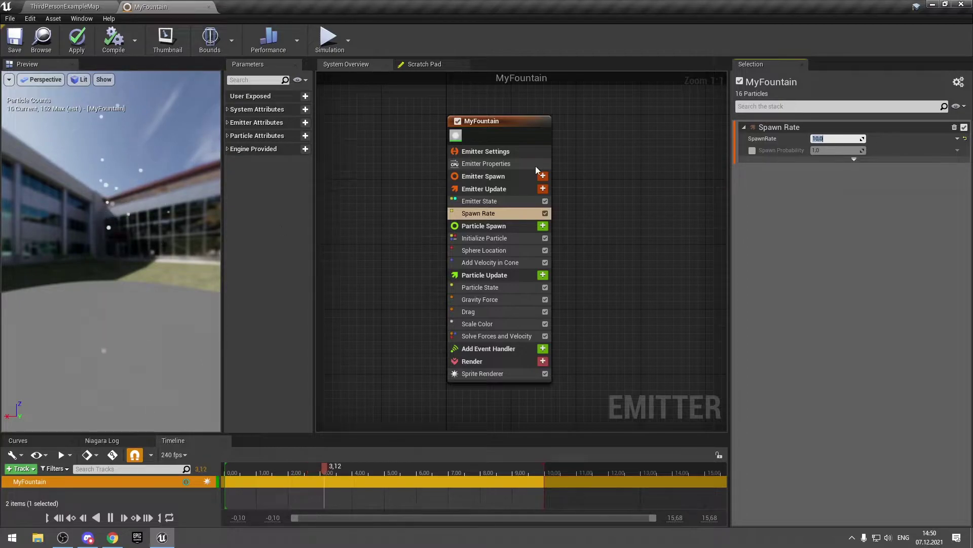
left_click(816, 138)
type("20000")
key("Return")
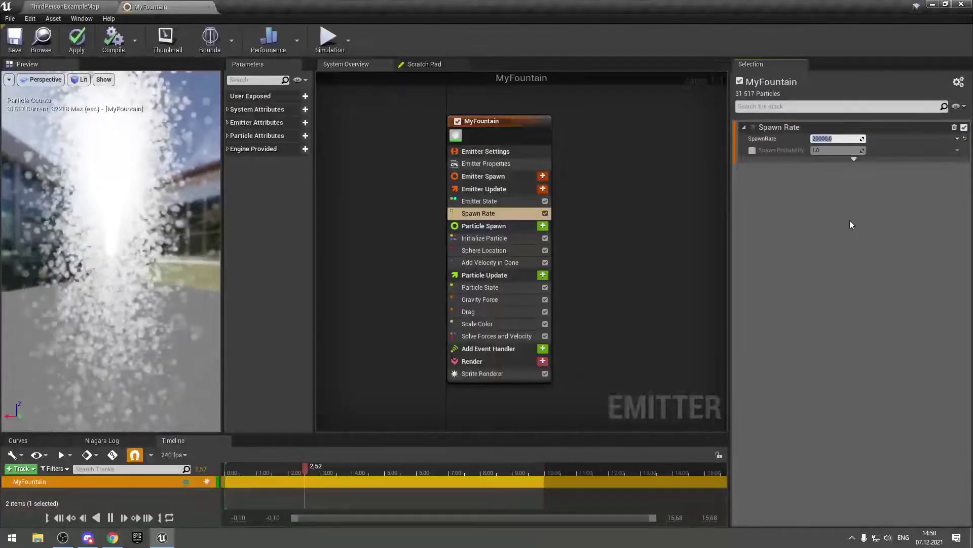
type("100")
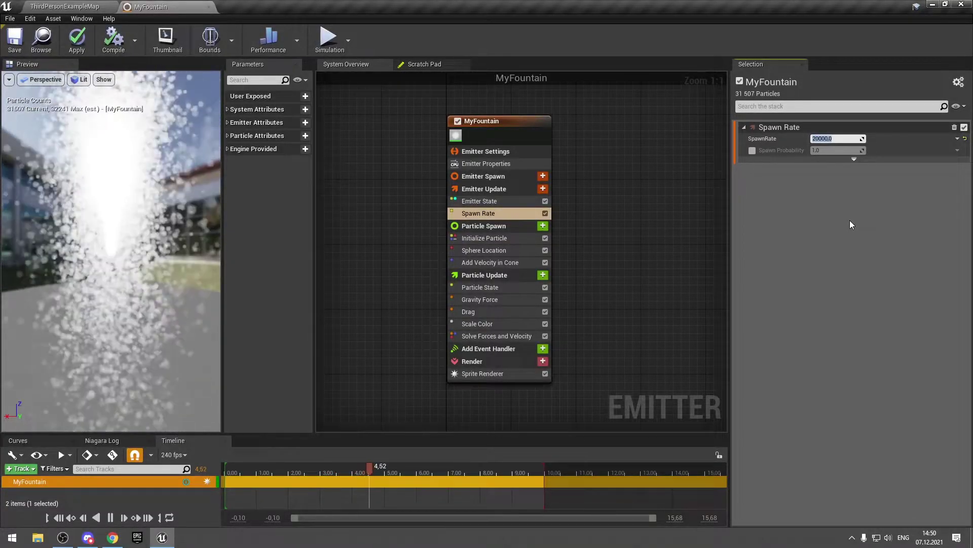
key("Return")
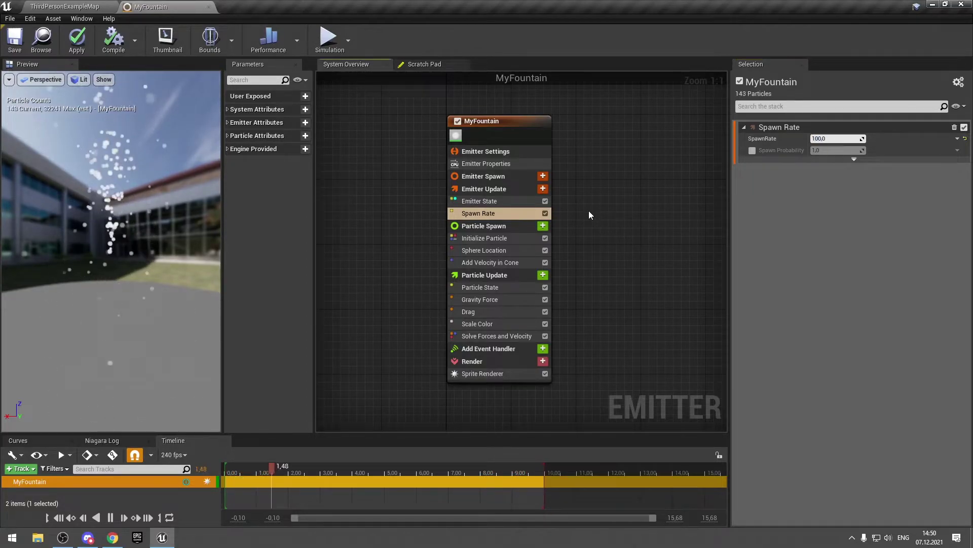
key("Return")
left_click(509, 202)
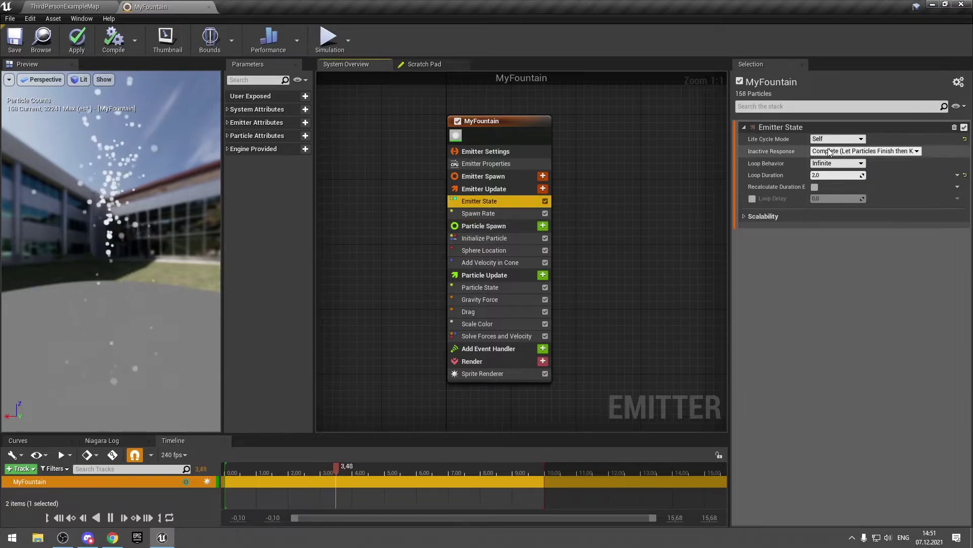
left_click(501, 214)
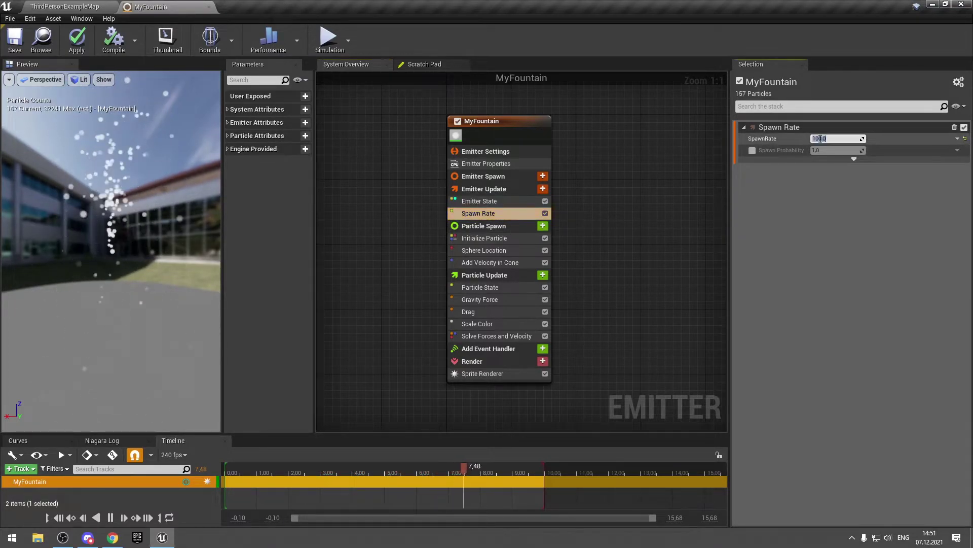
type("90")
key("Return")
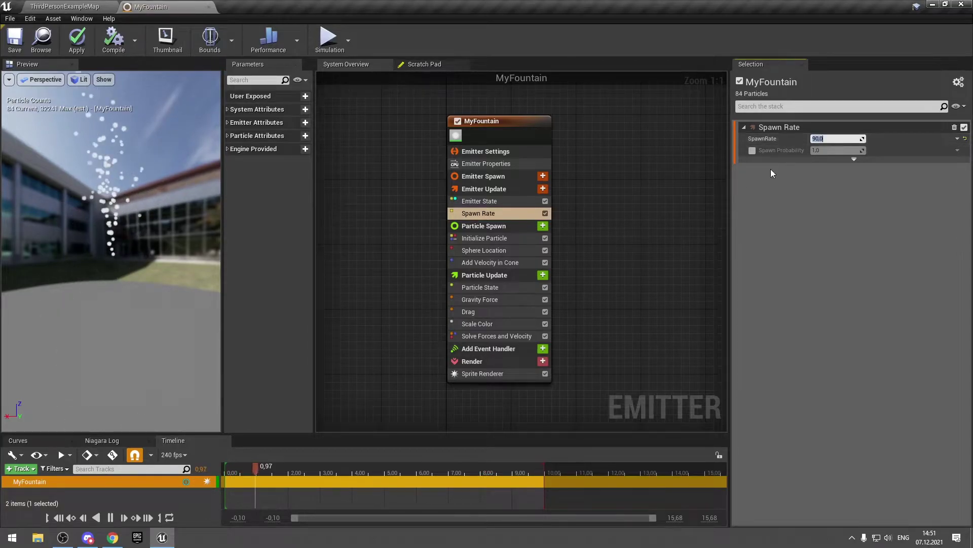
Collapse Emitter State, Spawn Rate and Emitter Update, and expand MyFountain's Particle Spawn group.
left_click(524, 130)
left_click(744, 164)
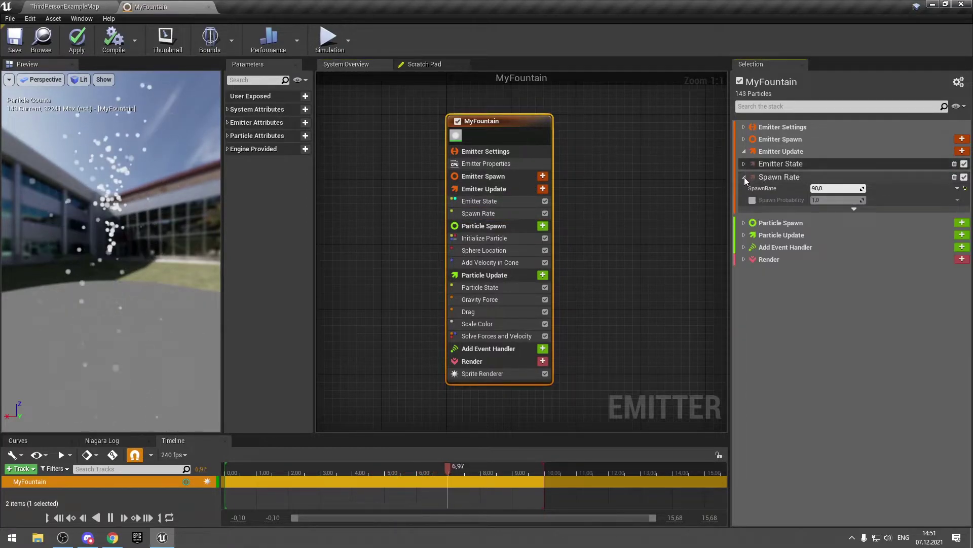
left_click(745, 177)
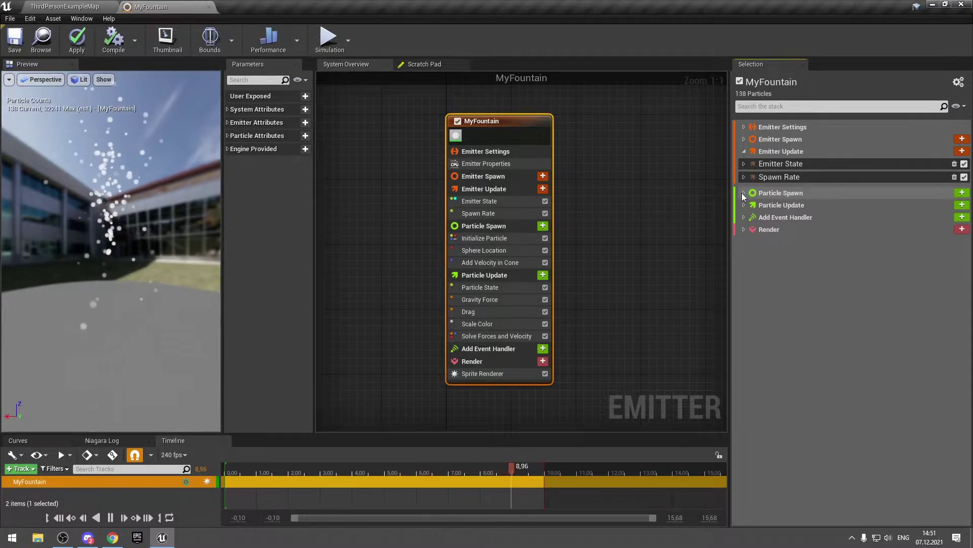
left_click(742, 193)
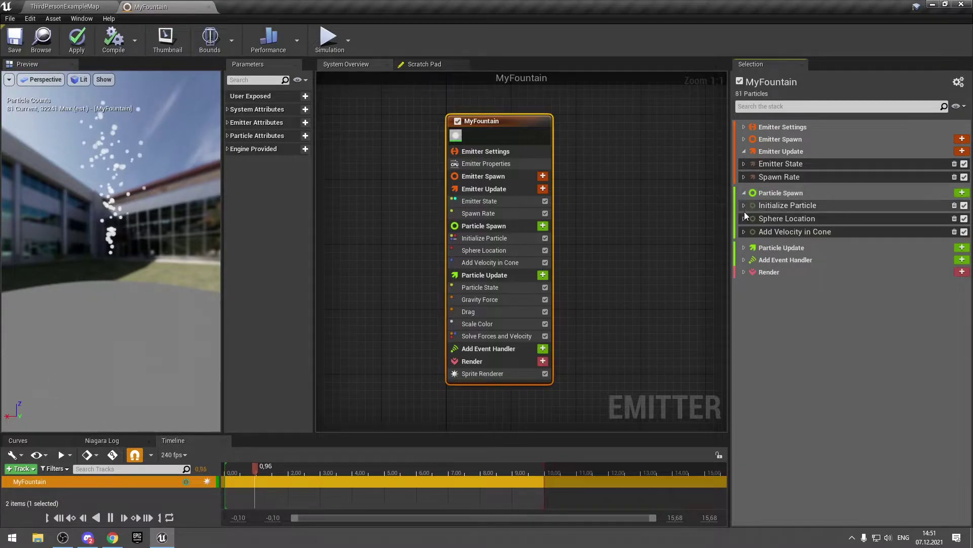
left_click(742, 151)
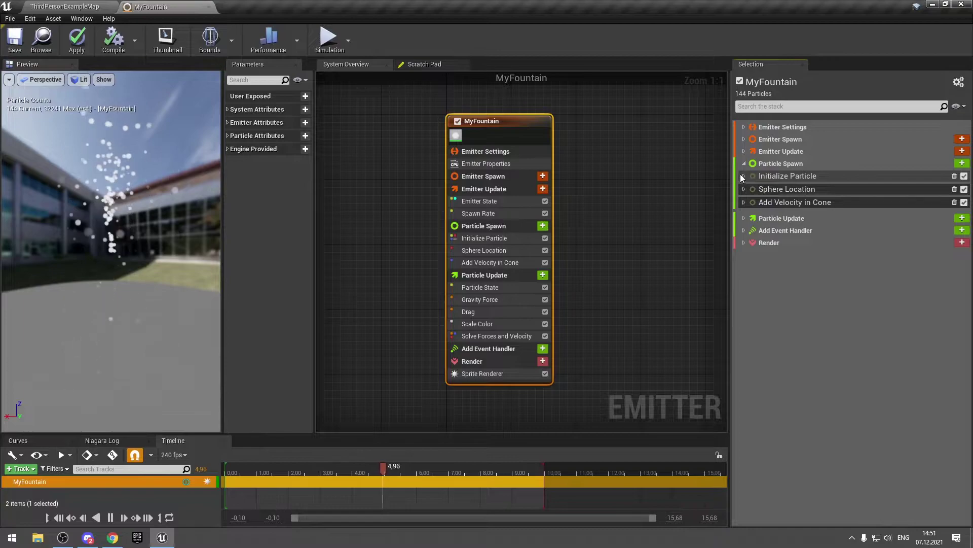
Expand Initialize Particle's Point and Sprite Attributes and widen the name column for full labels.
left_click(743, 175)
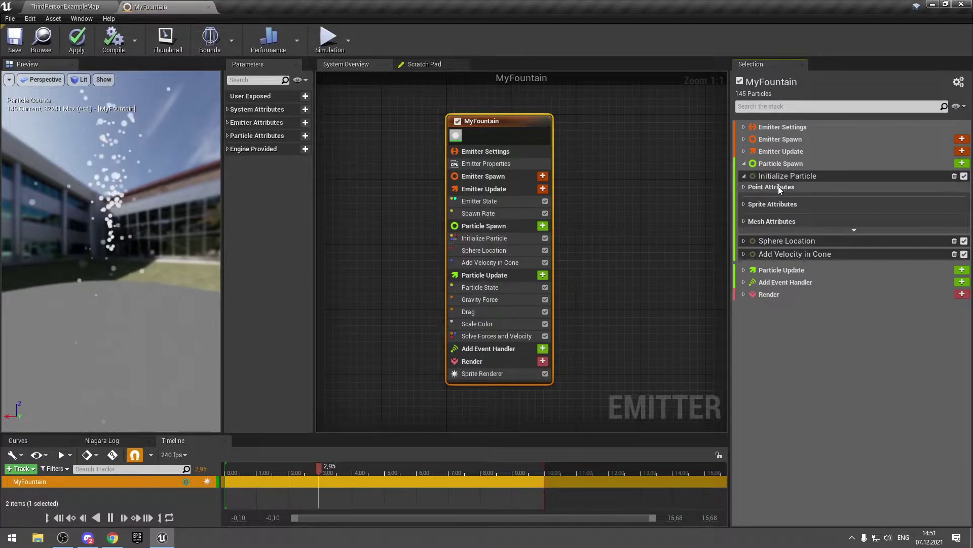
left_click(744, 187)
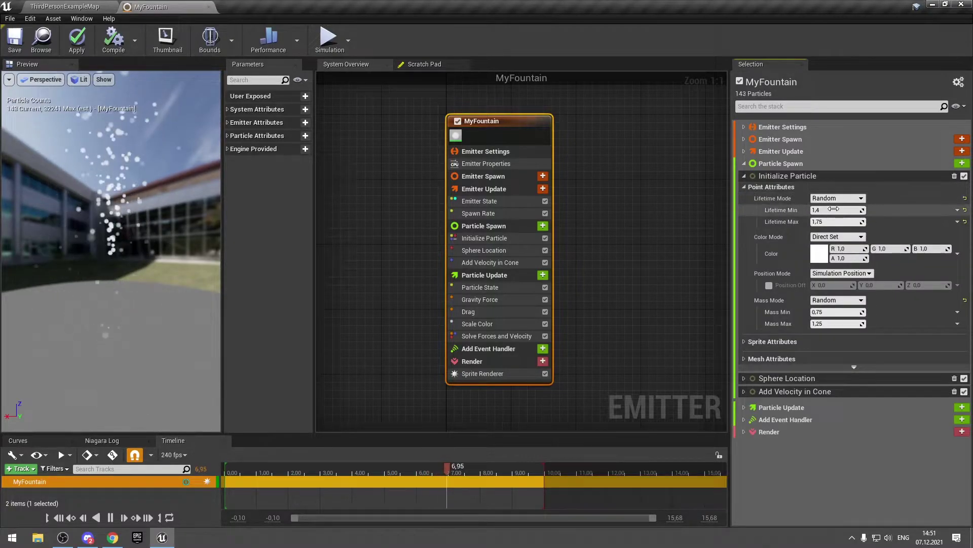
left_click(743, 342)
left_click(743, 421)
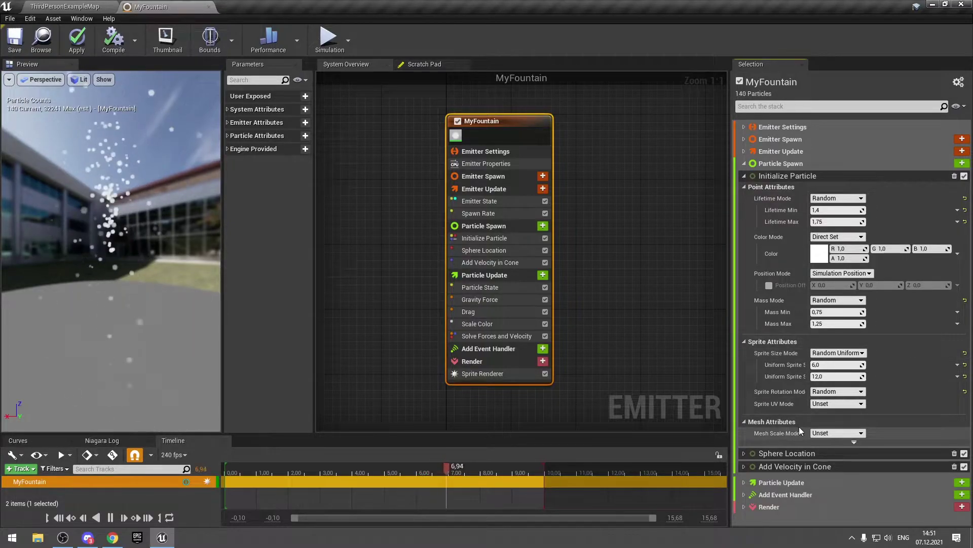
left_click(838, 437)
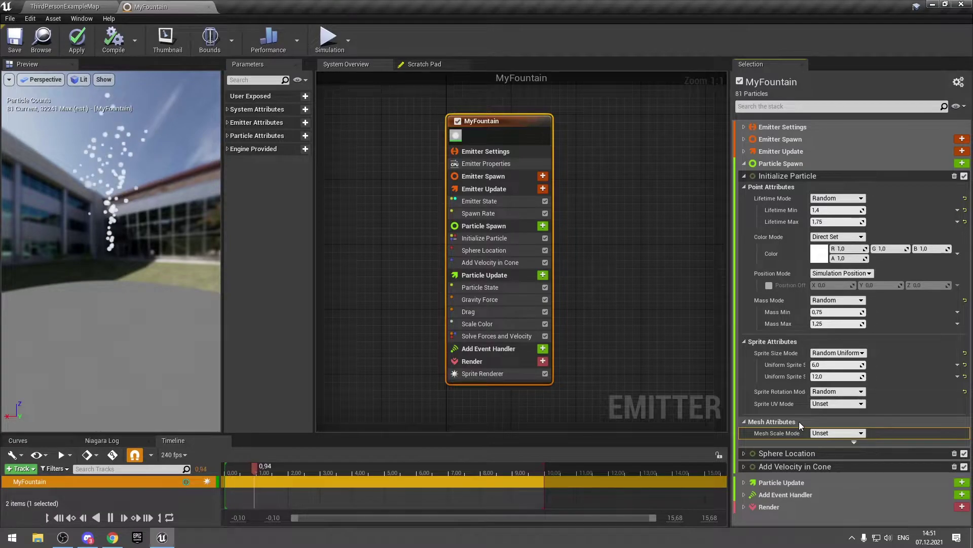
left_click(745, 422)
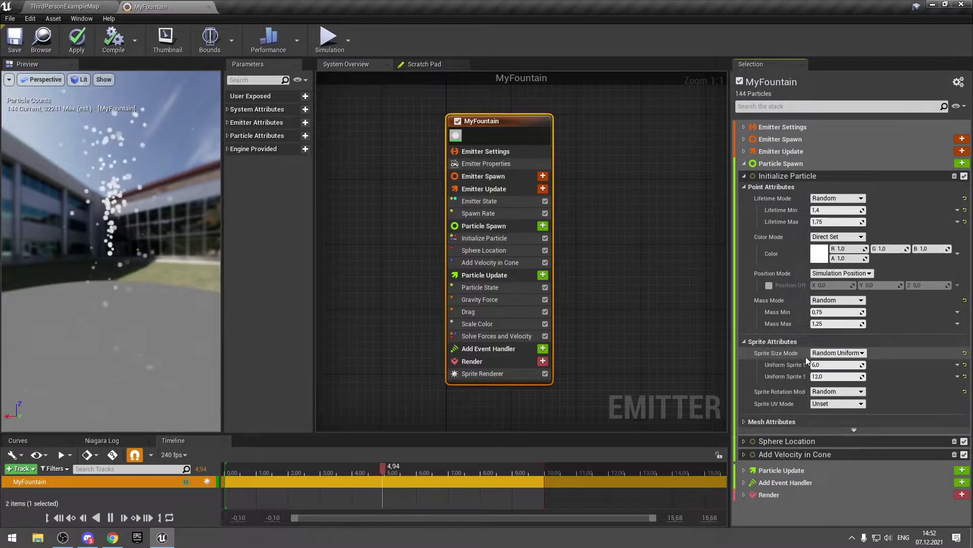
left_click_drag(807, 358, 839, 357)
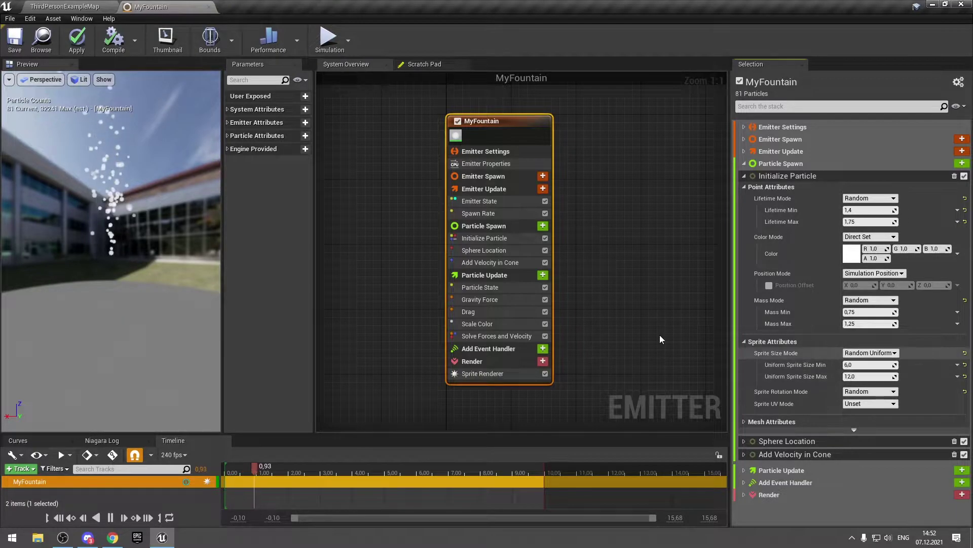
Set Uniform Sprite Size Min to 5 and Max to 10, then collapse Sprite Attributes.
left_click(874, 365)
type("50")
key("Tab")
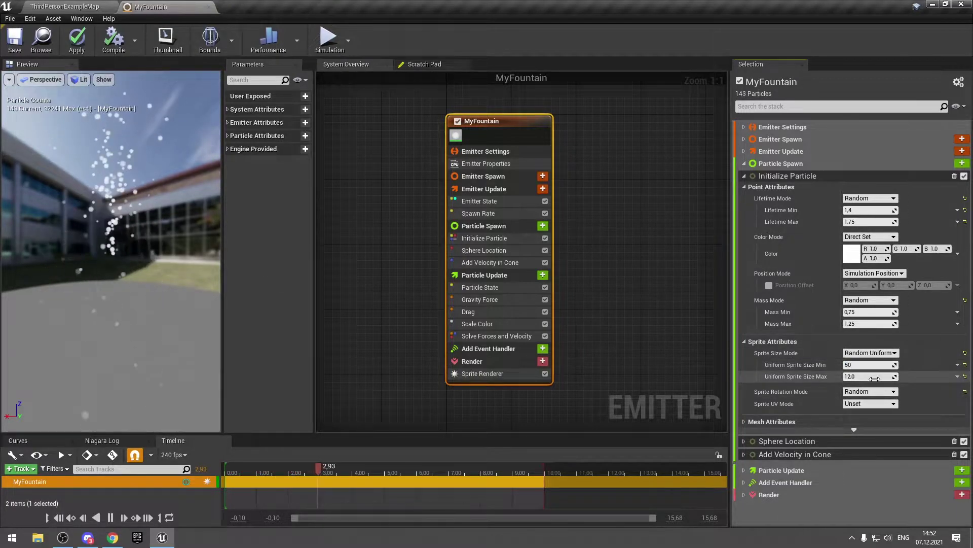
type("5")
left_click(868, 365)
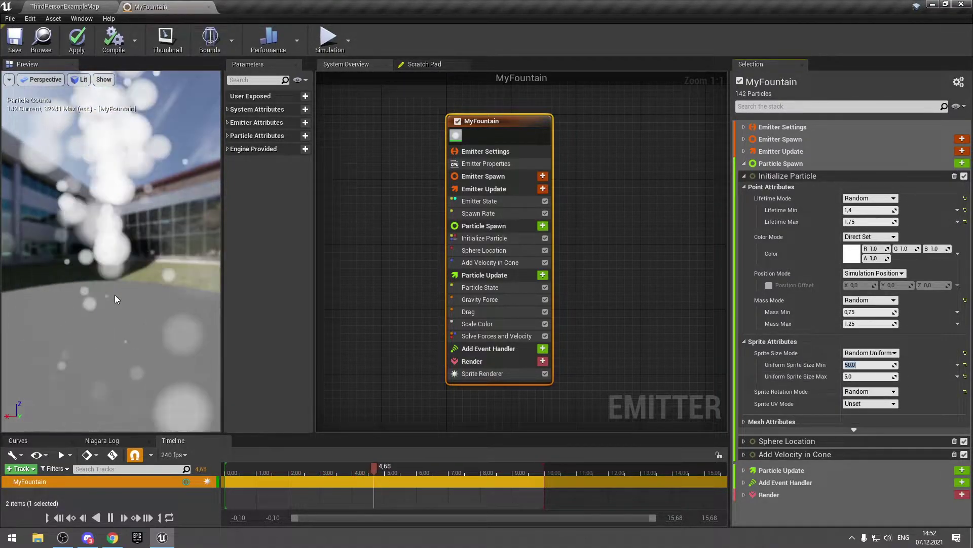
left_click(966, 365)
left_click(897, 379)
type("10")
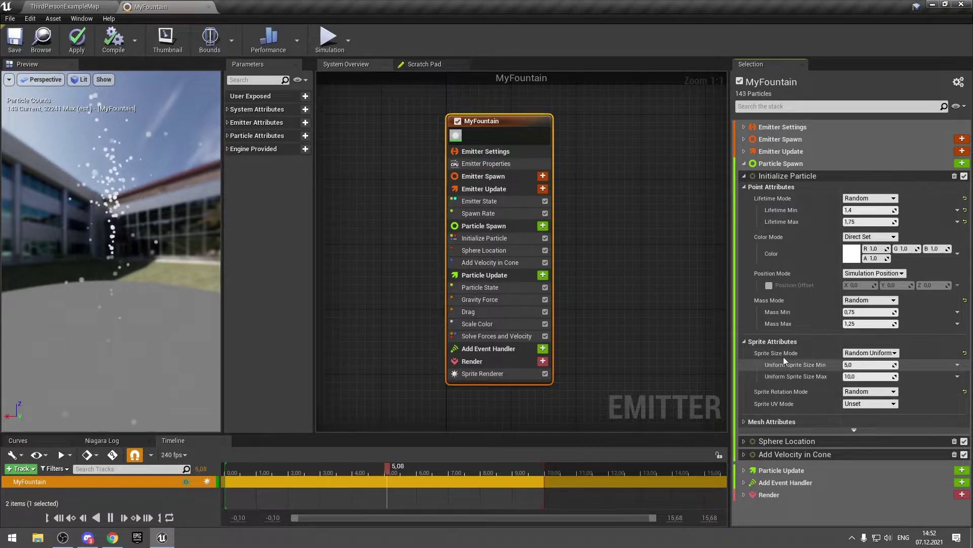
left_click(745, 343)
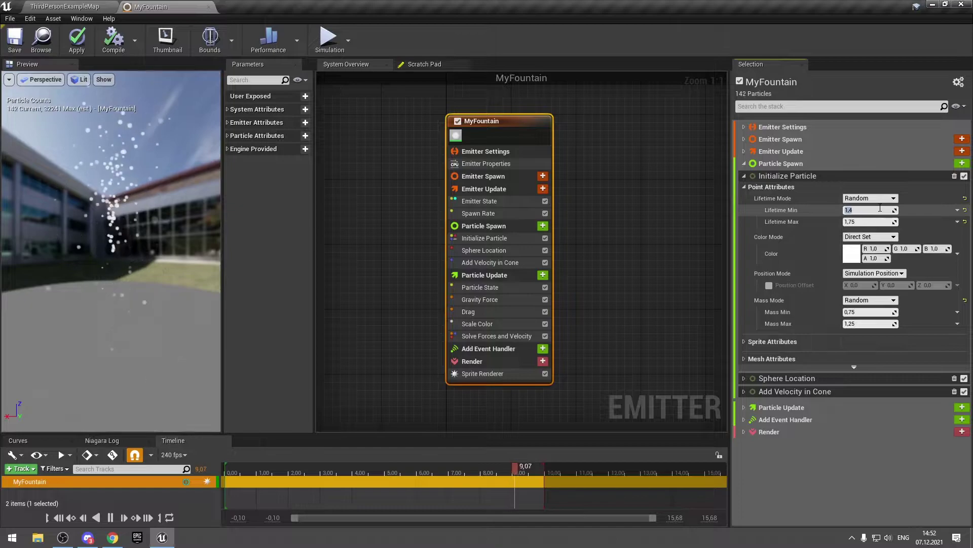
type("1")
Set Lifetime Min to 1.0 and Lifetime Max to 2.0, checking the fountain in the preview.
left_click_drag(890, 209, 868, 210)
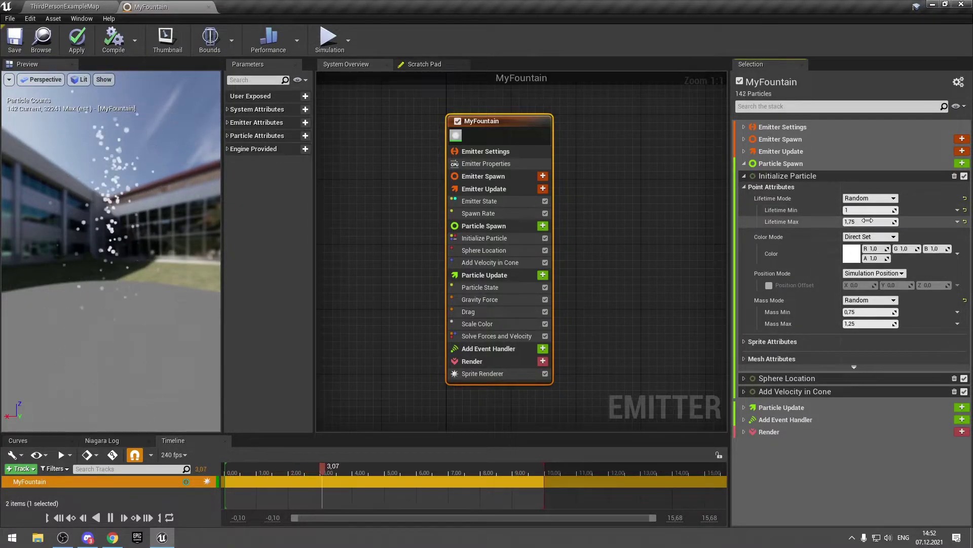
key("Return")
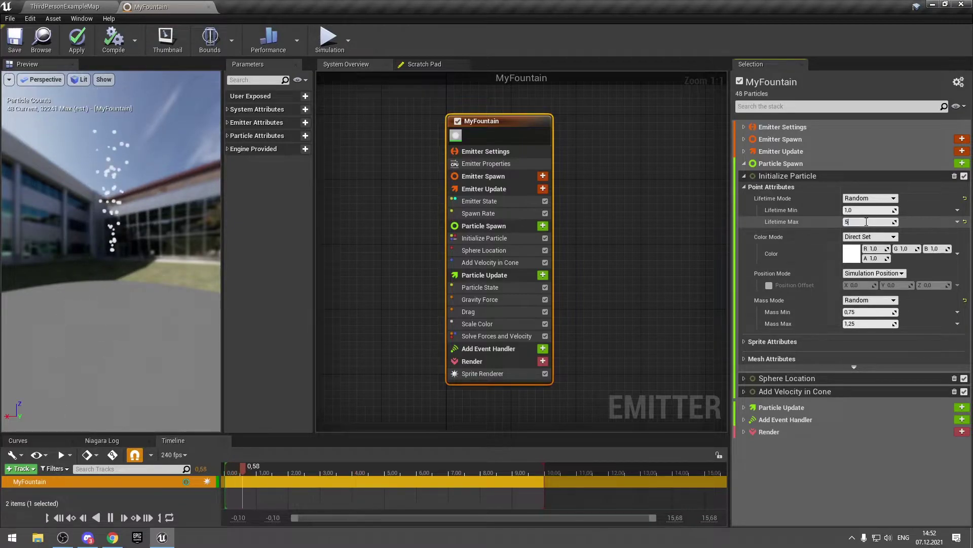
key("Return")
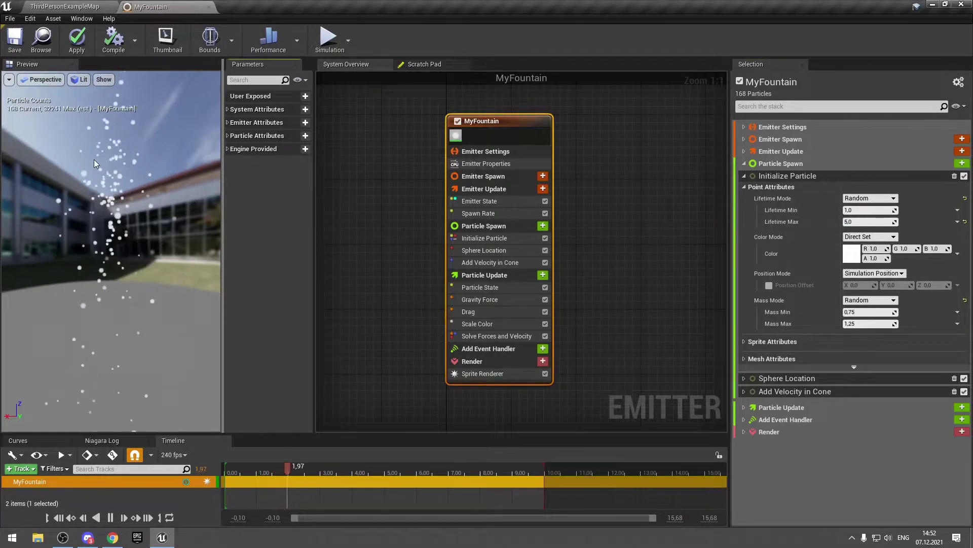
left_click_drag(145, 251, 144, 254)
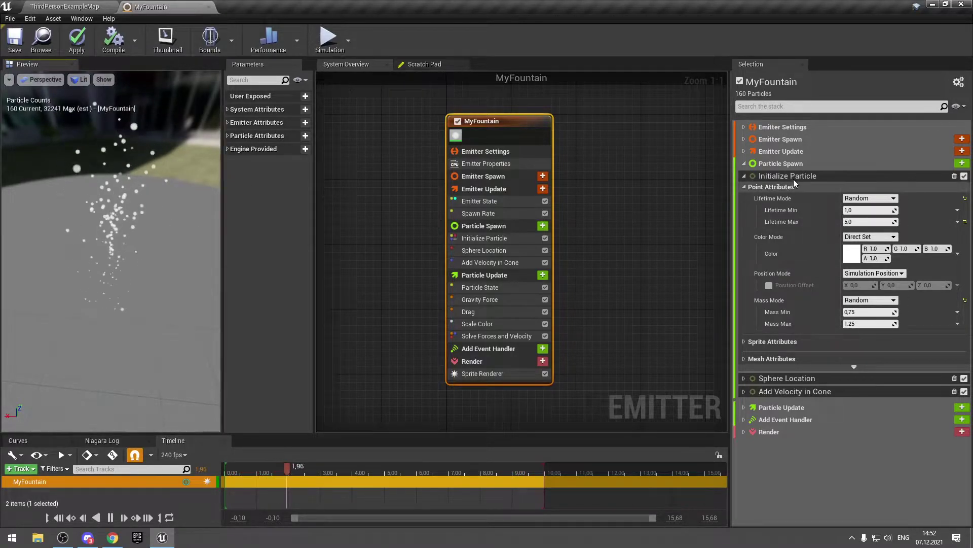
left_click(850, 222)
type("2")
key("Return")
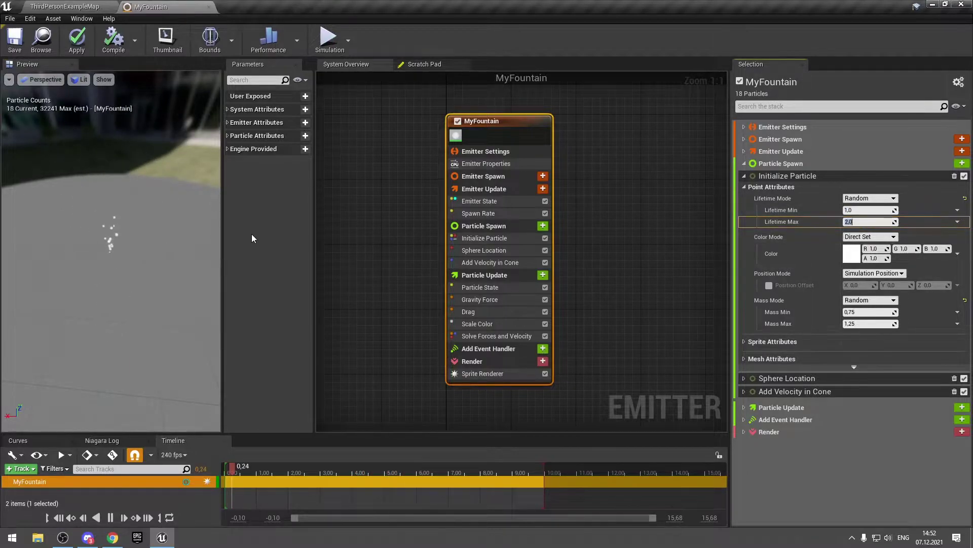
left_click_drag(113, 290, 114, 330)
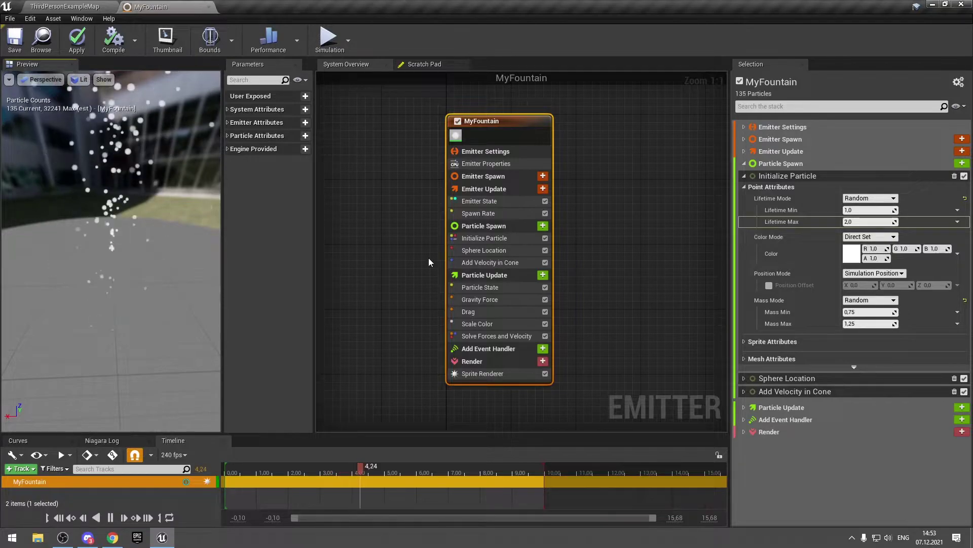
Try a magenta particle colour (R 1.0, G 0.0, B 0.623) in the colour picker.
left_click(908, 212)
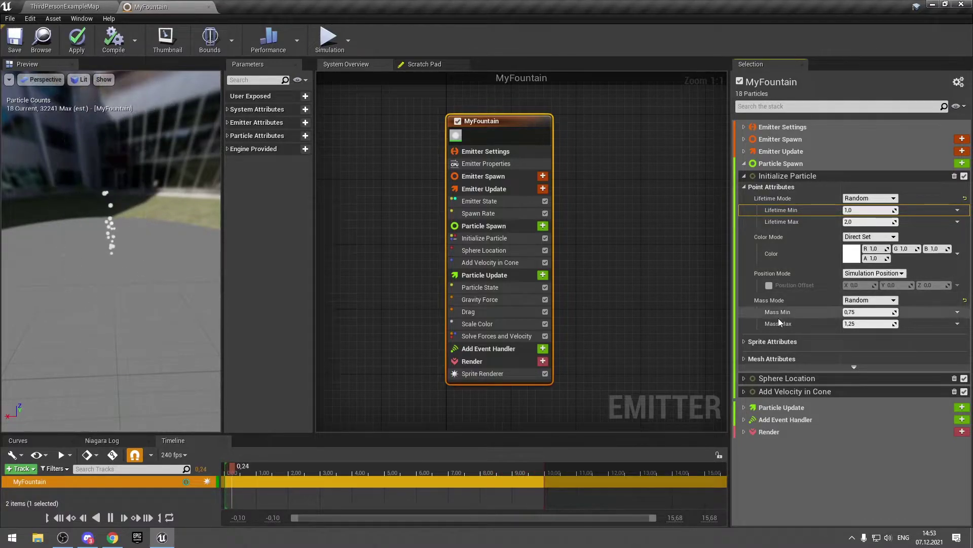
left_click(744, 342)
left_click(744, 342)
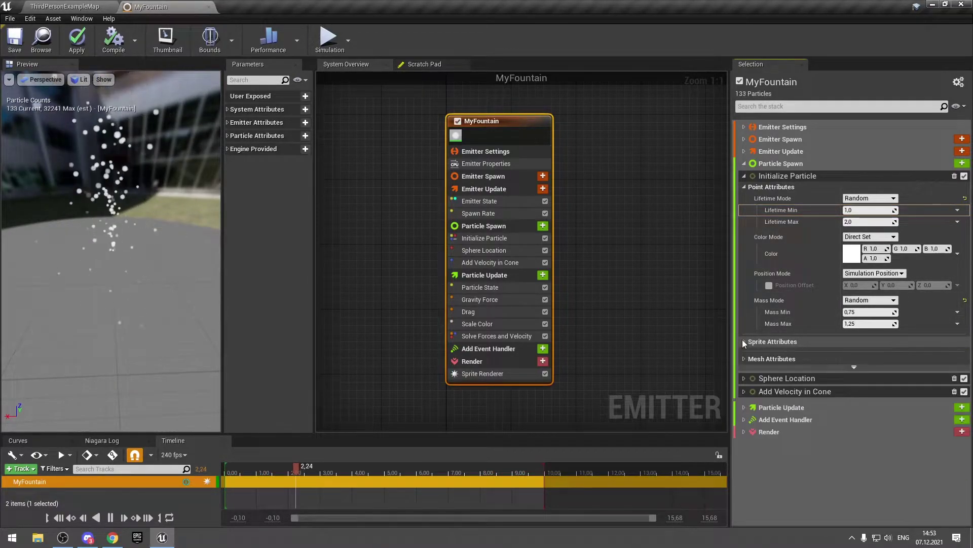
left_click(859, 254)
left_click(739, 308)
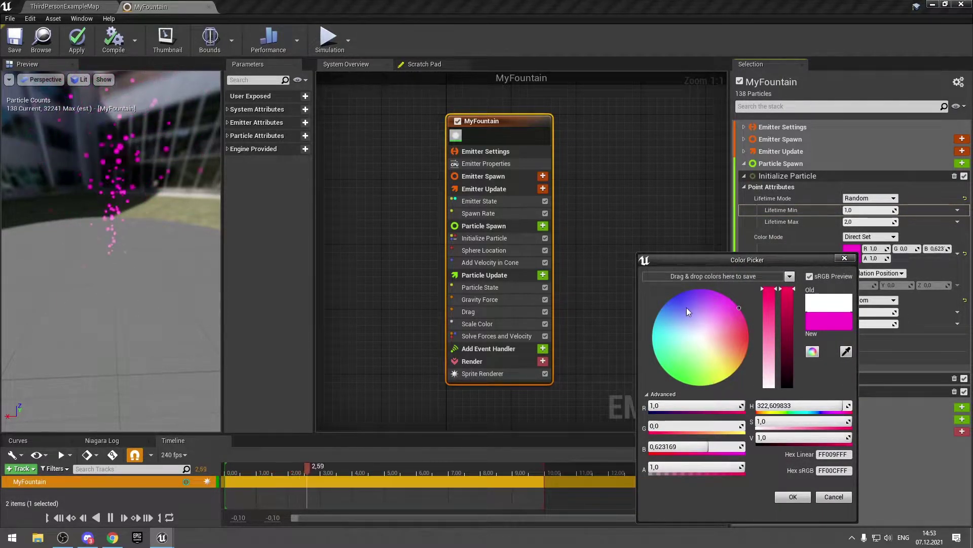
Preview blue and green colours, cancel to keep white, then collapse Point Attributes and Initialize Particle.
left_click_drag(687, 306, 667, 269)
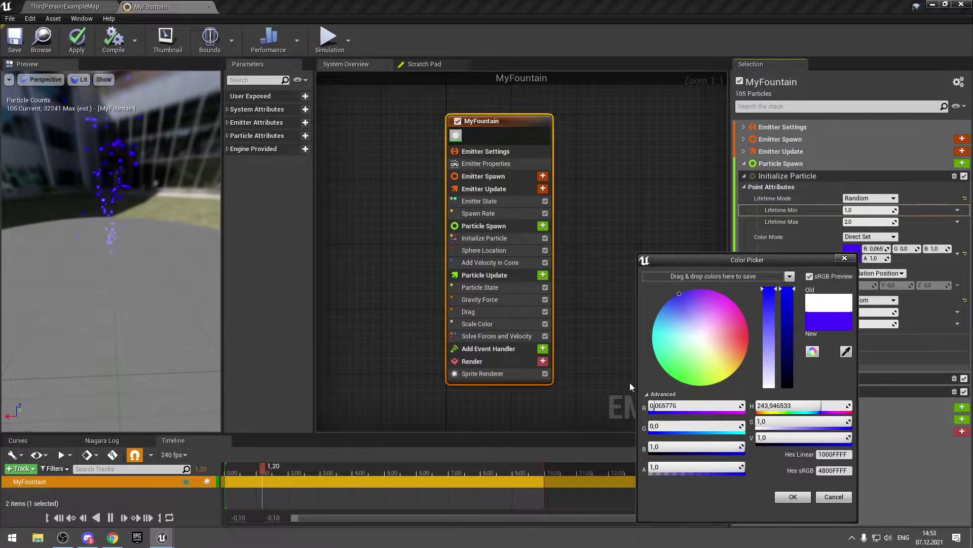
left_click(671, 376)
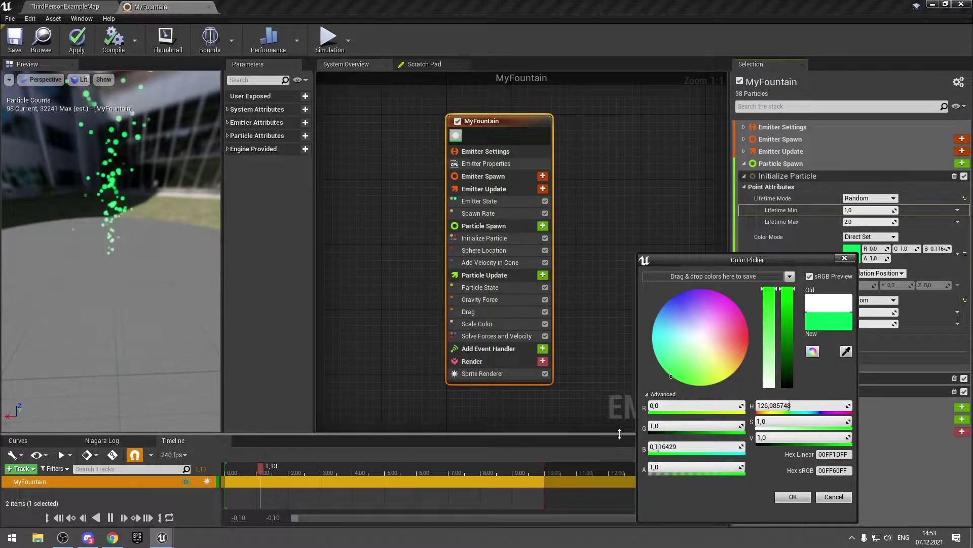
left_click(843, 497)
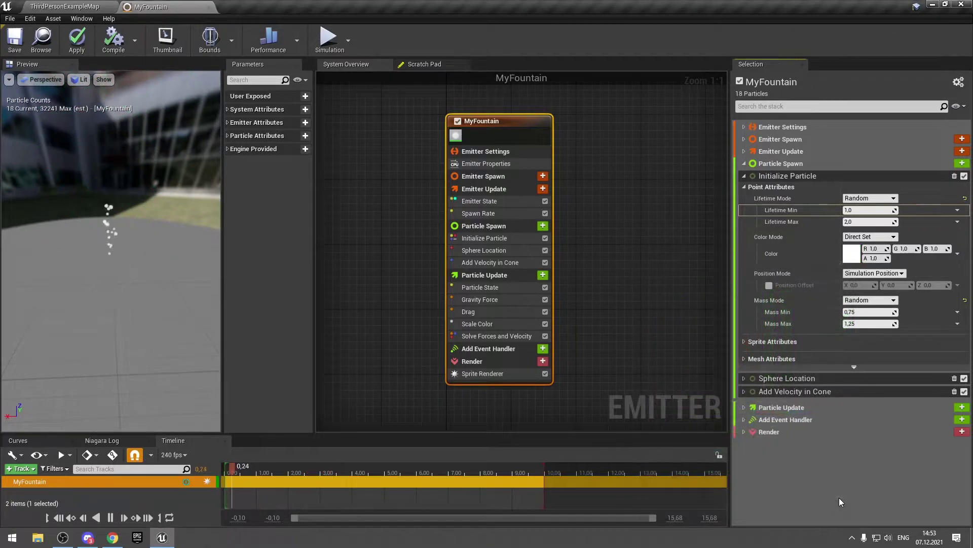
left_click(744, 187)
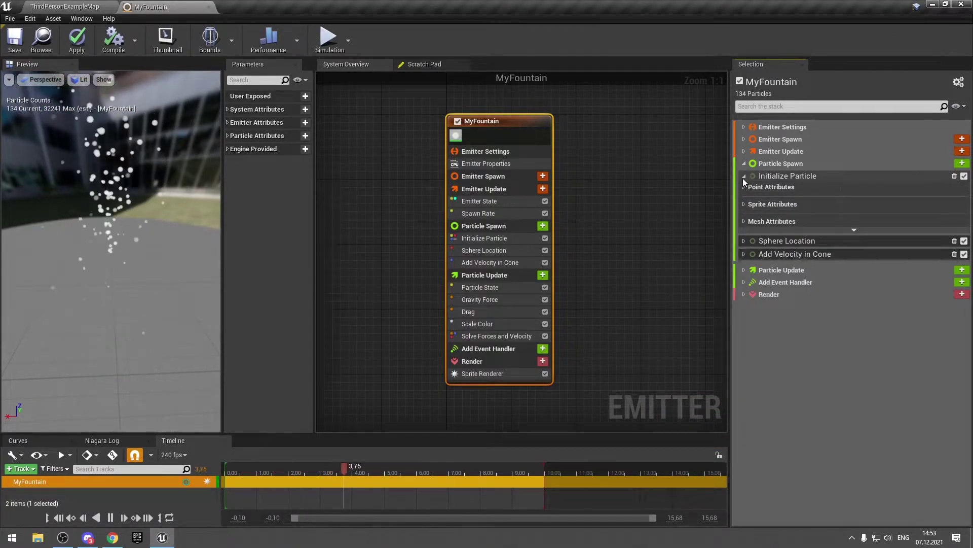
left_click(743, 176)
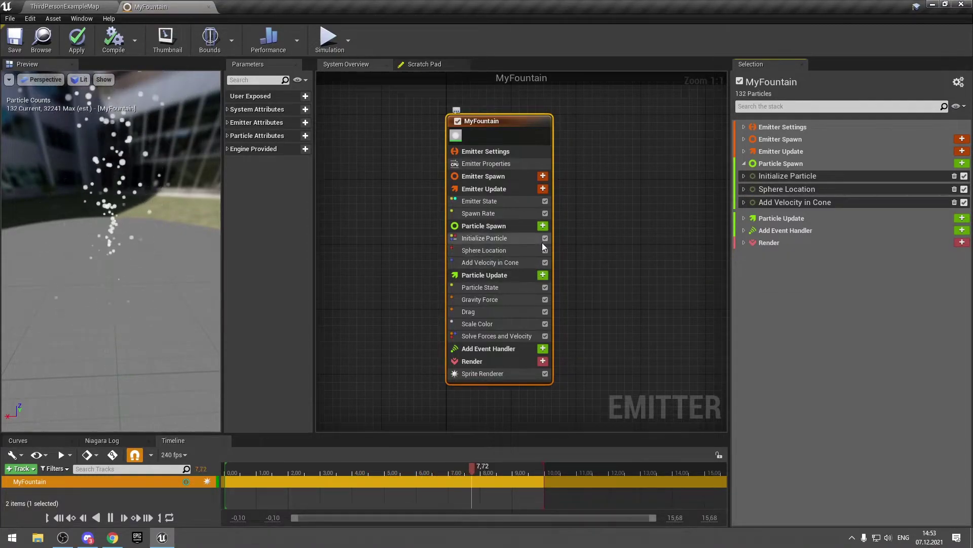
Toggle Spawn Rate and Sphere Location off and on while viewing Sphere Location's parameters.
left_click(546, 213)
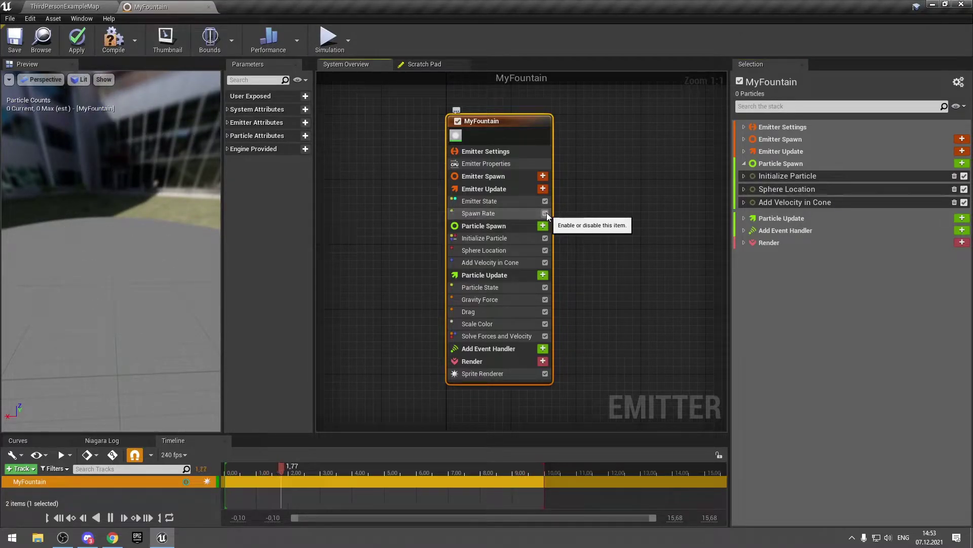
left_click(545, 213)
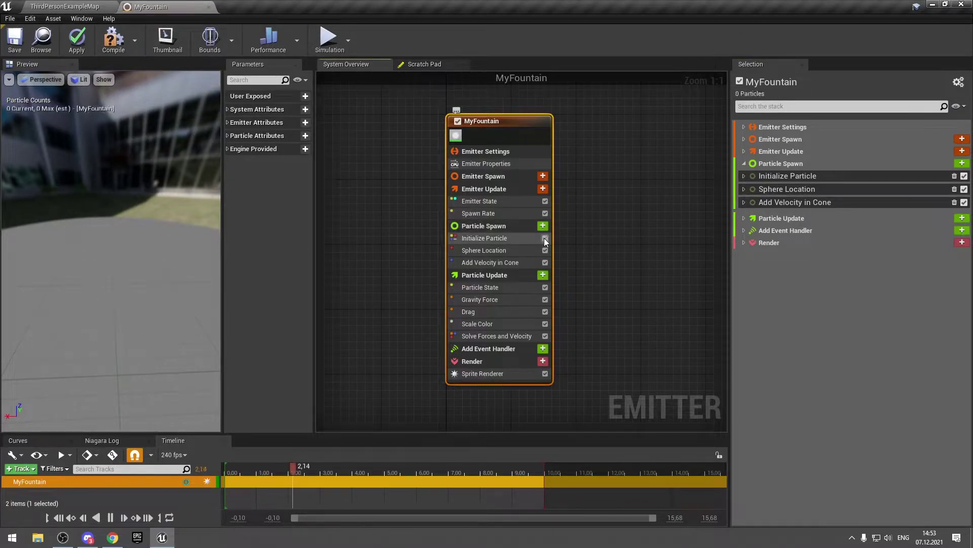
left_click(513, 255)
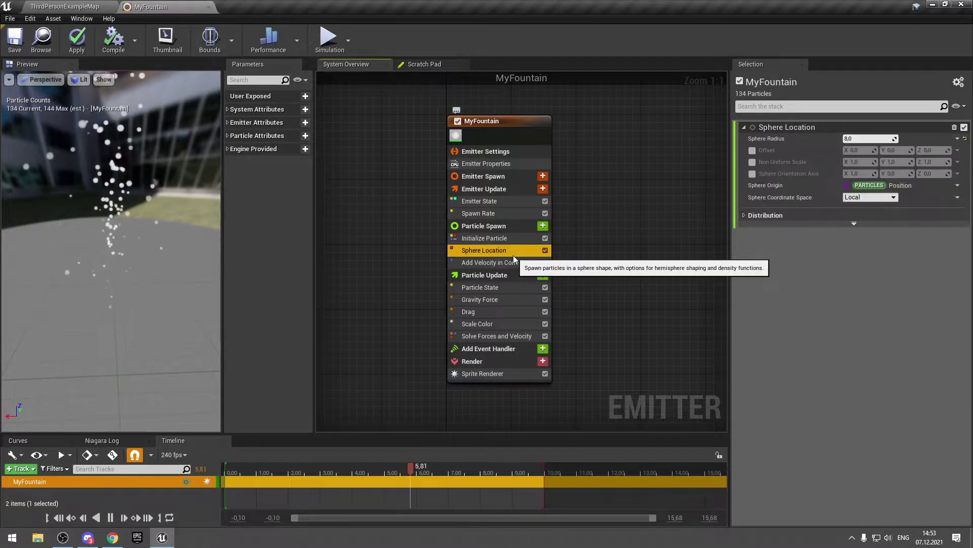
mouse_move(126, 259)
left_mouse_down()
mouse_move(131, 274)
mouse_move(136, 263)
left_mouse_up()
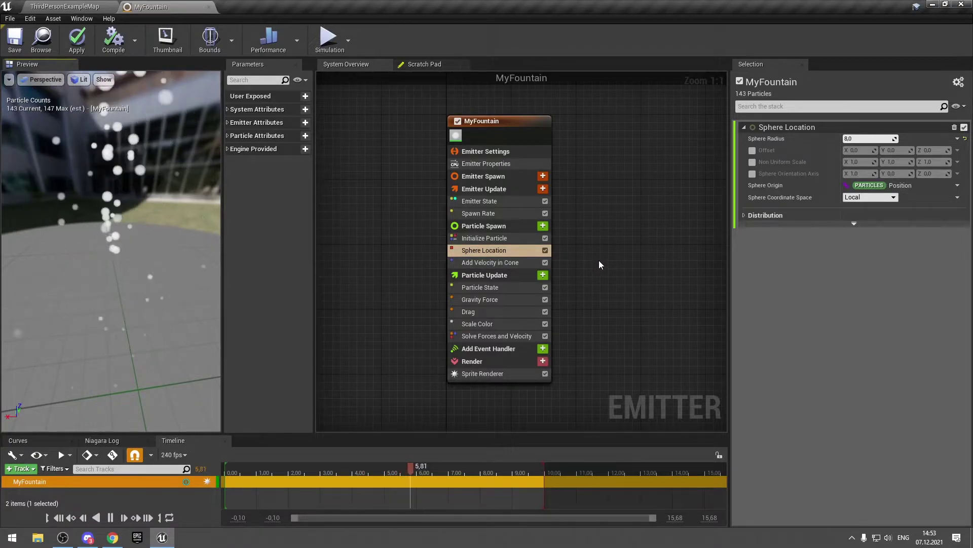
left_click(544, 251)
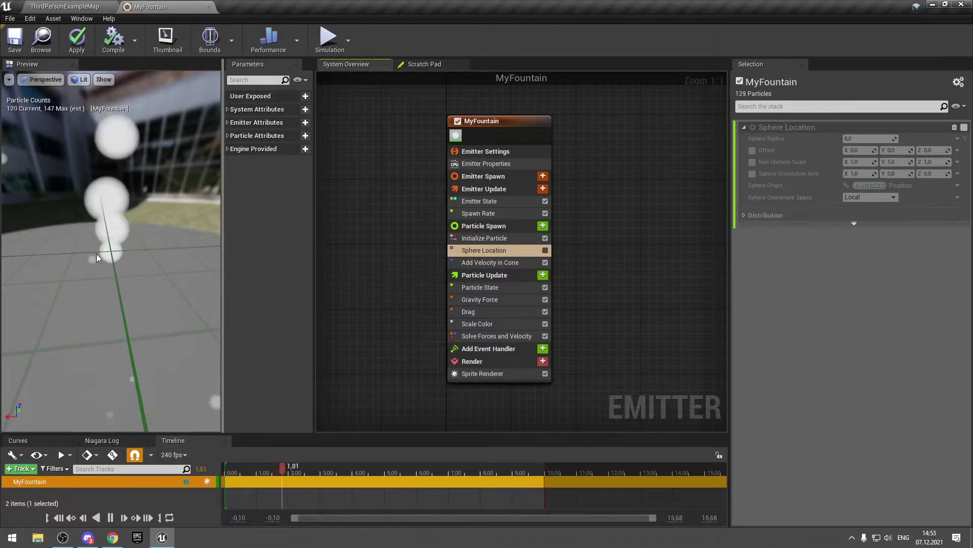
left_click(545, 250)
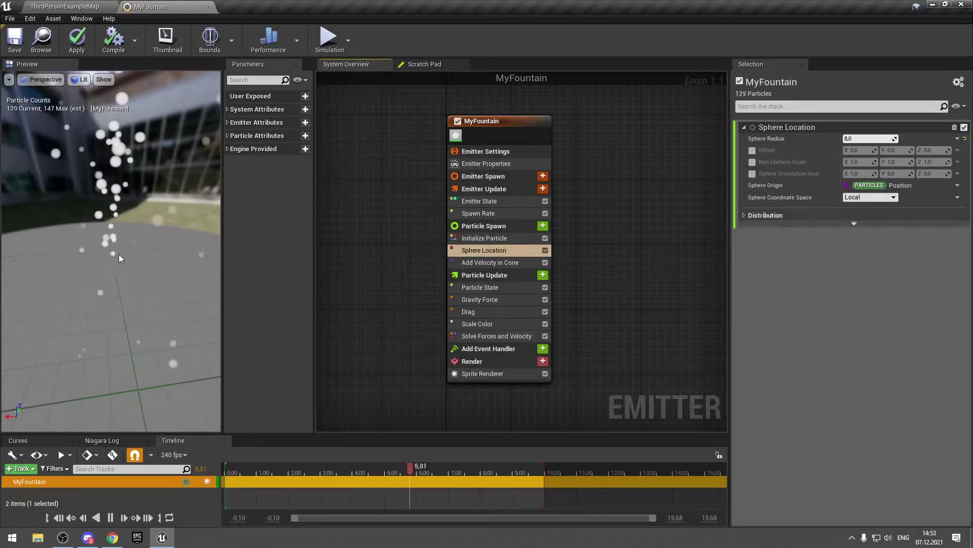
Try a Sphere Radius of 50.0, then edit it back to 8.0.
scroll(106, 252, "down", 3)
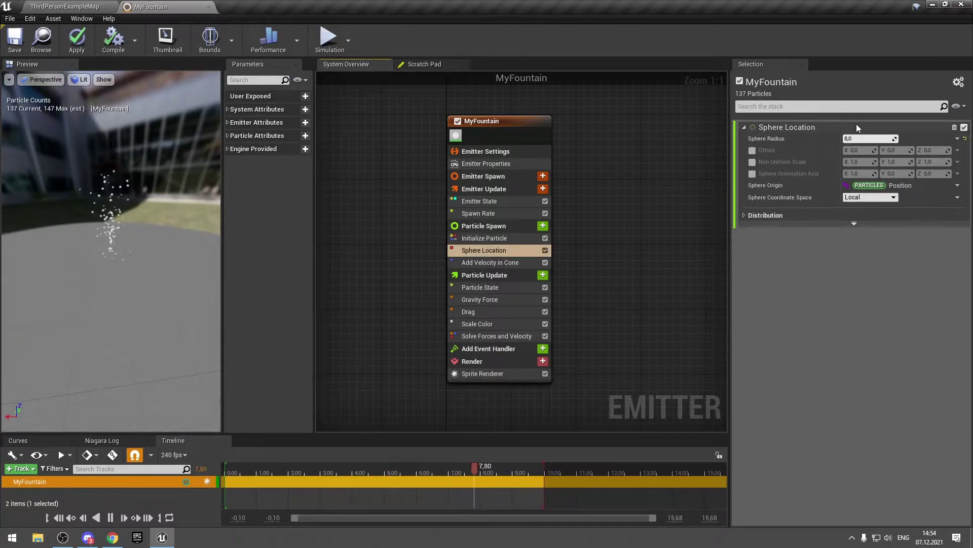
left_click(859, 140)
type("50")
key("Return")
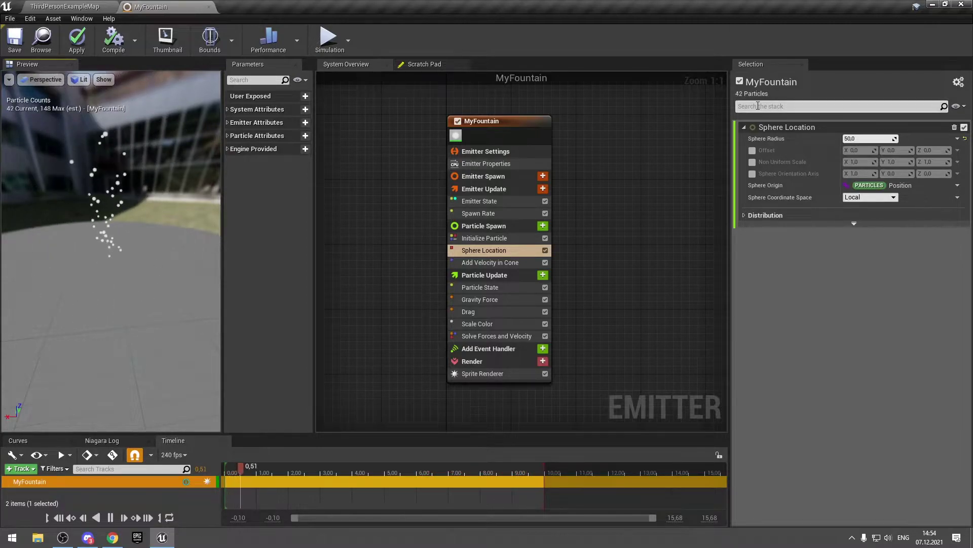
left_click(856, 138)
type("8")
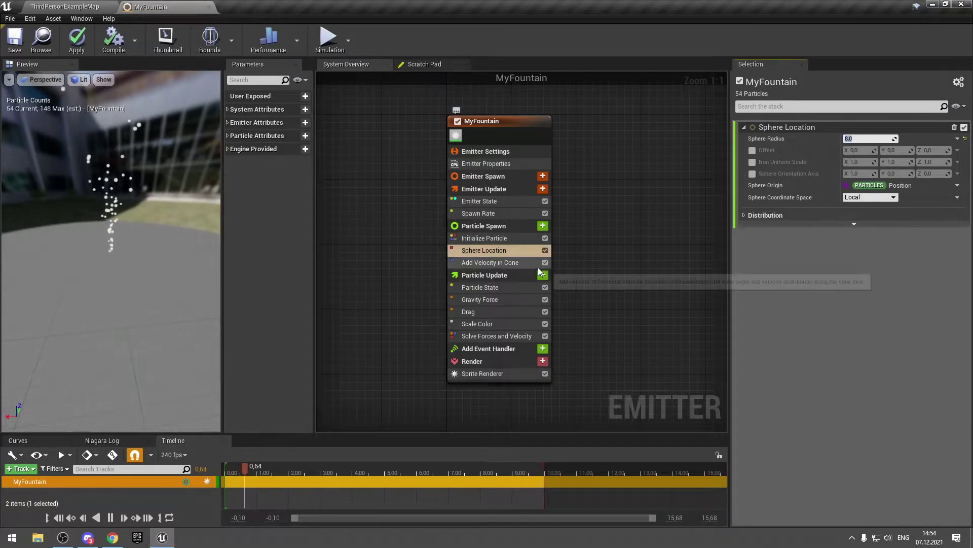
Toggle Add Velocity in Cone and set Cone Axis Y to 1 to tilt the spray.
left_click(535, 265)
left_click(545, 263)
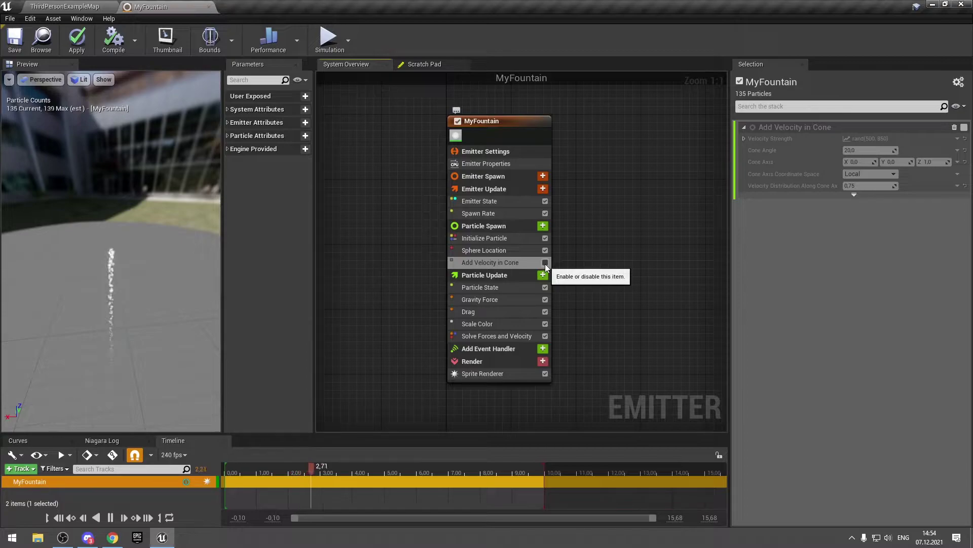
left_click(545, 264)
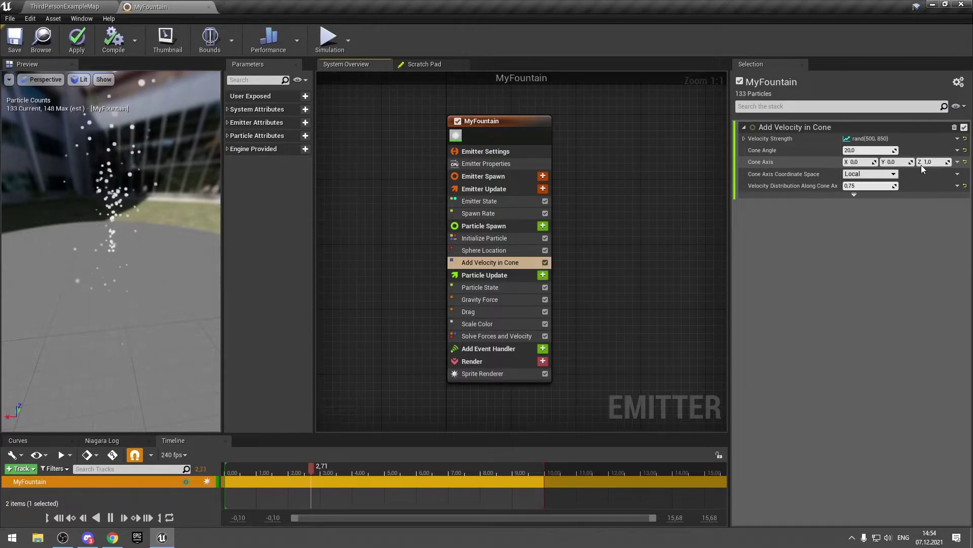
left_click(883, 164)
type("1")
key("Return")
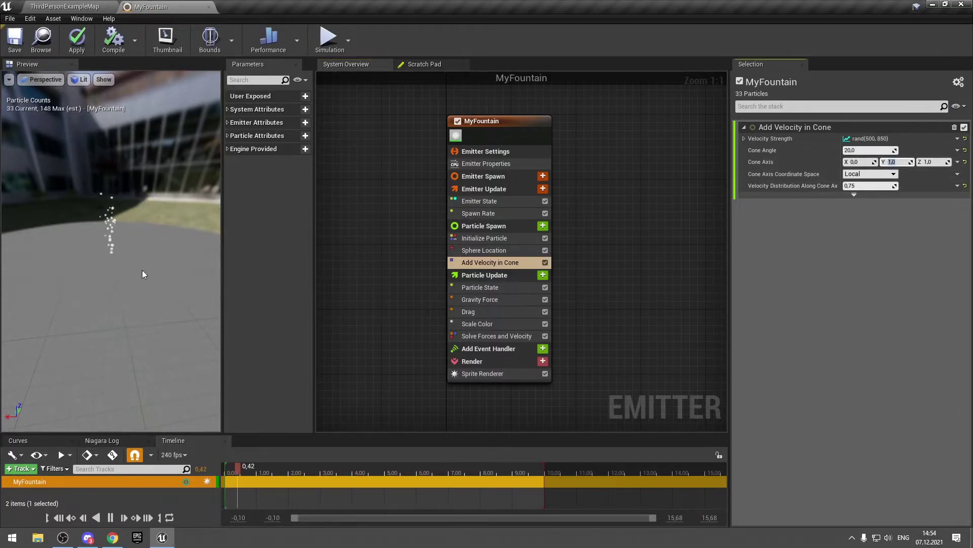
left_click_drag(143, 274, 112, 269)
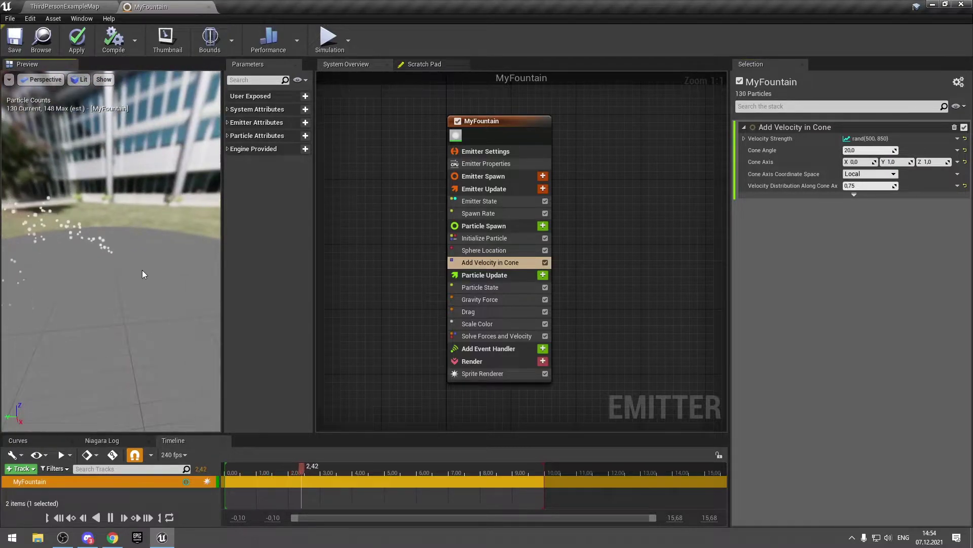
left_click(893, 161)
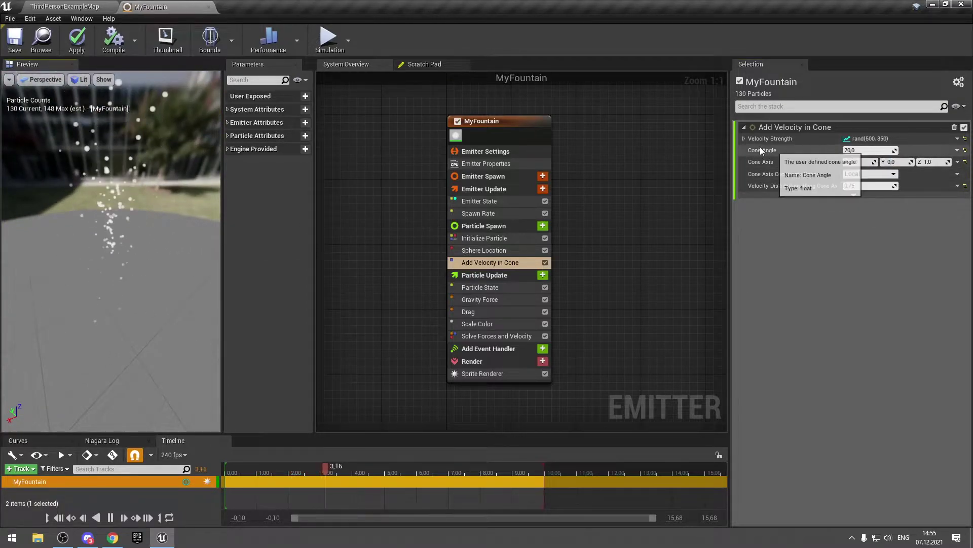
Try a much higher Velocity Strength maximum, undo back to 500–850, and show Particle Update's modules.
left_click(744, 138)
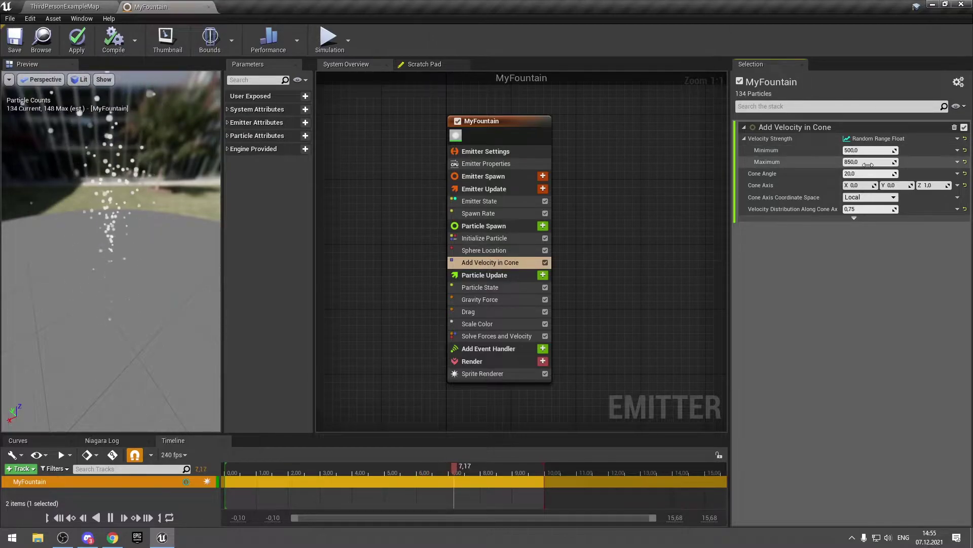
type("200")
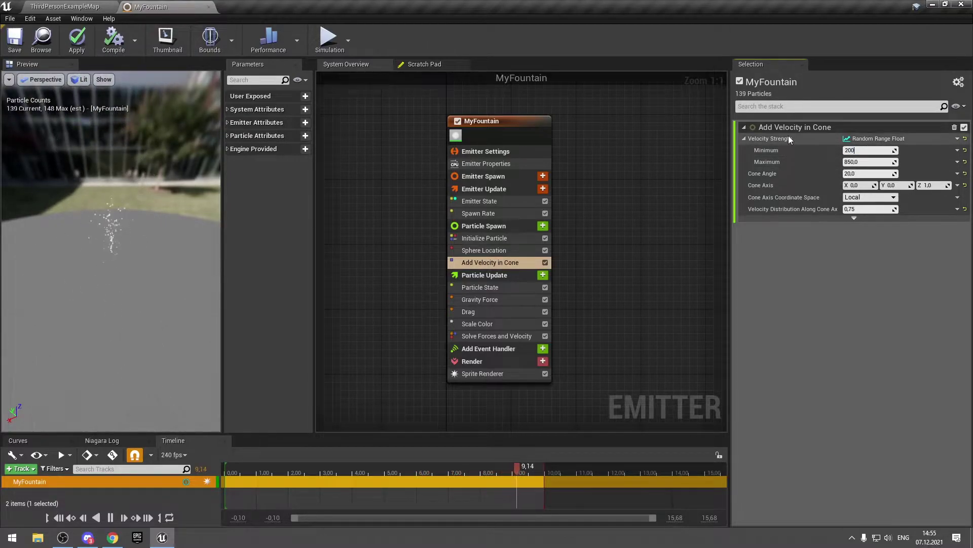
type("000")
key("Return")
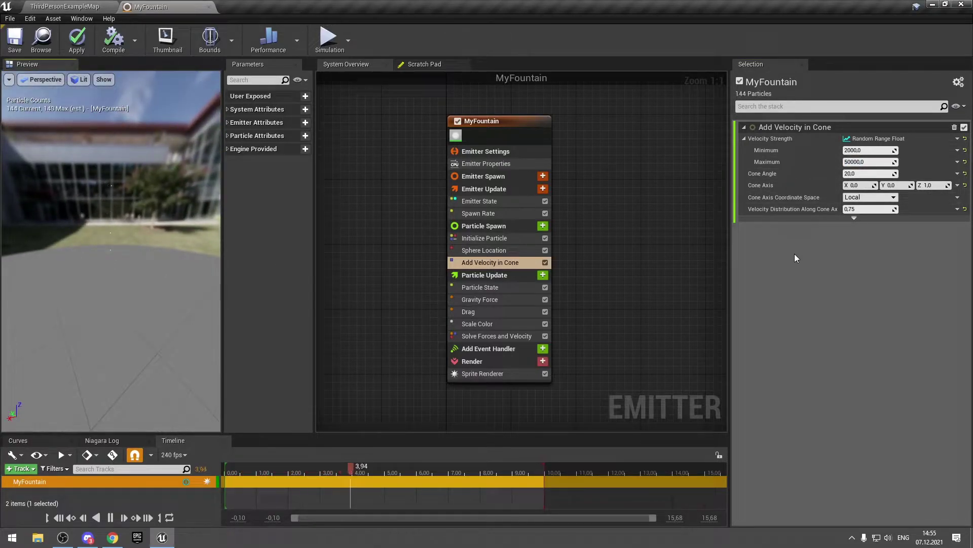
key("ctrl+z")
key("ctrl+z")
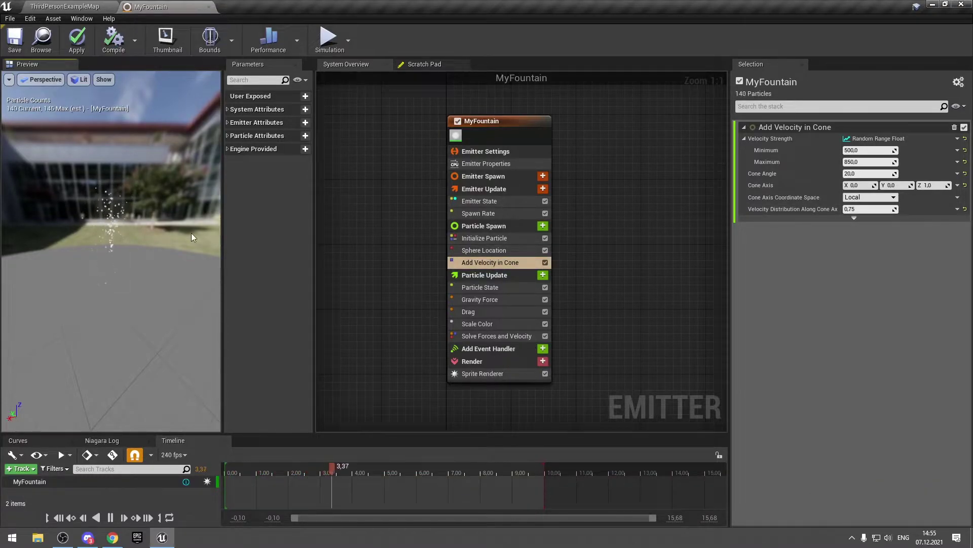
left_click(527, 250)
left_click(522, 264)
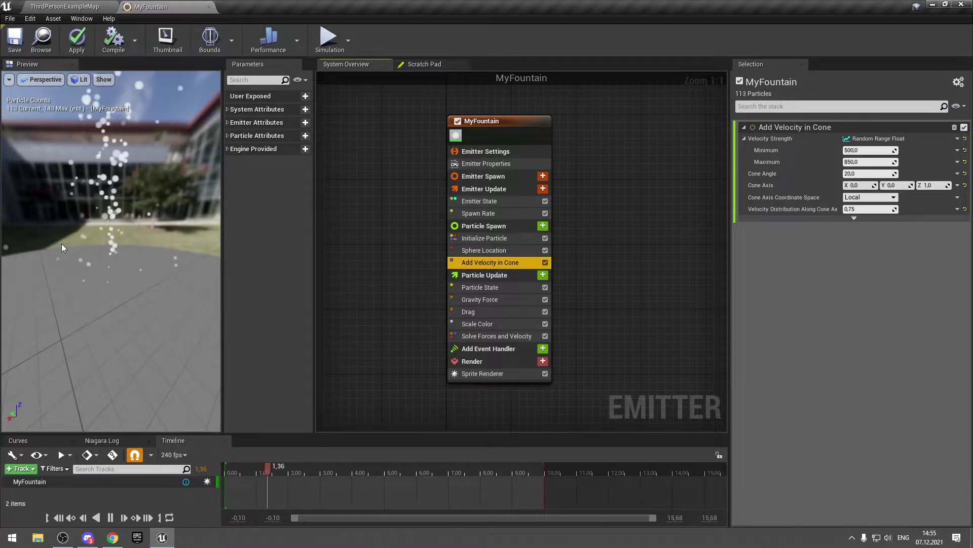
left_click(522, 273)
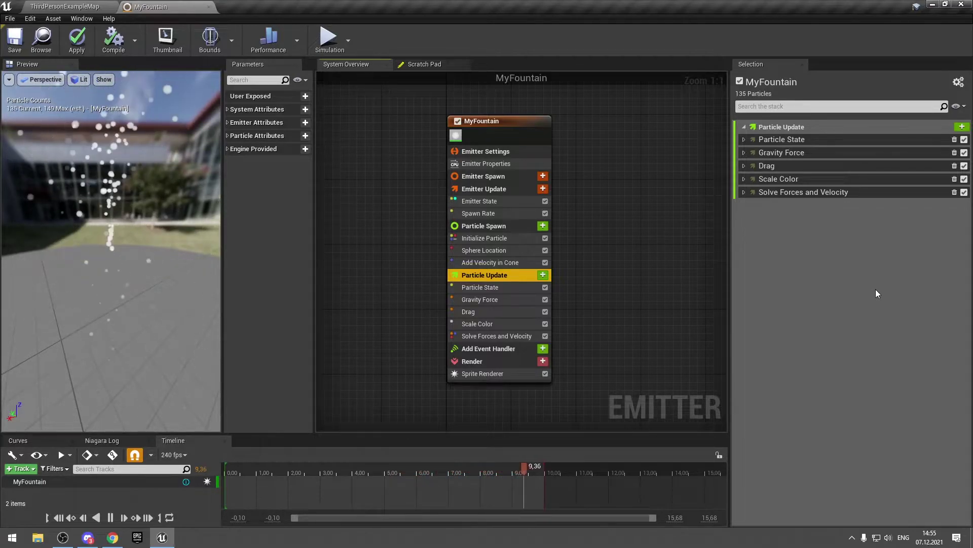
Show Particle State's Lifetime and DeltaTime inputs and disable it so particles accumulate.
left_click(504, 286)
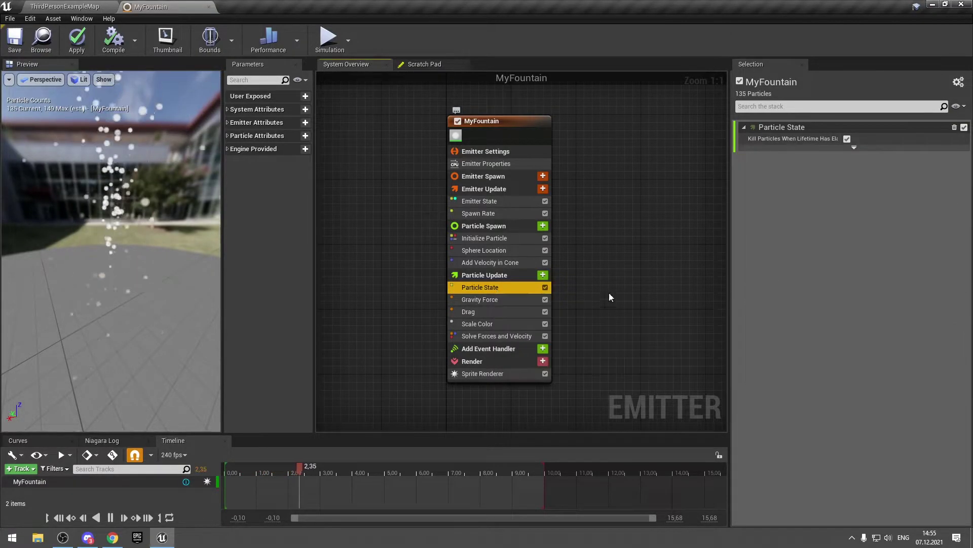
left_click(854, 147)
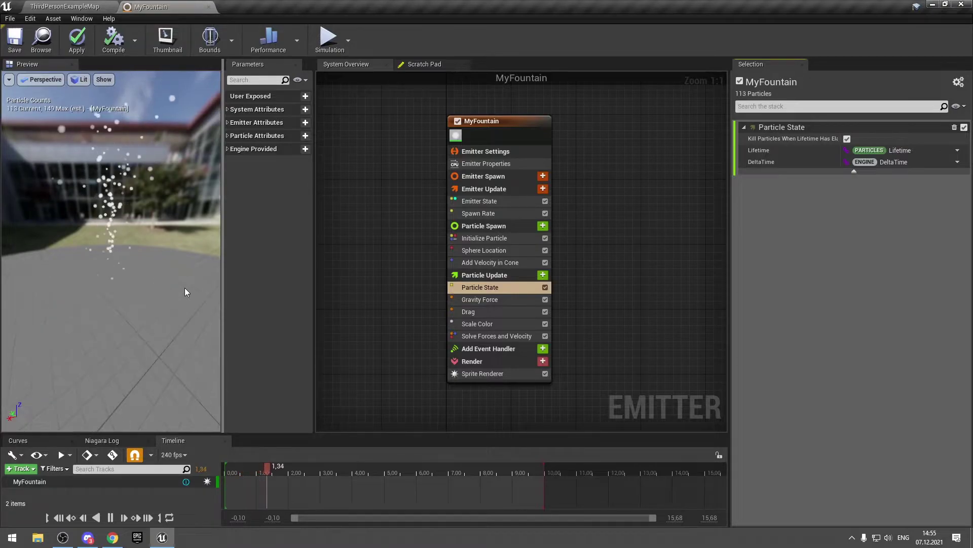
left_click(545, 287)
left_click_drag(134, 189, 154, 348)
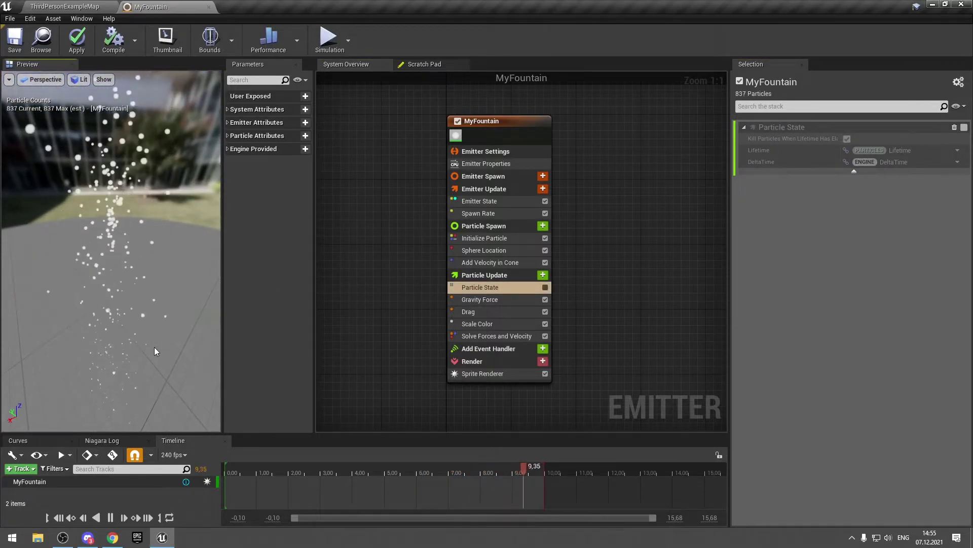
Check Initialize Particle's lifetime, re-enable Particle State, and view Solve Forces and Velocity settings.
left_click(513, 237)
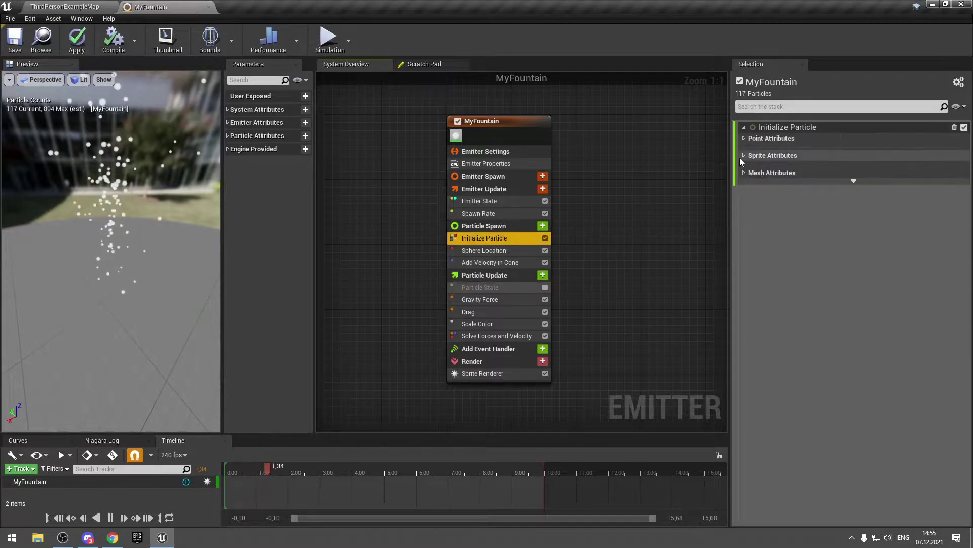
left_click(743, 138)
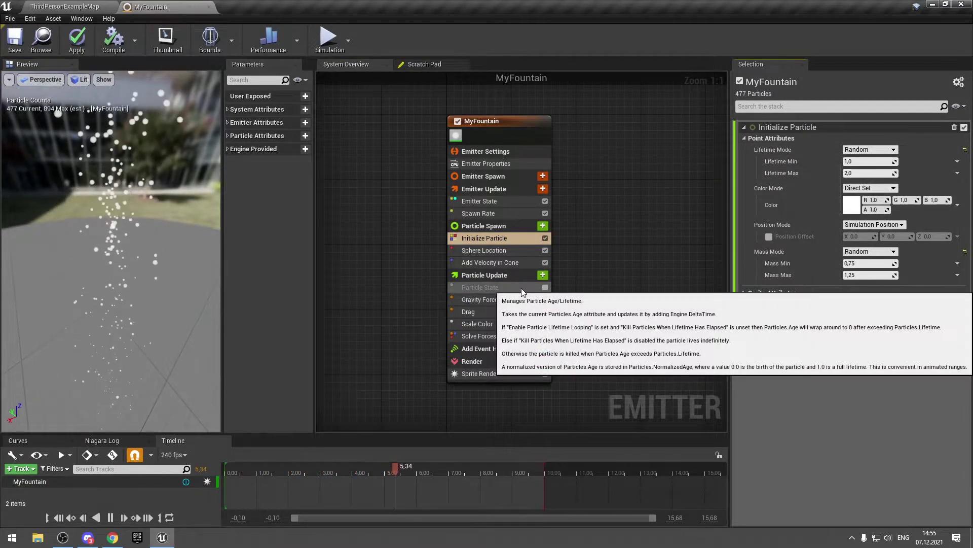
left_click(549, 288)
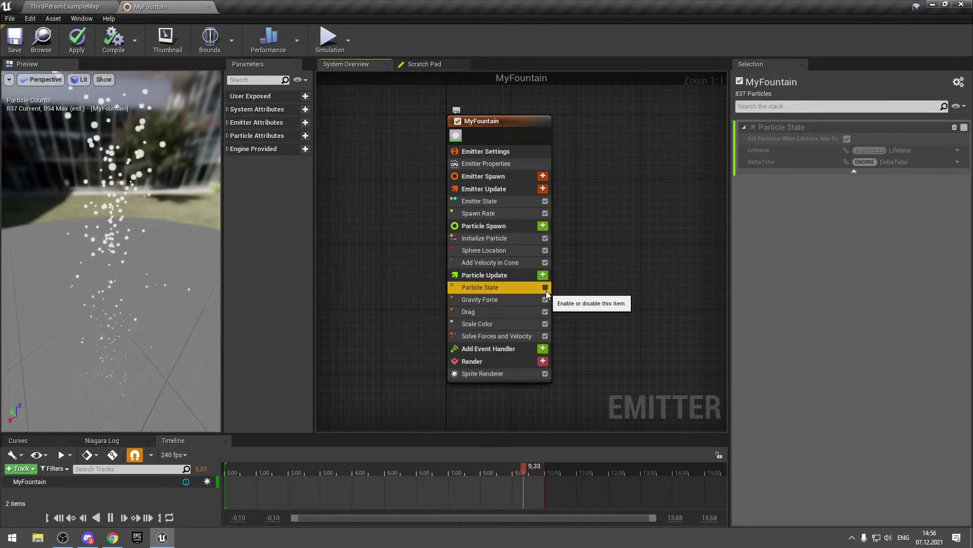
left_click(546, 291)
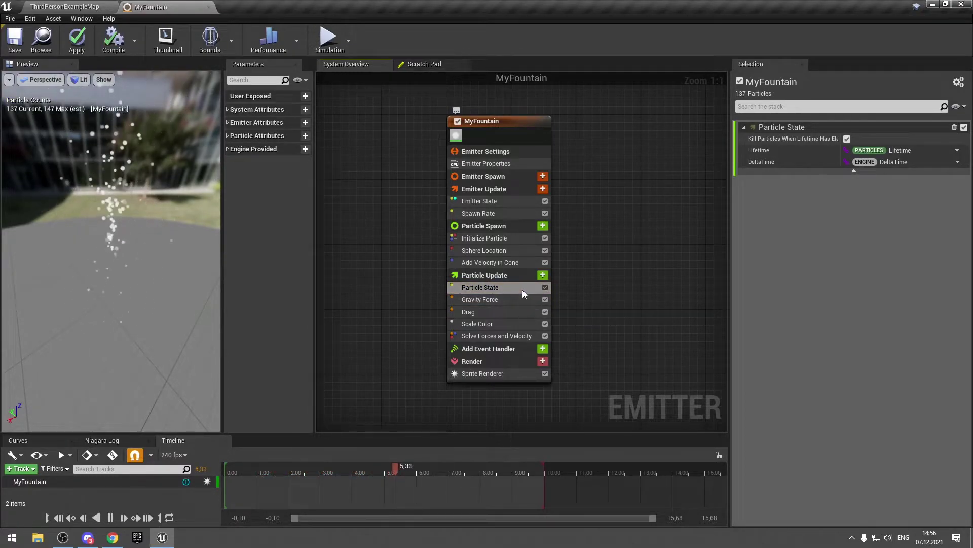
left_click(509, 337)
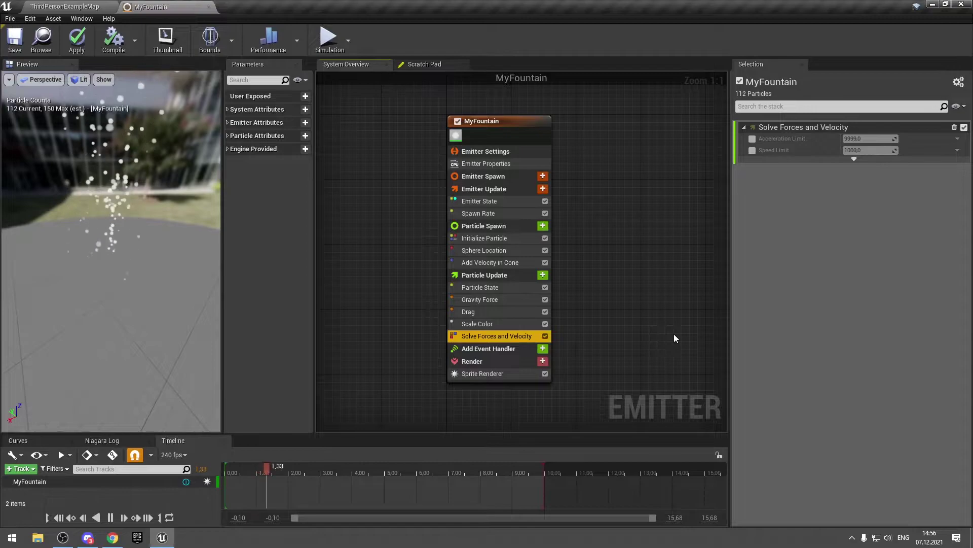
left_click(545, 336)
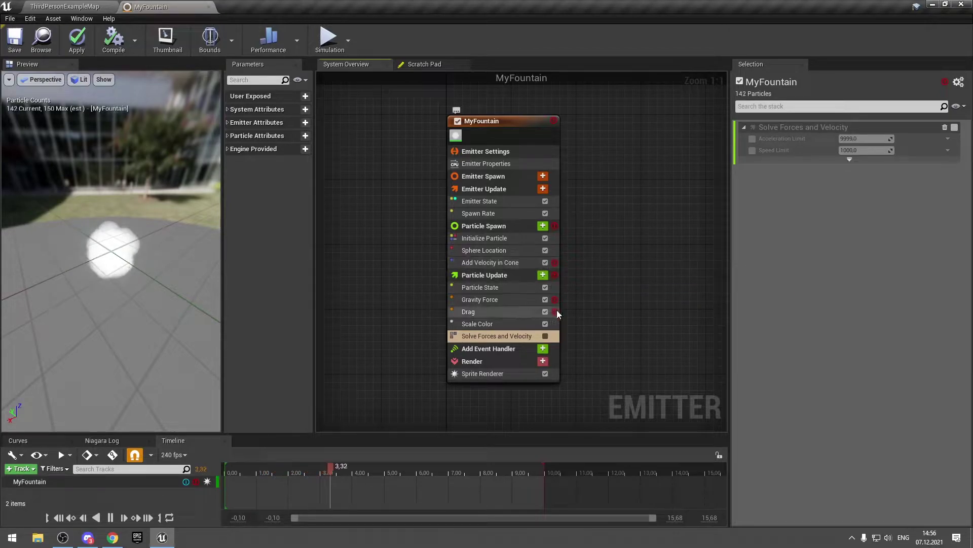
mouse_move(554, 300)
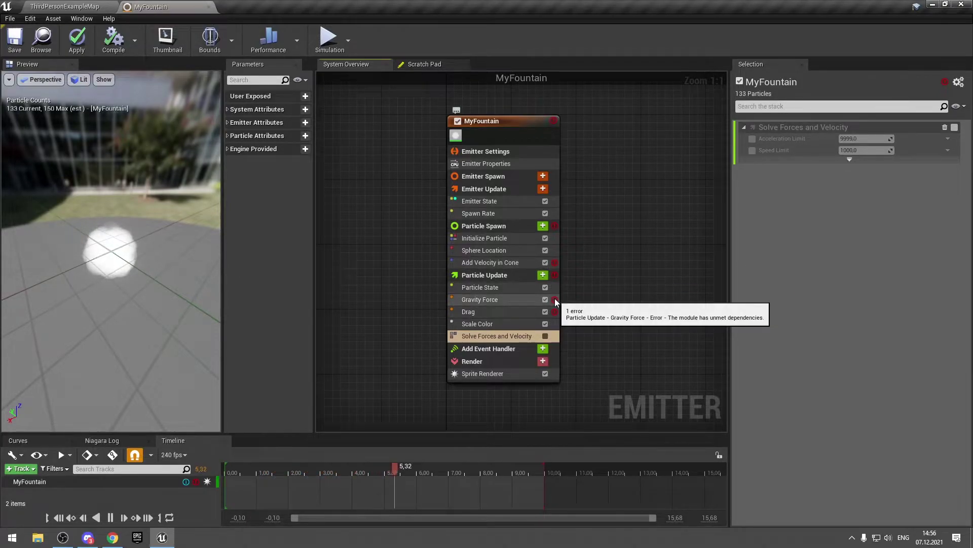
left_click(545, 337)
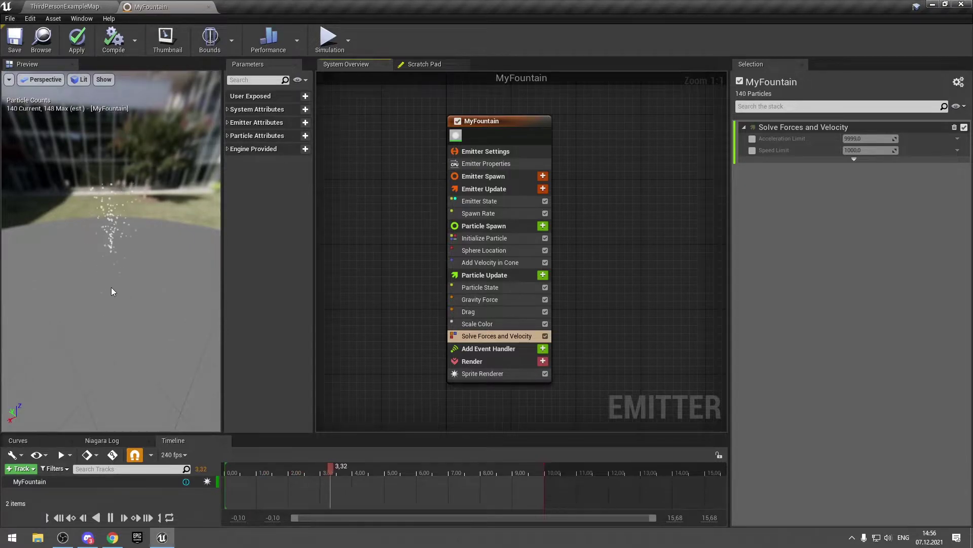
left_click(511, 339)
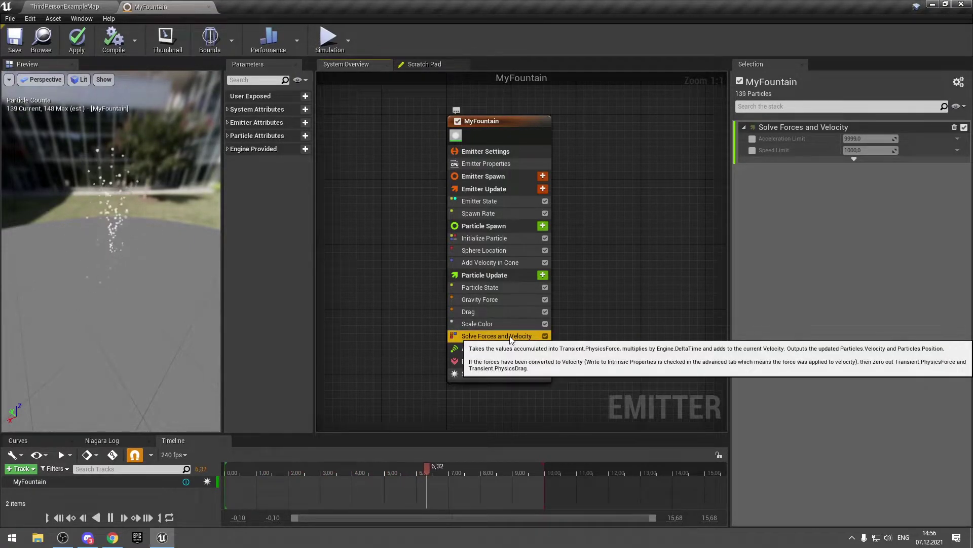
left_click(546, 336)
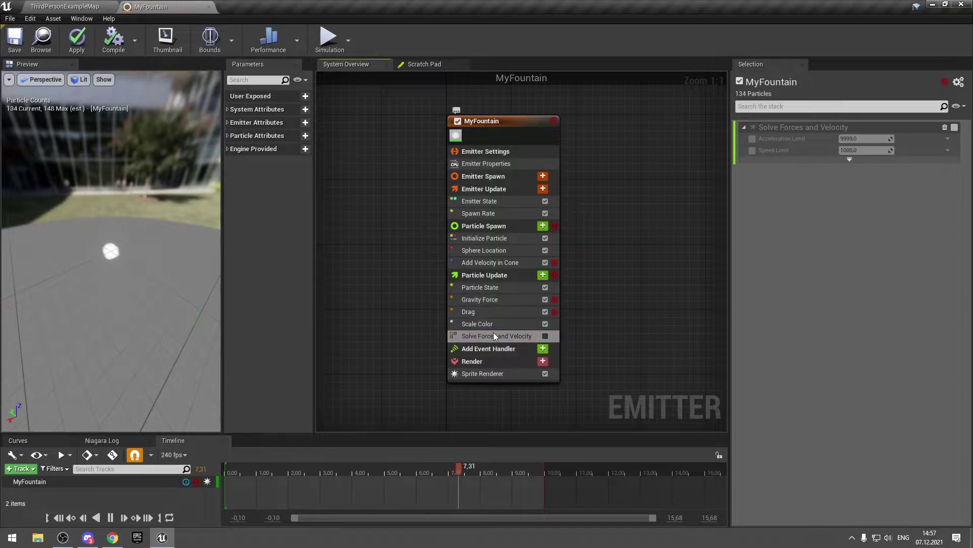
left_click(541, 339)
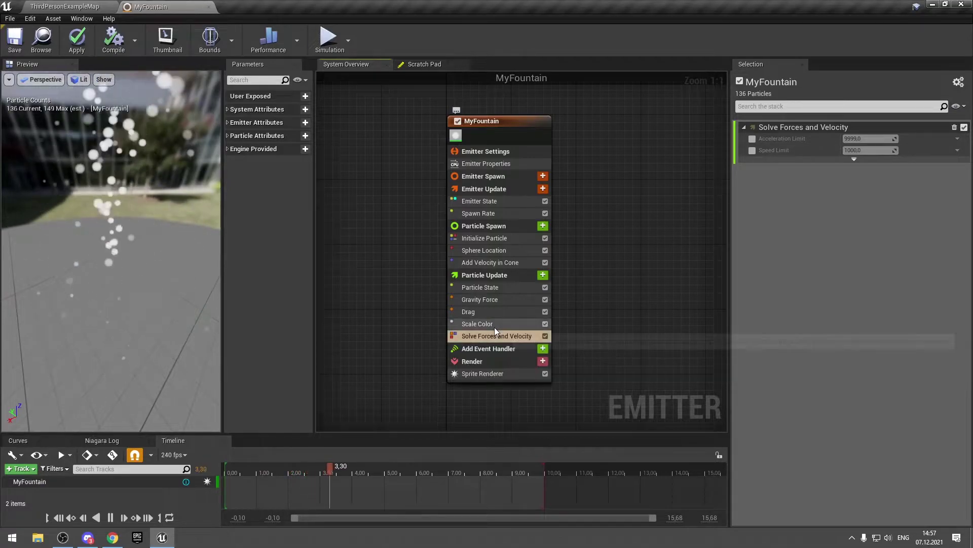
Move Gravity Force after Solve Forces and Velocity, auto-fix its dependency error, then place it above Drag.
left_click_drag(504, 300, 510, 339)
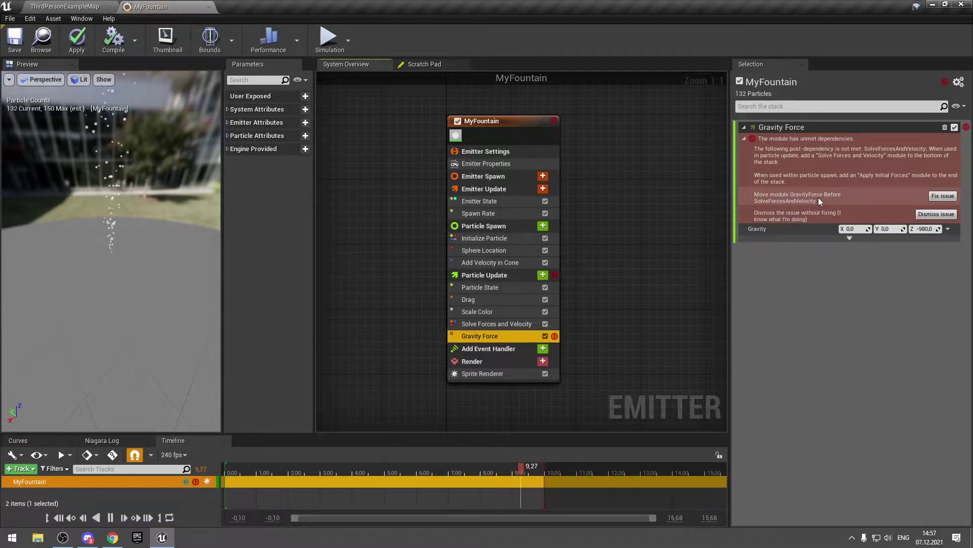
left_click(930, 196)
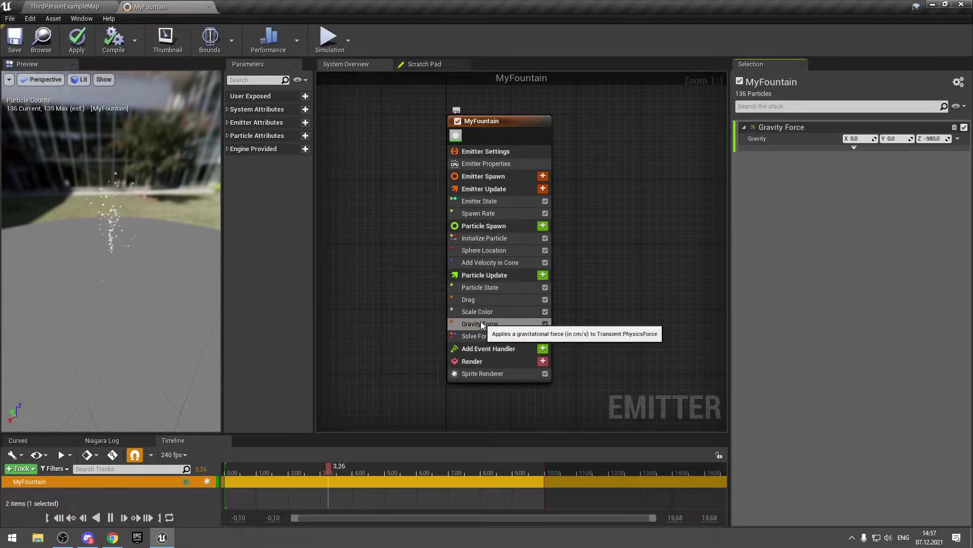
left_click_drag(480, 323, 479, 297)
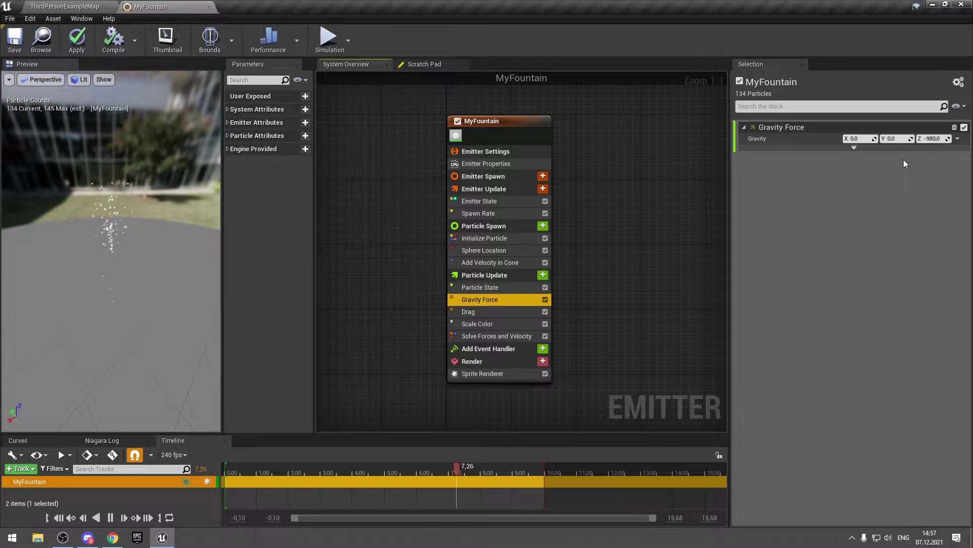
Select only the Gravity Force module and switch it off.
left_click(491, 290)
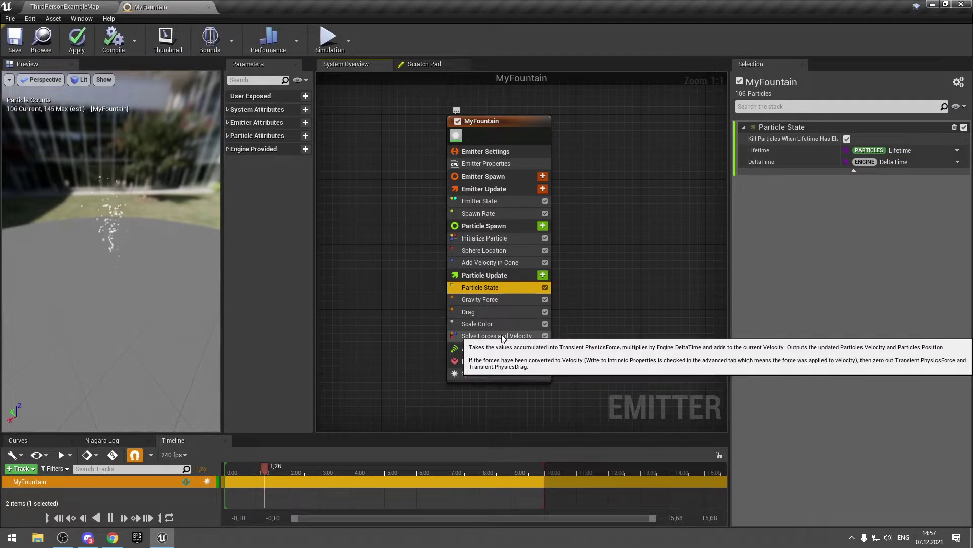
left_click(503, 336, "ctrl")
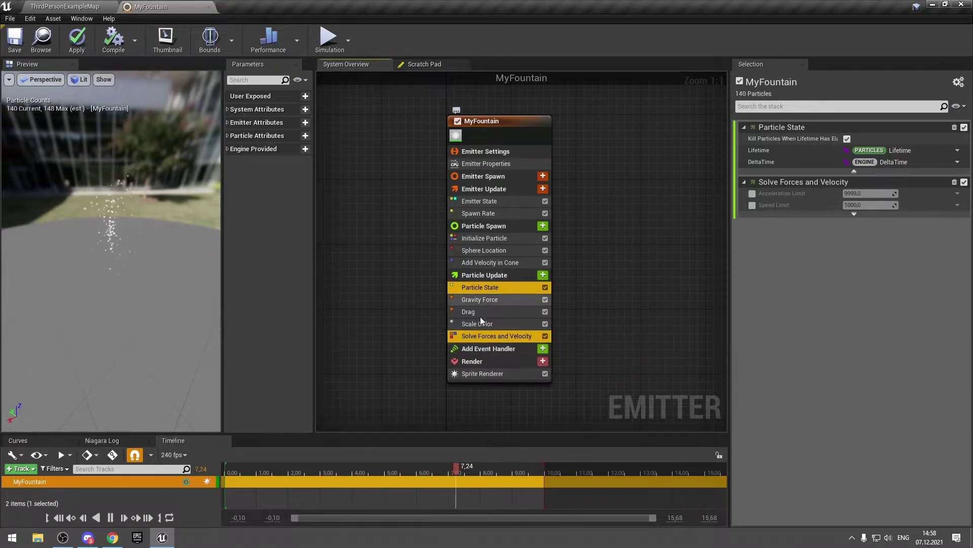
left_click(486, 299)
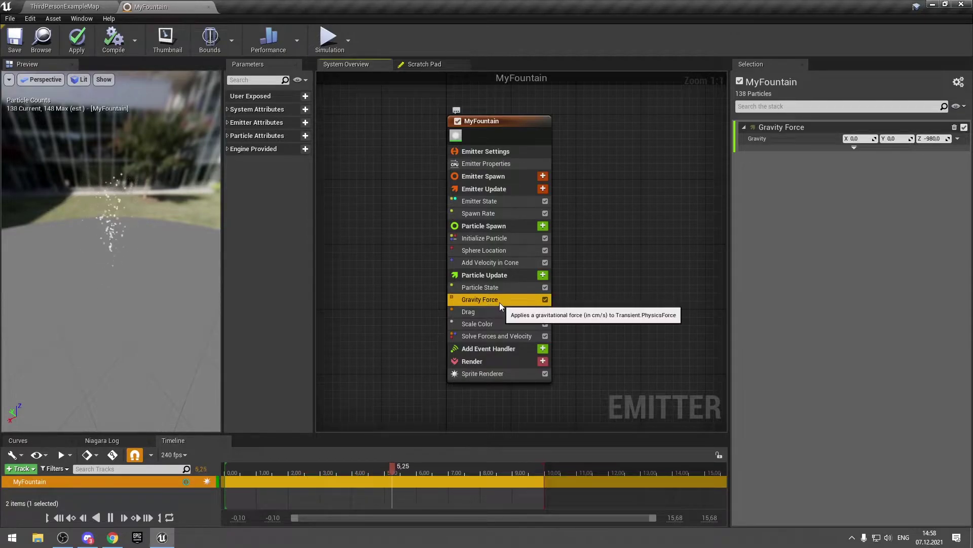
left_click(546, 299)
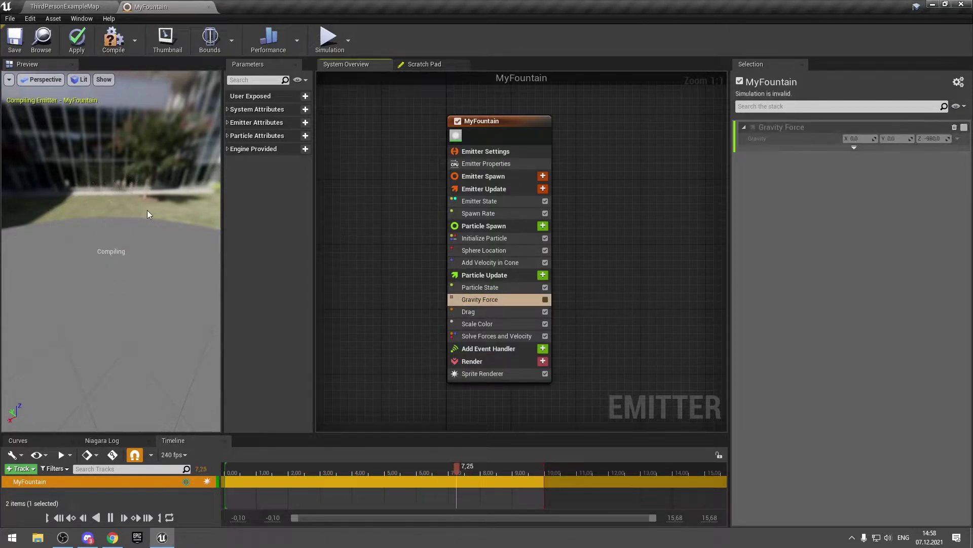
Re-enable Gravity Force and try a sideways gravity of -500 on Y with Z at 0.
left_click(545, 299)
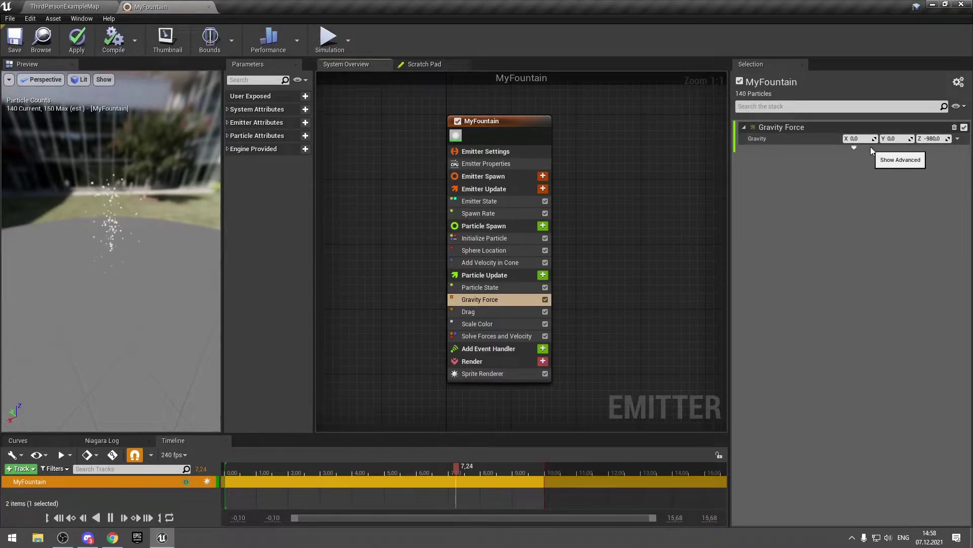
left_click(932, 139)
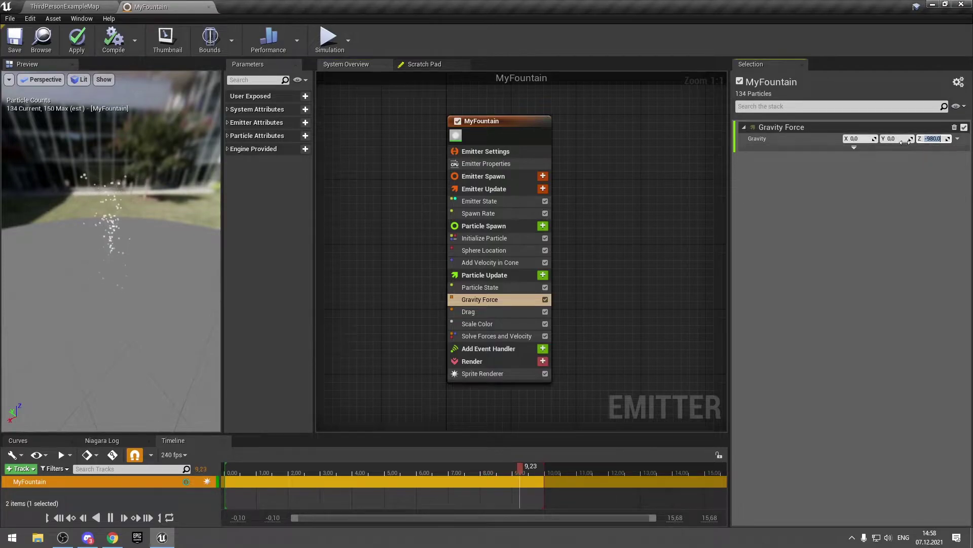
type("0")
left_click(905, 141)
type("500")
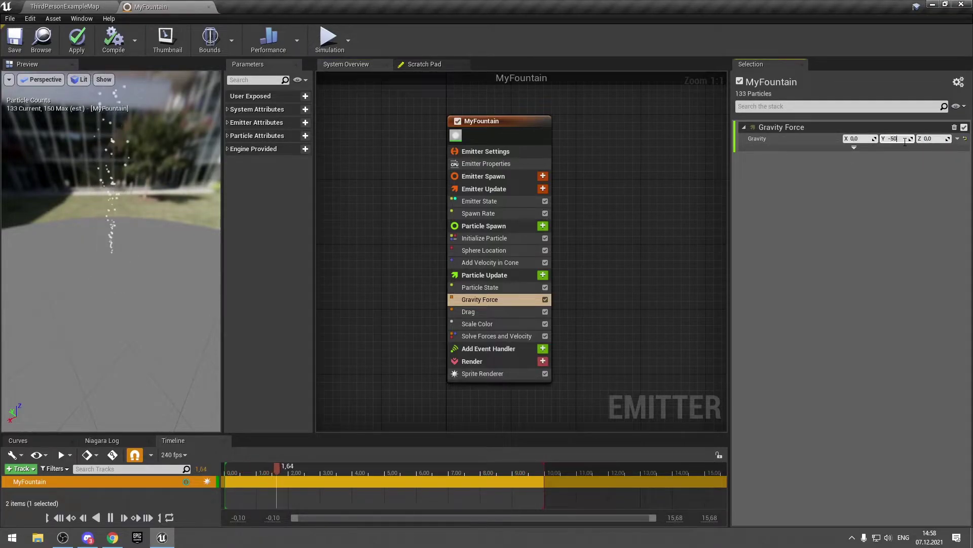
key("Return")
mouse_move(132, 269)
left_mouse_down()
mouse_move(147, 258)
mouse_move(122, 258)
left_mouse_up()
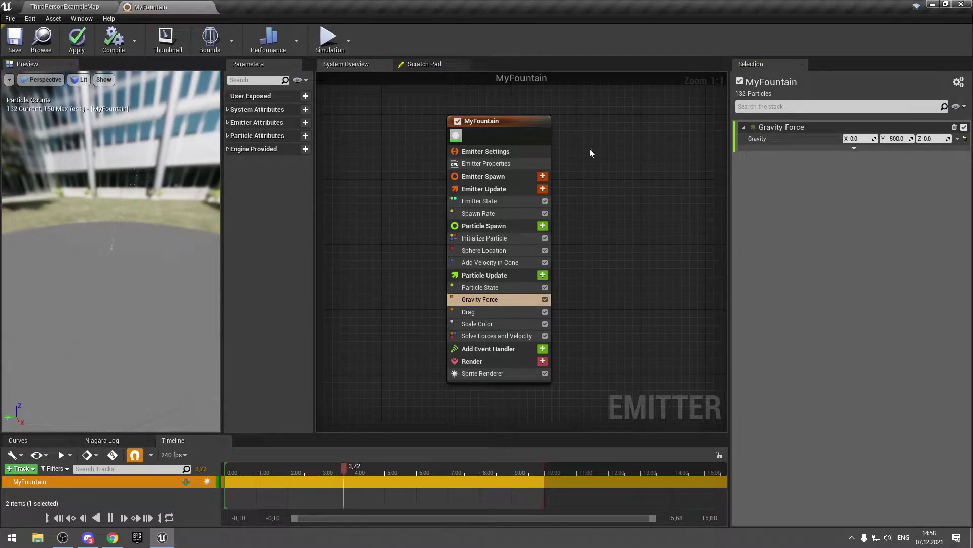
Restore Gravity Force to Y 0 and Z -980.
left_click(901, 138)
type("0")
key("Return")
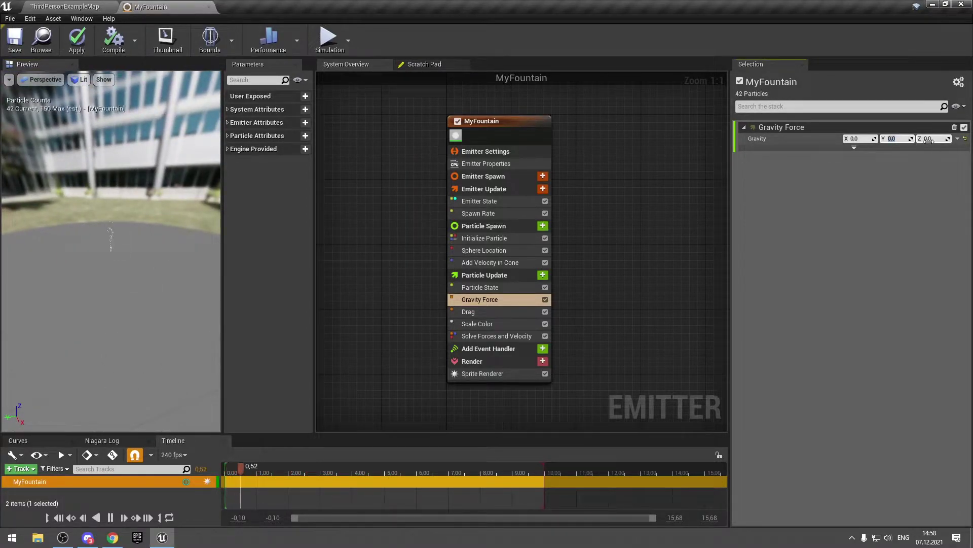
type("-98")
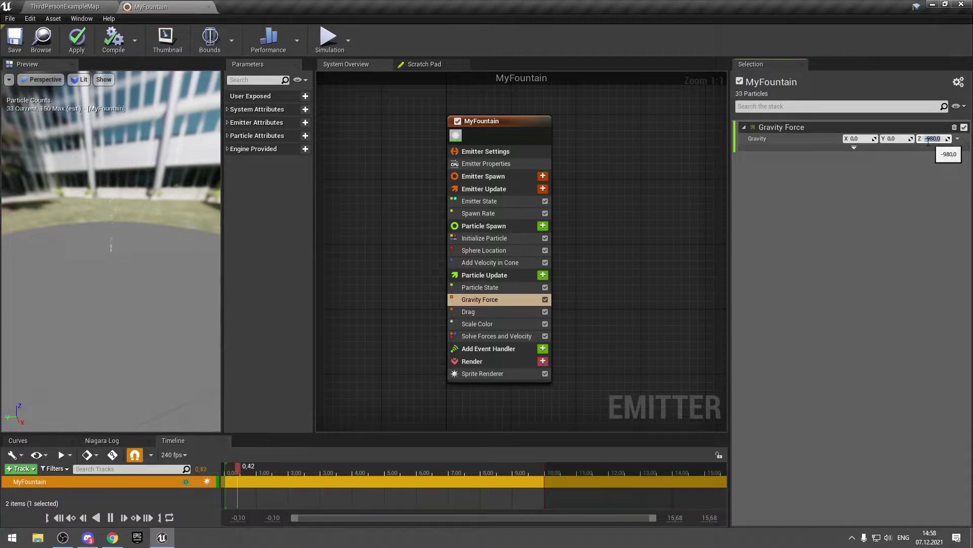
key("Return")
Save MyFountain, then toggle the Drag module off and back on, keeping Drag at 0.25.
left_click(15, 39)
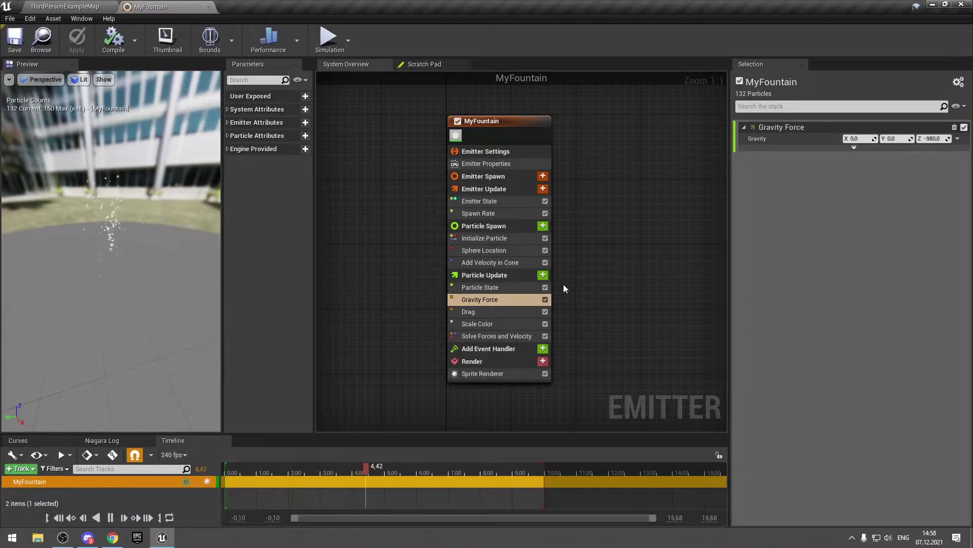
left_click(468, 312)
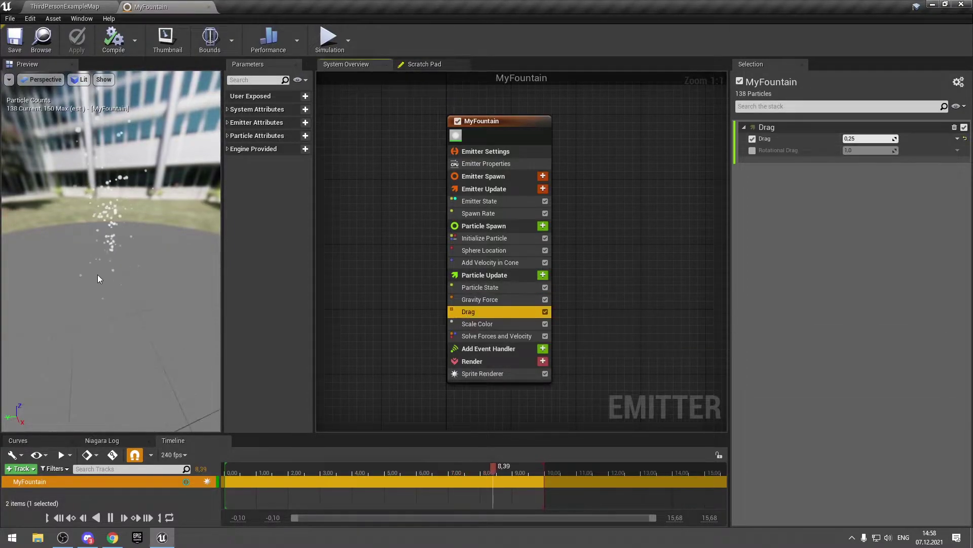
left_click(545, 311)
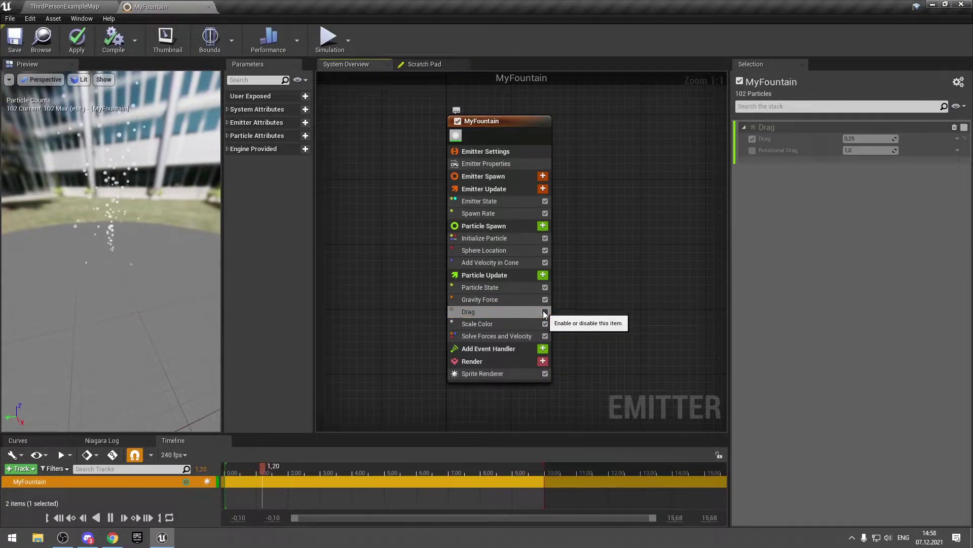
left_click(546, 312)
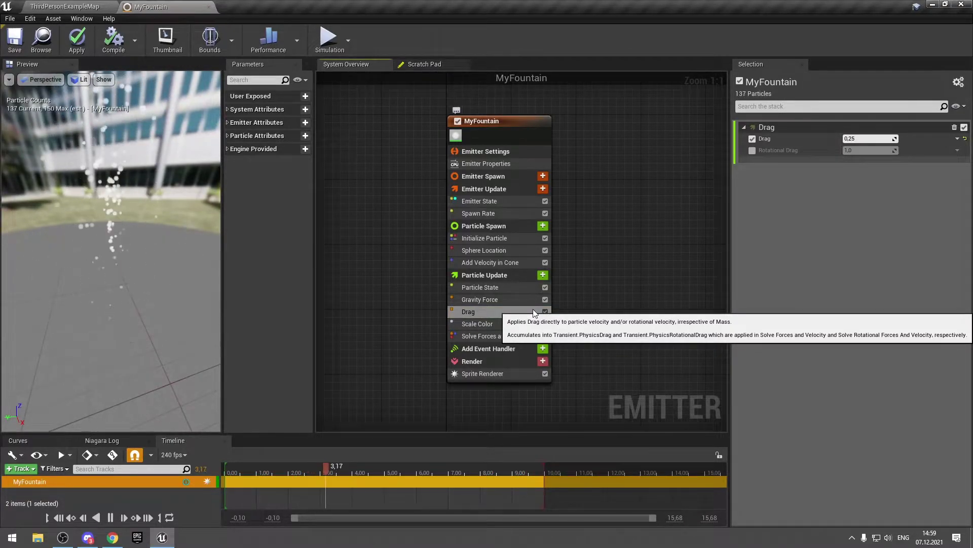
Toggle Scale Color off and back on, then show the Sprite Renderer's settings.
left_click(483, 325)
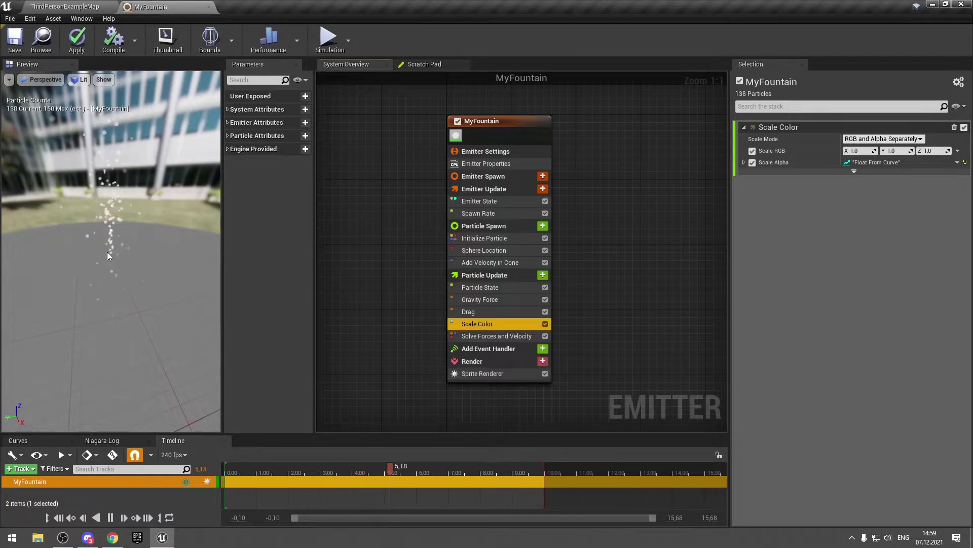
left_click(545, 324)
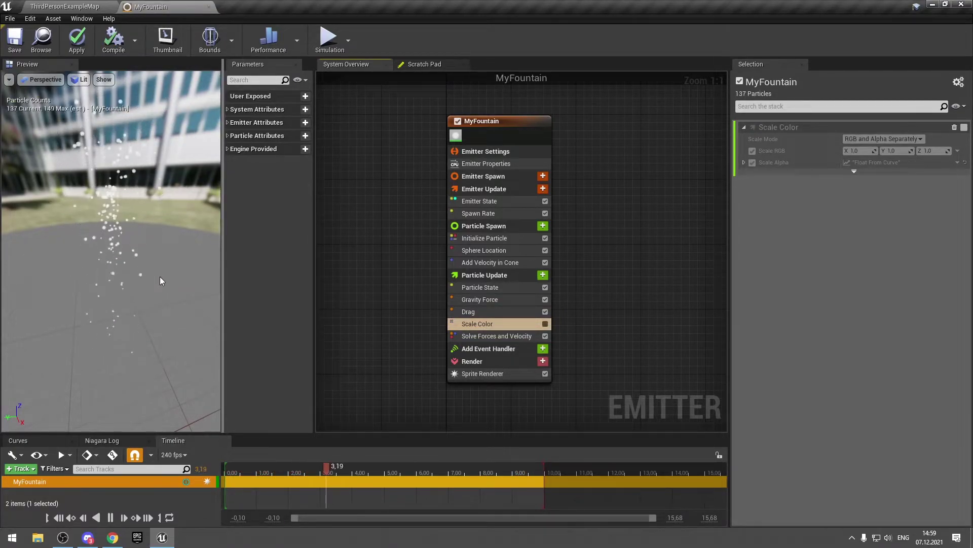
left_click(545, 324)
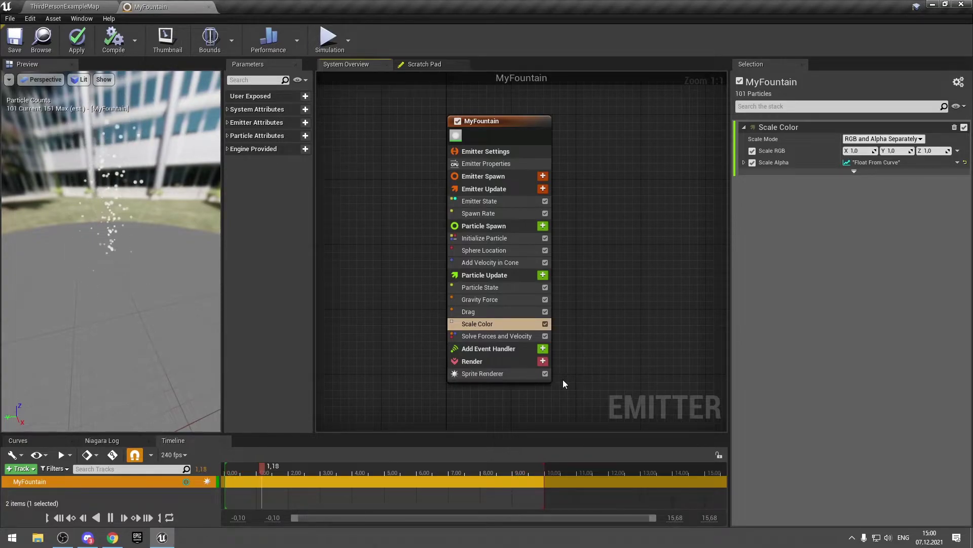
left_click(489, 374)
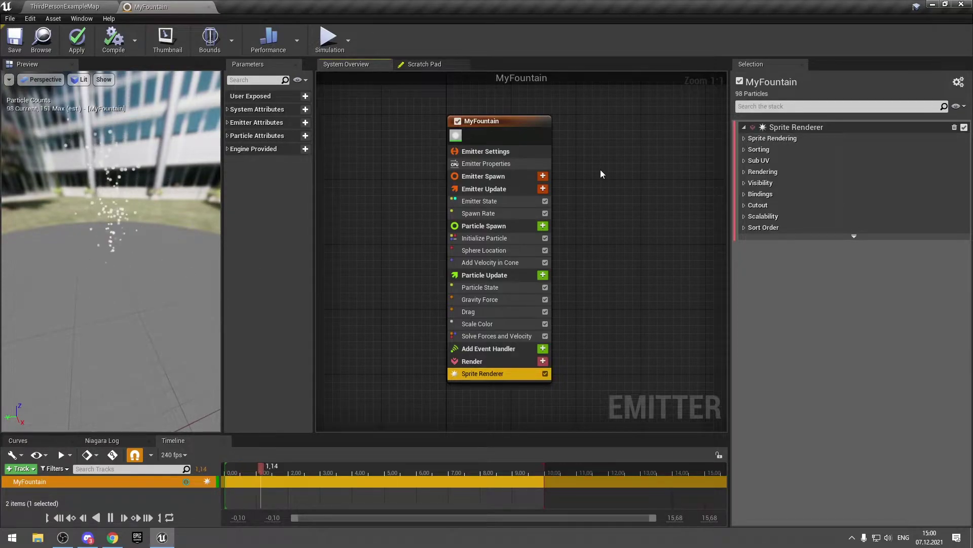
Set the Sprite Renderer material to CubeMaterial.
left_click(744, 138)
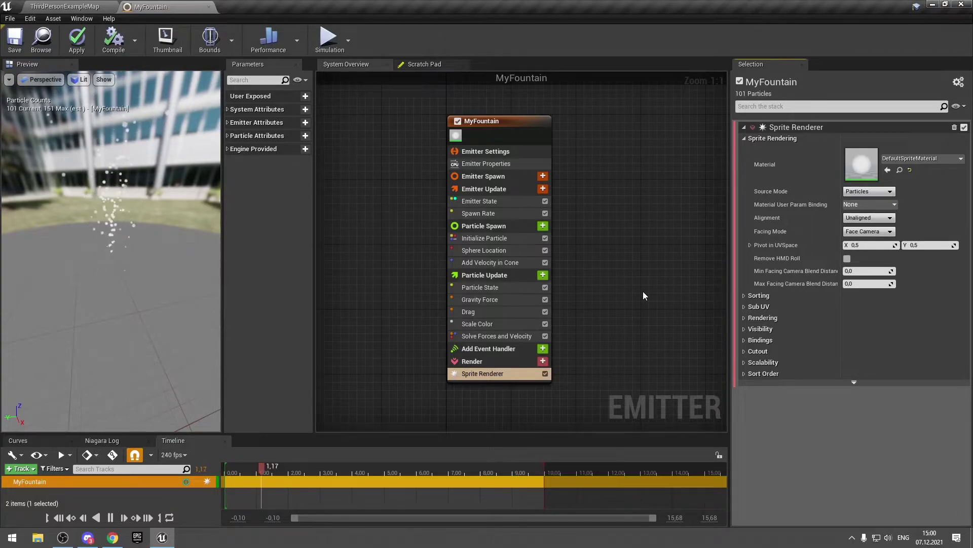
left_click(919, 158)
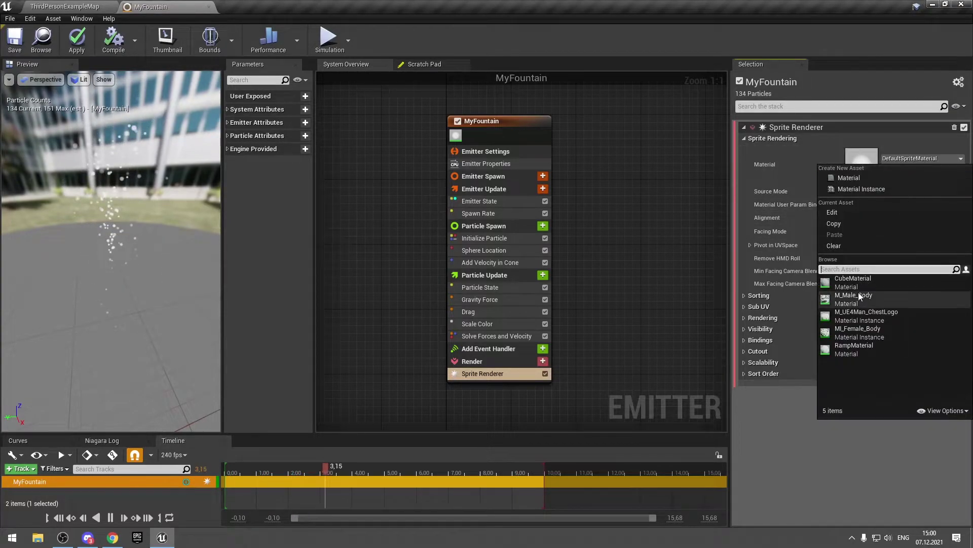
left_click(945, 411)
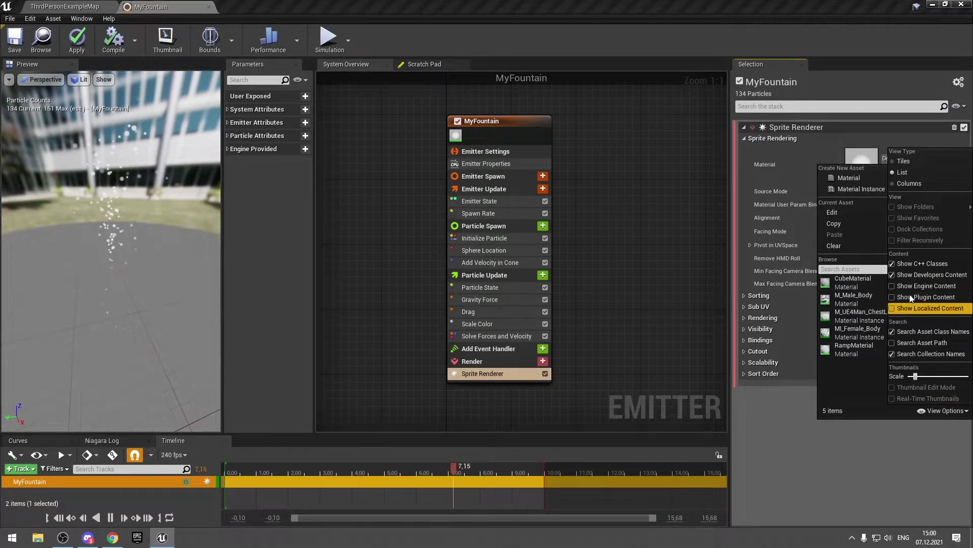
left_click(852, 283)
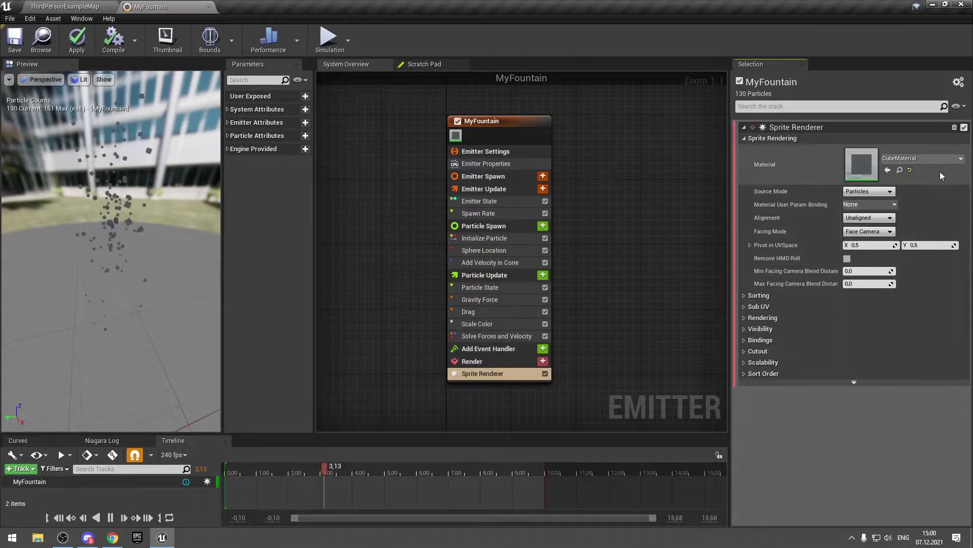
Include engine content in the material list and assign LaserPointerMaterialInst to the sprites.
left_click(913, 158)
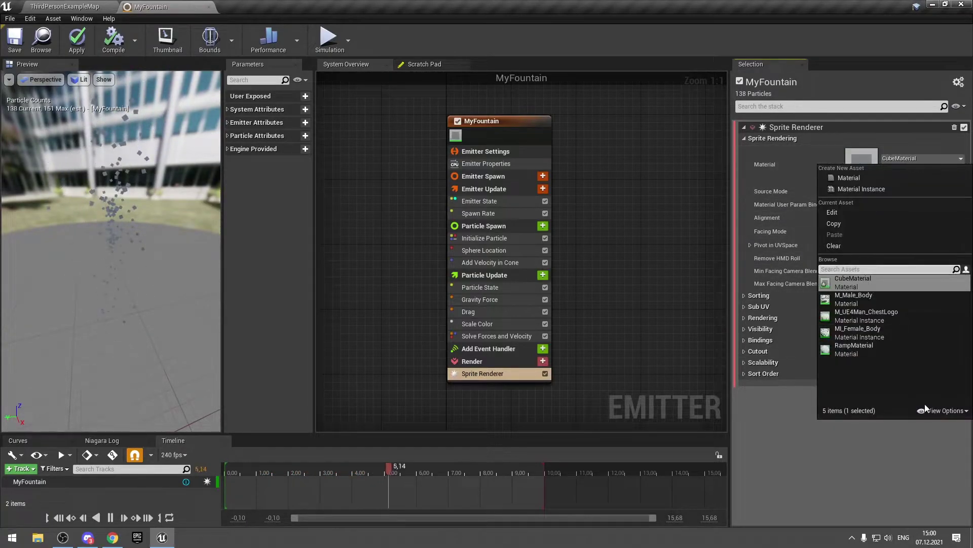
left_click(943, 410)
left_click(896, 286)
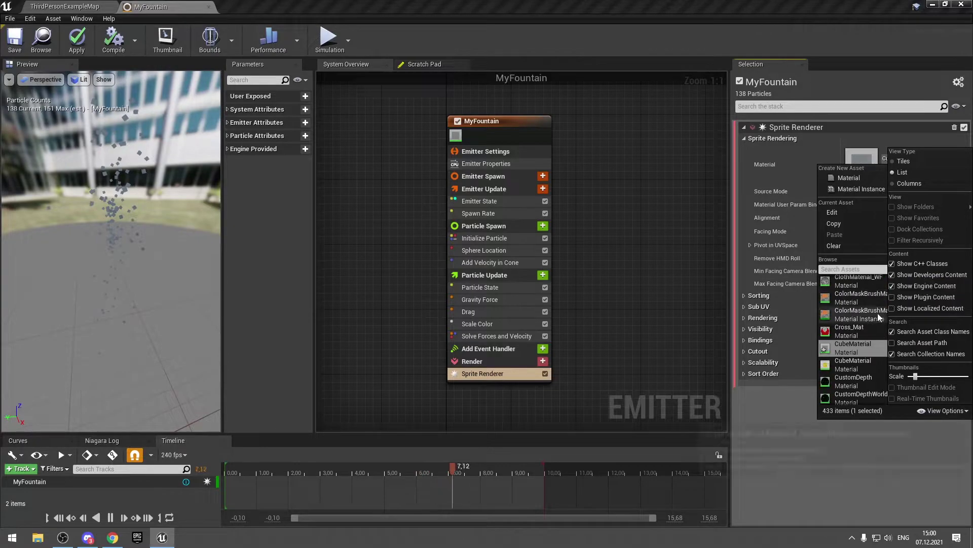
scroll(863, 333, "down", 3)
scroll(863, 333, "down", 2)
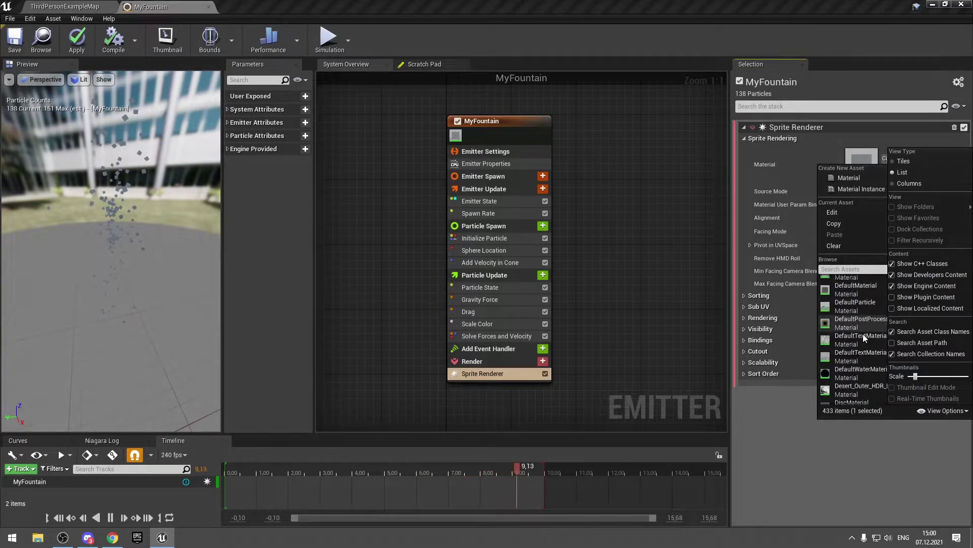
scroll(863, 334, "down", 2)
scroll(863, 333, "down", 2)
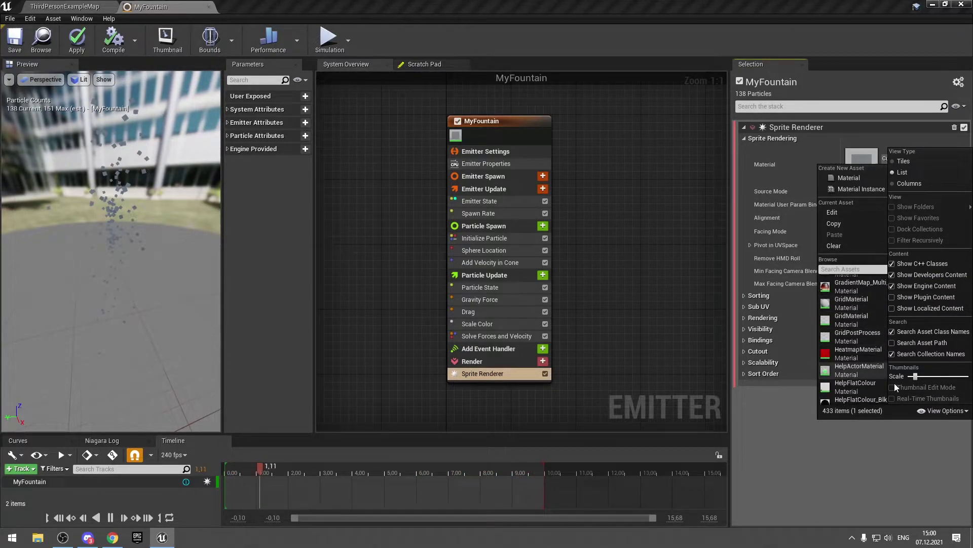
left_click(940, 415)
scroll(920, 373, "down", 5)
scroll(920, 373, "down", 3)
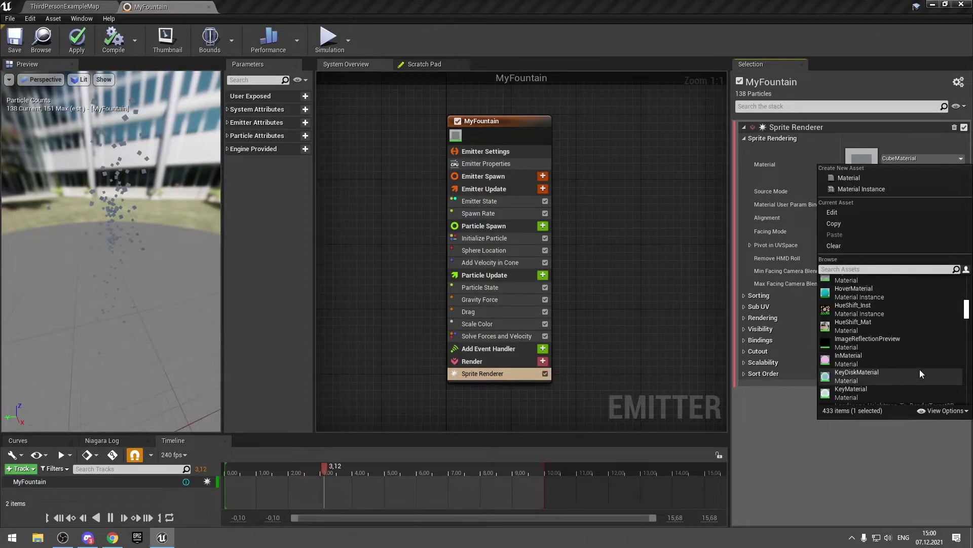
scroll(919, 369, "down", 3)
scroll(920, 369, "down", 3)
scroll(868, 293, "up", 1)
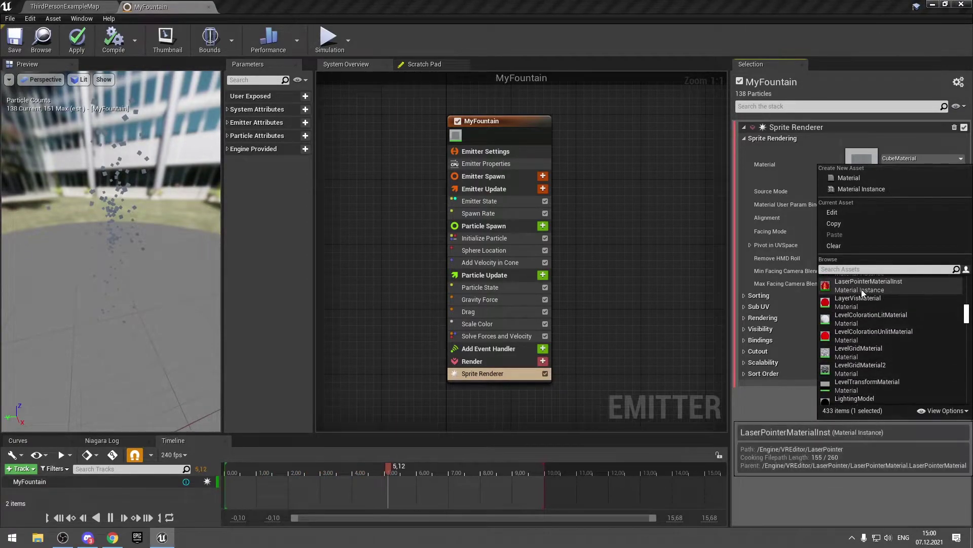
left_click(862, 289)
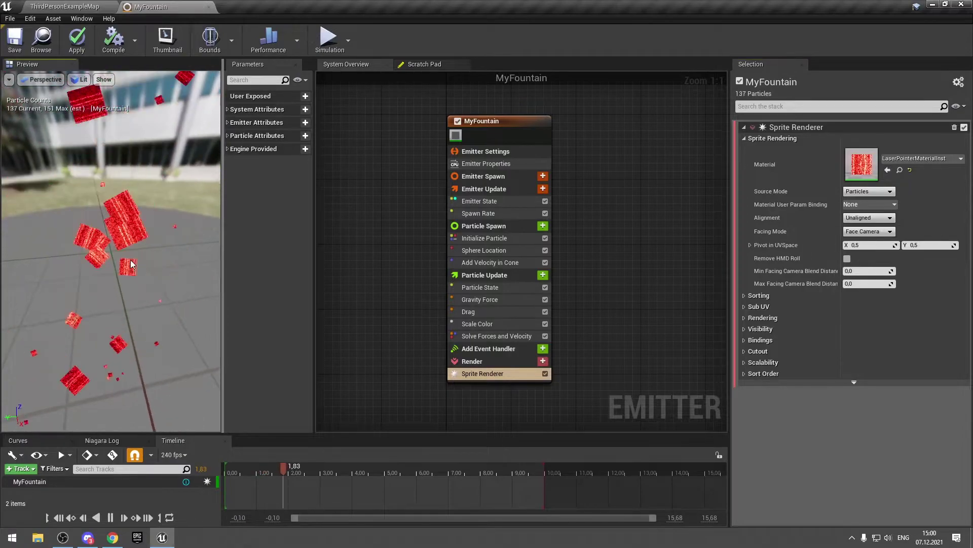
Switch the sprite material to M_DebugSphereBounds_01.
left_click(918, 158)
scroll(911, 306, "down", 2)
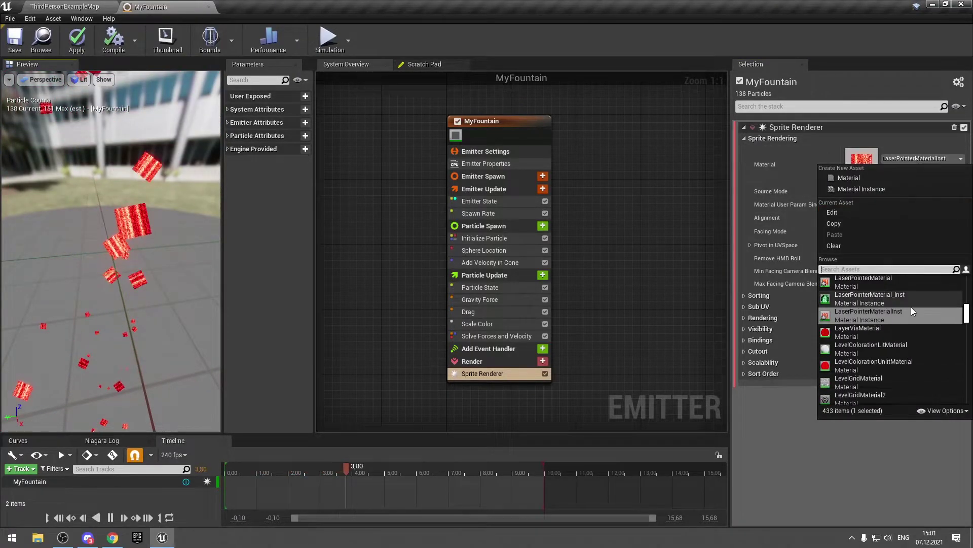
scroll(898, 318, "down", 2)
scroll(884, 336, "down", 2)
scroll(884, 336, "down", 2)
scroll(883, 336, "down", 2)
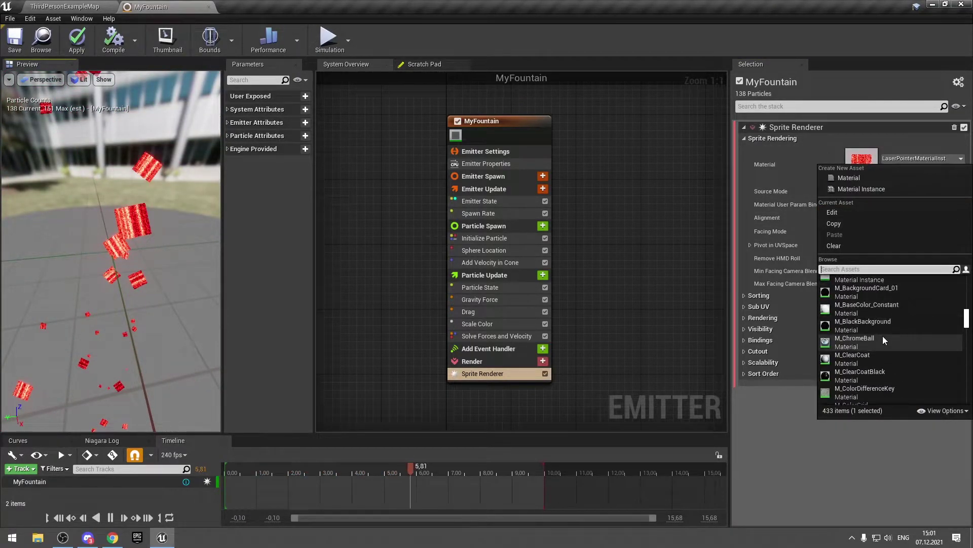
scroll(883, 335, "down", 2)
scroll(881, 338, "down", 2)
left_click(865, 345)
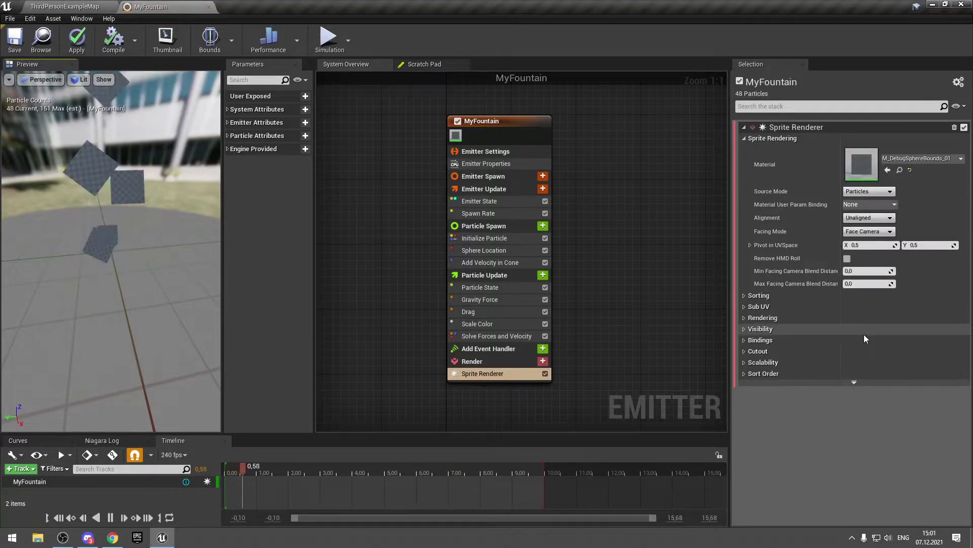
Switch the sprite material to M_SimpleUnlitTranslucent.
left_click(911, 159)
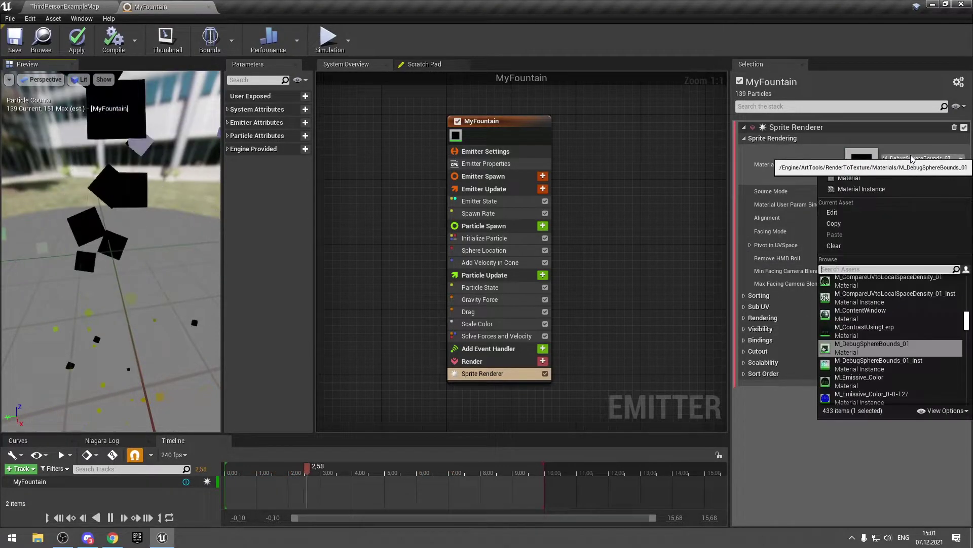
scroll(892, 317, "down", 2)
scroll(893, 317, "down", 2)
scroll(893, 317, "down", 3)
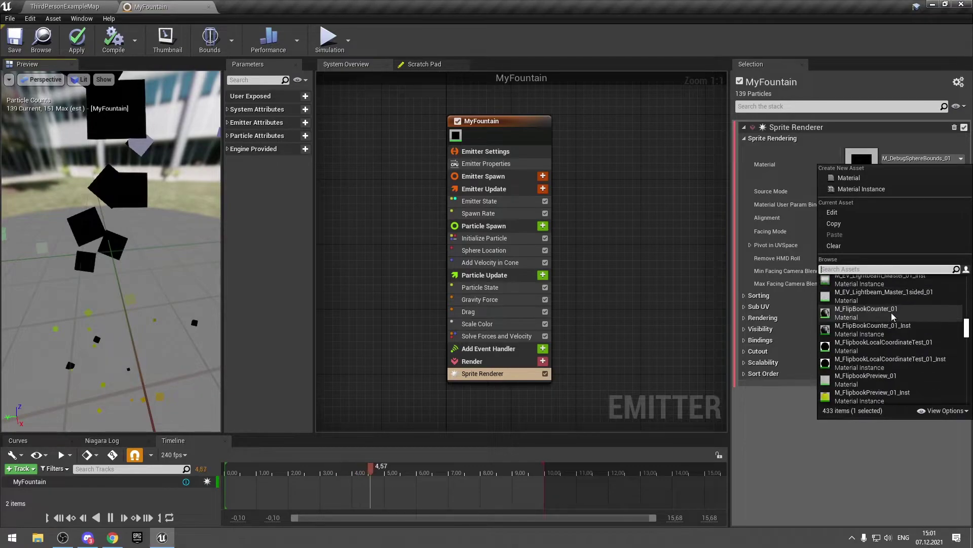
scroll(888, 322, "down", 2)
scroll(879, 330, "down", 2)
scroll(873, 335, "down", 2)
scroll(873, 335, "down", 2)
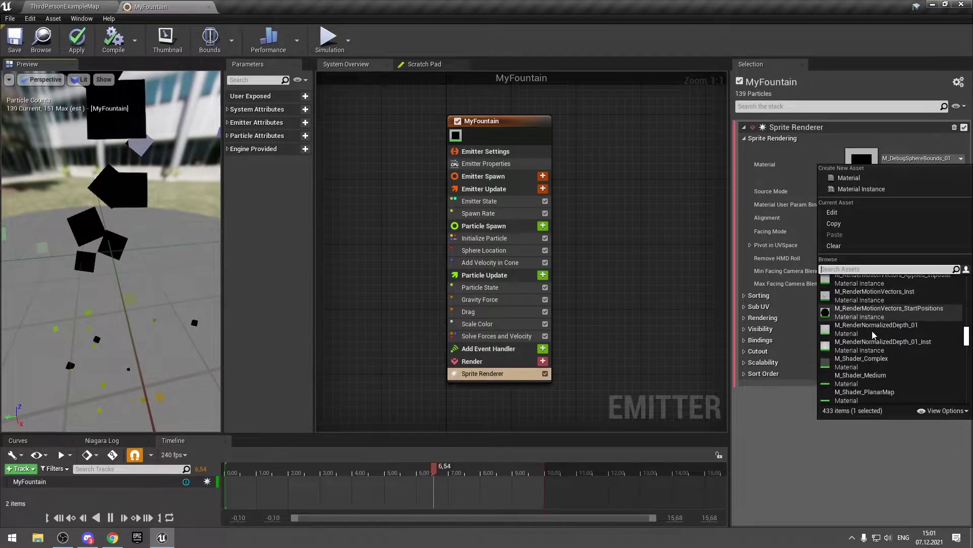
scroll(870, 336, "down", 3)
scroll(865, 339, "down", 1)
left_click(859, 327)
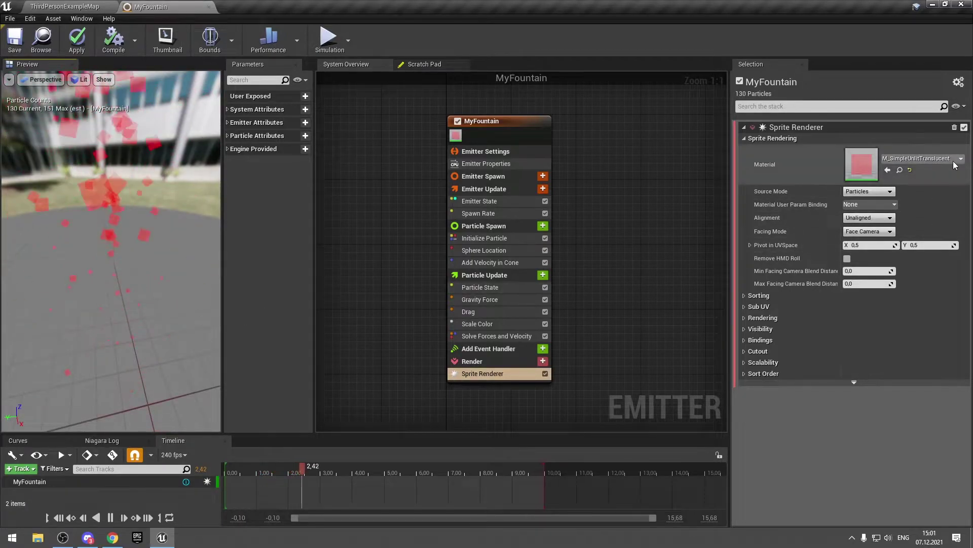
Try MacroUVs, then WireframeMaterial, then clear the sprite material to None.
left_click(922, 158)
scroll(905, 327, "down", 3)
scroll(906, 327, "down", 2)
scroll(906, 327, "down", 2)
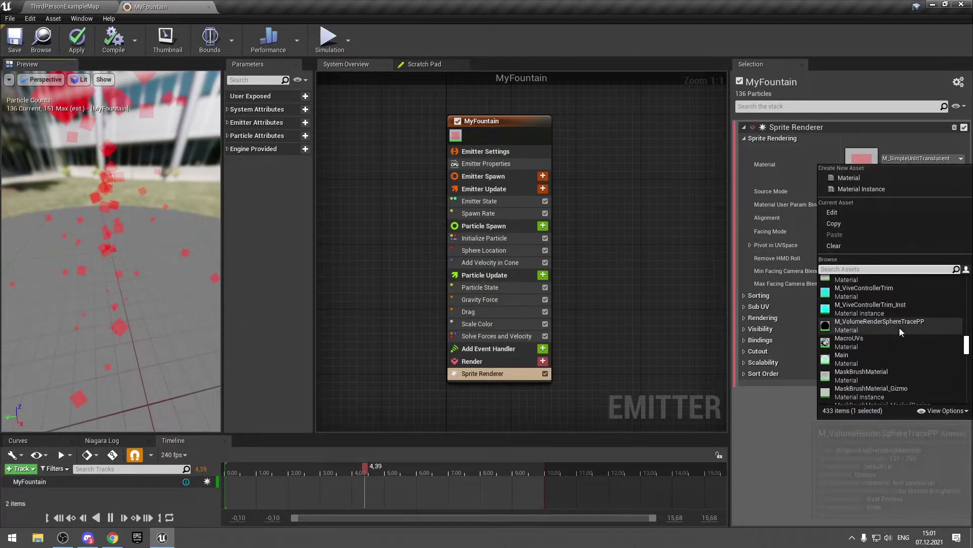
left_click(881, 343)
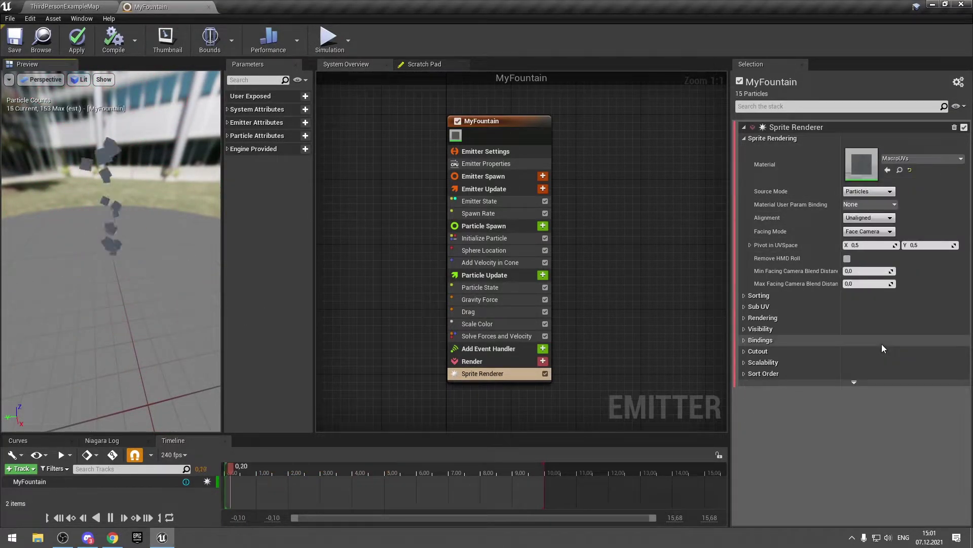
left_click(919, 155)
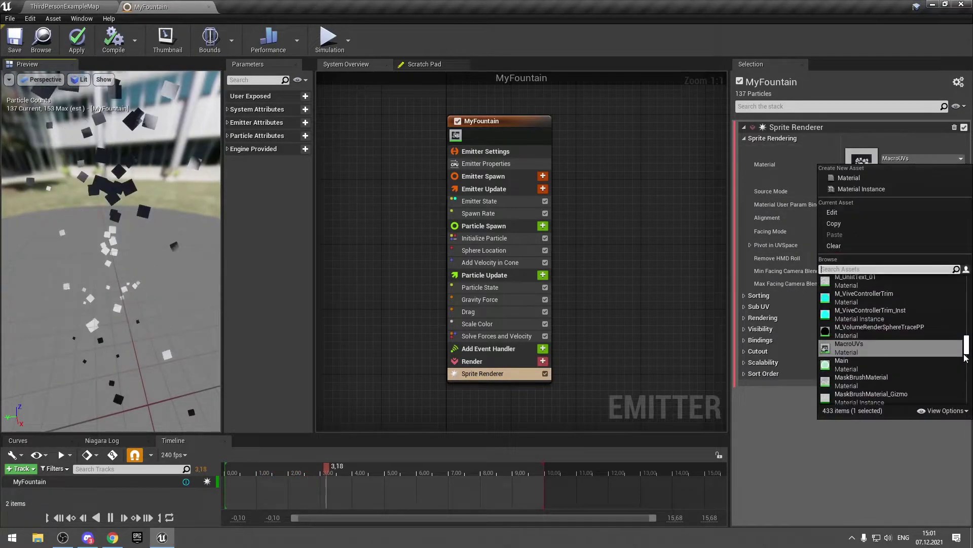
left_click_drag(966, 344, 962, 411)
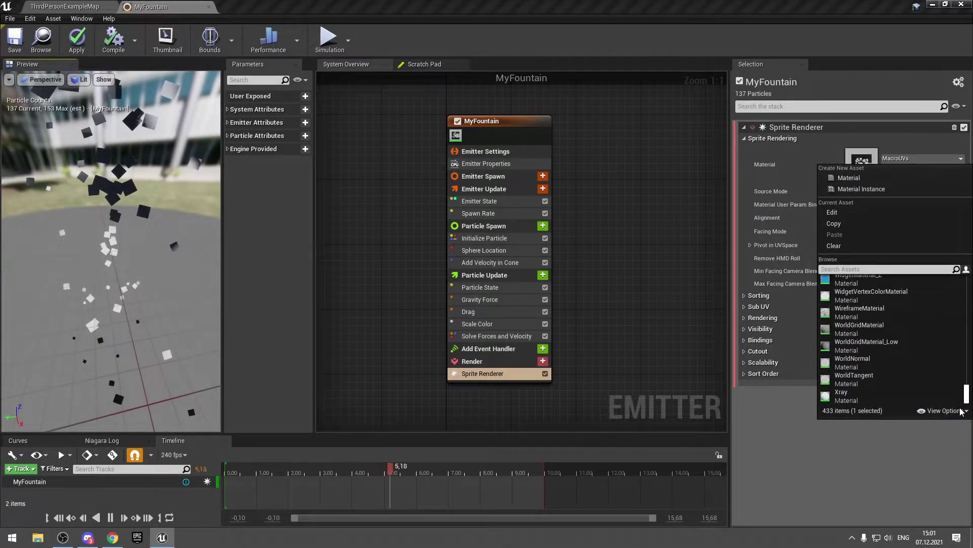
left_click(884, 314)
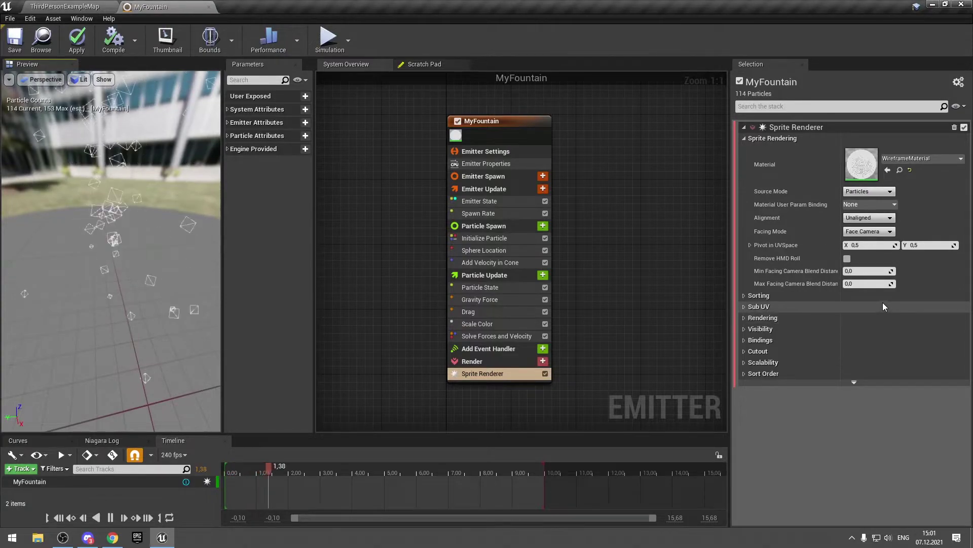
left_click(910, 170)
Show plugin content in the material picker, search for it, and assign DefaultSpriteMaterial.
left_click(913, 159)
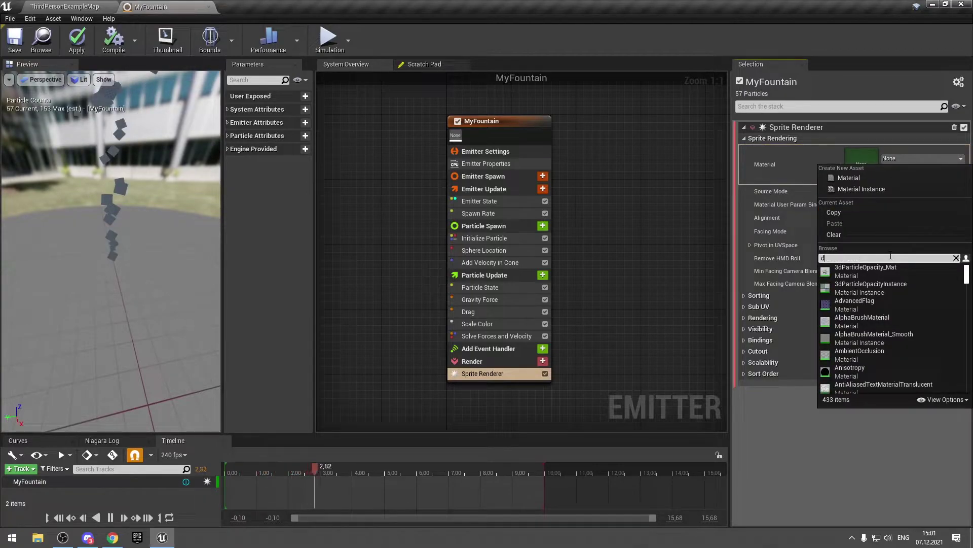
type("efault")
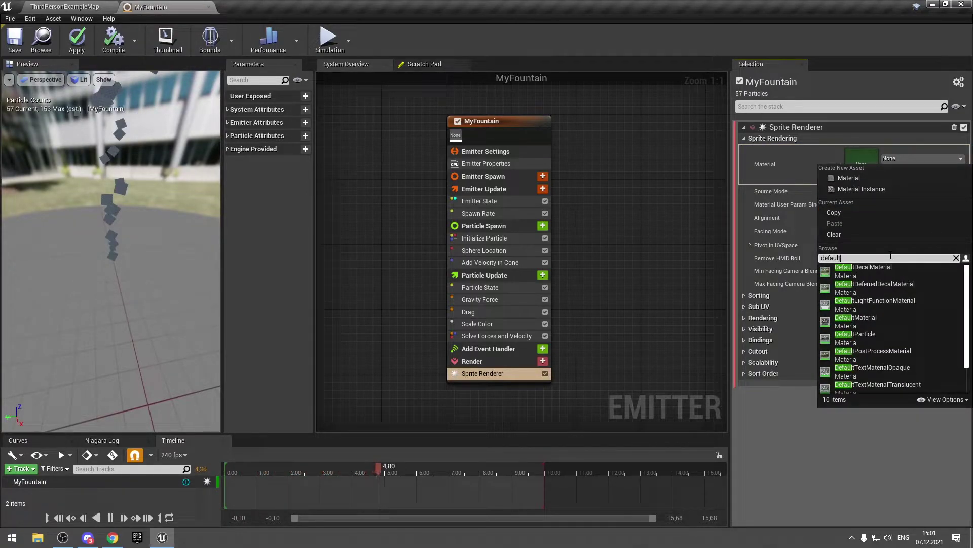
type("spritematerial")
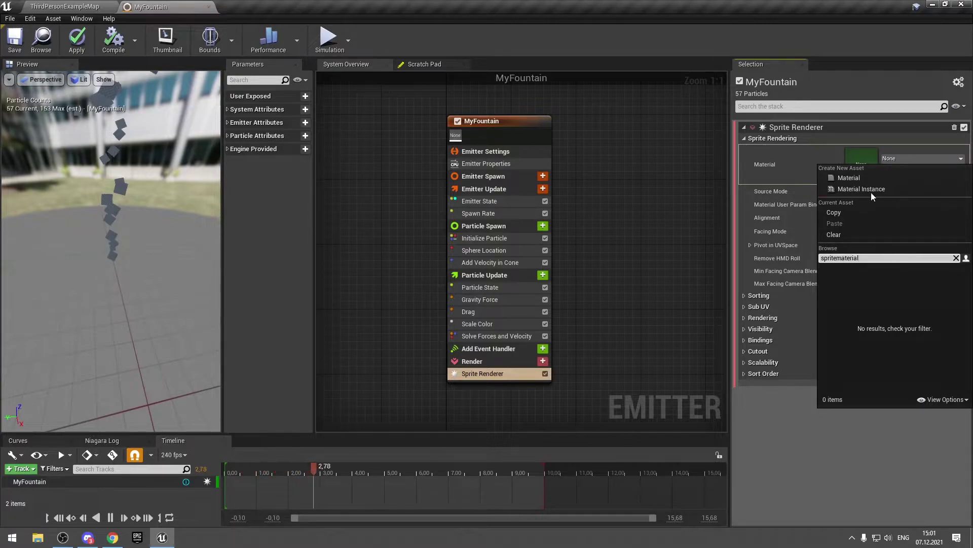
left_click(943, 159)
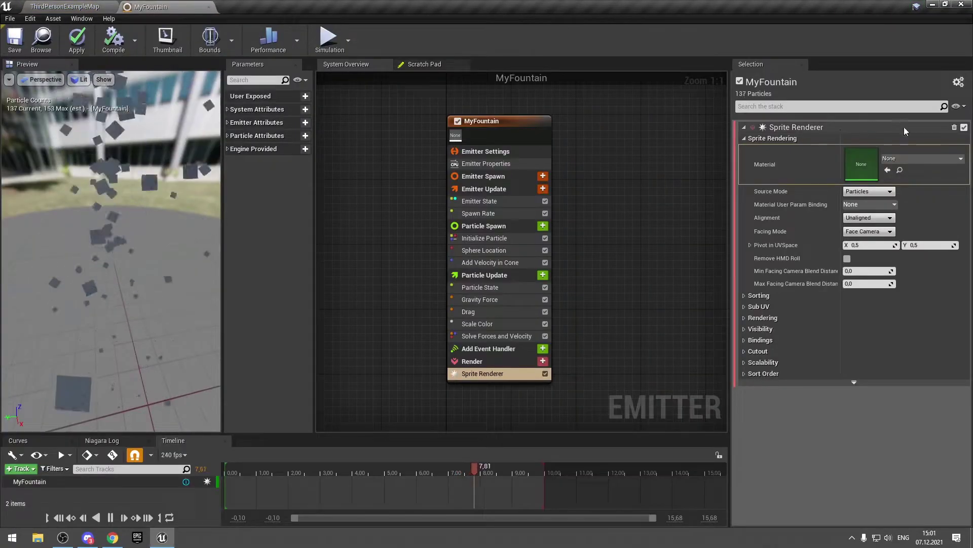
left_click(936, 157)
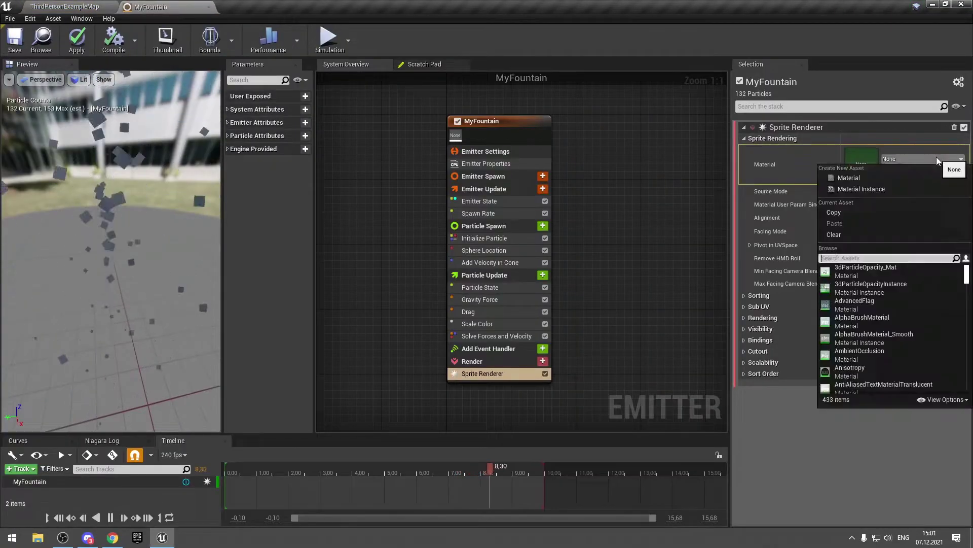
left_click(956, 402)
left_click(892, 286)
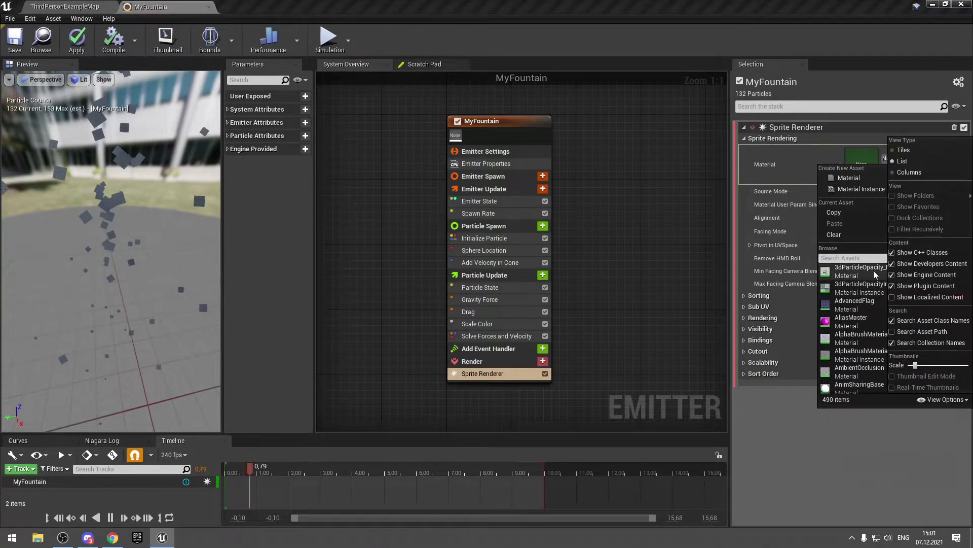
type("defaultspri")
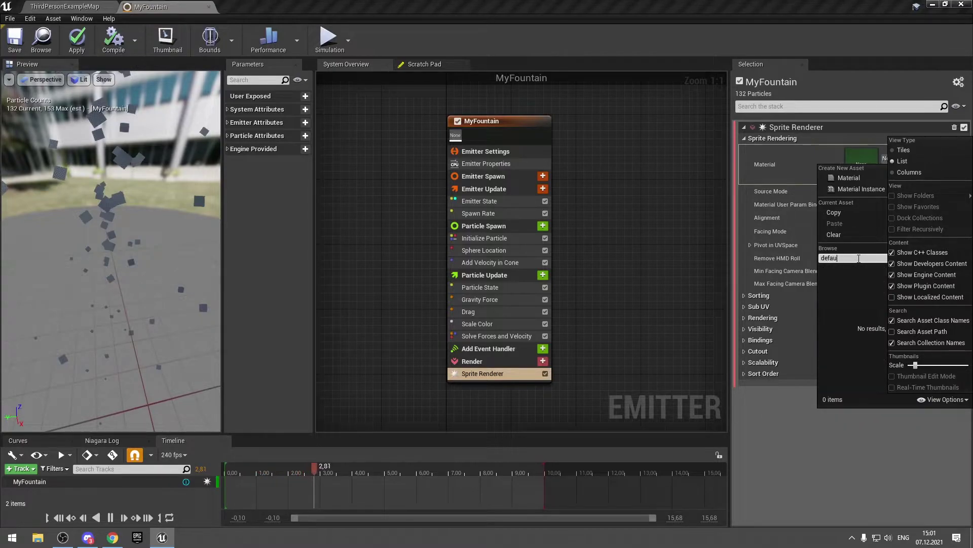
type("te")
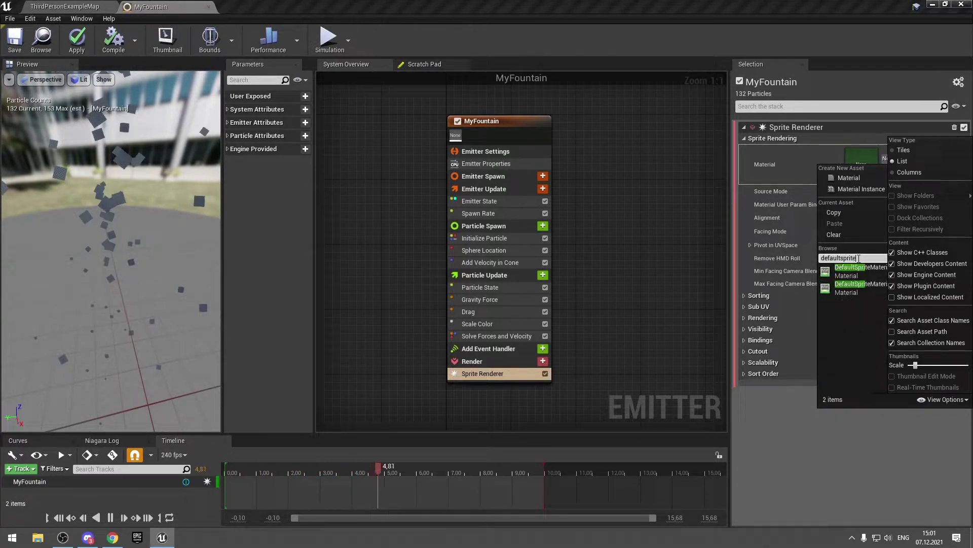
left_click(944, 399)
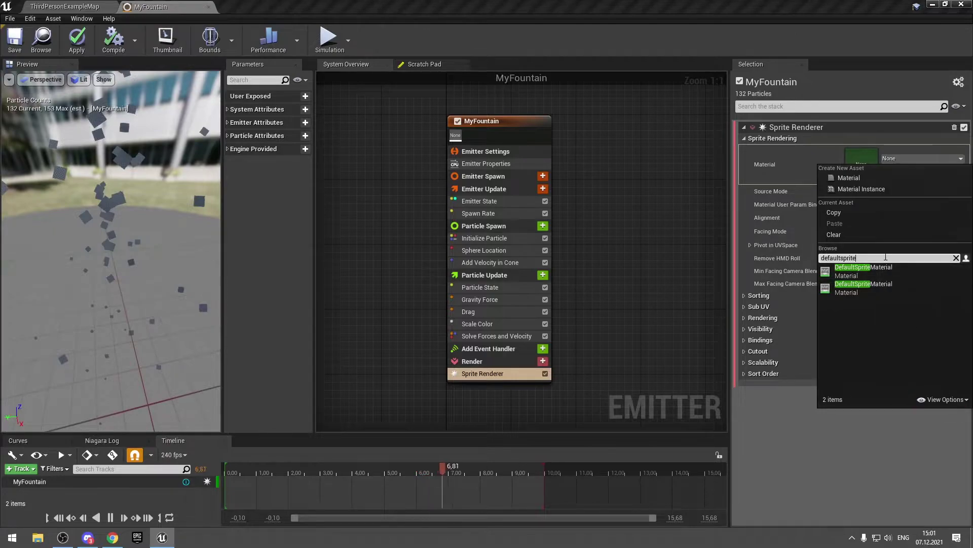
left_click(860, 271)
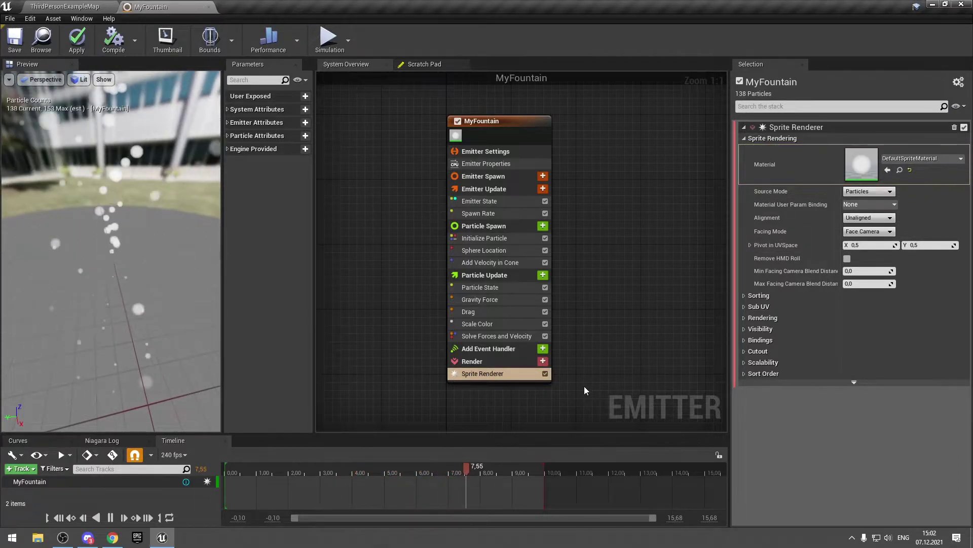
Add a Mesh Renderer to the emitter using 1M_Cube as the particle mesh.
left_click(543, 361)
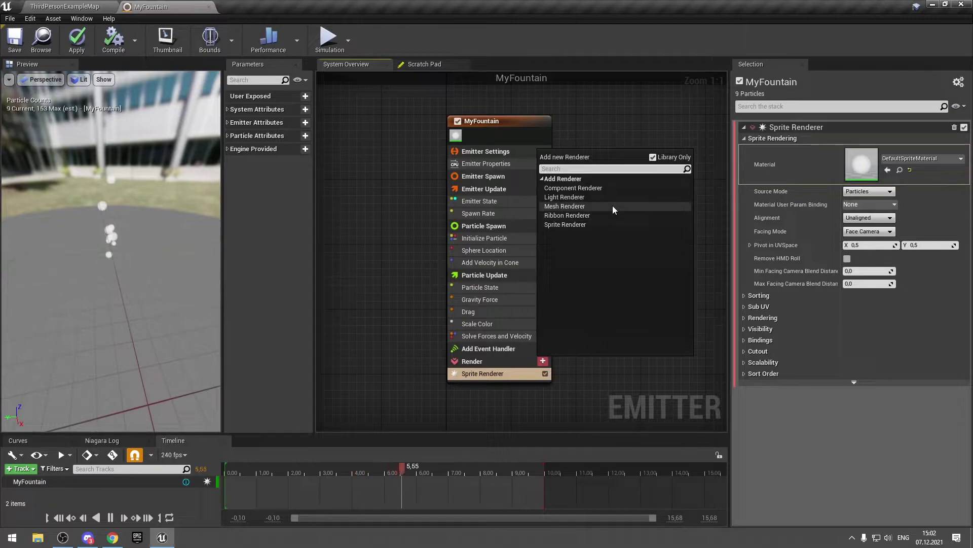
left_click(565, 206)
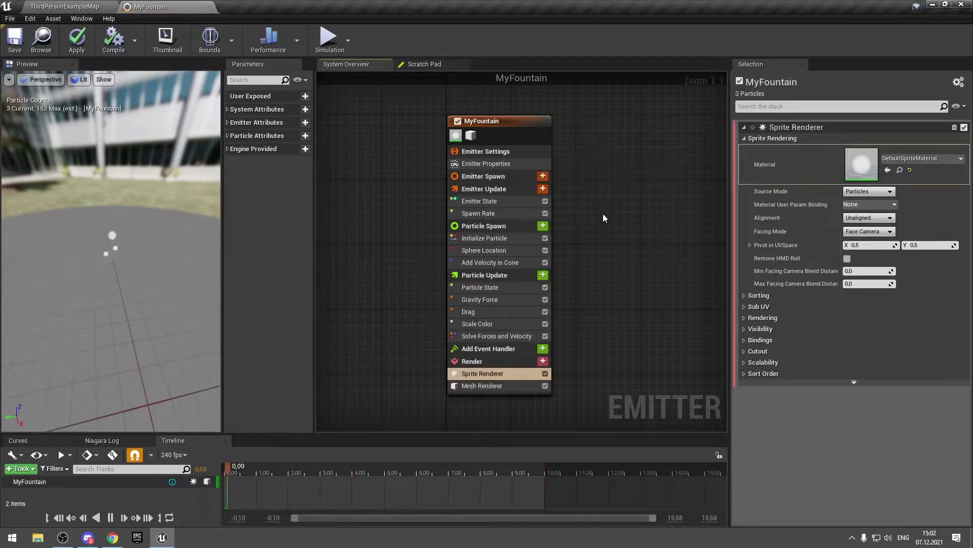
left_click(501, 387)
left_click(912, 158)
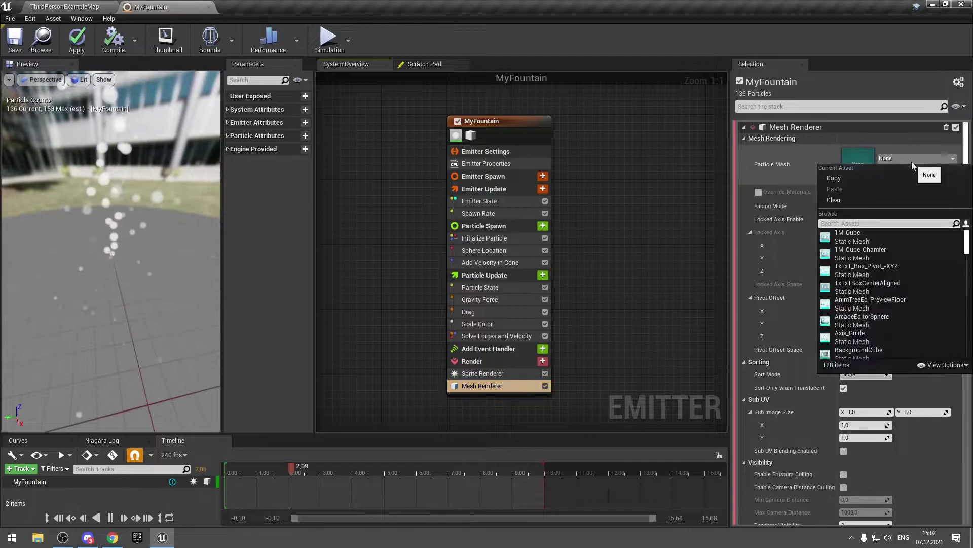
left_click(867, 233)
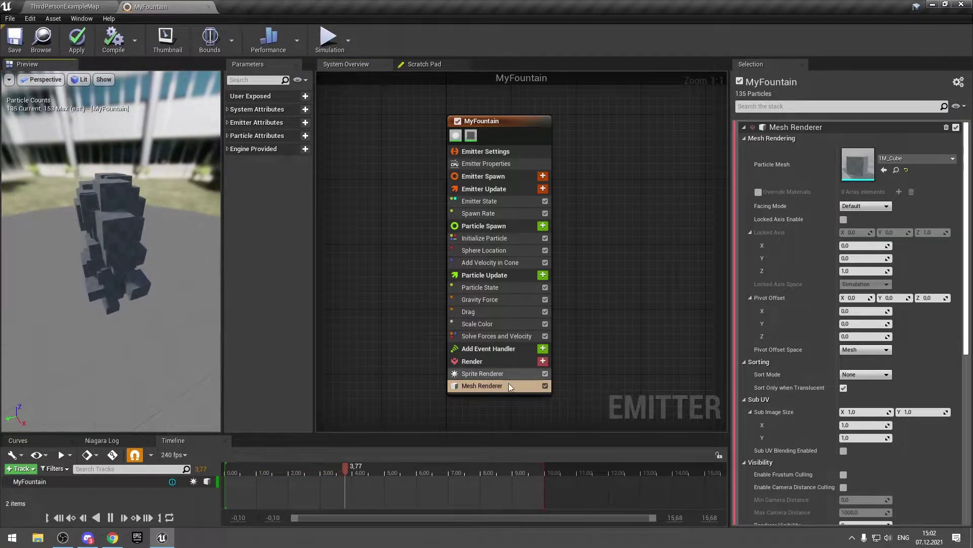
Switch the particle mesh to ArcadeEditorSphere, toggling the Sprite Renderer off and back on.
left_click(545, 373)
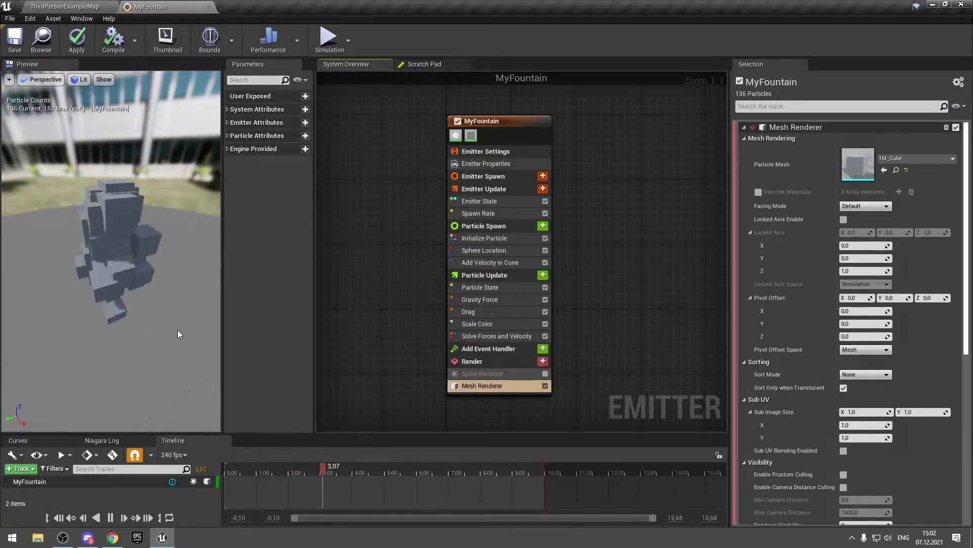
left_click(897, 159)
left_click(869, 328)
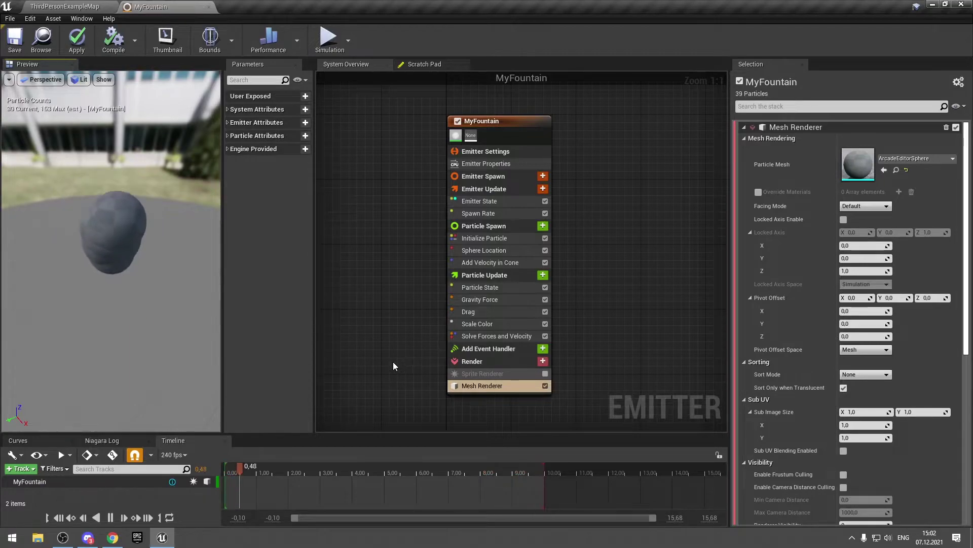
left_click(544, 373)
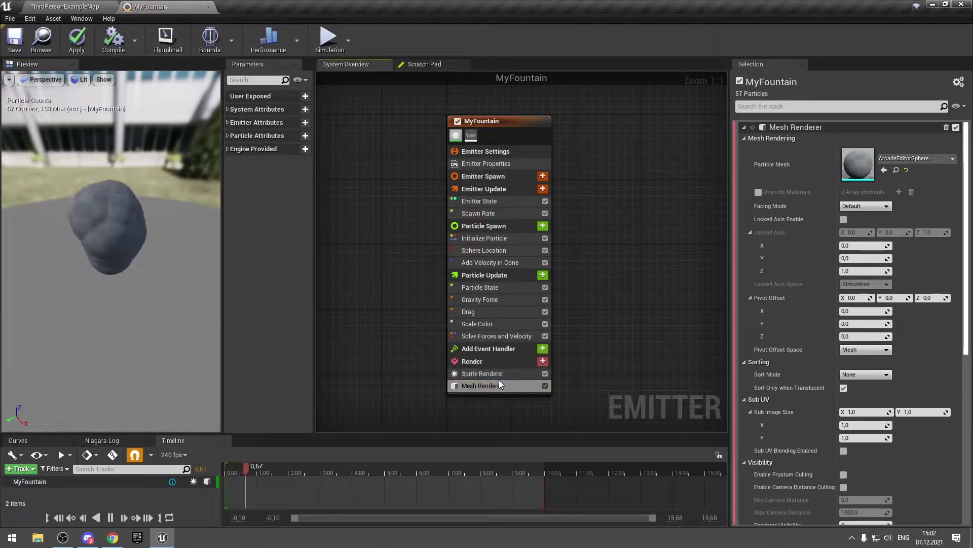
Try a Sphere Radius of 5000, reset it to the default 100, then select the Mesh Renderer.
left_click(490, 262)
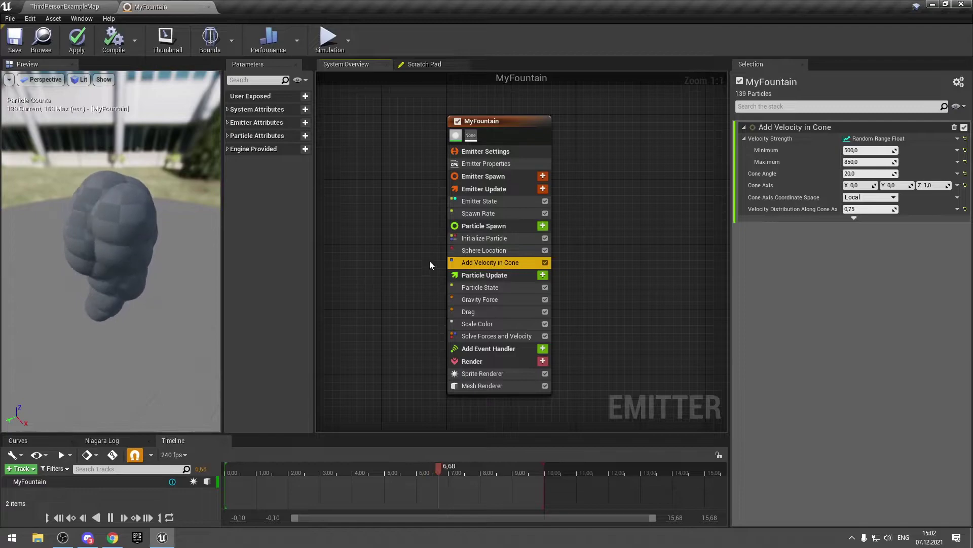
left_click(485, 250)
left_click(866, 138)
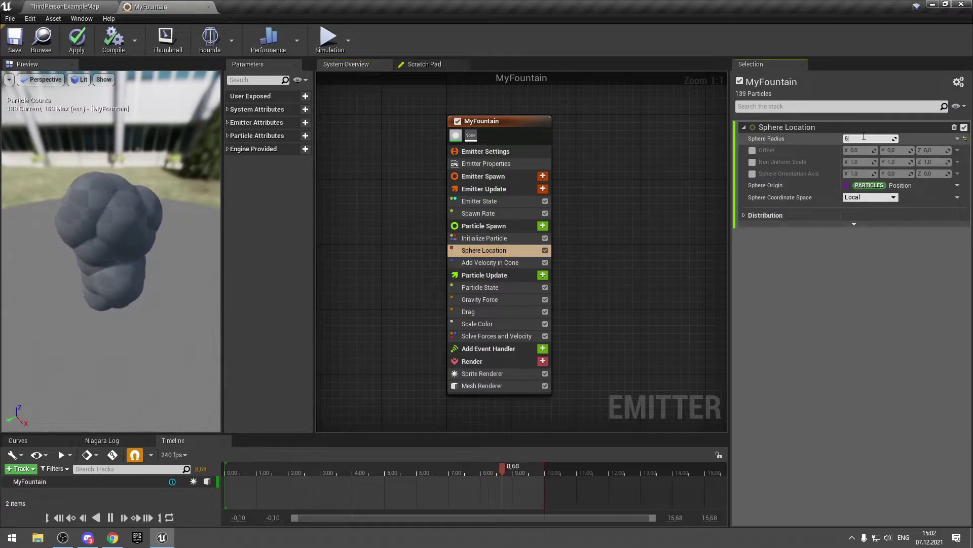
type("5000")
key("Return")
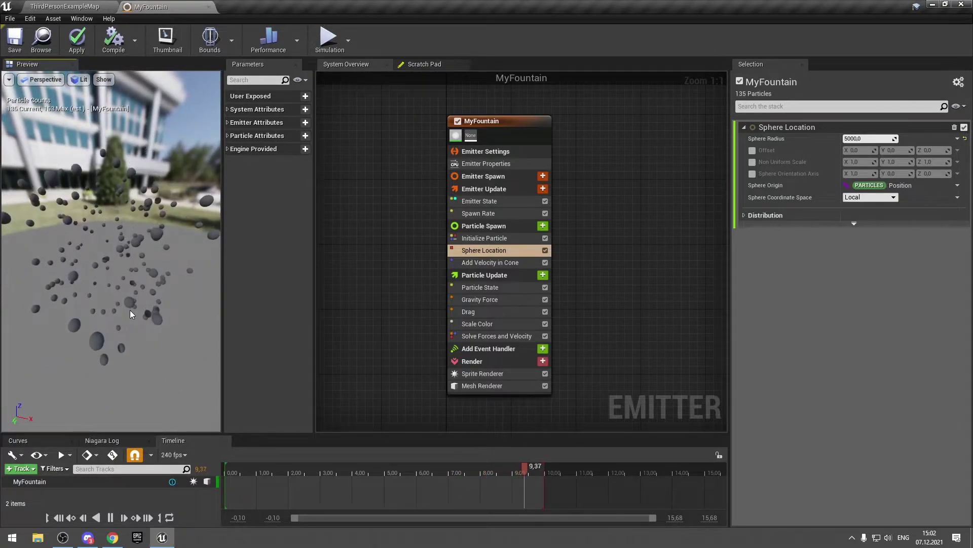
left_click(965, 139)
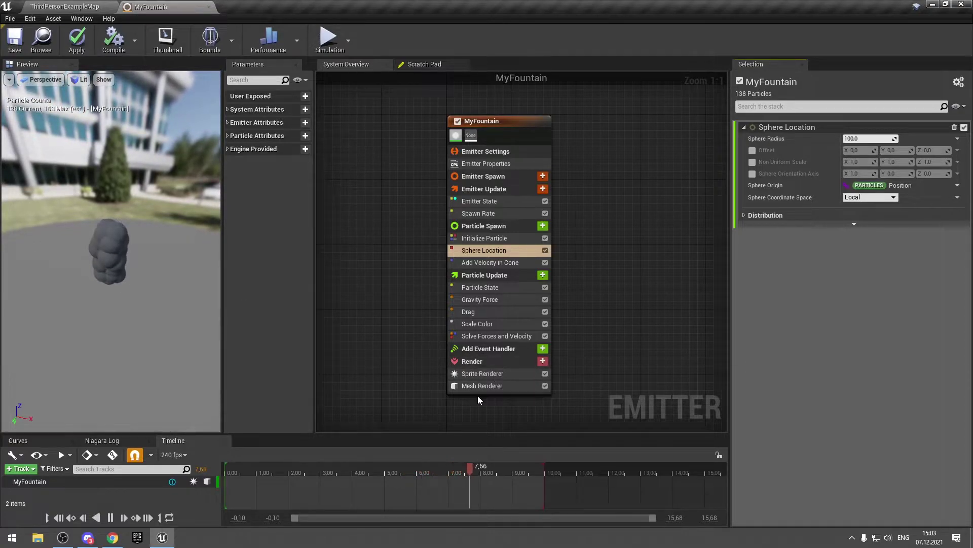
left_click(503, 388)
Delete the Mesh Renderer, frame the fountain in the preview, and apply the system changes.
key("Delete")
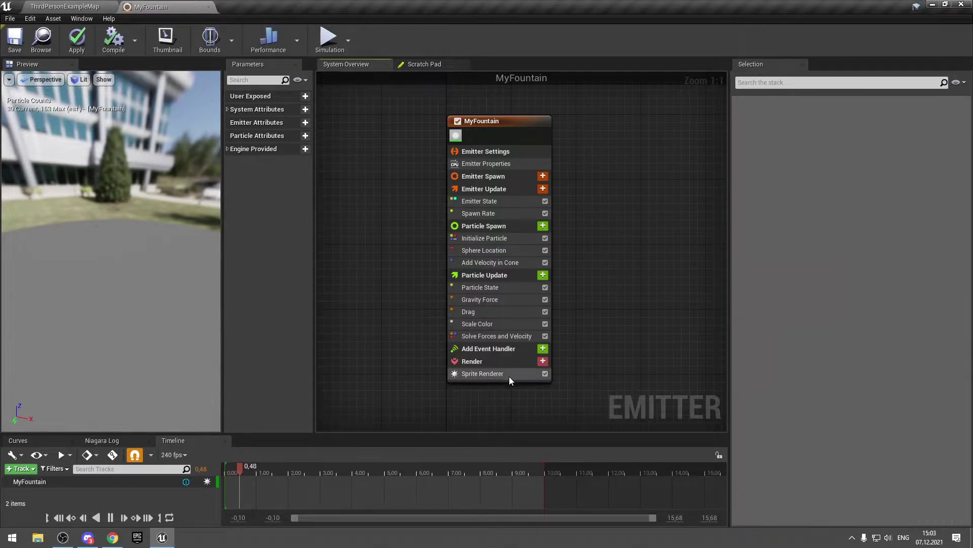
left_click(507, 375)
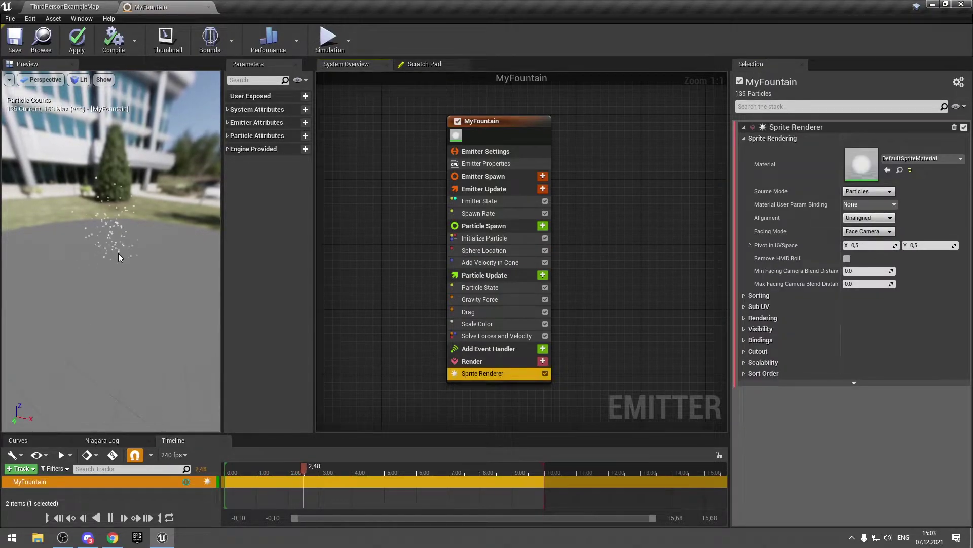
key("f")
left_click(531, 253)
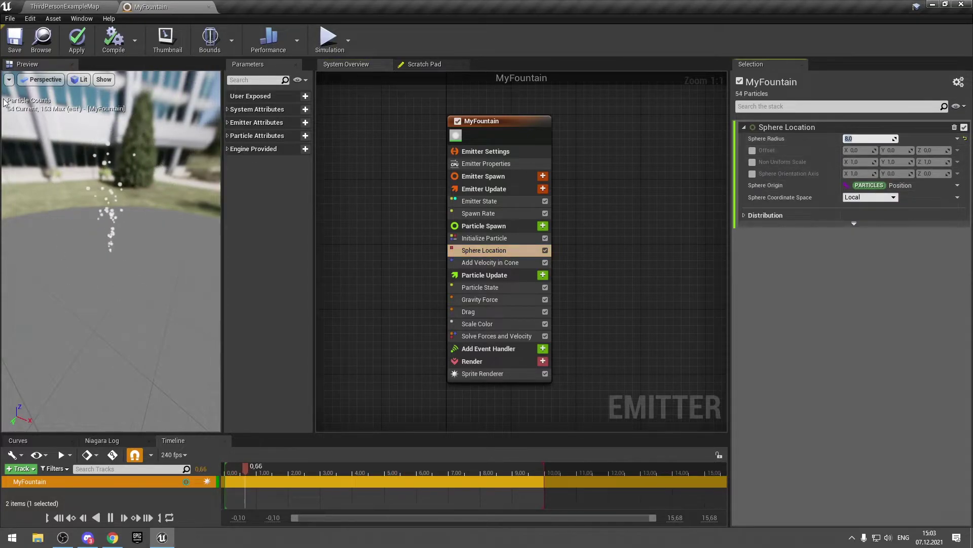
left_click(89, 37)
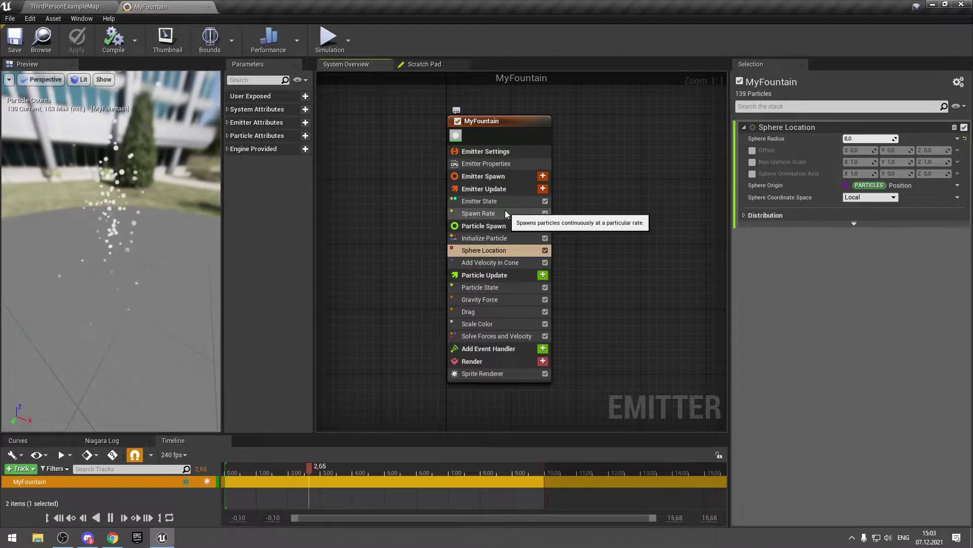
Check the Spawn Rate module at 90 and the Sphere Location settings.
left_click(505, 209)
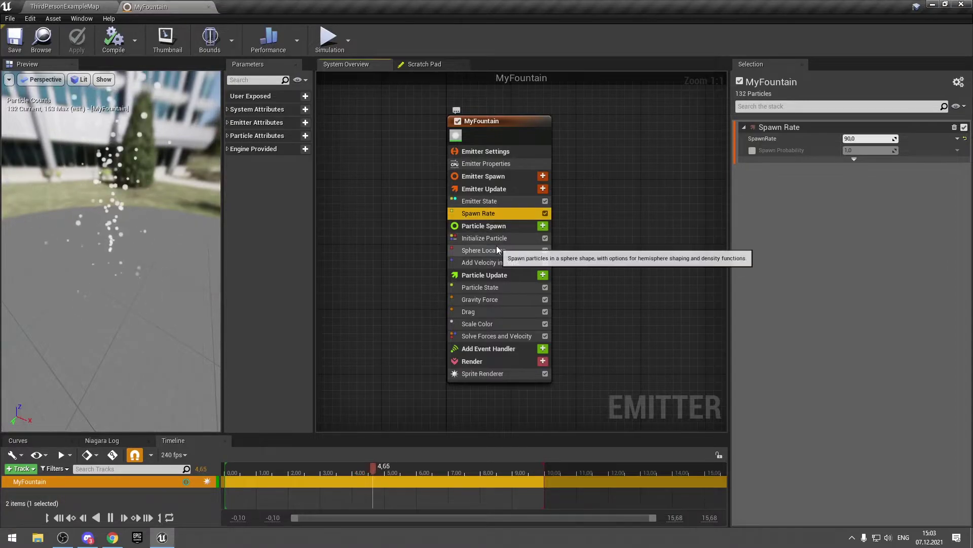
left_click(497, 247)
left_click(512, 212)
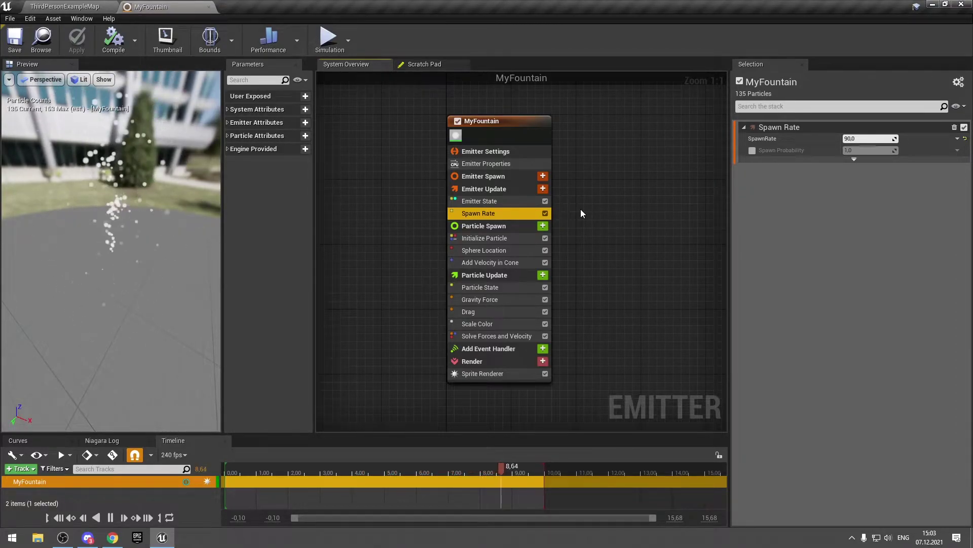
Collapse Initialize Particle, Sphere Location, Add Velocity in Cone, Particle Update and Particle Spawn.
left_click(532, 129)
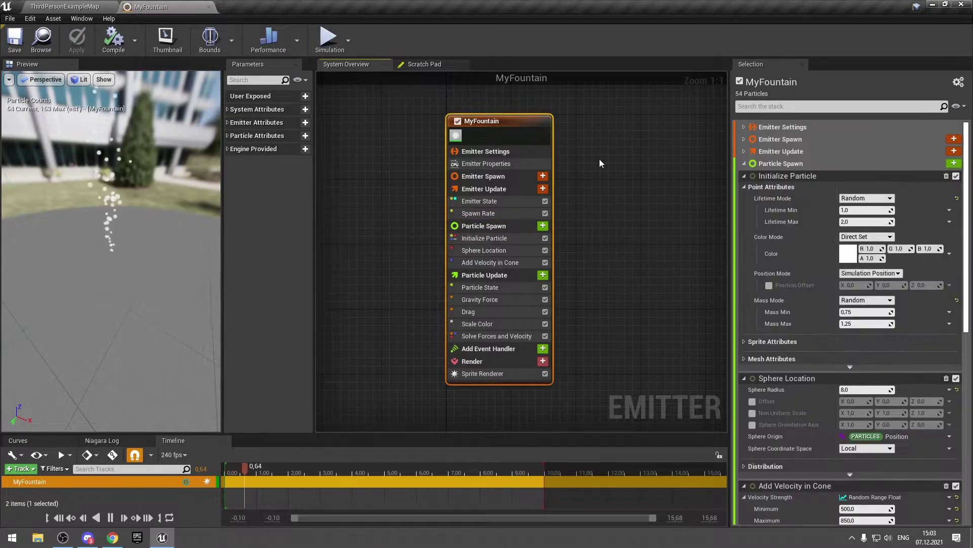
left_click(745, 176)
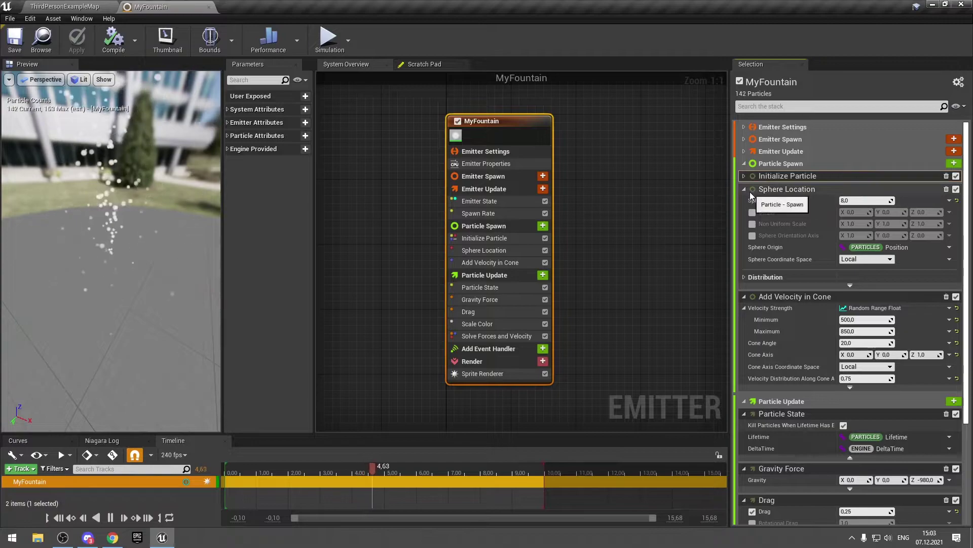
left_click(747, 190)
left_click(744, 203)
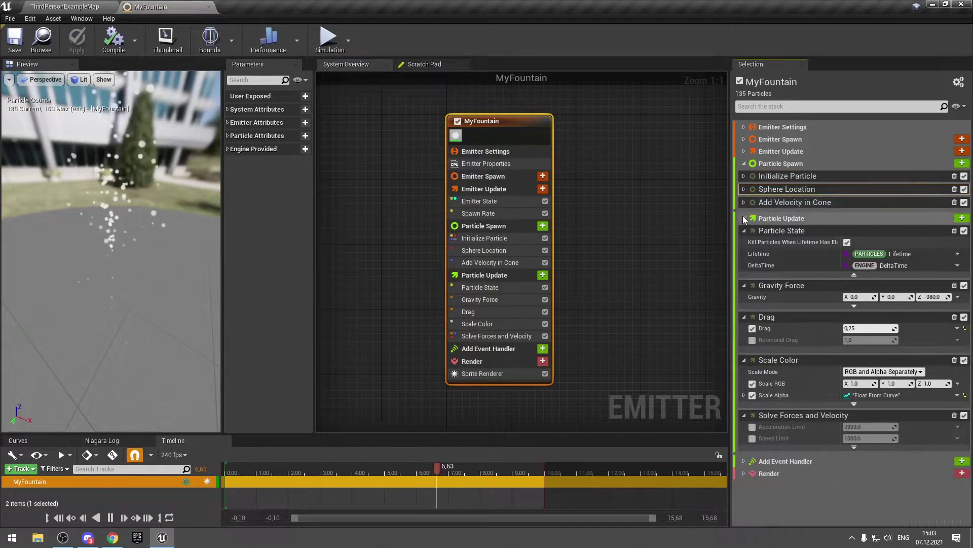
left_click(744, 218)
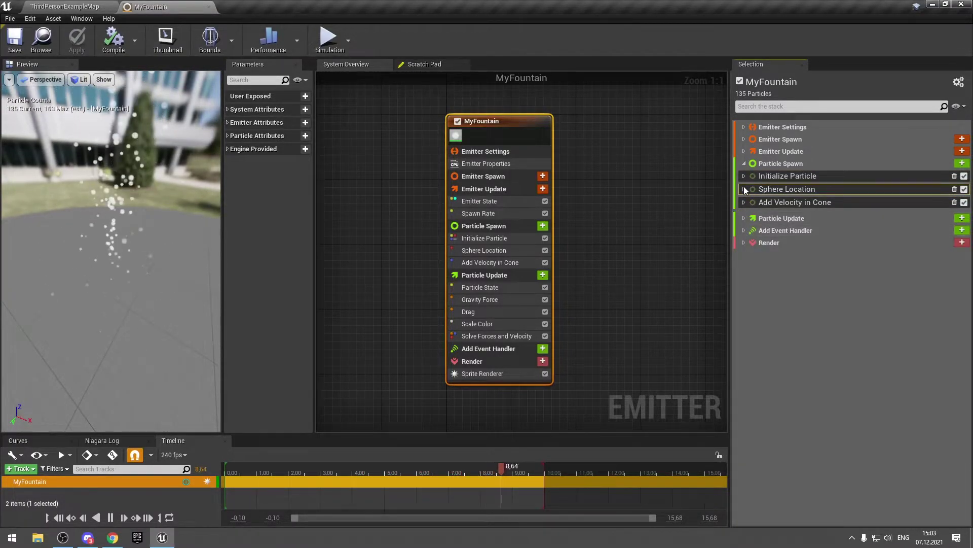
left_click(743, 163)
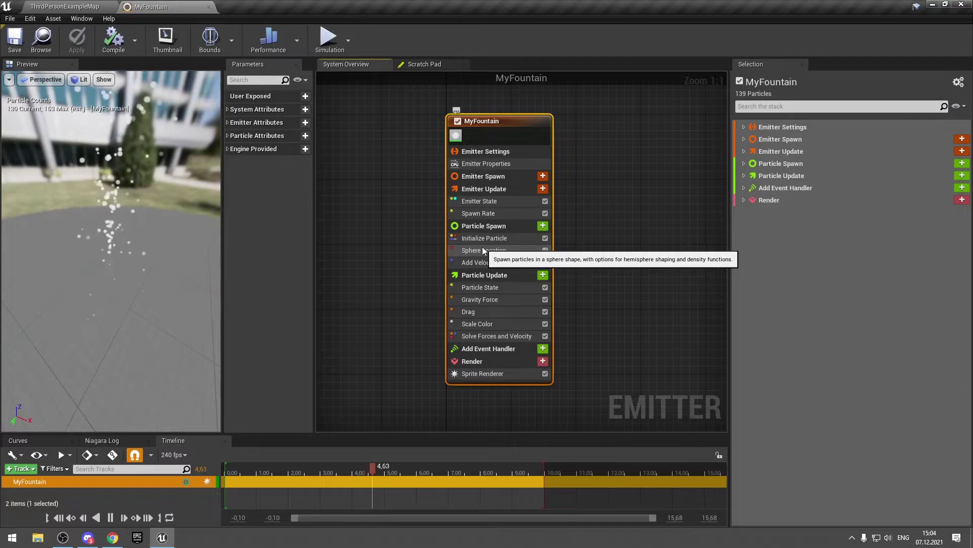
Create a MyFountain_System Niagara system from the MyFountain emitter and save all assets.
left_click(61, 5)
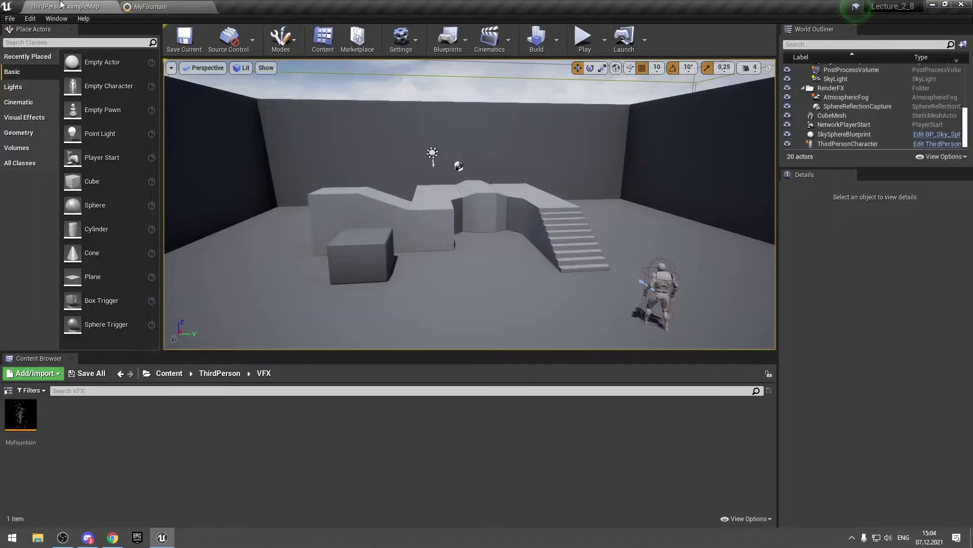
left_click(663, 287)
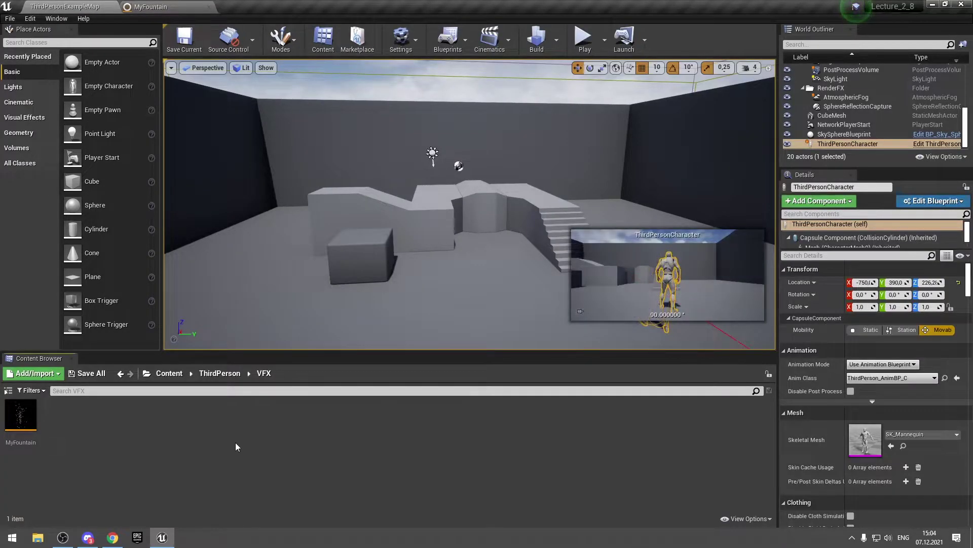
mouse_move(31, 422)
left_mouse_down()
mouse_move(507, 226)
mouse_move(465, 253)
left_mouse_up()
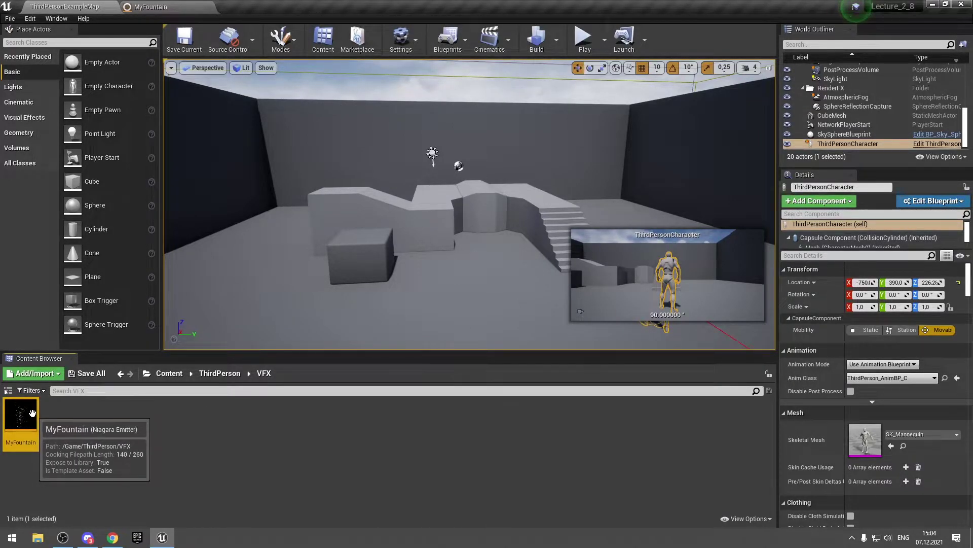
right_click(32, 413)
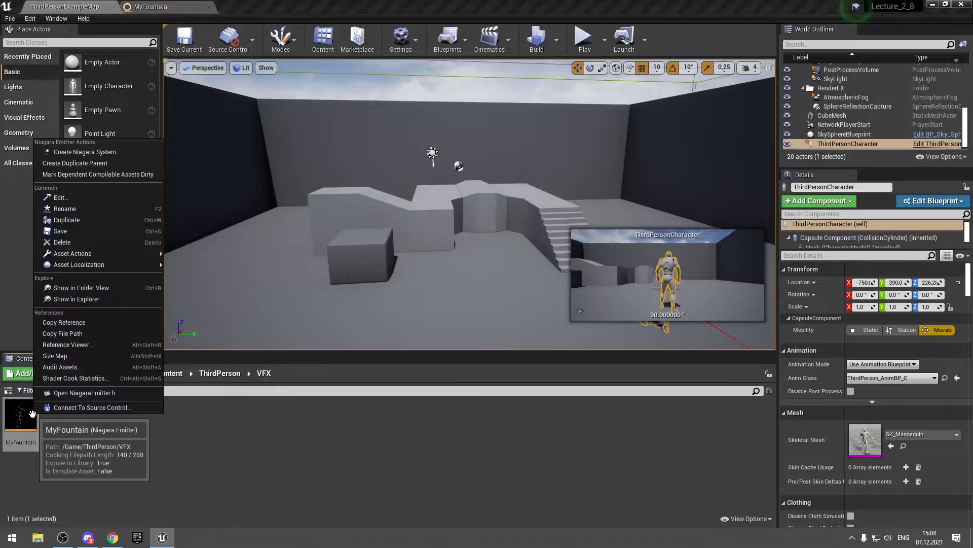
left_click(134, 149)
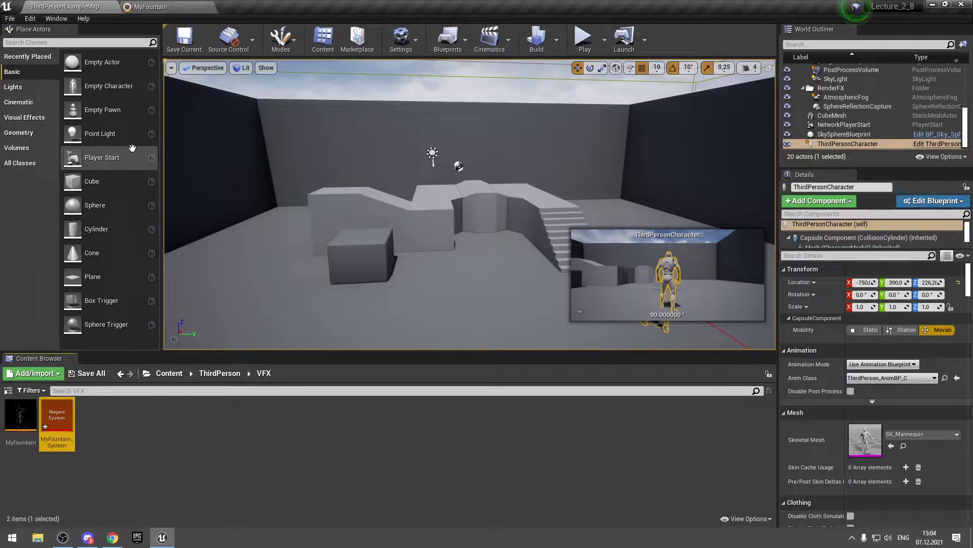
left_click(87, 373)
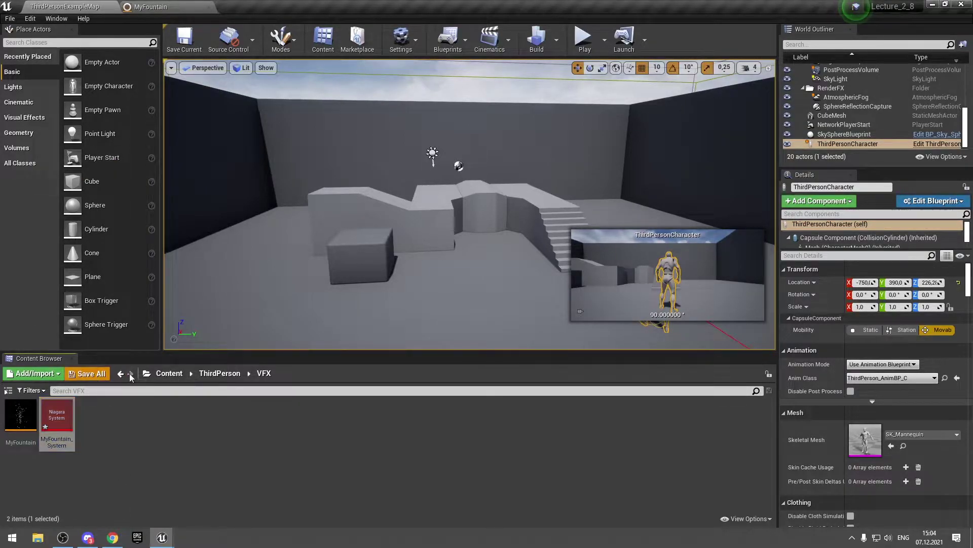
left_click(576, 360)
left_click(111, 453)
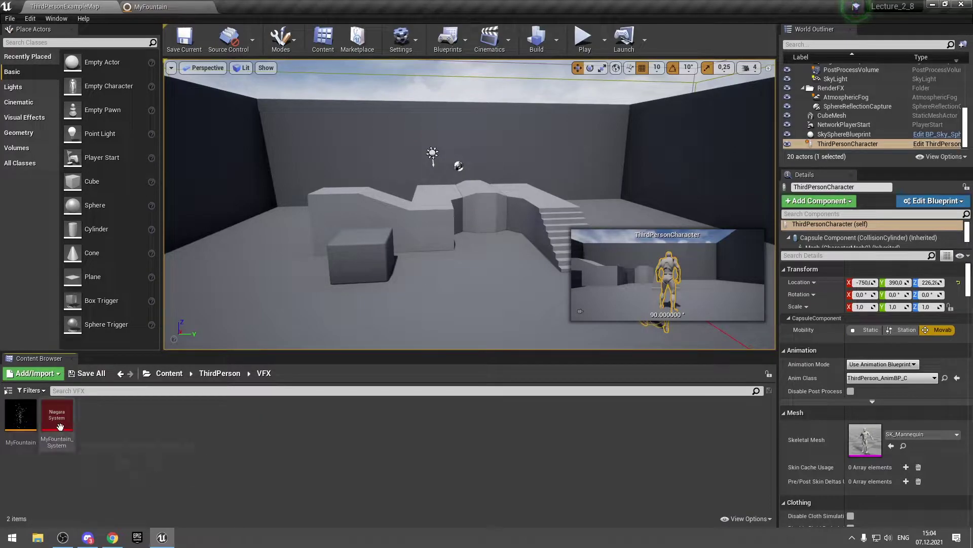
Place MyFountain_System in the level and position it on top of the cube at about (-300, -490, 290).
mouse_move(59, 426)
left_mouse_down()
mouse_move(367, 308)
mouse_move(570, 334)
left_mouse_up()
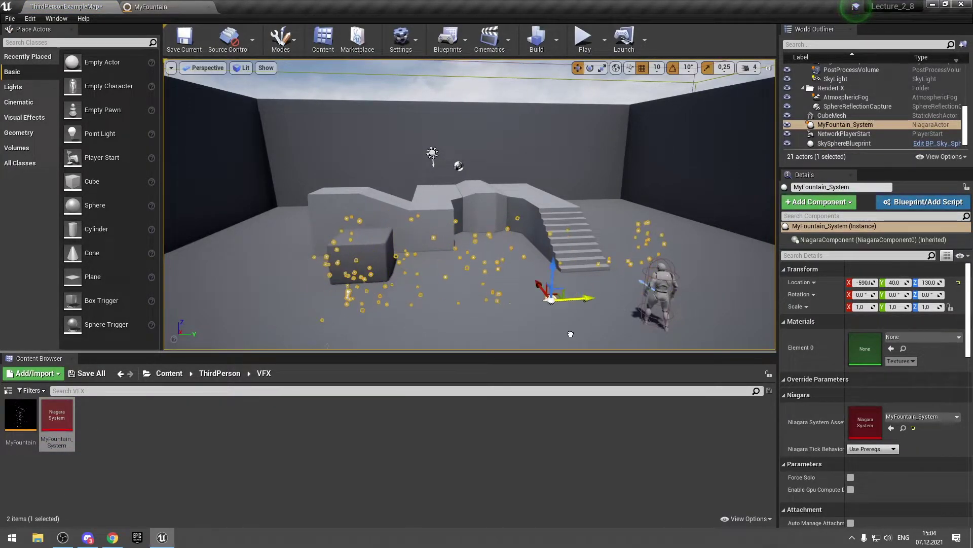
left_click_drag(573, 299, 453, 334)
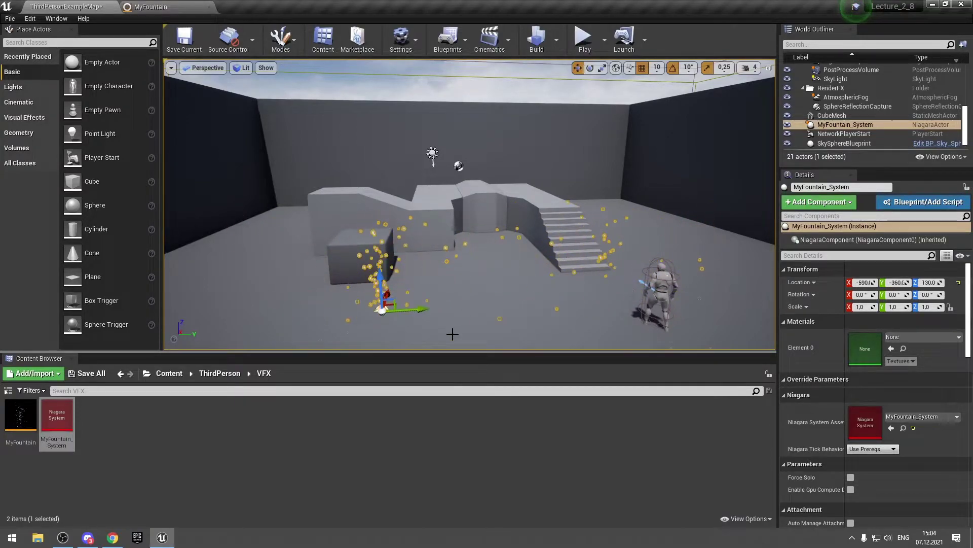
scroll(452, 333, "up", 3)
scroll(451, 293, "up", 3)
scroll(500, 269, "up", 3)
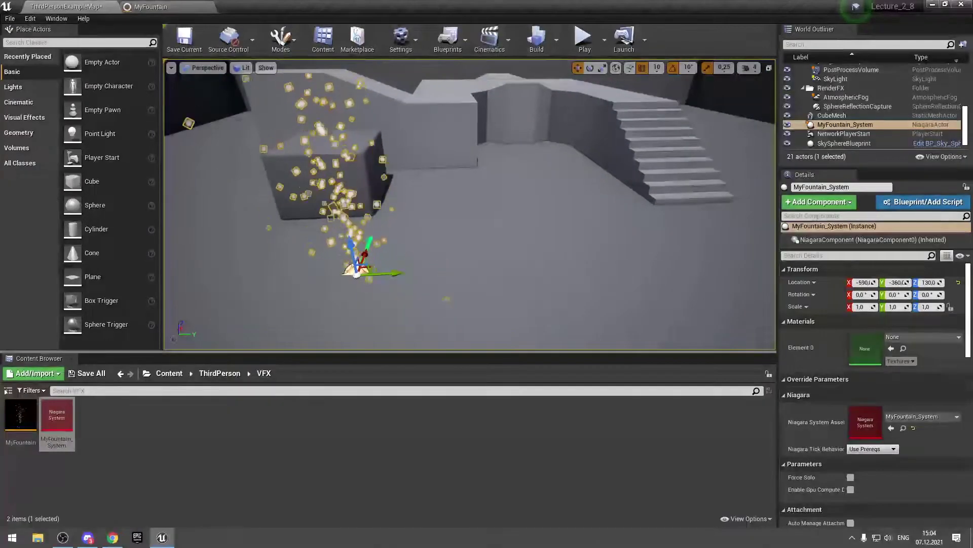
left_click_drag(521, 255, 521, 254)
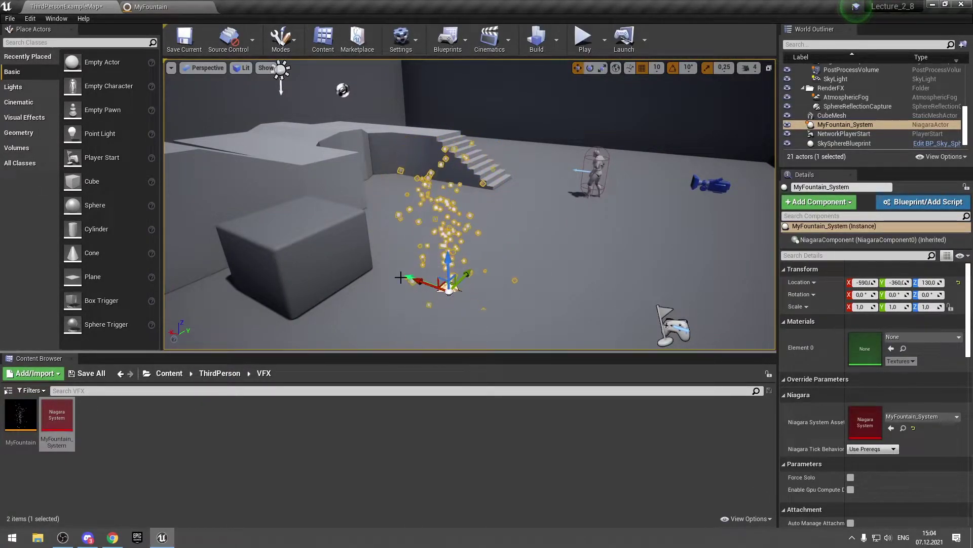
mouse_move(400, 277)
left_mouse_down()
mouse_move(334, 260)
mouse_move(304, 198)
left_mouse_up()
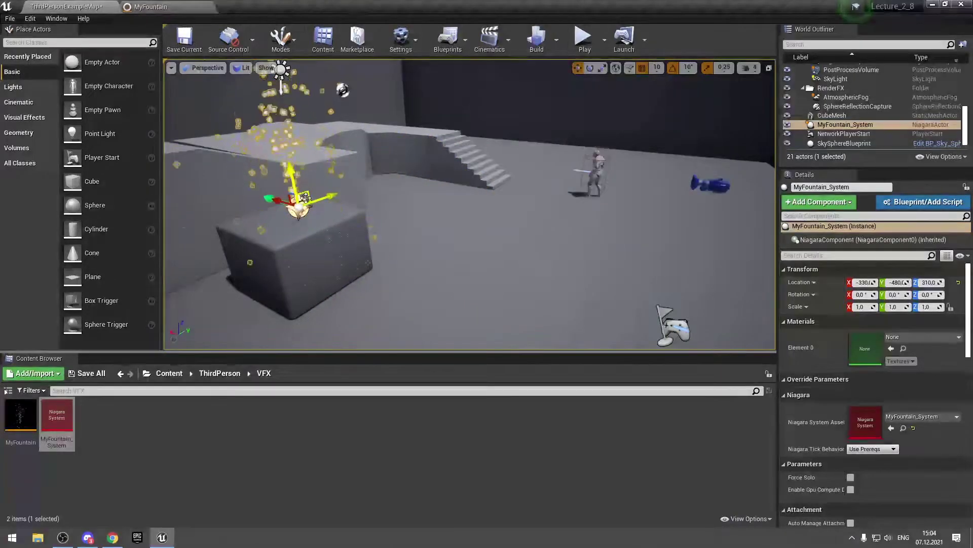
mouse_move(305, 198)
left_mouse_down("shift")
mouse_move(335, 211)
mouse_move(307, 200)
mouse_move(327, 202)
left_mouse_up("shift")
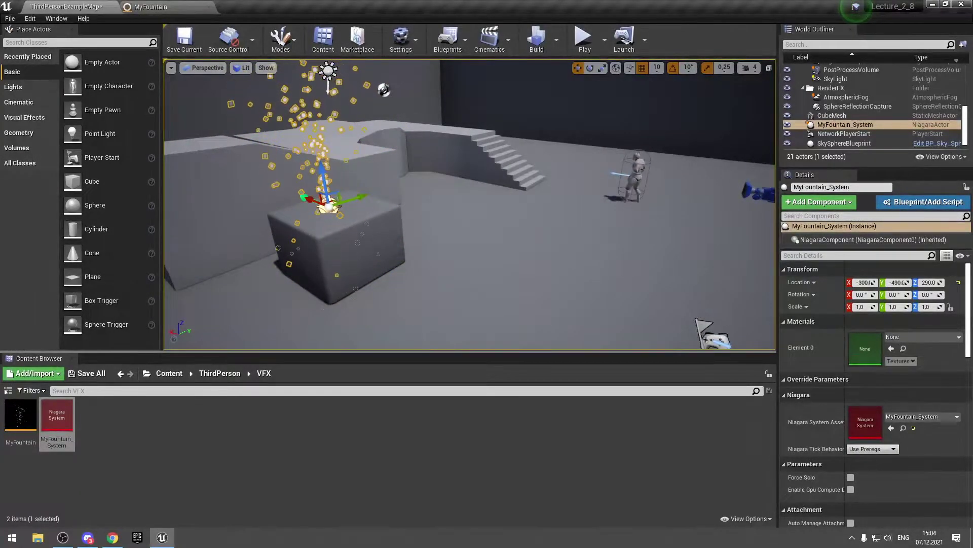
left_click(634, 183)
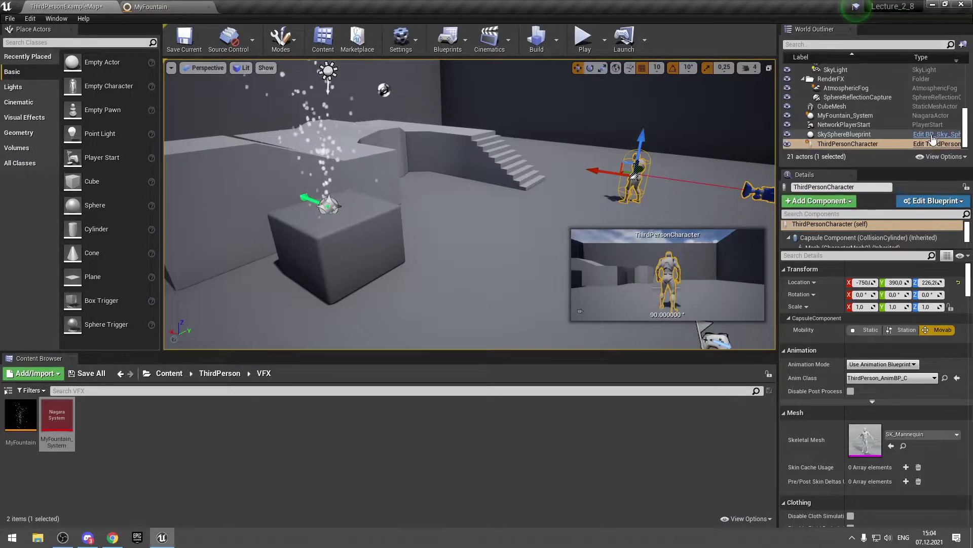
Add a MyFountain_System Niagara component to the ThirdPersonCharacter blueprint and compile it.
left_click(933, 144)
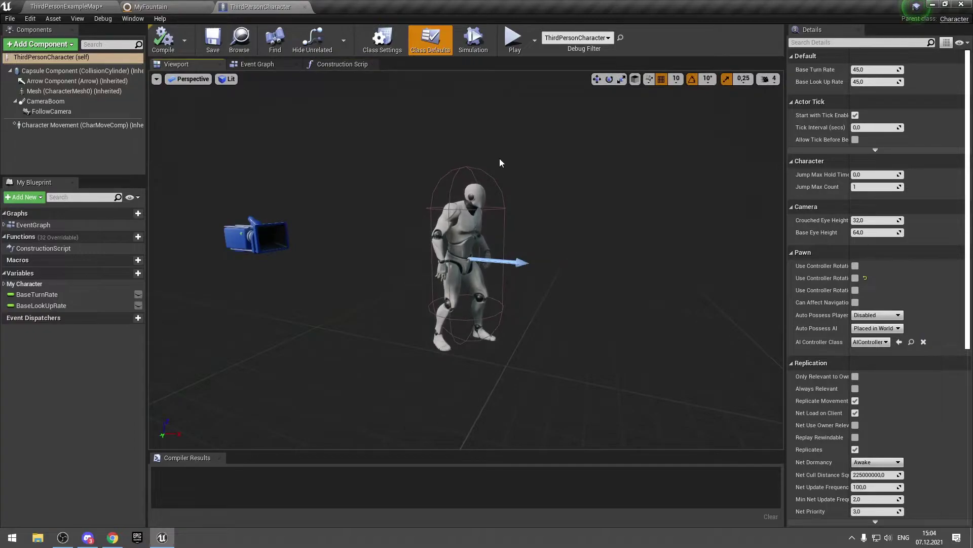
left_click(53, 46)
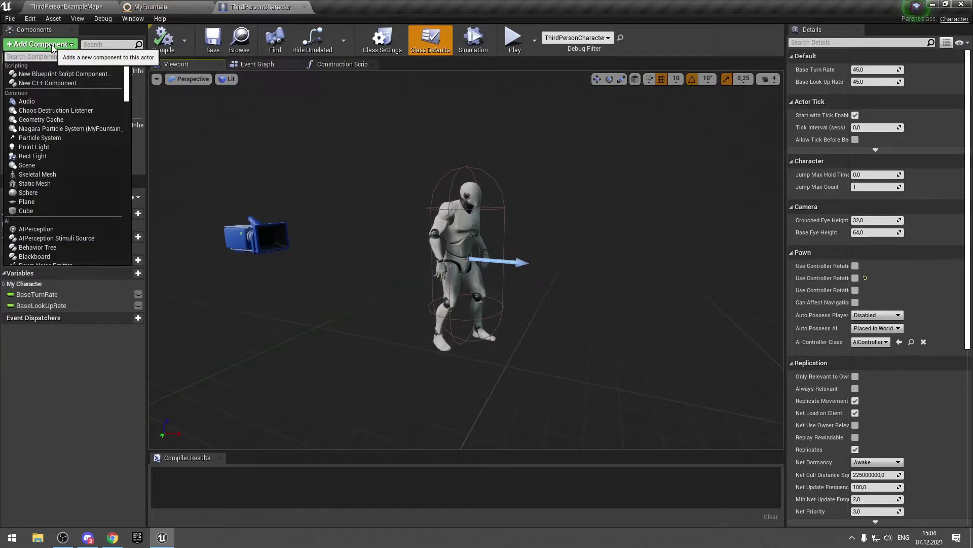
type("system")
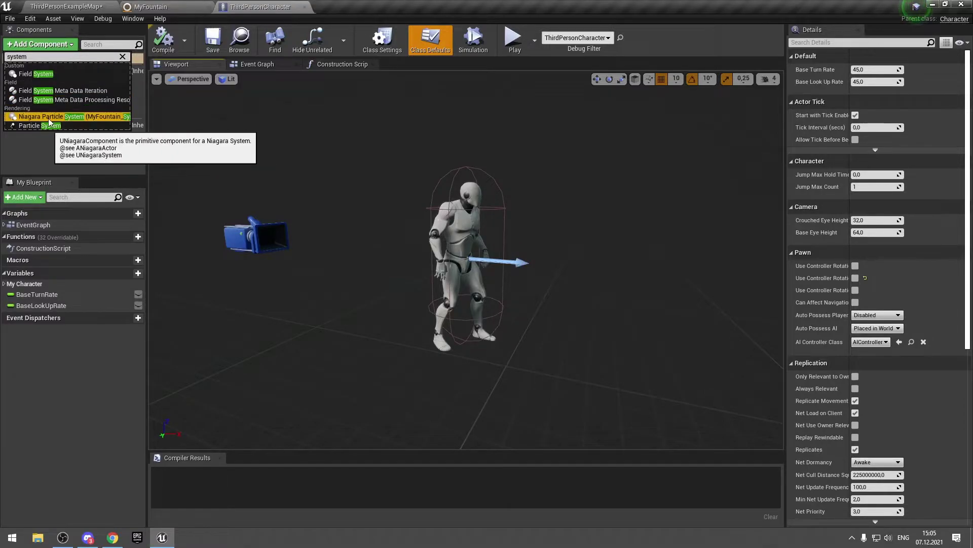
left_click(76, 117)
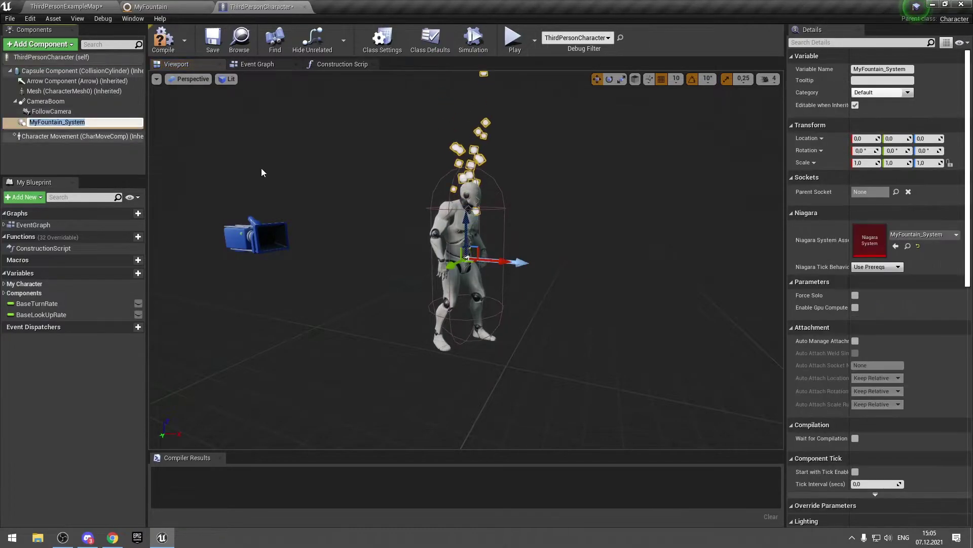
left_click(164, 41)
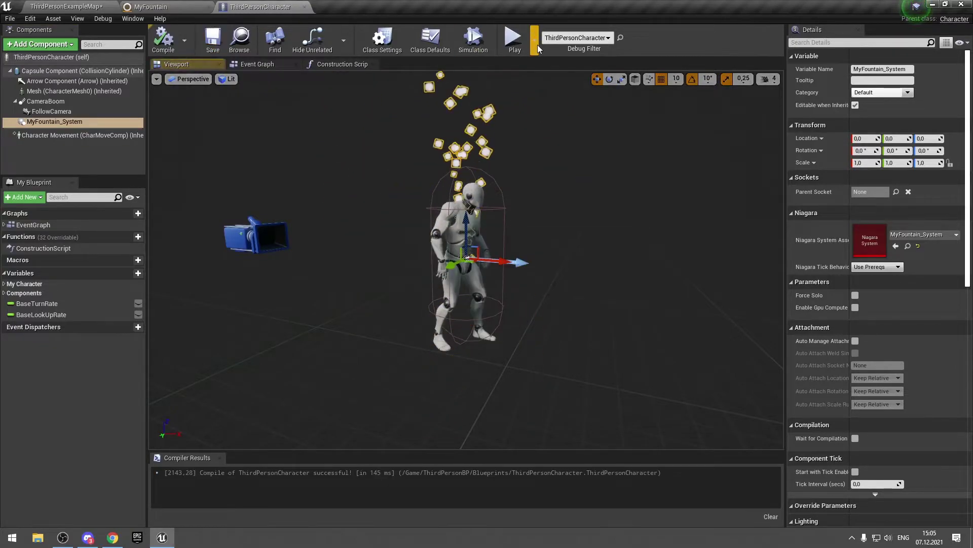
Test-play the character's fountain effect, then go back to ThirdPersonExampleMap and save all.
key("alt+p")
key("w")
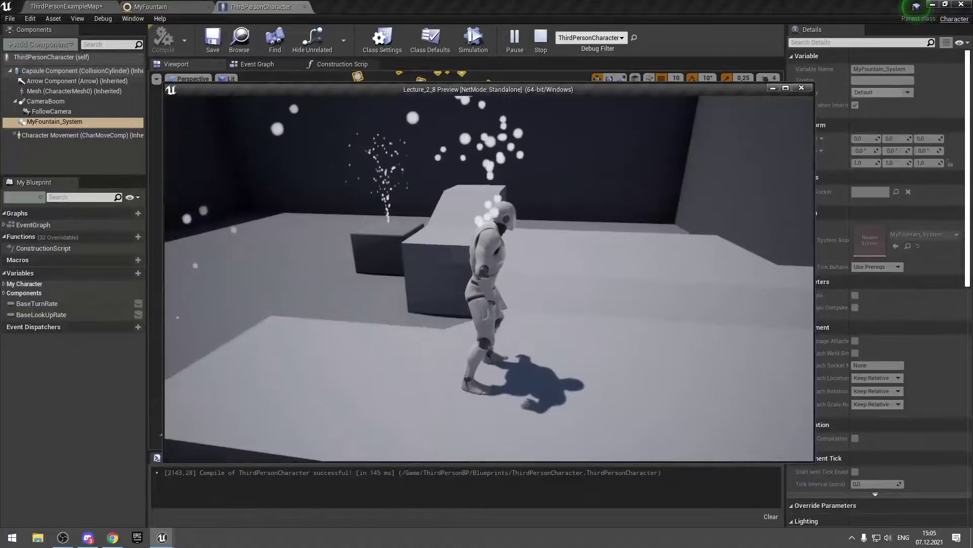
key("Escape")
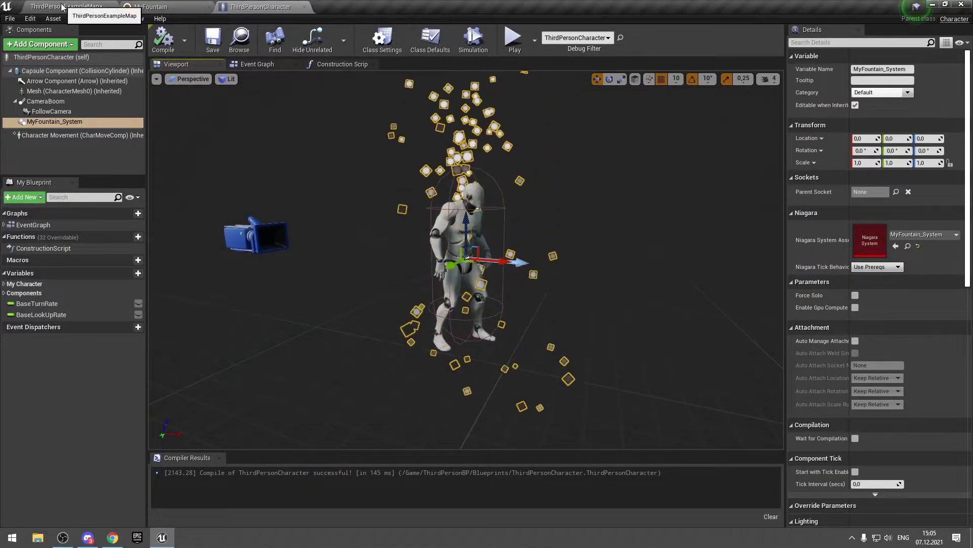
left_click(78, 6)
left_click(92, 378)
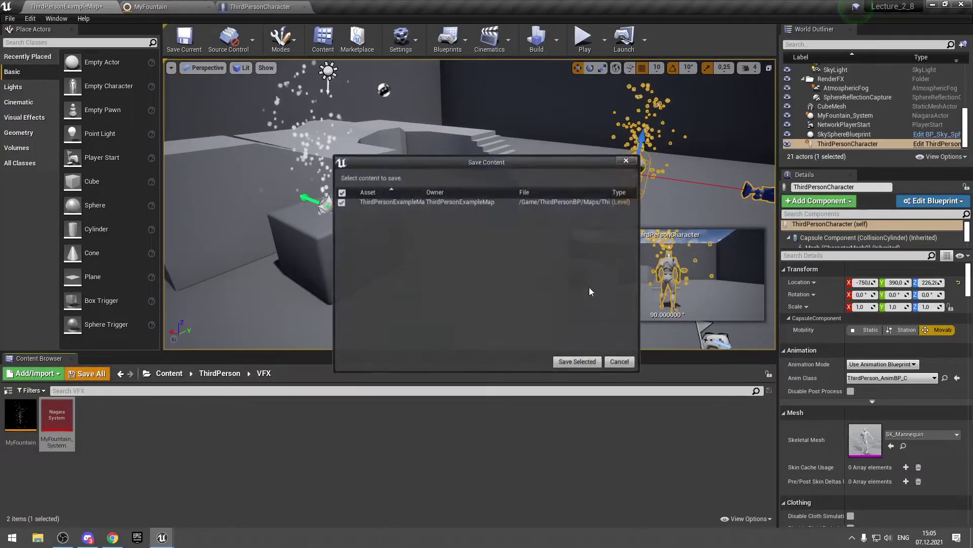
Confirm the level save, reselect ThirdPersonCharacter, and open MyFountain in the Niagara emitter editor.
left_click(558, 359)
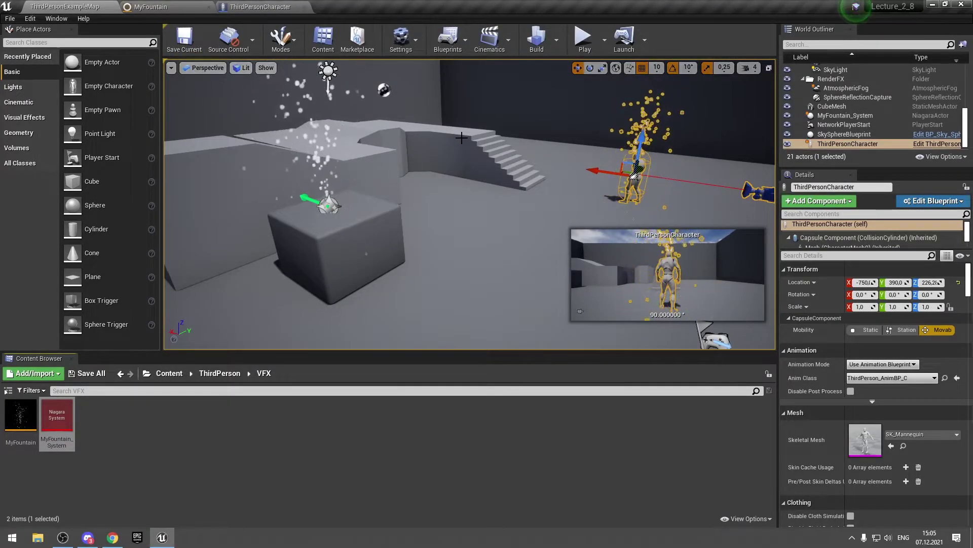
left_click(493, 164)
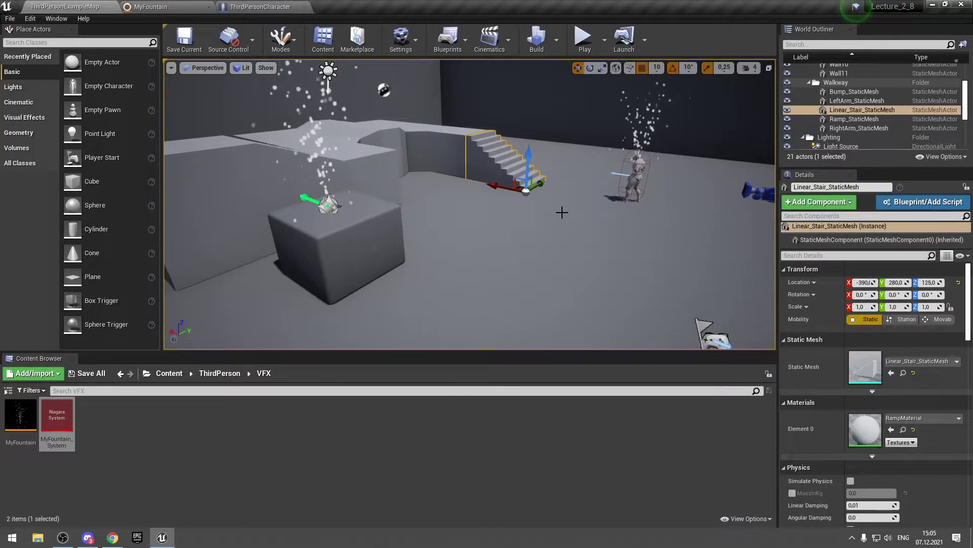
left_click(626, 160)
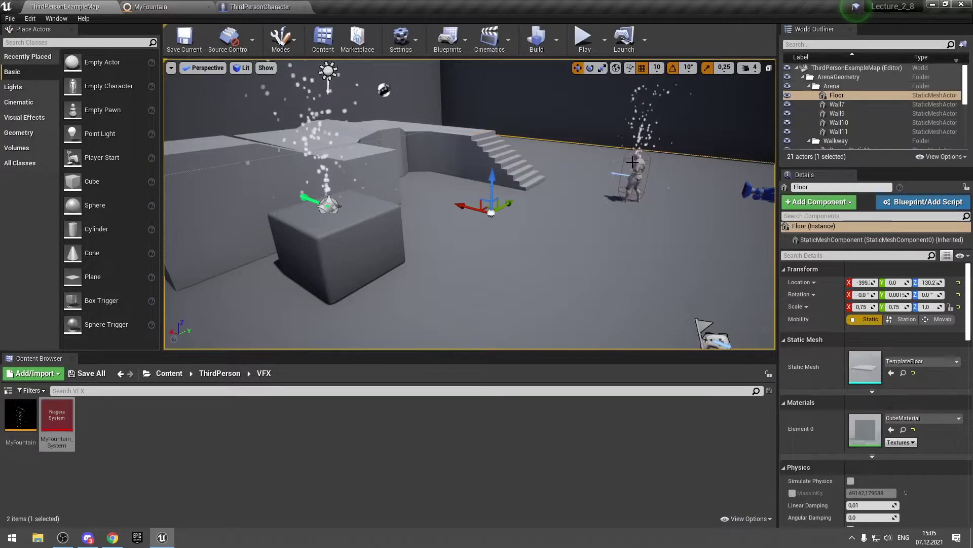
left_click(631, 173)
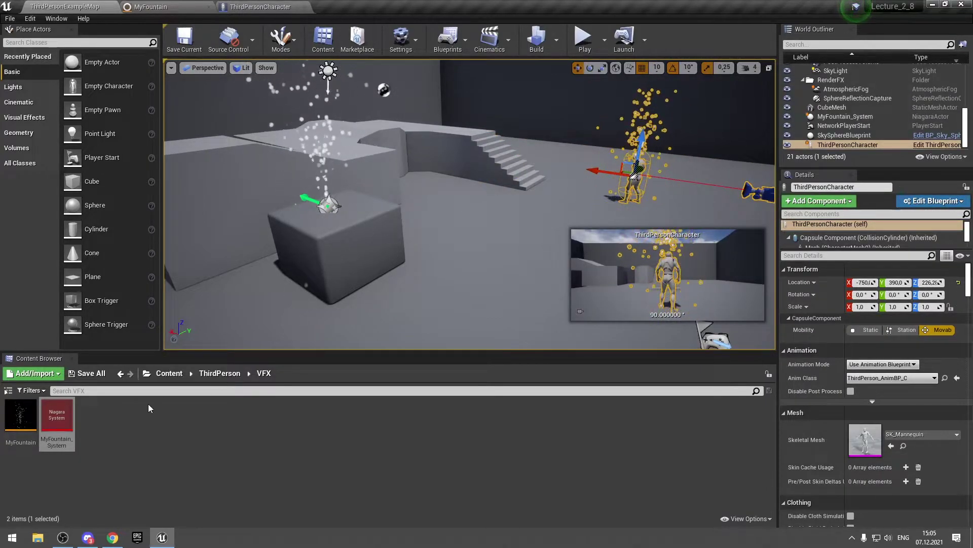
double_click(21, 419)
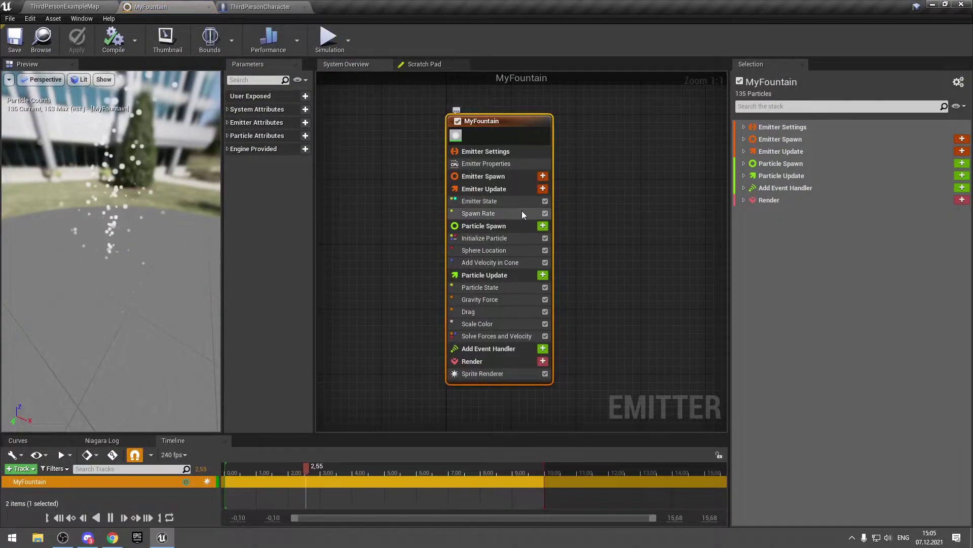
Add Spawn Burst Instantaneous to Emitter Update, delete Spawn Rate, and set Spawn Count to 500.
left_click(522, 212)
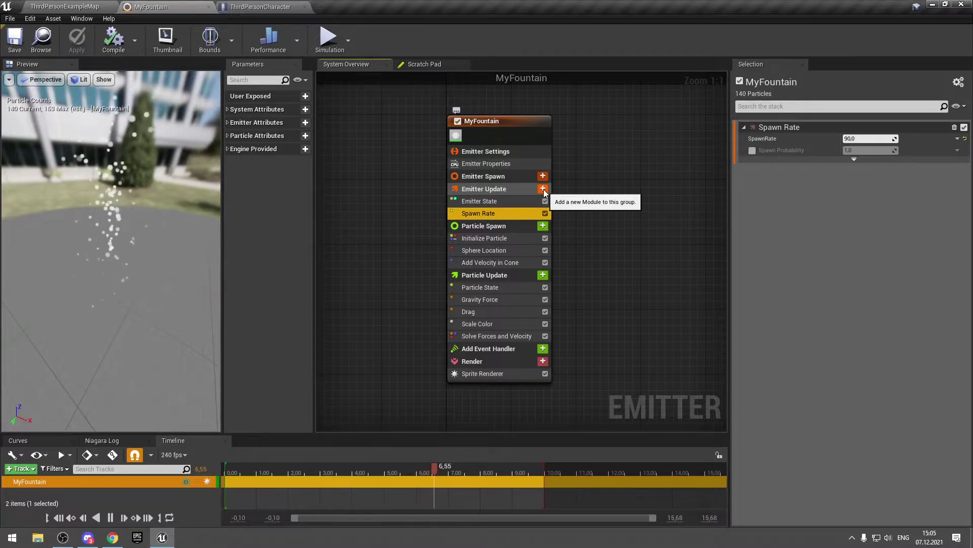
left_click(543, 189)
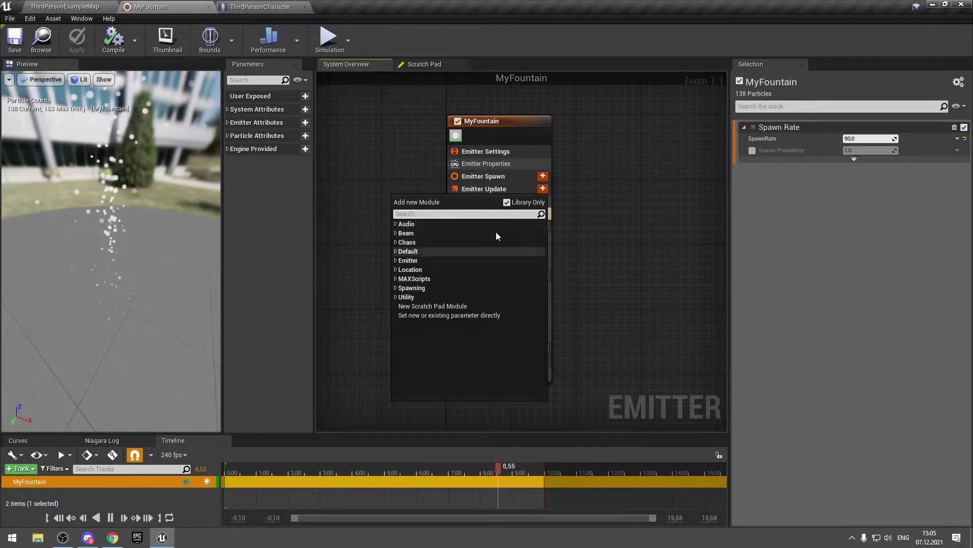
left_click(398, 288)
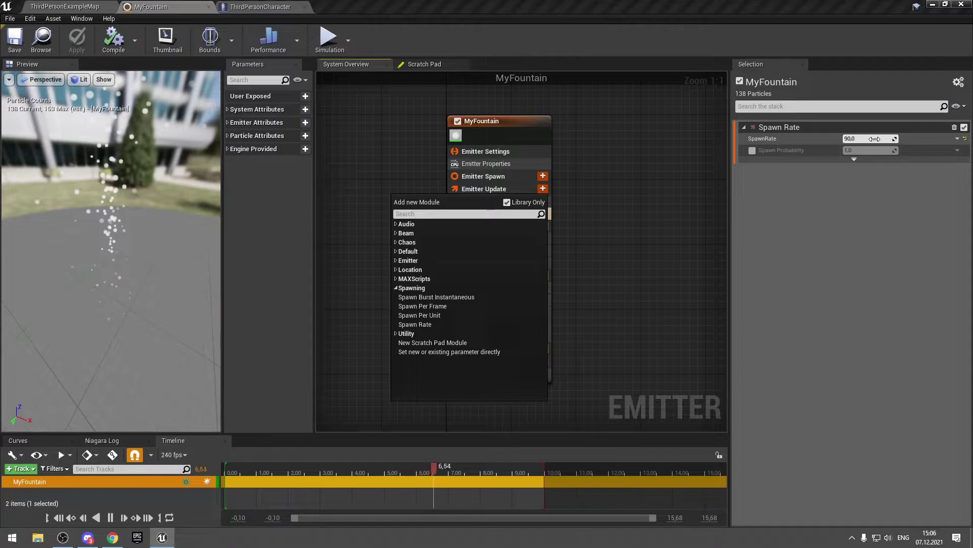
left_click(464, 298)
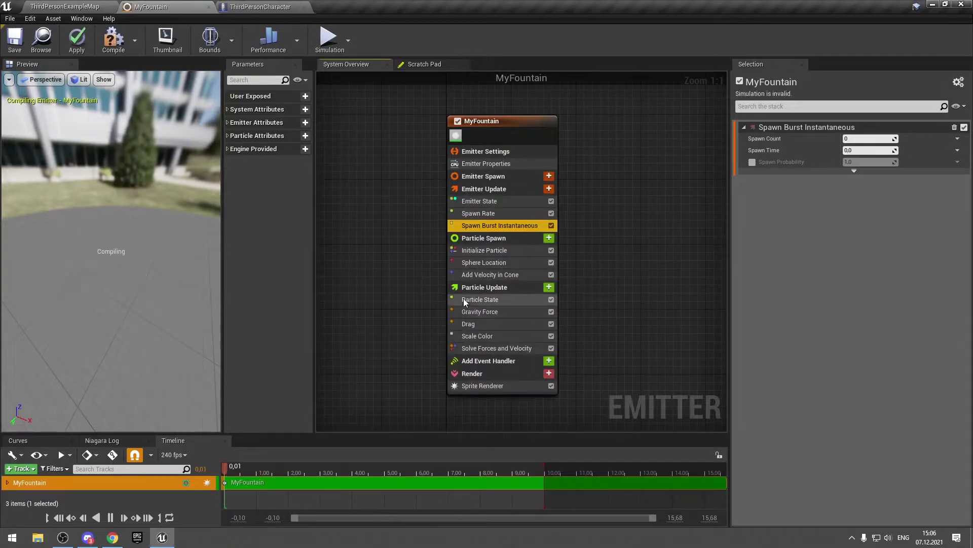
left_click(524, 211)
key("Delete")
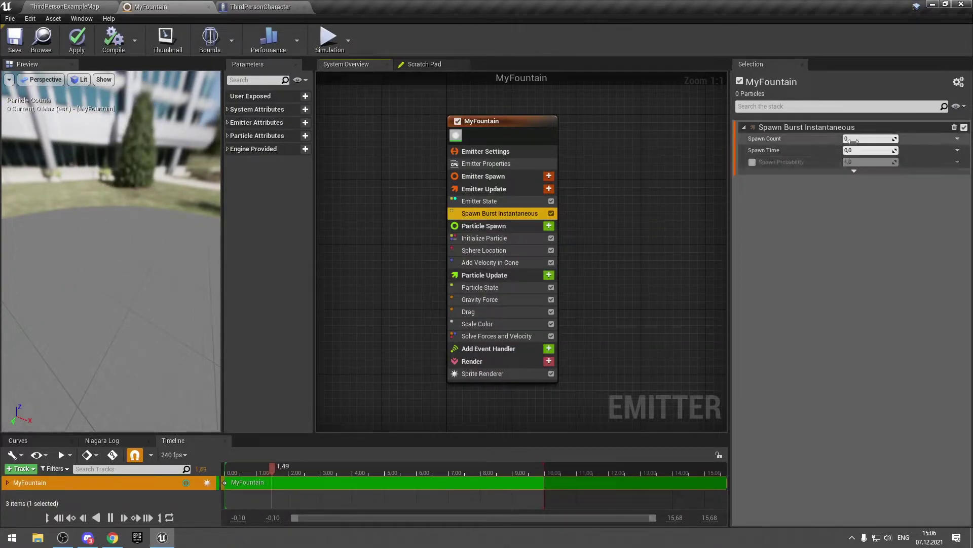
type("500")
key("Return")
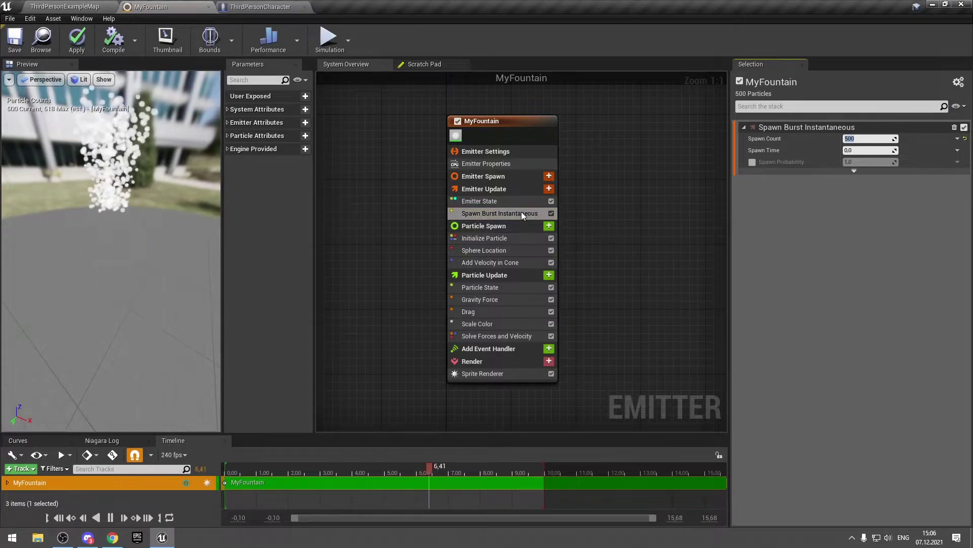
Undo the Spawn Rate deletion, disable Spawn Rate, and set the burst Spawn Count to 500.
scroll(522, 214, "up", 7)
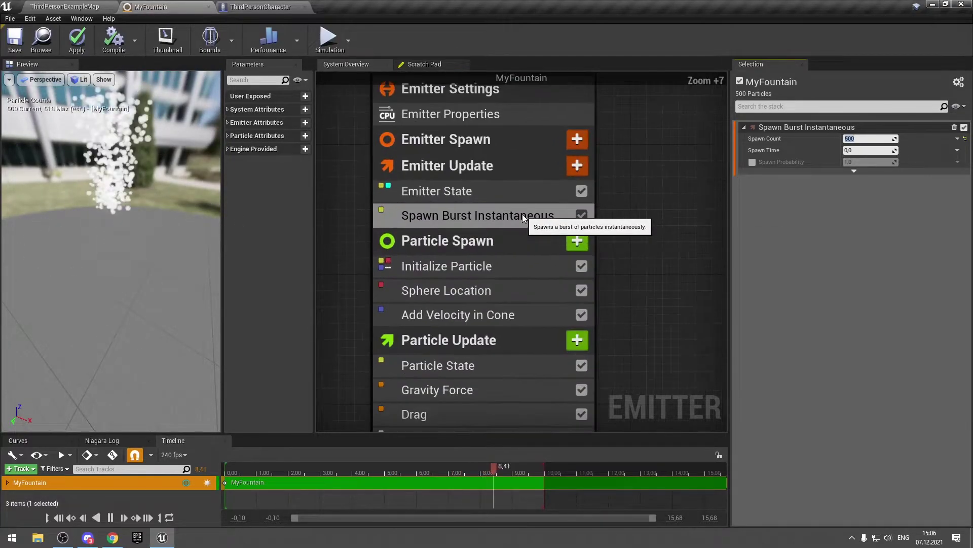
left_click(580, 164)
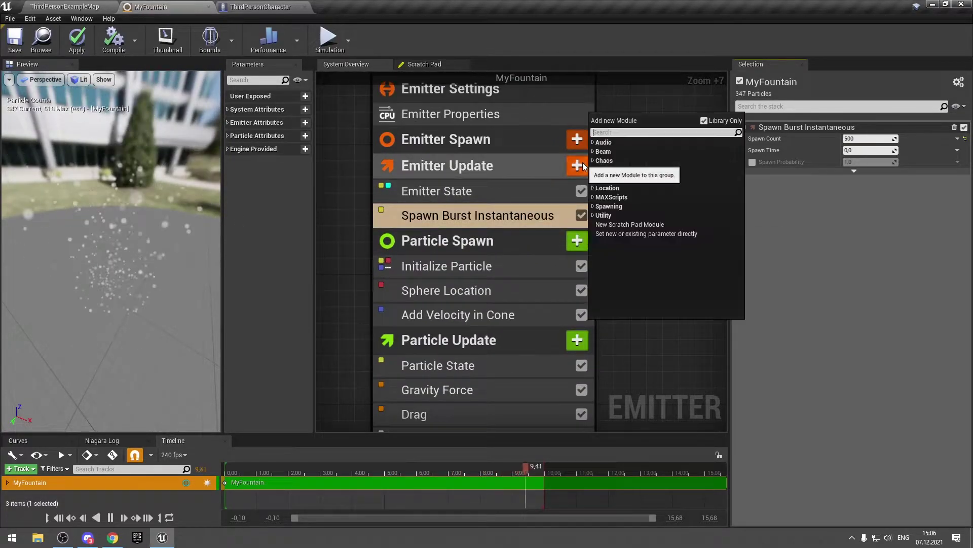
left_click(593, 205)
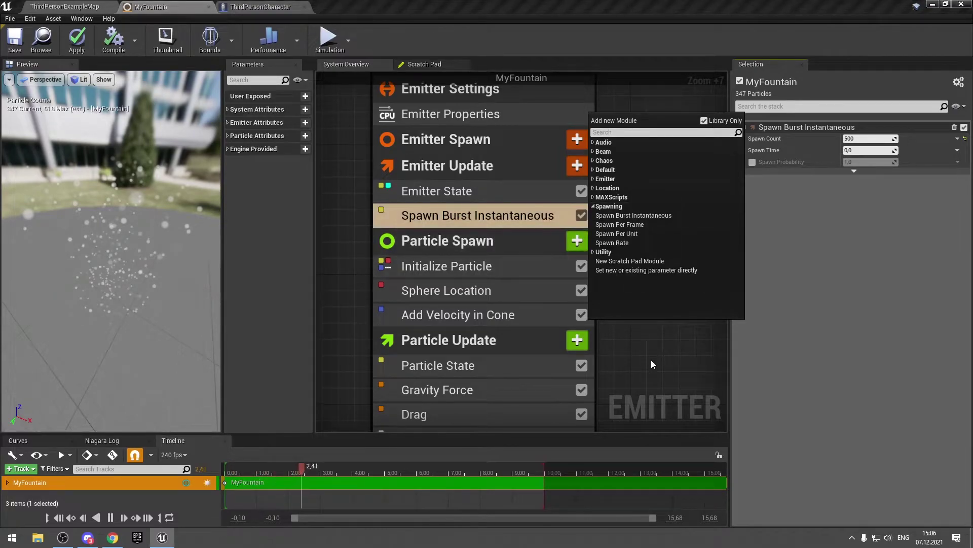
left_click(651, 360)
key("ctrl+z")
left_click(582, 215)
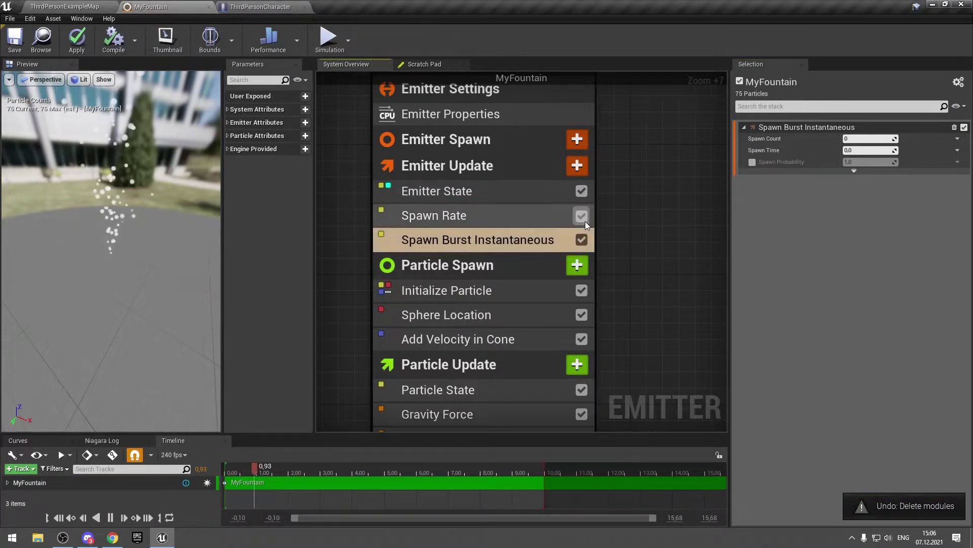
left_click(507, 240)
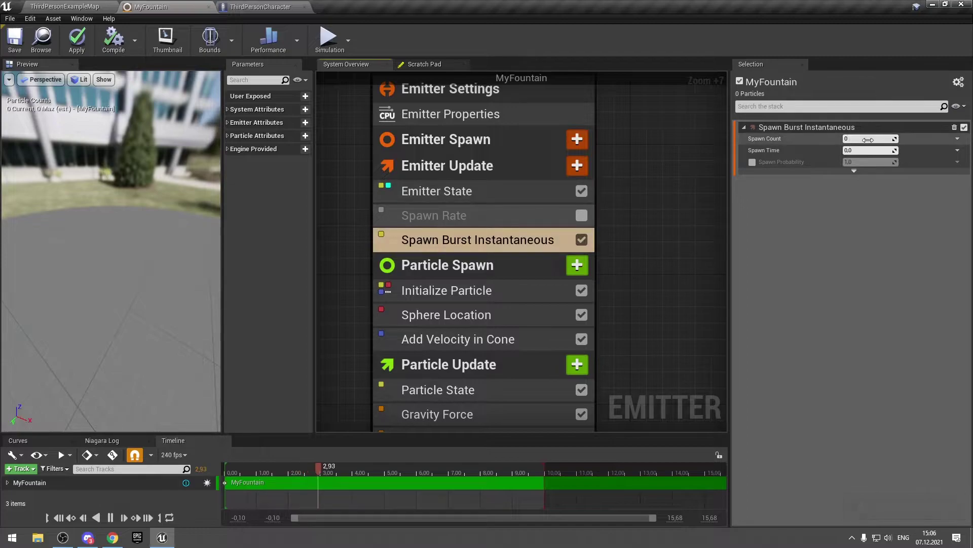
type("500")
key("Return")
Browse the Spawning modules without adding one, then return to the ThirdPersonExampleMap level.
left_click(577, 165)
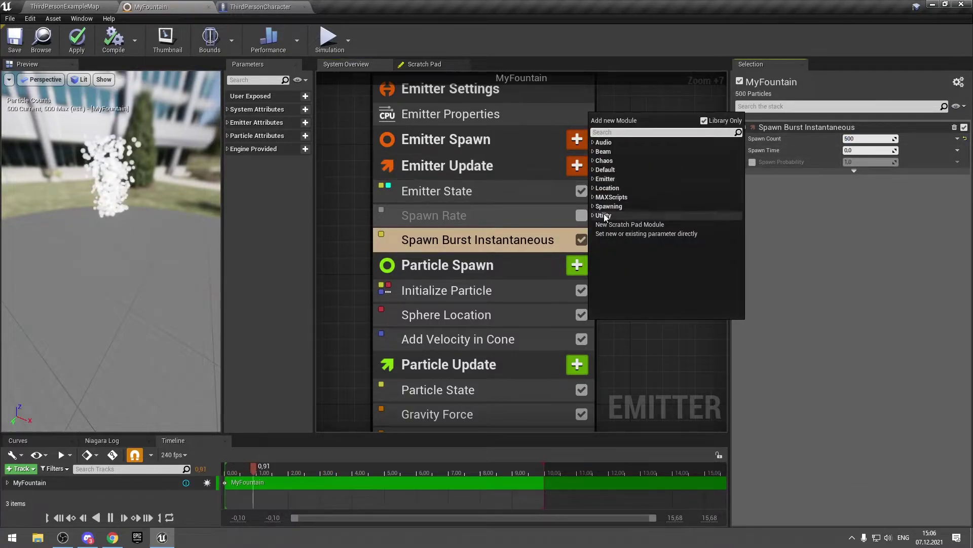
left_click(592, 206)
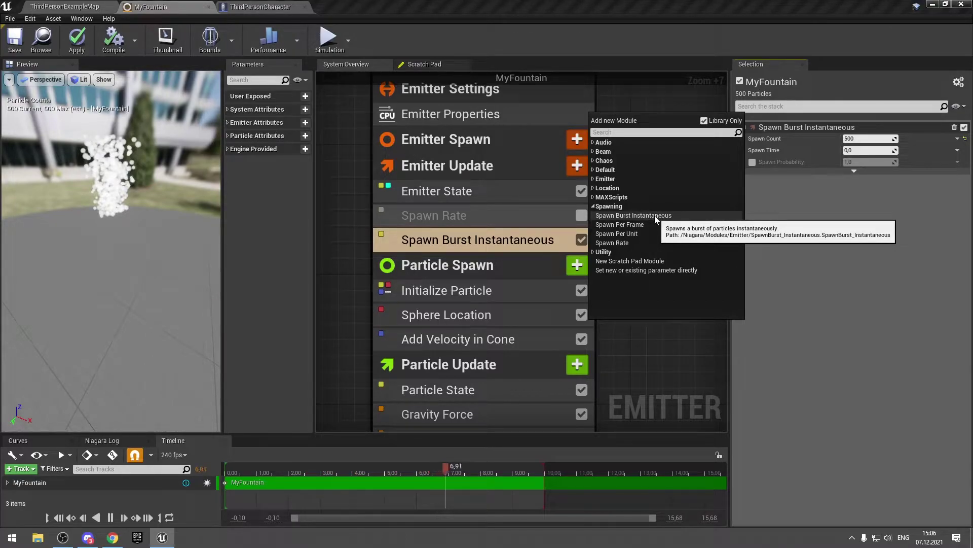
left_click(503, 242)
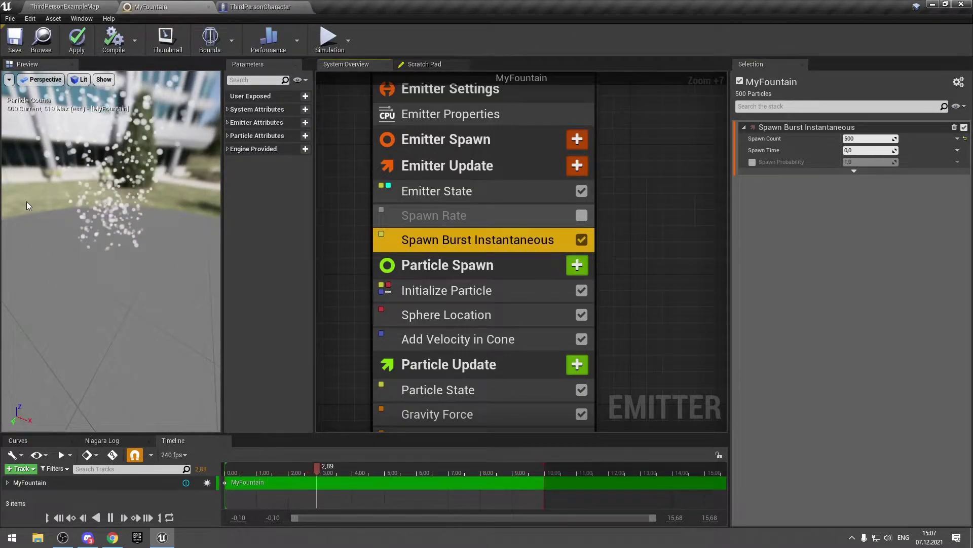
left_click(91, 5)
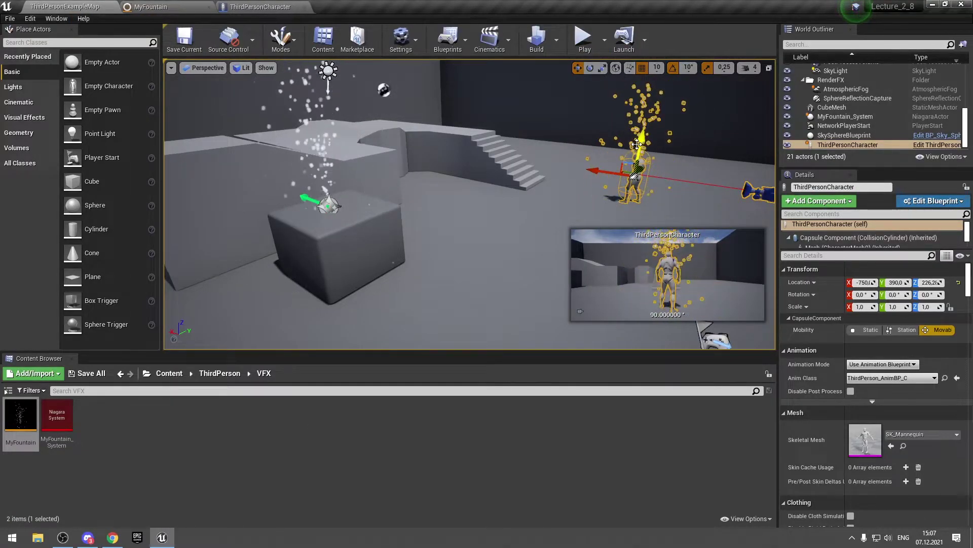
Apply MyFountain's 500-particle burst changes and check the fountain in the level before returning.
left_click(152, 6)
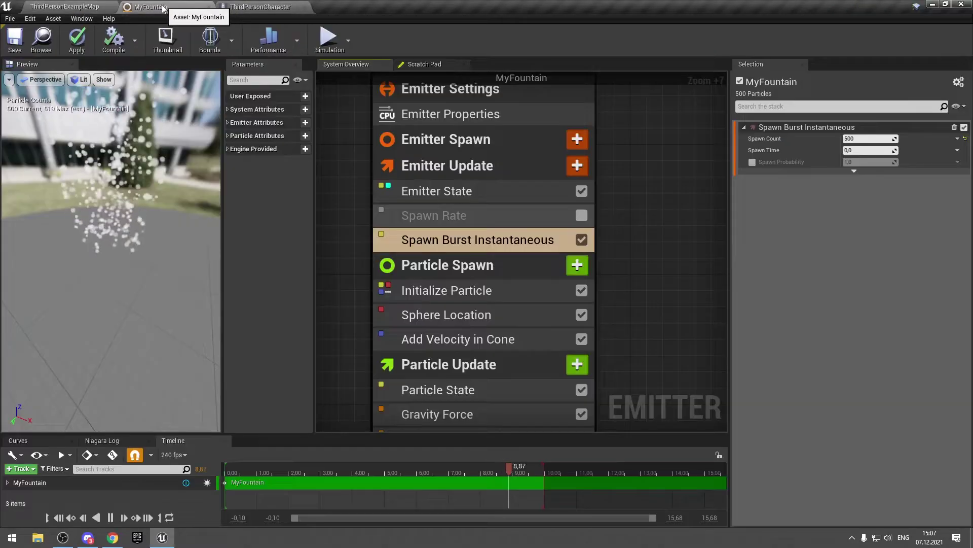
left_click(77, 43)
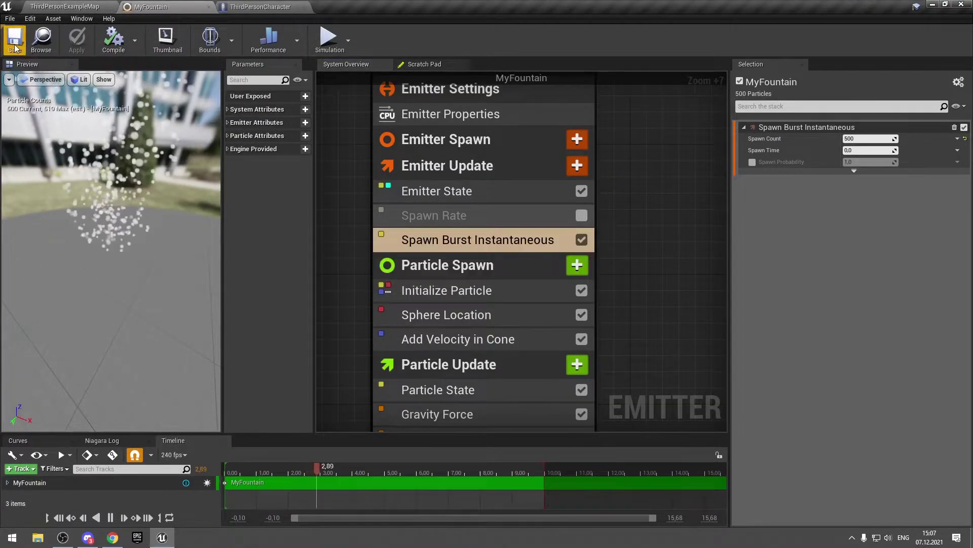
left_click(66, 6)
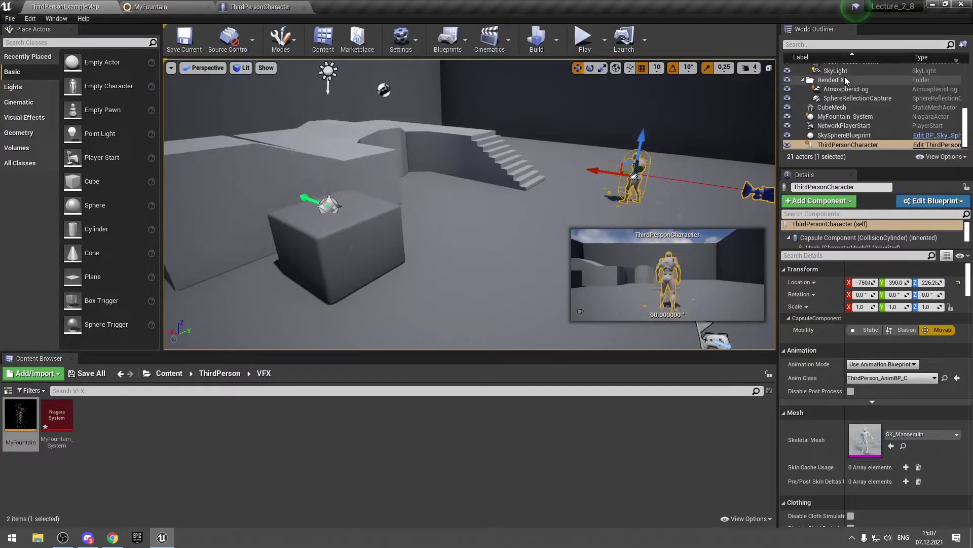
left_click(162, 6)
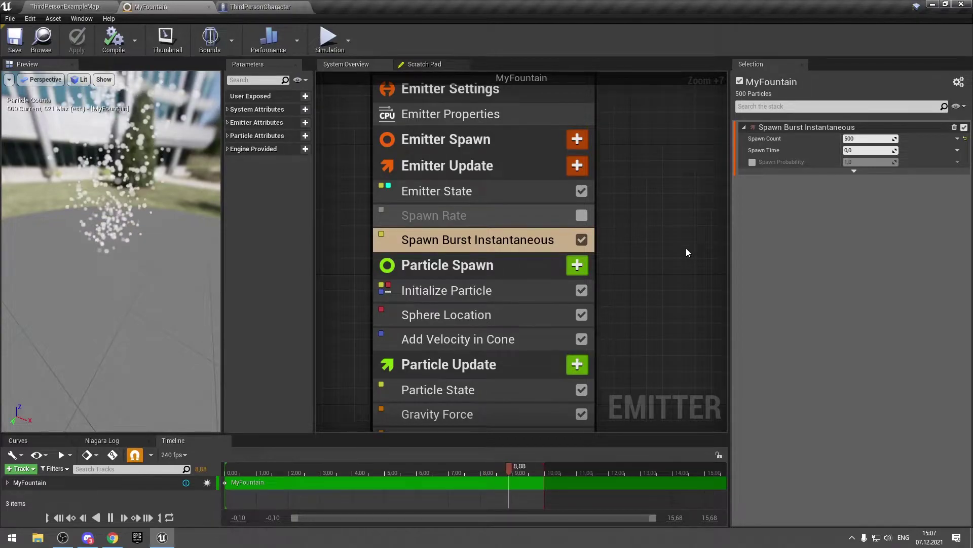
Leave Spawn Rate disabled and disable Spawn Burst Instantaneous so the preview shows 0 particles.
left_click(581, 216)
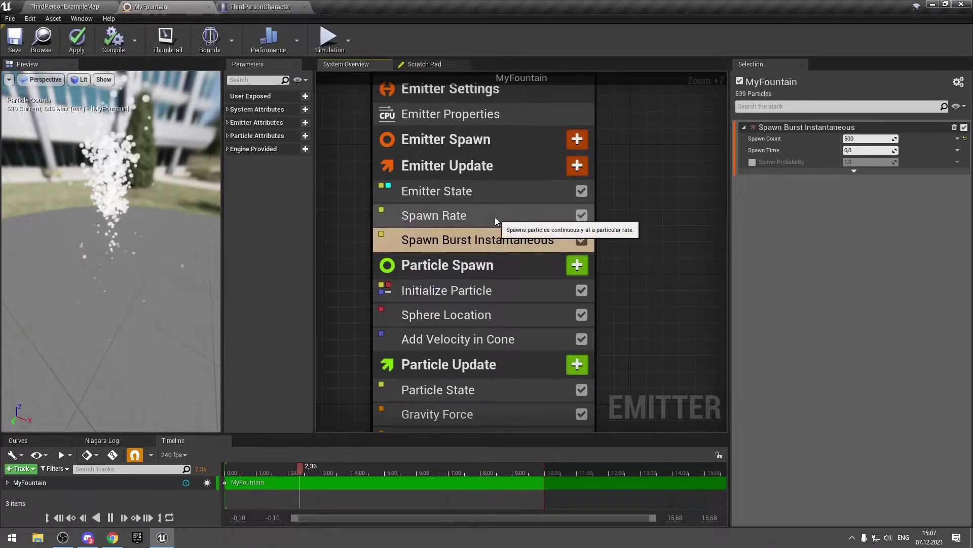
left_click(447, 221)
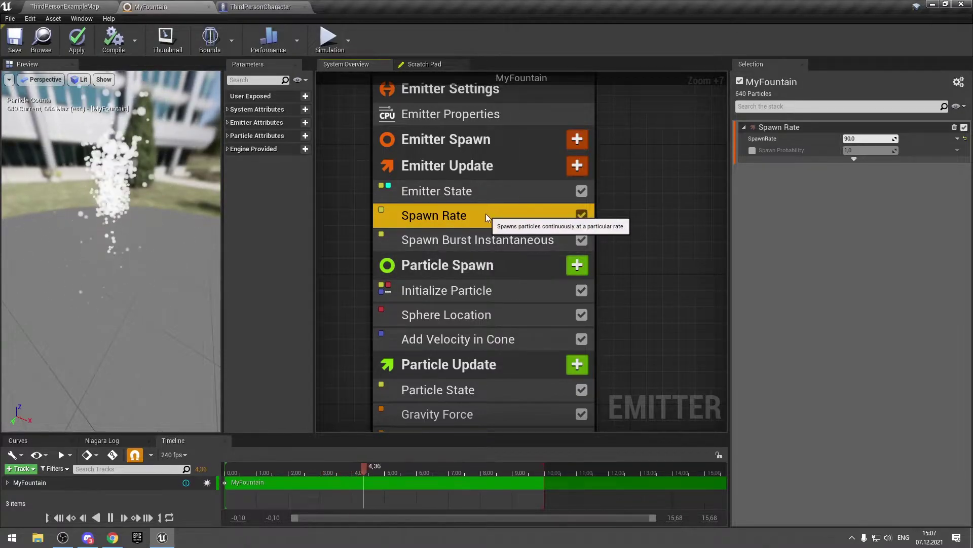
left_click(581, 217)
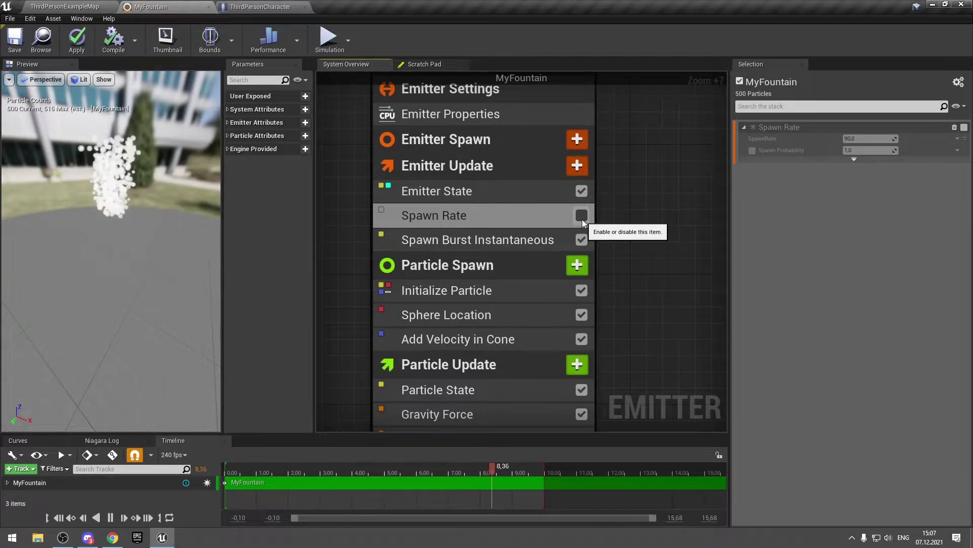
left_click(503, 191)
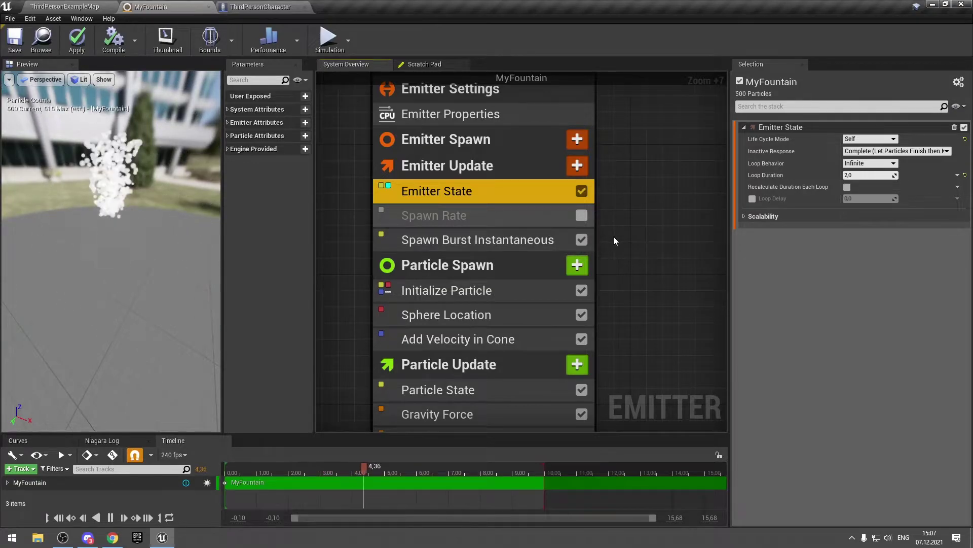
left_click(551, 239)
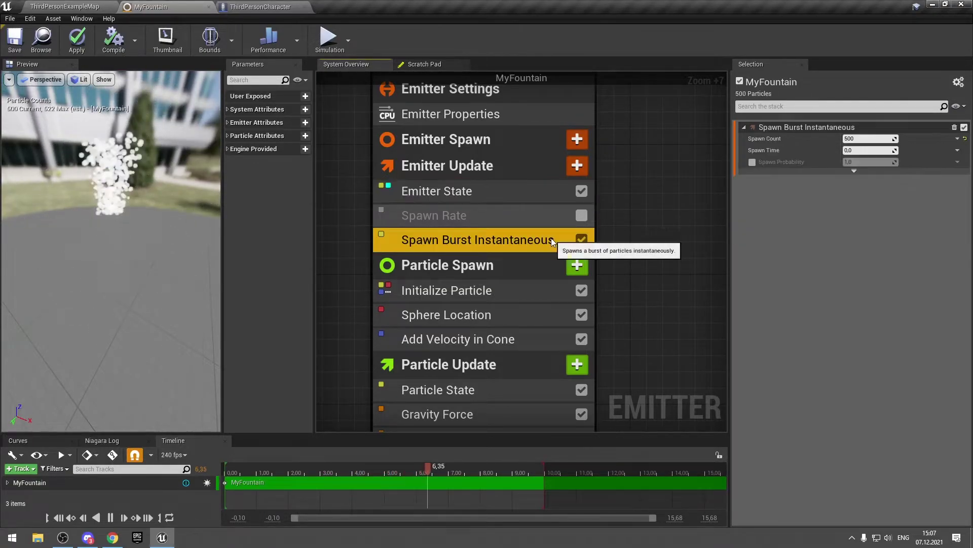
left_click(582, 239)
left_click(577, 166)
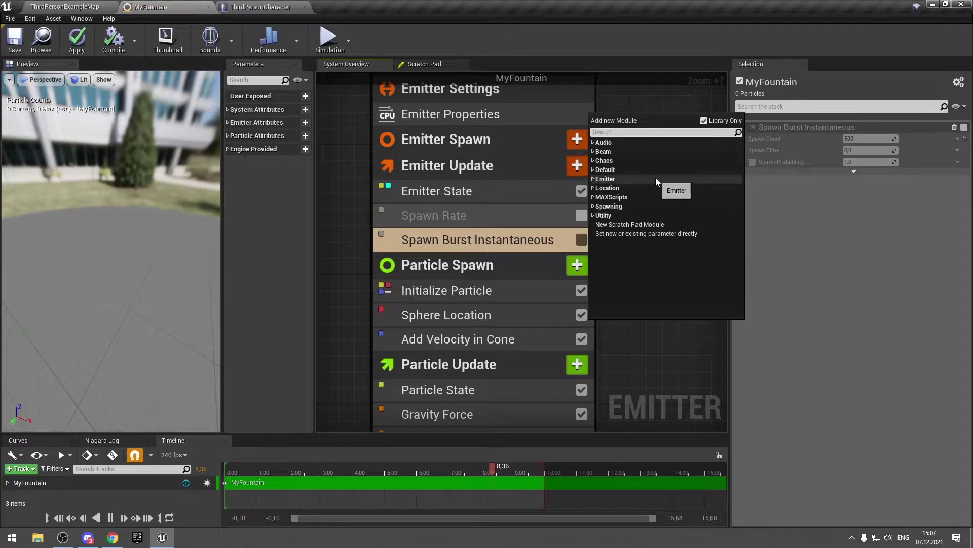
Add a Spawn Per Unit module (1.0) to Emitter Update, apply it, and play ThirdPersonExampleMap.
type("spawn")
key("Up")
key("Return")
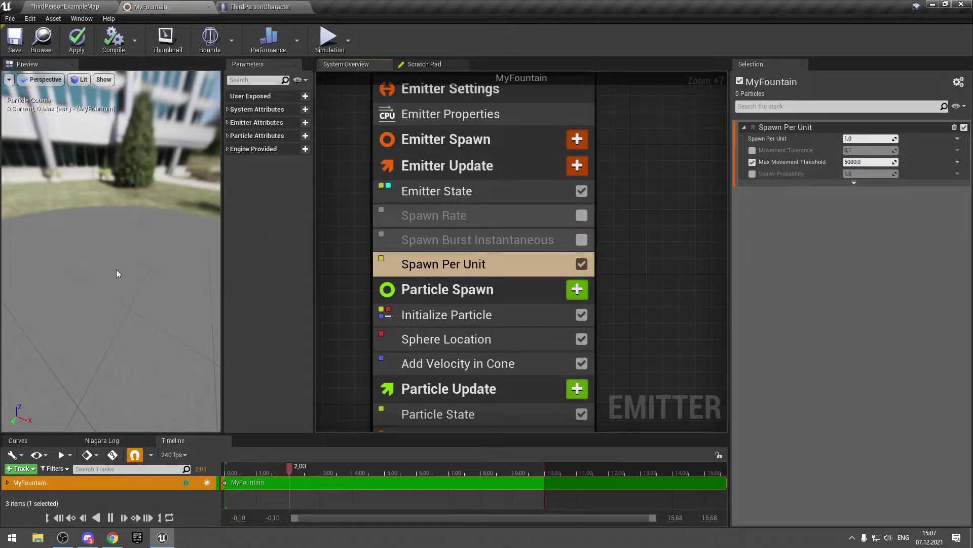
left_click(77, 38)
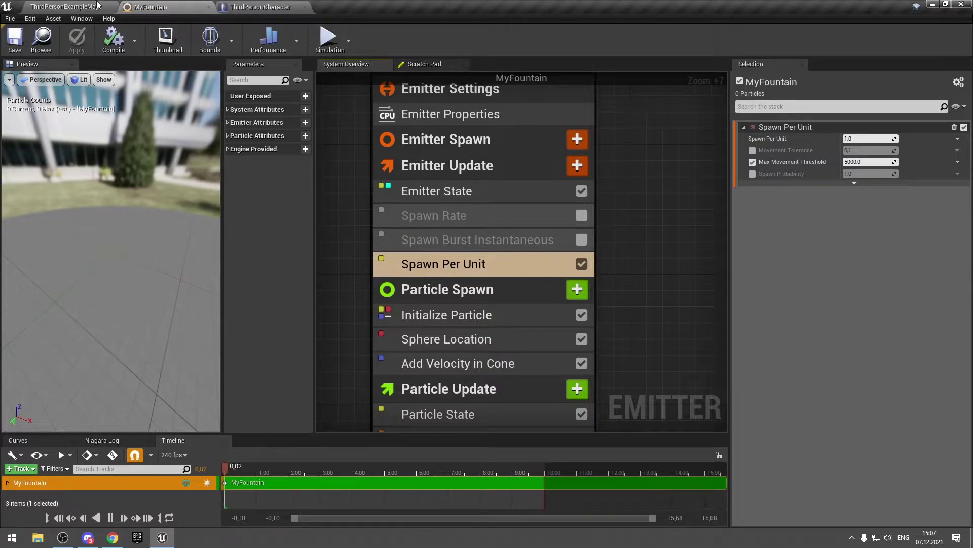
left_click(98, 5)
left_click(581, 37)
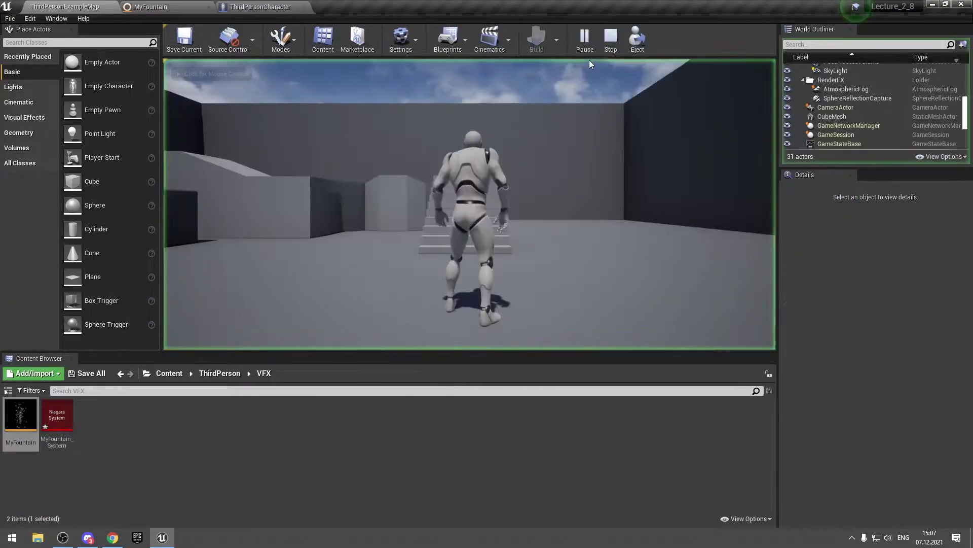
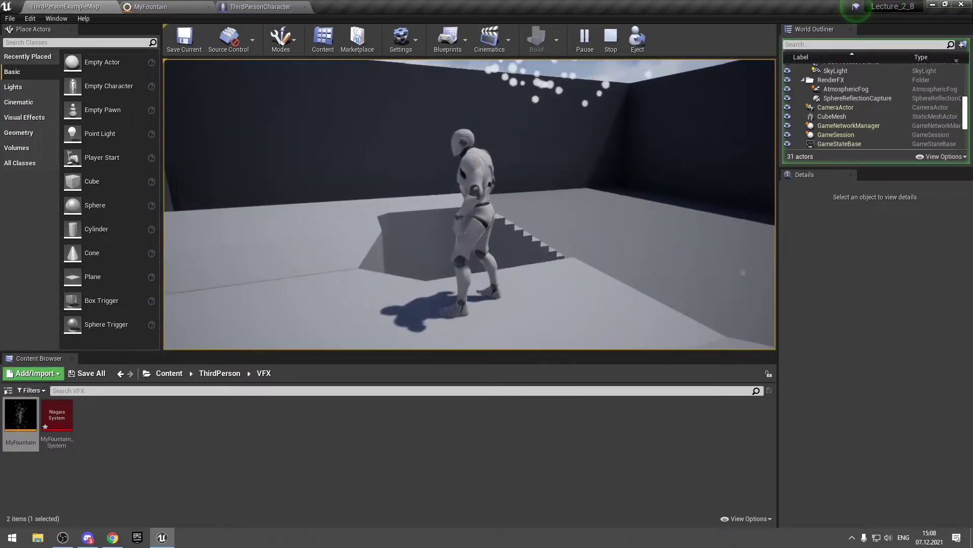
End the play session and browse Emitter Update's Spawning modules in MyFountain without adding any.
key("Escape")
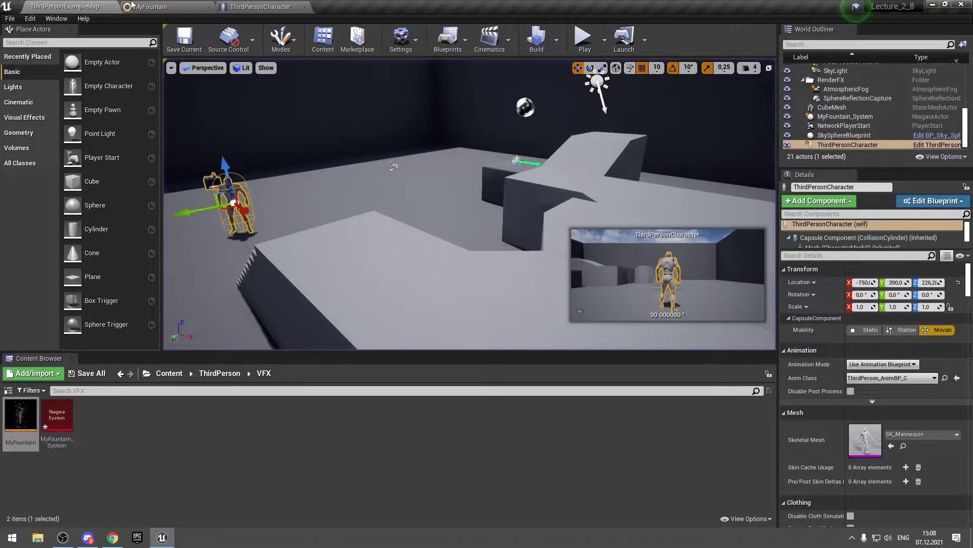
left_click(131, 5)
left_click(577, 166)
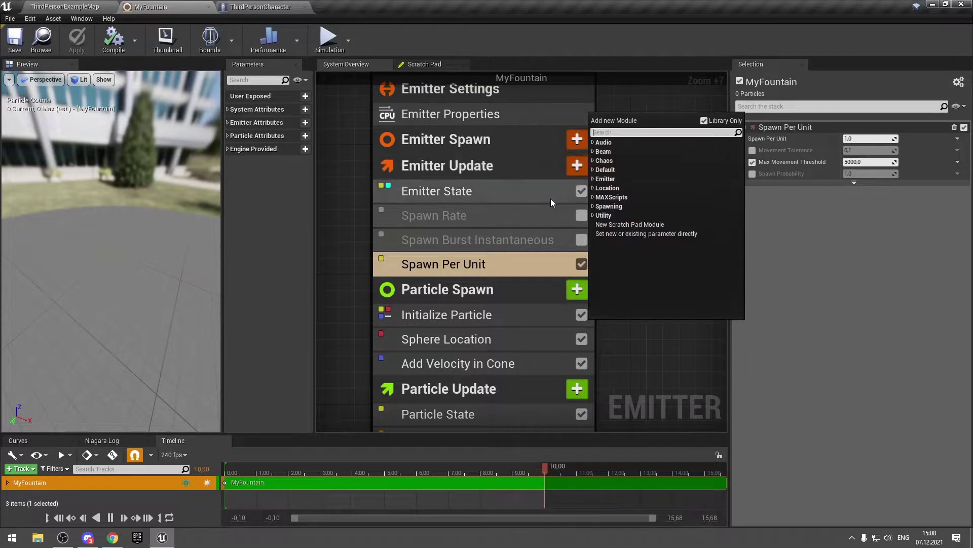
left_click(592, 205)
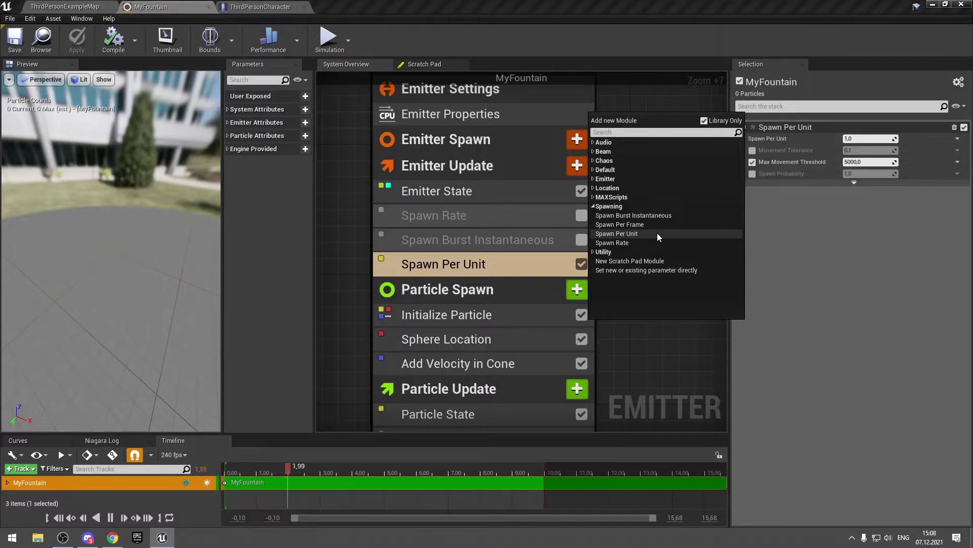
left_click(793, 257)
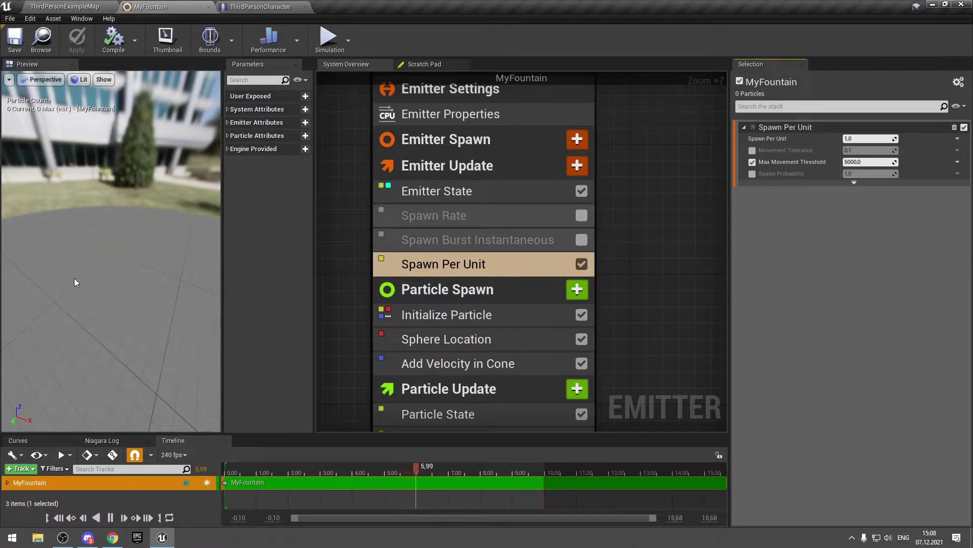
Search the Emitter Update module list for 'spawn' and close it without adding anything.
left_click(574, 163)
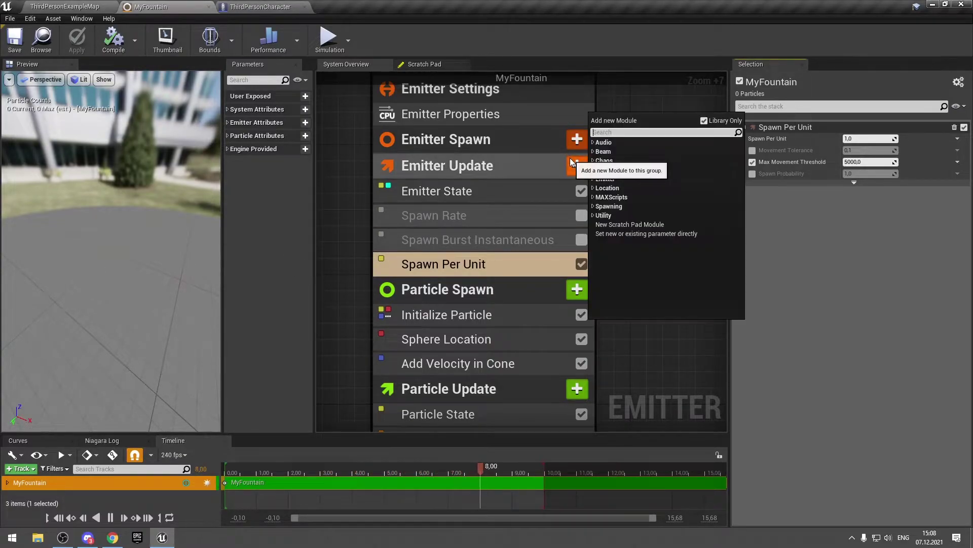
type("spawn")
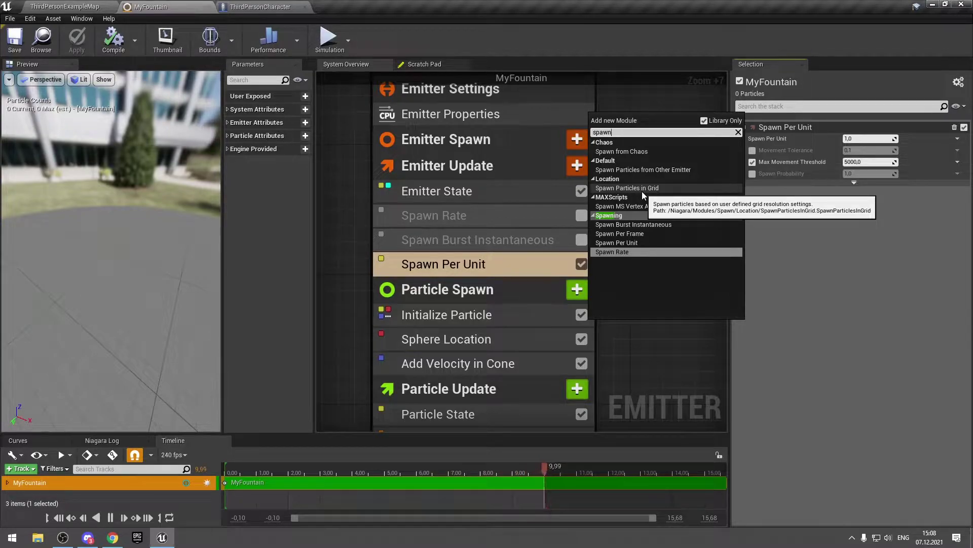
left_click(519, 264)
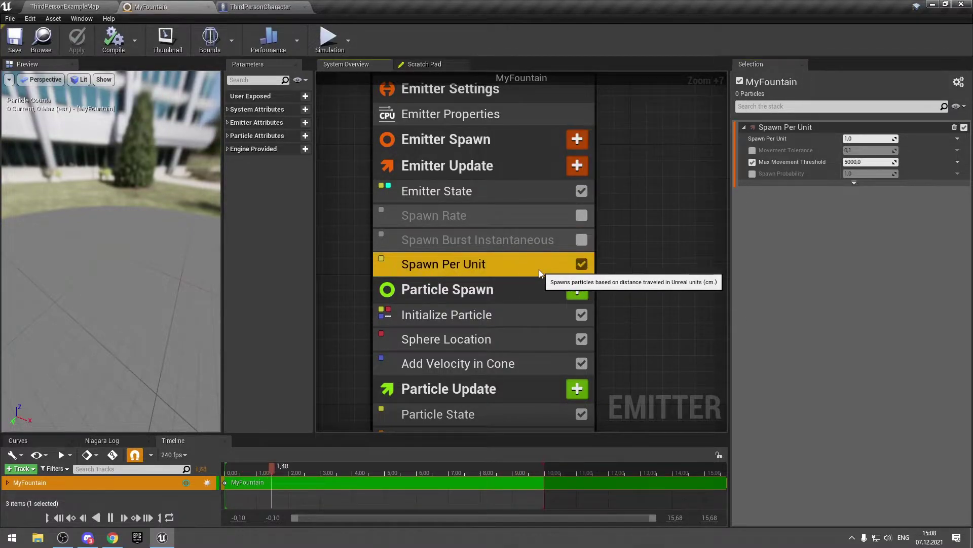
Replace Spawn Per Unit with Spawn Rate and apply the emitter changes.
left_click(585, 265)
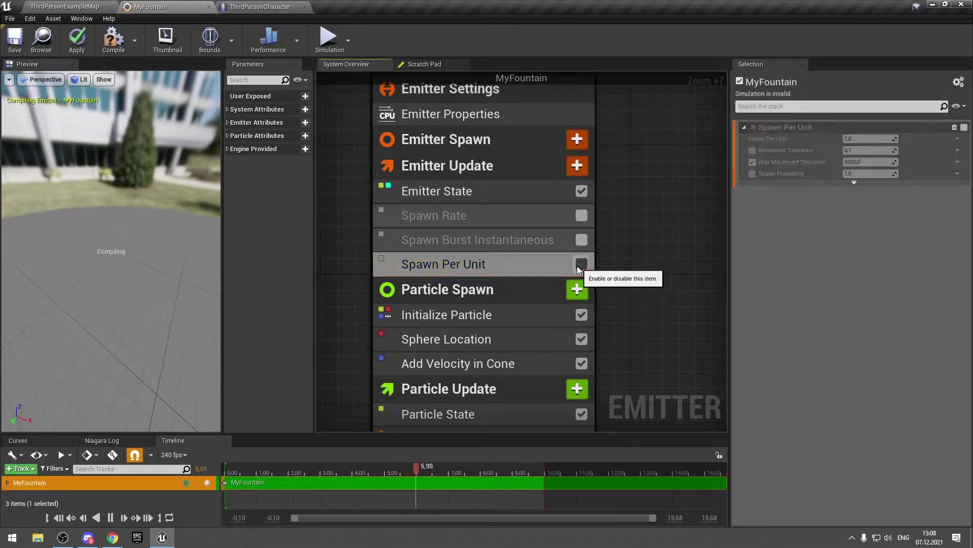
left_click(584, 214)
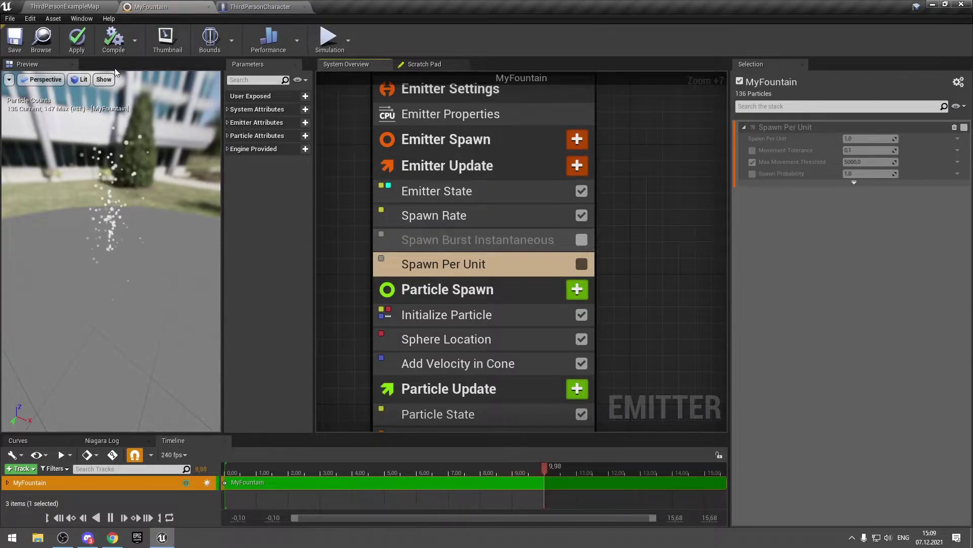
left_click(71, 43)
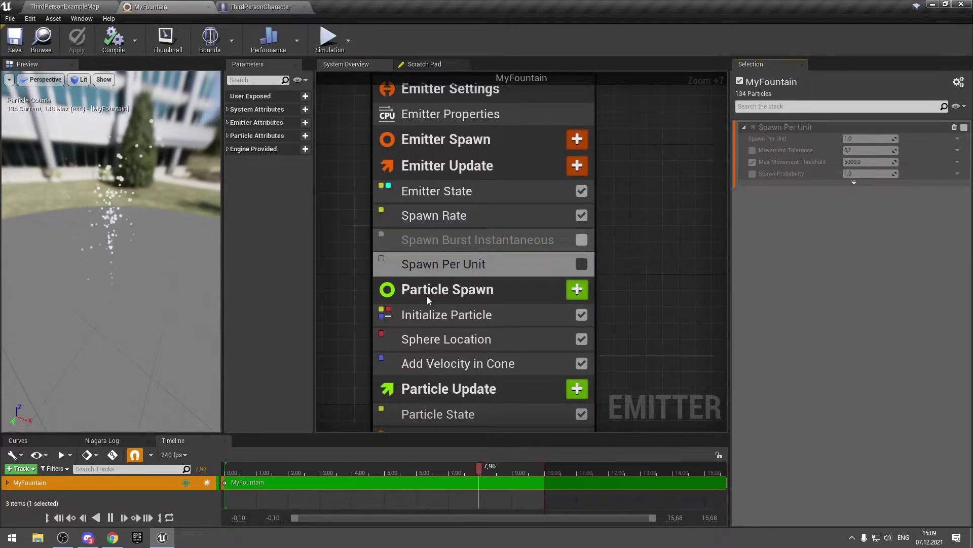
Set the Sphere Location radius to 50.
scroll(121, 264, "up", 5)
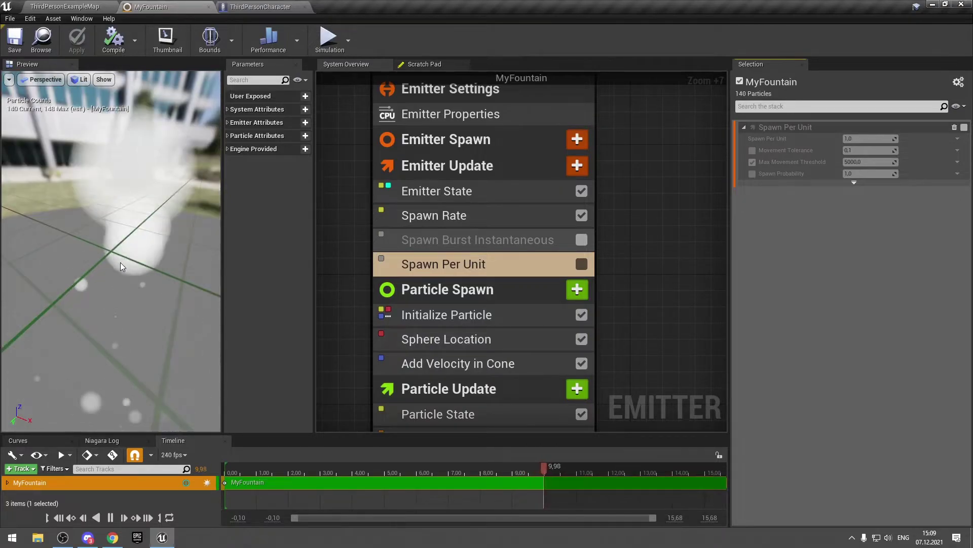
scroll(120, 263, "down", 5)
left_click(444, 338)
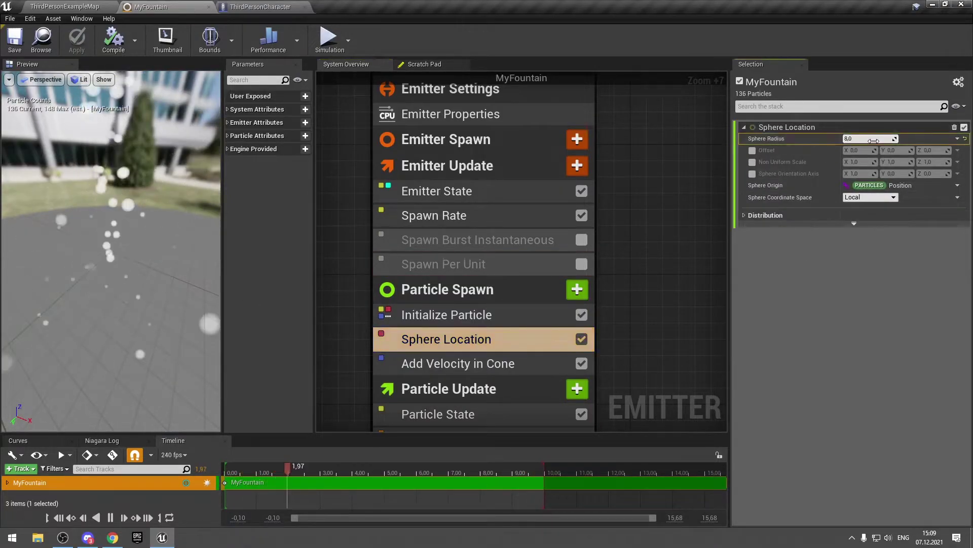
type("50")
key("Return")
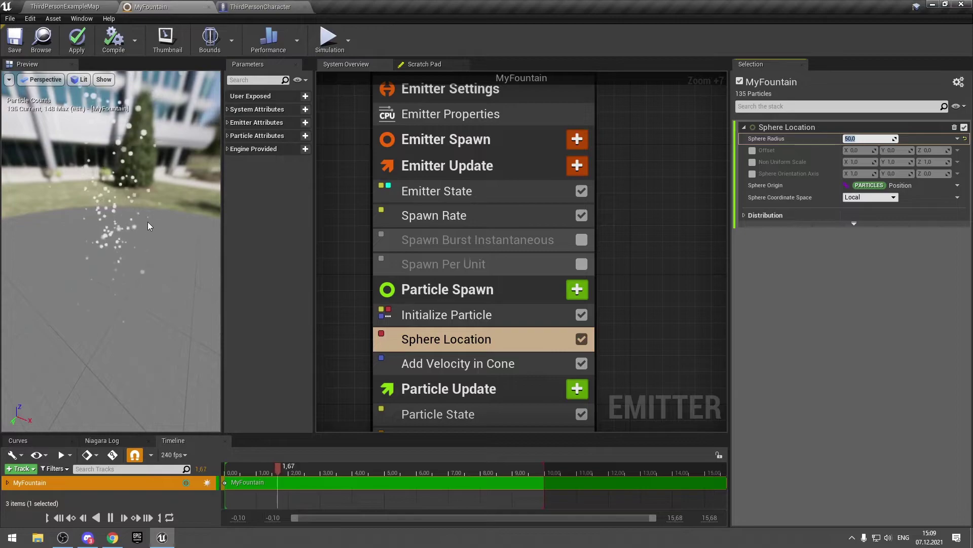
Disable the Add Velocity in Cone, Gravity Force and Drag modules and check the preview.
left_click(583, 364)
scroll(589, 366, "down", 6)
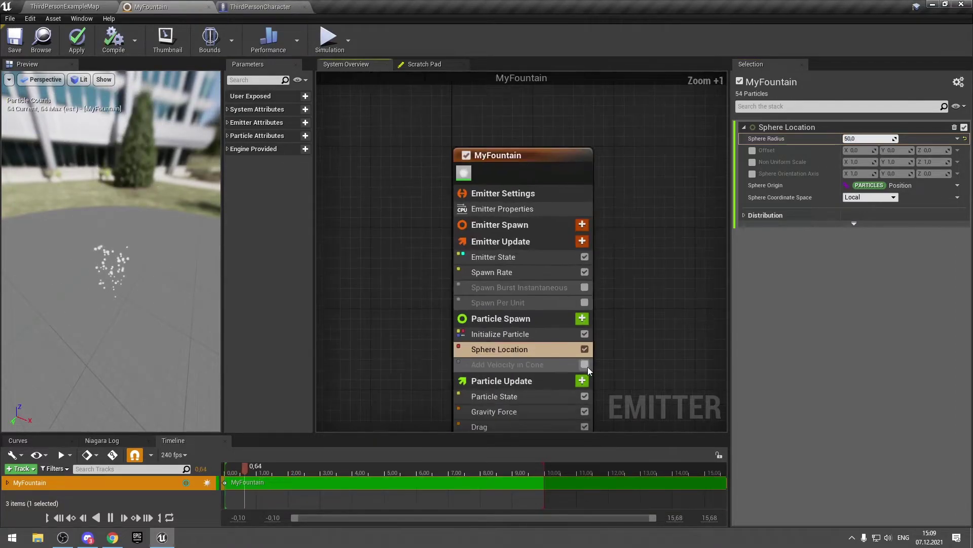
scroll(588, 367, "down", 1)
left_click(581, 402)
scroll(136, 273, "up", 3)
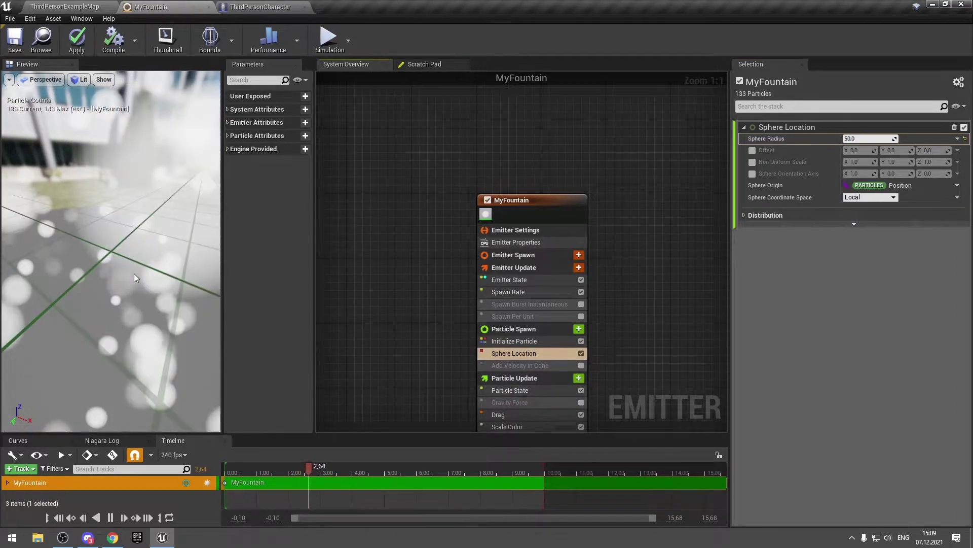
scroll(134, 273, "down", 3)
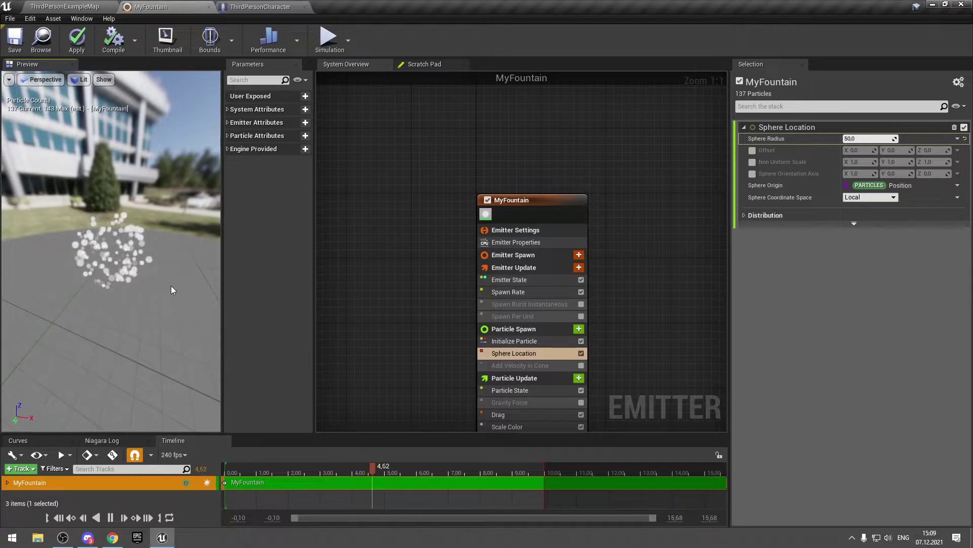
right_click_drag(616, 357, 603, 309)
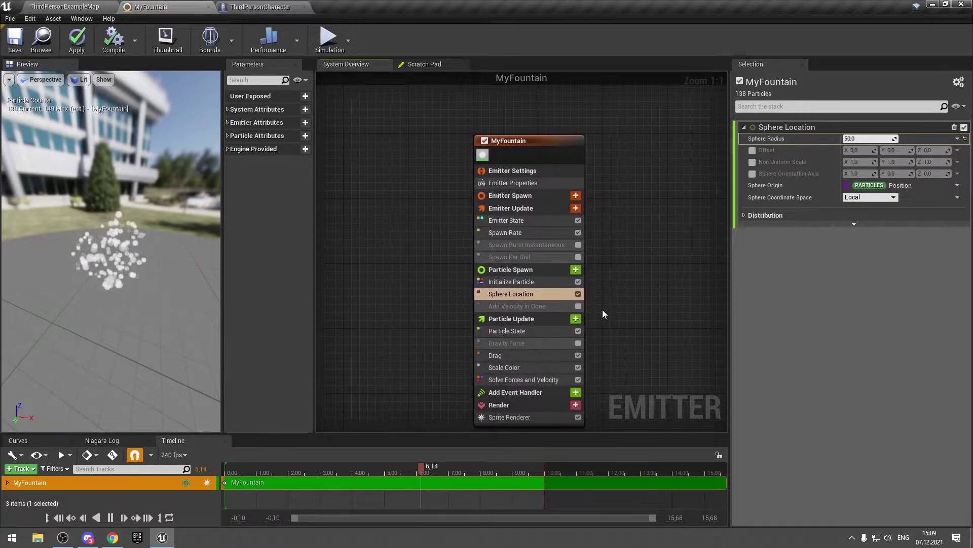
left_click(578, 354)
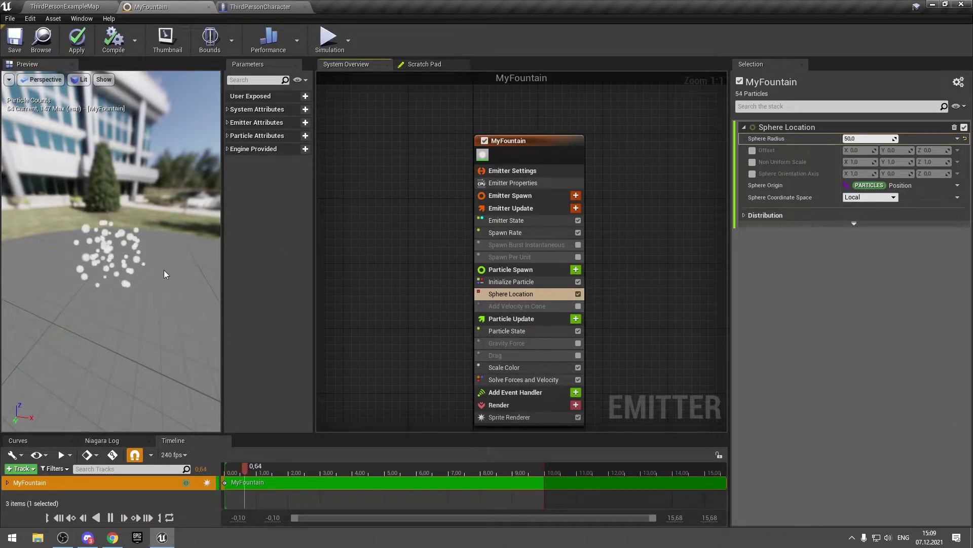
left_click_drag(65, 247, 158, 266)
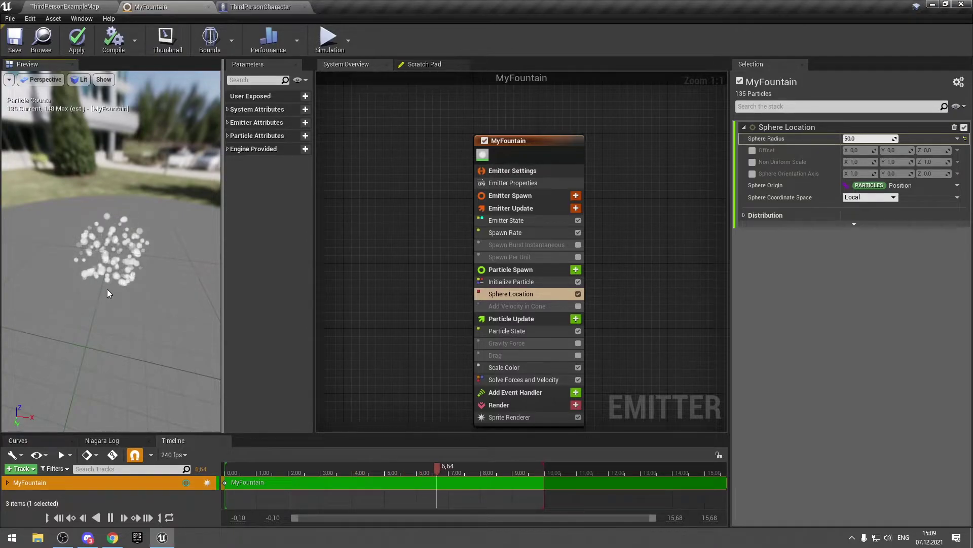
left_click_drag(87, 245, 121, 244)
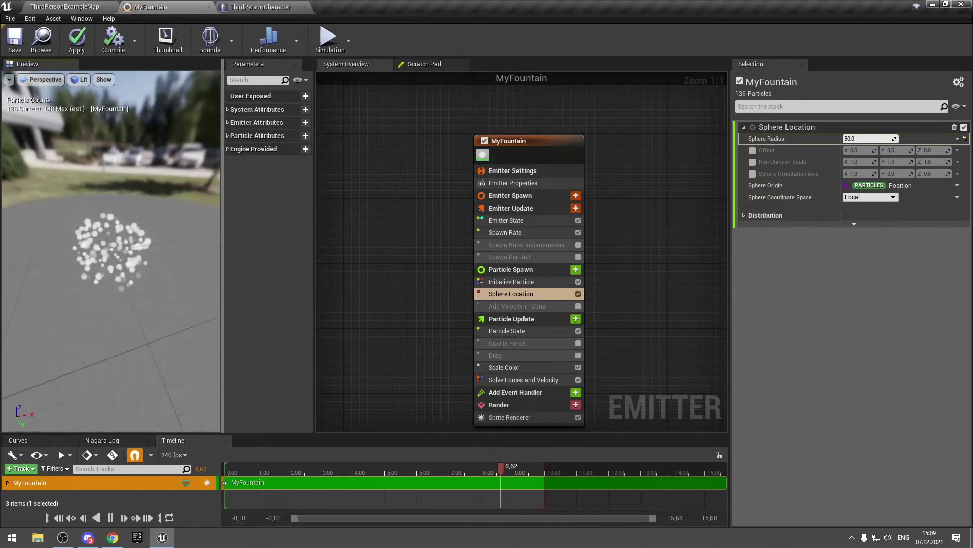
Raise the Spawn Rate value to 500.
left_click(538, 235)
left_click(869, 138)
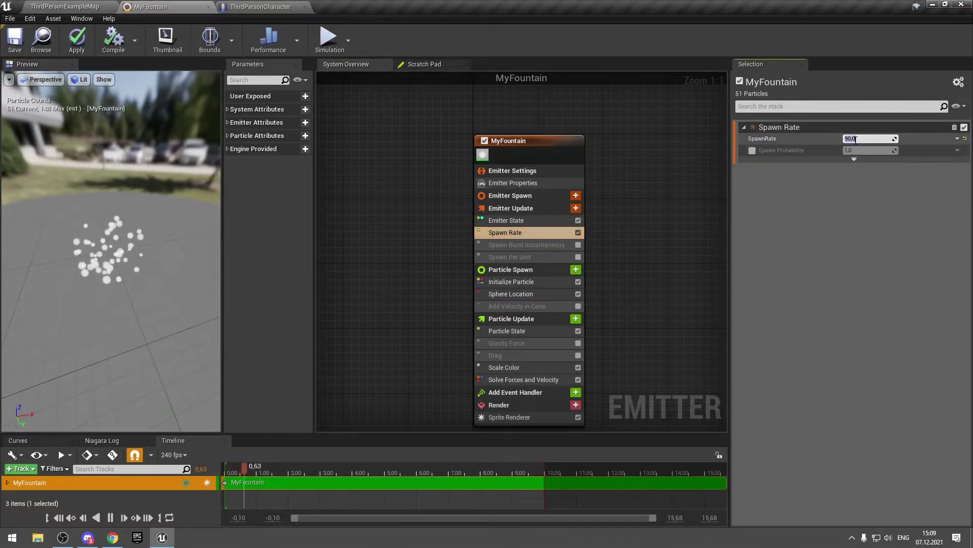
type("500")
key("Return")
Search the Particle Spawn module list for 'location'.
mouse_move(163, 283)
left_mouse_down()
mouse_move(122, 283)
mouse_move(148, 287)
left_mouse_up()
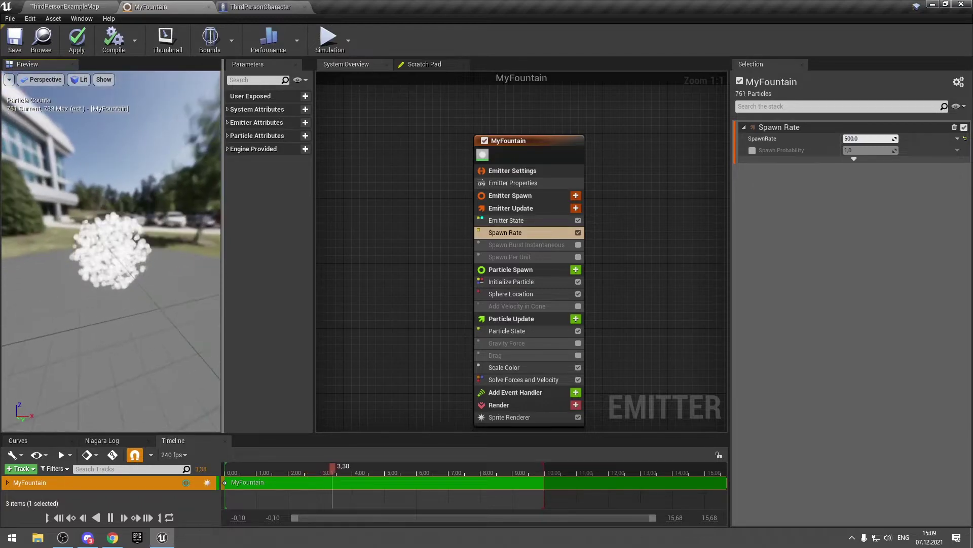
left_click(576, 269)
type("location")
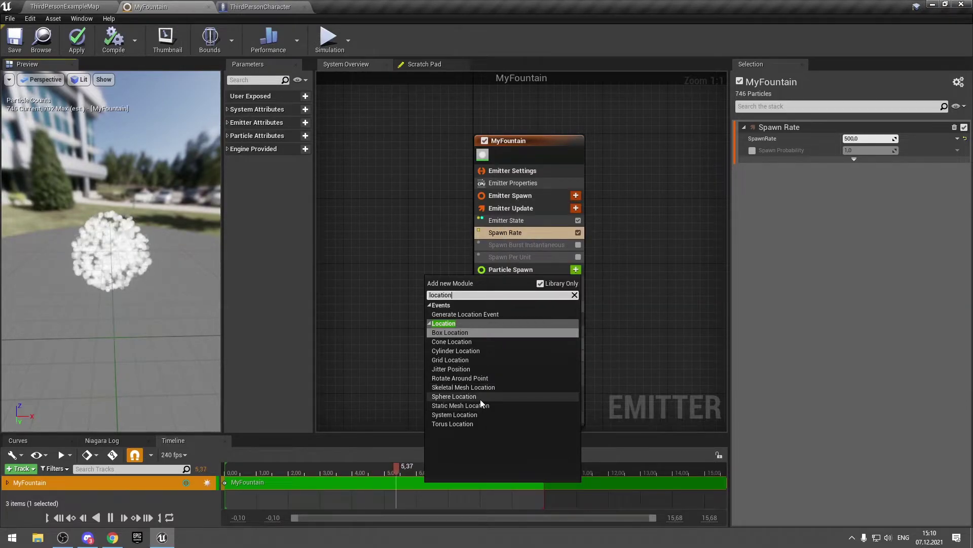
Add a Torus Location module to Particle Spawn with Large Radius 250.
left_click(517, 424)
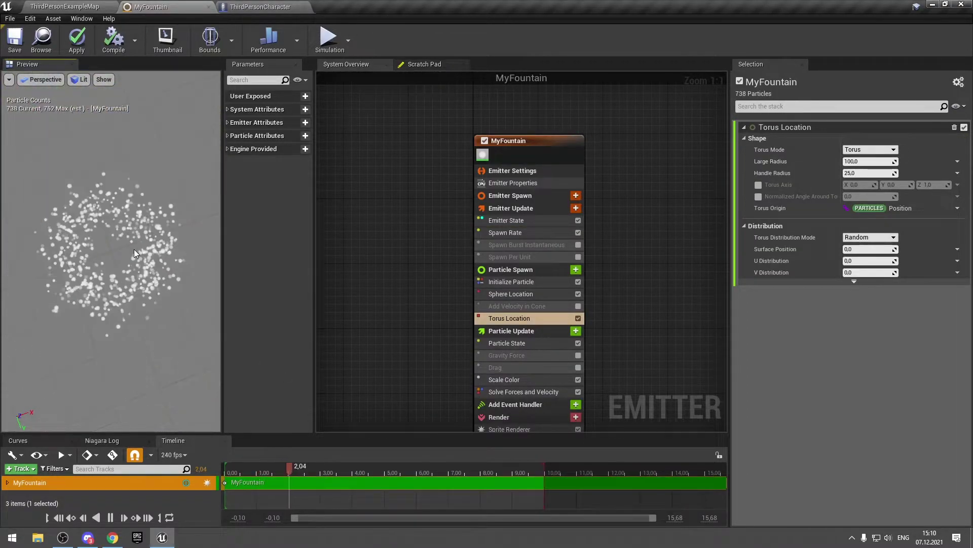
left_click(869, 161)
type("250")
key("Return")
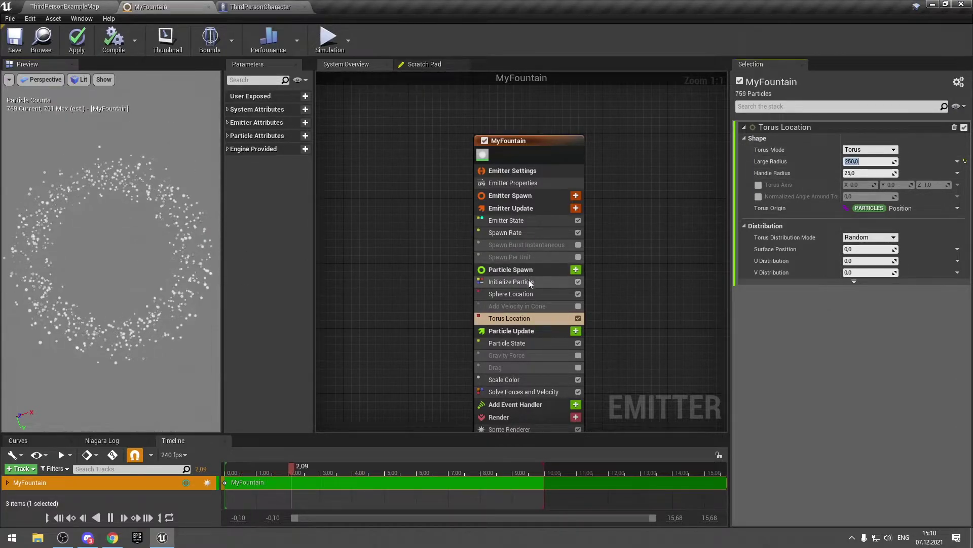
Set Spawn Rate to 5000 after trying 50000, and disable Torus Location.
left_click(527, 234)
type("50000")
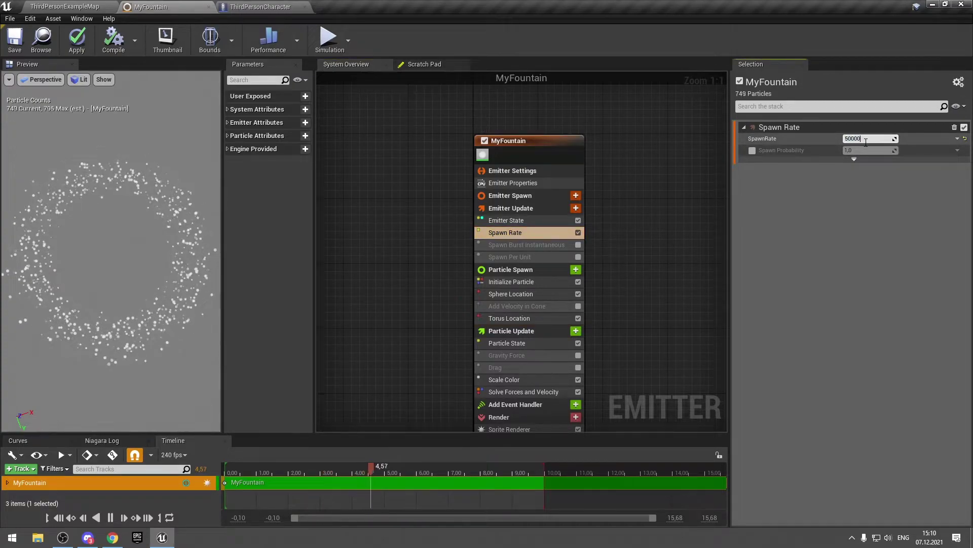
key("Return")
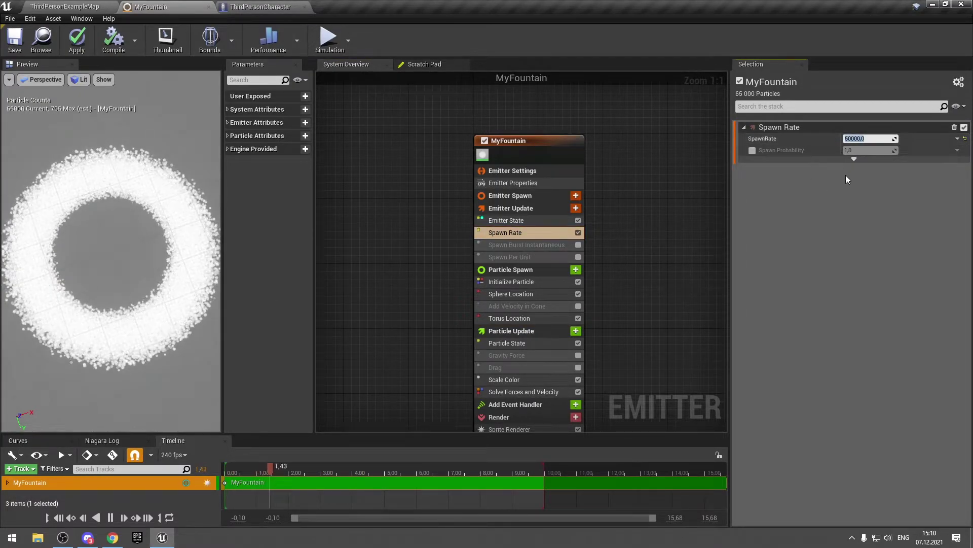
type("5000")
key("Return")
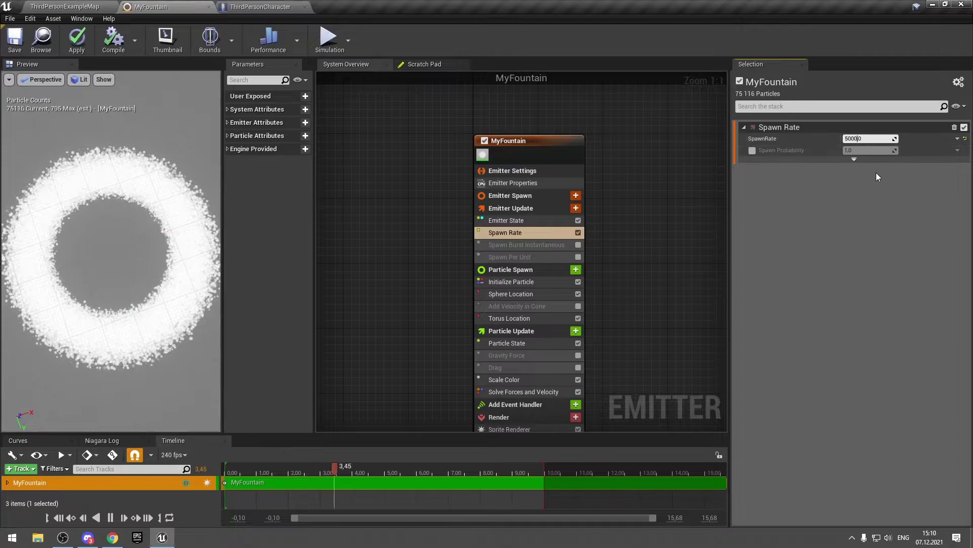
left_click(533, 313)
Add a Jitter Position module to Particle Spawn via the 'location' search.
left_click(578, 318)
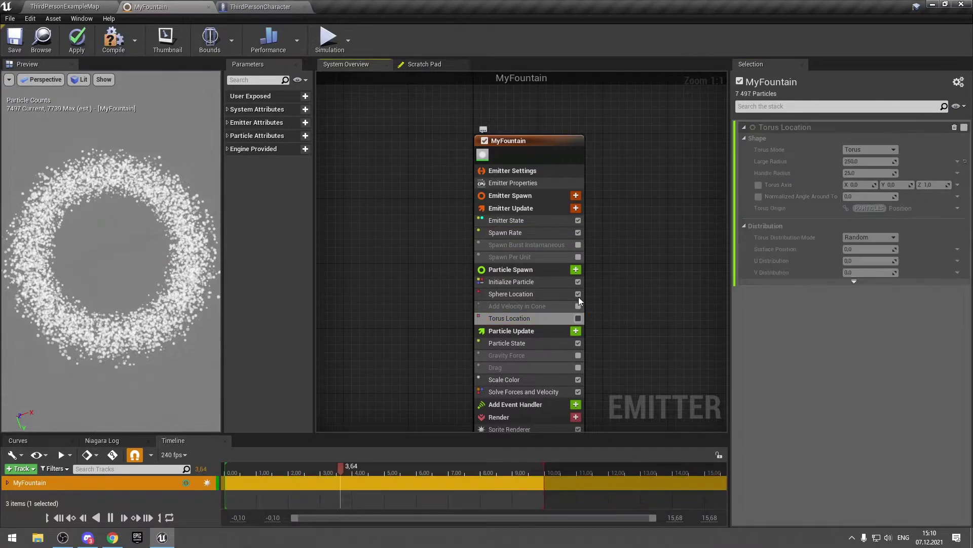
left_click(577, 294)
left_click(576, 271)
type("location")
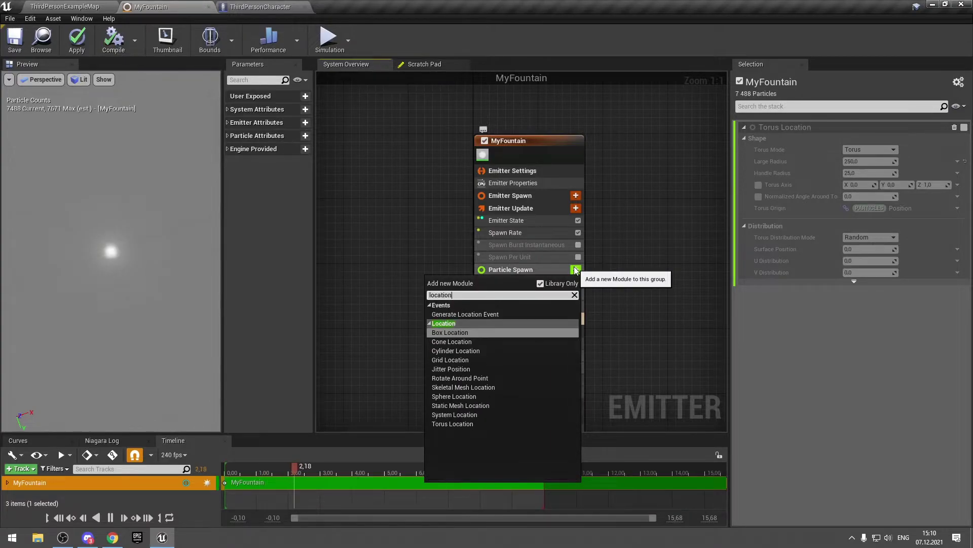
left_click(452, 368)
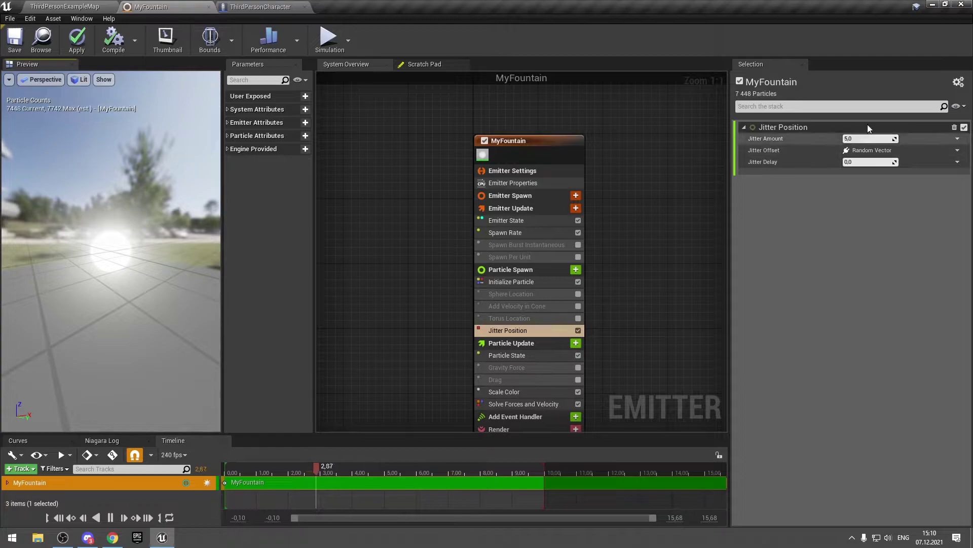
Set Jitter Amount to 500 after trying 50, and inspect the particle sphere.
left_click(866, 139)
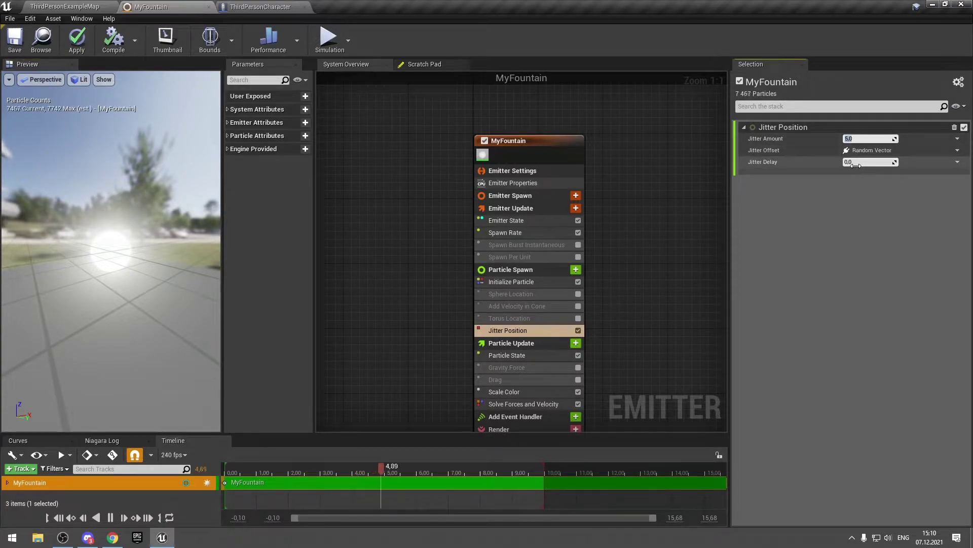
type("50")
key("Return")
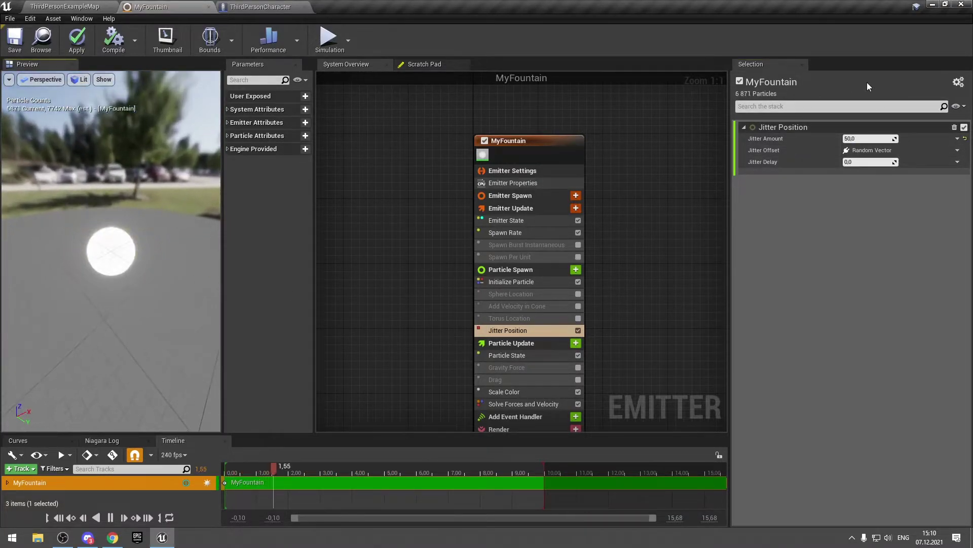
left_click(867, 138)
type("500")
key("Return")
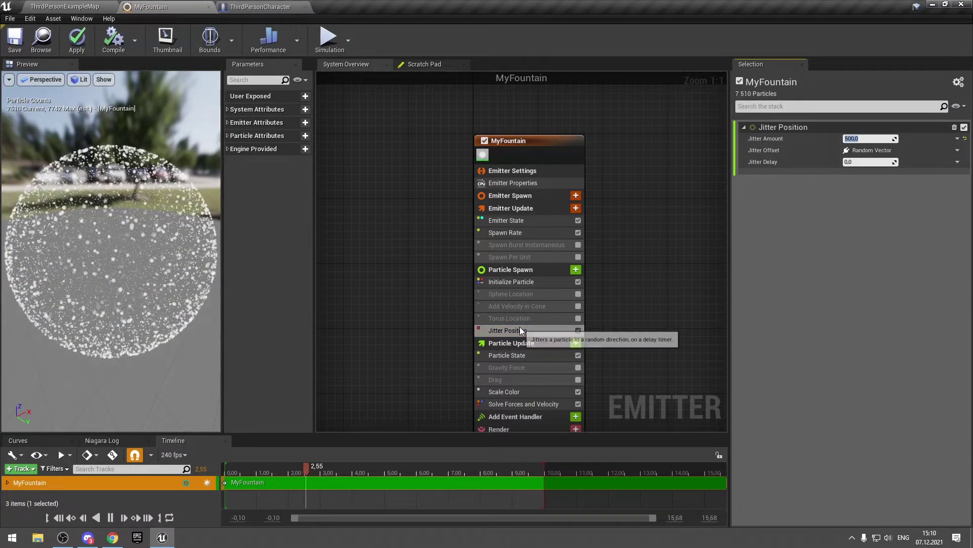
left_click(519, 330)
left_click_drag(124, 321, 121, 317)
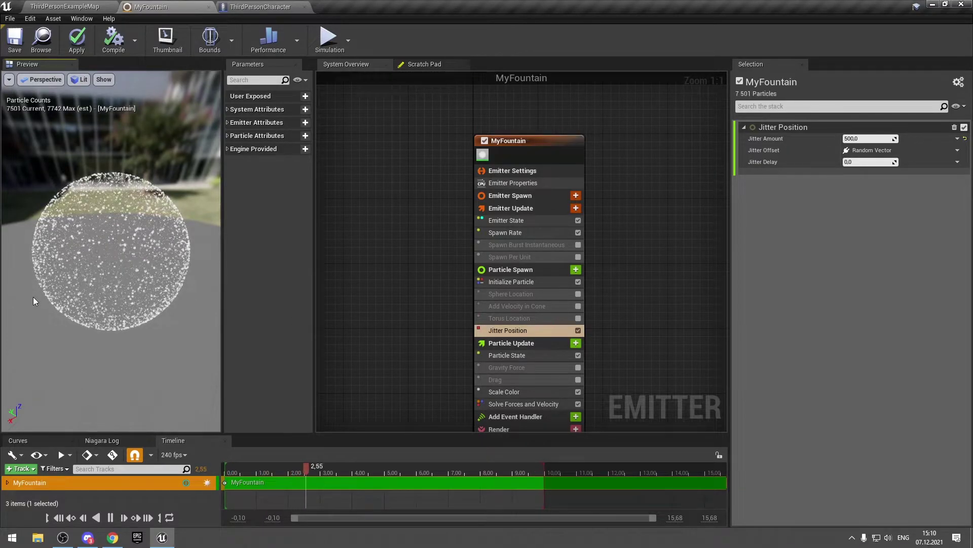
mouse_move(33, 296)
left_mouse_down()
mouse_move(34, 286)
mouse_move(99, 273)
left_mouse_up()
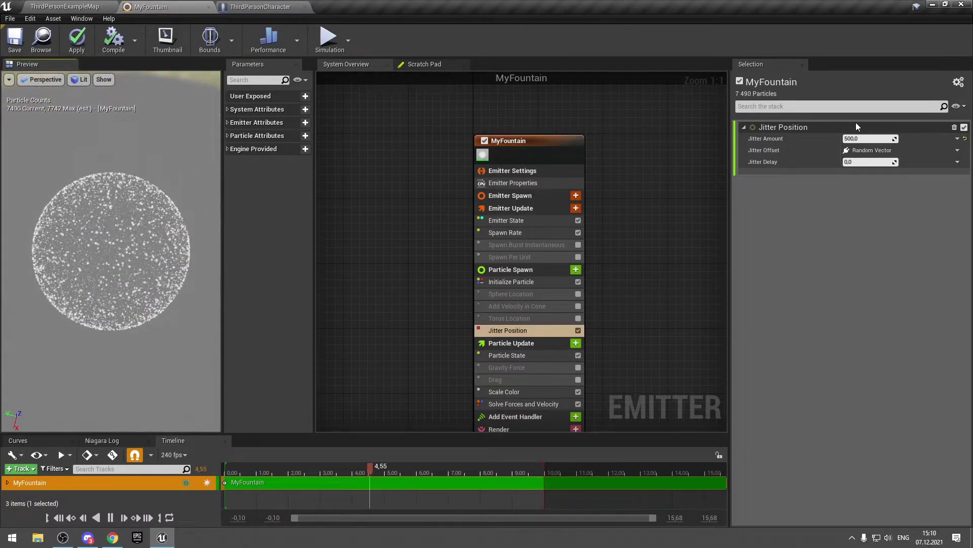
Try a Jitter Amount of 5000, revert to 500, then enable Torus Location and disable Jitter Position.
left_click(863, 139)
type("000")
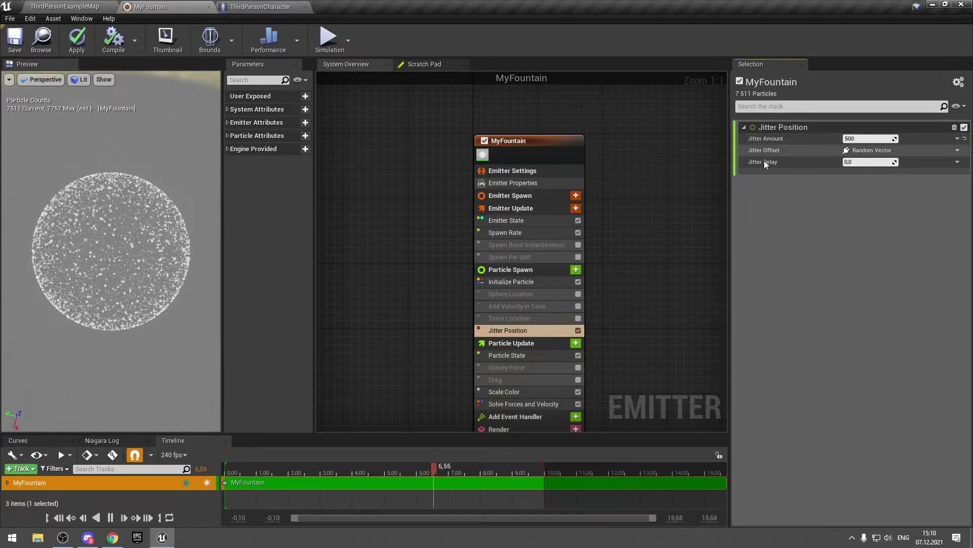
key("Return")
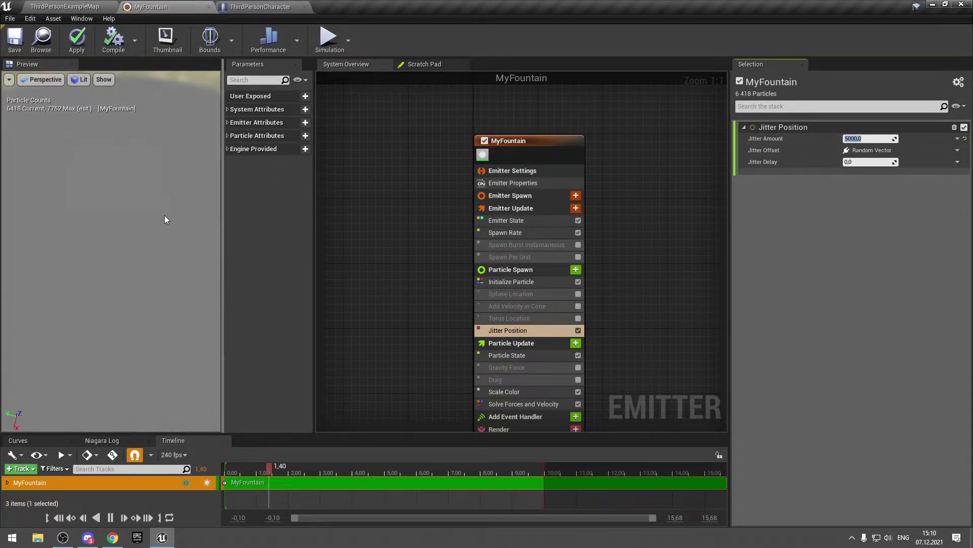
left_click(164, 215)
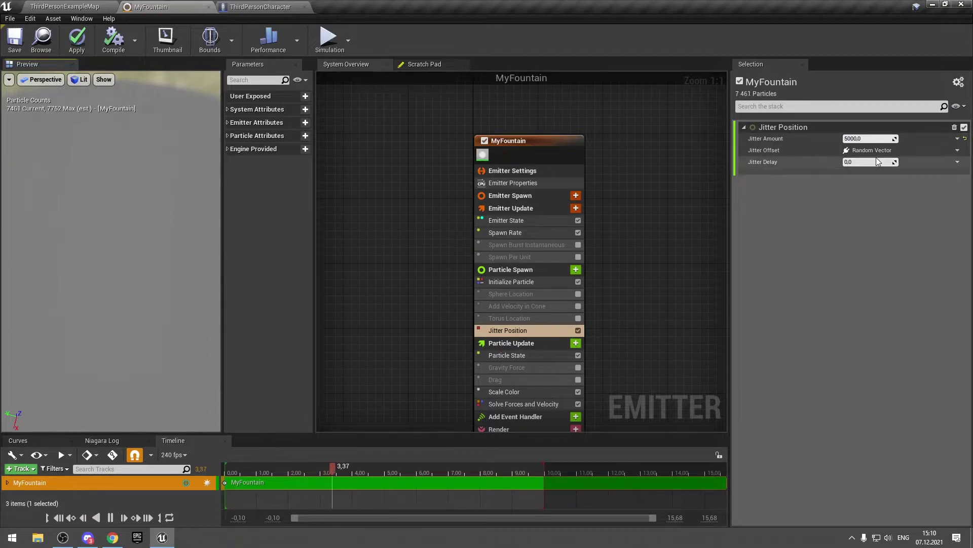
key("BackSpace")
key("Return")
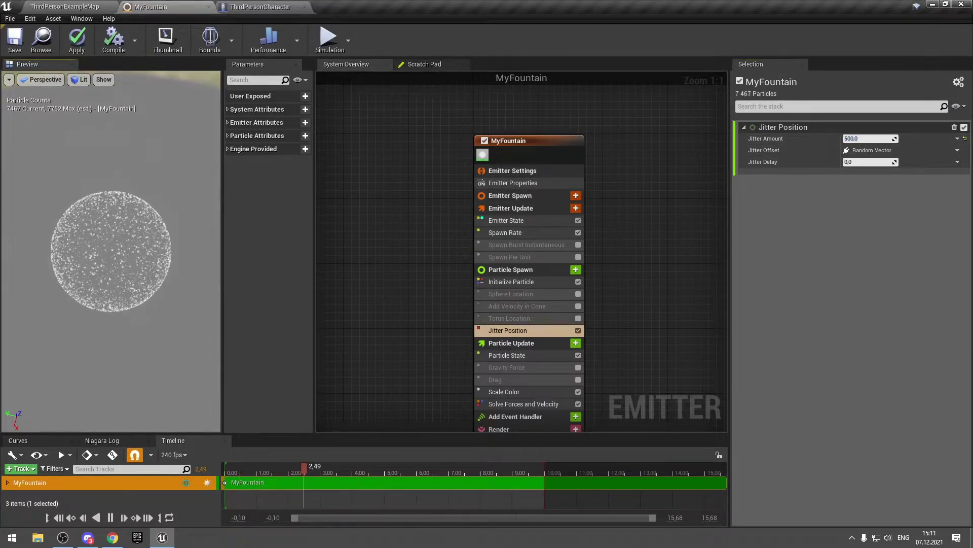
left_click(138, 230)
scroll(138, 225, "down", 5)
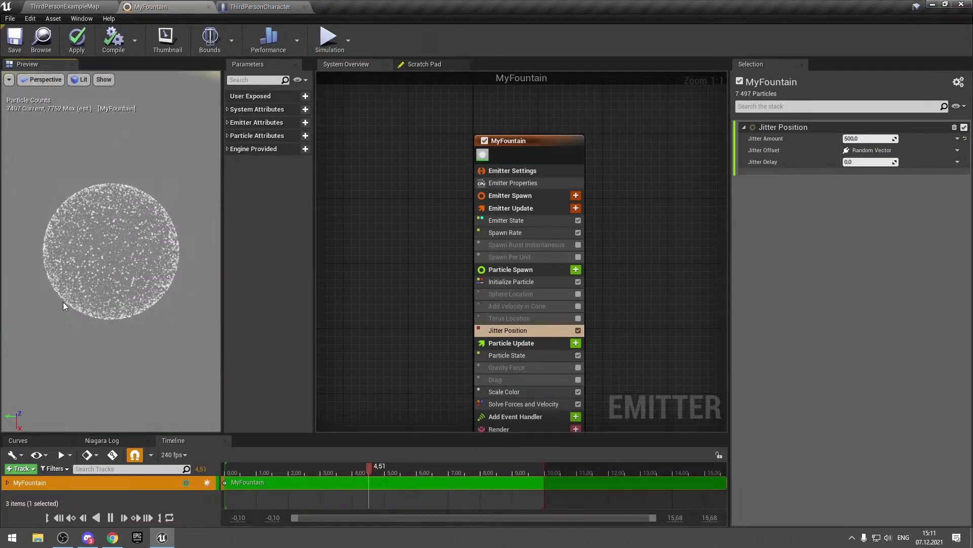
left_click_drag(138, 225, 168, 203)
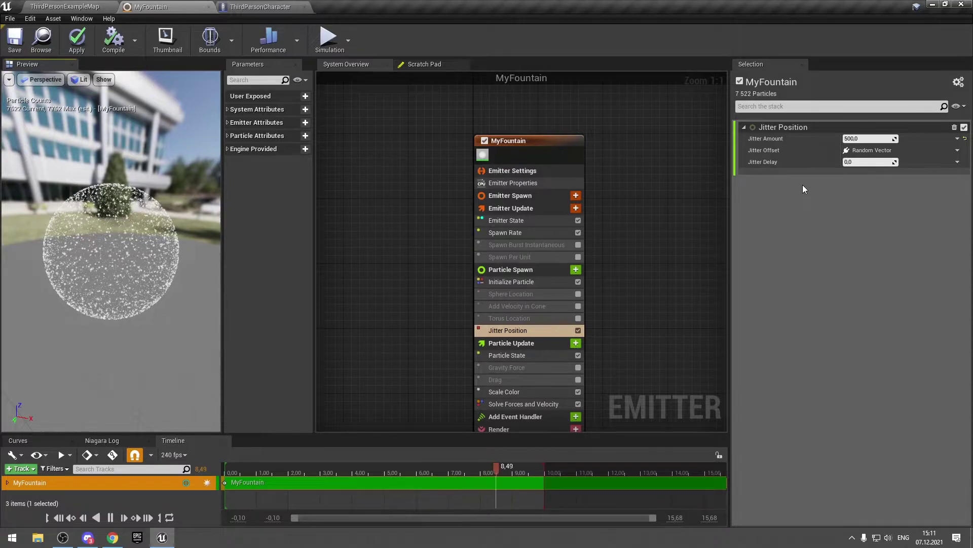
mouse_move(111, 275)
left_mouse_down()
mouse_move(104, 243)
mouse_move(116, 238)
left_mouse_up()
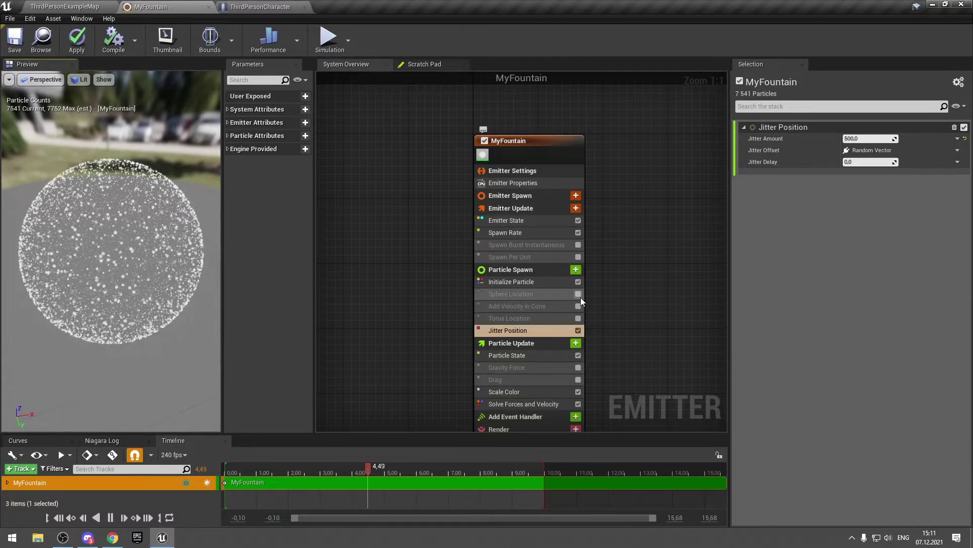
left_click(579, 318)
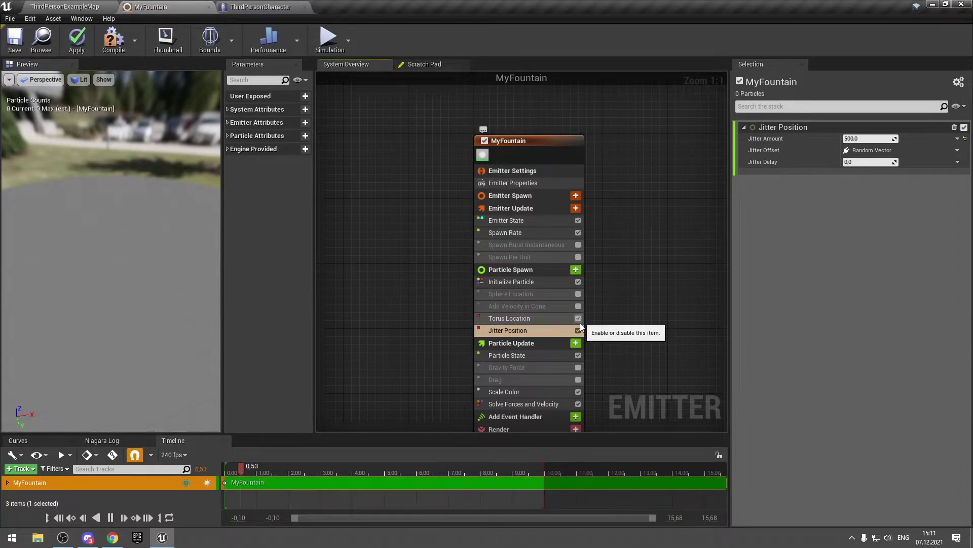
left_click(579, 331)
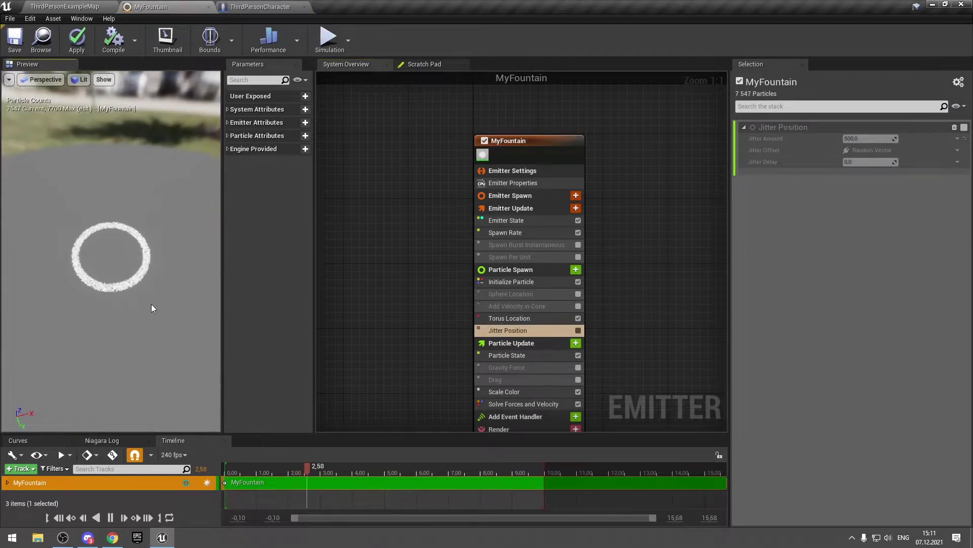
Briefly enable Sphere Location to compare the ring, then disable it again.
scroll(151, 291, "up", 3)
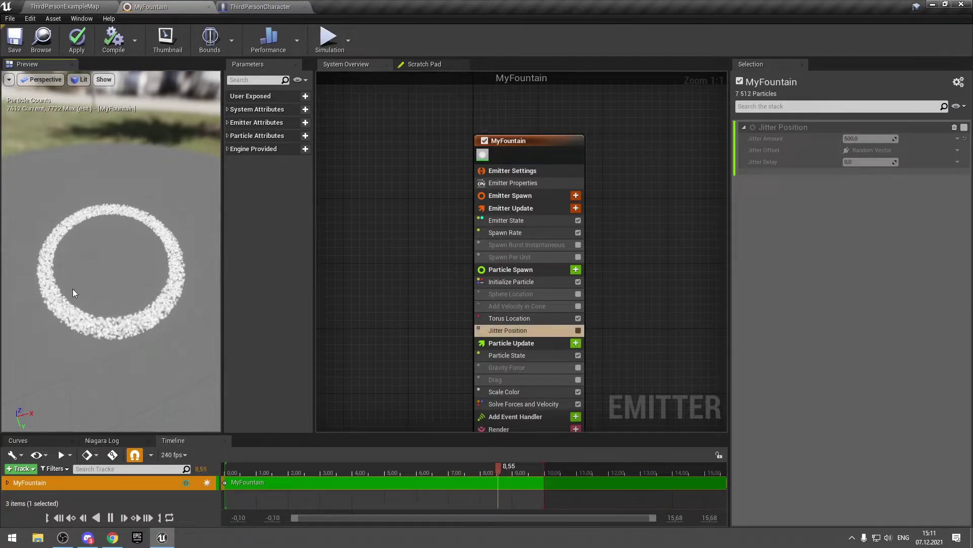
scroll(72, 293, "down", 1)
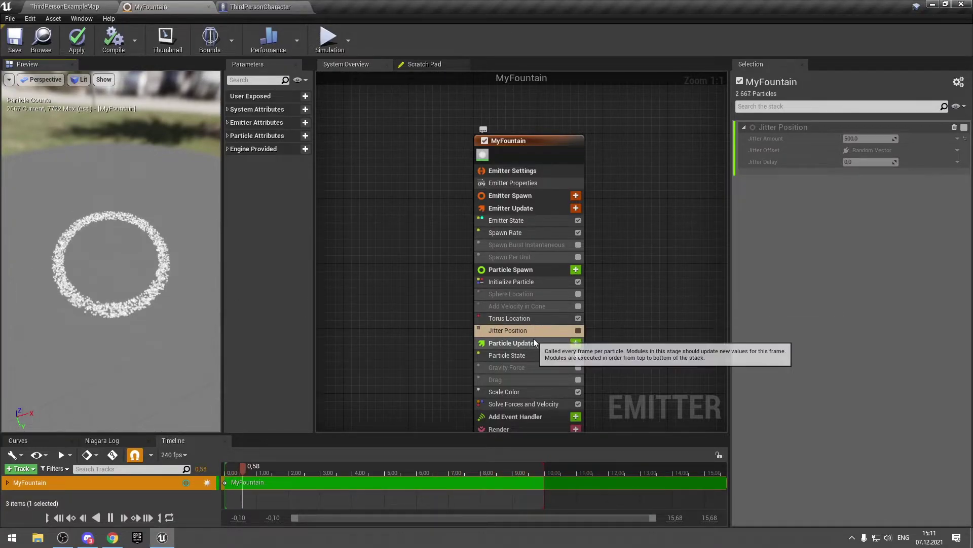
left_click(506, 293)
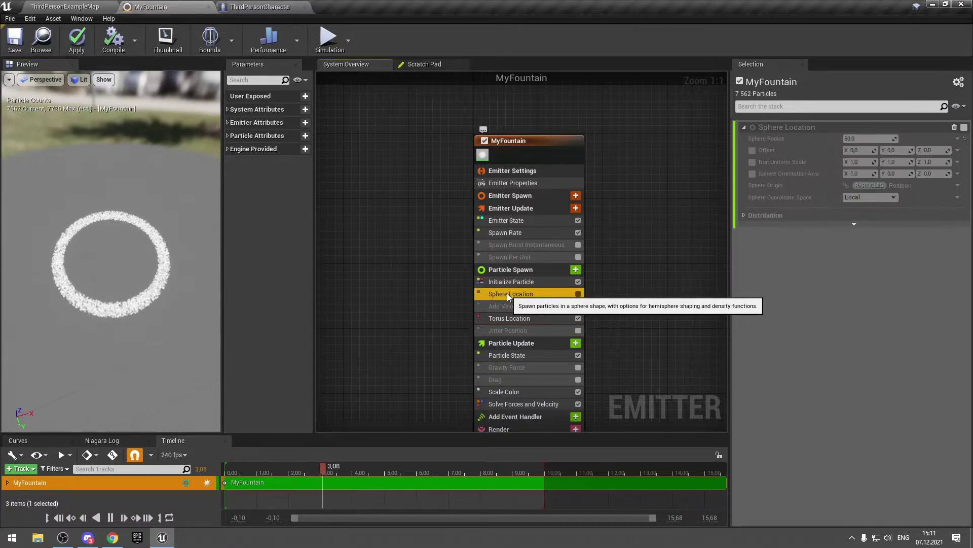
left_click(578, 294)
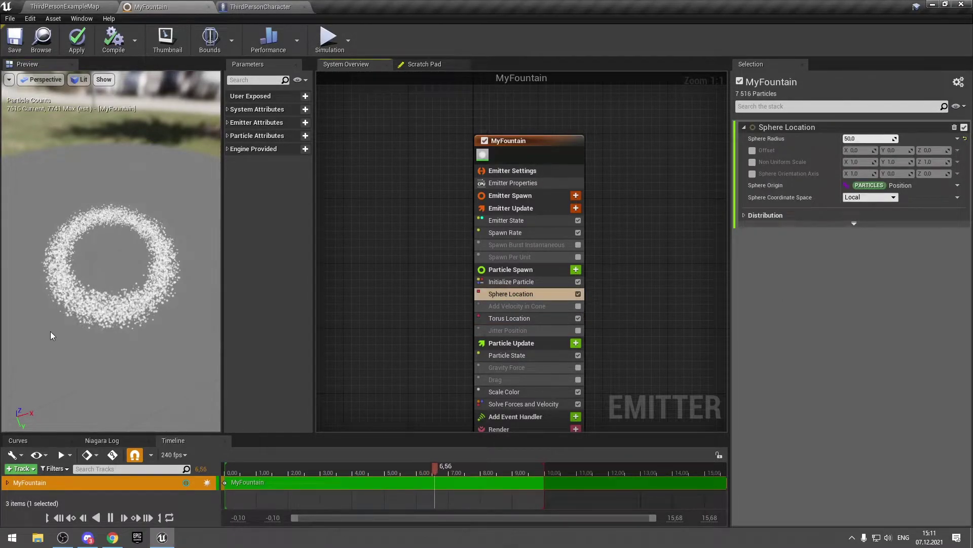
left_click_drag(50, 336, 97, 338)
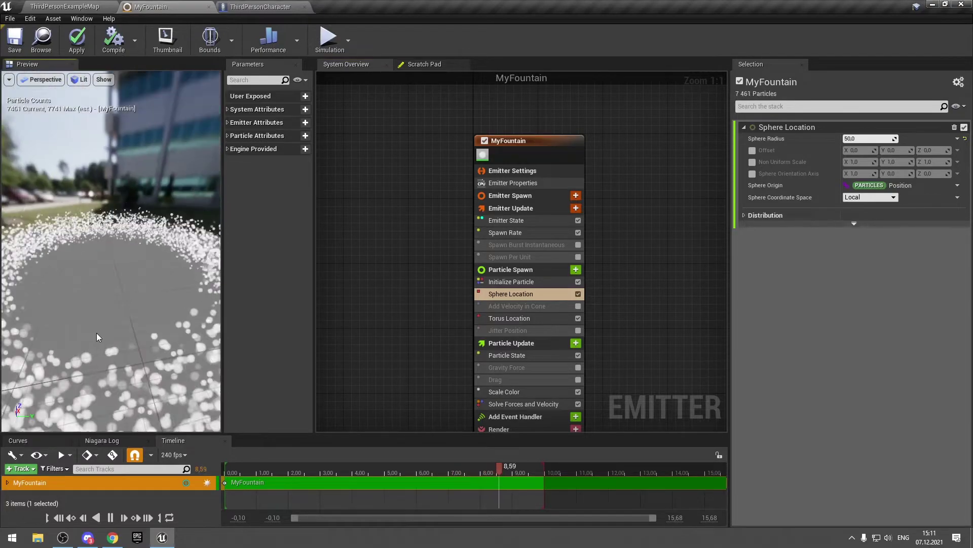
left_click(577, 294)
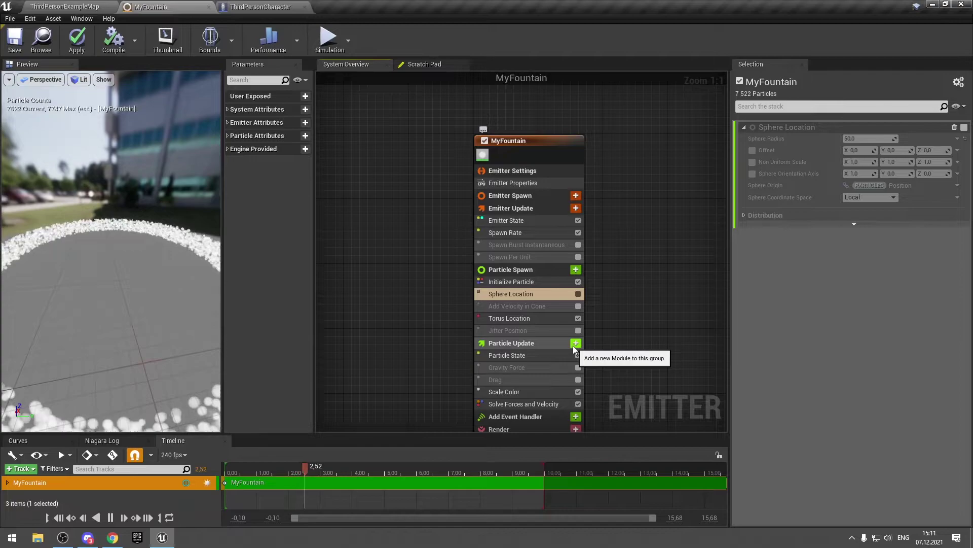
Show the Jitter Position settings, then the Spawn Rate settings.
scroll(104, 271, "down", 5)
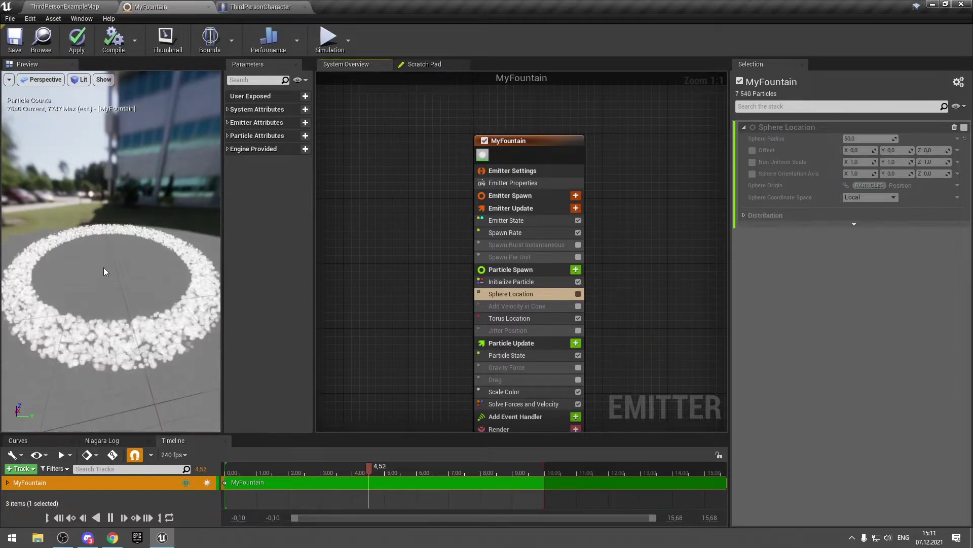
left_click(562, 331)
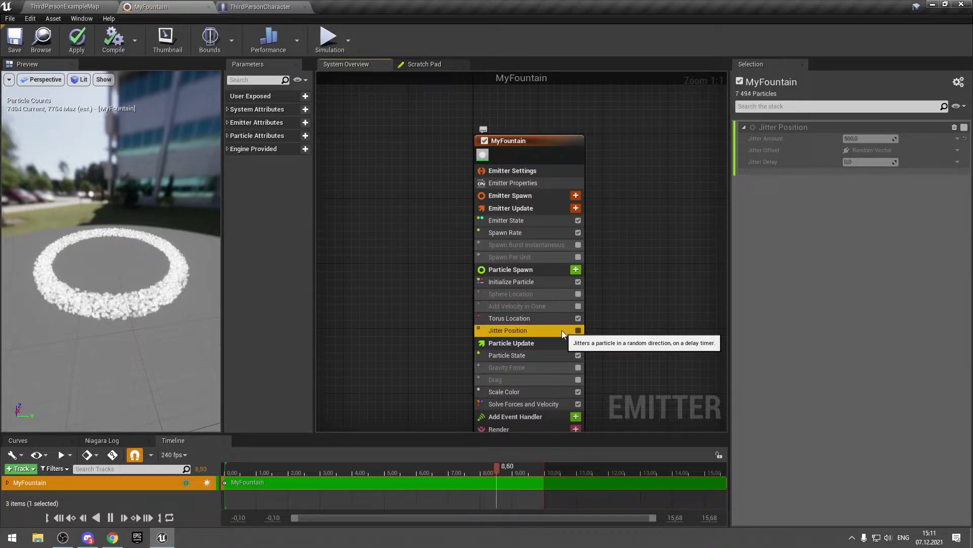
left_click(532, 234)
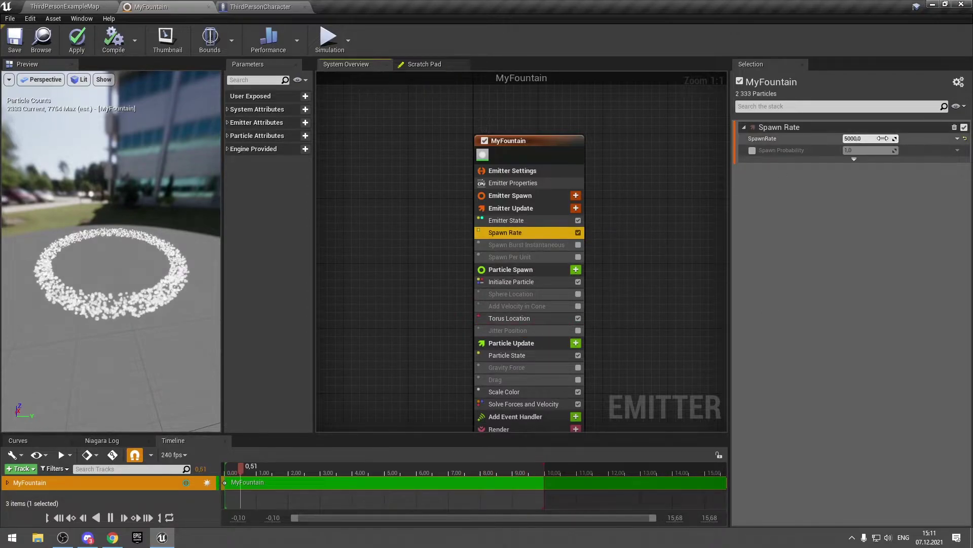
Set the torus Large Radius to 500 and re-enable Jitter Position with Jitter Amount 50.
left_click(529, 318)
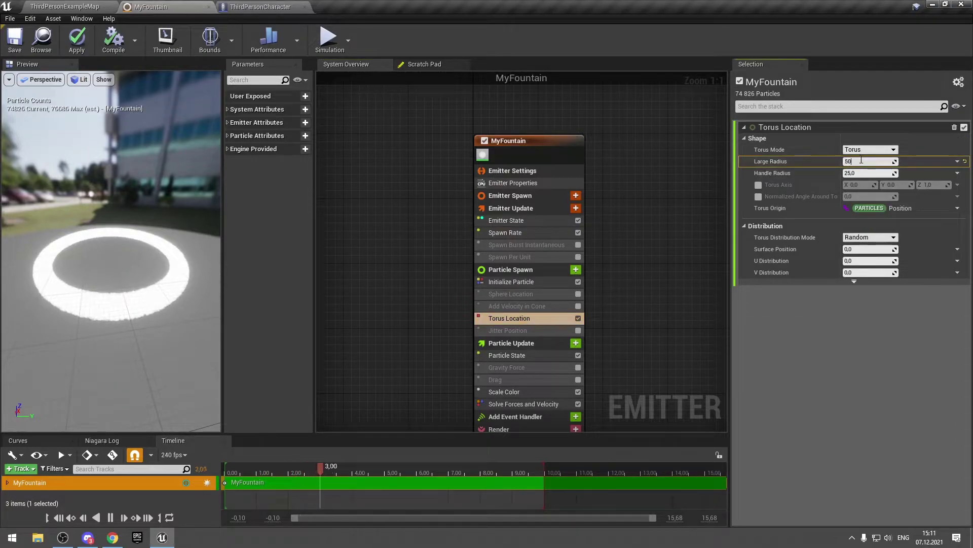
type("0")
key("Return")
left_click(578, 331)
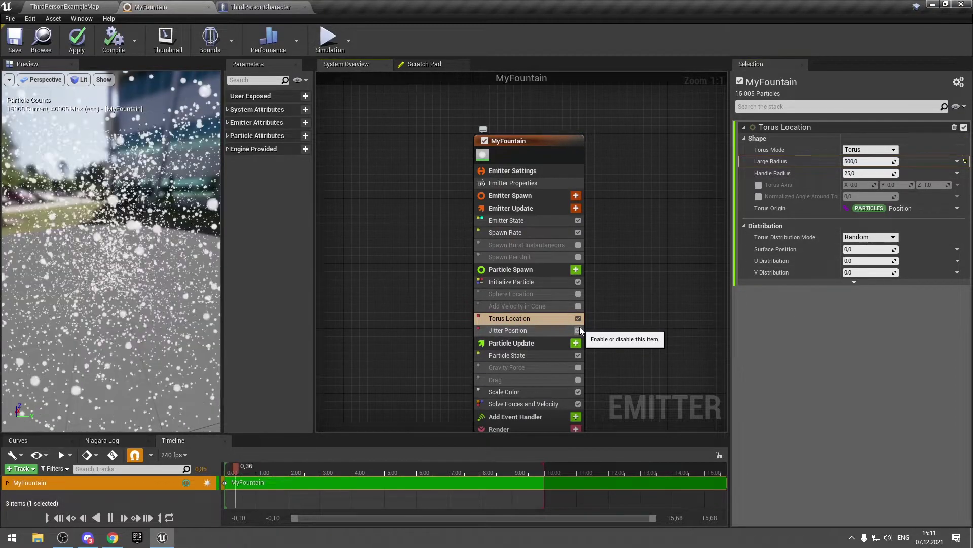
left_click(540, 330)
left_click(868, 138)
type("500,0")
key("Return")
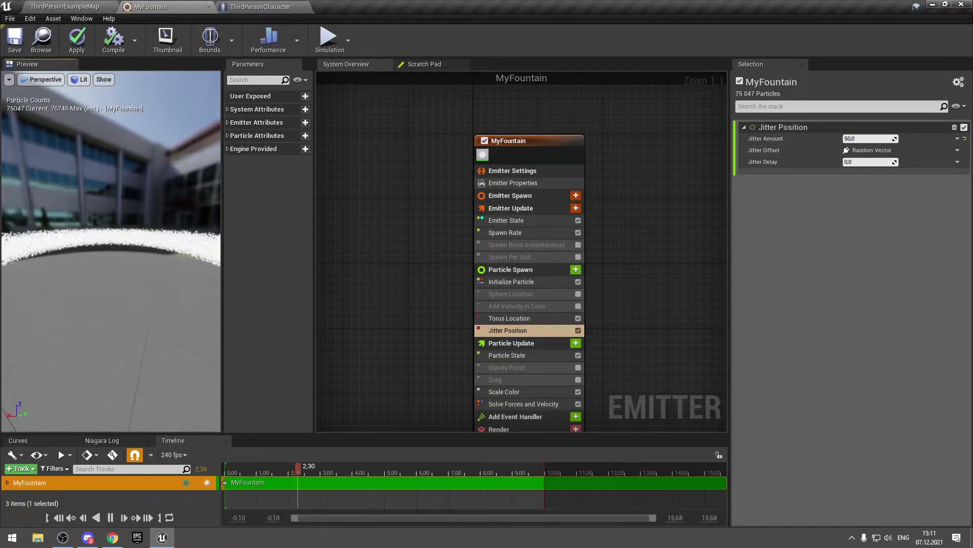
Set the torus Handle Radius to 0 and view the ring up close.
scroll(158, 315, "up", 5)
mouse_move(151, 314)
left_mouse_down()
mouse_move(150, 284)
mouse_move(157, 311)
left_mouse_up()
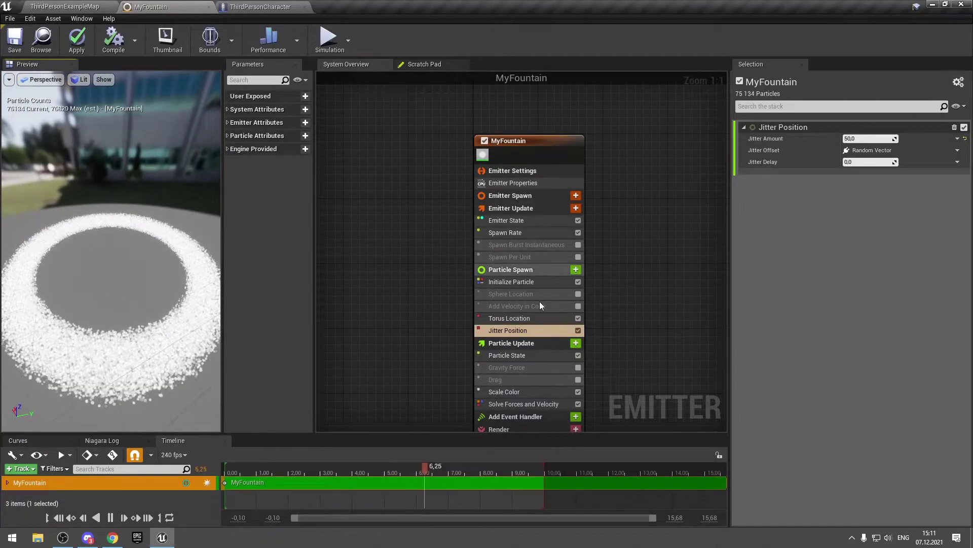
left_click(517, 319)
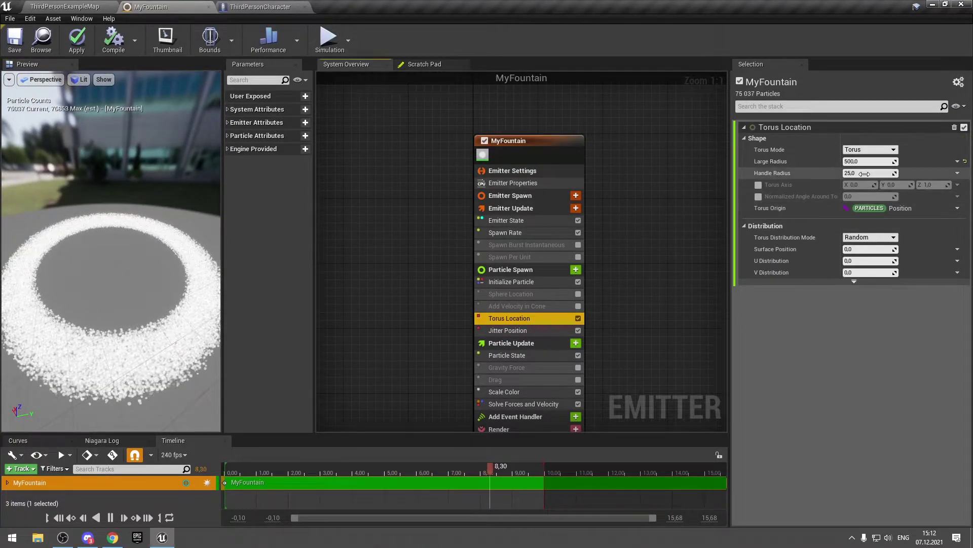
type("0")
key("Return")
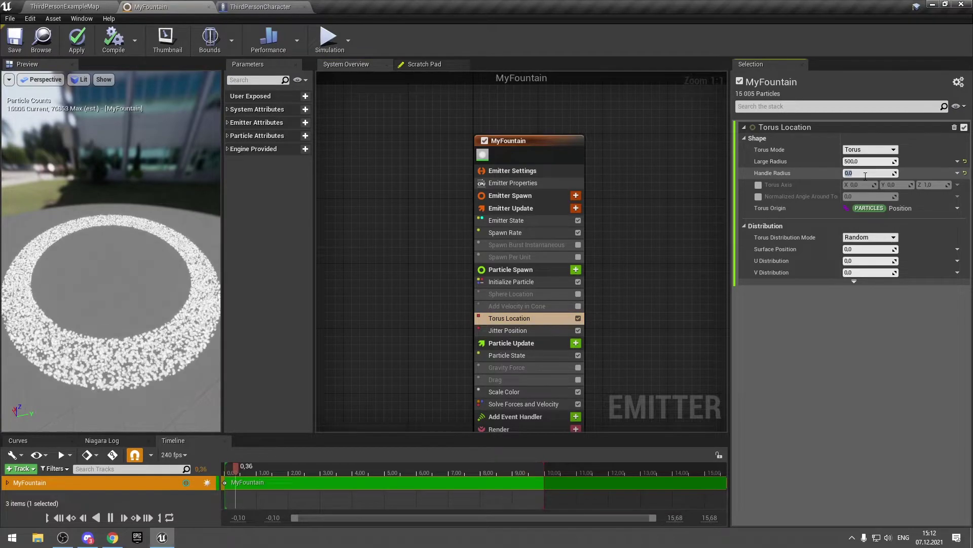
mouse_move(150, 314)
left_mouse_down()
mouse_move(151, 284)
mouse_move(214, 354)
mouse_move(157, 355)
left_mouse_up()
left_click_drag(117, 312, 117, 304)
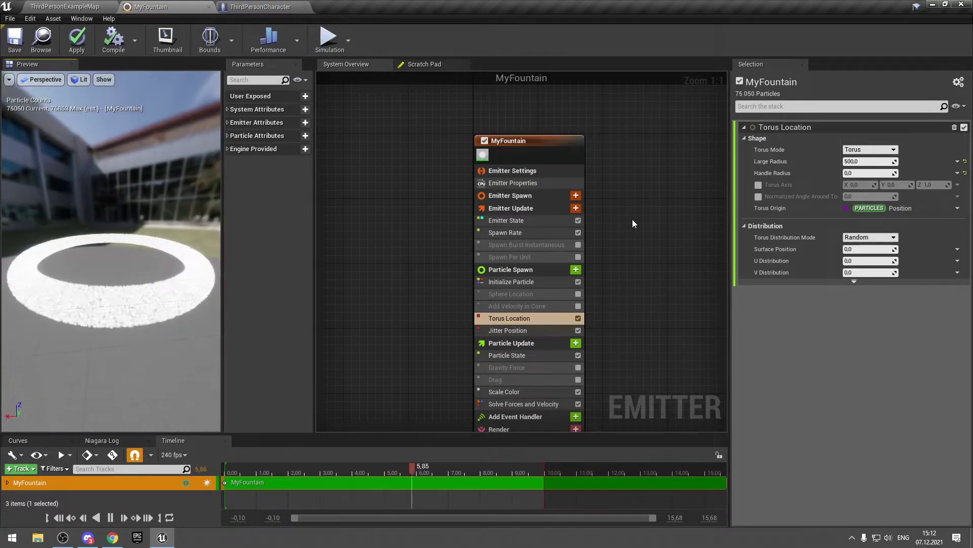
Compare the ring with and without Jitter Position, leave it disabled, and set Handle Radius 25.
left_click(578, 330)
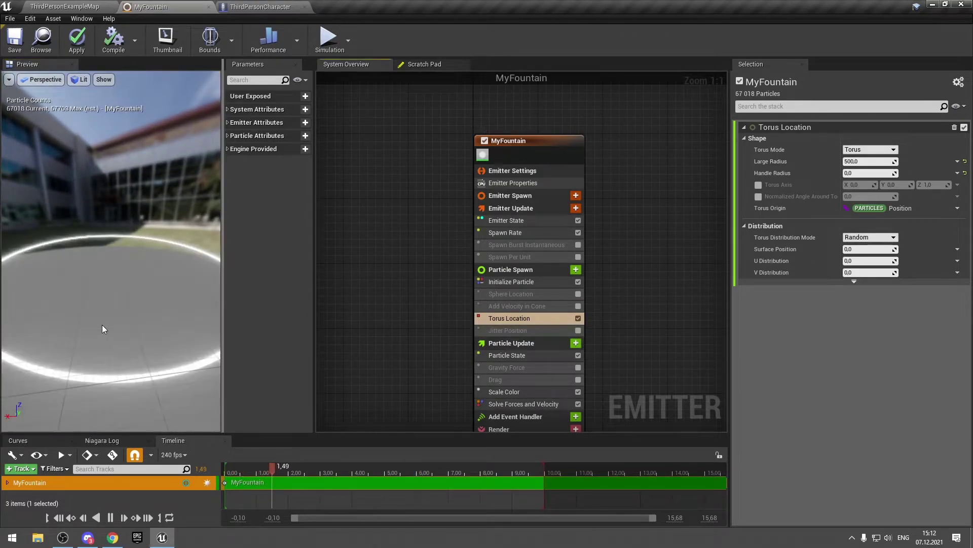
left_click_drag(103, 327, 105, 324)
left_click(578, 330)
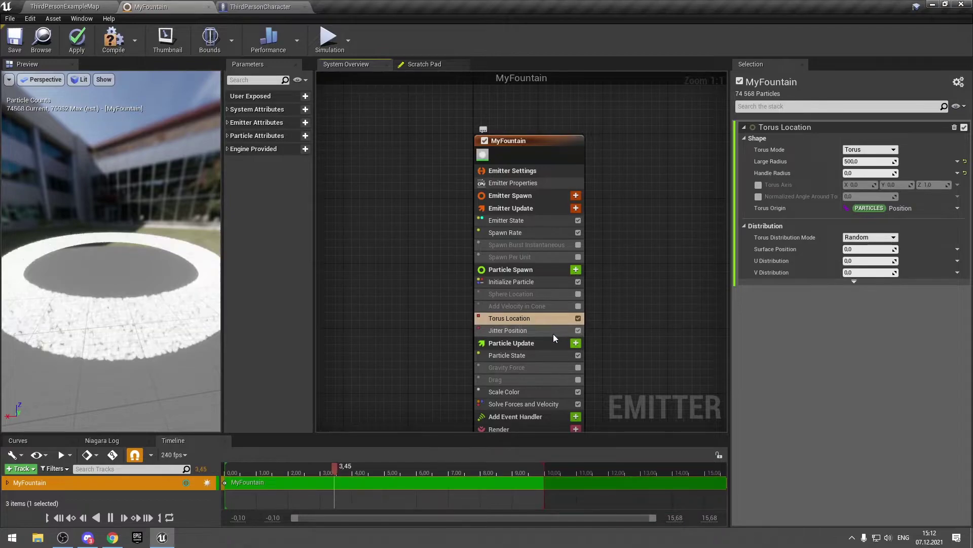
left_click(553, 333)
left_click_drag(155, 358, 188, 317)
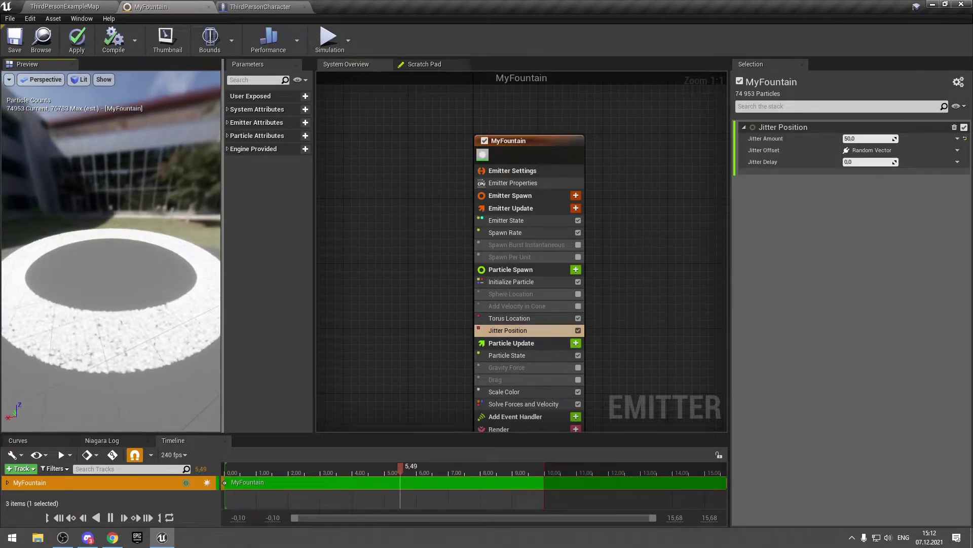
left_click(578, 331)
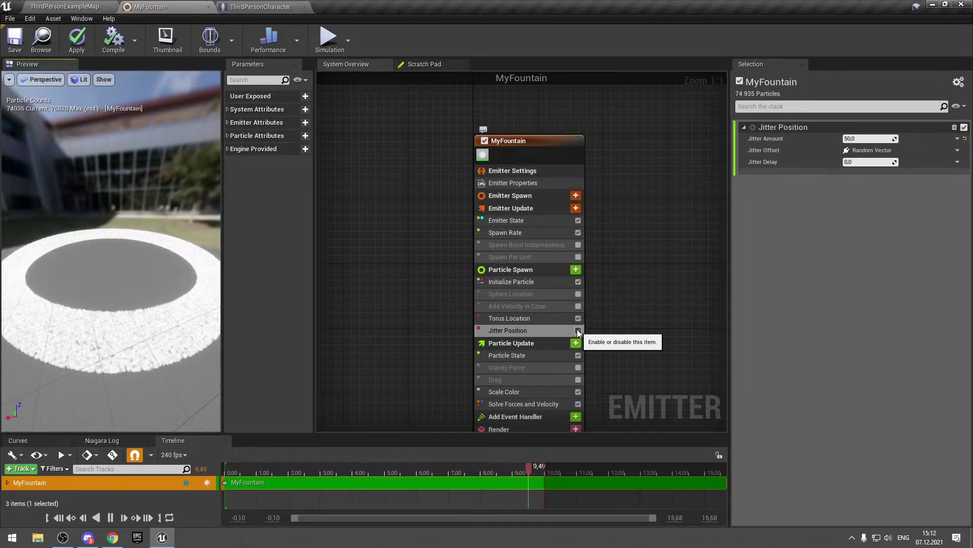
left_click(578, 331)
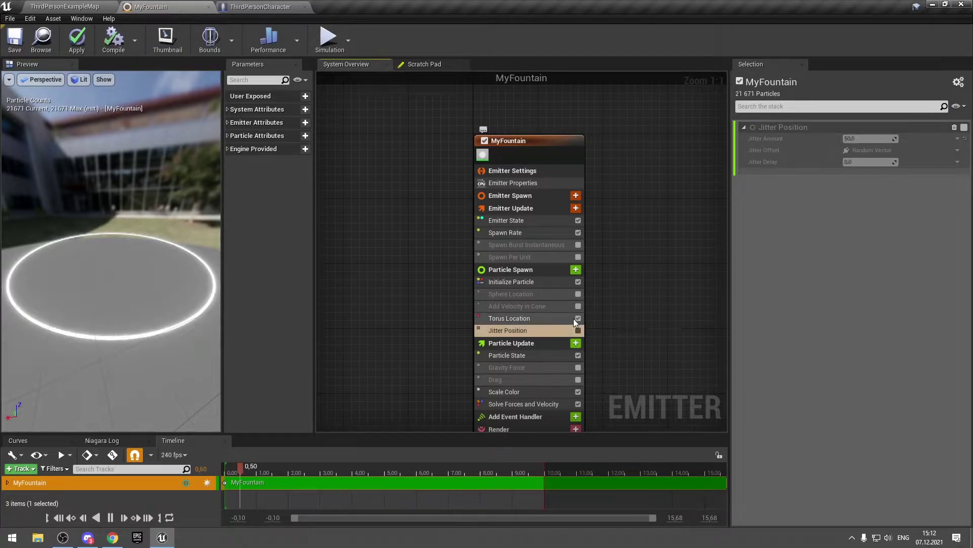
left_click(538, 316)
key("Return")
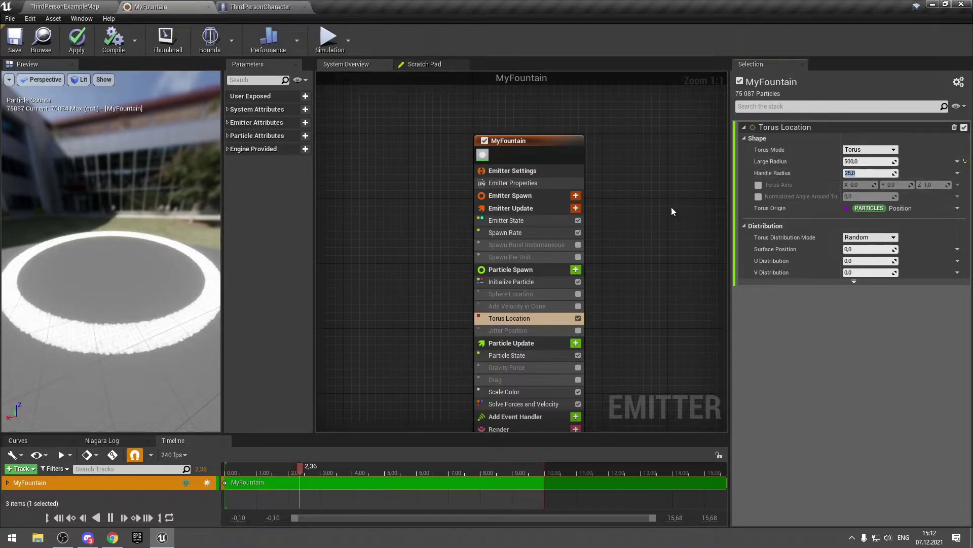
Delete the Jitter Position and Sphere Location modules, keeping Torus Location.
left_click(578, 293)
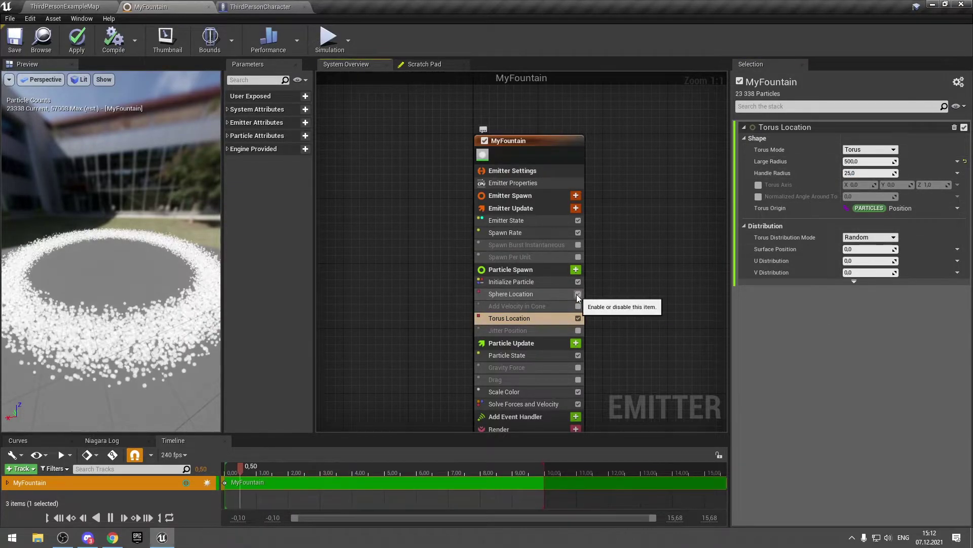
left_click_drag(143, 305, 147, 289)
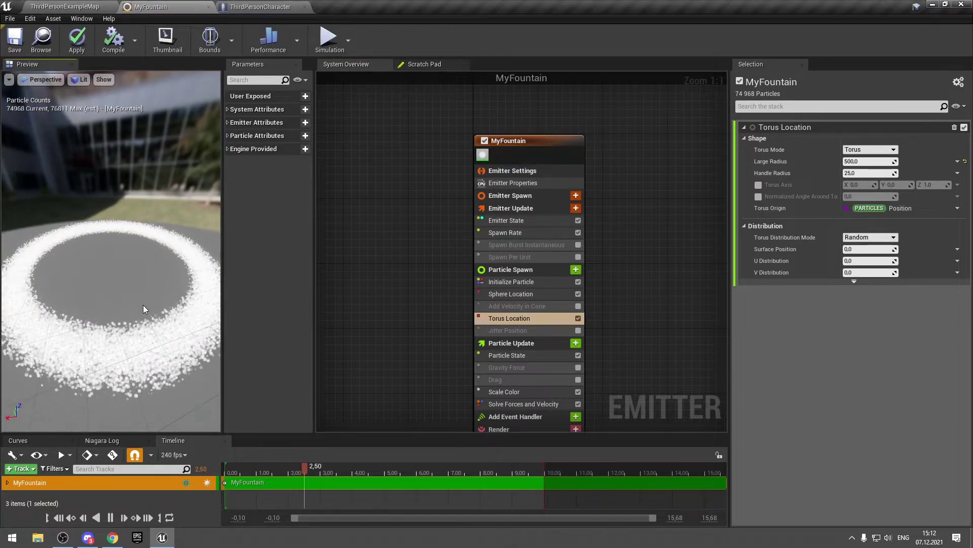
left_click(519, 330)
key("Delete")
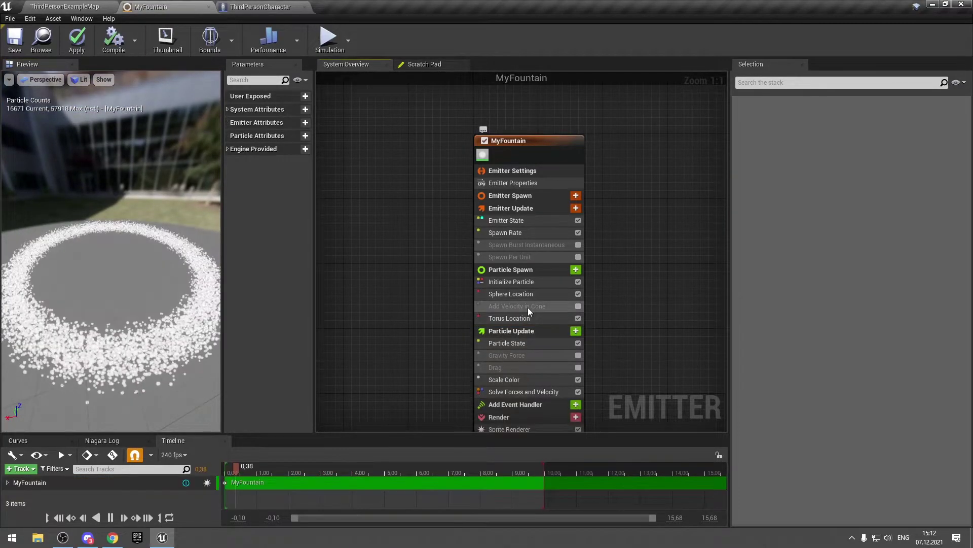
left_click(522, 317)
key("Delete")
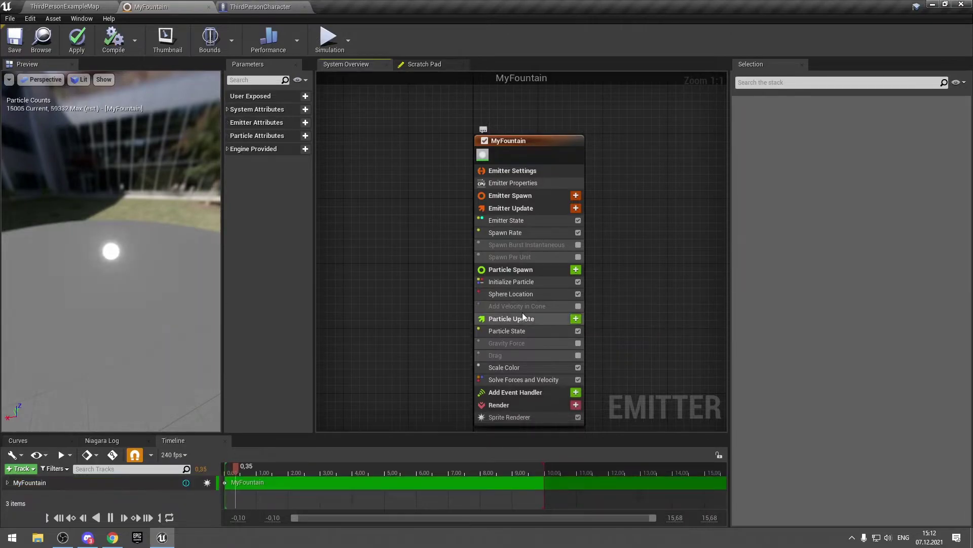
key("ctrl+z")
left_click(546, 292)
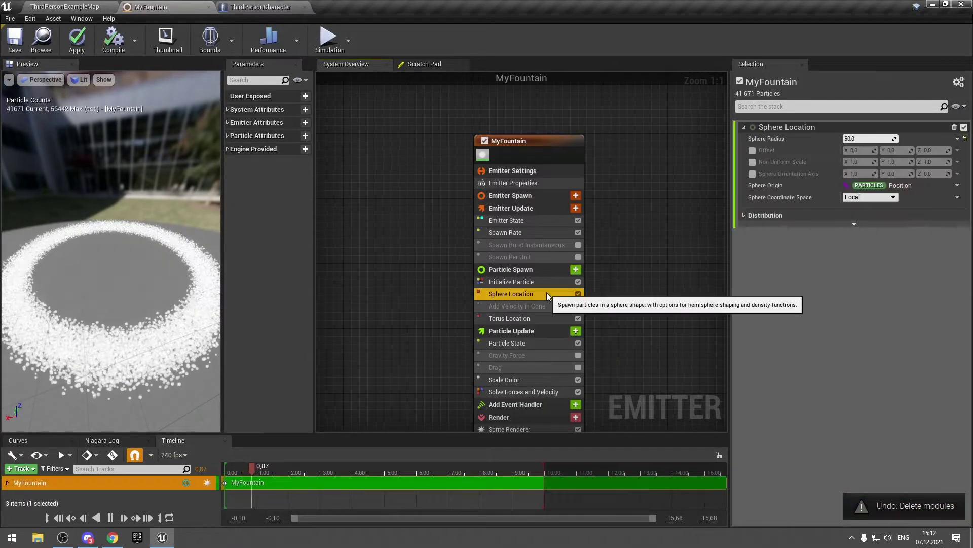
key("Delete")
Move Torus Location above Add Velocity in Cone and set its Handle Radius to 50.
left_click_drag(518, 306, 518, 288)
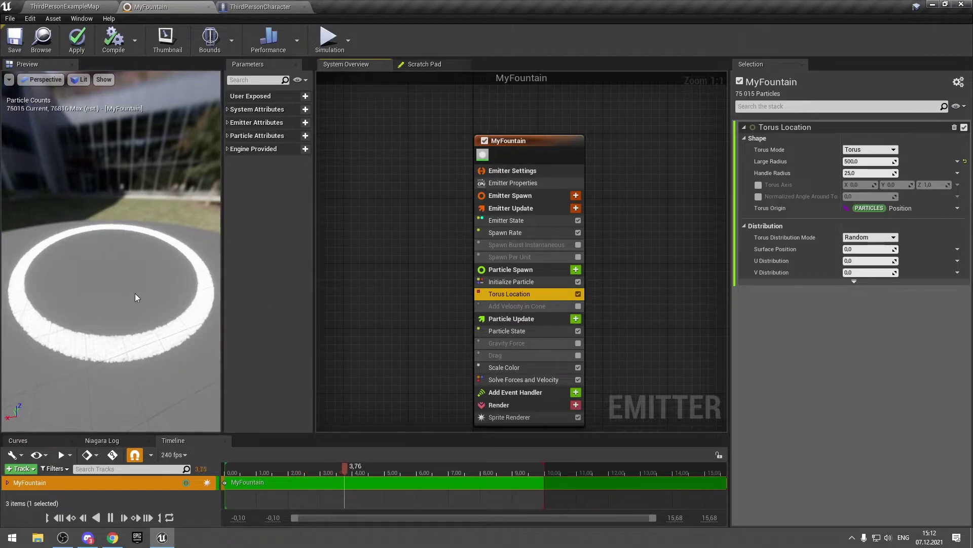
left_click(852, 173)
type("50")
key("Return")
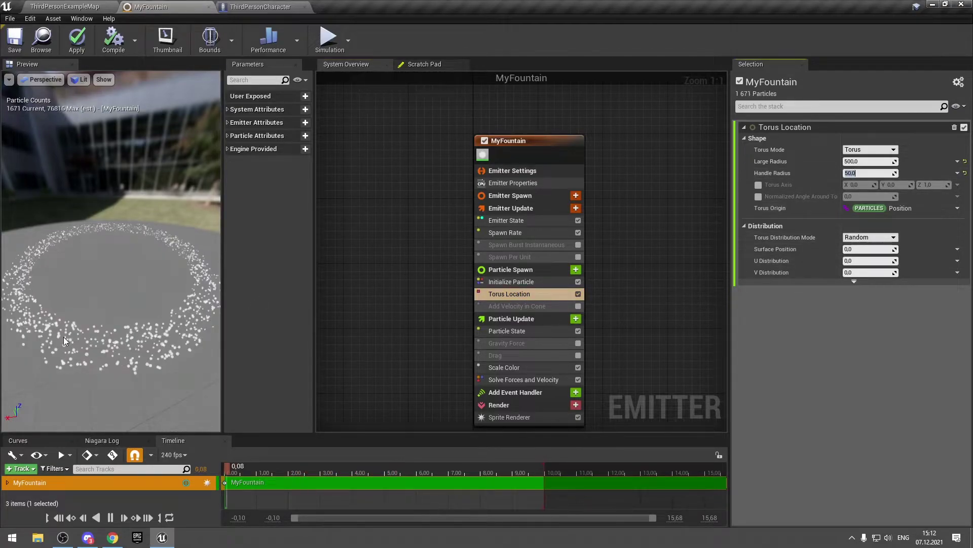
left_click_drag(92, 343, 116, 324)
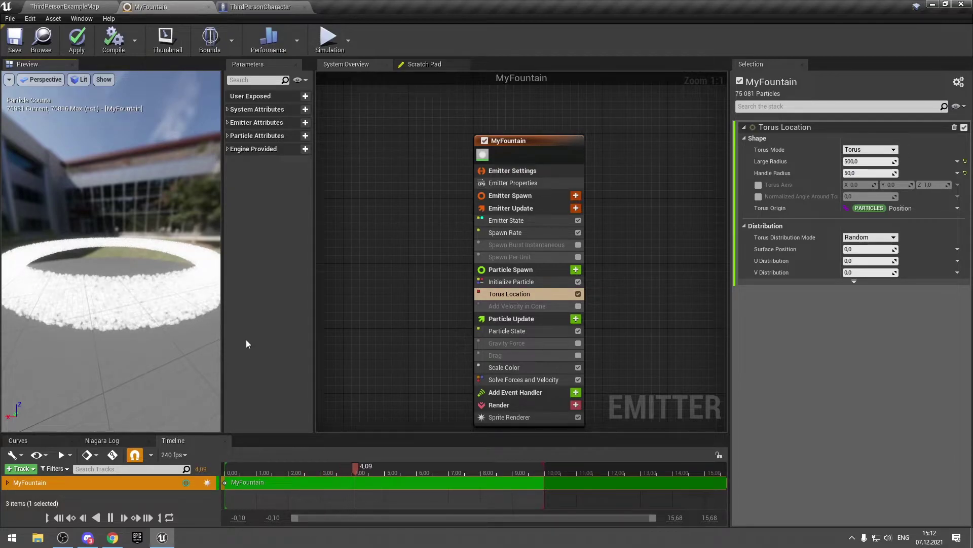
left_click(504, 306)
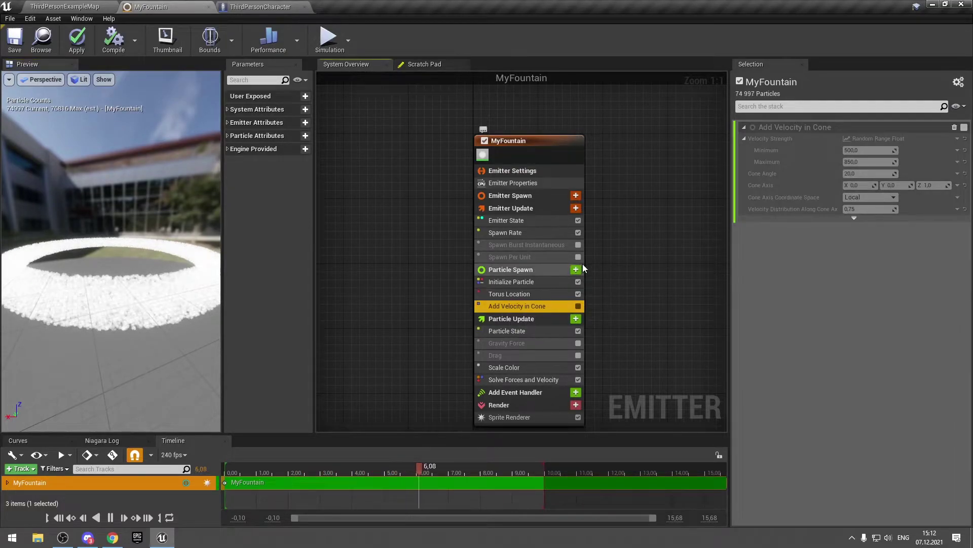
left_click(578, 268)
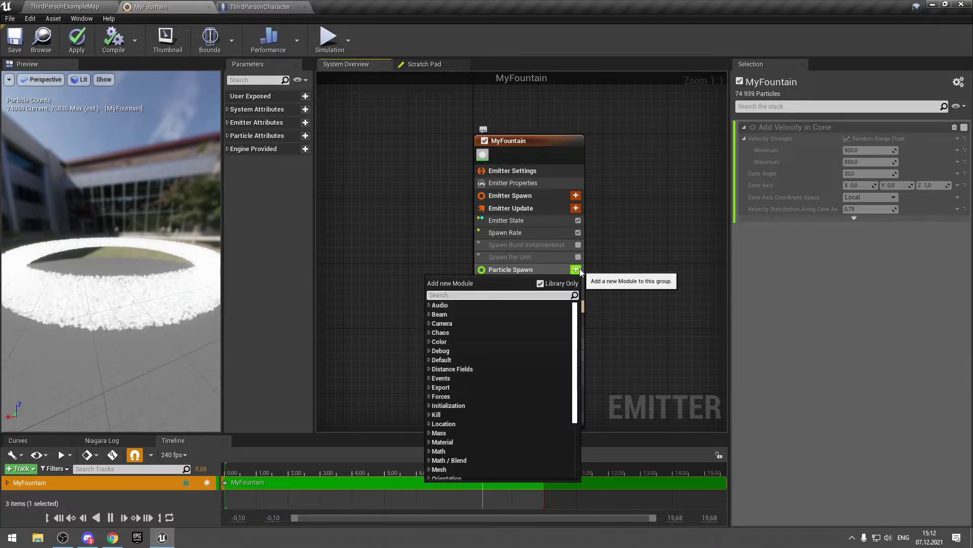
Add a Vortex Velocity module from a 'velocity' search, preview it, then delete it.
type("velocity")
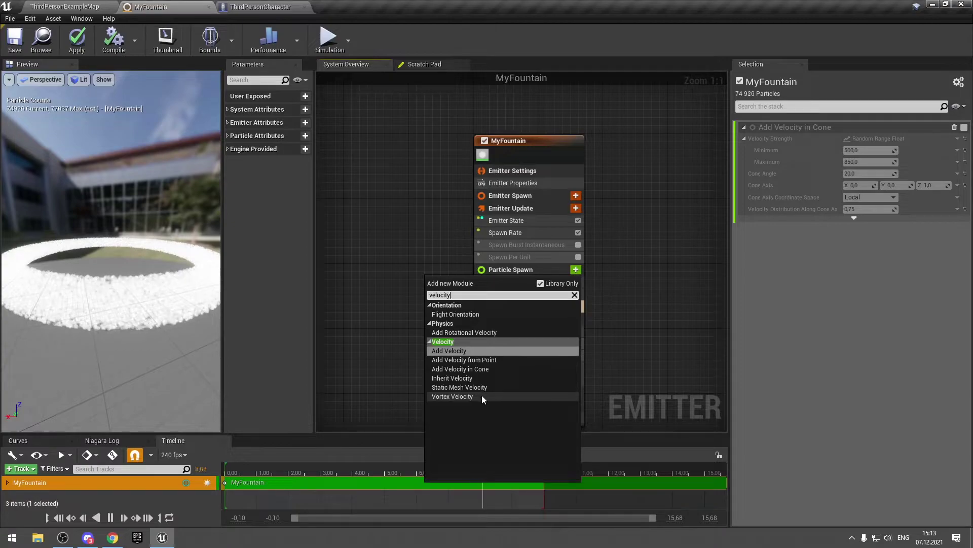
left_click(482, 396)
left_click_drag(127, 228, 127, 193)
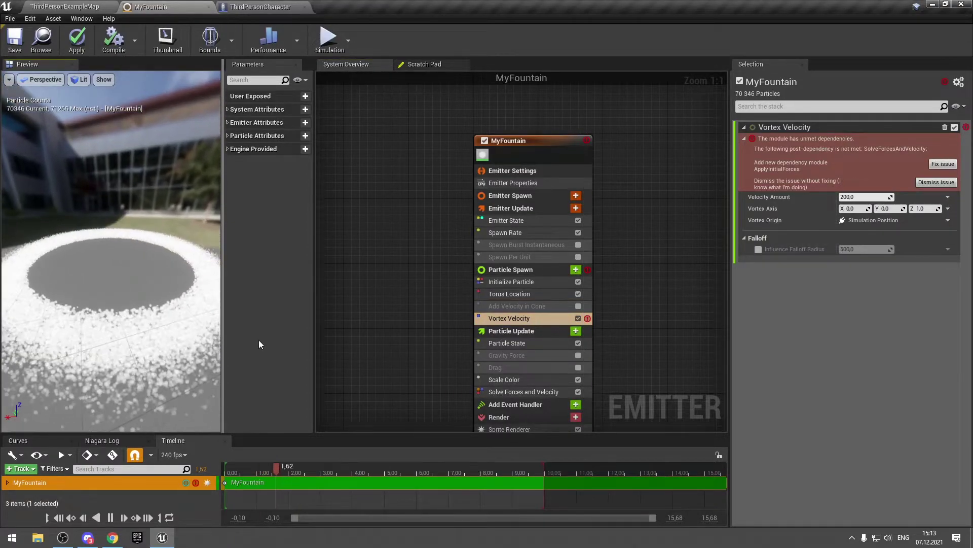
left_click_drag(52, 331, 92, 329)
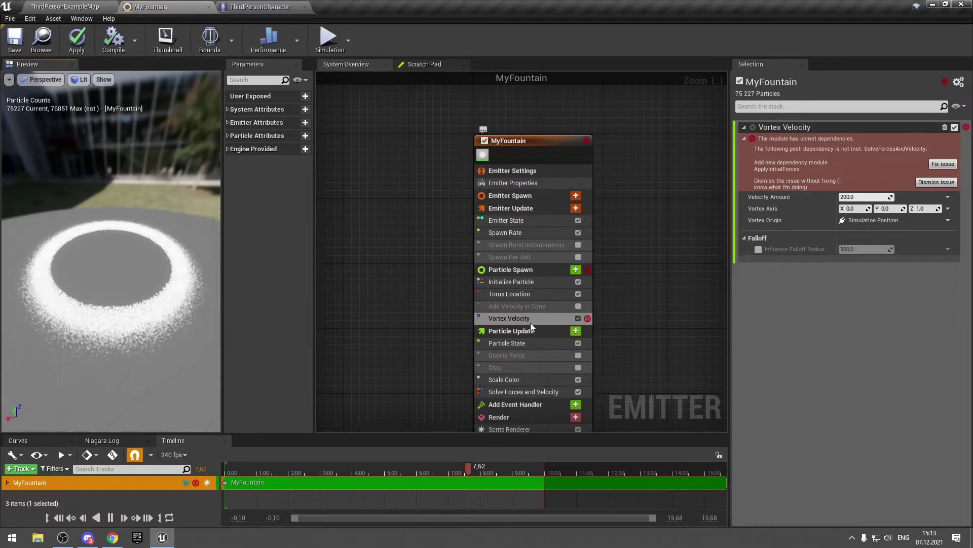
key("Delete")
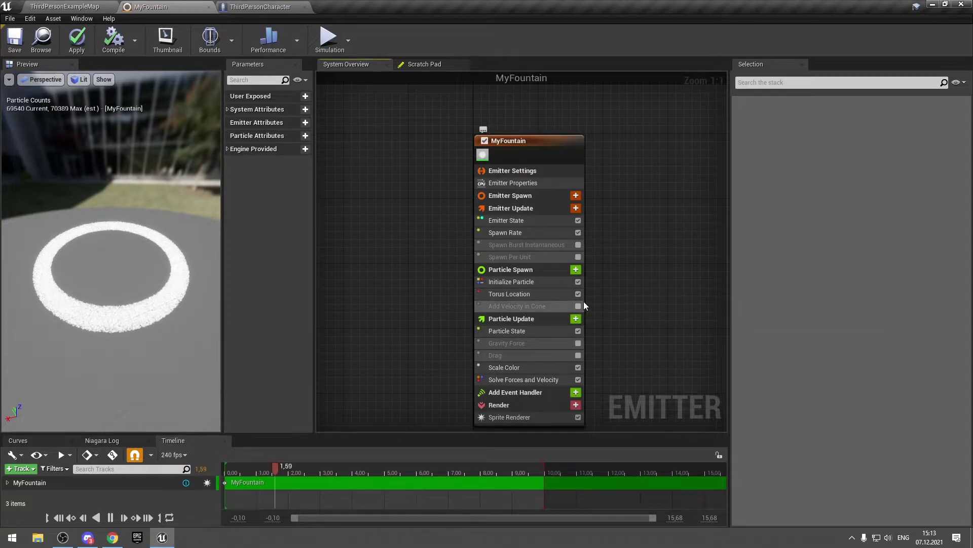
Add the Add Velocity from Point module to Particle Spawn.
left_click(576, 271)
type("vel")
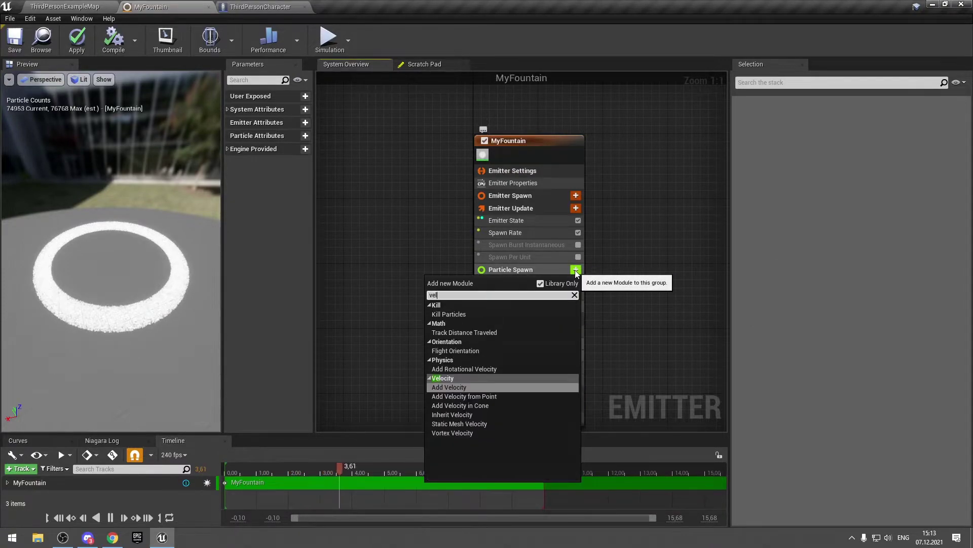
type("co")
key("BackSpace")
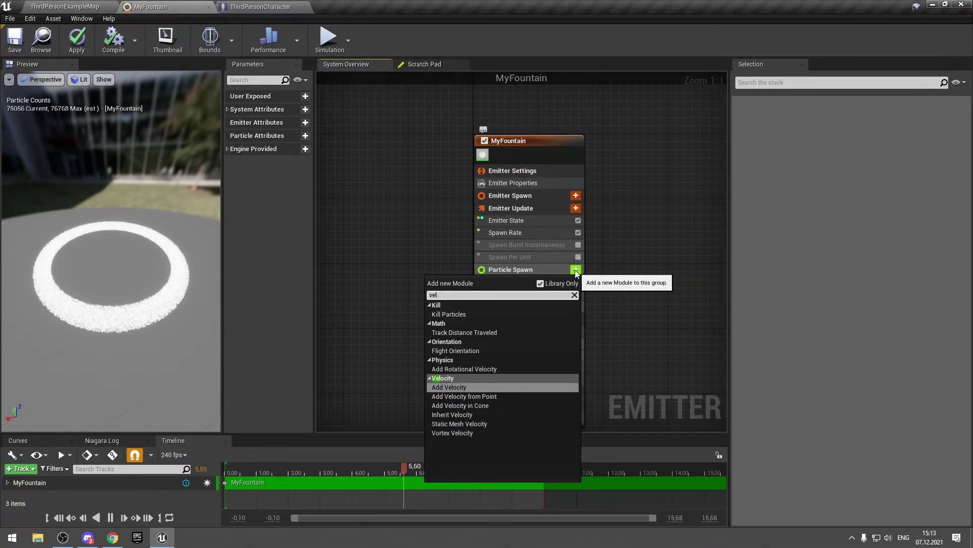
left_click(464, 396)
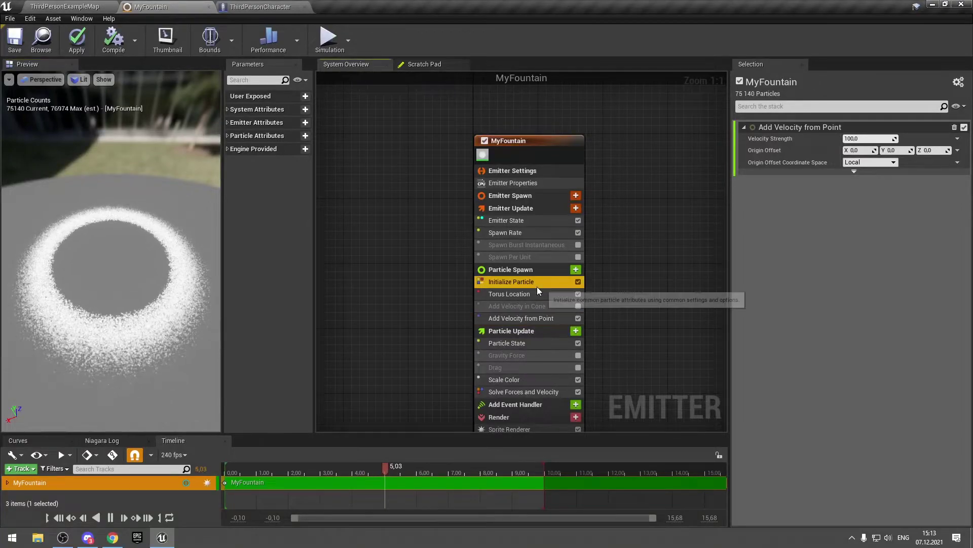
Set the Torus Location large radius to 200.
left_click(509, 294)
left_click(864, 161)
type("200")
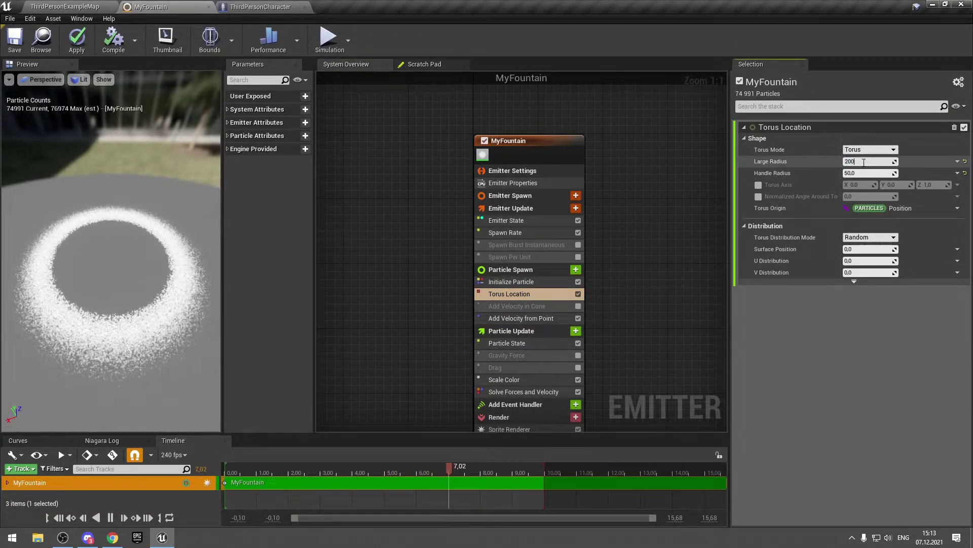
key("Return")
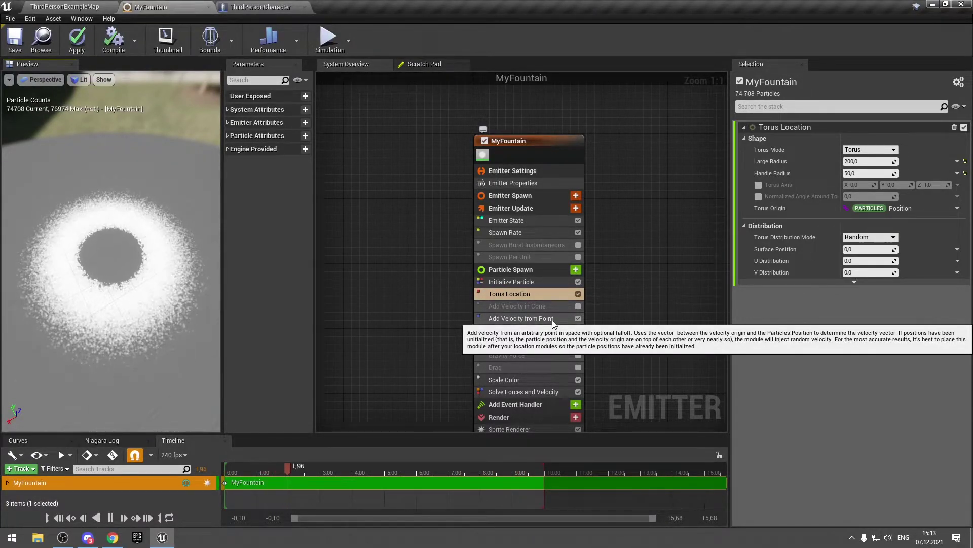
Add an Add Velocity module to Particle Spawn and disable Add Velocity from Point.
left_click(576, 270)
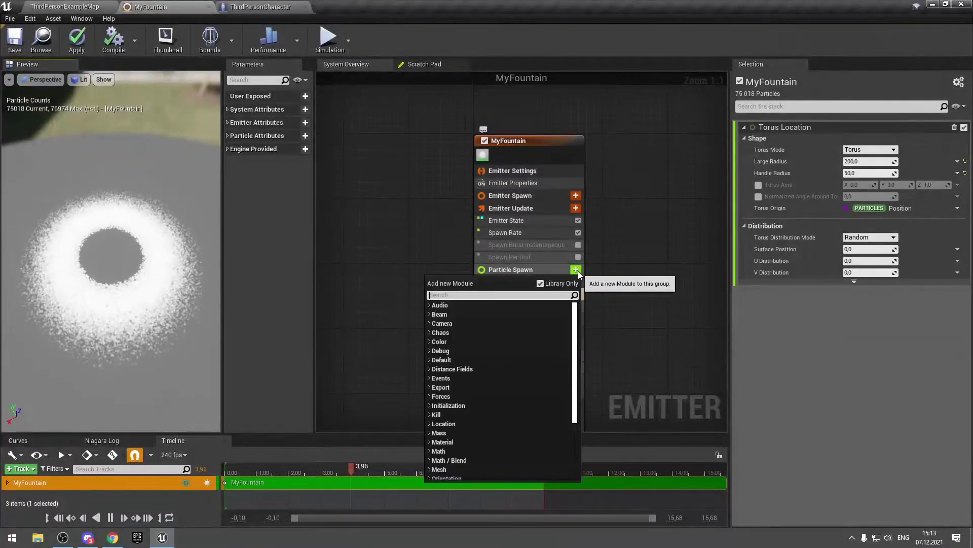
type("velocity")
key("Return")
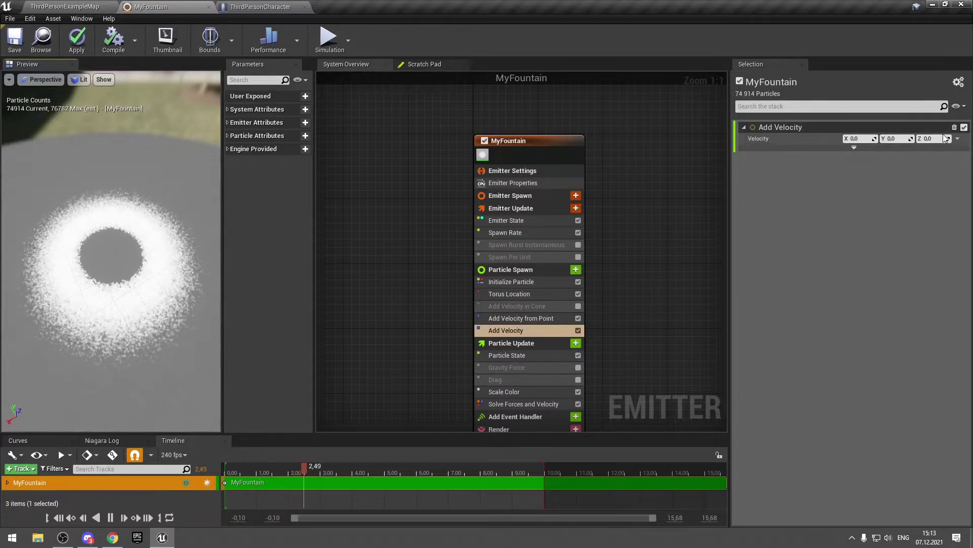
left_click(577, 318)
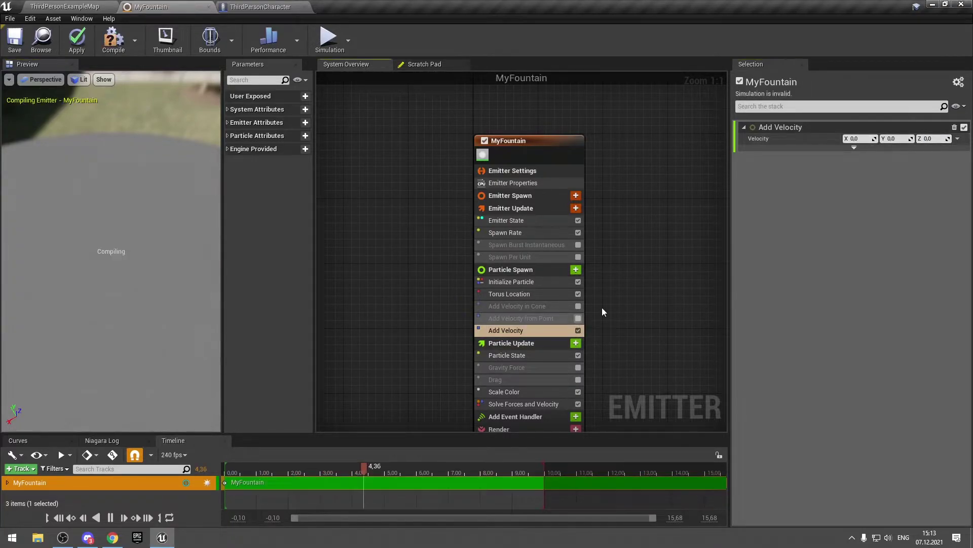
Set Add Velocity's X and Z to 10, raise them to 100, then disable the module.
left_click(858, 138)
type("10")
left_click(937, 139)
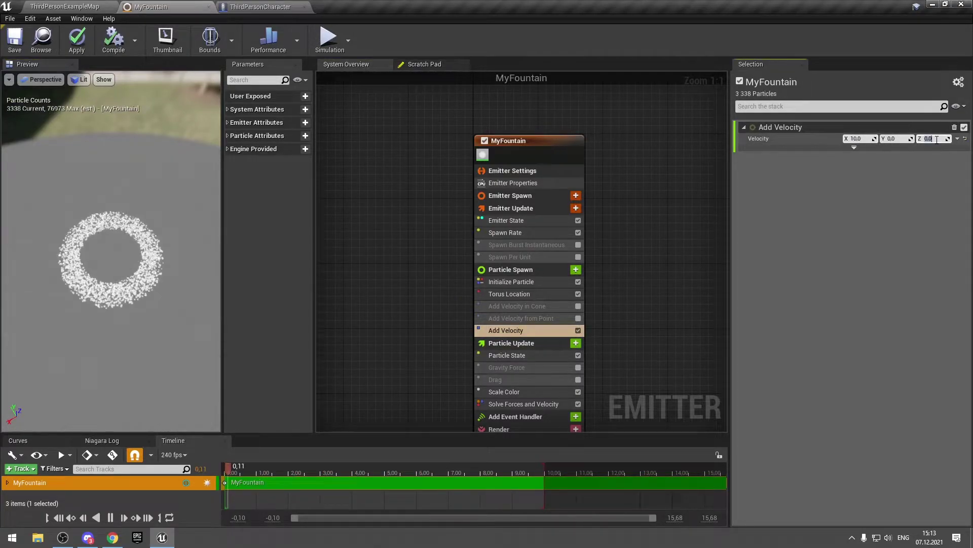
type("10")
key("Return")
left_click_drag(137, 358, 128, 353)
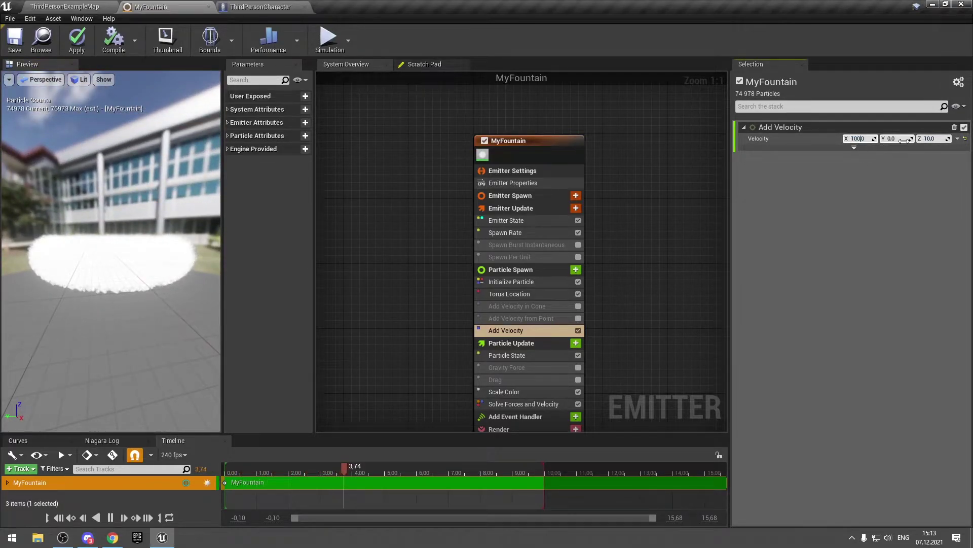
left_click_drag(934, 135, 948, 135)
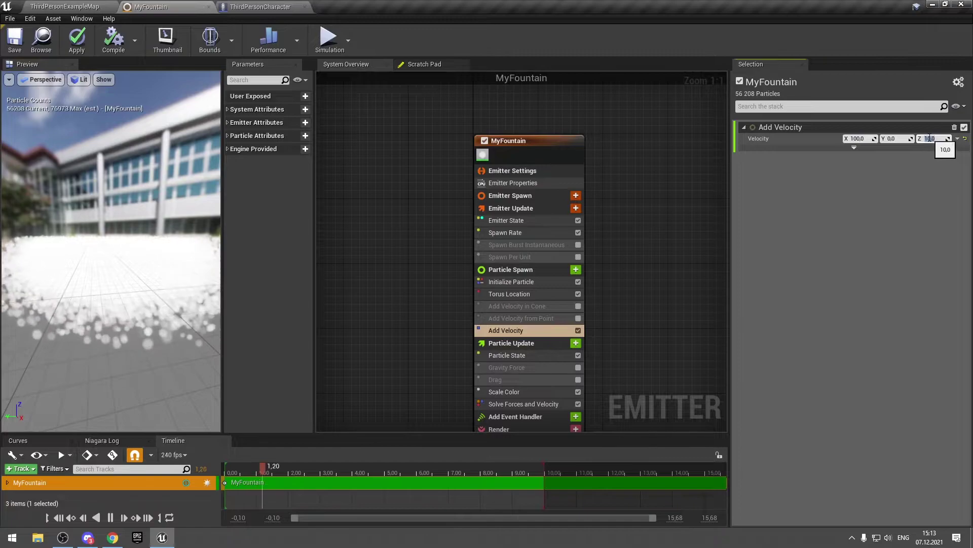
left_click_drag(144, 302, 117, 304)
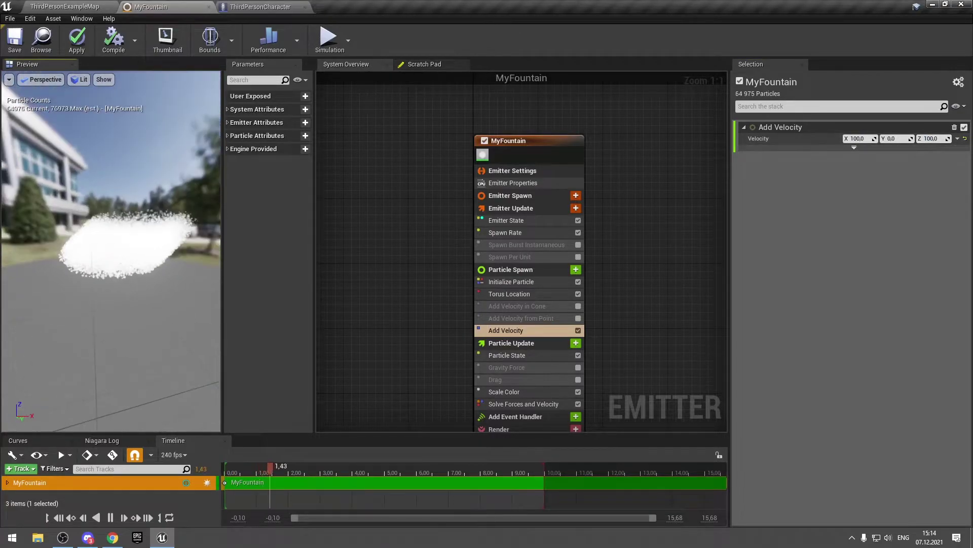
left_click(578, 330)
Re-enable Add Velocity from Point and set its Origin Offset X to 50.
left_click(578, 318)
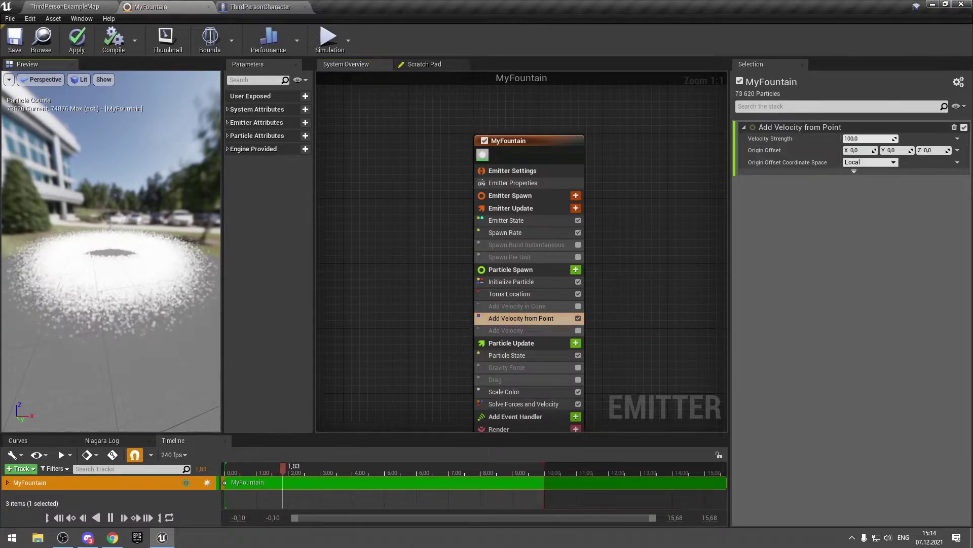
left_click_drag(111, 261, 111, 294)
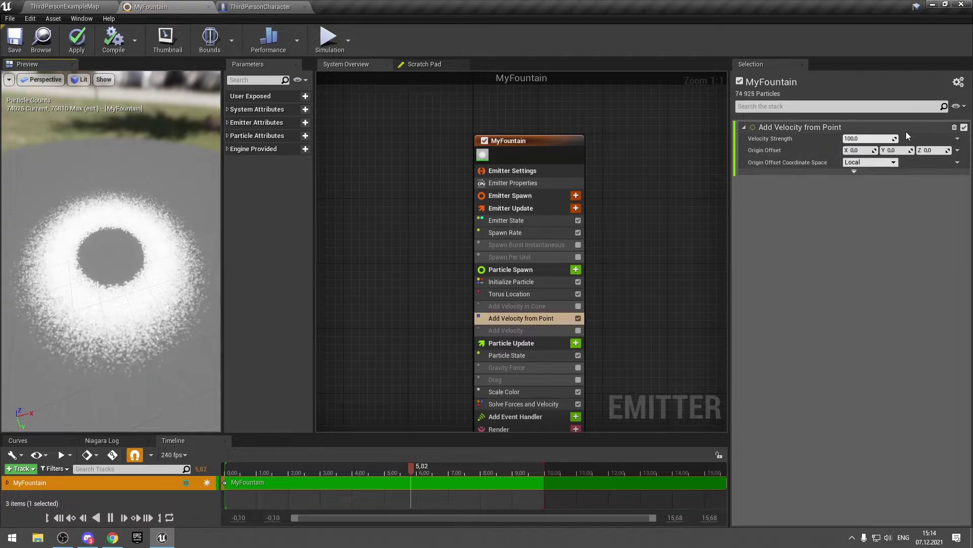
left_click(864, 152)
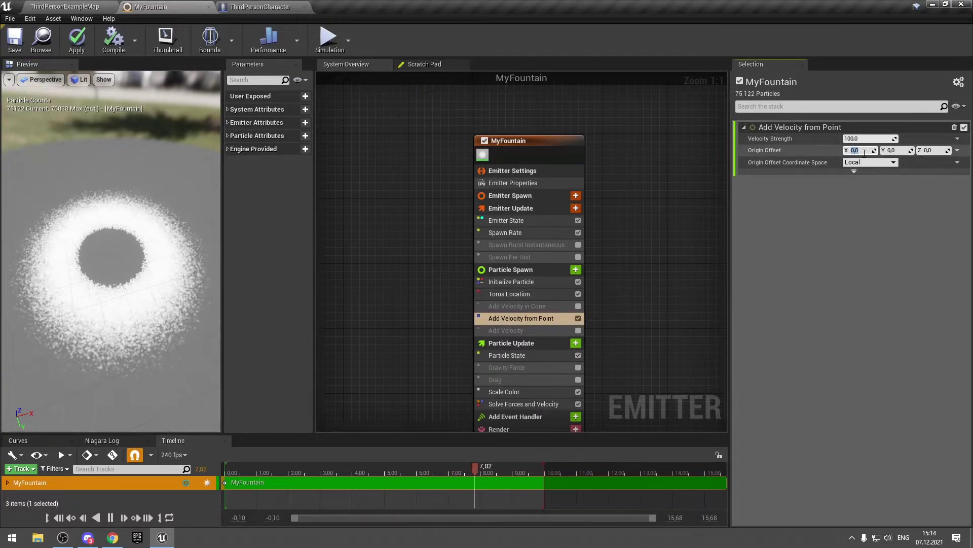
type("50")
key("Return")
key("Return")
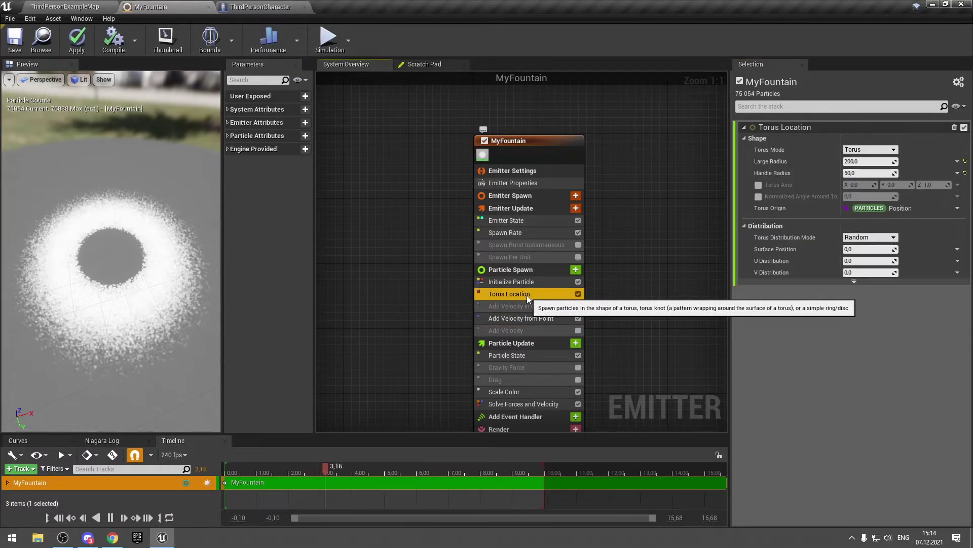
Change the Origin Offset X to 200.
left_click(524, 318)
left_click(860, 150)
key("BackSpace")
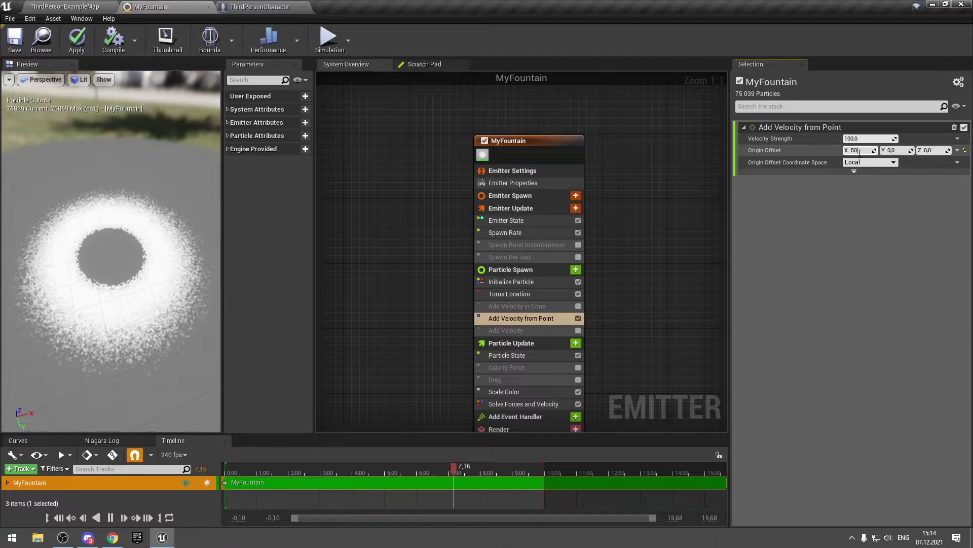
type("200")
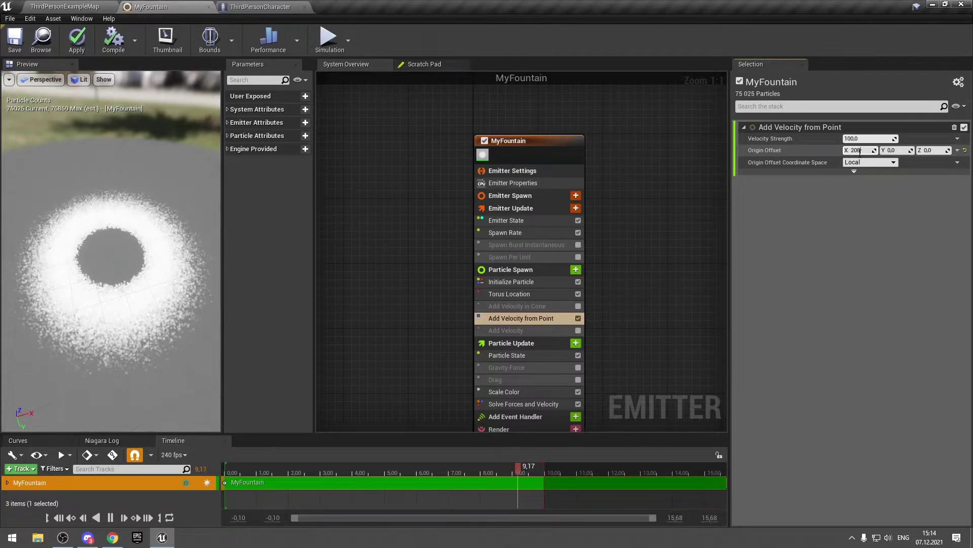
key("Return")
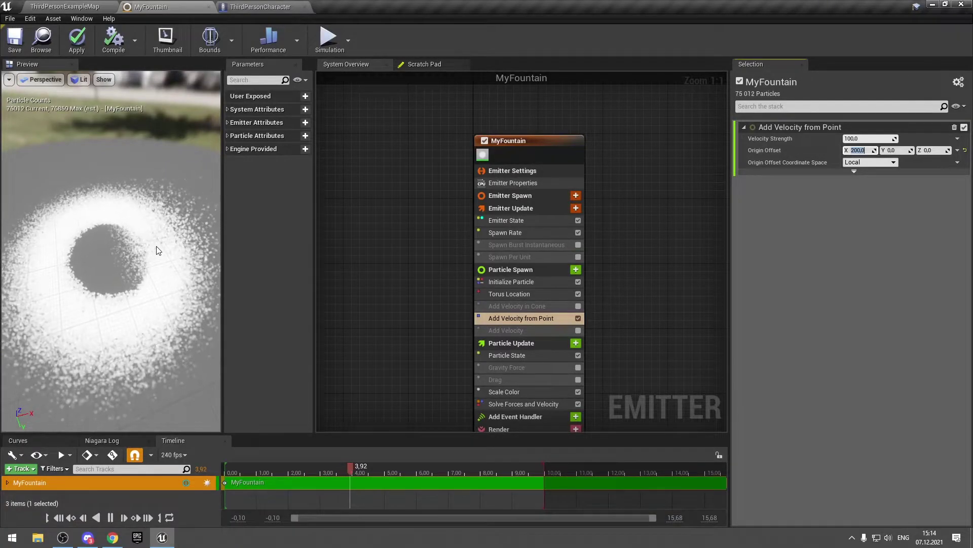
scroll(193, 236, "down", 2)
left_click_drag(193, 237, 151, 244)
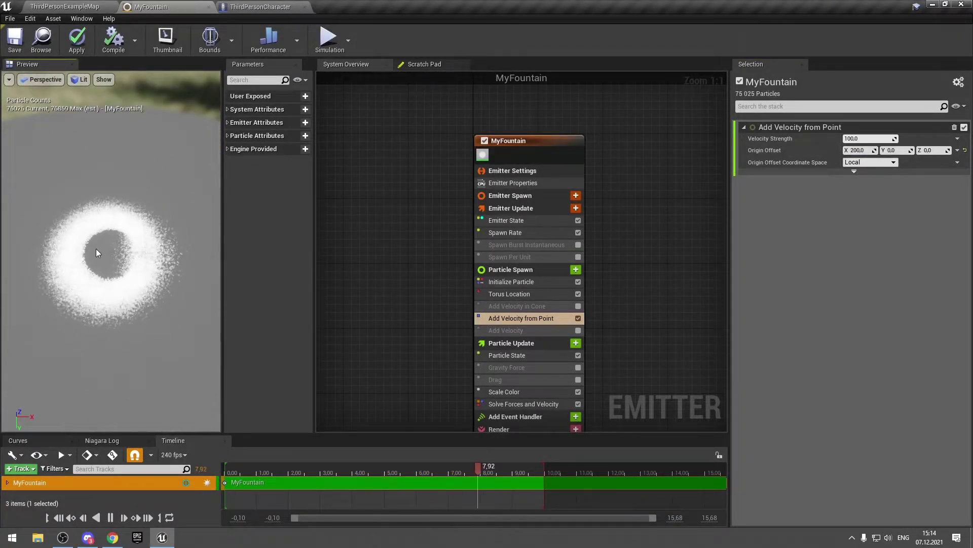
Try Origin Offset X values of 500 and -500, then reset it to 0.
left_click(871, 151)
type("500")
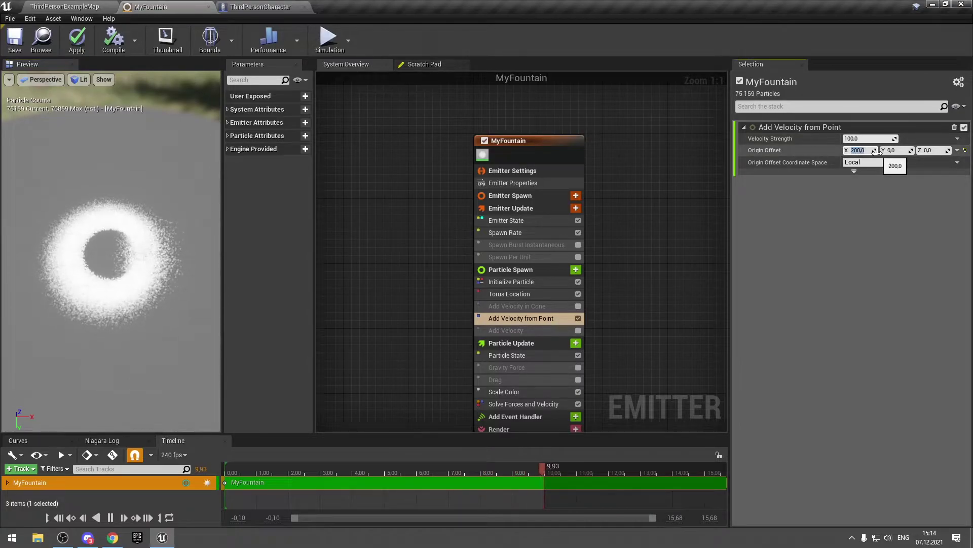
key("Return")
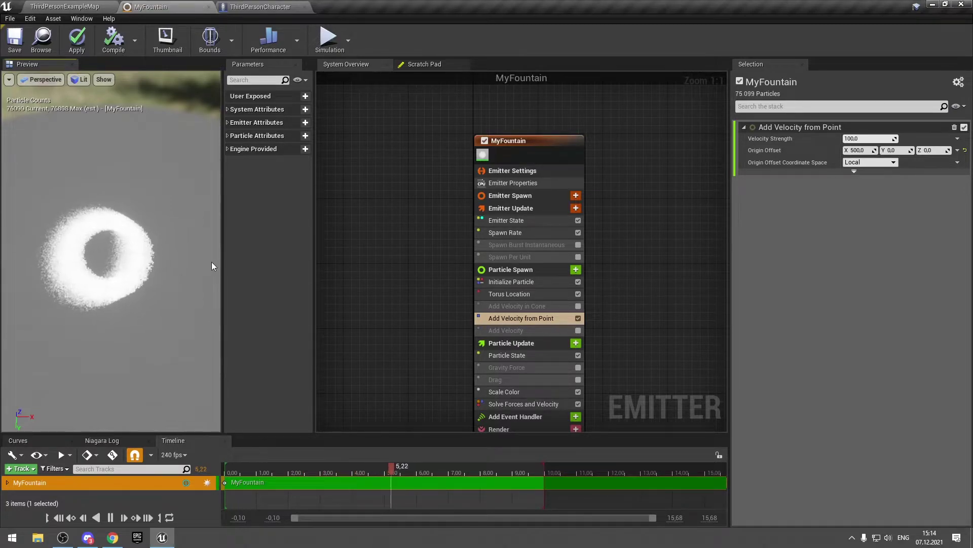
left_click_drag(223, 256, 272, 259)
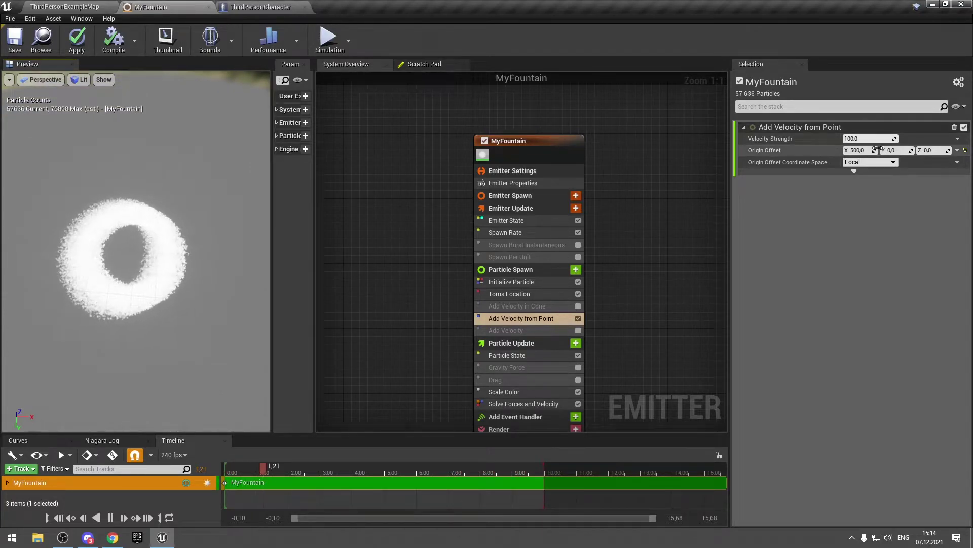
type("-50")
key("Return")
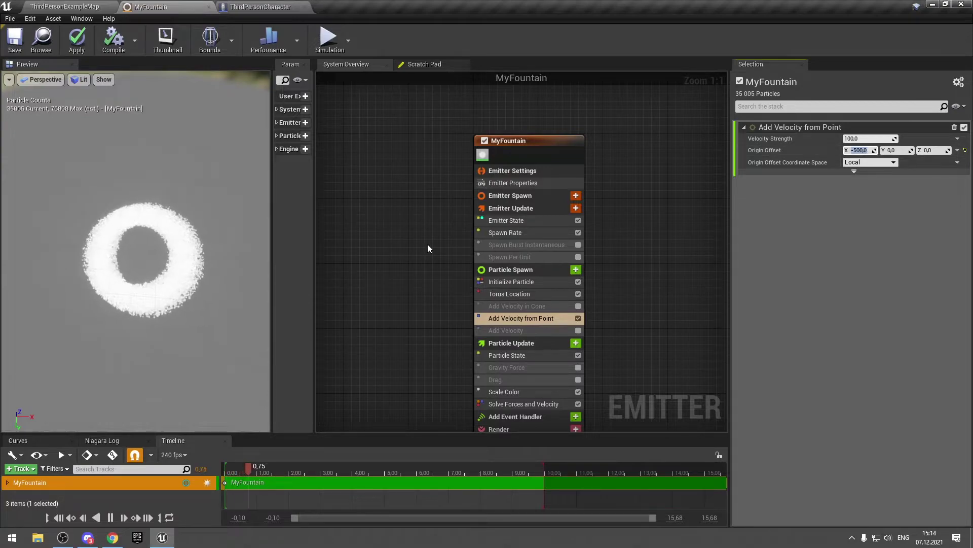
type("0")
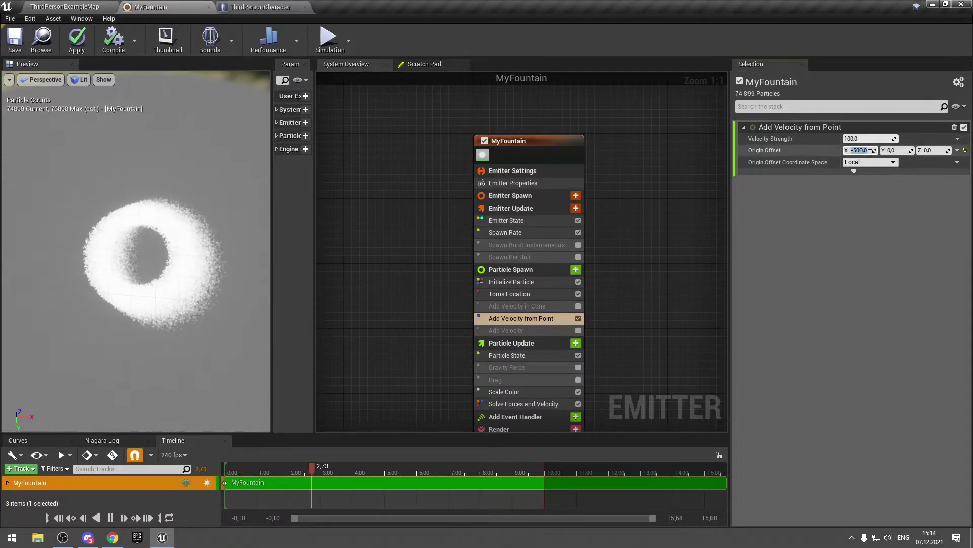
key("Return")
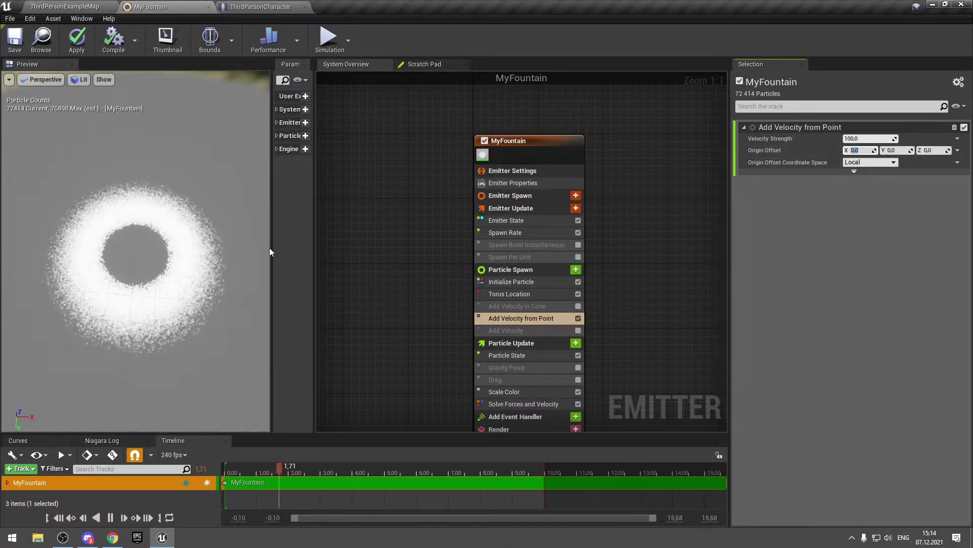
left_click_drag(272, 249, 255, 250)
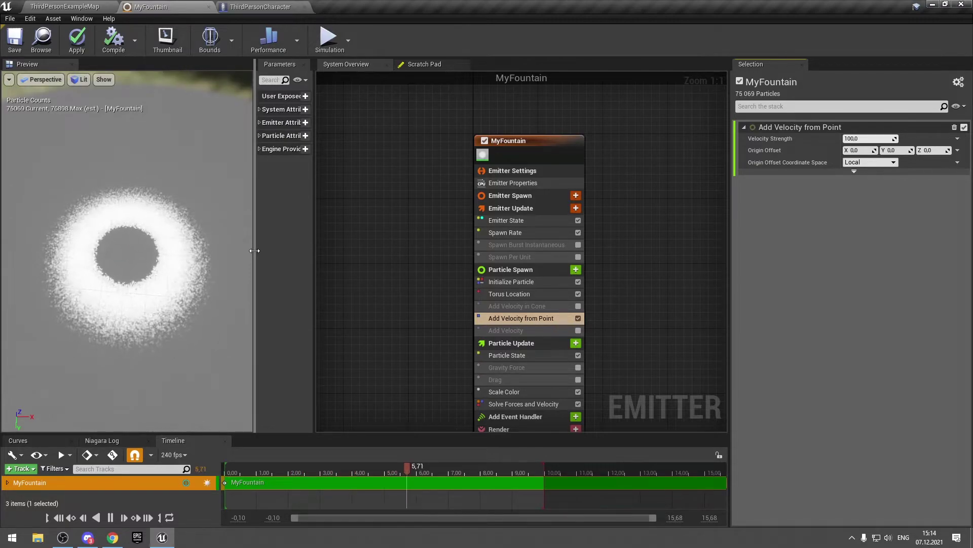
Select Add Velocity from Point and toggle the Drag module on and back off.
left_click(640, 316)
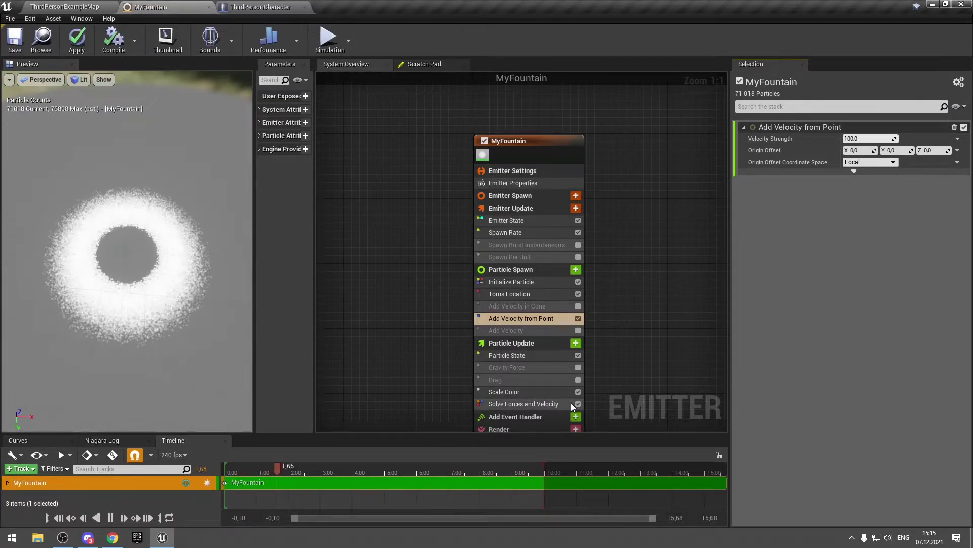
left_click(577, 379)
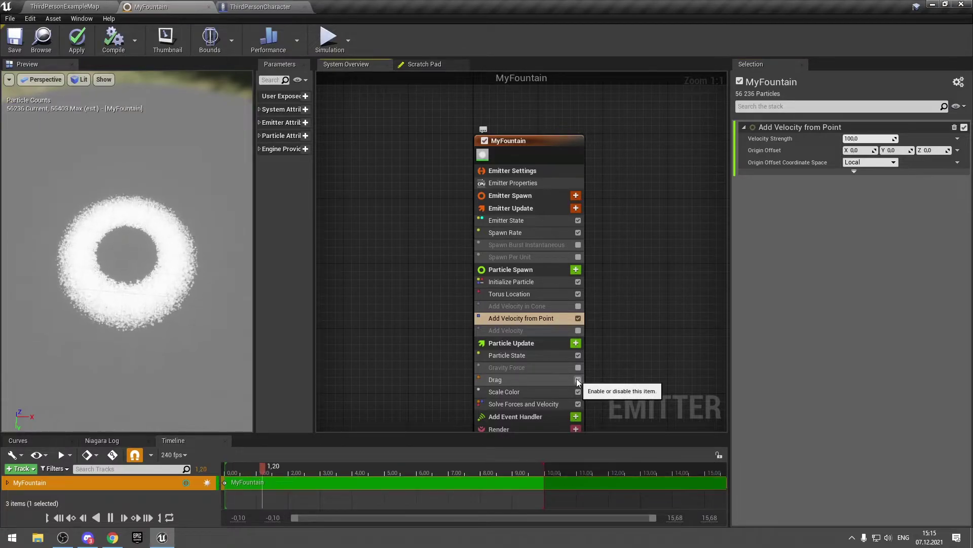
left_click(577, 379)
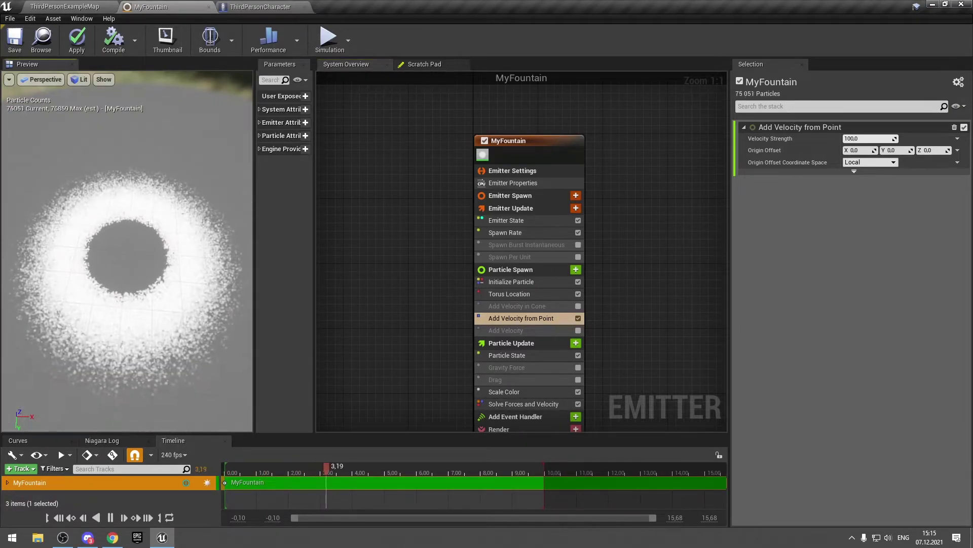
left_click_drag(152, 304, 152, 264)
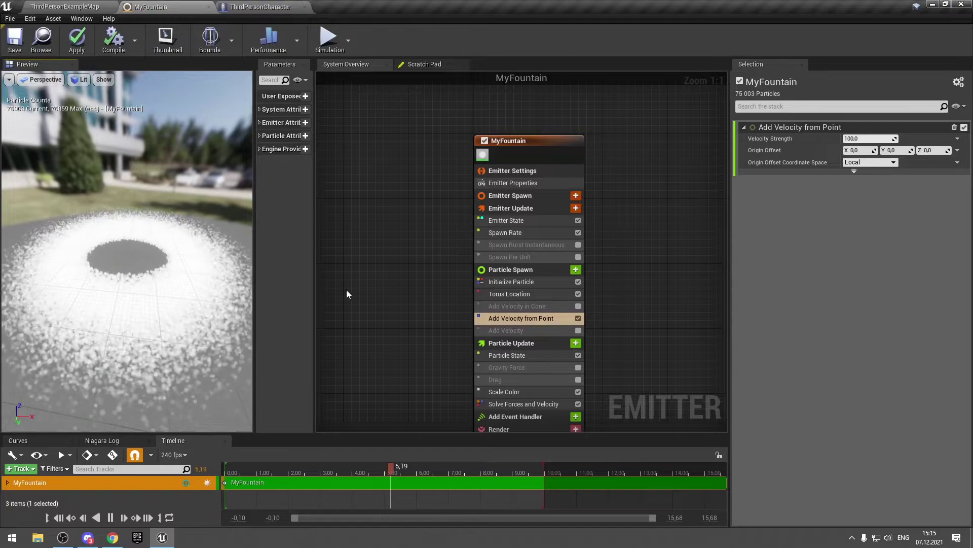
Delete the disabled Add Velocity module from Particle Spawn.
left_click(576, 346)
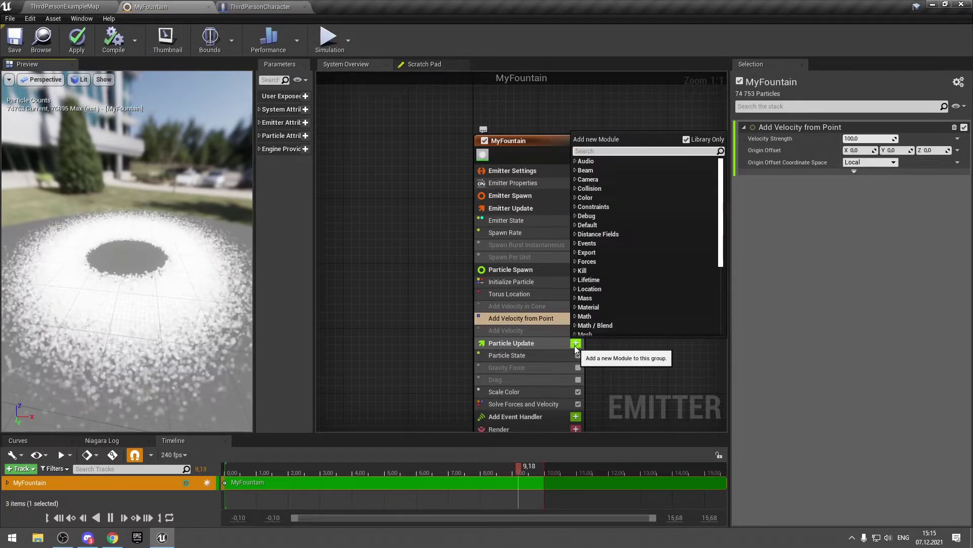
left_click(543, 329)
key("Delete")
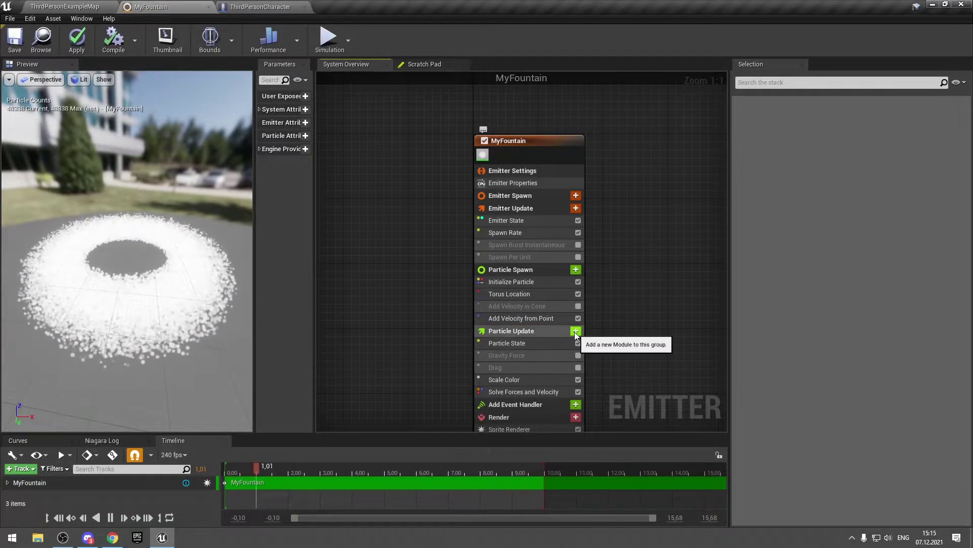
Add Add Velocity from Point to Particle Update, fix its ordering issue, then delete it.
left_click(575, 332)
type("add")
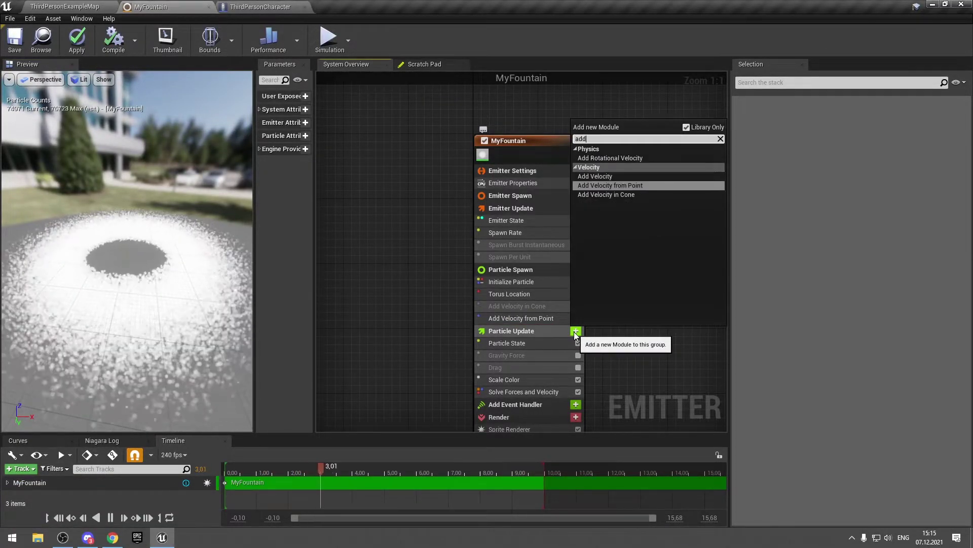
key("Return")
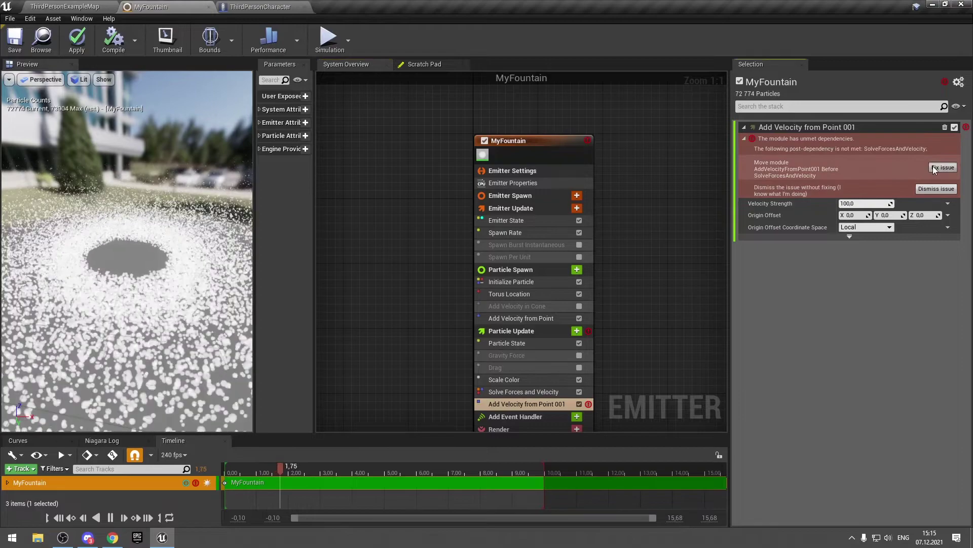
left_click(932, 167)
left_click_drag(158, 298, 158, 302)
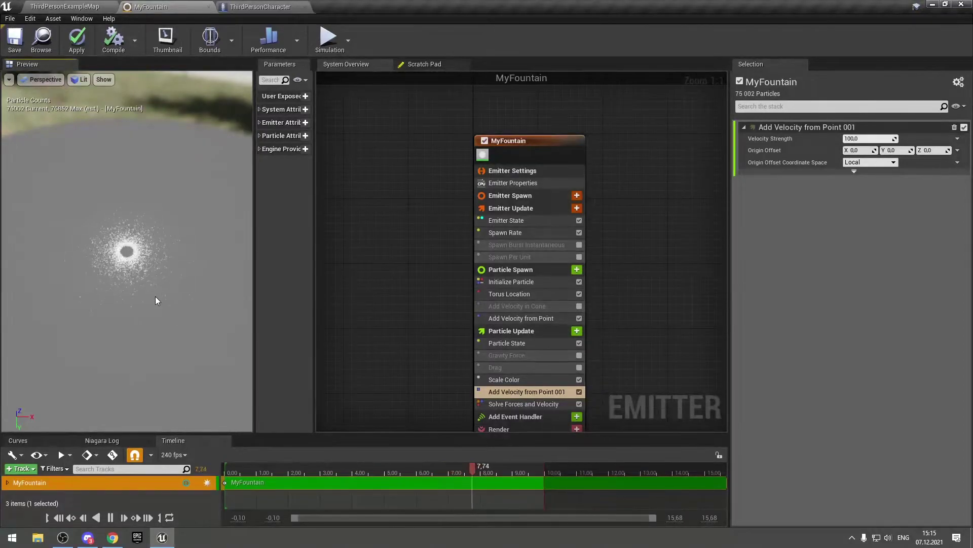
scroll(129, 263, "up", 5)
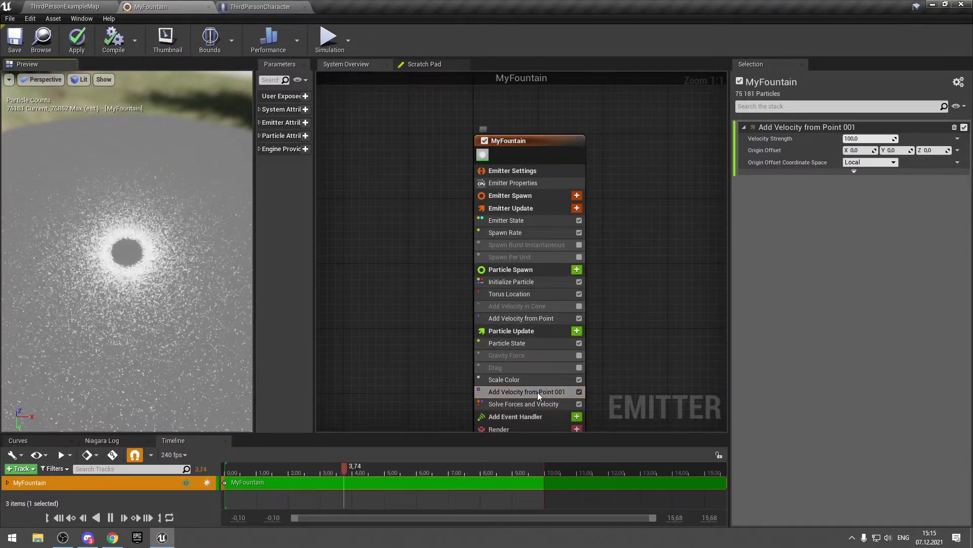
key("Delete")
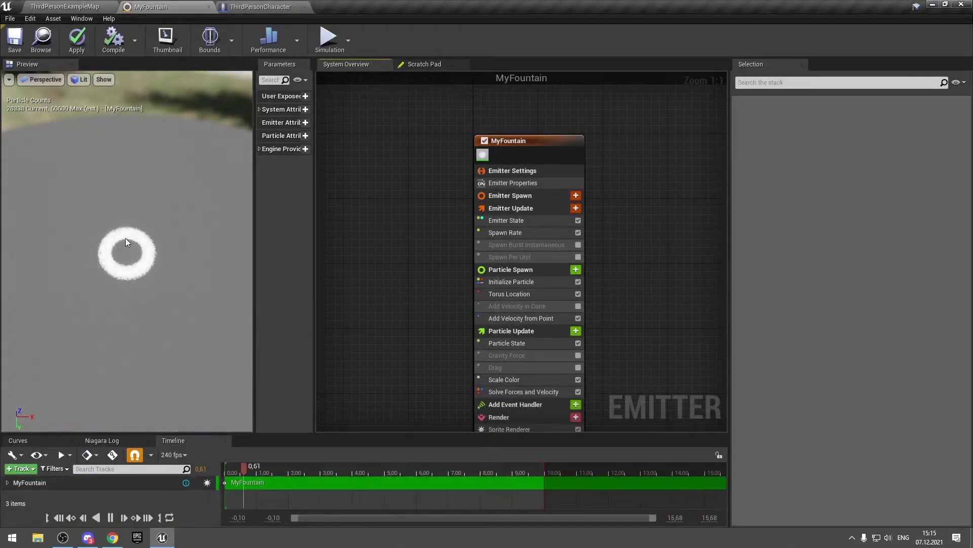
Select Add Velocity in Cone to view its settings and uncheck Add Velocity from Point.
left_click(513, 316)
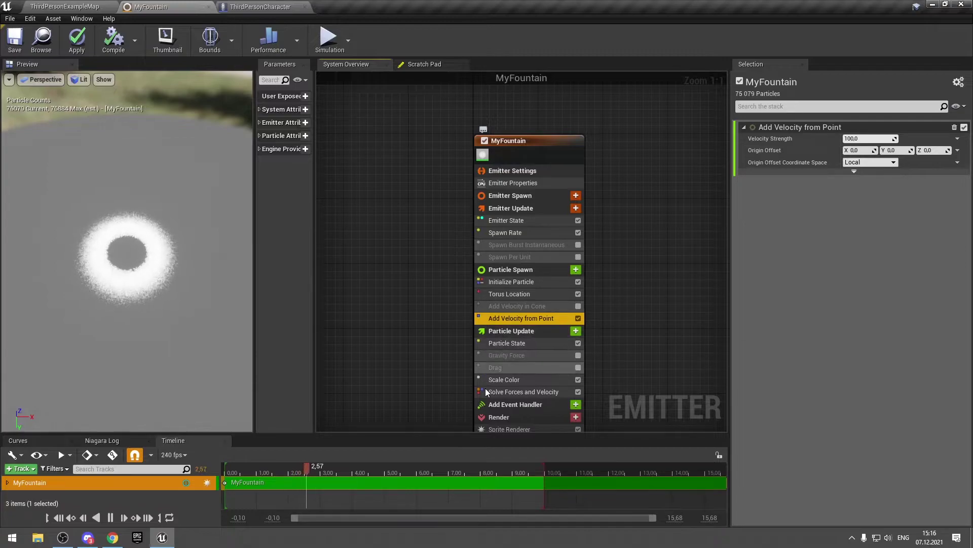
left_click(549, 305)
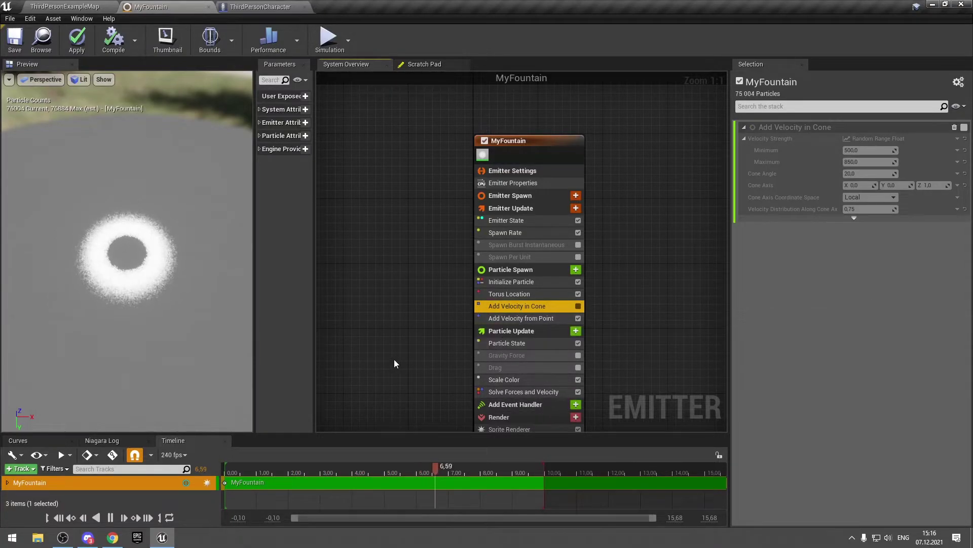
left_click(578, 318)
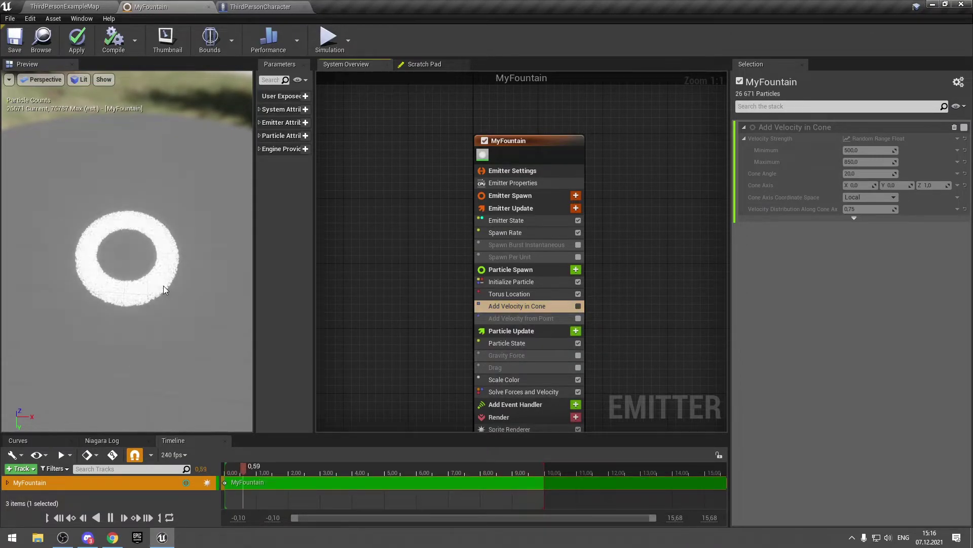
Add Point Attraction Force from the Forces category to Particle Update.
left_click(576, 331)
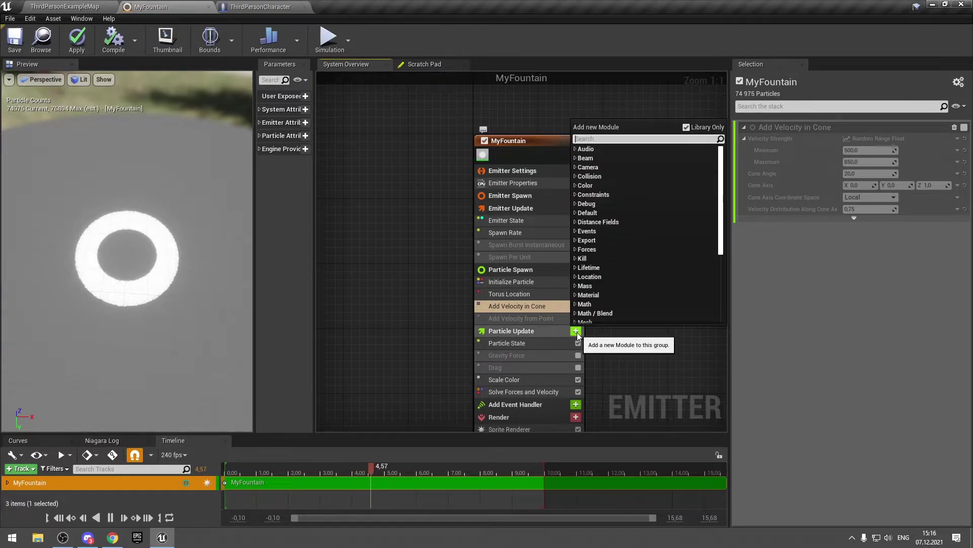
scroll(635, 257, "down", 3)
scroll(633, 257, "down", 3)
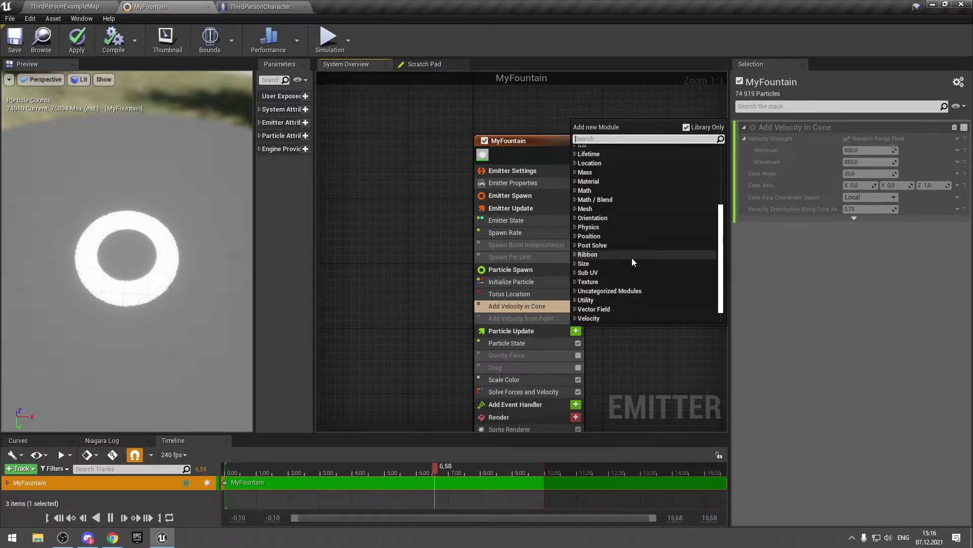
scroll(601, 229, "up", 3)
scroll(600, 229, "up", 3)
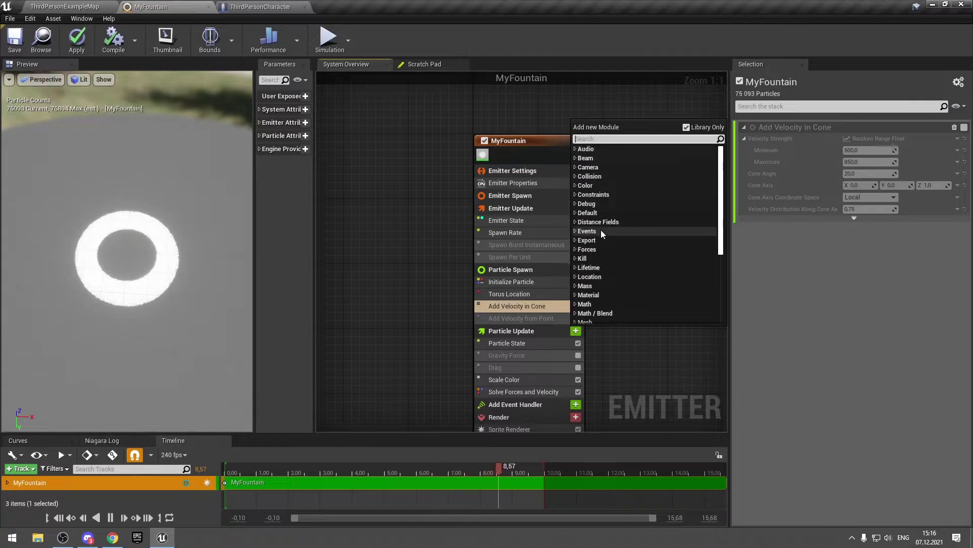
left_click(574, 249)
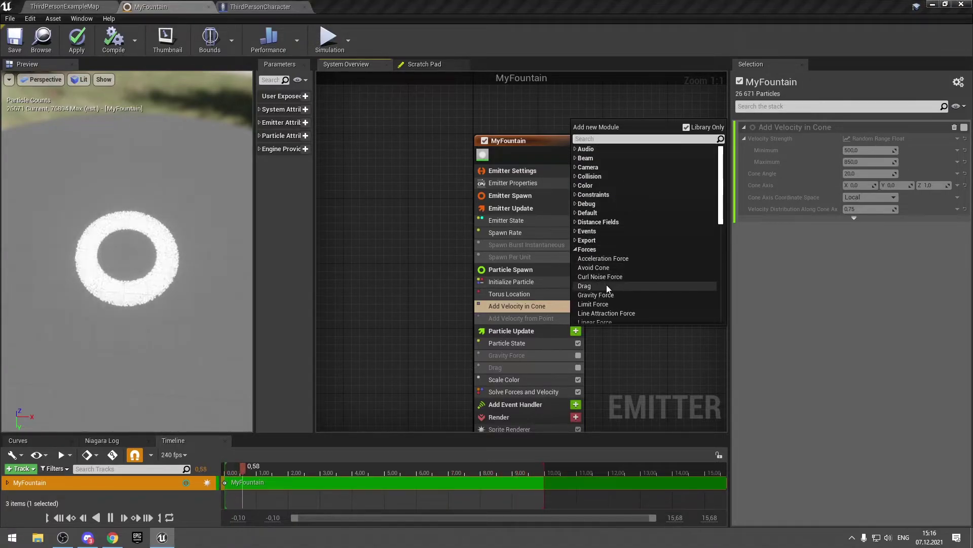
scroll(610, 288, "down", 1)
scroll(610, 288, "down", 2)
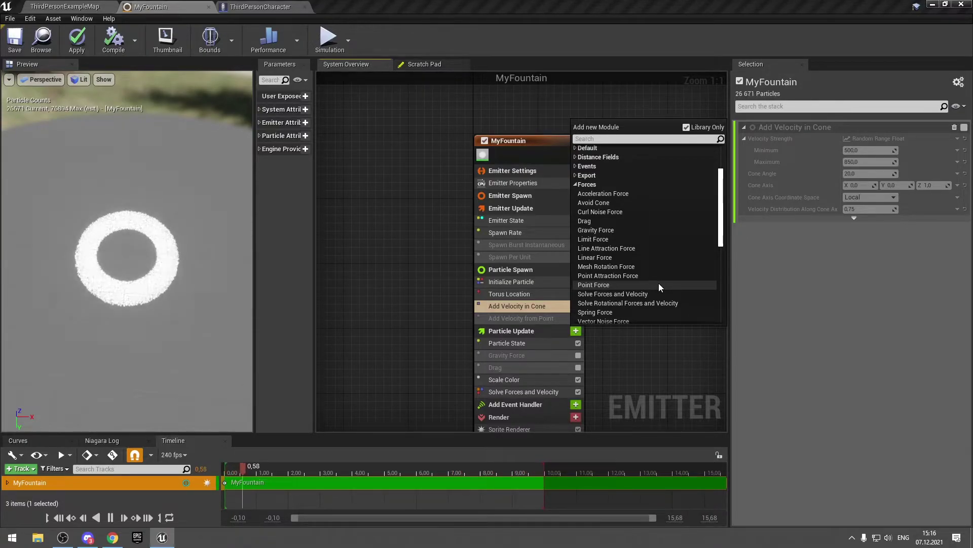
left_click(604, 277)
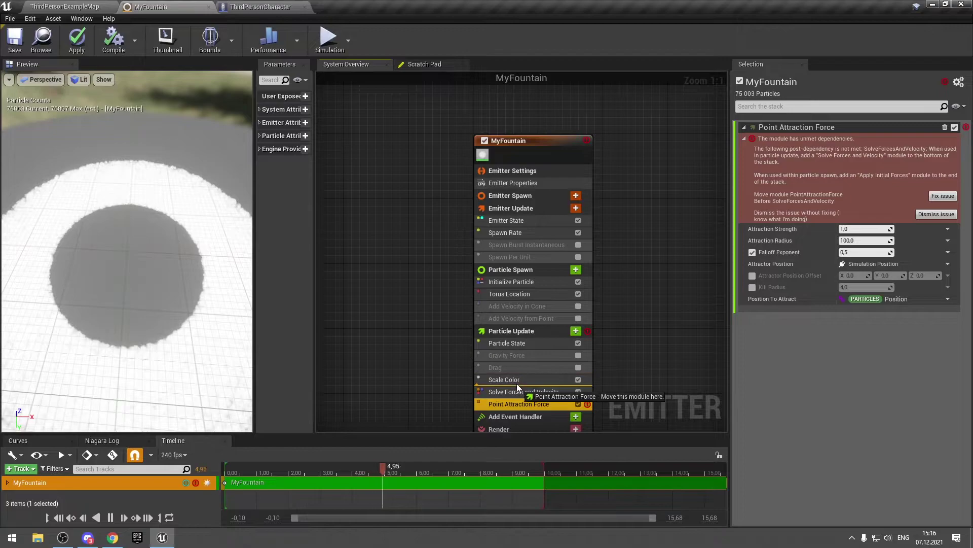
Move Point Attraction Force above Solve Forces and Velocity, with radius 500 and strength 15.
left_click_drag(517, 378, 516, 383)
type("500")
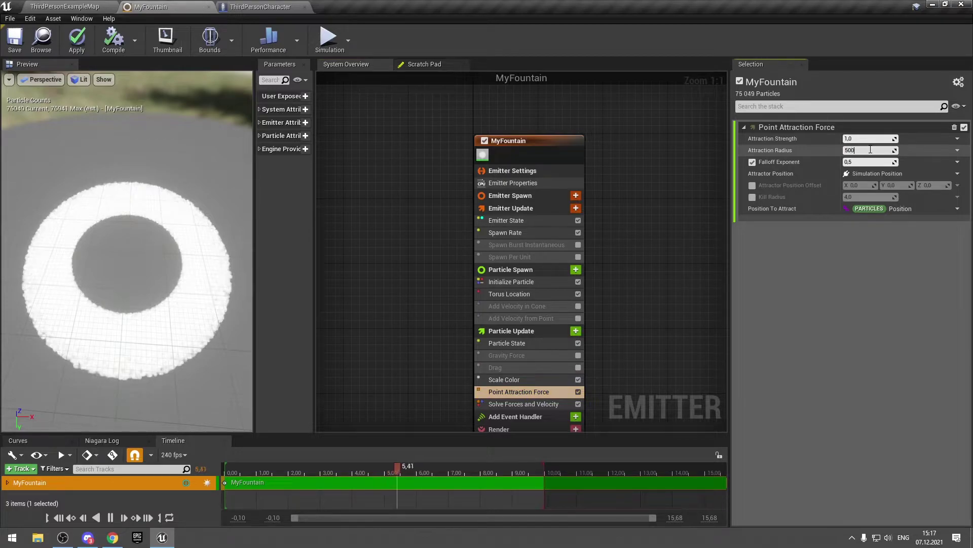
key("Return")
scroll(195, 293, "up", 4)
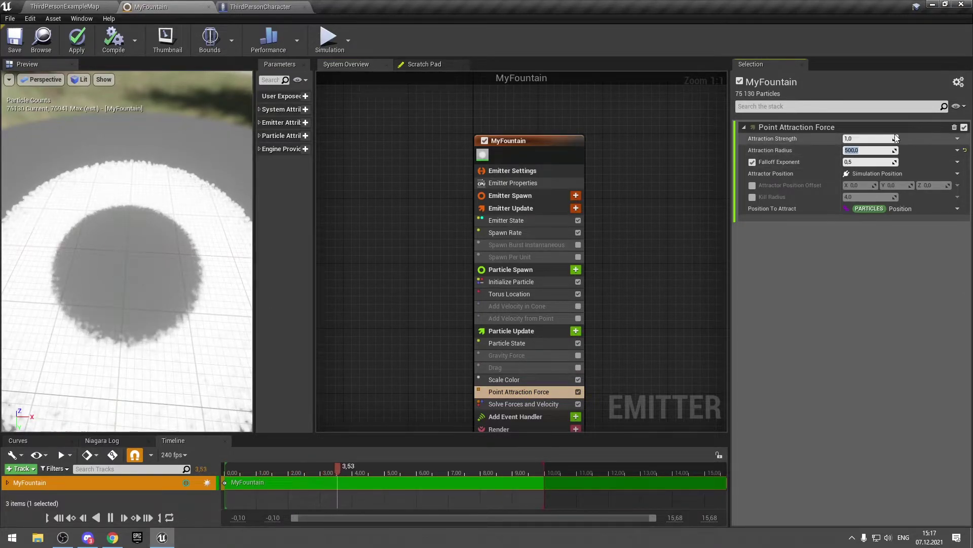
type("50")
key("Return")
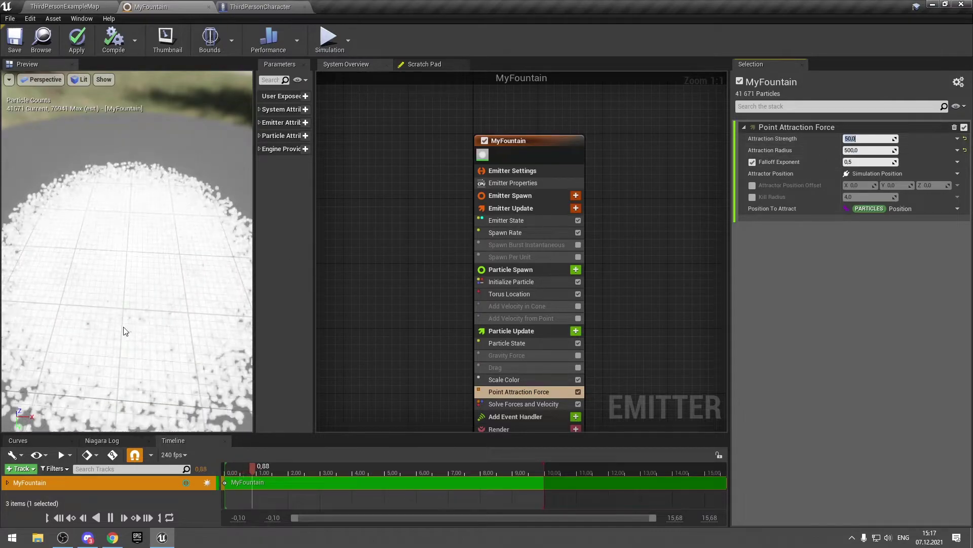
scroll(203, 315, "down", 4)
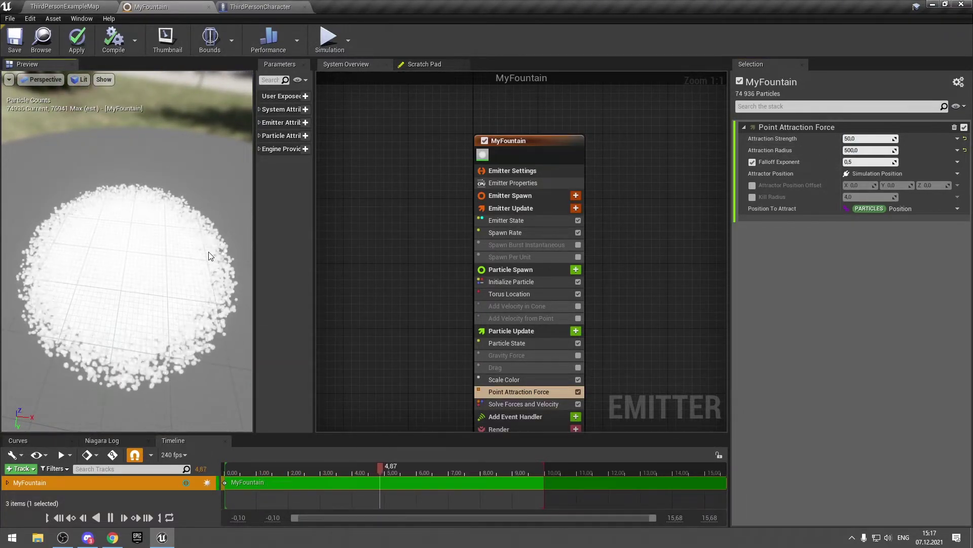
left_click(872, 139)
type("15")
key("Return")
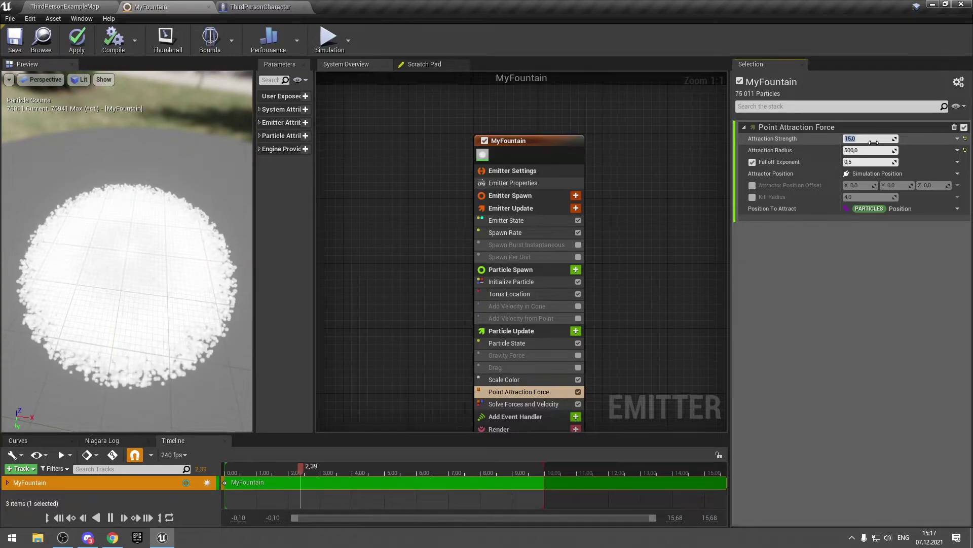
Shorten the playback range to about 4 seconds, restart it, and disable Torus Location.
left_click_drag(548, 476, 351, 474)
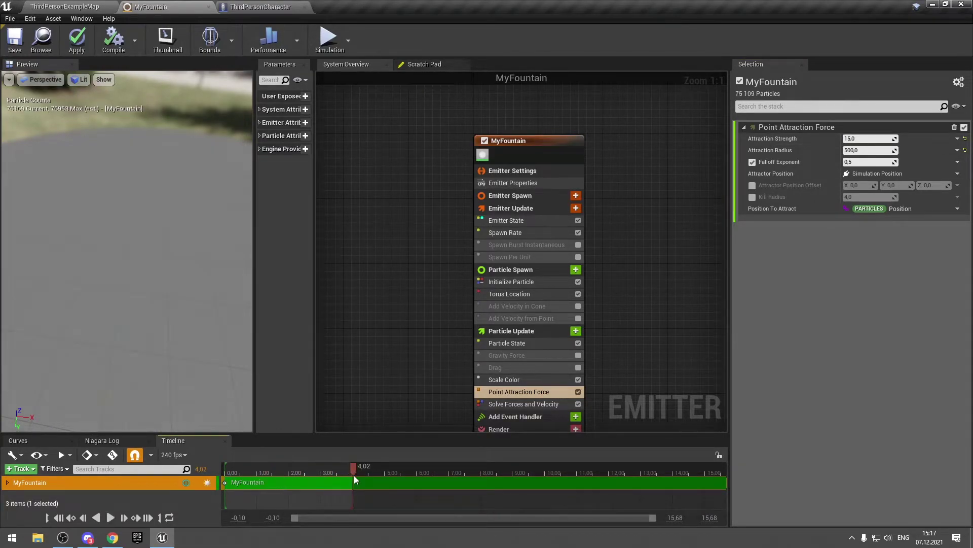
left_click(108, 517)
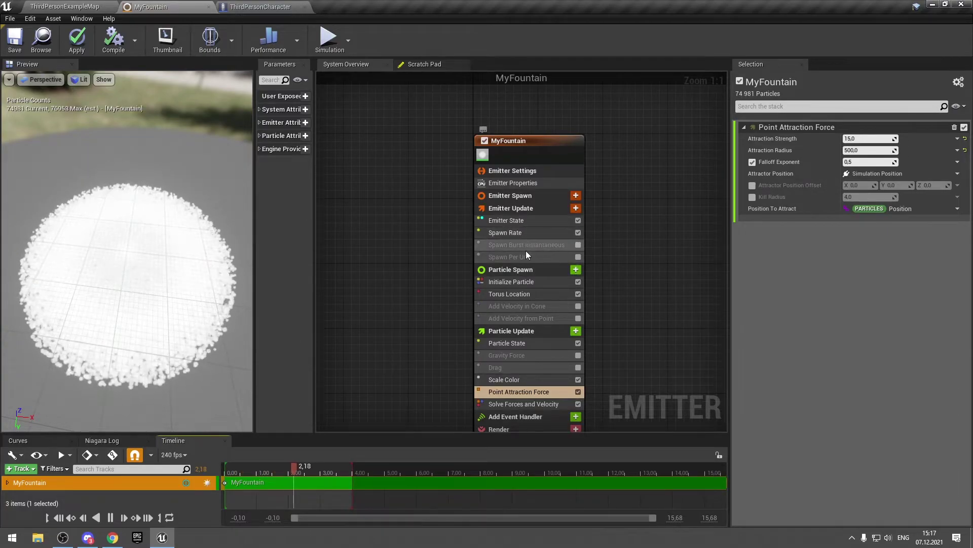
left_click(579, 293)
Add a Sphere Location module to Particle Spawn.
left_click(576, 270)
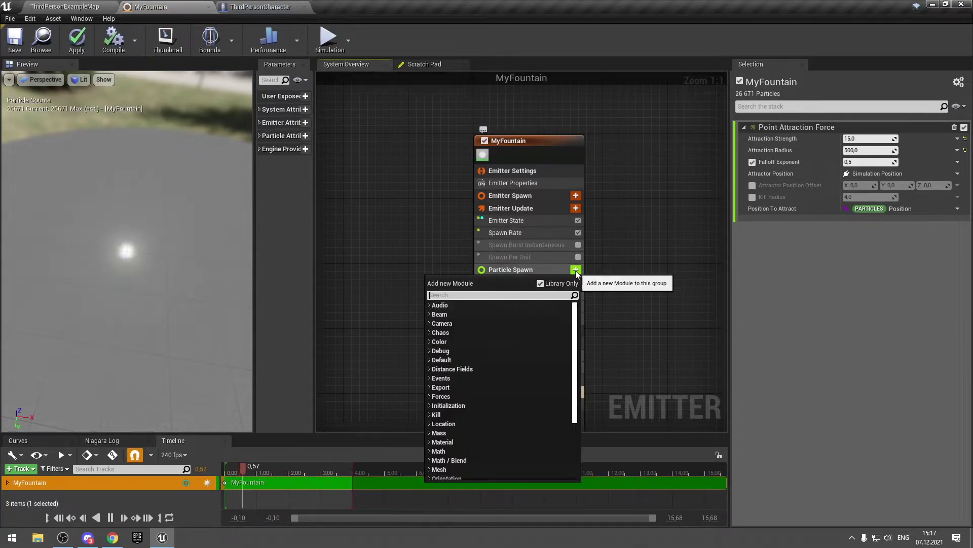
type("sphe")
key("Return")
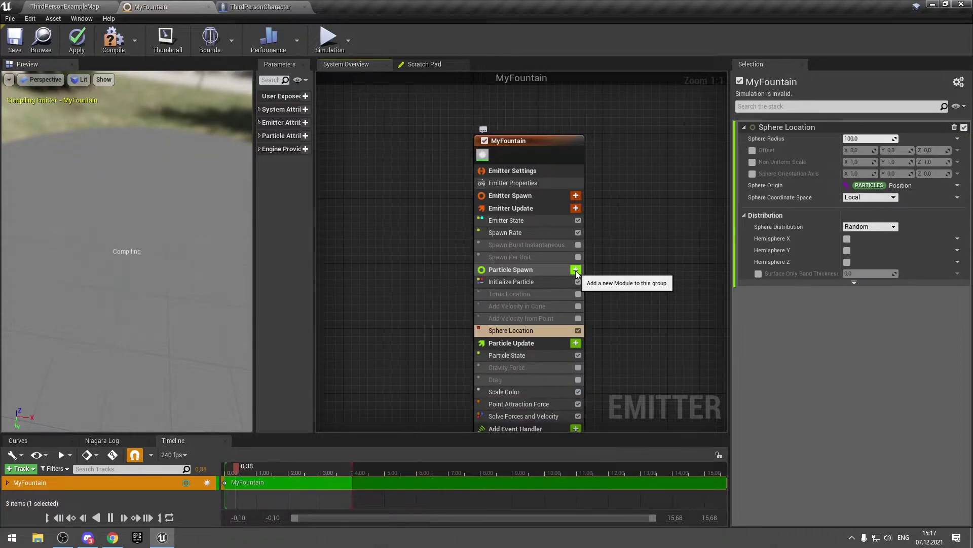
left_click_drag(121, 295, 121, 268)
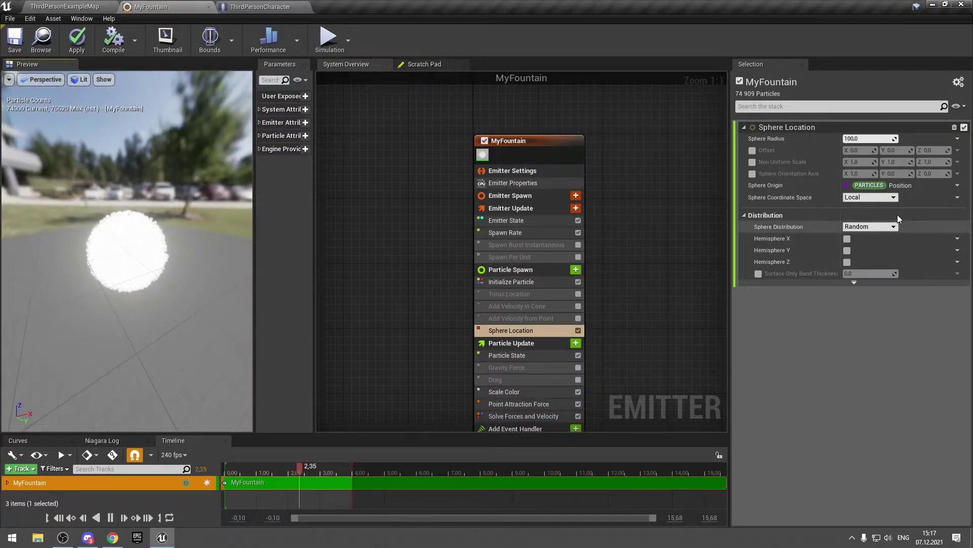
Set the Spawn Rate to 50 and review the Point Attraction Force settings.
left_click(536, 233)
left_click(846, 139)
type("50")
key("Return")
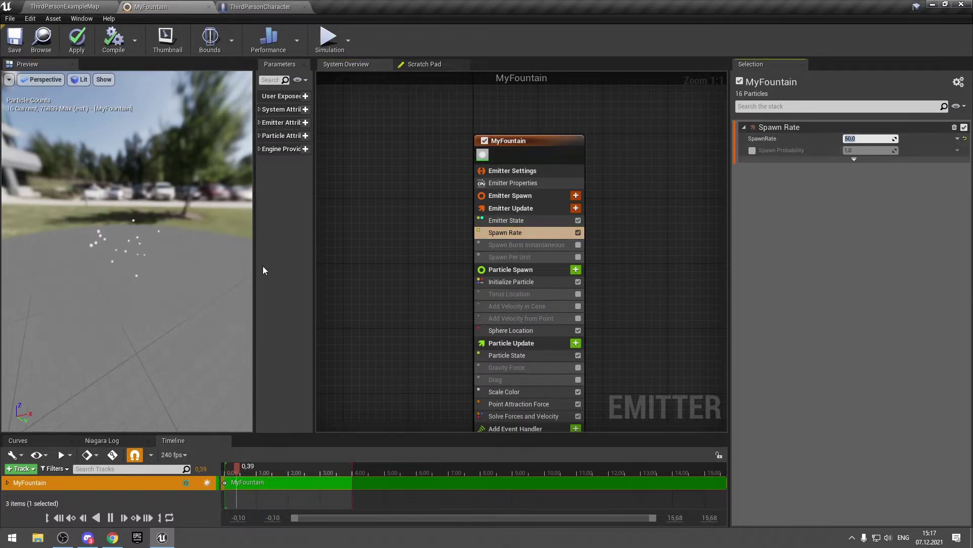
scroll(195, 285, "up", 3)
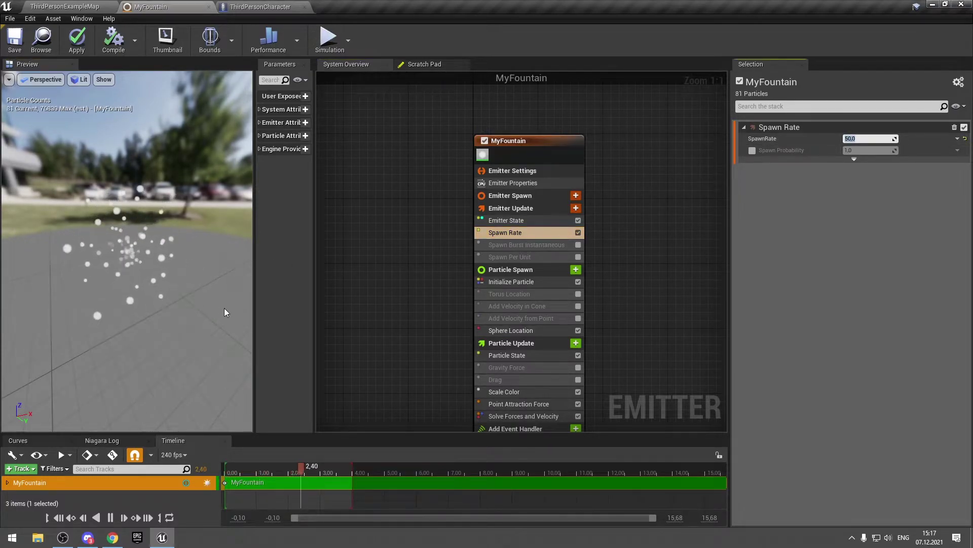
left_click_drag(107, 379, 121, 363)
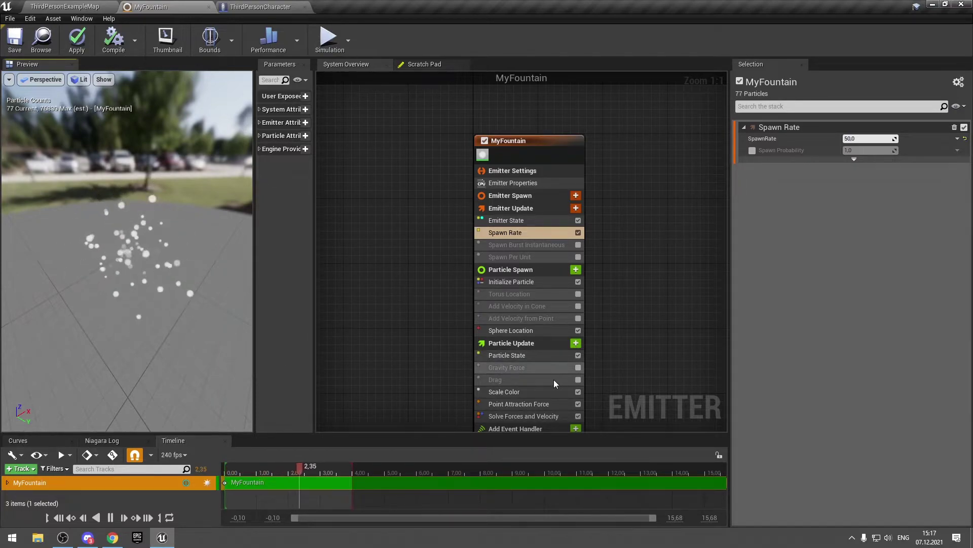
scroll(553, 379, "down", 1)
left_click(537, 403)
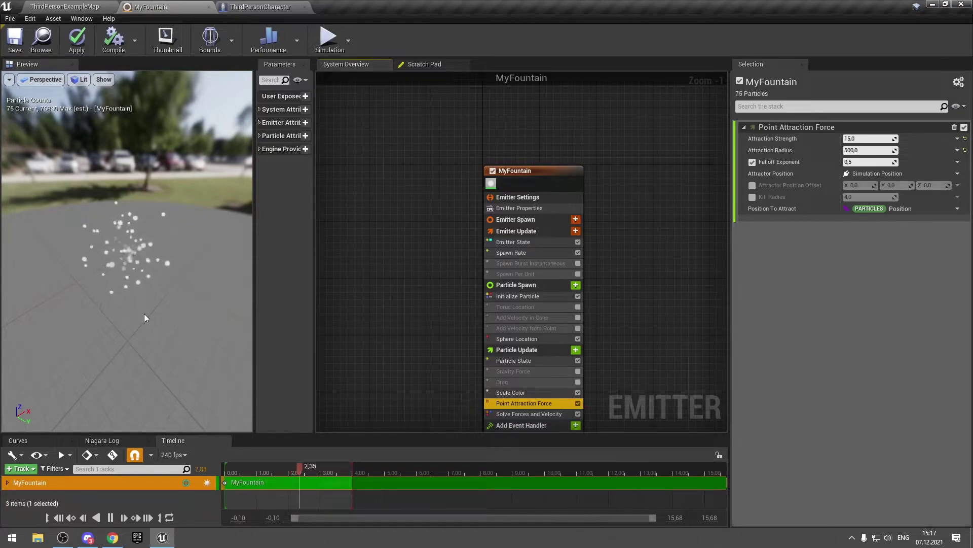
mouse_move(112, 279)
left_mouse_down()
mouse_move(125, 282)
mouse_move(144, 266)
left_mouse_up()
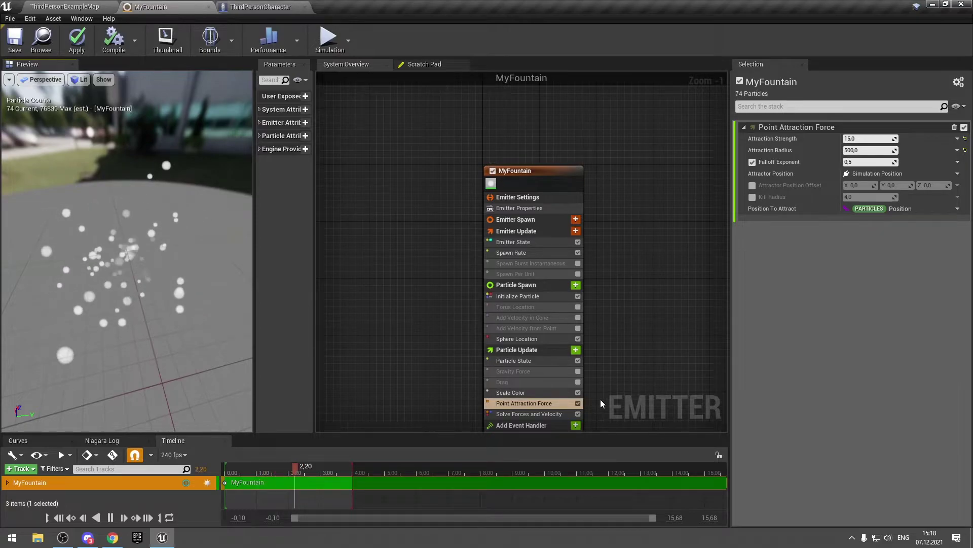
scroll(589, 366, "down", 1)
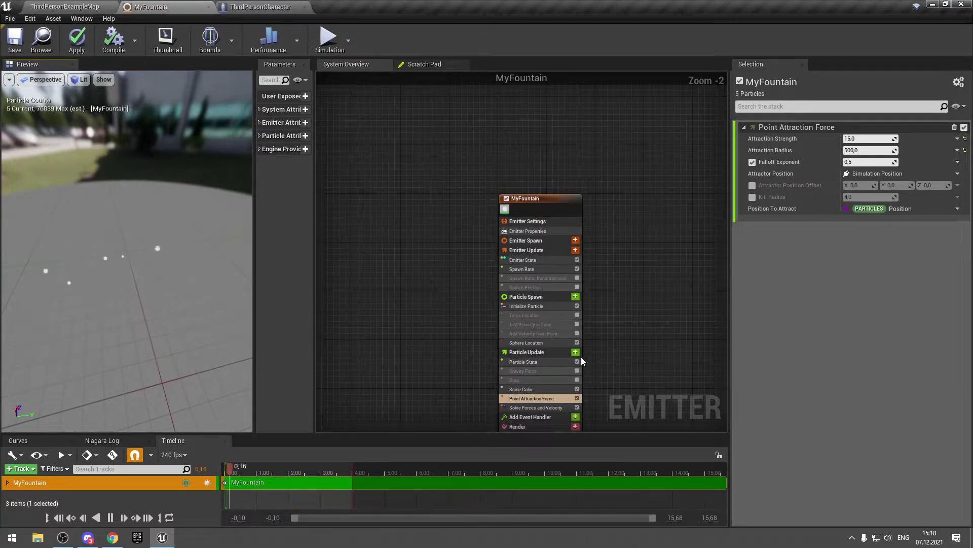
Add Curl Noise Force to Particle Update, fix its ordering, and disable Point Attraction Force.
left_click(576, 353)
type("for")
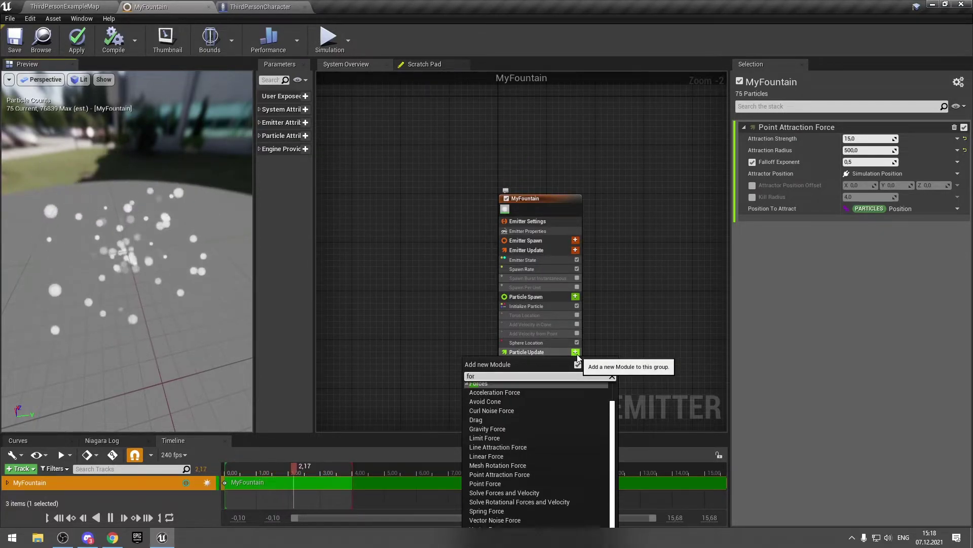
type("ces")
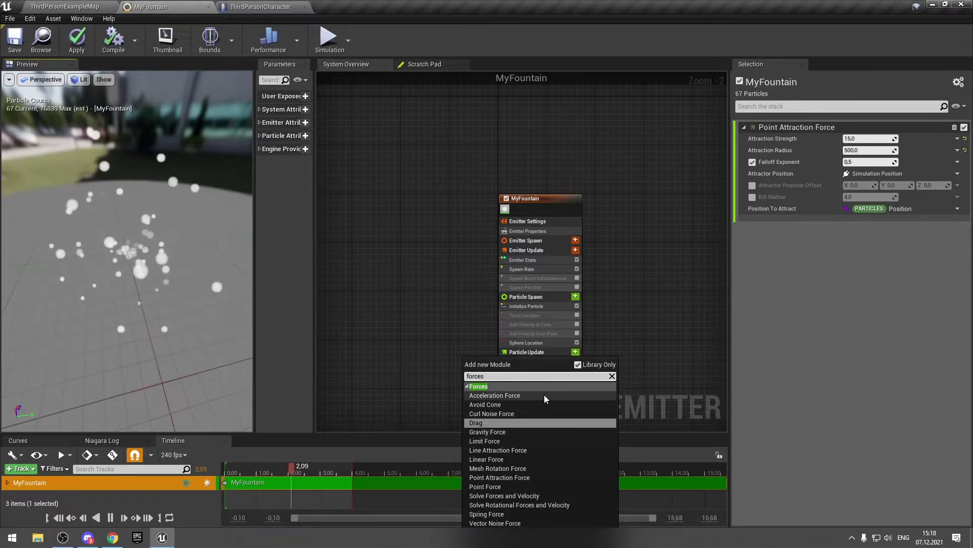
left_click(517, 414)
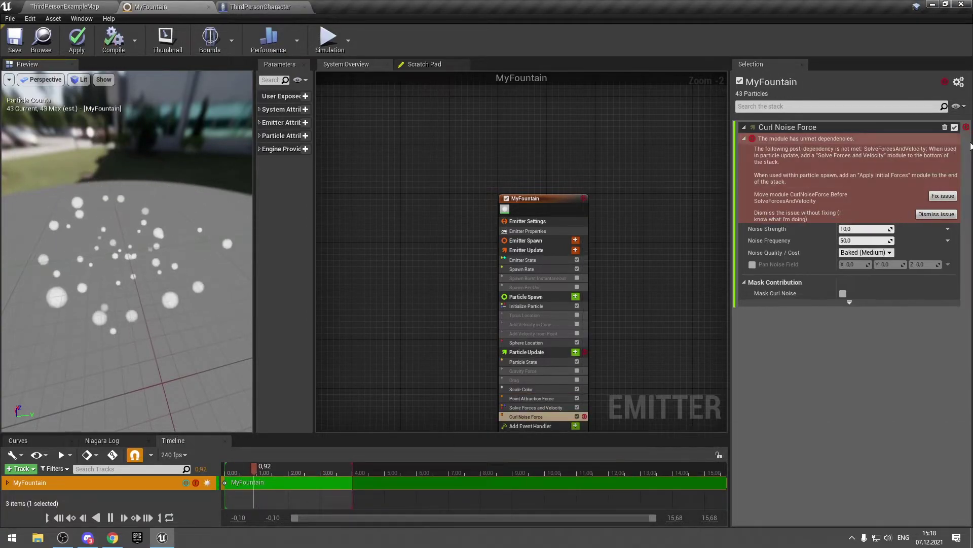
left_click(939, 201)
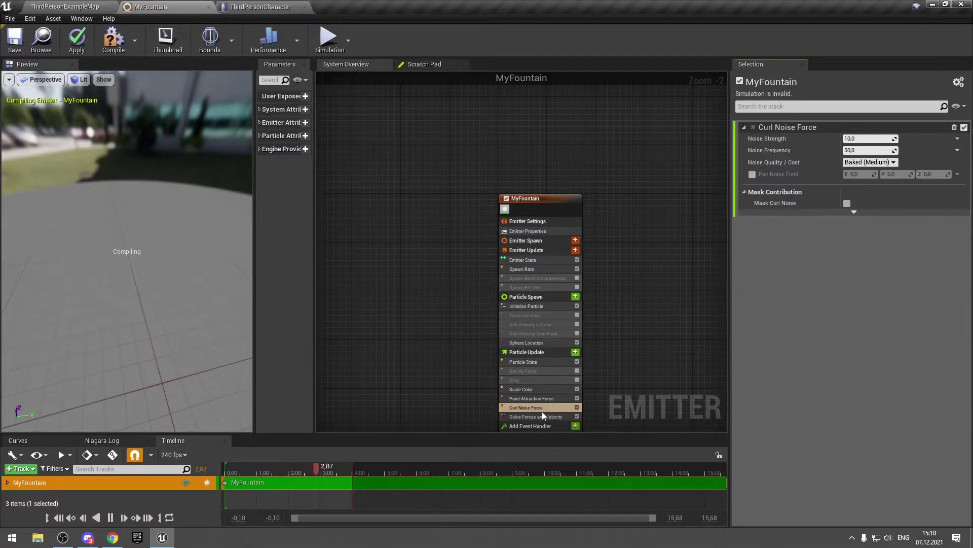
left_click(577, 398)
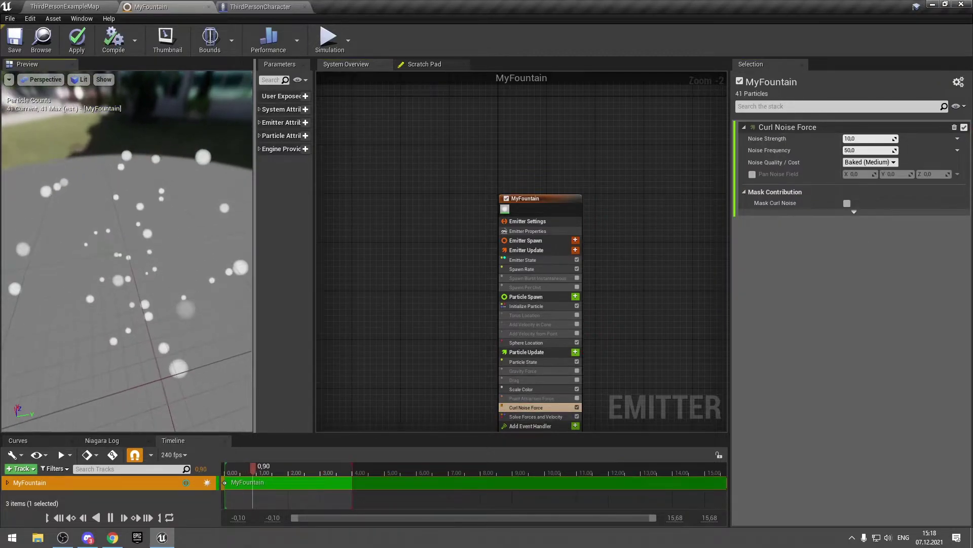
left_click_drag(196, 321, 195, 317)
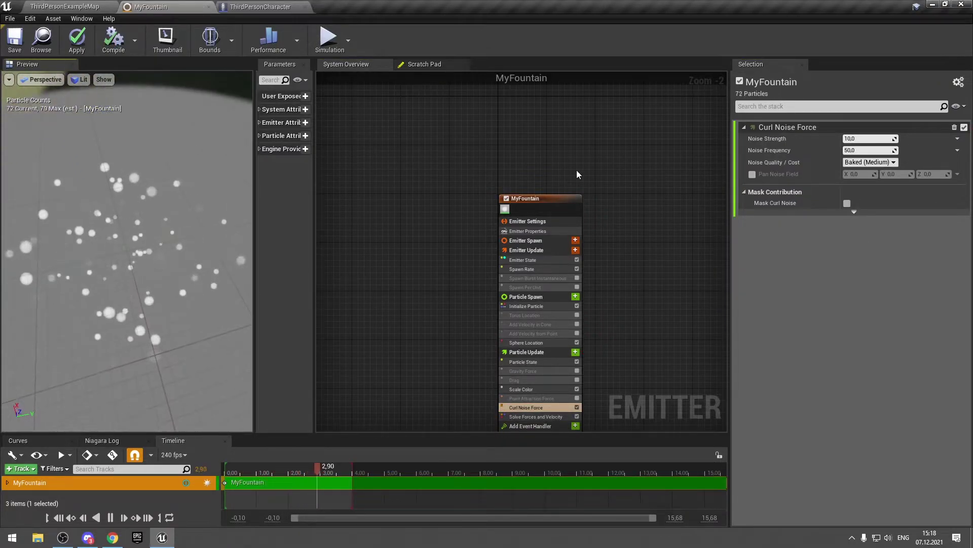
Set Spawn Rate to 500 and Curl Noise strength to 100, then search modules for 'vort'.
left_click(540, 269)
type("500")
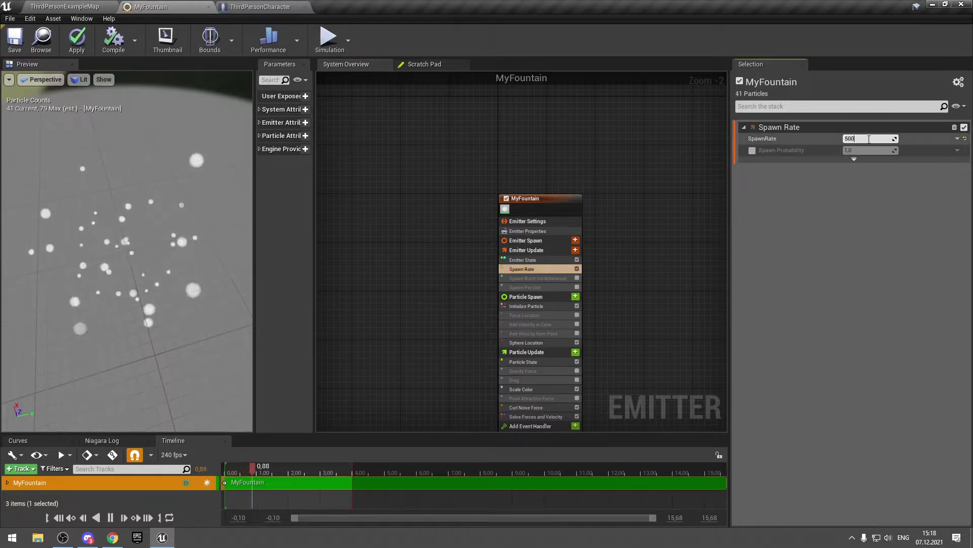
key("Return")
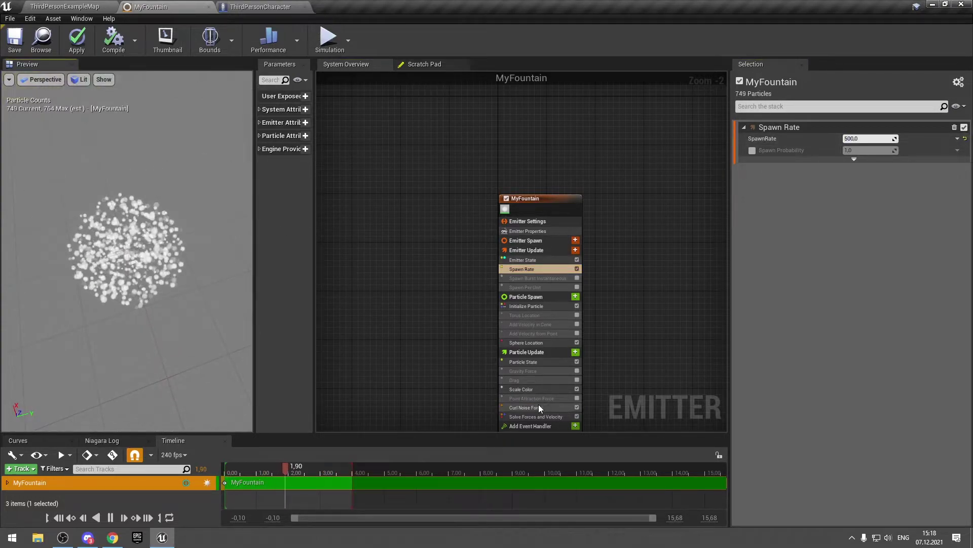
left_click(541, 407)
left_click(850, 138)
type("50")
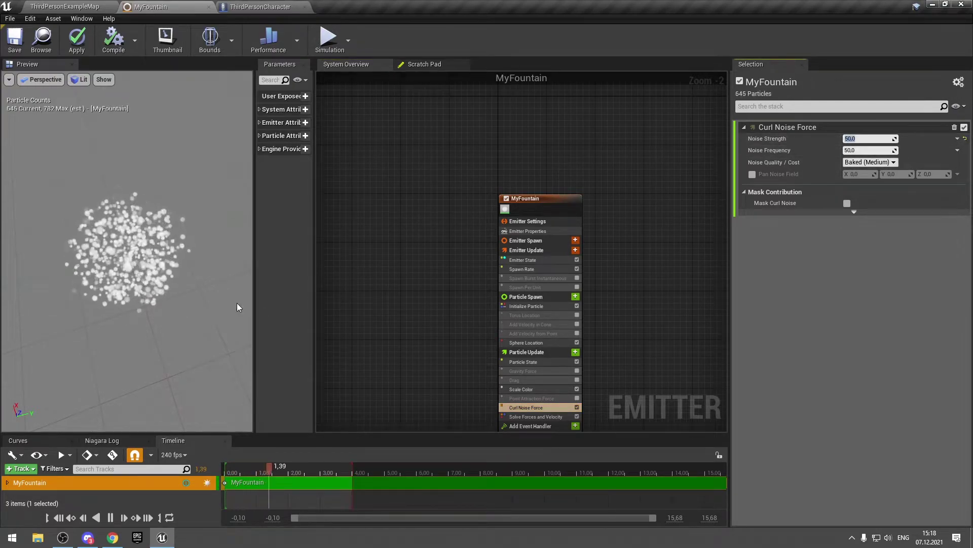
type("100")
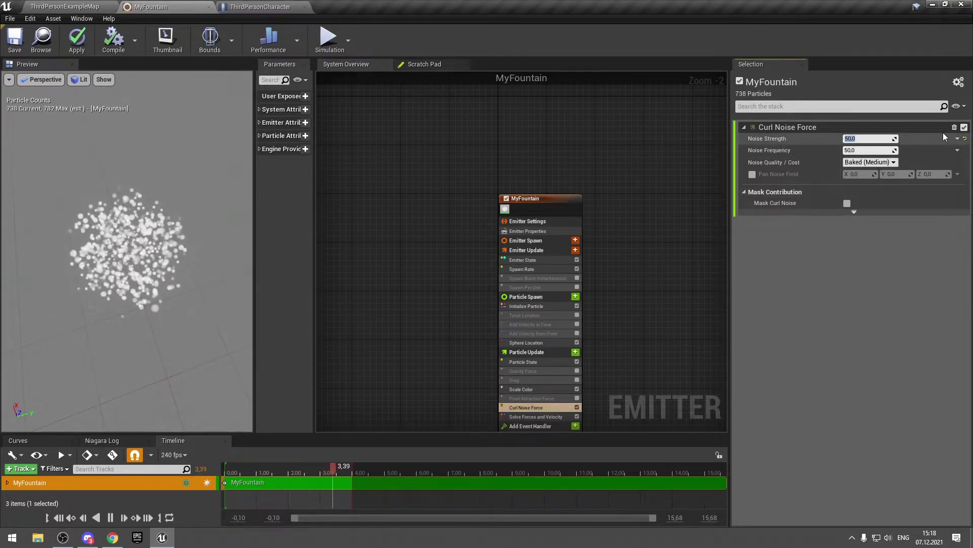
key("Return")
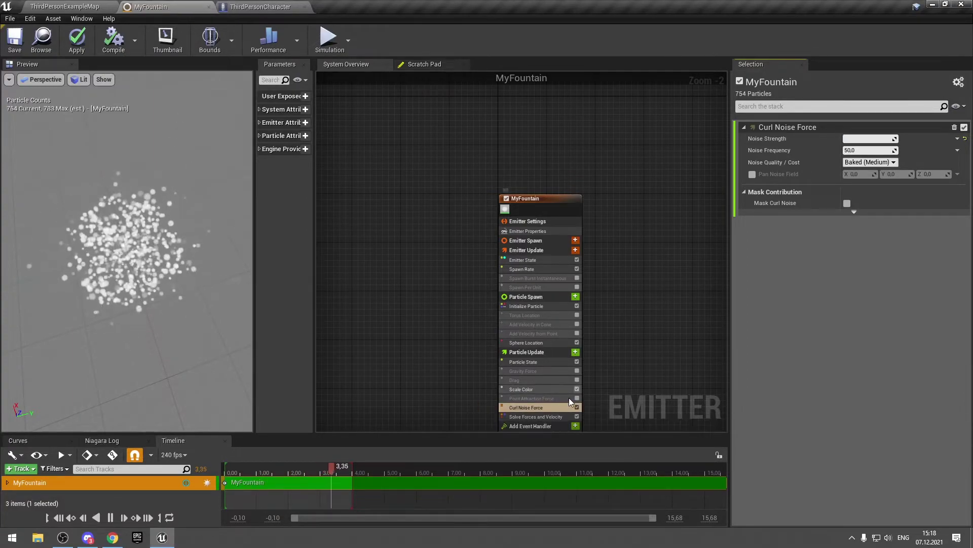
left_click(576, 352)
type("vort")
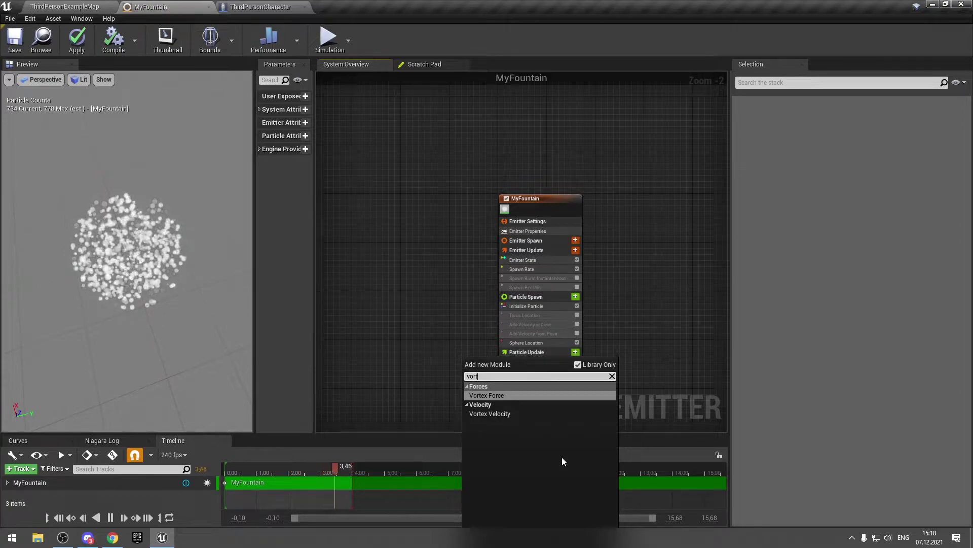
Add Vortex Force to Particle Update and resolve its dependency warning.
key("Return")
left_click(936, 196)
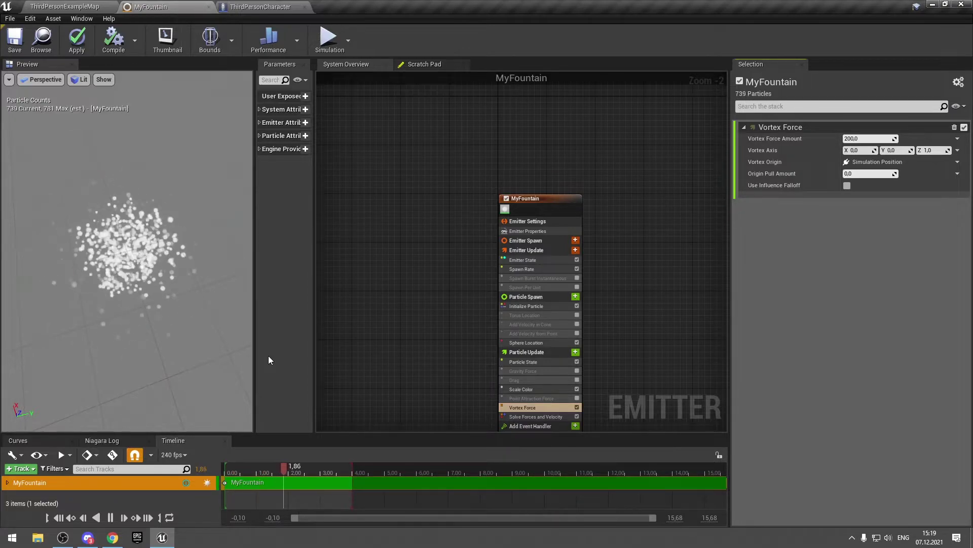
left_click(575, 352)
type("forces")
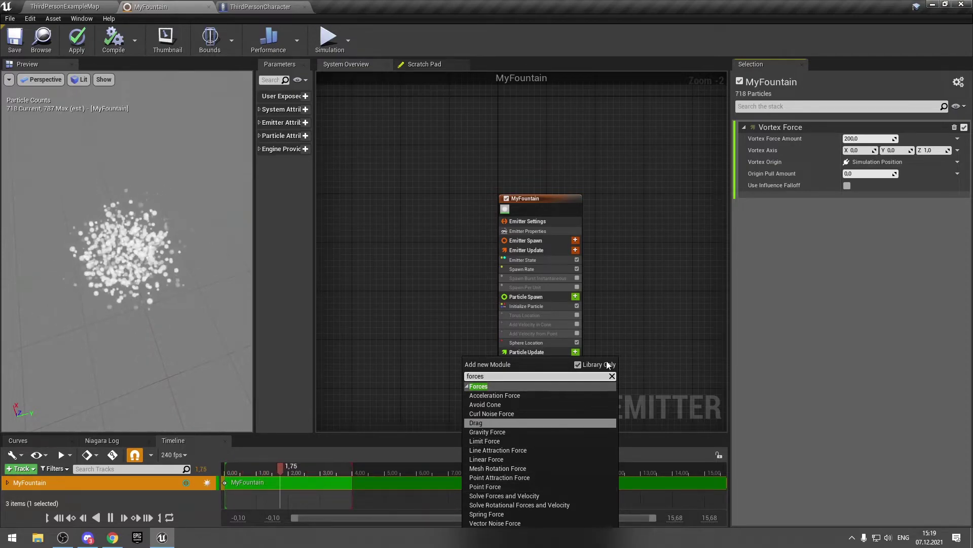
left_click(610, 342)
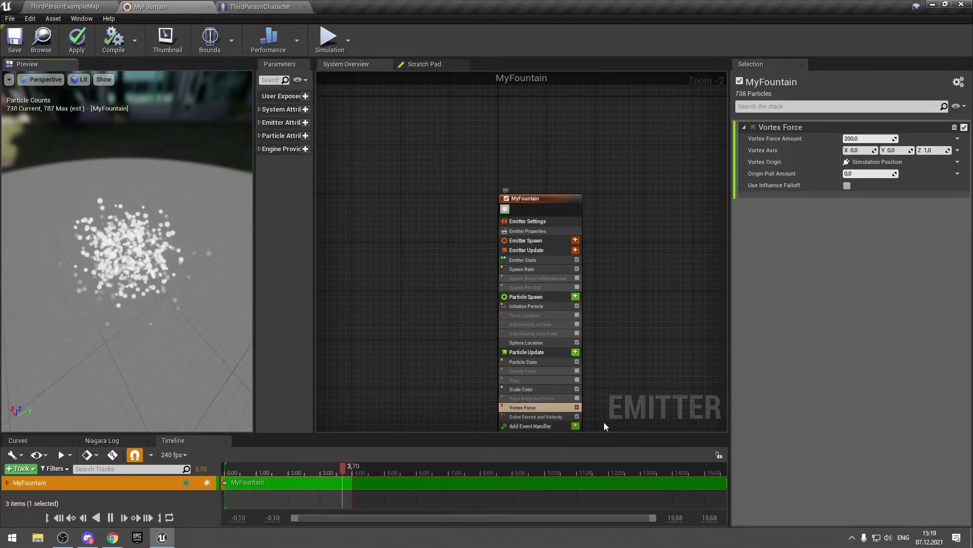
Delete Point Attraction Force and Vortex Force, enable Gravity Force, Drag and Add Velocity in Cone, then show the slides.
left_click(557, 400)
key("Delete")
left_click(556, 397)
key("Delete")
left_click(577, 380)
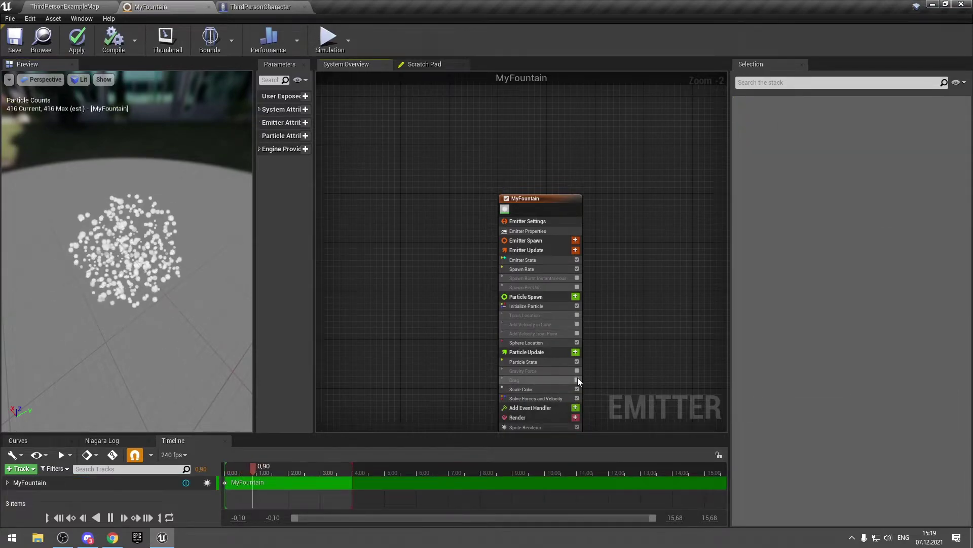
left_click(577, 371)
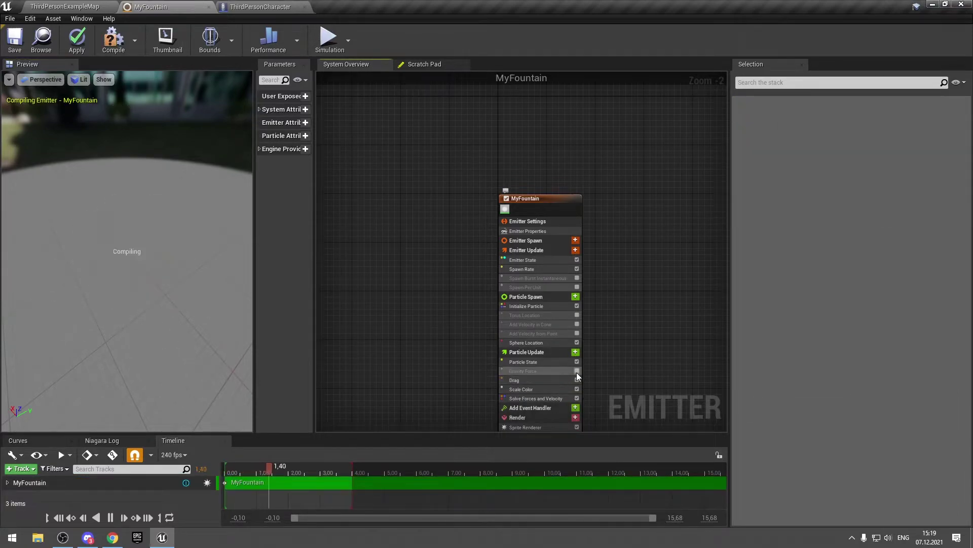
left_click(577, 325)
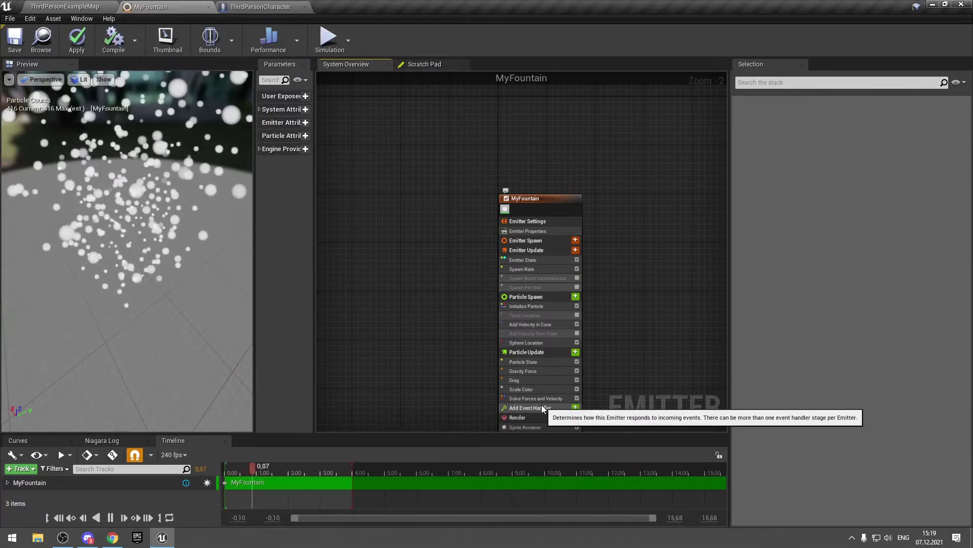
key("alt+Tab")
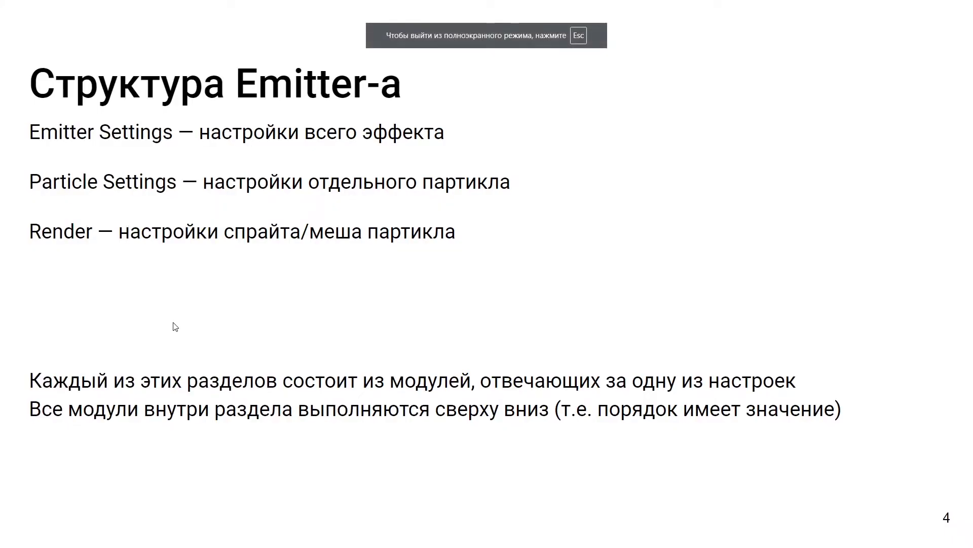
Page the lecture from Emitter Properties through Location, Forces and Velocity to the System title slide.
key("alt+Tab")
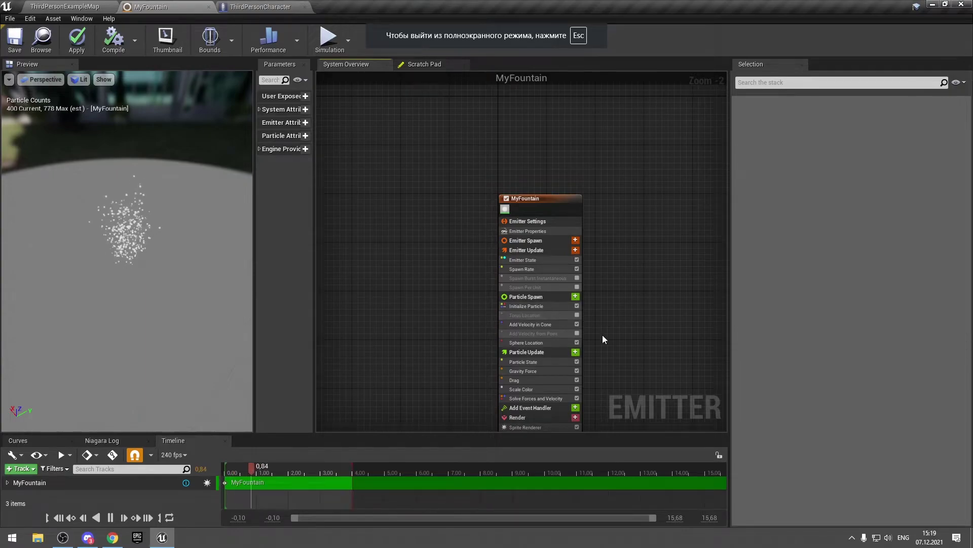
key("alt+Tab")
key("Right")
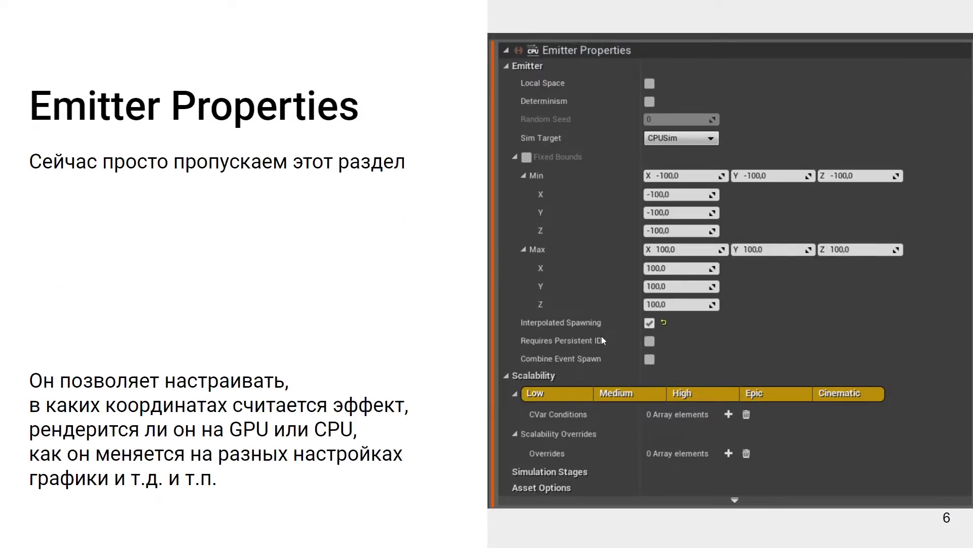
key("Right")
key("Right")
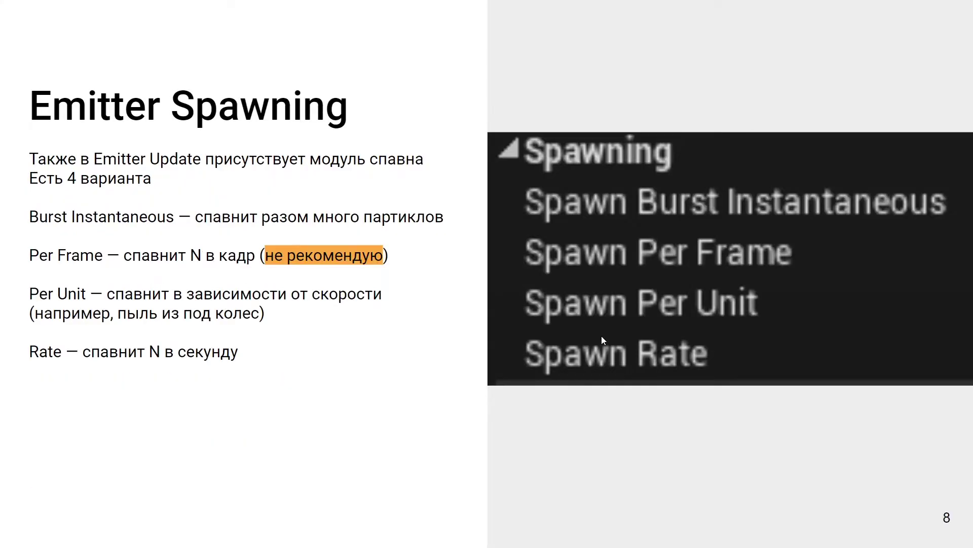
key("Right")
key("Right")
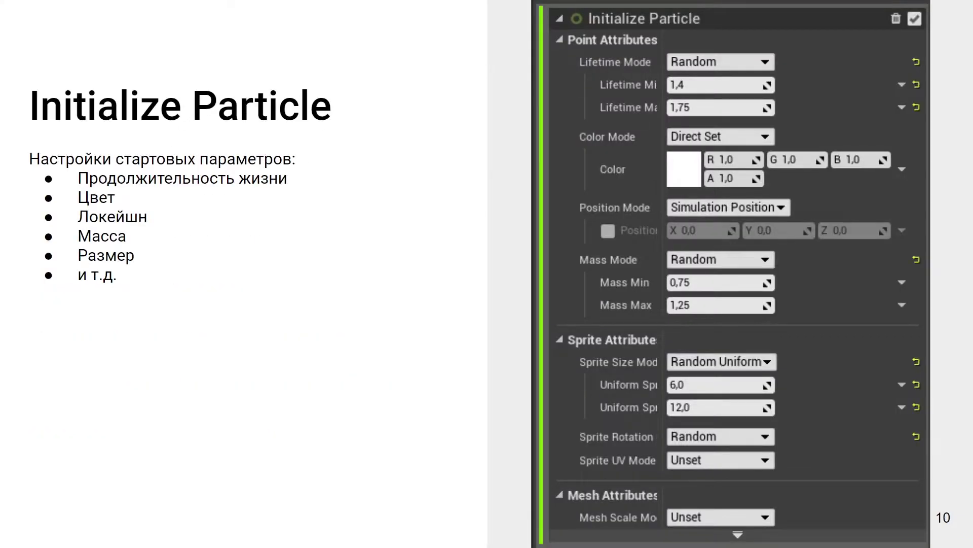
key("Right")
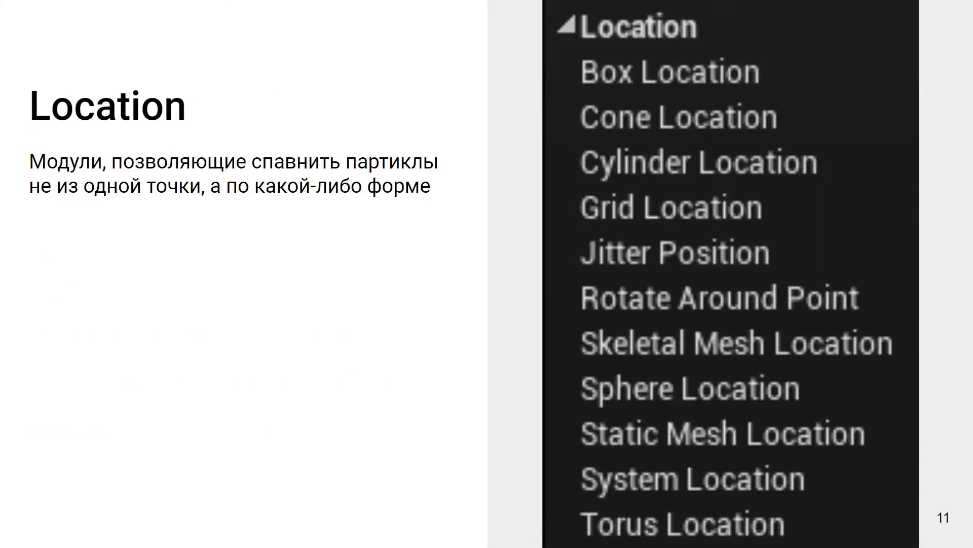
key("Right")
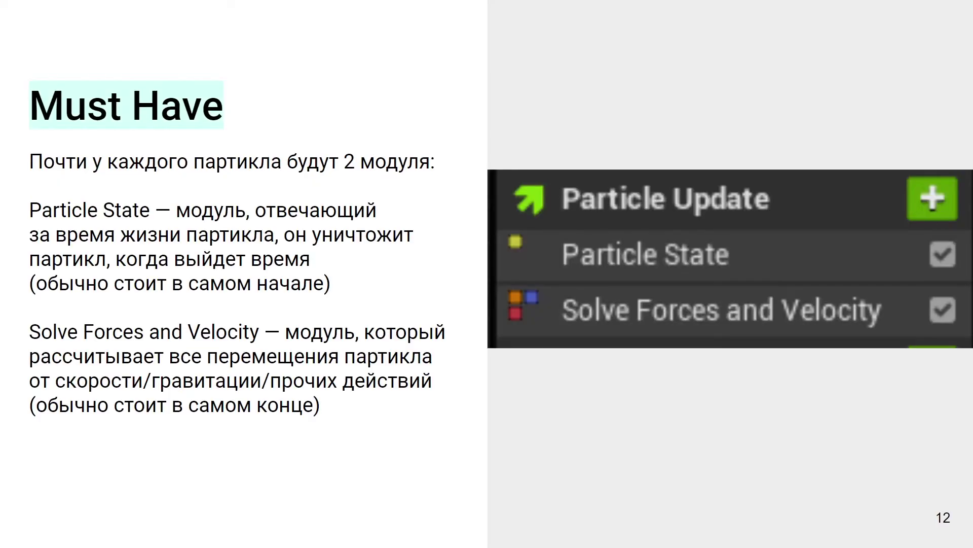
key("Right")
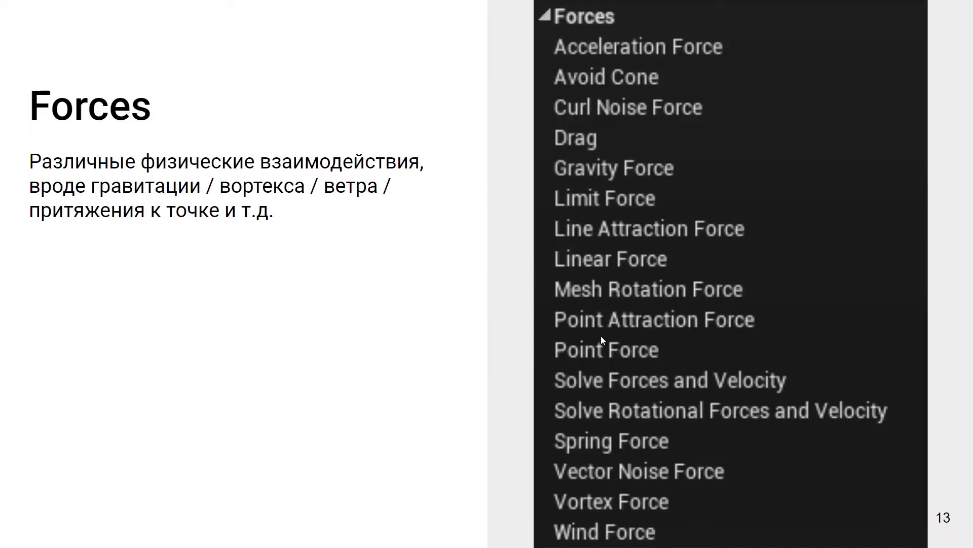
key("Right")
key("Right")
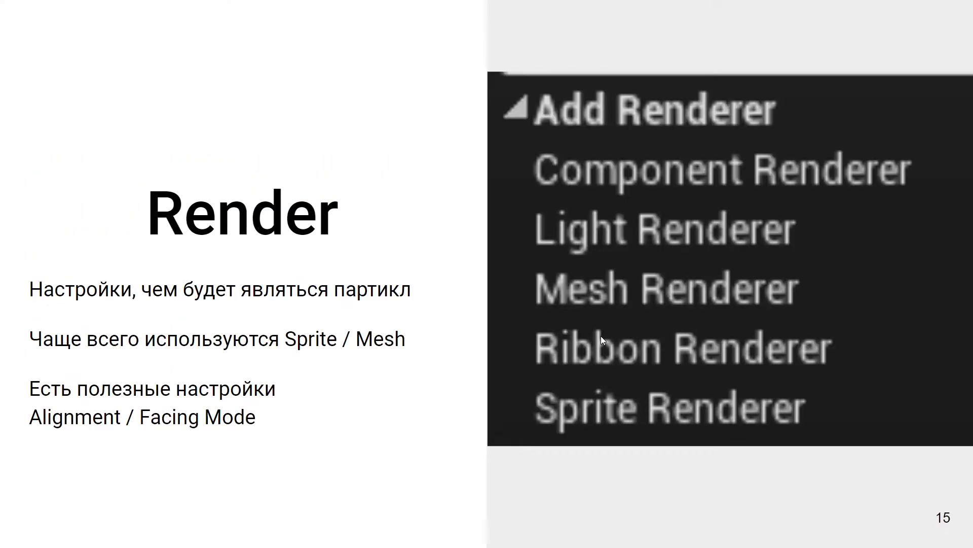
key("Right")
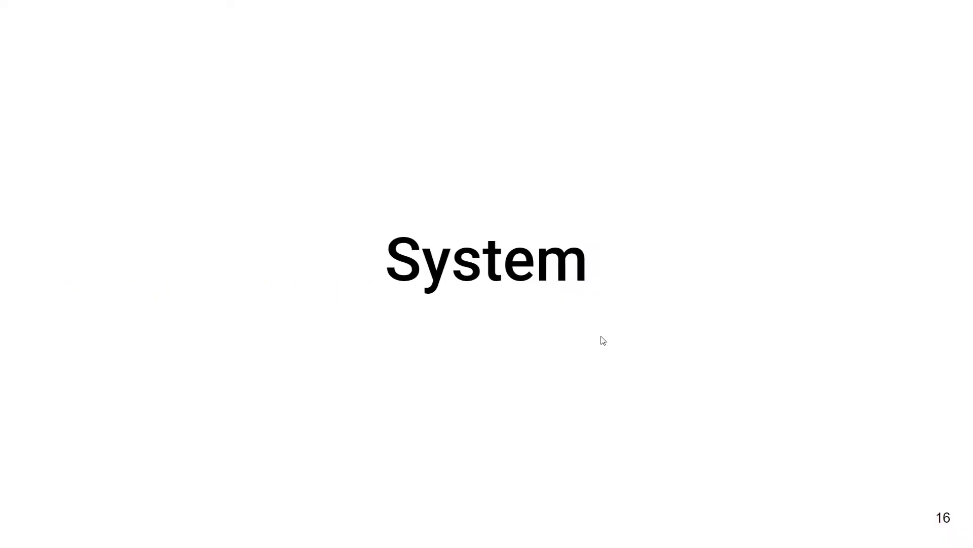
key("Right")
key("Right")
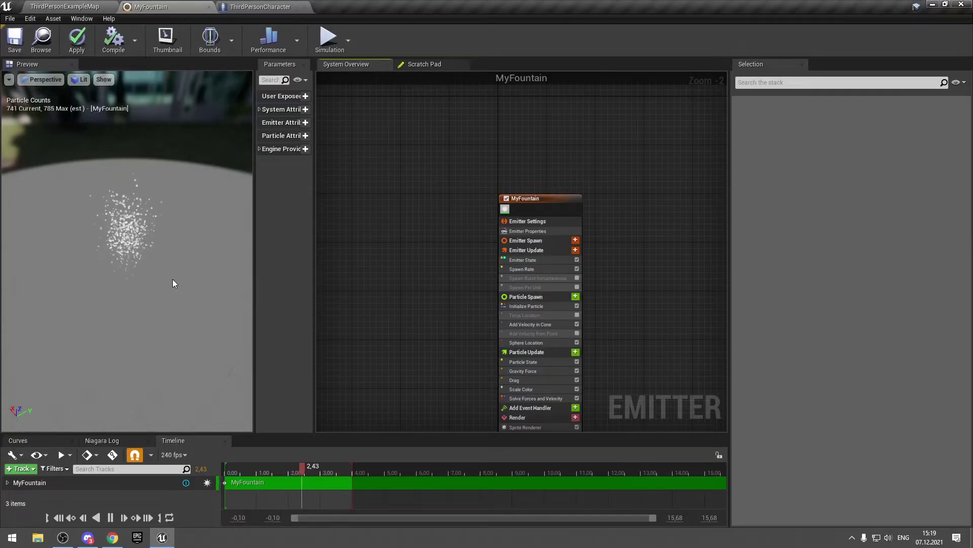
Disable MyFountain's Add Velocity in Cone, Gravity Force and Drag modules.
left_click_drag(434, 263, 538, 324)
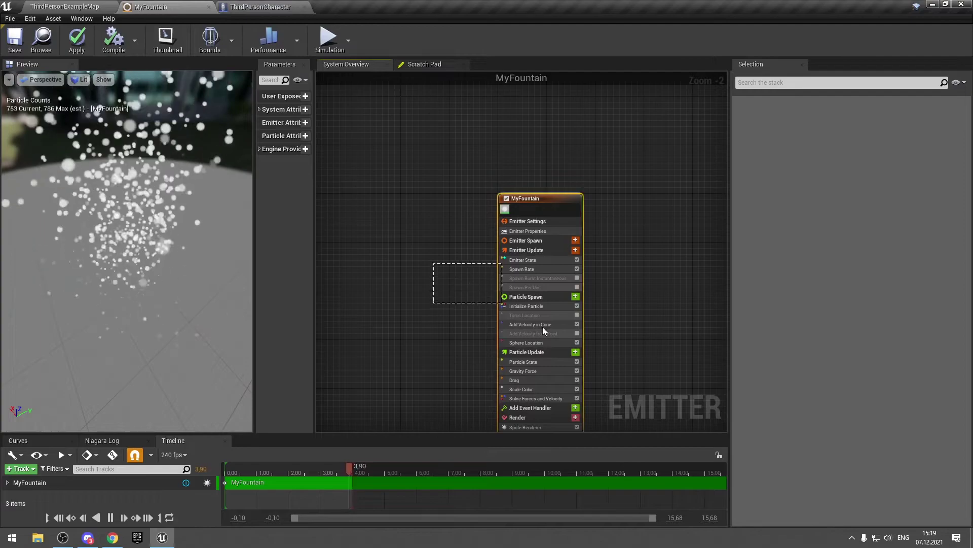
left_click(621, 332)
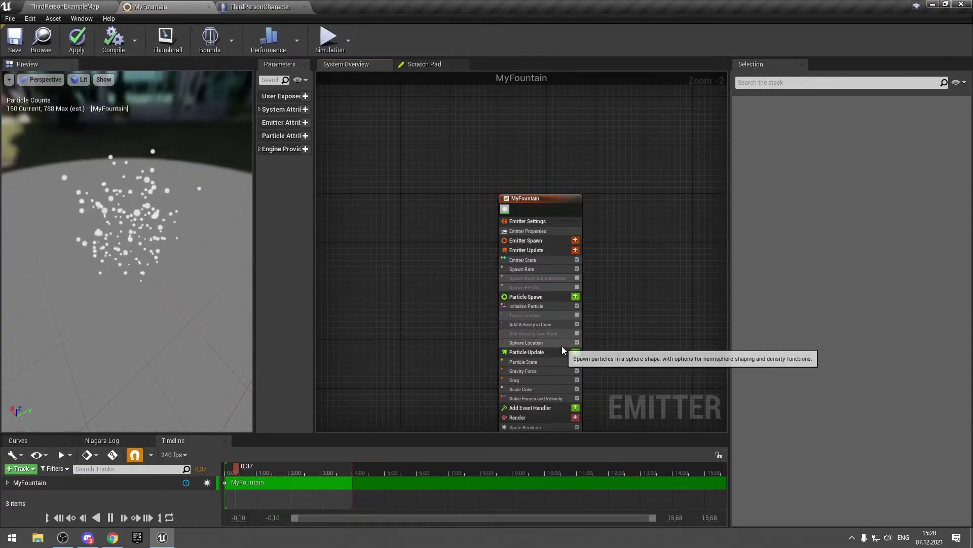
left_click(577, 324)
left_click(576, 372)
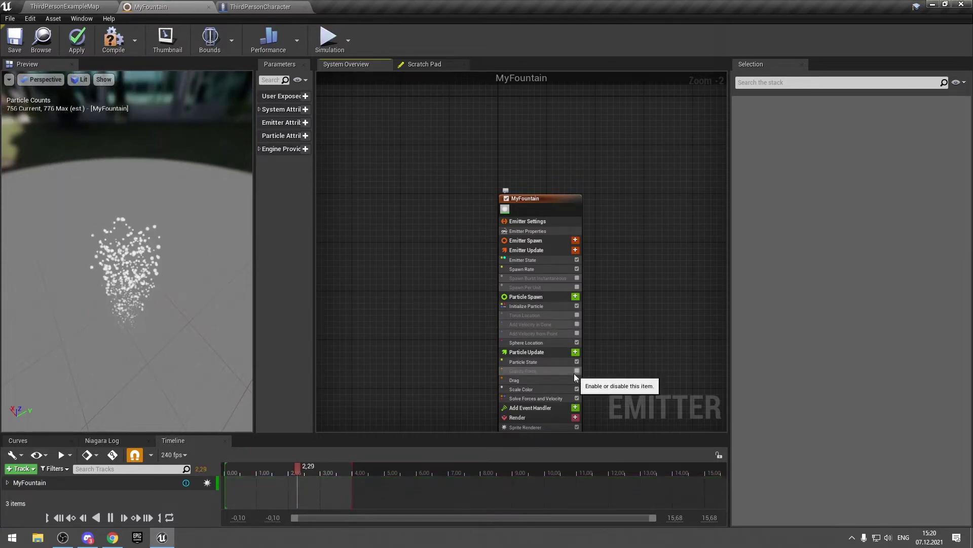
left_click(577, 380)
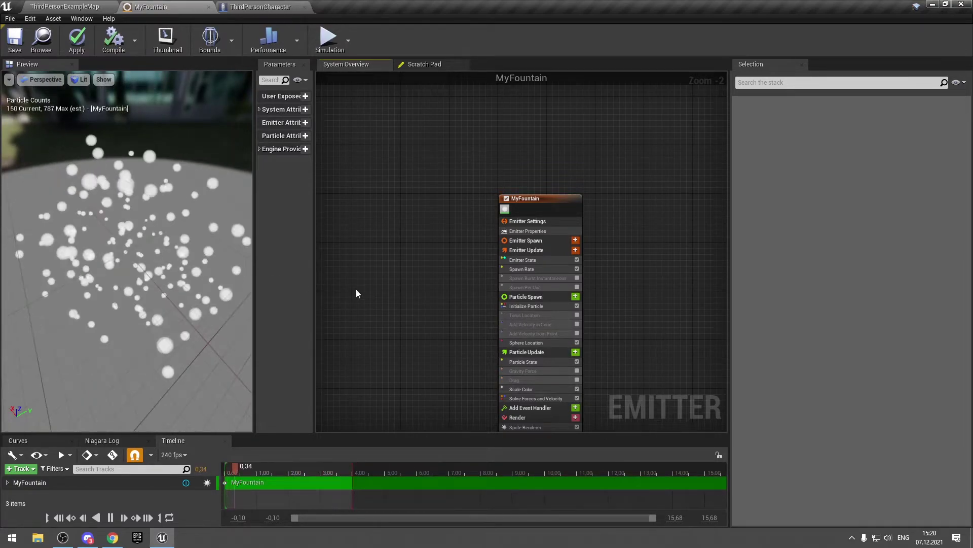
Add a Torus Location module to Particle Spawn.
left_click(576, 296)
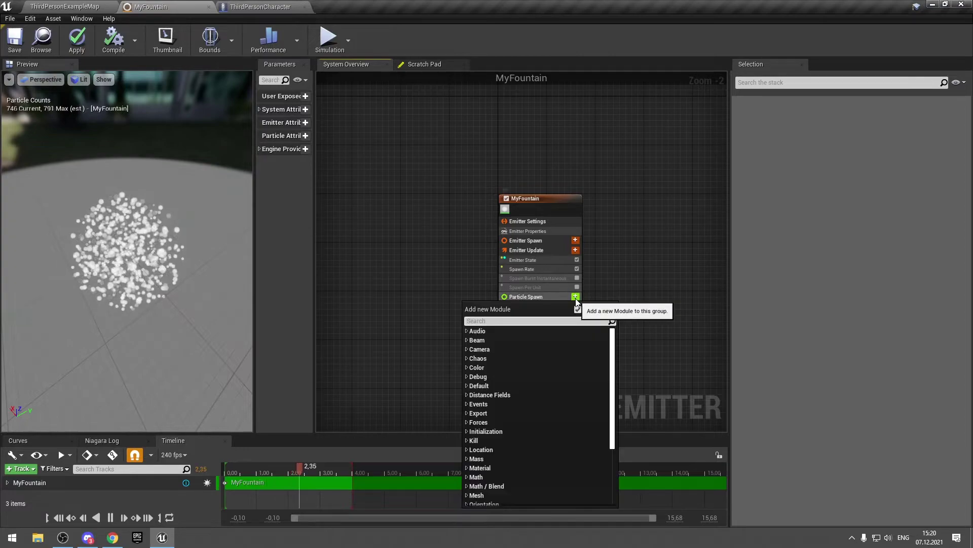
type("location")
key("Down")
key("Down")
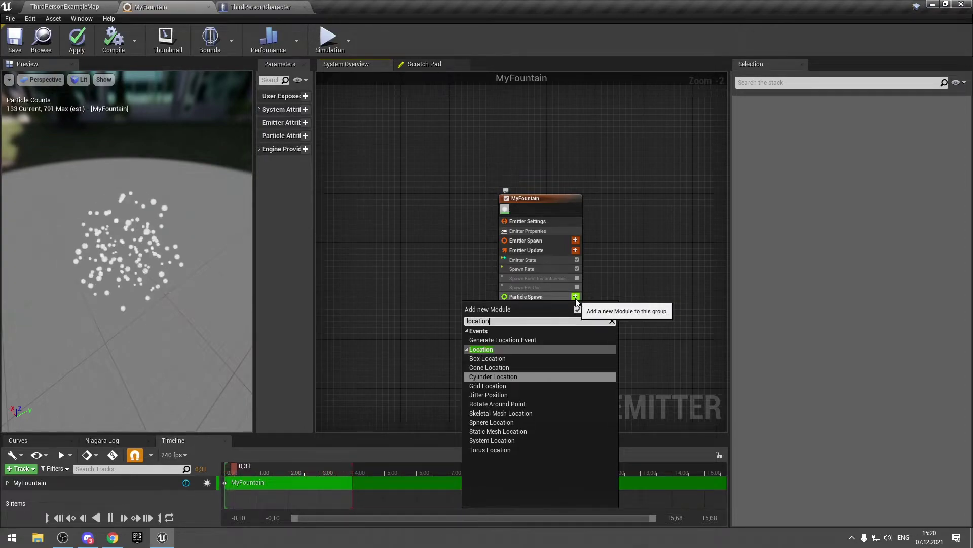
key("Down")
key("Down")
key("Down")
key("Down")
key("Down")
key("Down")
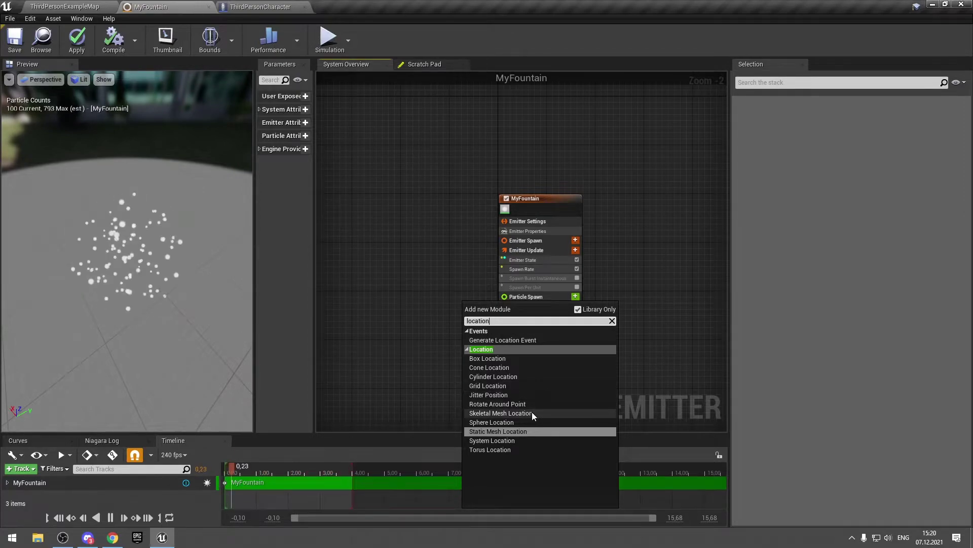
left_click(490, 449)
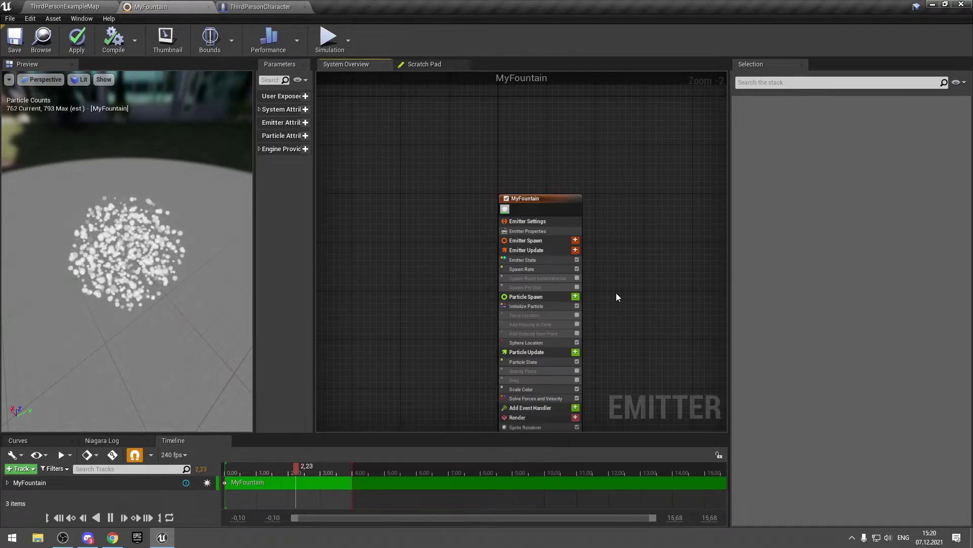
Switch off the Sphere Location module so particles emit from a single point.
scroll(566, 328, "up", 6)
scroll(567, 332, "up", 3)
left_click(578, 325)
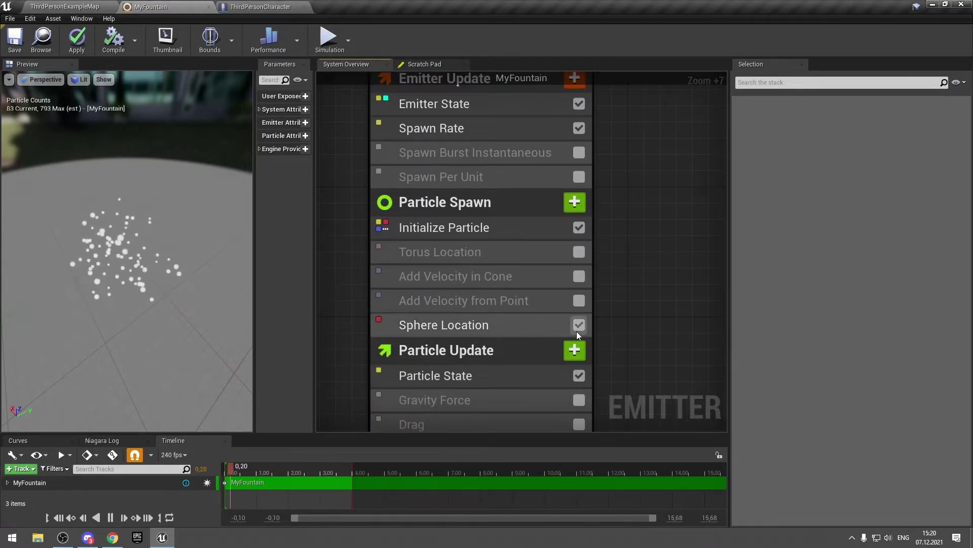
left_click(574, 202)
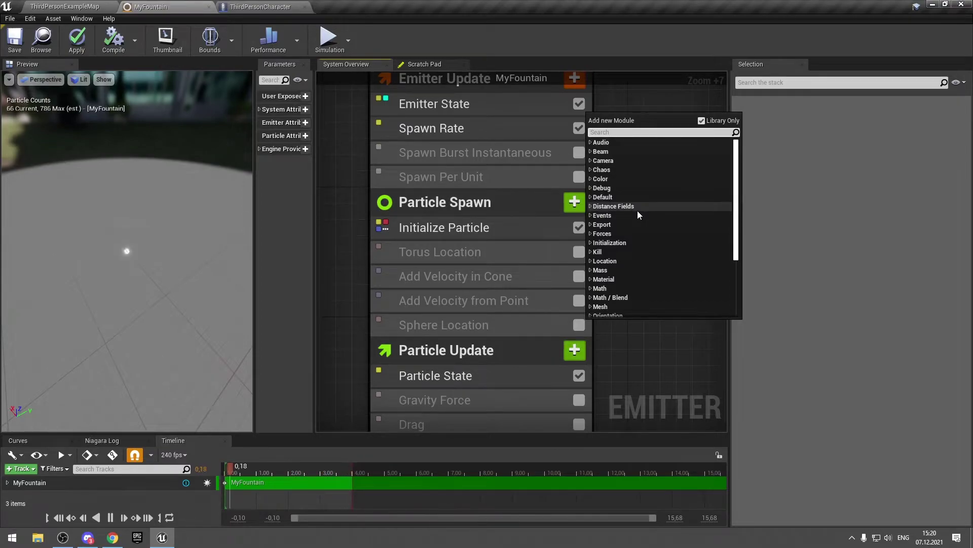
Add Sample Static Mesh and Static Mesh Location modules under Particle Spawn.
type("static mesh")
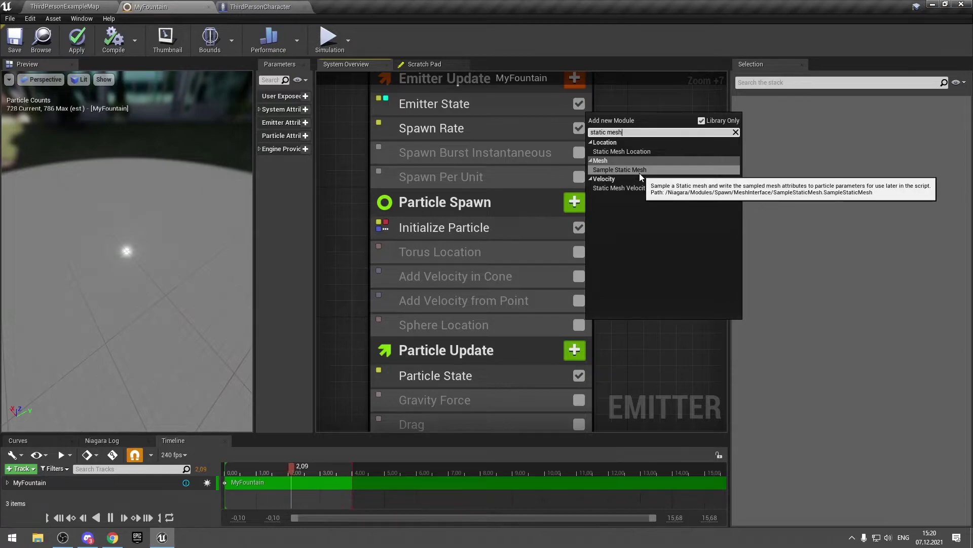
left_click(640, 172)
left_click(574, 204)
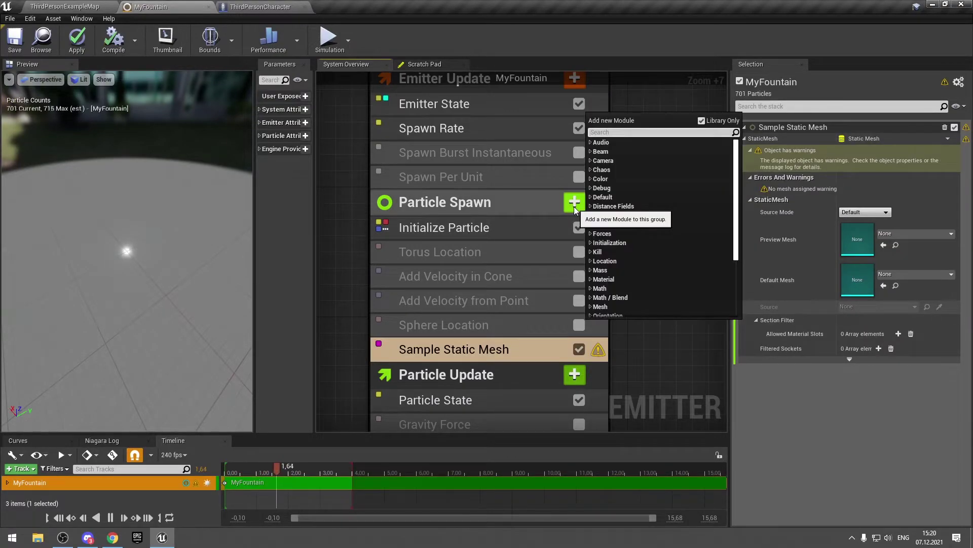
type("static")
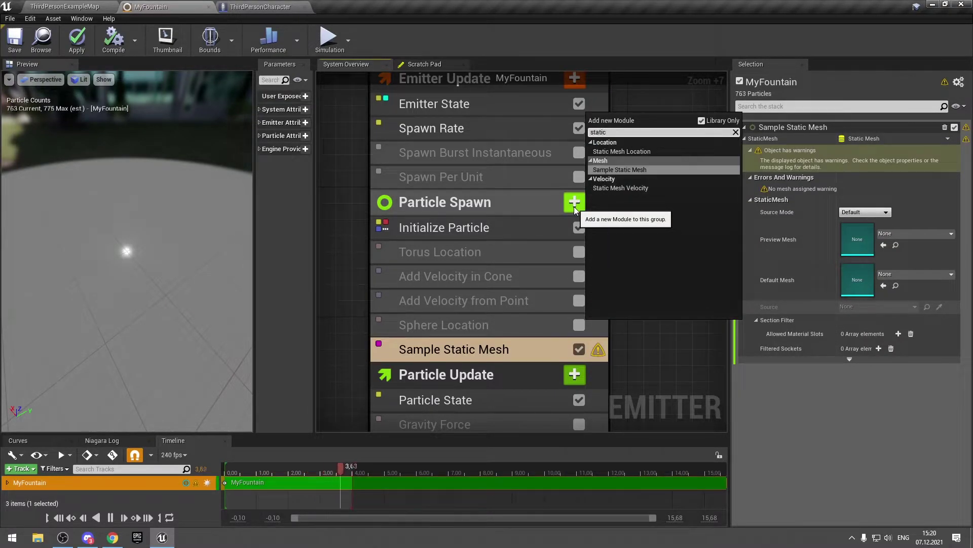
key("Up")
key("Return")
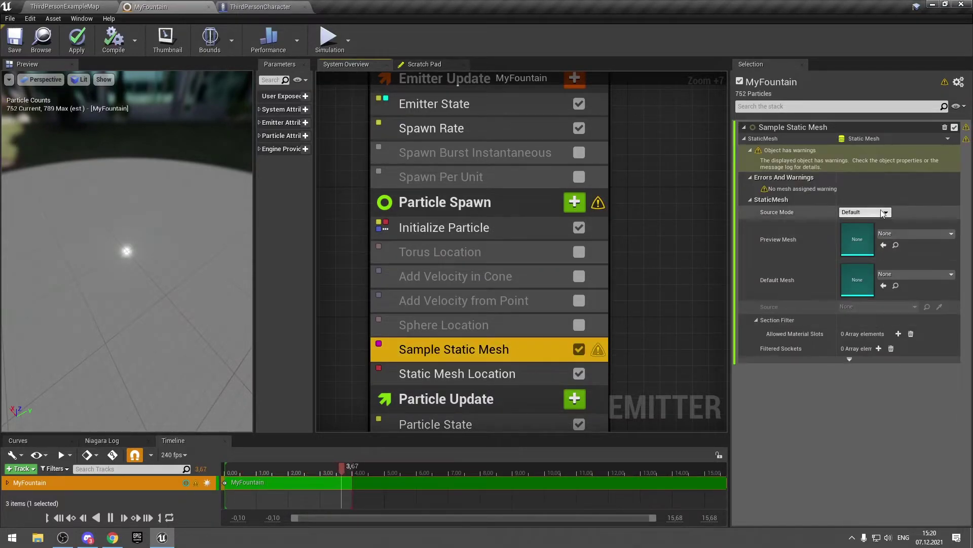
Set Sample Static Mesh's Default Mesh to 1M_Cube and fix its CPU access error.
left_click(486, 376)
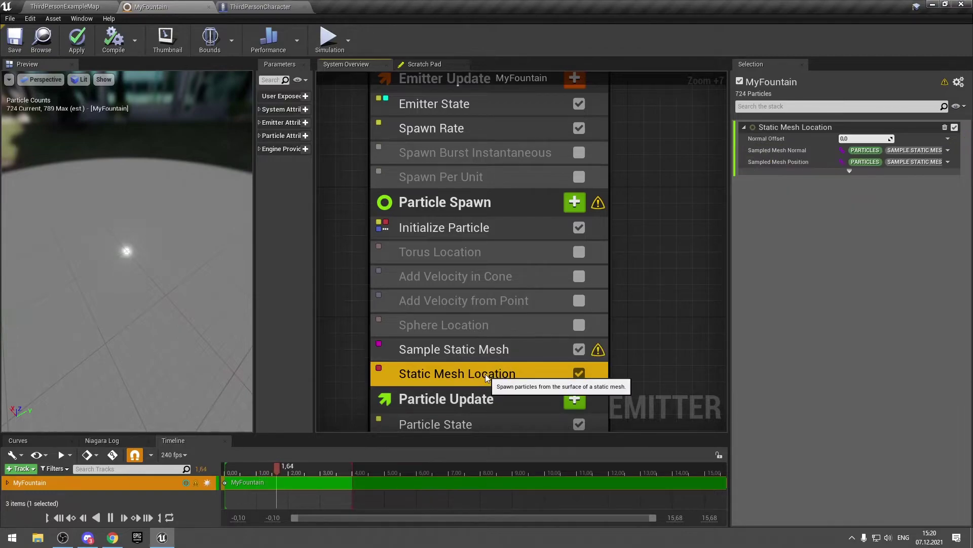
left_click(491, 353)
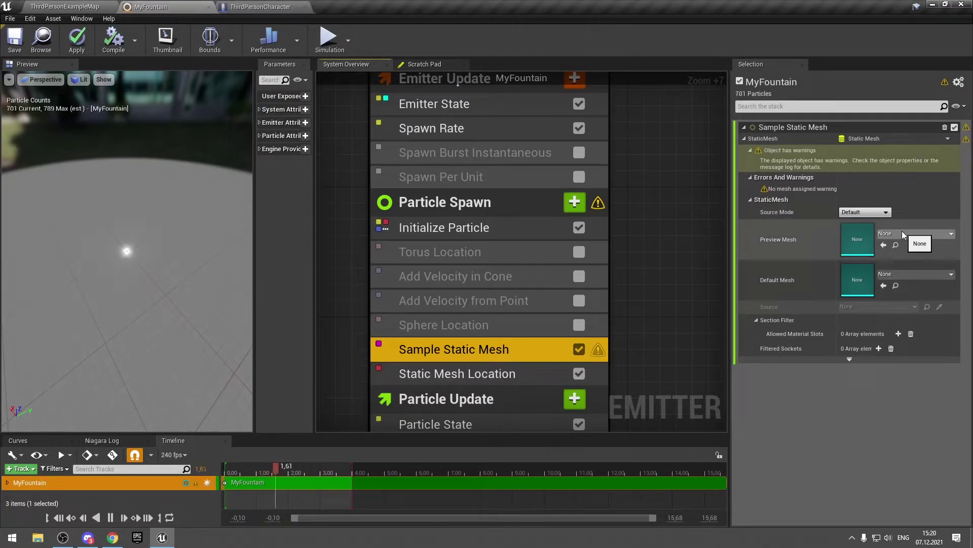
left_click(902, 274)
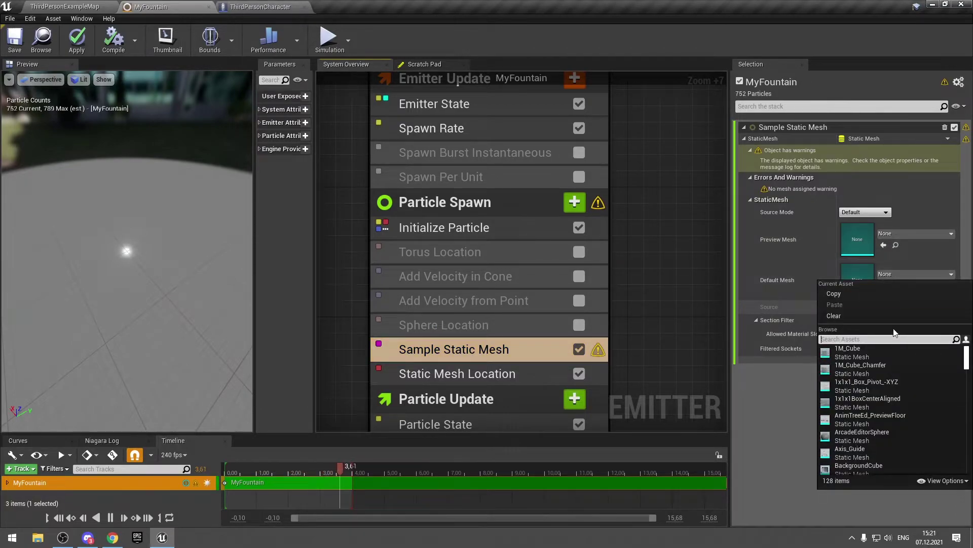
left_click(887, 349)
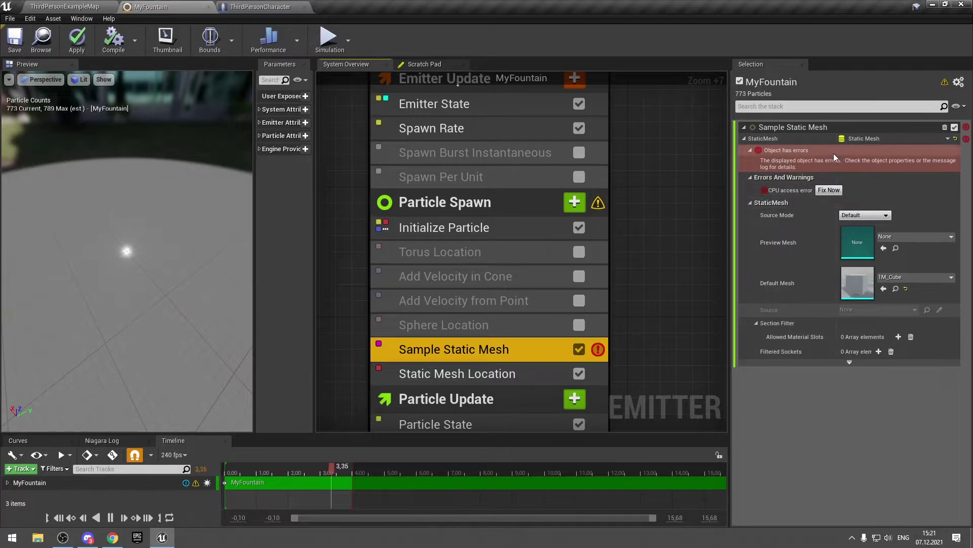
left_click(830, 191)
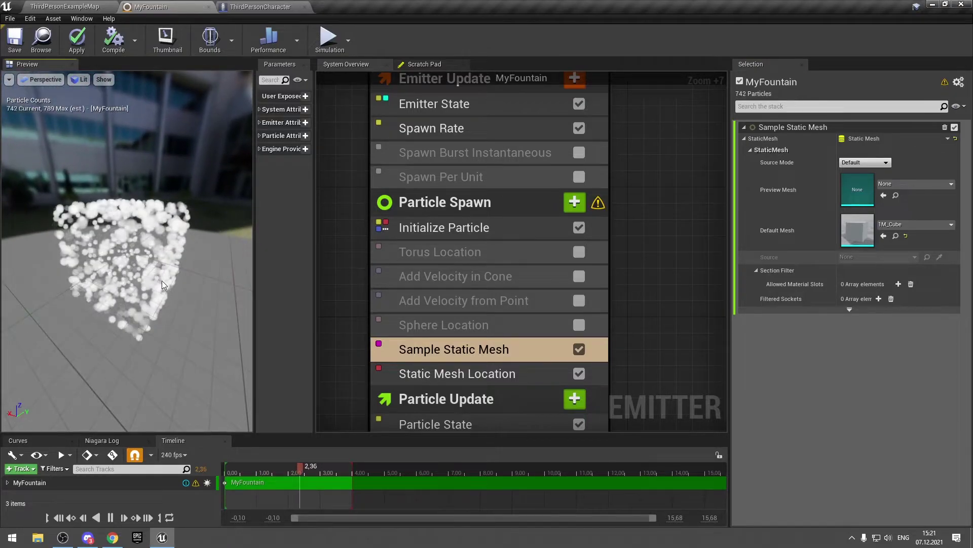
mouse_move(162, 281)
left_mouse_down()
mouse_move(191, 266)
mouse_move(183, 258)
mouse_move(221, 260)
mouse_move(223, 276)
left_mouse_up()
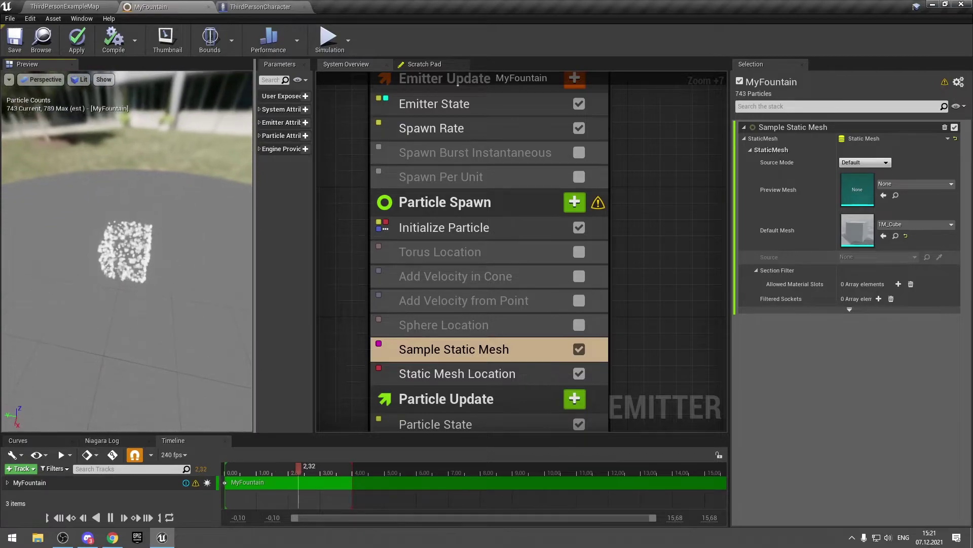
Change the Sample Static Mesh Default Mesh to Ramp_StaticMesh and orbit the preview.
left_click(901, 226)
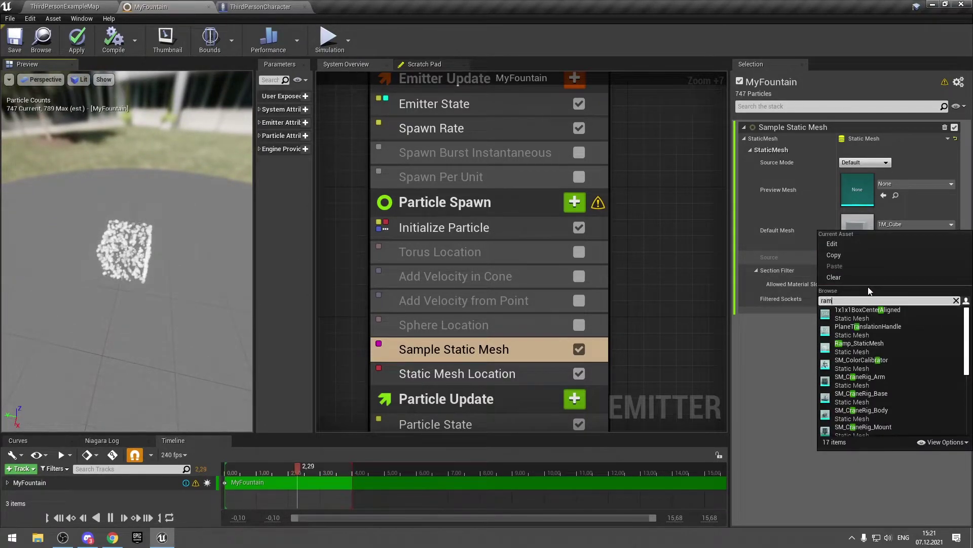
type("ramp")
left_click(878, 312)
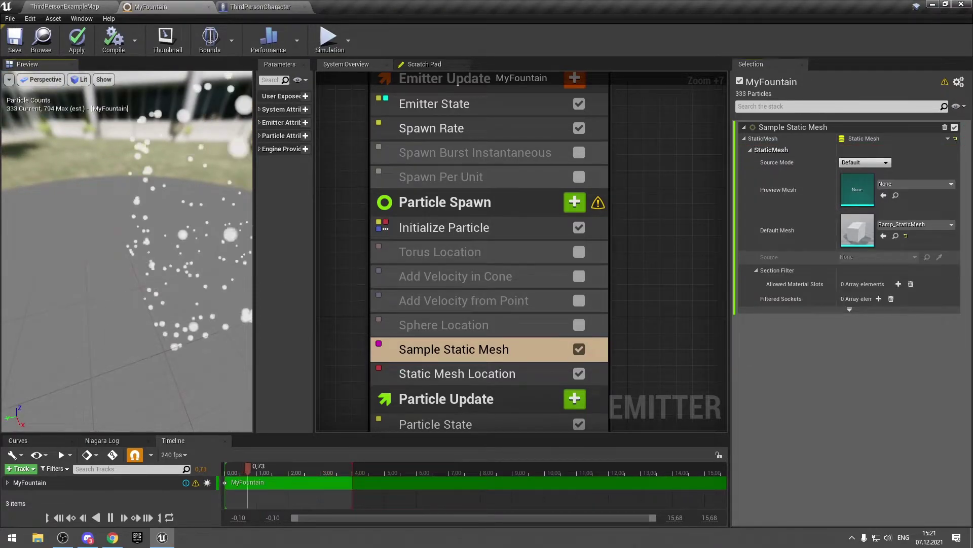
left_click_drag(214, 285, 191, 310)
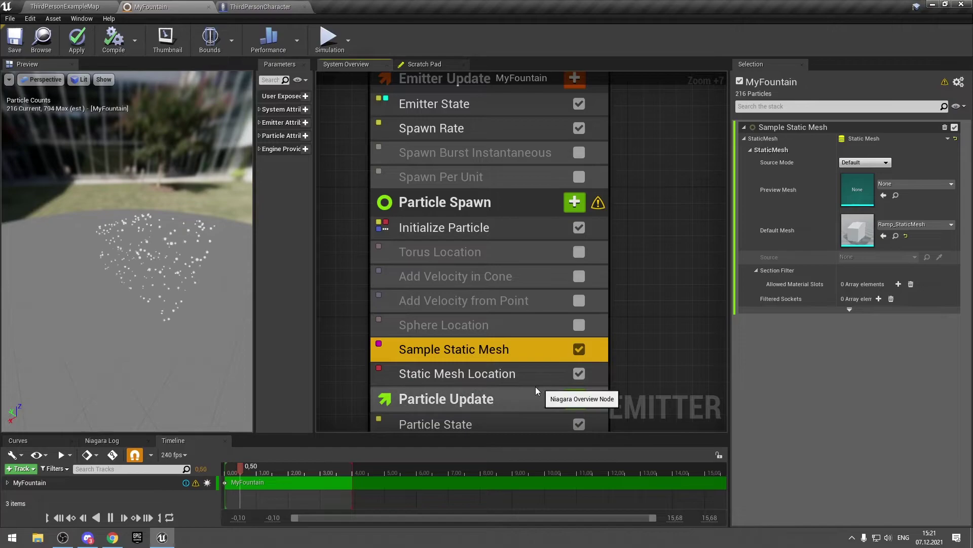
scroll(490, 359, "down", 1)
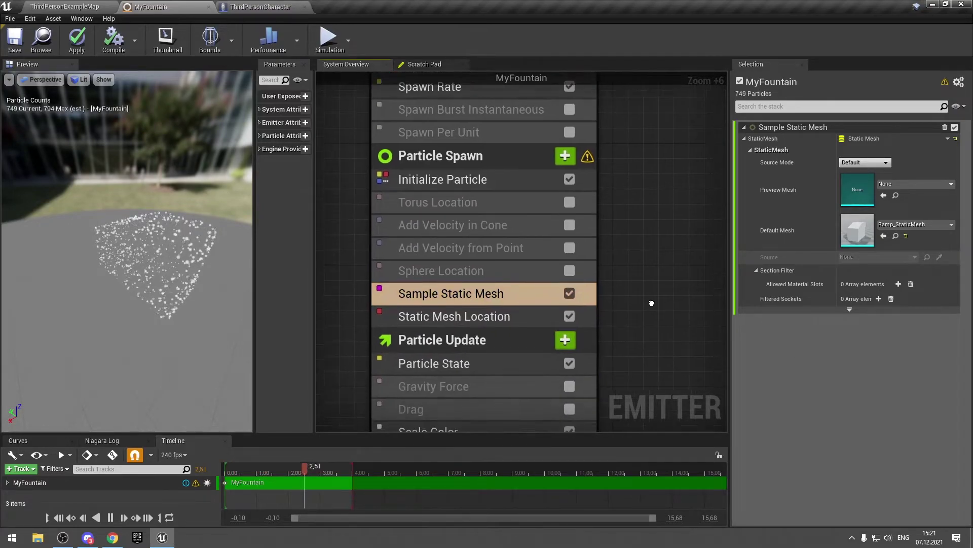
right_click_drag(659, 361, 650, 299)
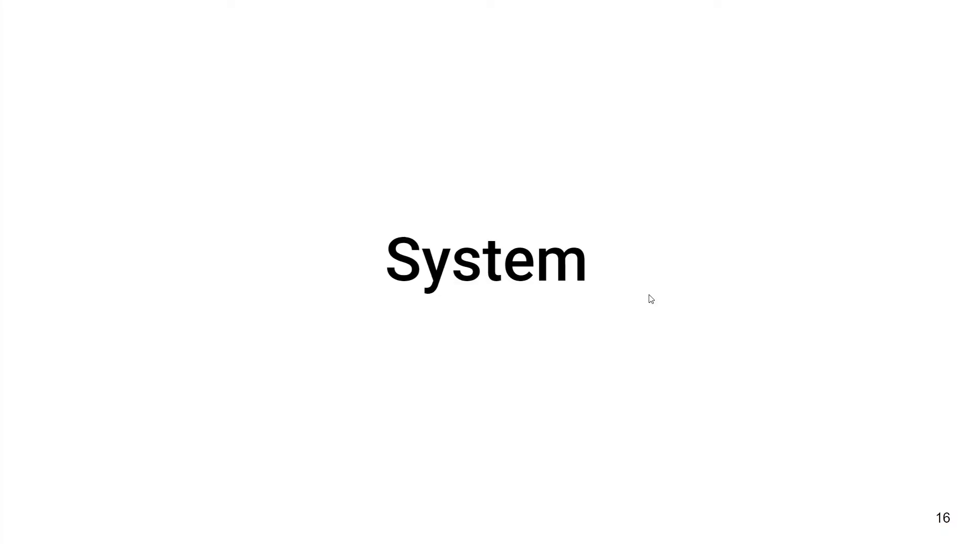
Advance the slides and drag MyFountain_System from the Content Browser into the level.
key("Right")
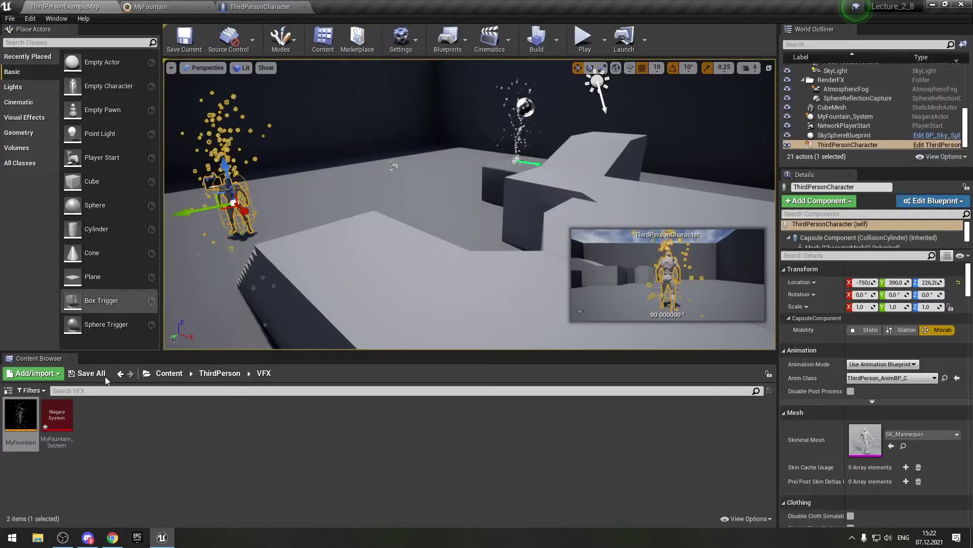
left_click_drag(171, 320, 30, 446)
left_click_drag(57, 416, 218, 327)
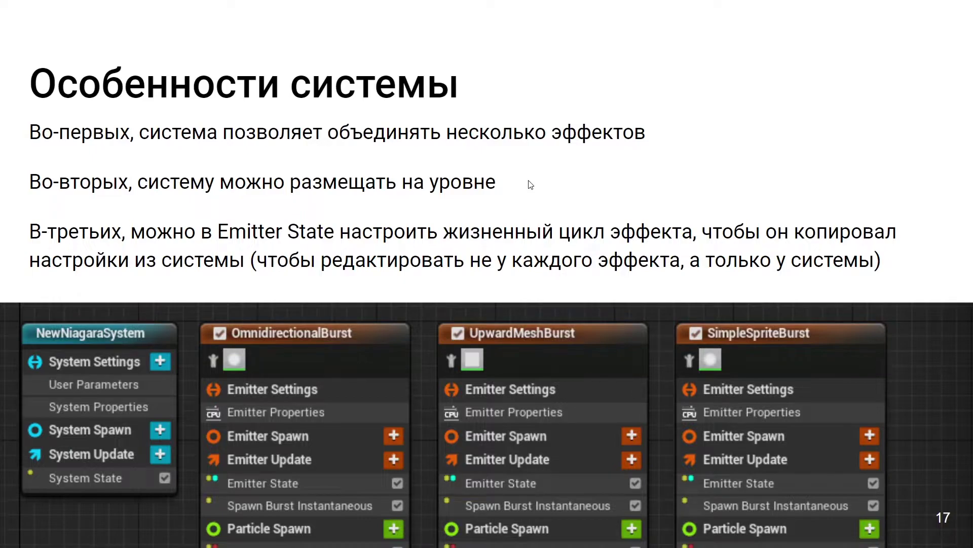
key("Right")
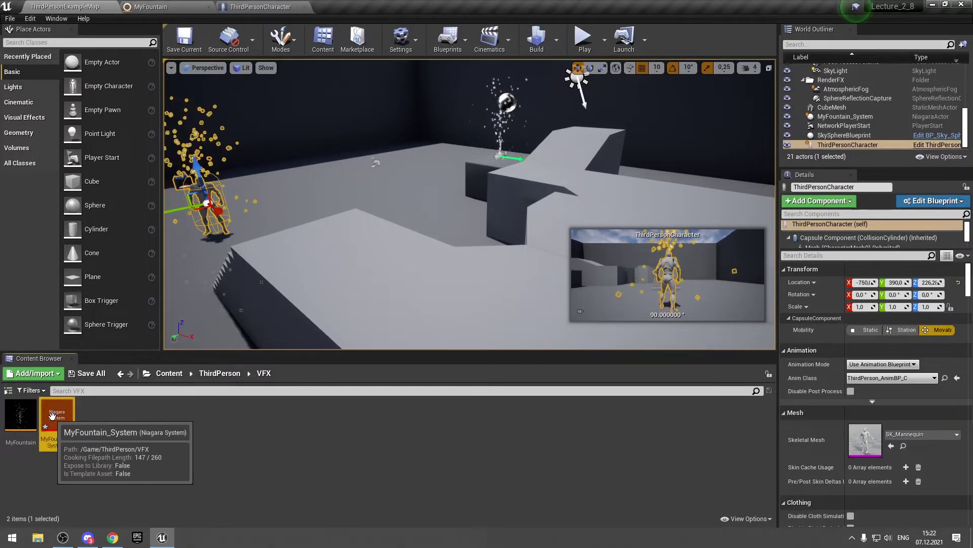
Save MyFountain_System, then open ThirdPersonCharacter's Event Graph with its MyFountain_System component selected.
left_click(88, 373)
left_click(583, 363)
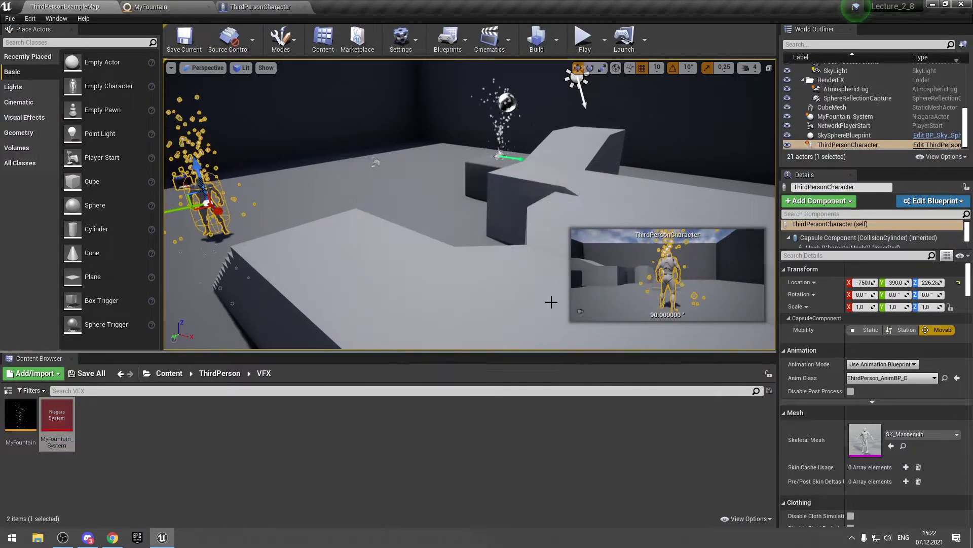
left_click(499, 154)
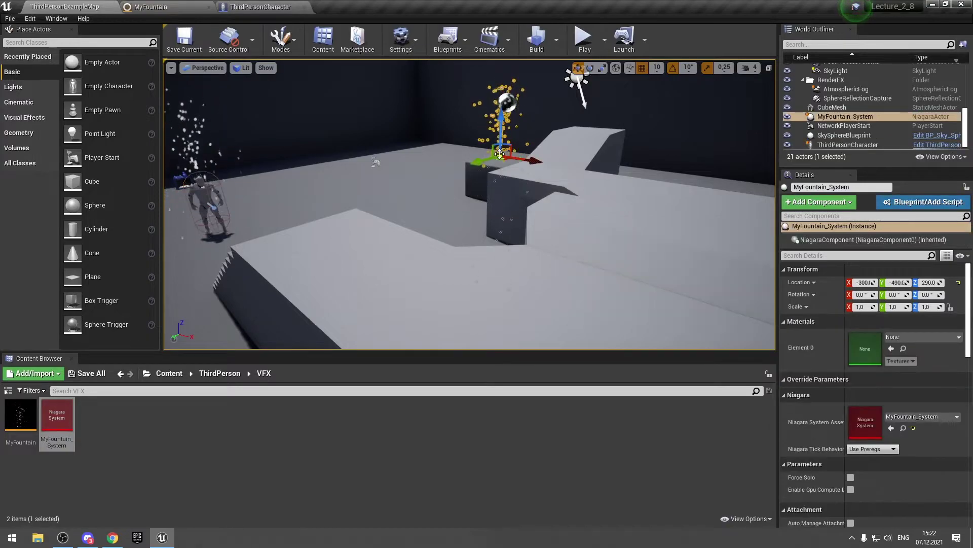
left_click(204, 184)
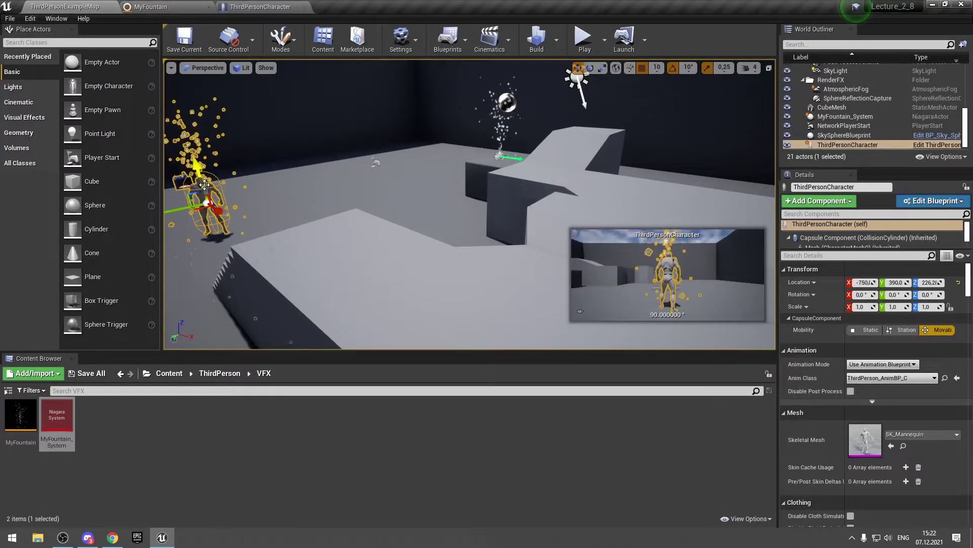
left_click(260, 7)
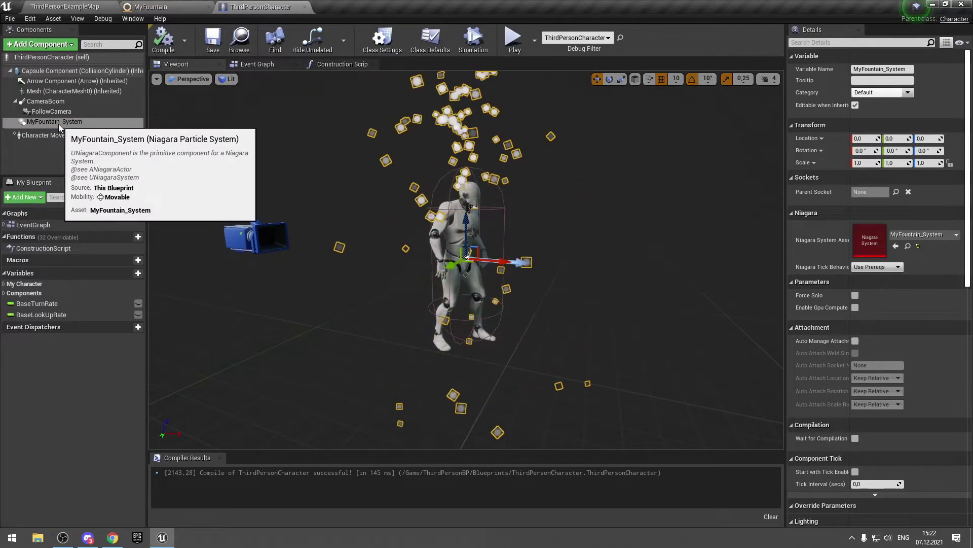
left_click(59, 124)
left_click(258, 65)
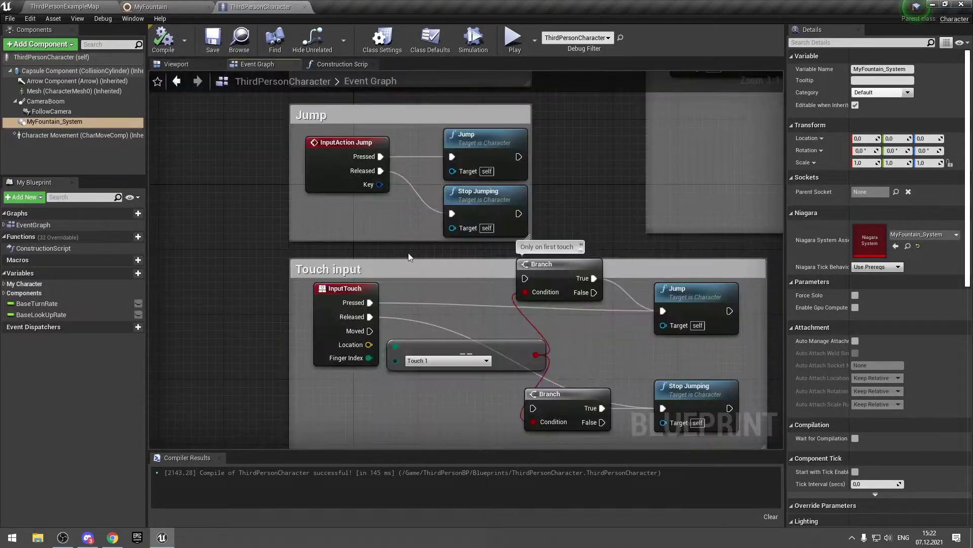
Create a Spawn System at Location node in the Event Graph and zoom in on it.
right_click(376, 306)
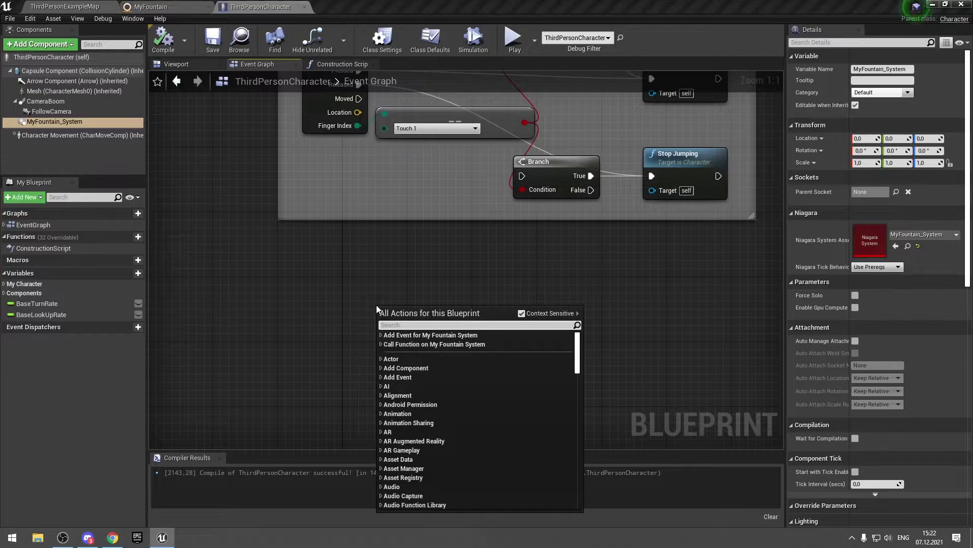
type("spawn syst")
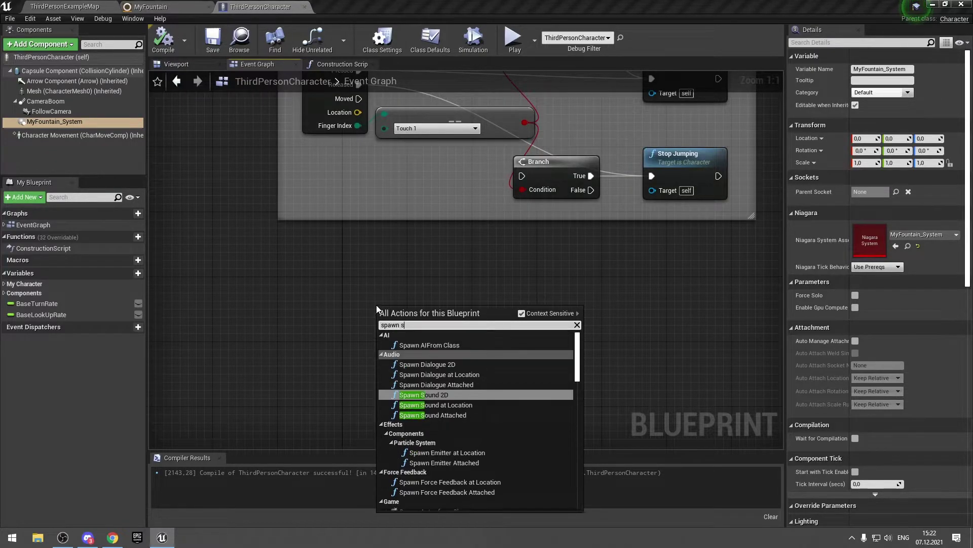
key("Up")
key("Return")
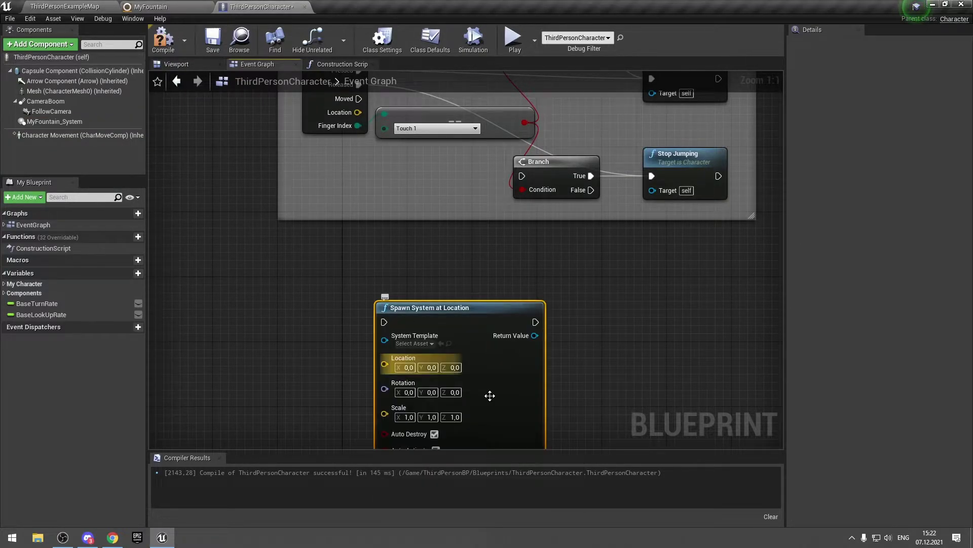
right_click_drag(489, 393, 449, 294)
scroll(450, 295, "up", 6)
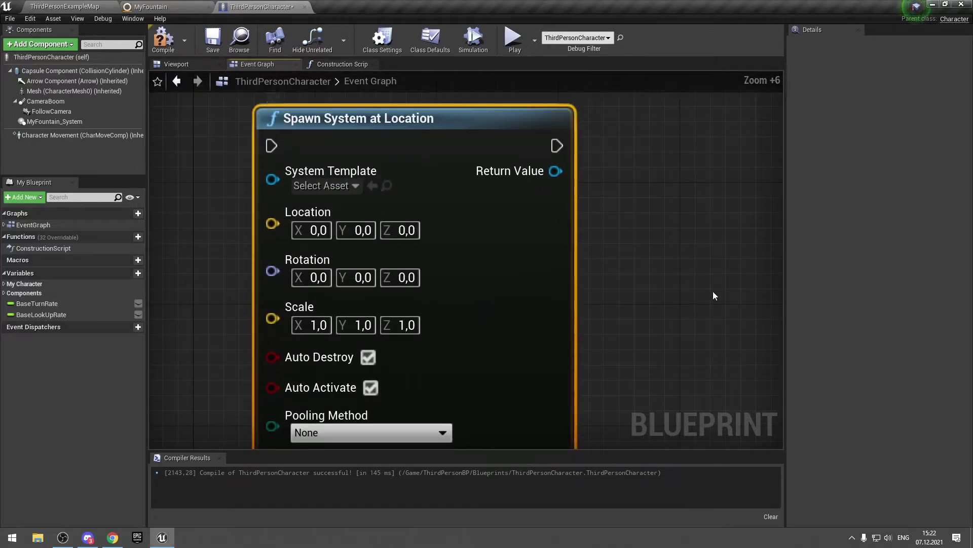
right_click_drag(710, 266, 710, 272)
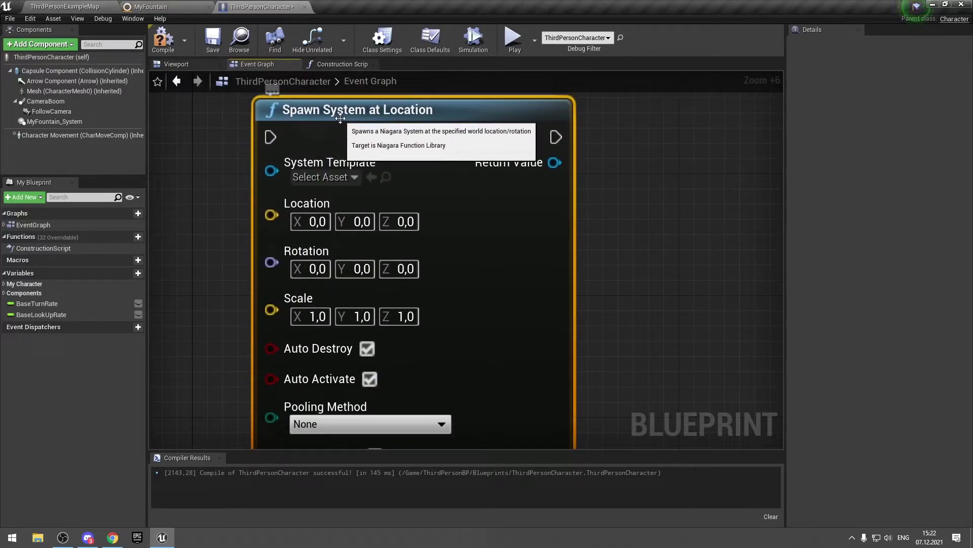
left_click(647, 236)
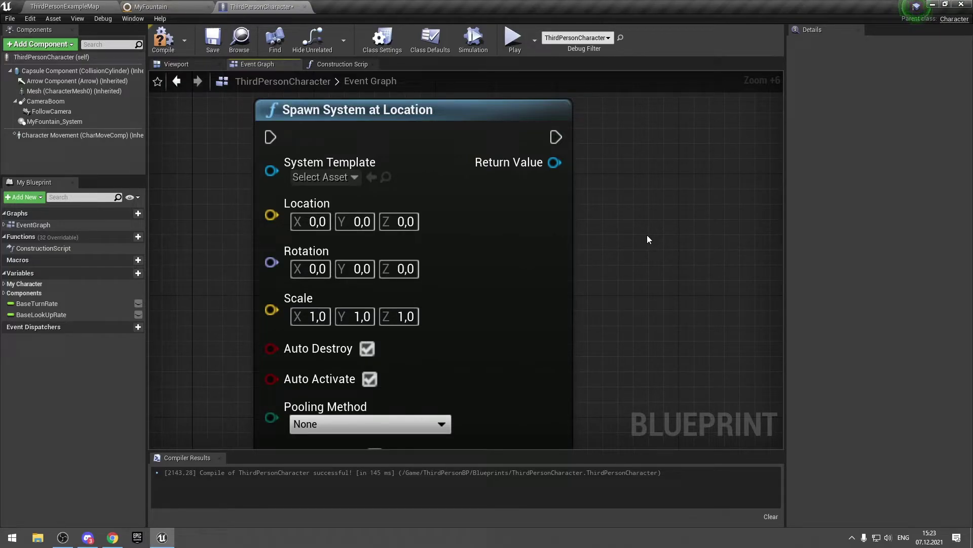
Create a Spawn System Attached node and place it beside Spawn System at Location.
right_click(647, 235)
type("spawn")
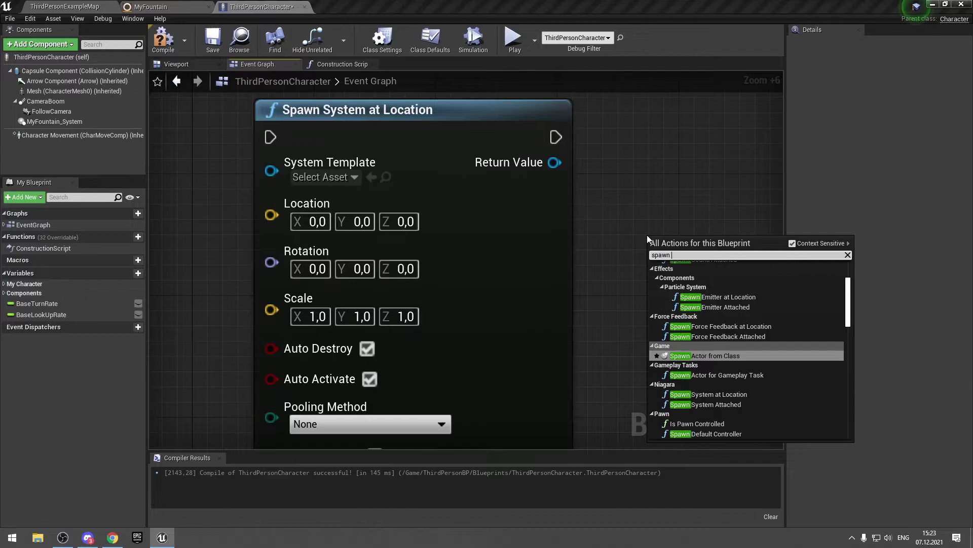
type(" syste")
key("Return")
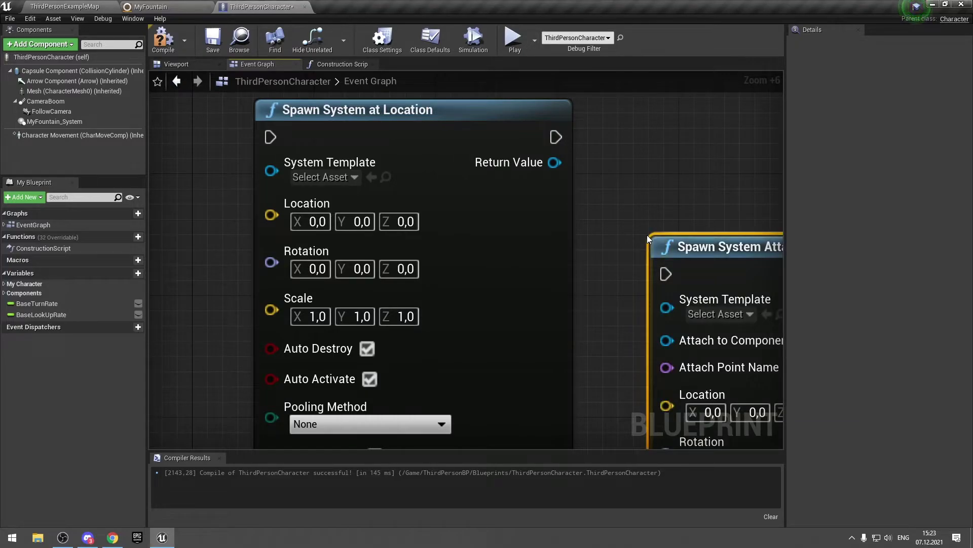
mouse_move(683, 196)
left_mouse_down()
mouse_move(655, 157)
mouse_move(649, 116)
left_mouse_up()
scroll(648, 117, "down", 1)
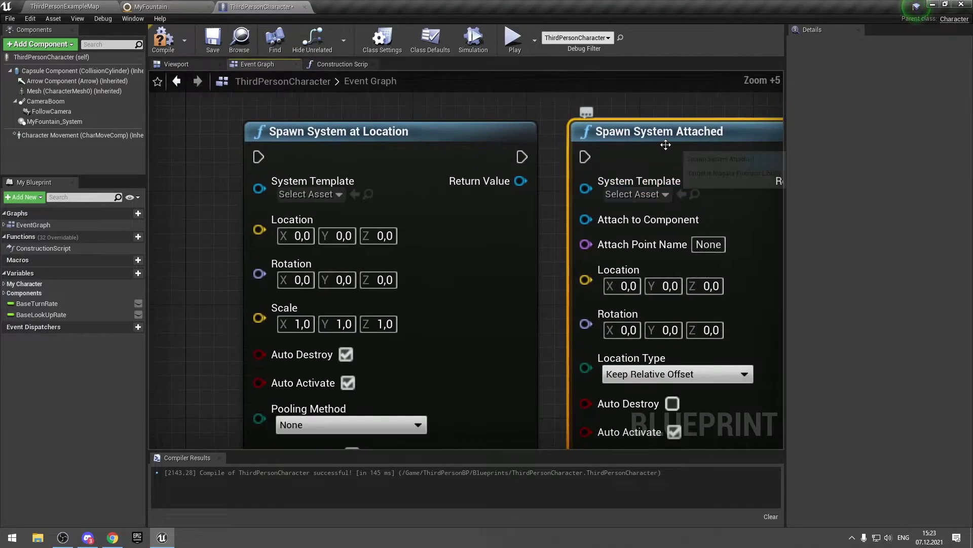
scroll(659, 203, "down", 1)
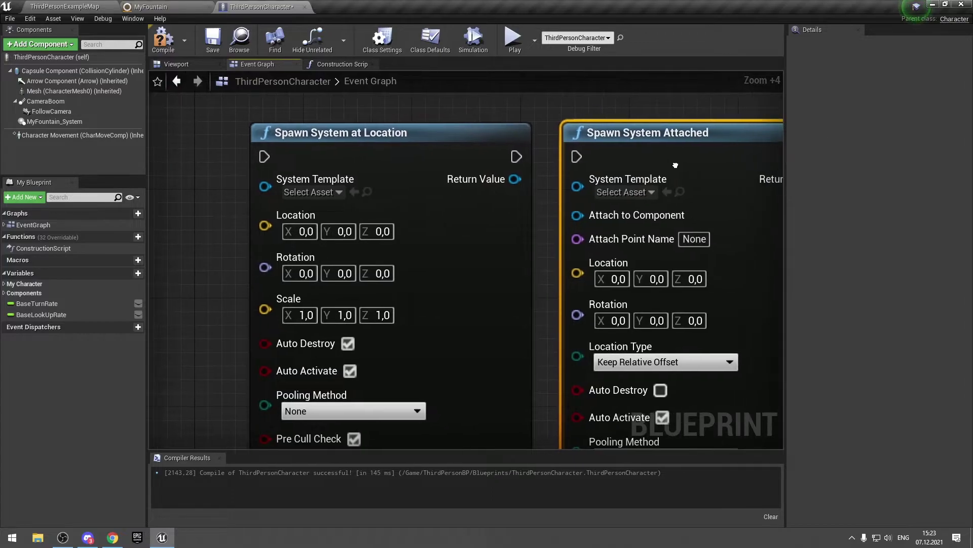
mouse_move(661, 166)
right_mouse_down()
mouse_move(596, 161)
mouse_move(589, 148)
right_mouse_up()
scroll(630, 165, "down", 1)
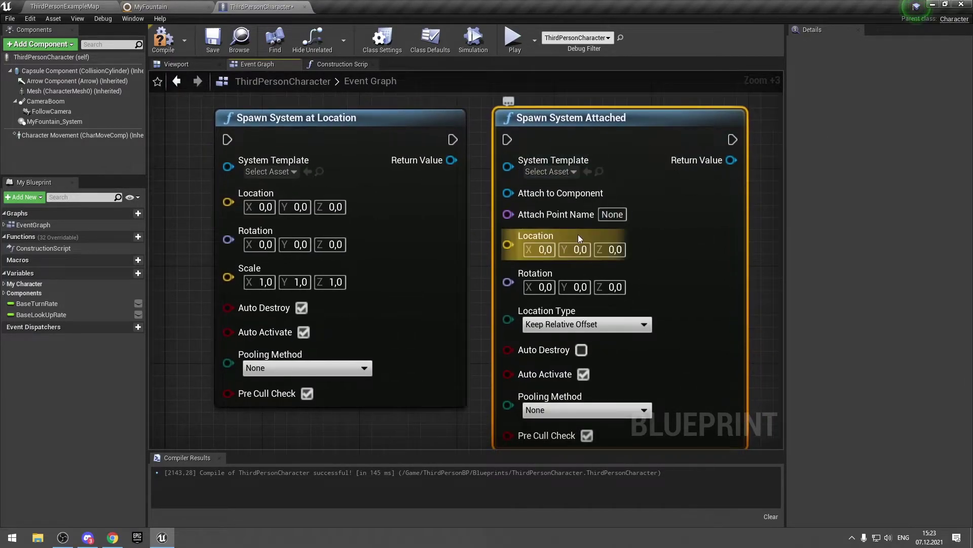
left_click(362, 430)
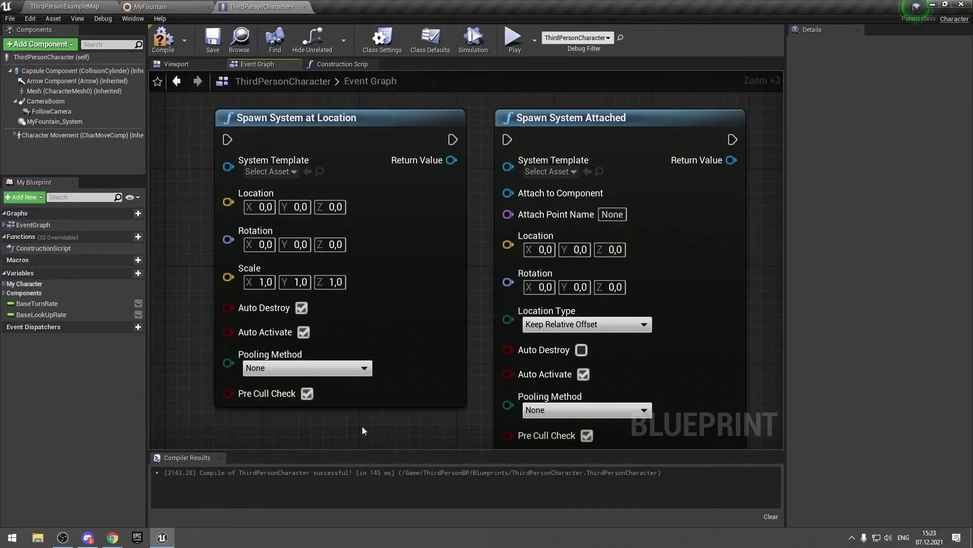
Look over the System Template choices and Return Value actions without assigning anything.
left_click(254, 173)
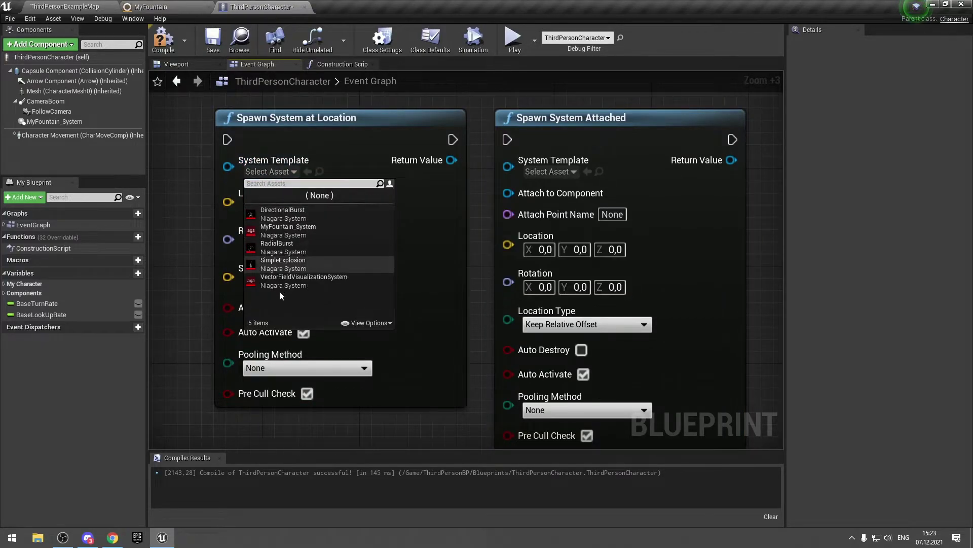
left_click(430, 167)
left_click_drag(451, 159, 482, 169)
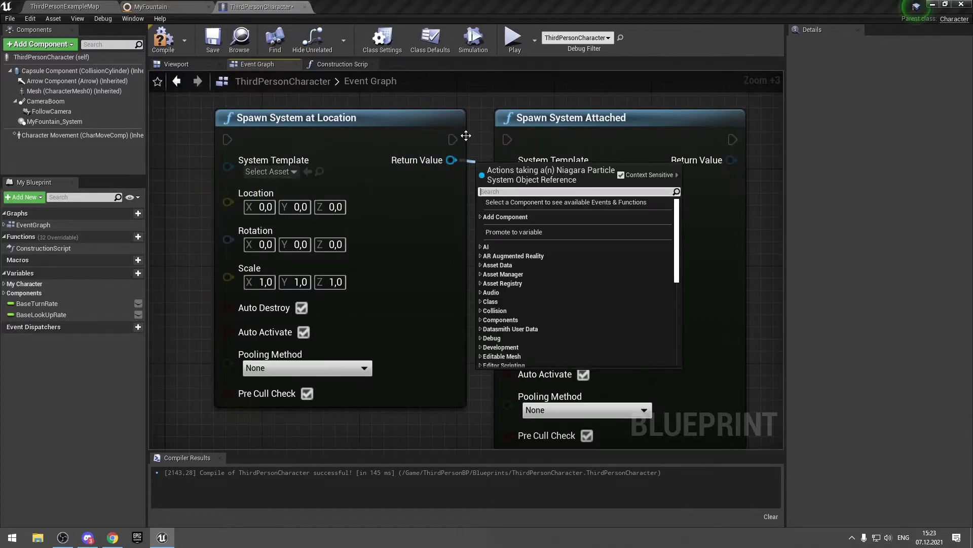
left_click(475, 126)
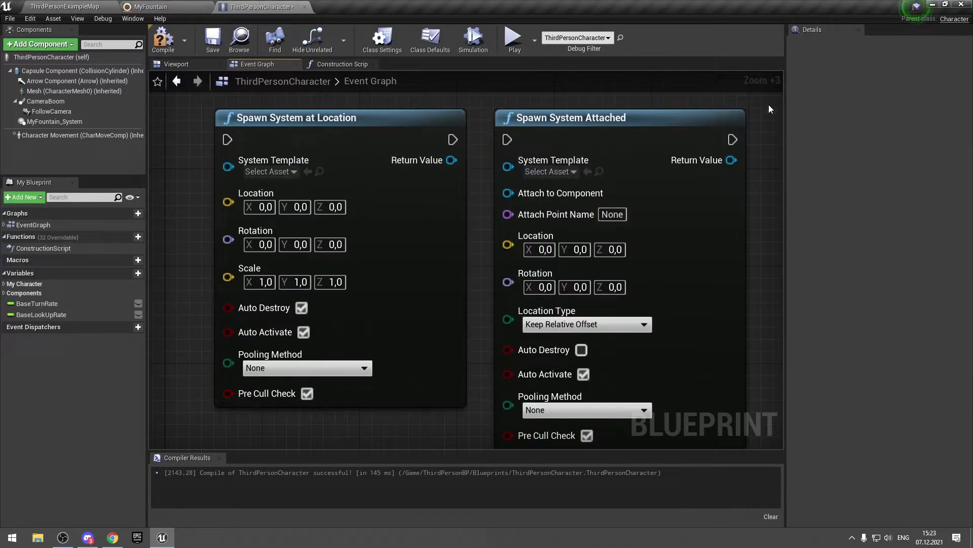
left_click_drag(769, 101, 663, 178)
left_click_drag(477, 114, 406, 151)
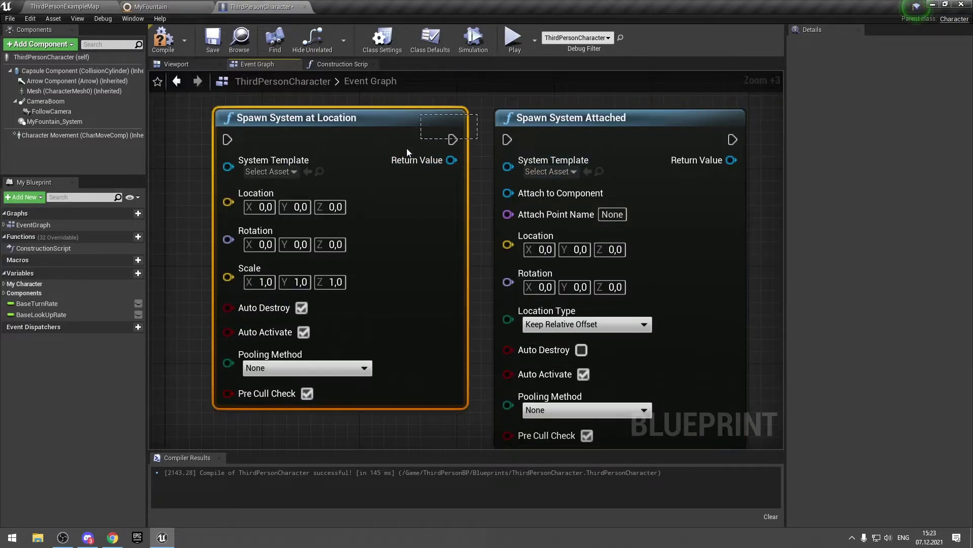
left_click(469, 187)
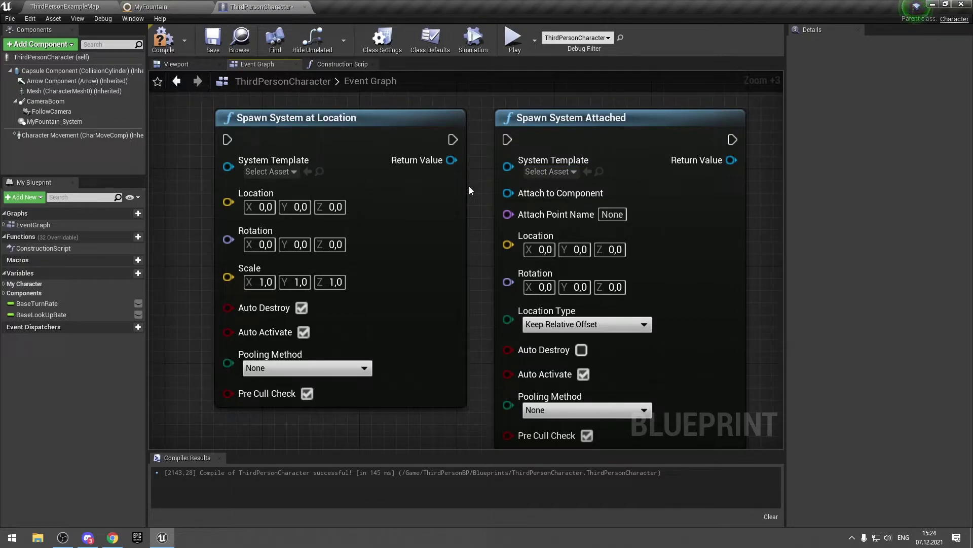
Try a MyFountain_System reference with a Set Hidden in Game node, then delete both.
scroll(485, 163, "down", 3)
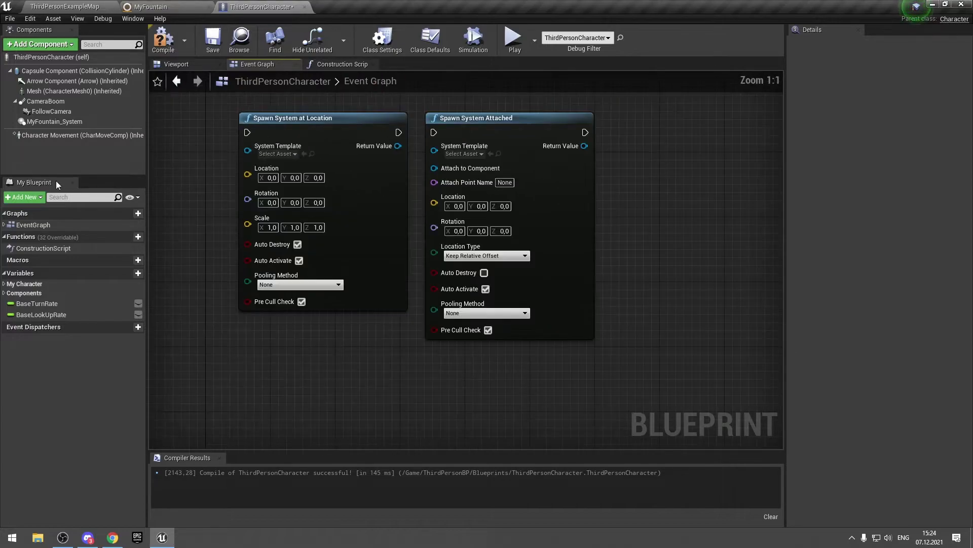
mouse_move(71, 121)
left_mouse_down()
mouse_move(484, 409)
mouse_move(535, 400)
left_mouse_up()
type("set hidden")
key("Return")
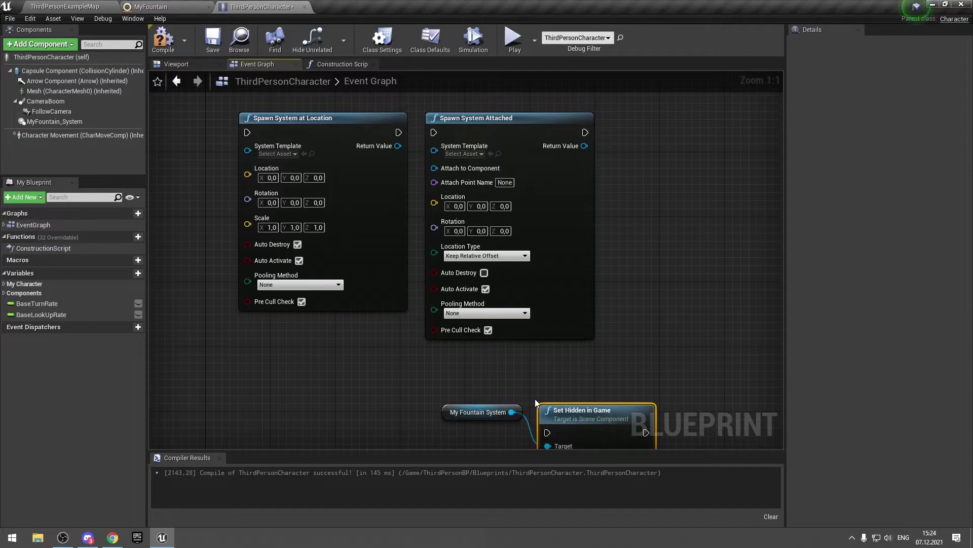
left_click(619, 446)
right_click_drag(655, 429, 666, 348)
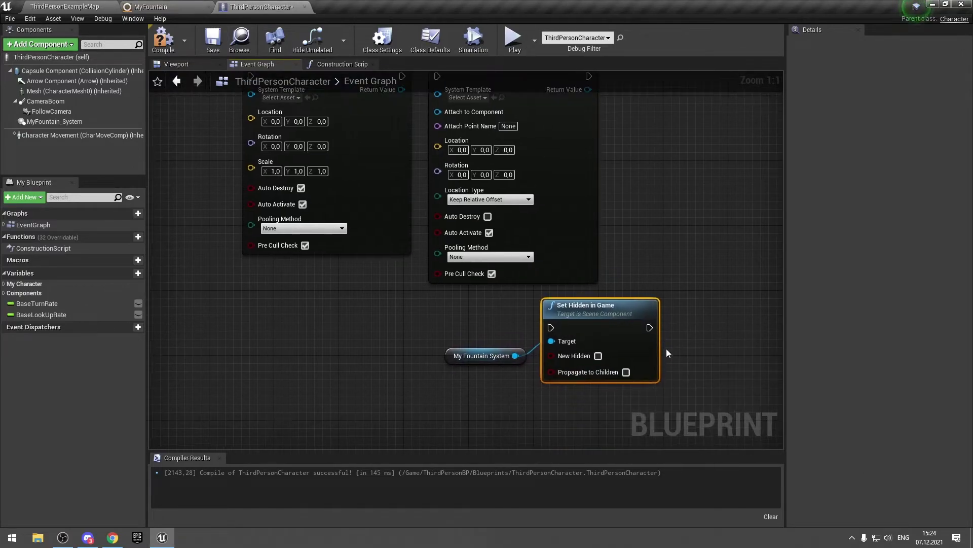
key("Delete")
Compile and save the ThirdPersonCharacter Blueprint.
left_click(168, 49)
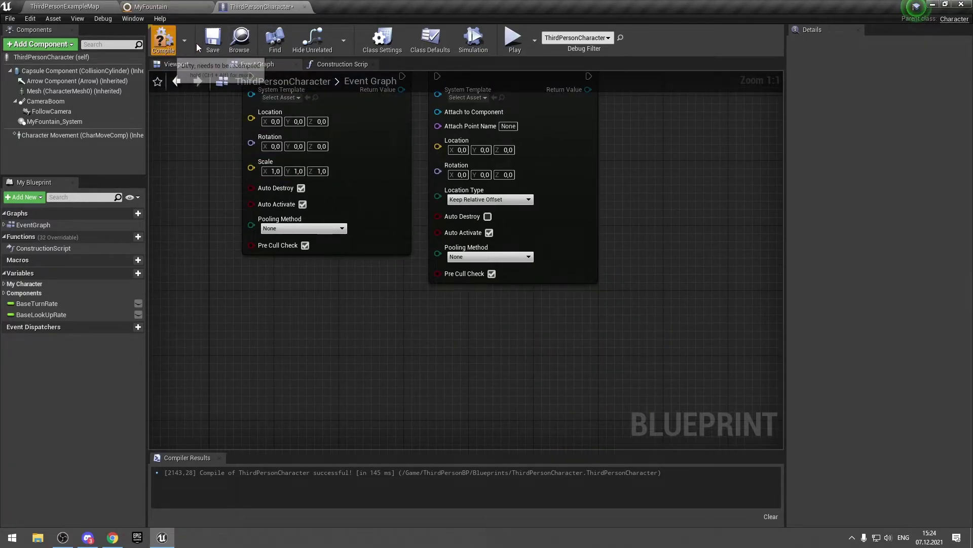
left_click(218, 53)
right_click_drag(324, 284, 308, 337)
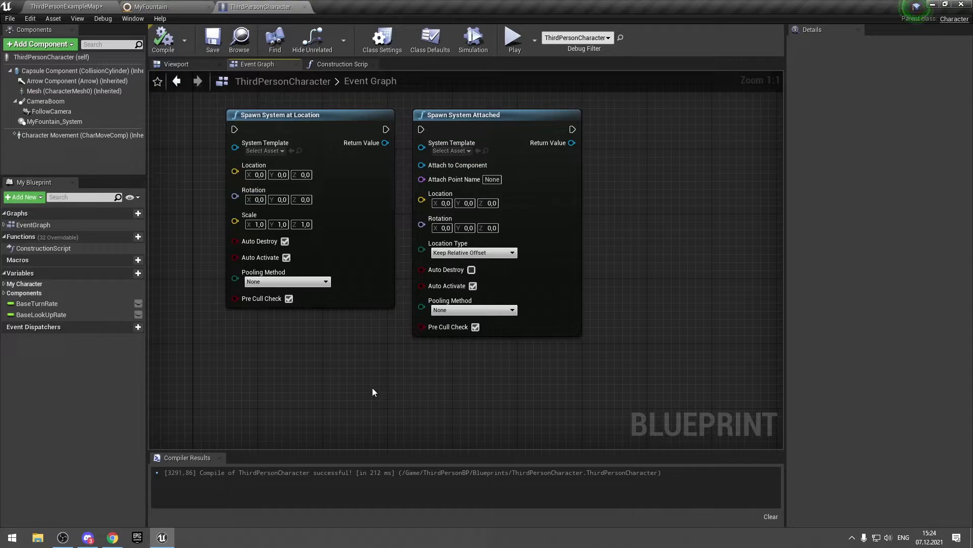
Advance the lecture to the Inputs slide and return to the MyFountain Niagara system.
key("alt+Tab")
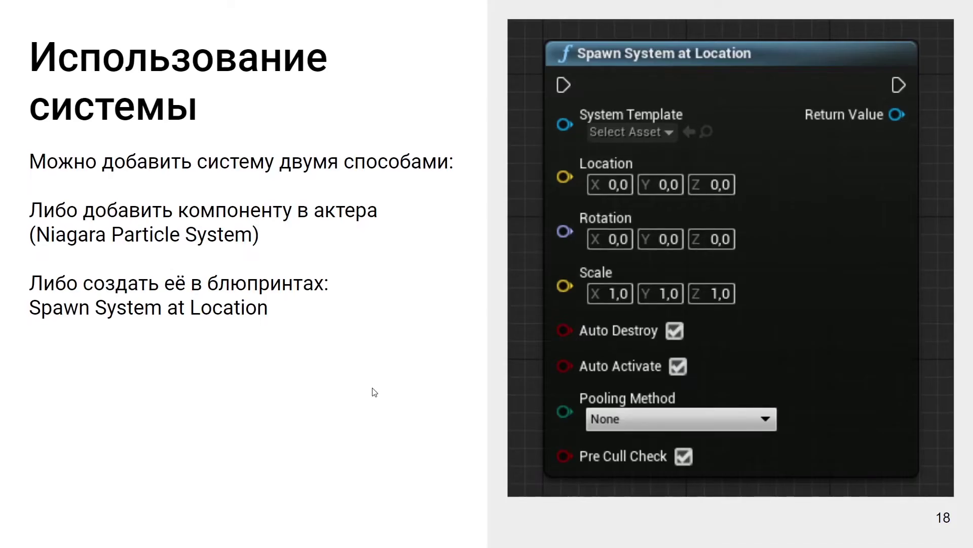
key("Right")
key("alt+Tab")
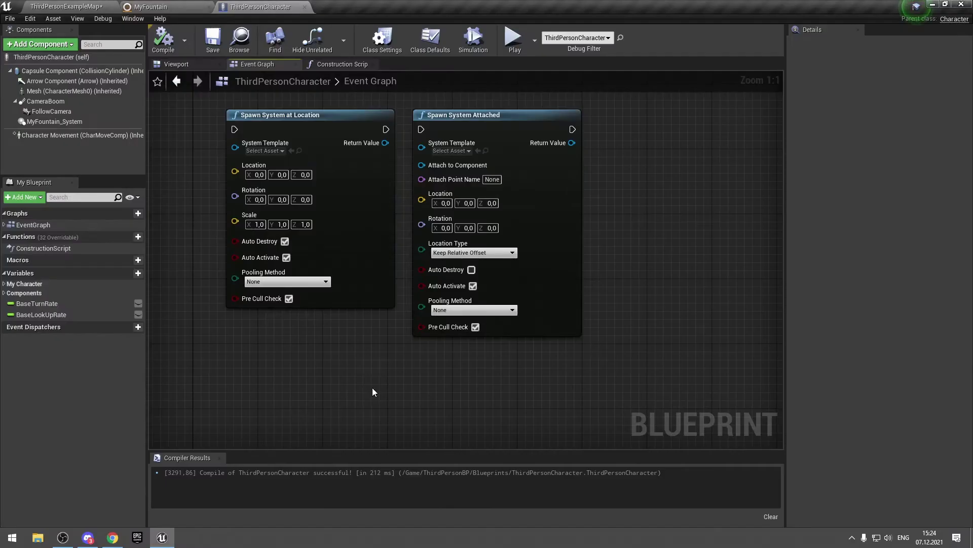
key("ctrl+Tab")
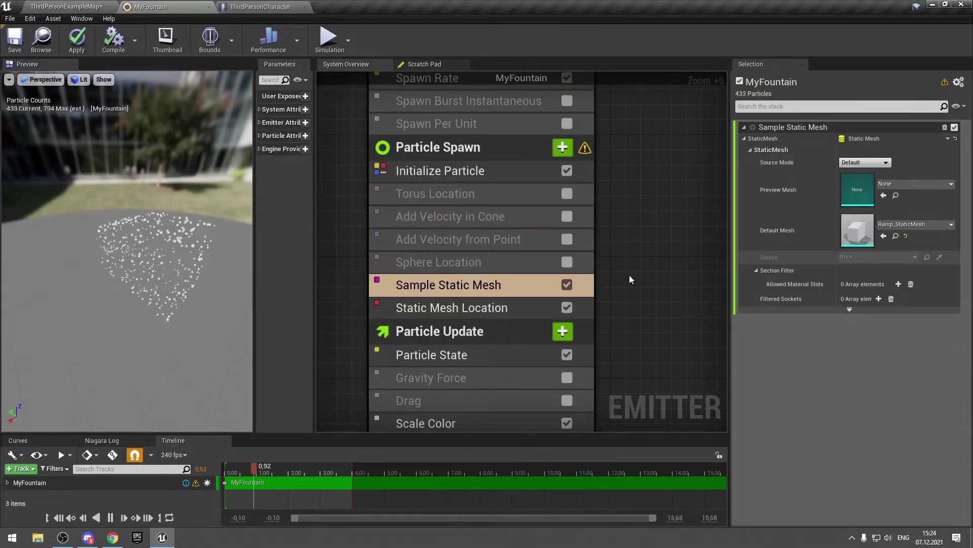
Set the Static Mesh Location Normal Offset to 15.
left_click(532, 295)
left_click(528, 300)
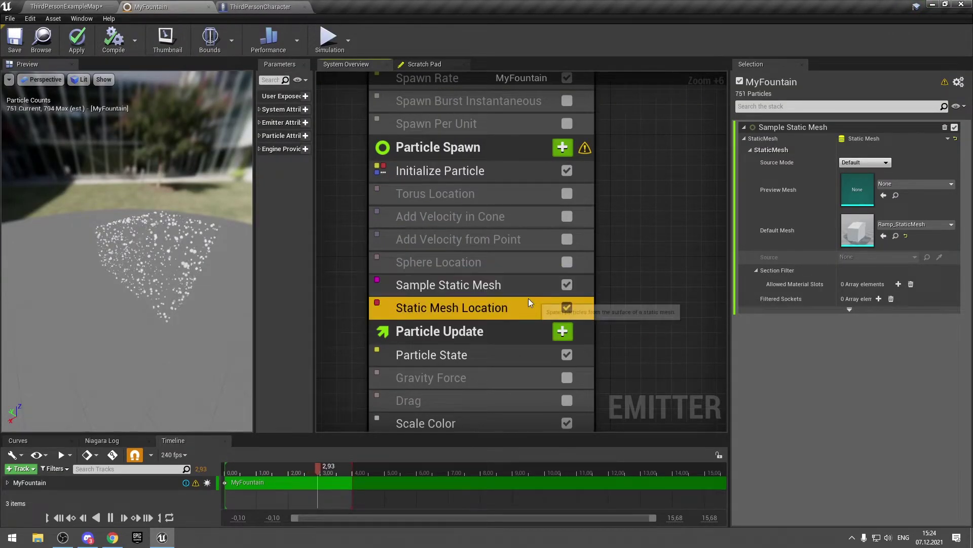
left_click(865, 138)
type("15")
key("Return")
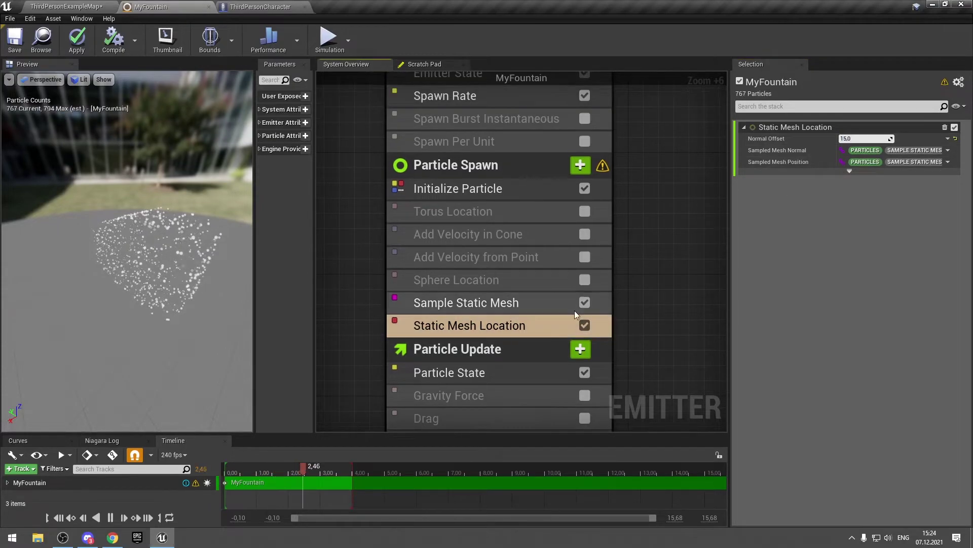
Delete the Sample Static Mesh and Static Mesh Location modules from Particle Spawn.
left_click(537, 298)
key("Delete")
left_click(536, 305)
key("Delete")
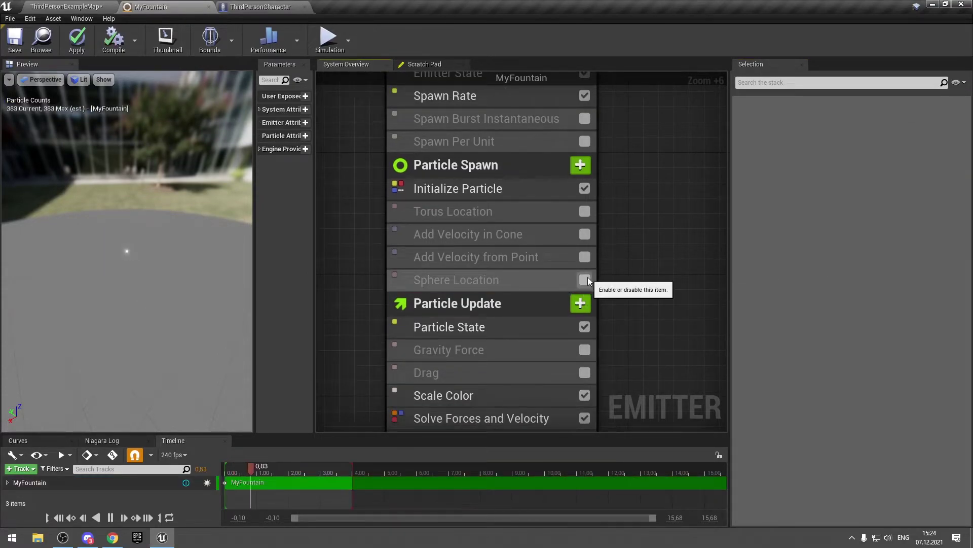
Re-enable Add Velocity in Cone so particles shoot upward, and check Initialize Particle.
left_click(526, 233)
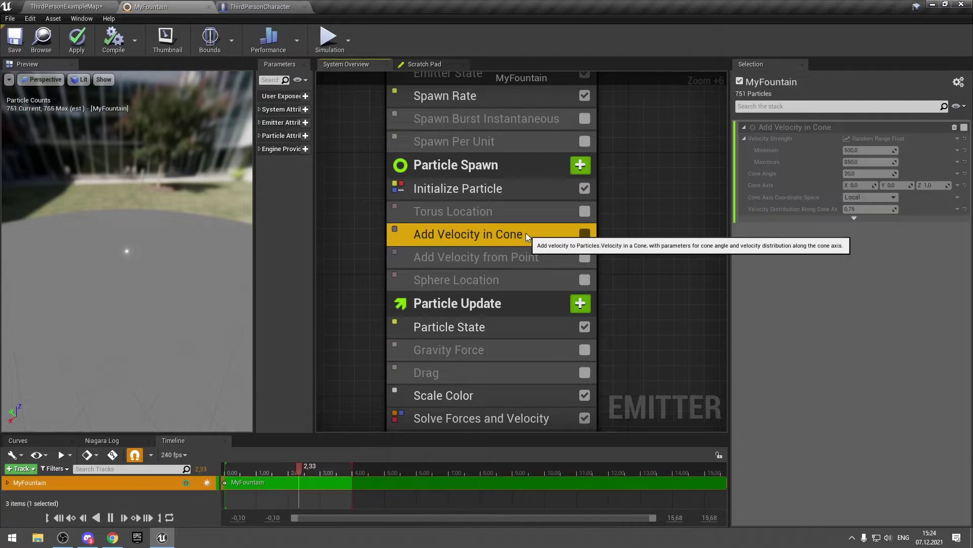
left_click(585, 235)
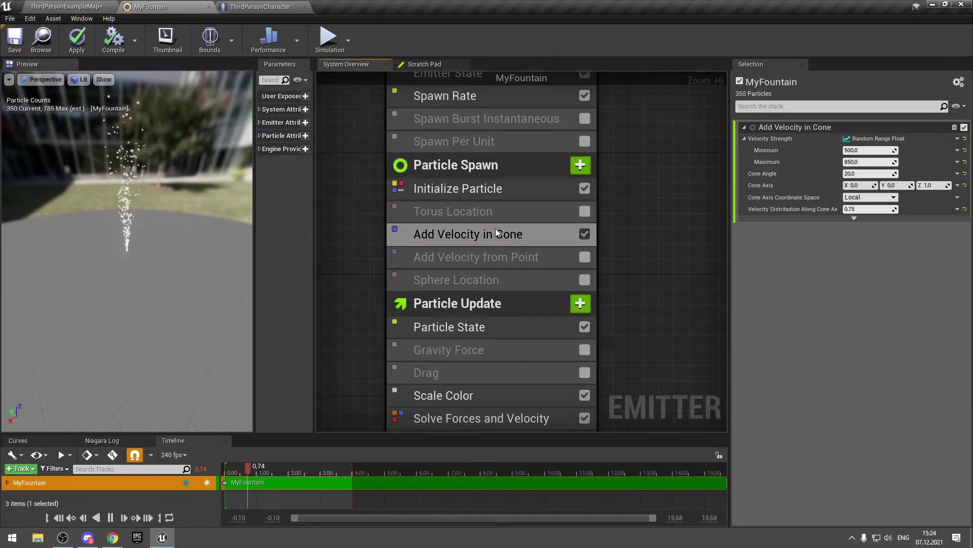
left_click(502, 192)
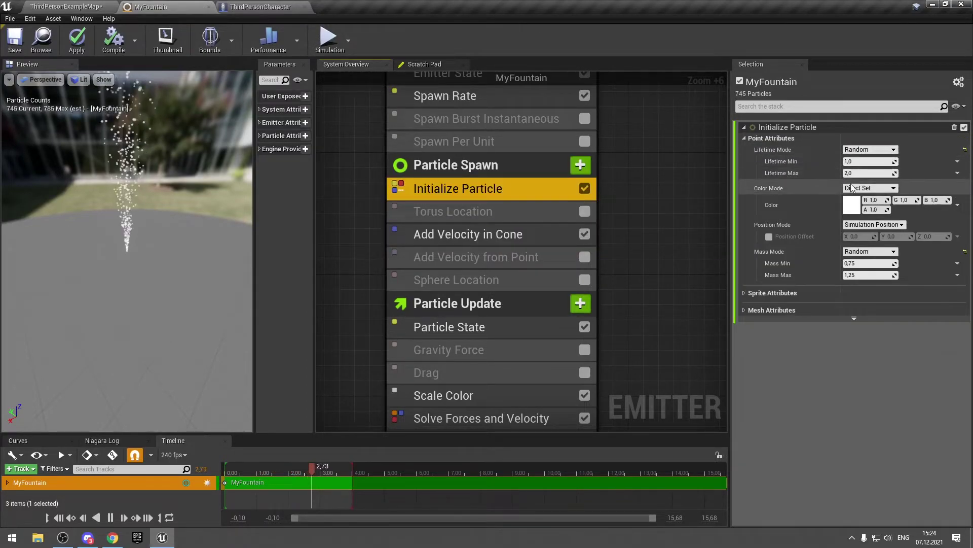
left_click(580, 165)
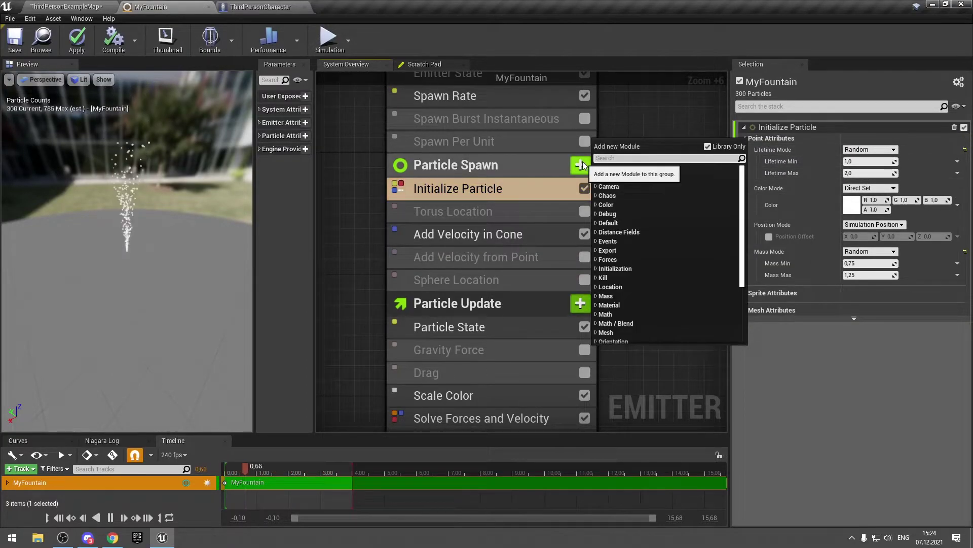
Add an Add Velocity in Cone module to Particle Spawn, undoing a stray Add Velocity insert.
type("add ve")
key("Return")
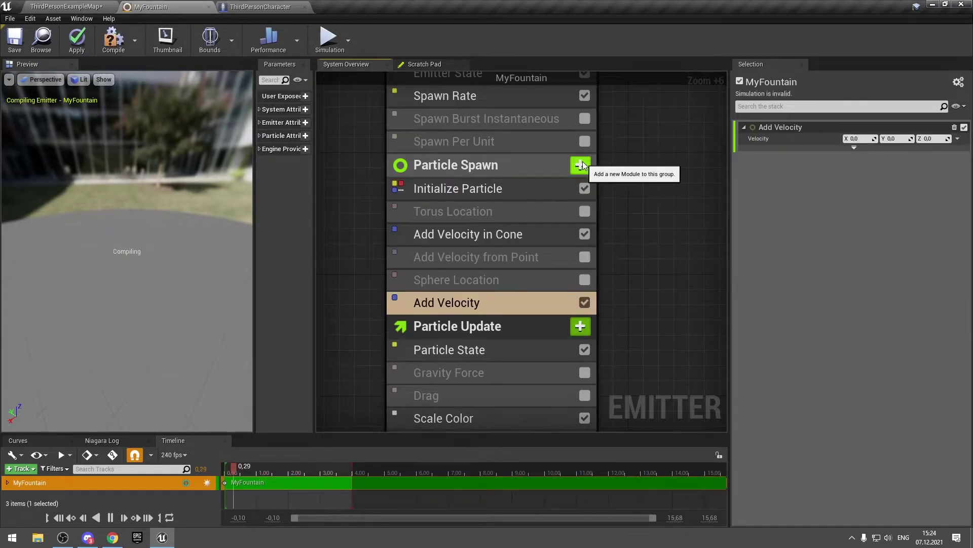
key("ctrl+z")
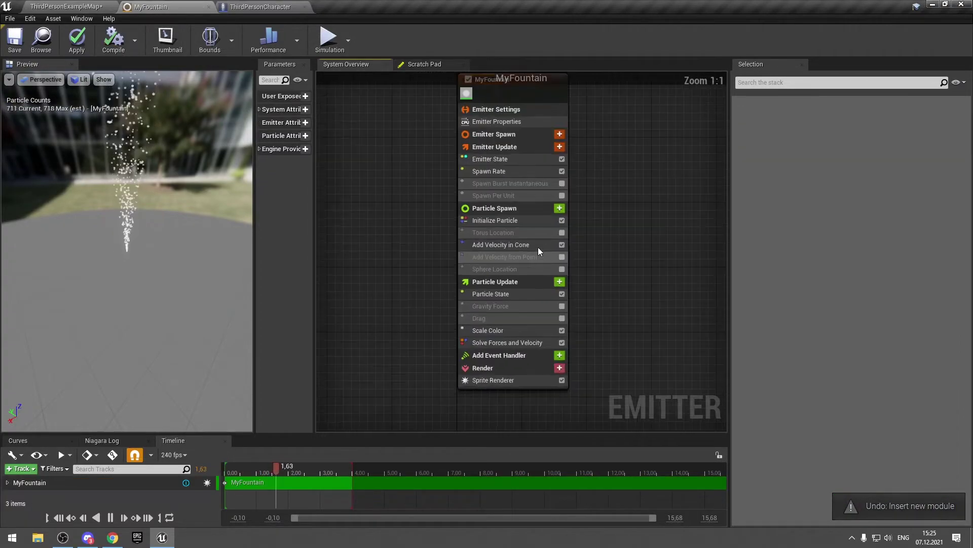
left_click(561, 209)
type("add ve")
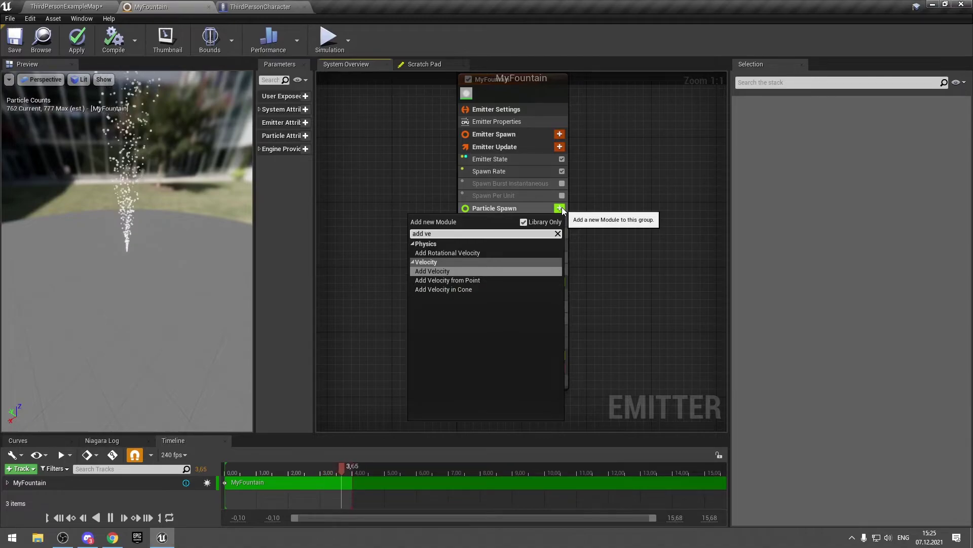
key("Down")
key("Down")
key("Return")
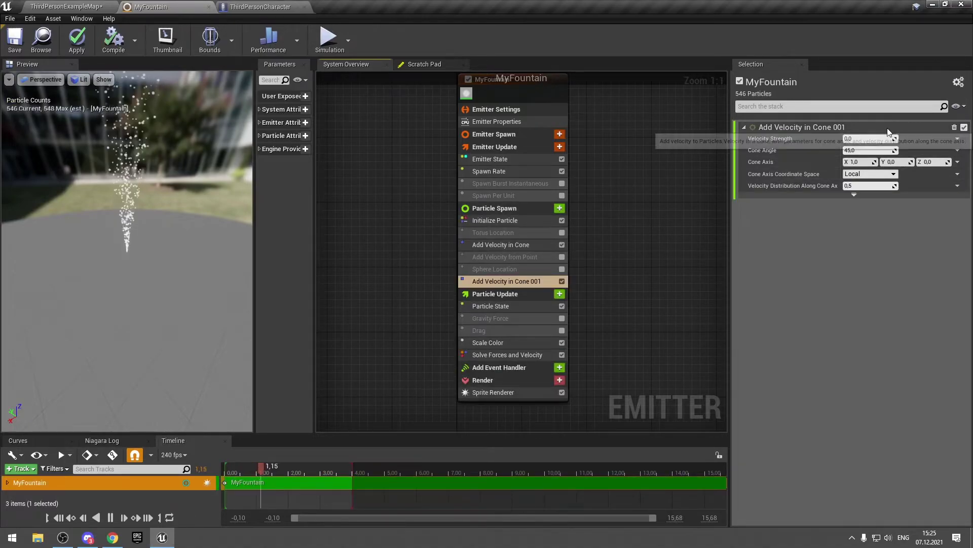
Rename the new module 'My Add Velocity in Cone' and place it just below the original.
left_click(857, 139)
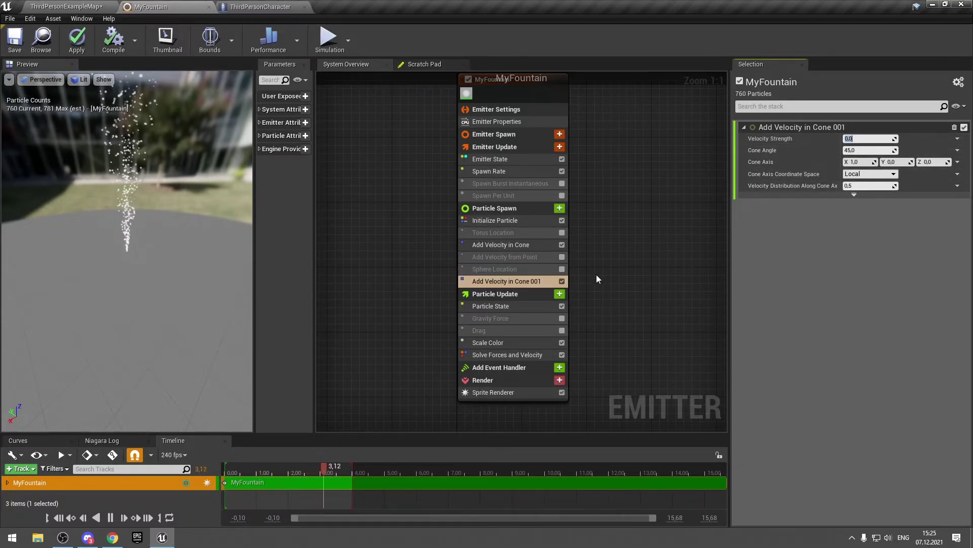
key("Delete")
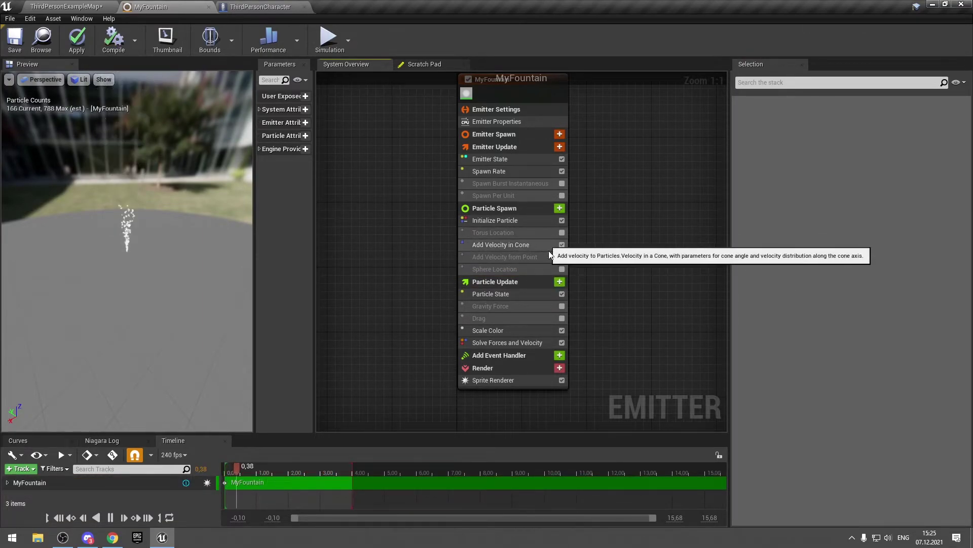
key("ctrl+z")
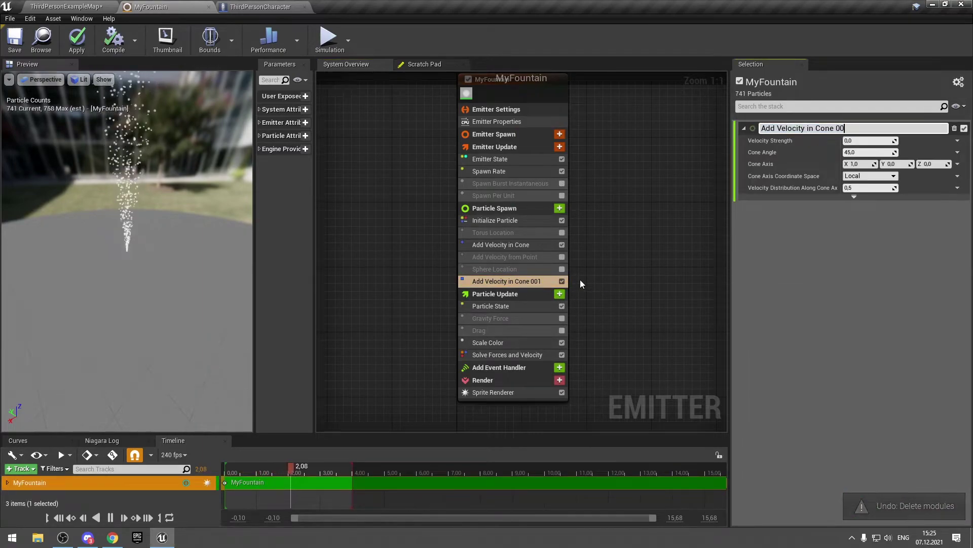
key("BackSpace")
key("BackSpace")
key("BackSpace")
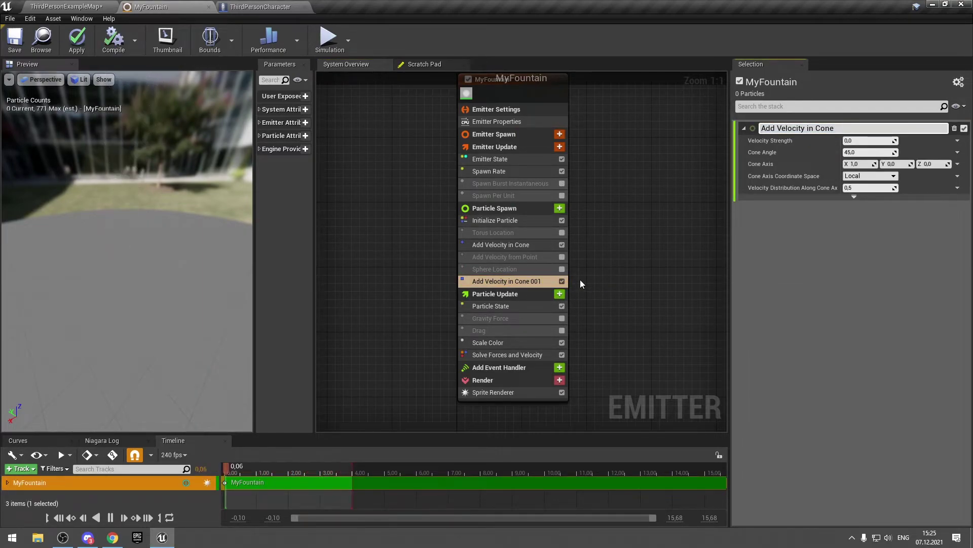
key("Home")
type("My")
key("Return")
left_click_drag(508, 278, 512, 250)
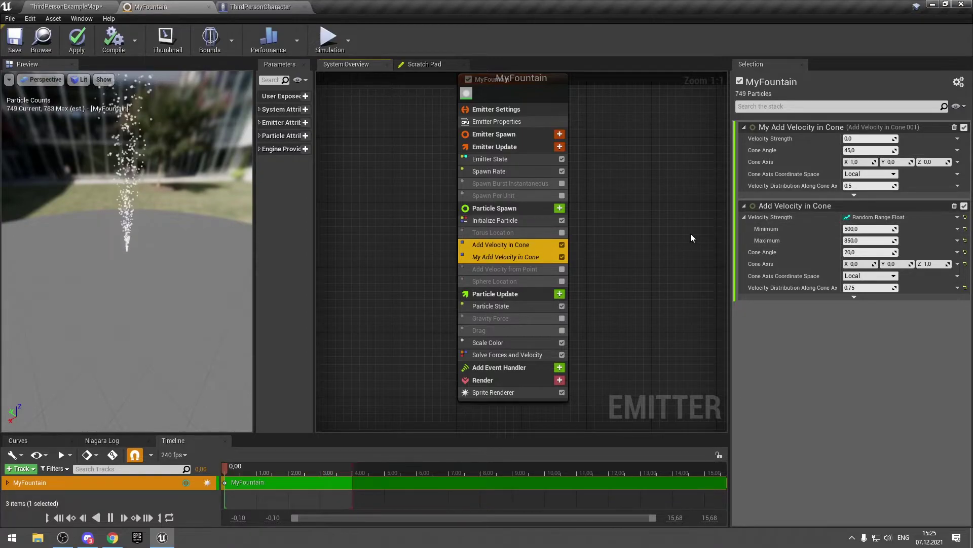
Switch My Add Velocity in Cone's Velocity Strength to a Random Range Float found by searching 'random'.
left_click(541, 260)
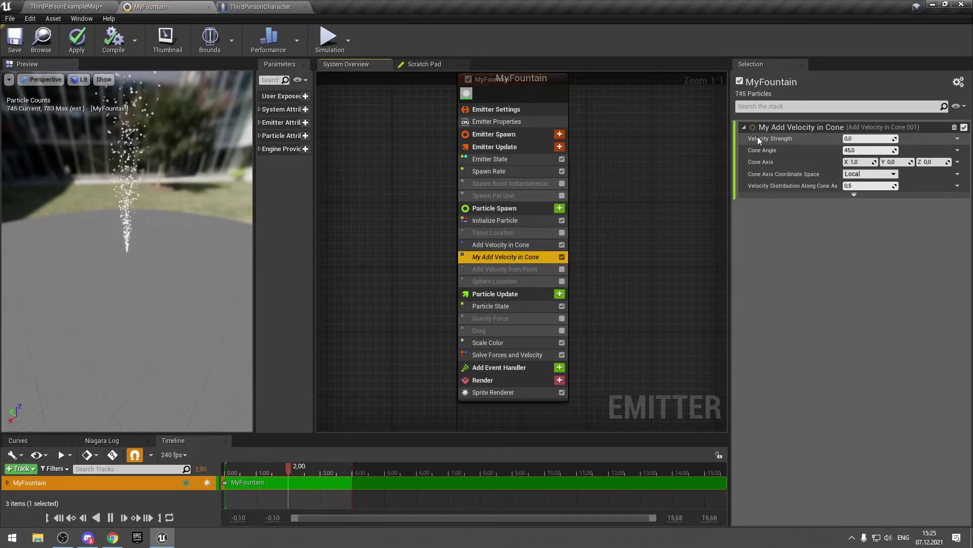
left_click(957, 140)
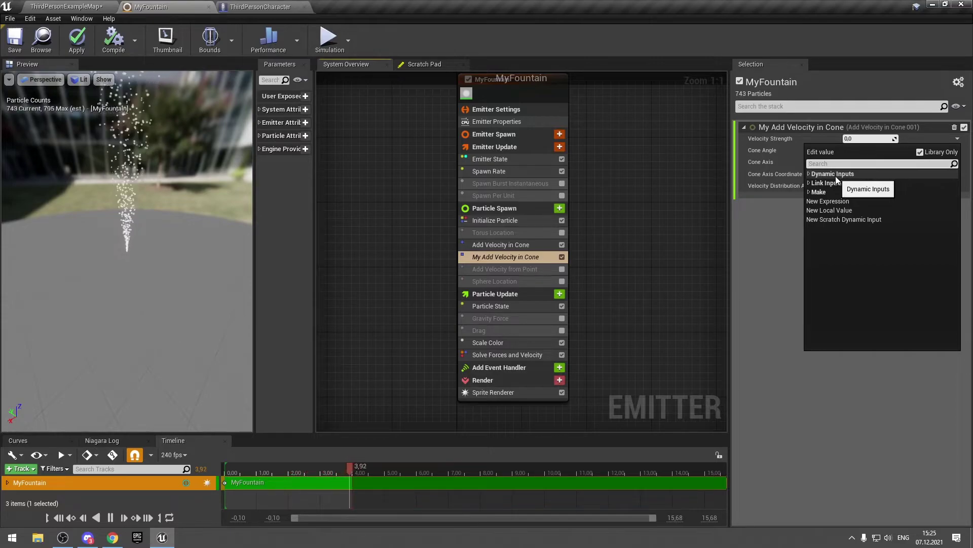
left_click(834, 174)
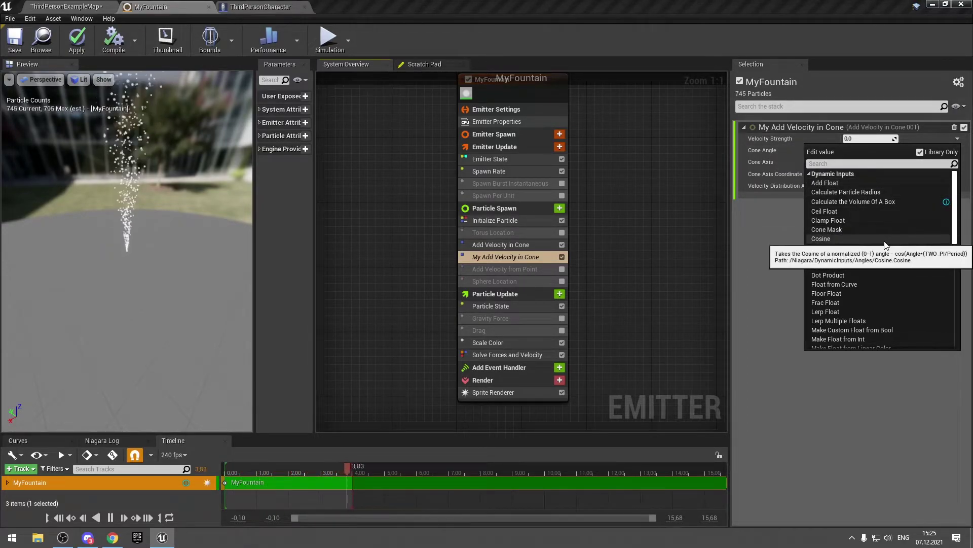
scroll(887, 241, "down", 2)
scroll(889, 244, "down", 2)
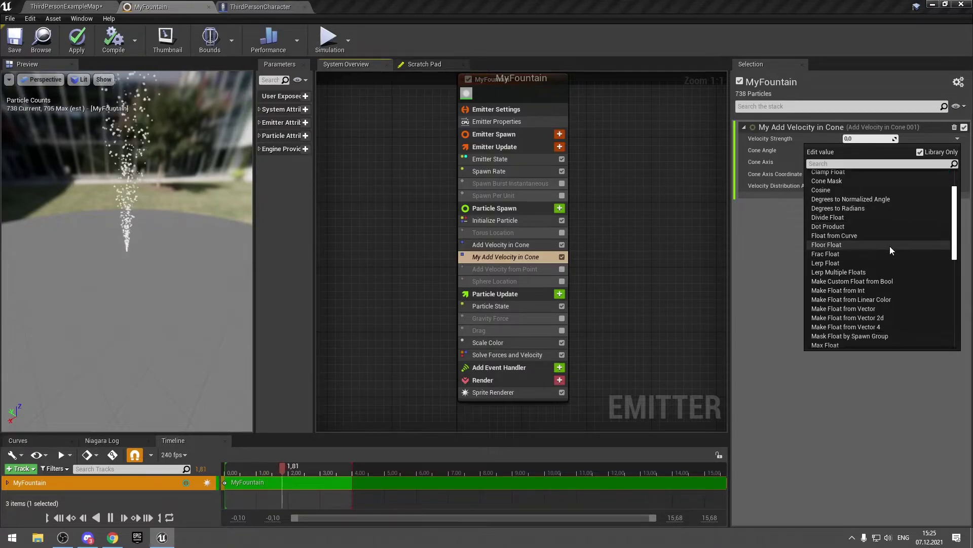
scroll(817, 251, "down", 2)
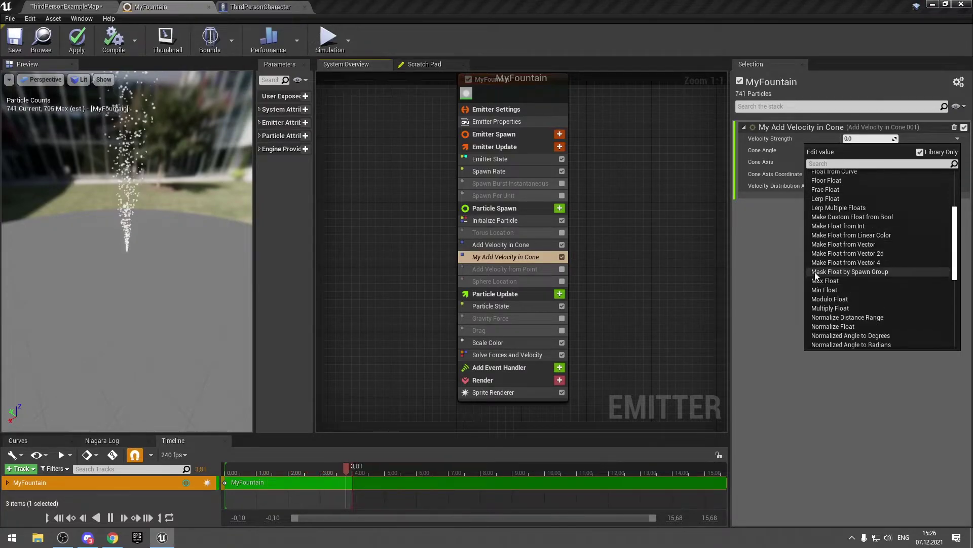
scroll(814, 274, "down", 2)
scroll(880, 314, "down", 1)
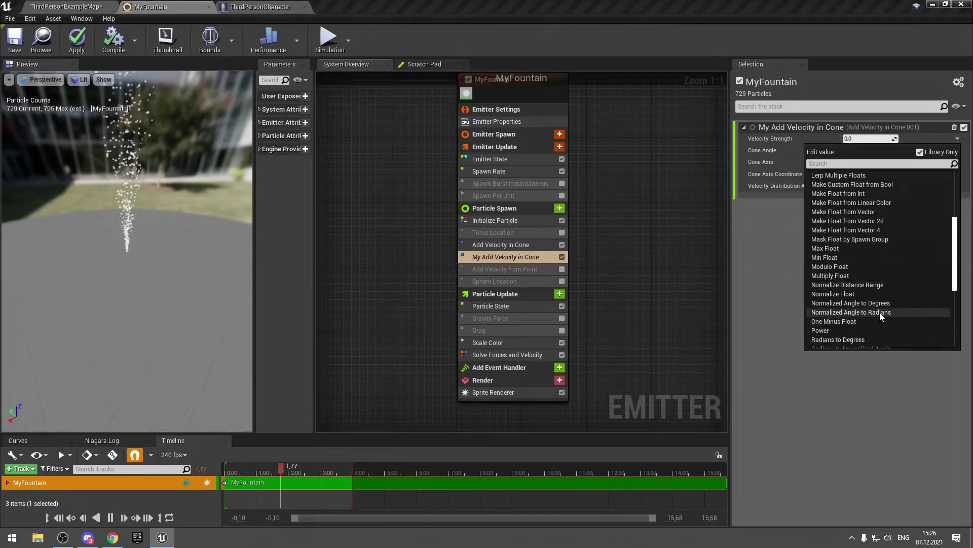
scroll(875, 210, "down", 1)
scroll(875, 210, "down", 2)
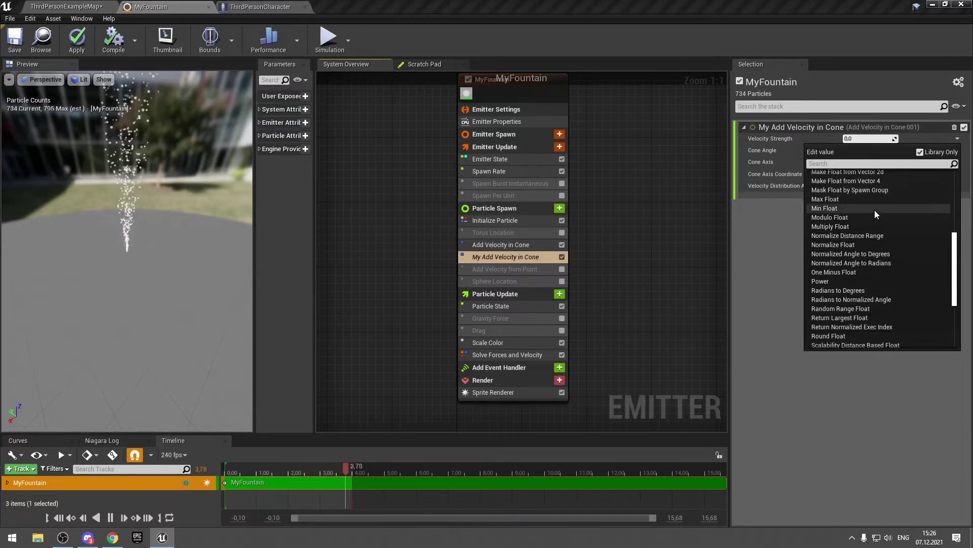
scroll(865, 243, "down", 1)
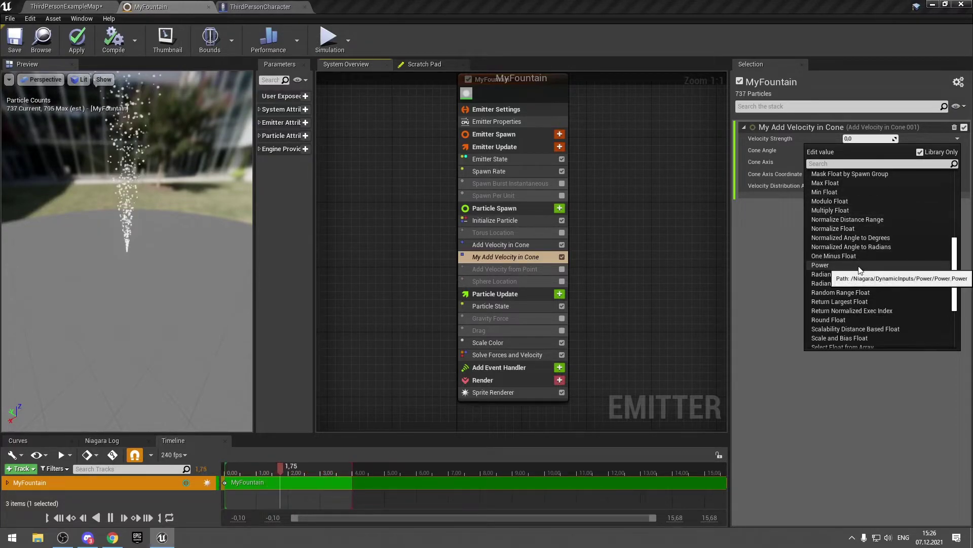
scroll(864, 260, "down", 3)
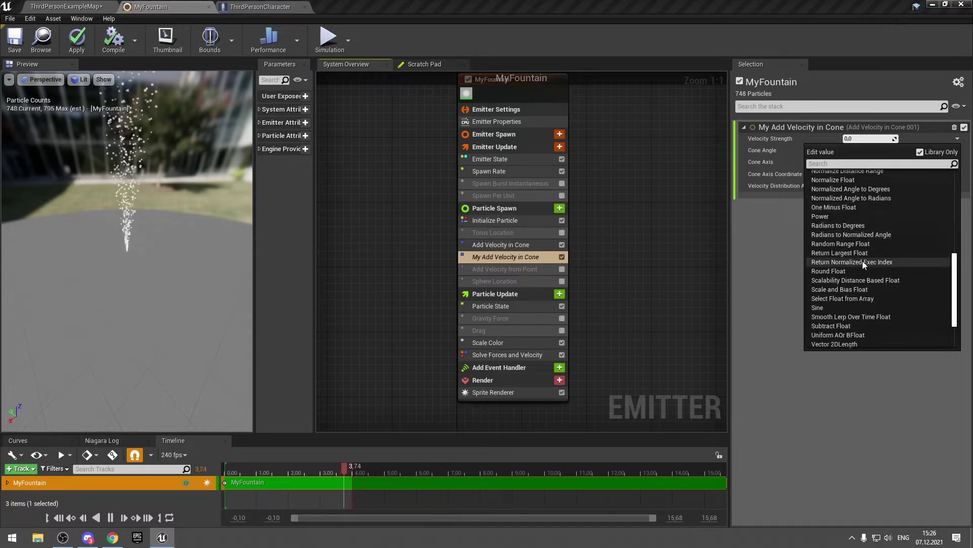
scroll(839, 307, "down", 3)
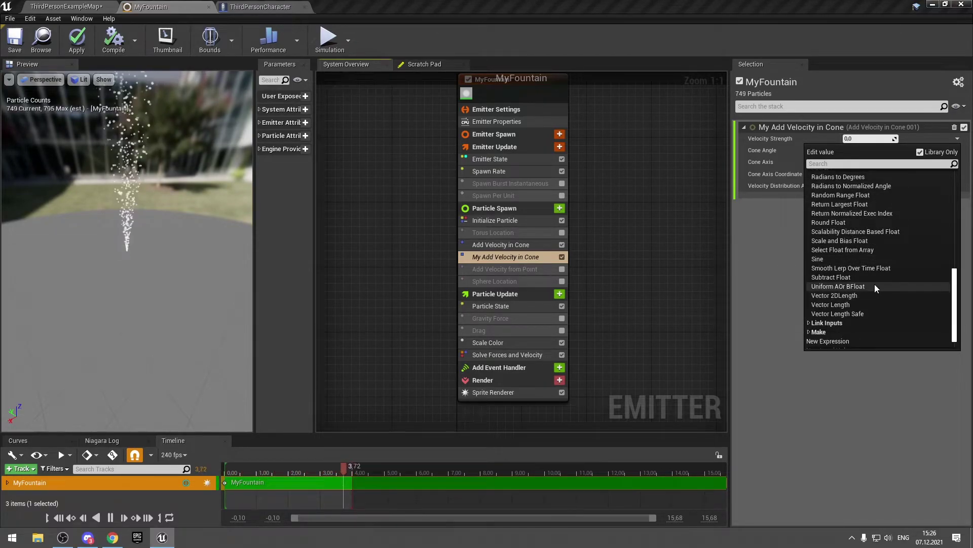
scroll(874, 276, "up", 5)
scroll(867, 243, "up", 5)
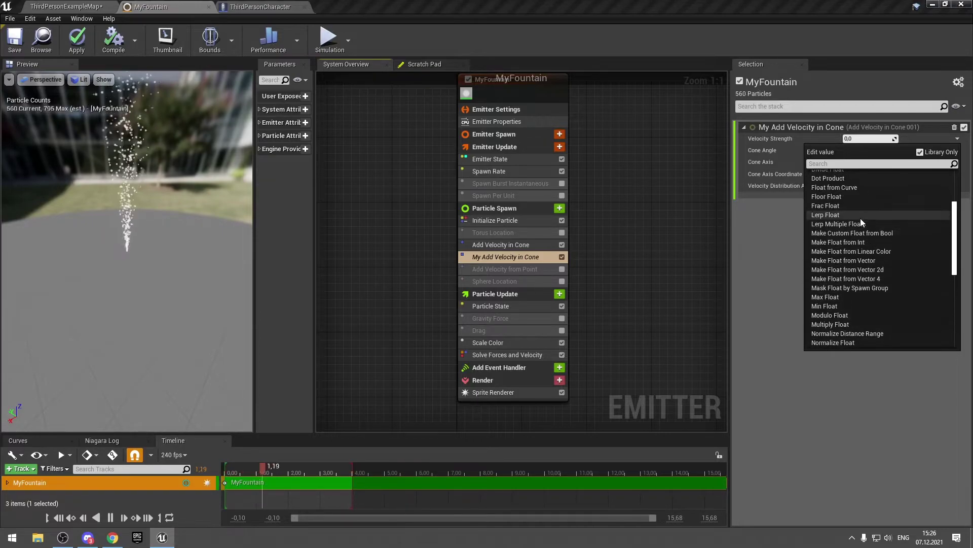
left_click(851, 162)
type("random")
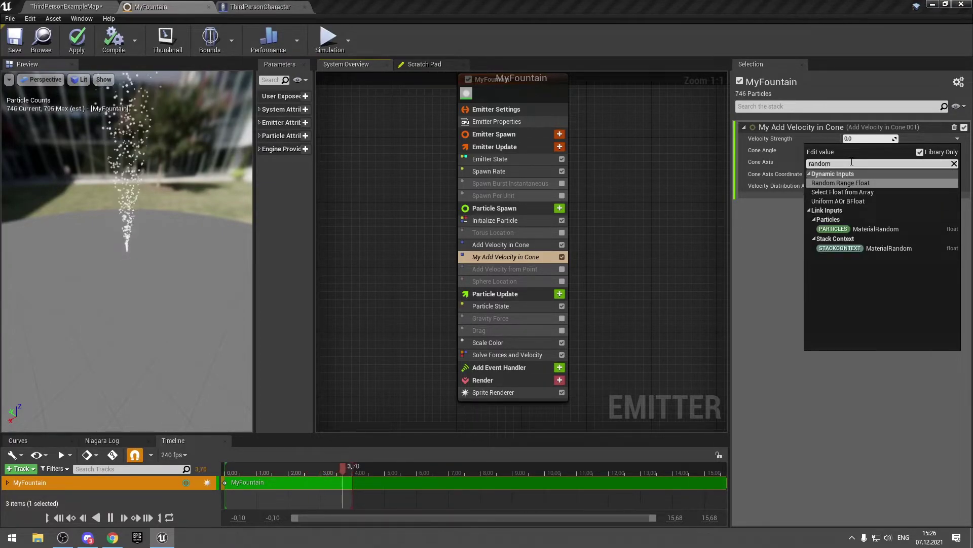
left_click(871, 183)
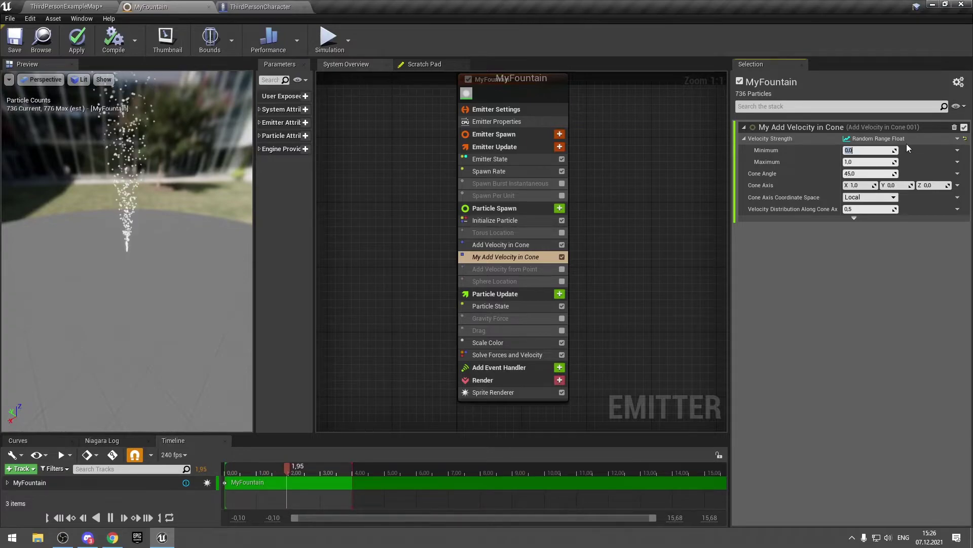
Browse Velocity Strength's dynamic input options again, closing the list without changes.
left_click(958, 138)
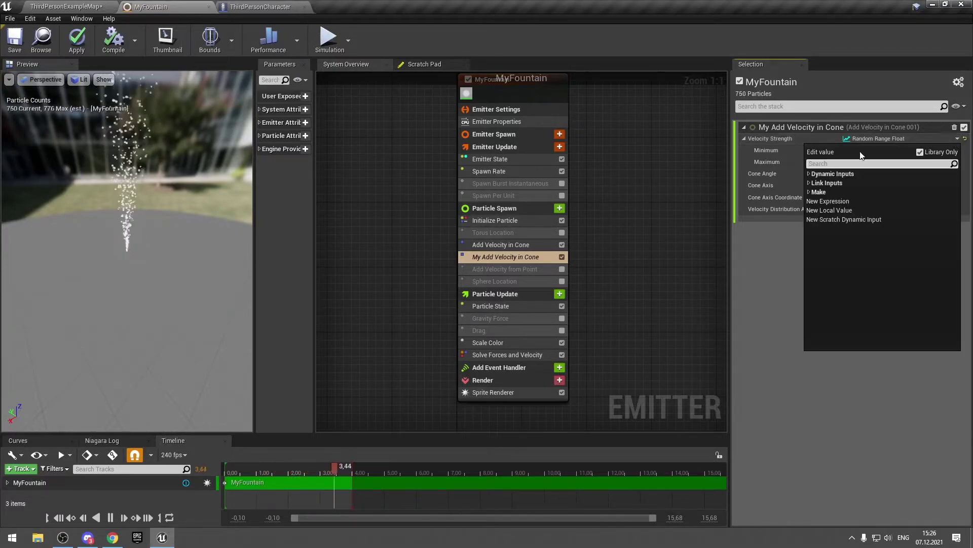
left_click(811, 174)
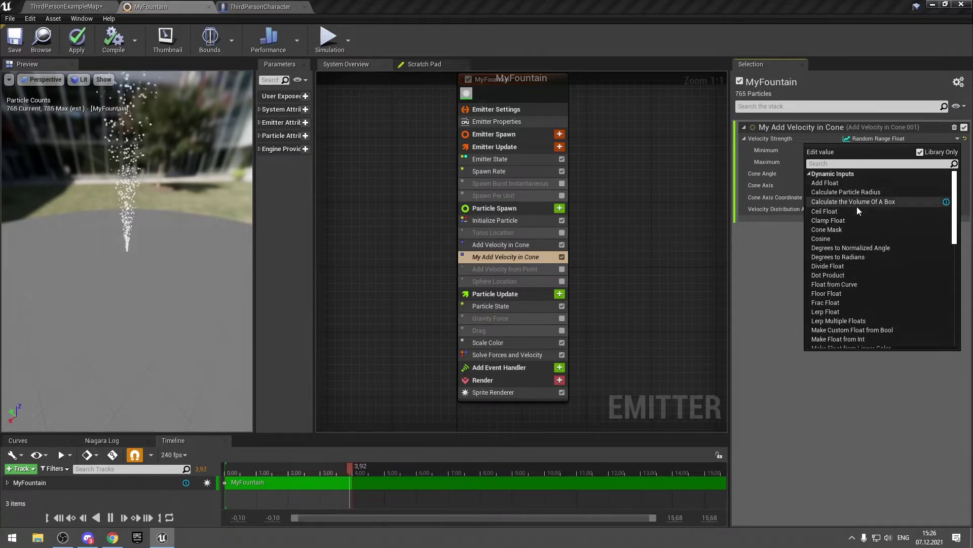
scroll(895, 224, "down", 3)
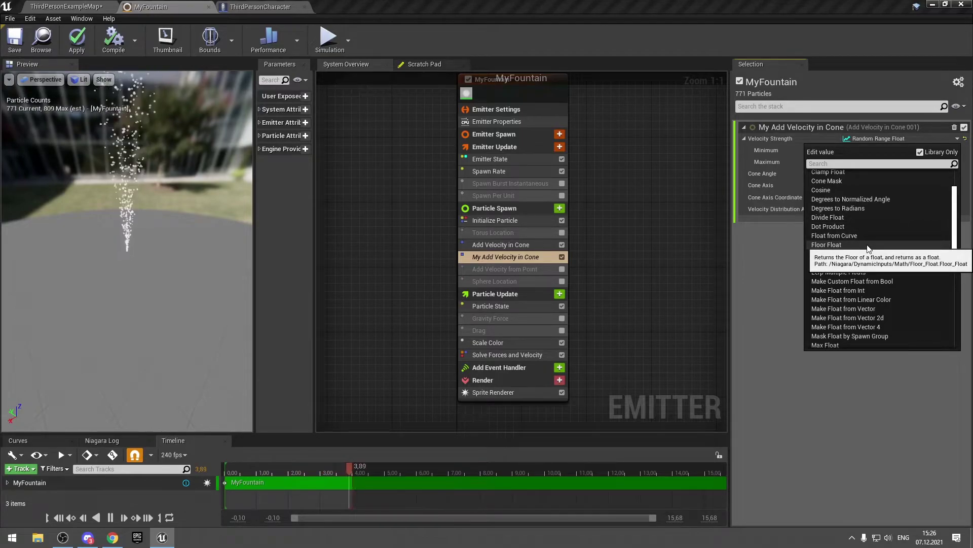
scroll(878, 245, "down", 2)
scroll(893, 203, "down", 2)
scroll(875, 291, "down", 3)
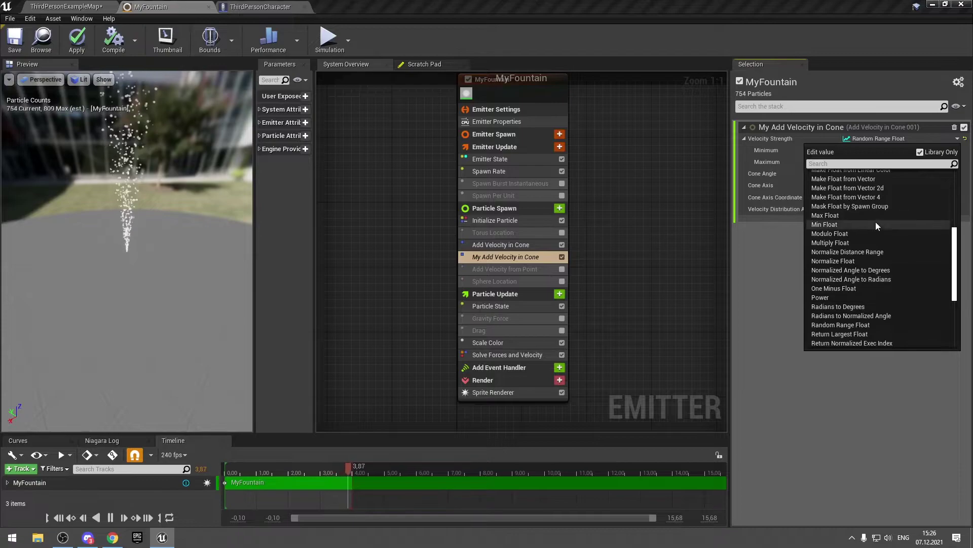
scroll(882, 298, "down", 1)
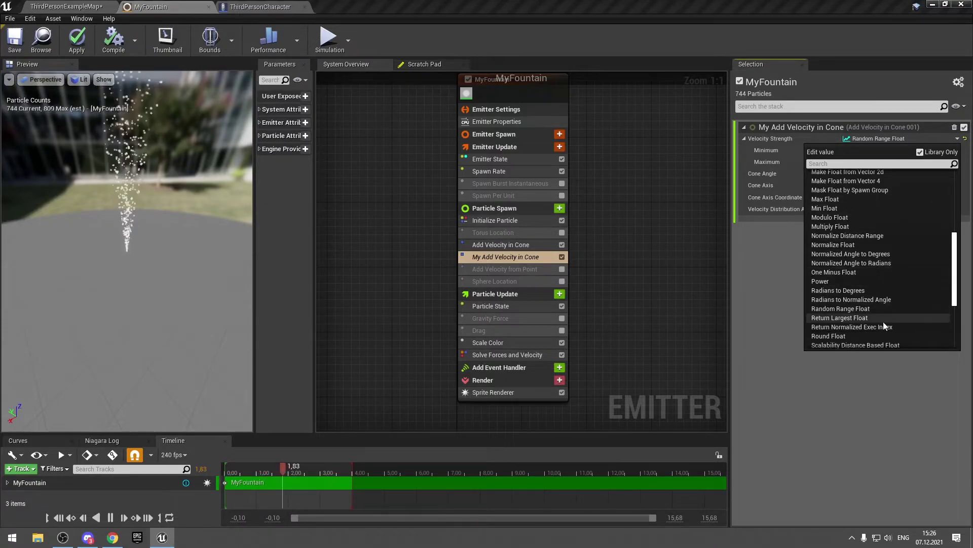
left_click(782, 259)
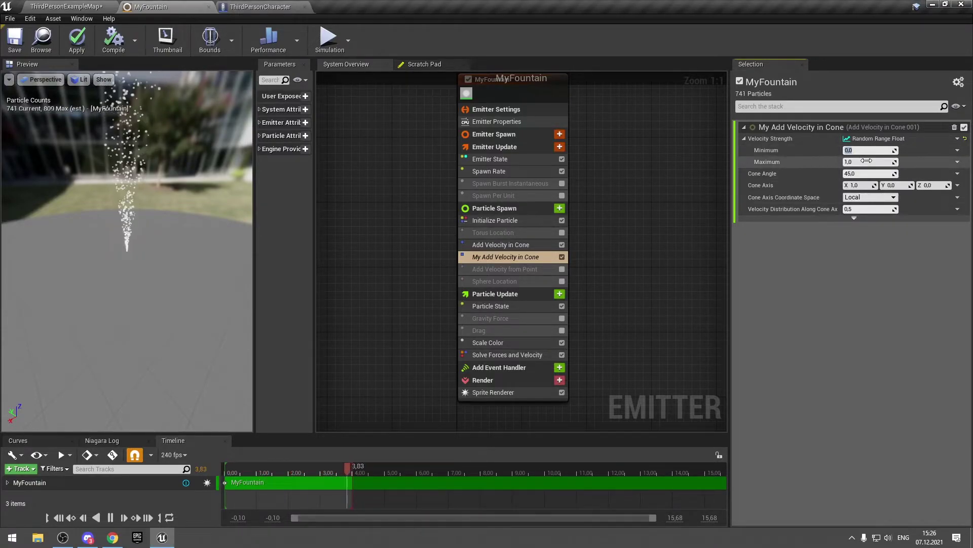
Disable the original Add Velocity in Cone and set Maximum 850 and Cone Axis X 0.
left_click(561, 245)
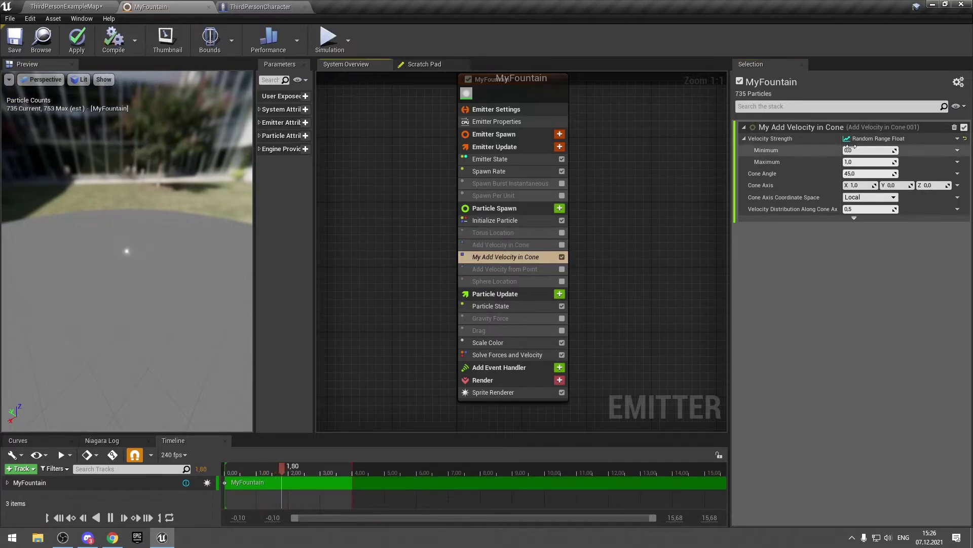
type("50")
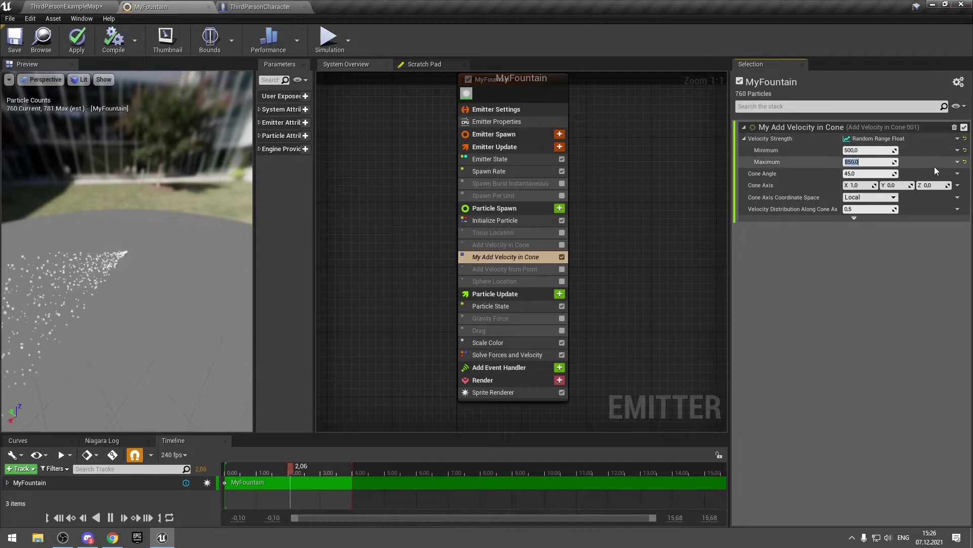
key("Tab")
key("Tab")
type("0")
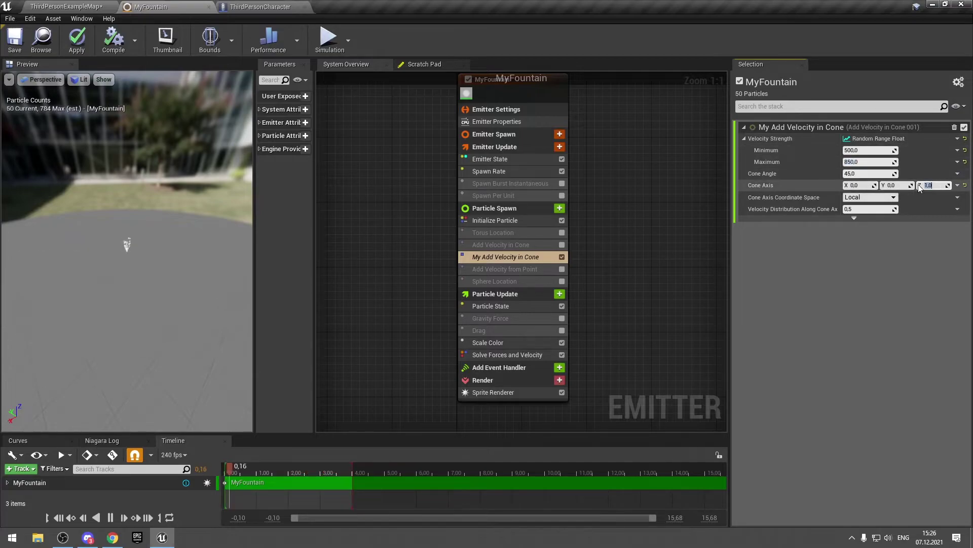
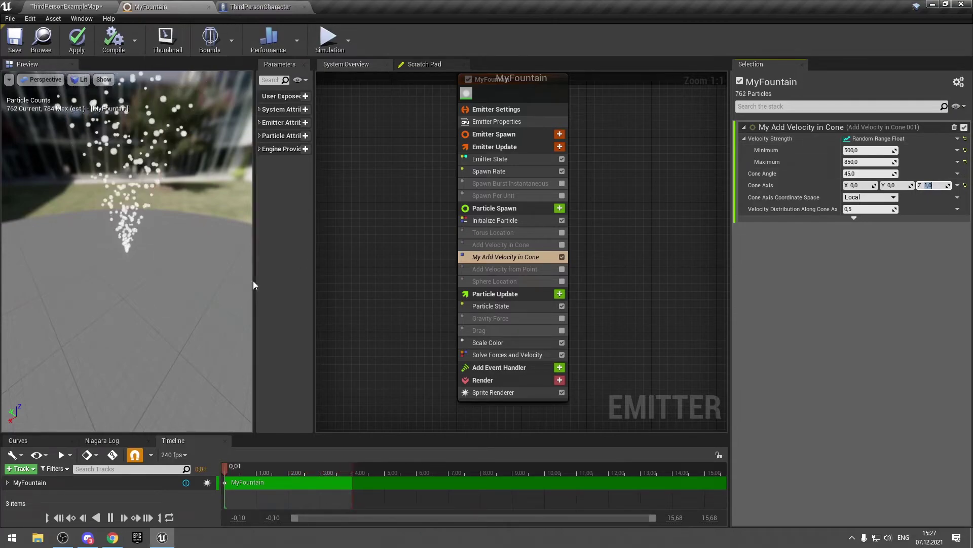
Delete the custom My Add Velocity in Cone module from the MyFountain emitter.
left_click_drag(254, 285, 215, 286)
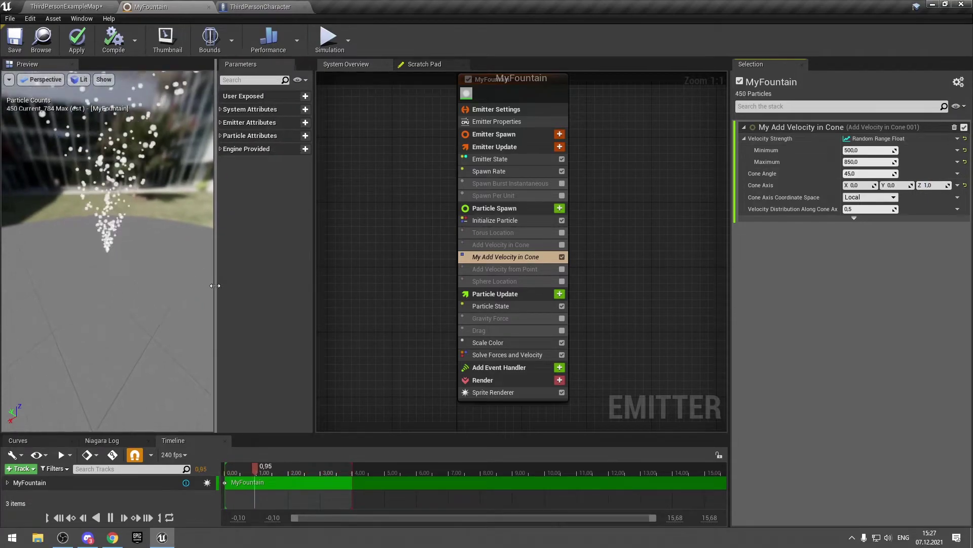
left_click(525, 256)
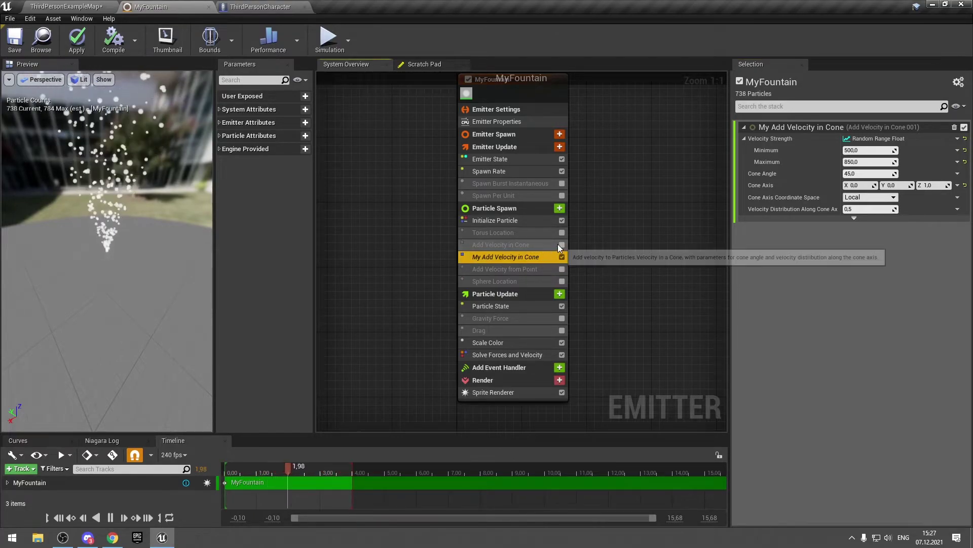
key("Delete")
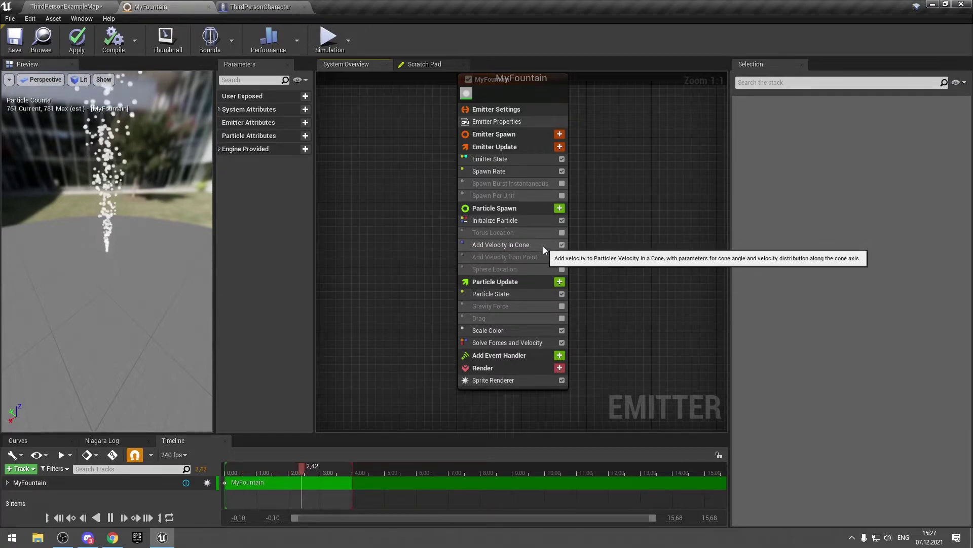
left_click(512, 329)
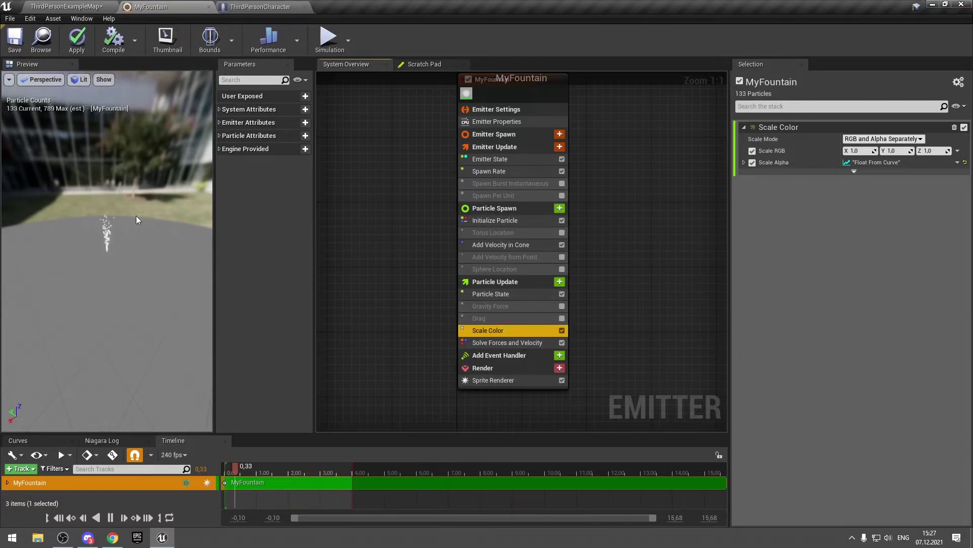
Enable the Gravity Force module and expand Scale Color's Scale Alpha and FloatCurve settings.
left_click(562, 307)
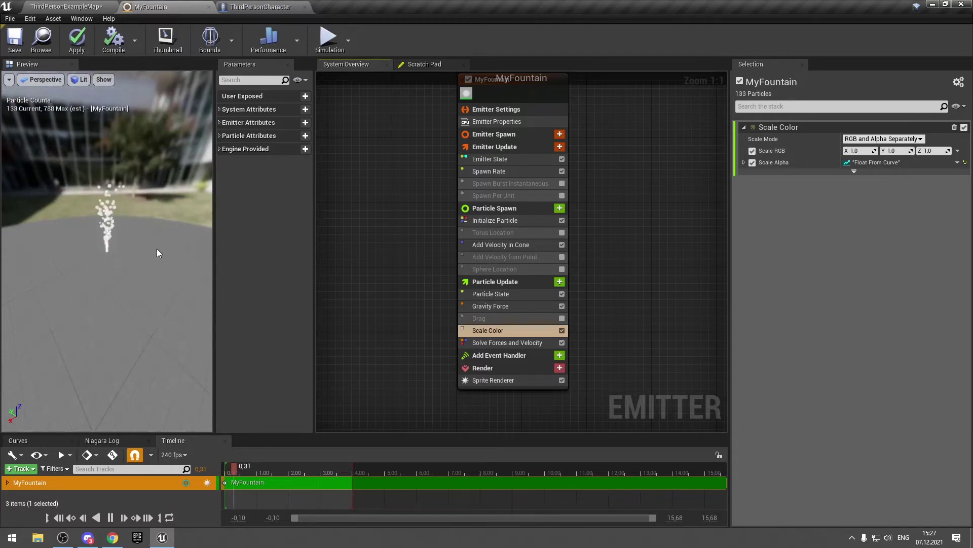
left_click(744, 162)
left_click(750, 173)
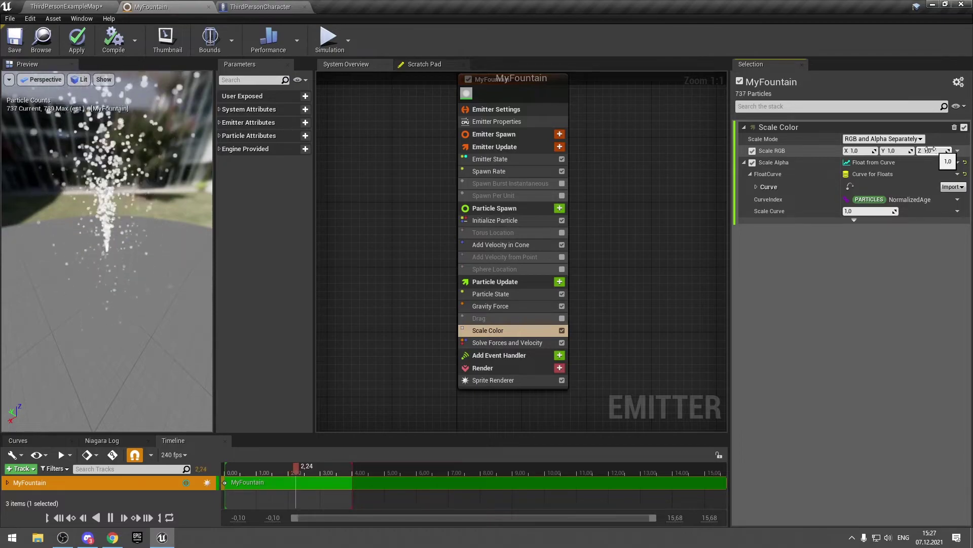
Shape the alpha curve to drop near zero at time 0.25 and peak at 0.5.
left_click(758, 187)
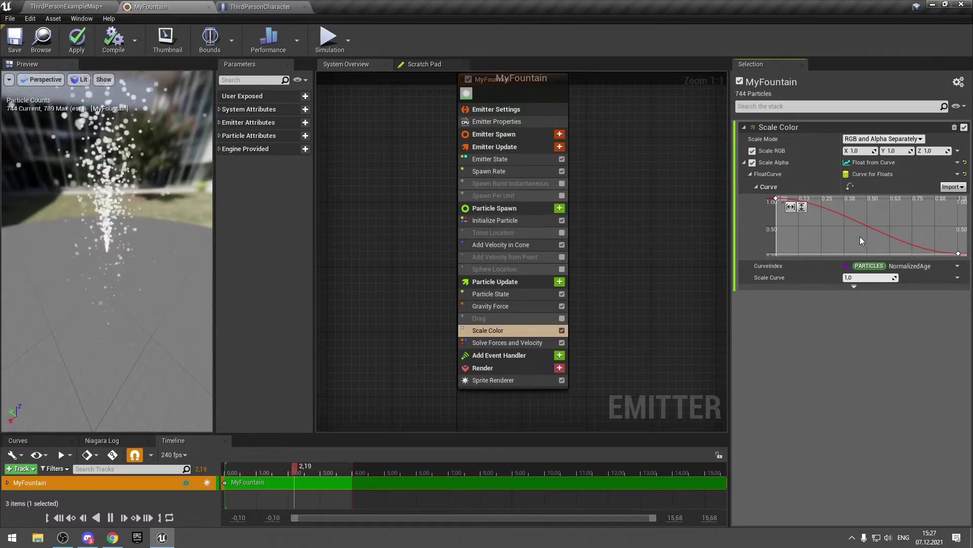
left_click(776, 199)
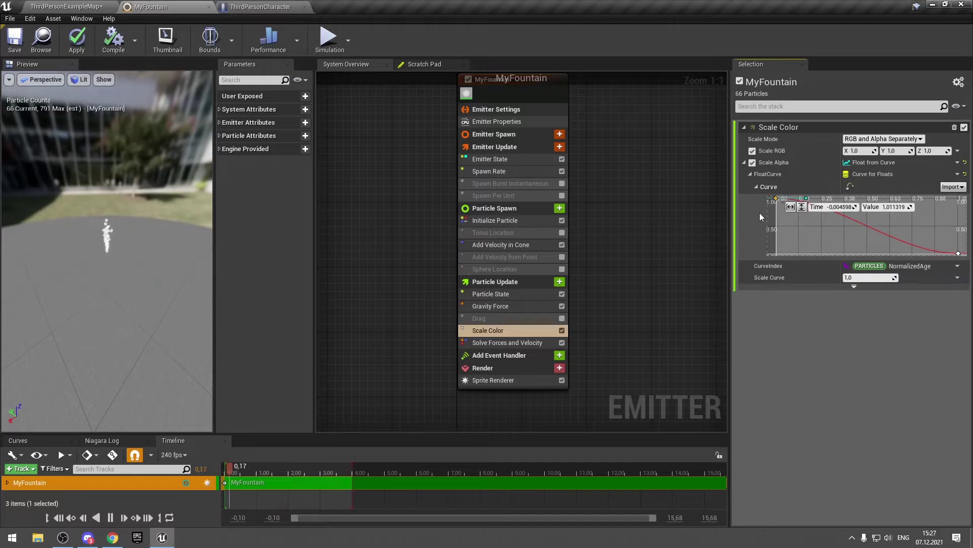
middle_click(798, 232)
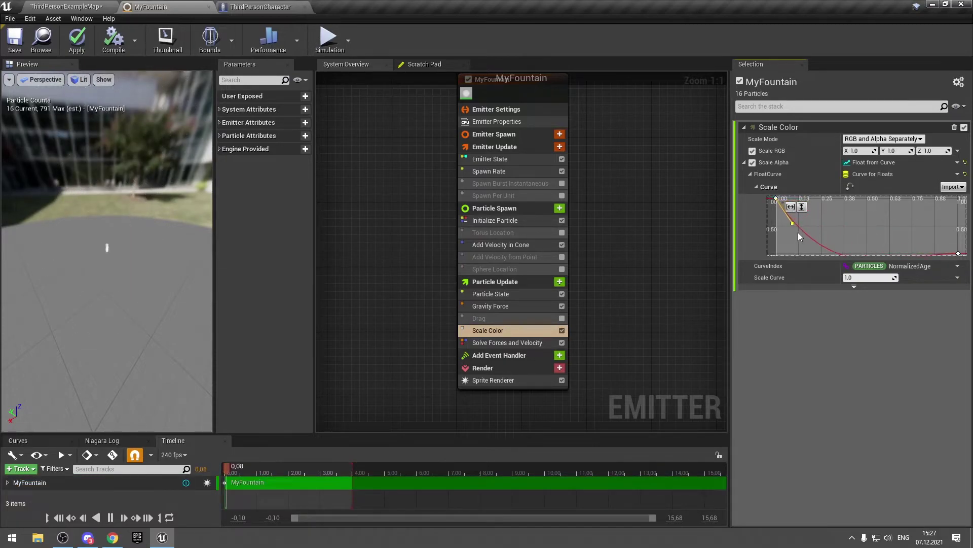
mouse_move(799, 232)
left_mouse_down()
mouse_move(799, 224)
mouse_move(781, 237)
left_mouse_up()
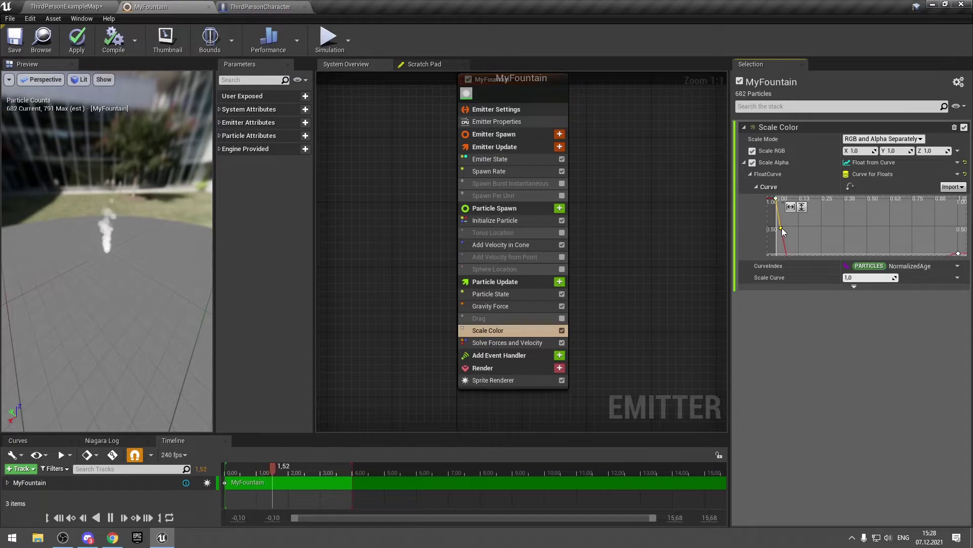
mouse_move(782, 228)
left_mouse_down()
mouse_move(821, 196)
mouse_move(875, 221)
left_mouse_up()
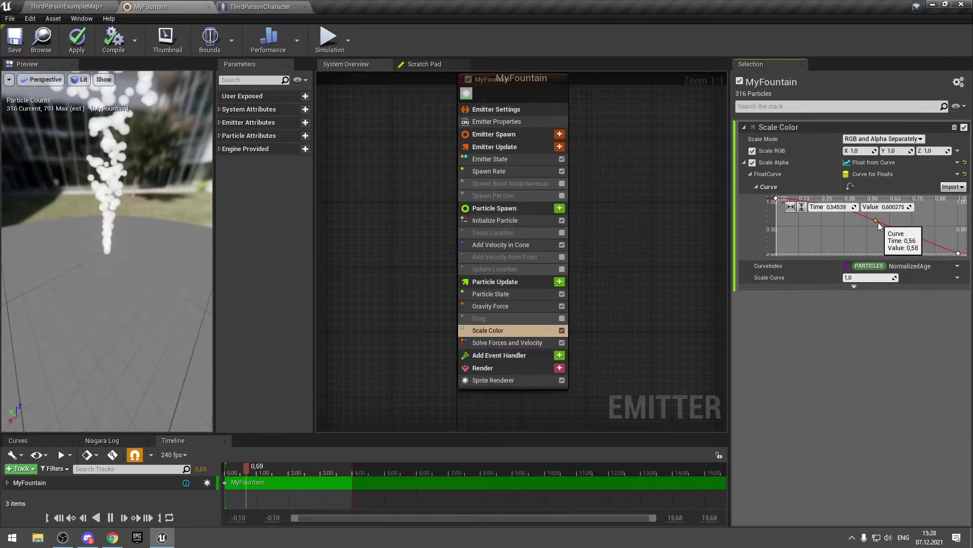
key("ctrl+z")
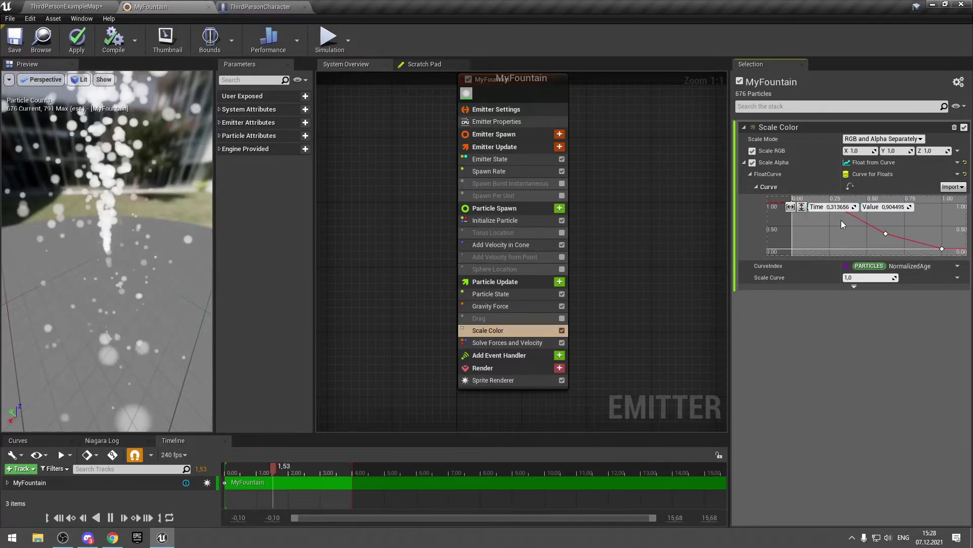
mouse_move(839, 206)
left_mouse_down()
mouse_move(816, 230)
mouse_move(820, 251)
left_mouse_up()
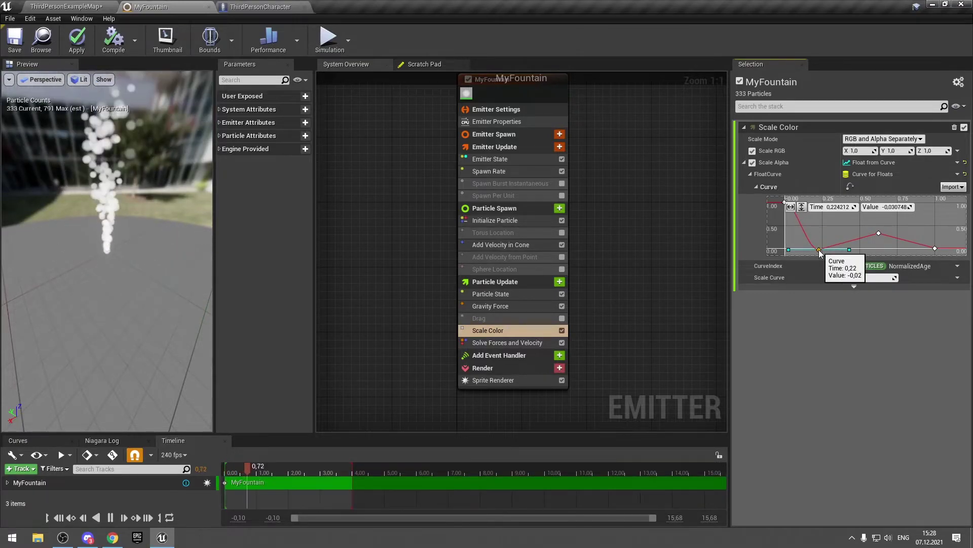
left_click_drag(820, 251, 823, 248)
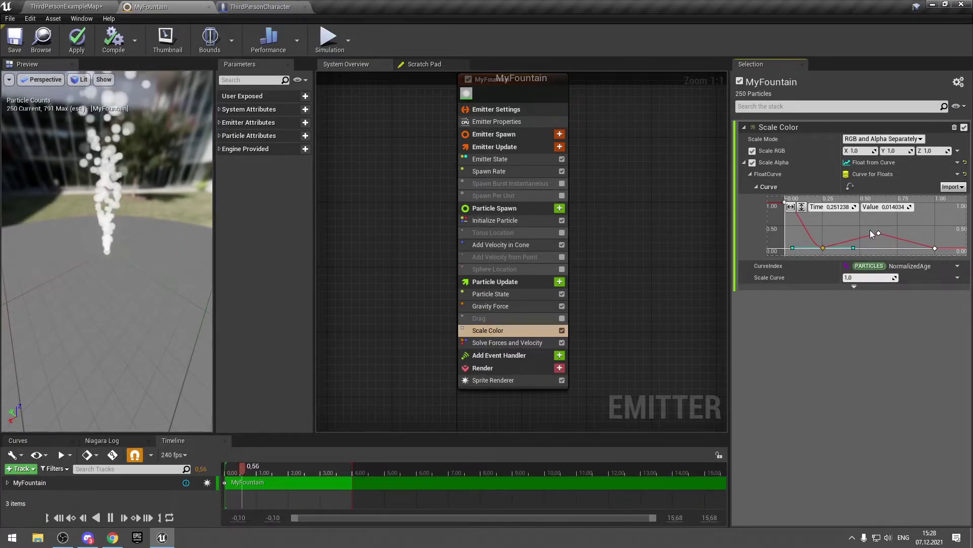
left_click_drag(878, 233, 861, 205)
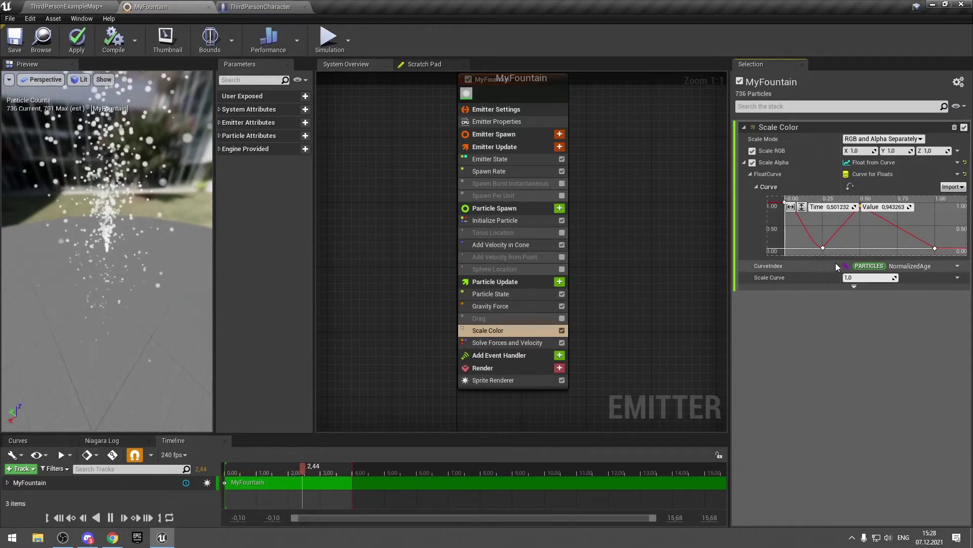
Add alpha keys near zero at 0.64 and near 0.84 at 0.88, and set the peak key to 1.
middle_click(882, 250)
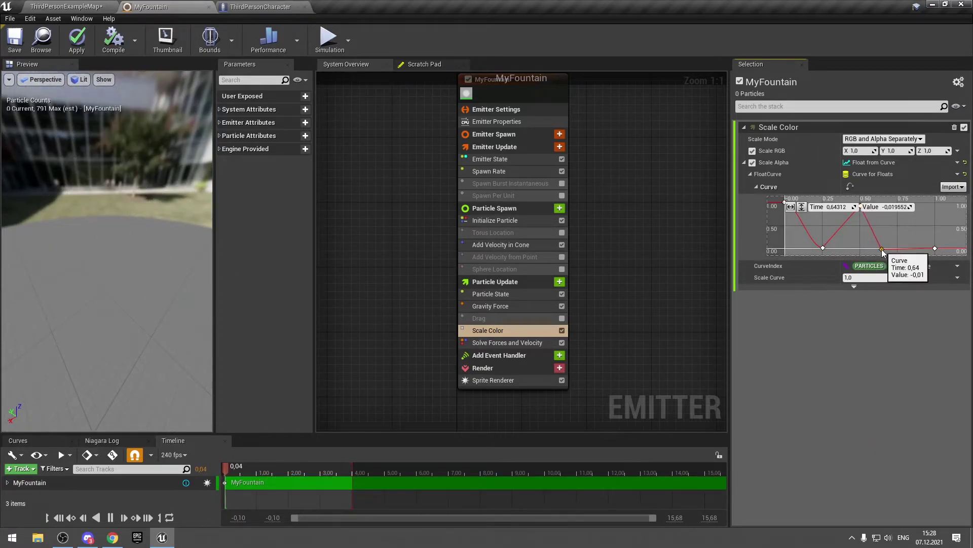
left_click_drag(882, 251, 881, 253)
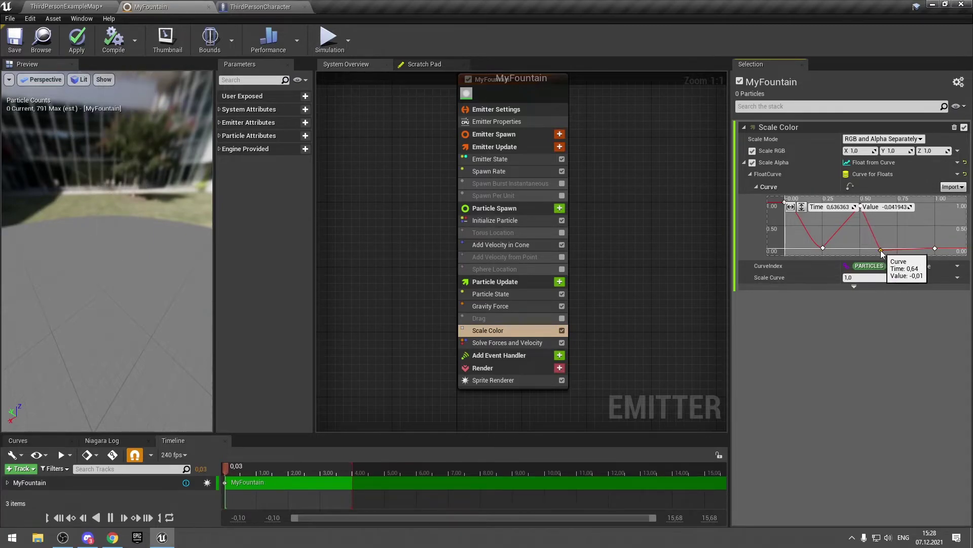
middle_click(917, 210)
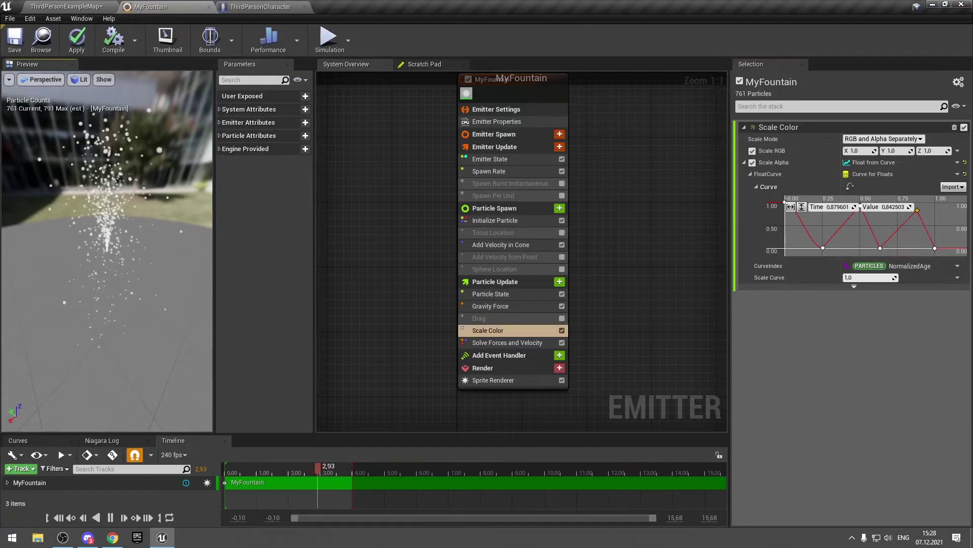
left_click_drag(123, 229, 133, 236)
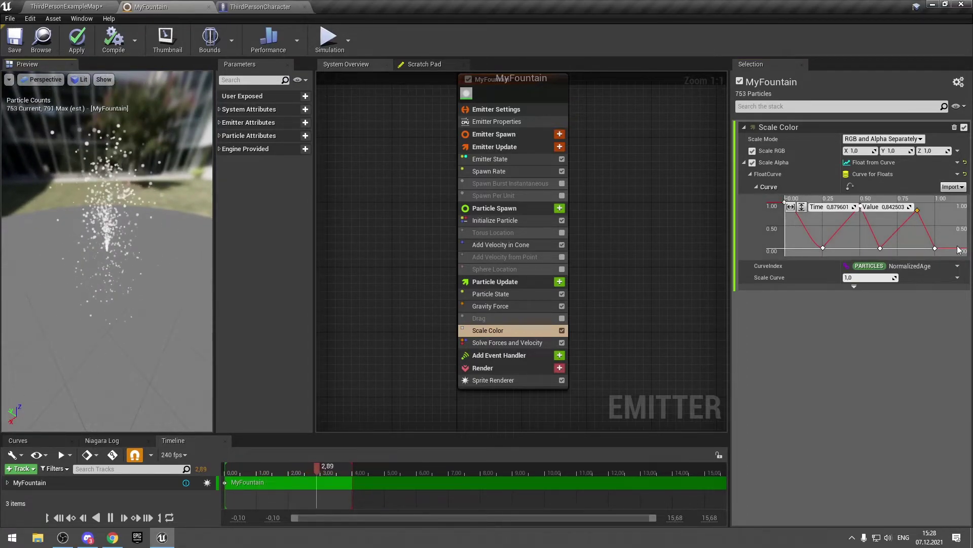
left_click(885, 241)
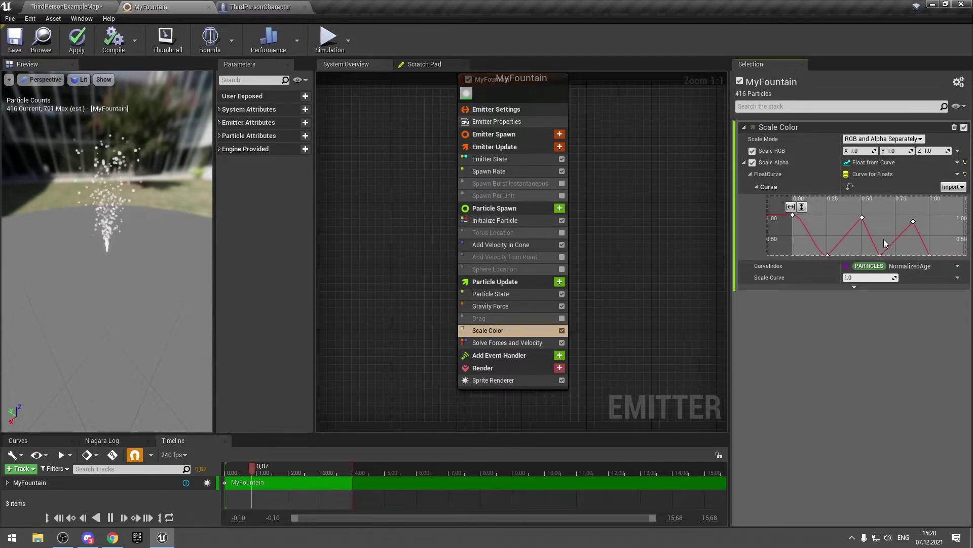
left_click(862, 218)
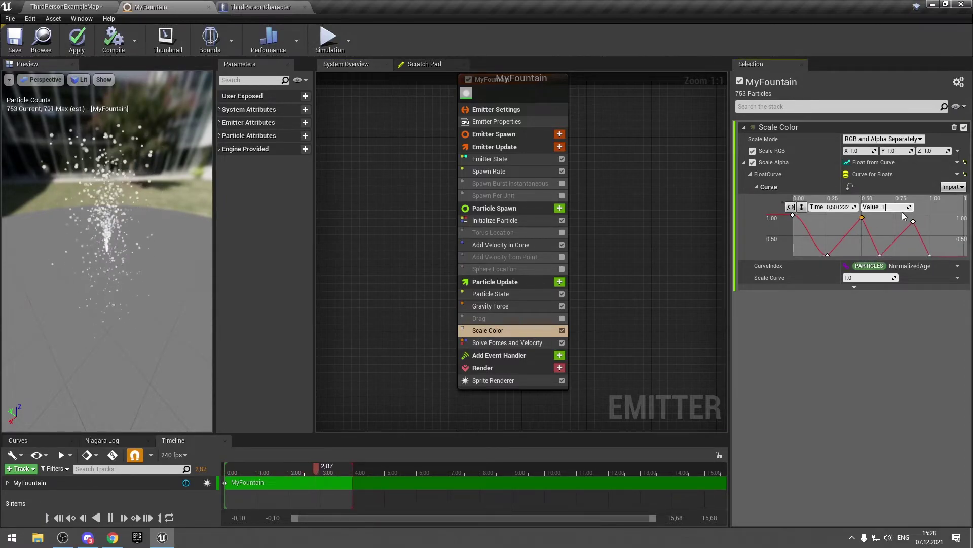
left_click(878, 254)
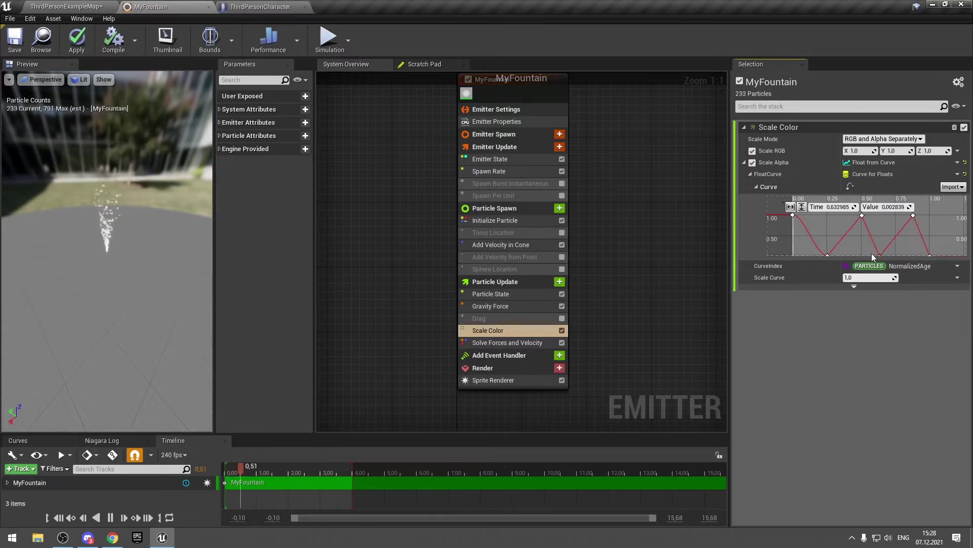
left_click(828, 255)
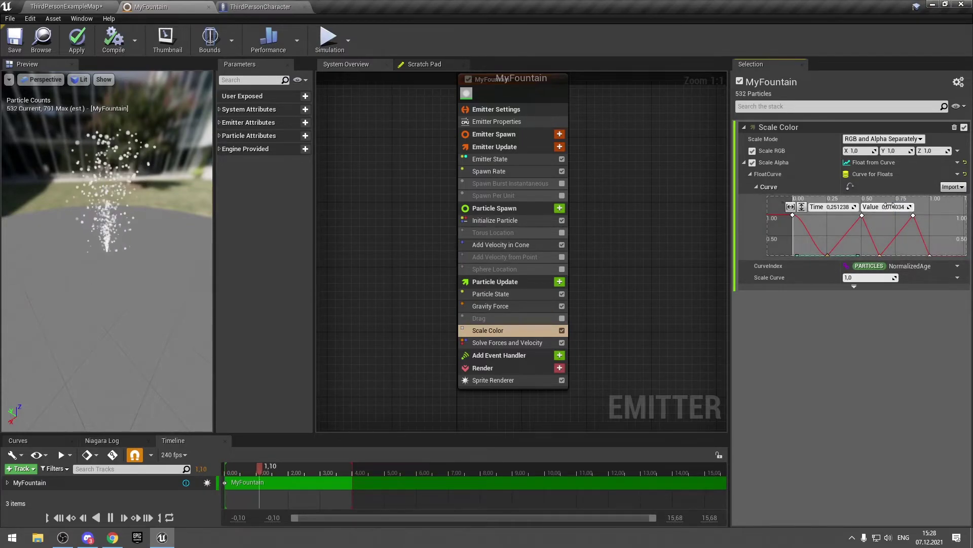
left_click(884, 224)
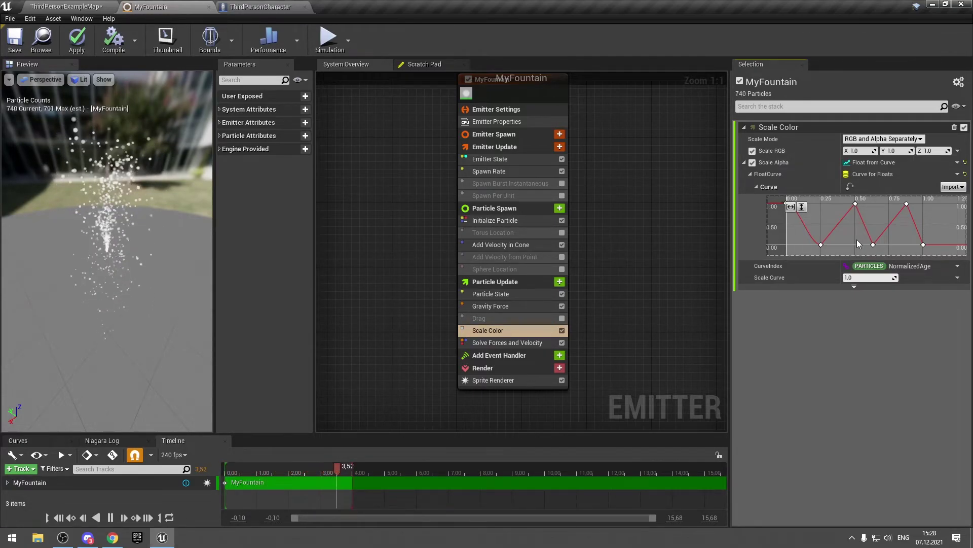
Add a second Scale Color module to Particle Update.
left_click(559, 282)
type("scale")
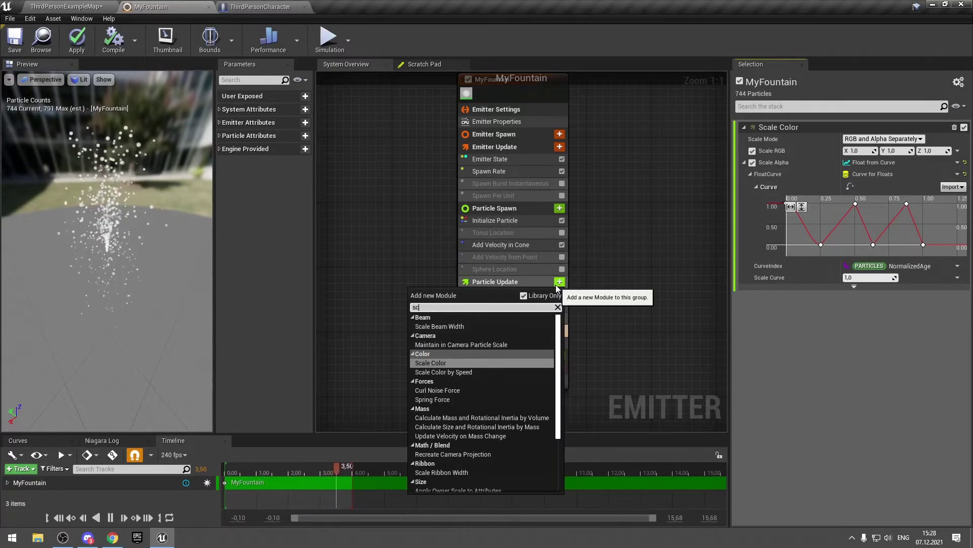
key("Return")
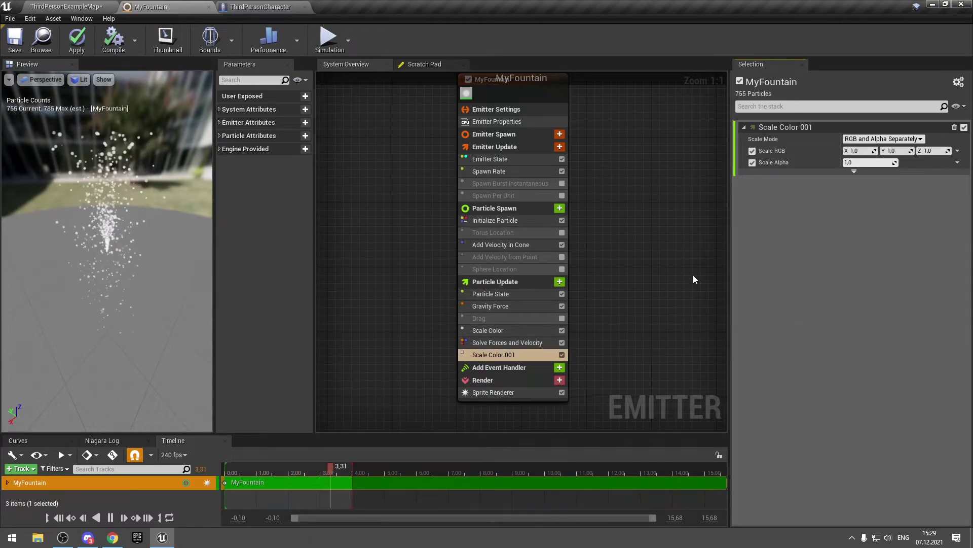
Set Scale Alpha to Float from Curve, then delete Scale Color 001 and reselect the original.
left_click(958, 163)
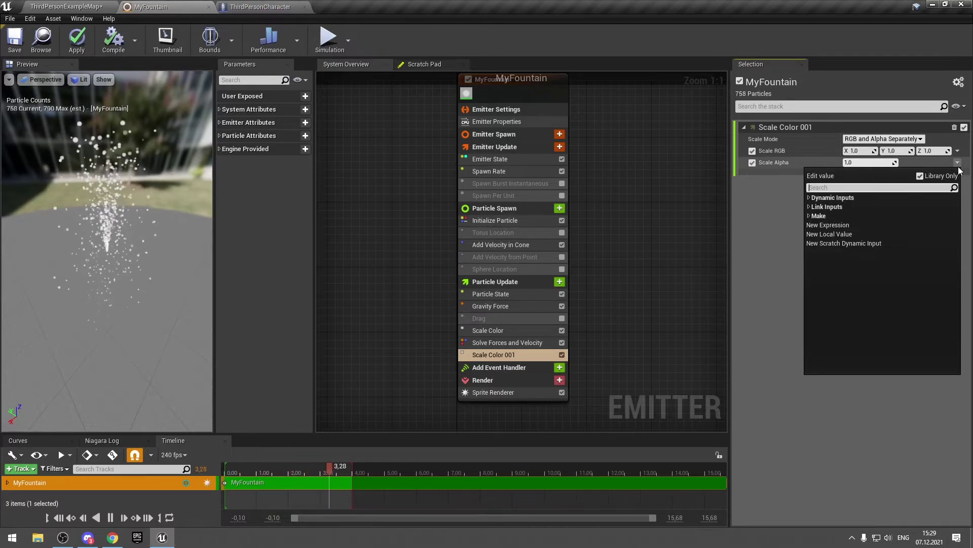
type("float from ")
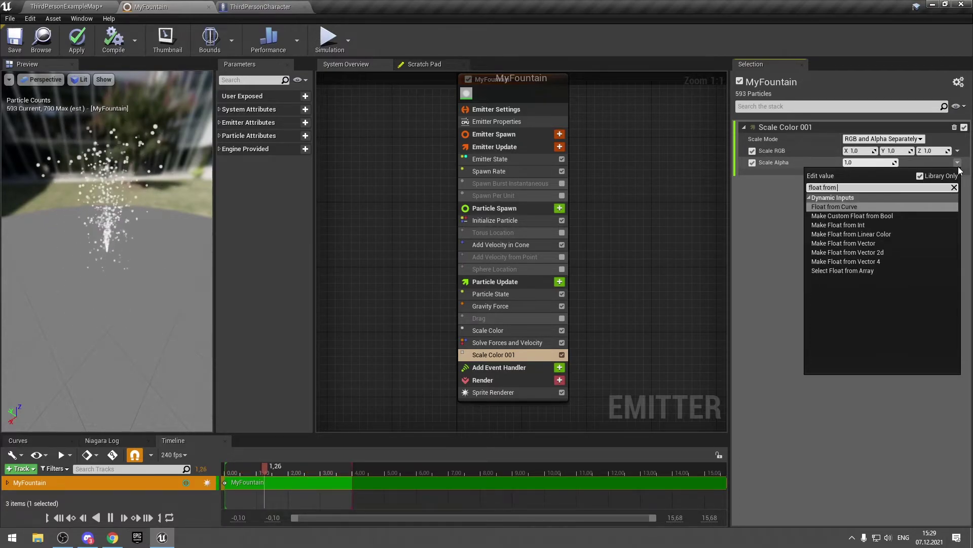
type("cu")
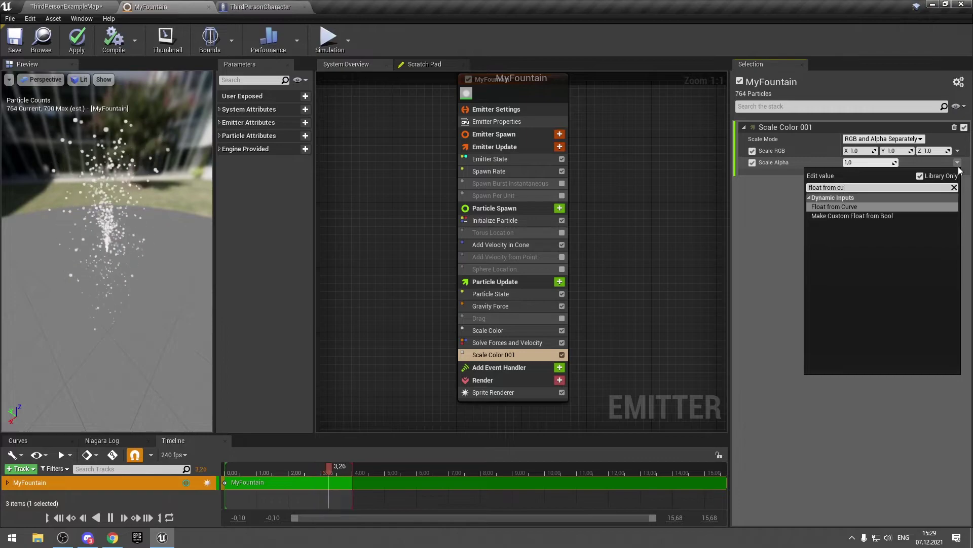
type("rve")
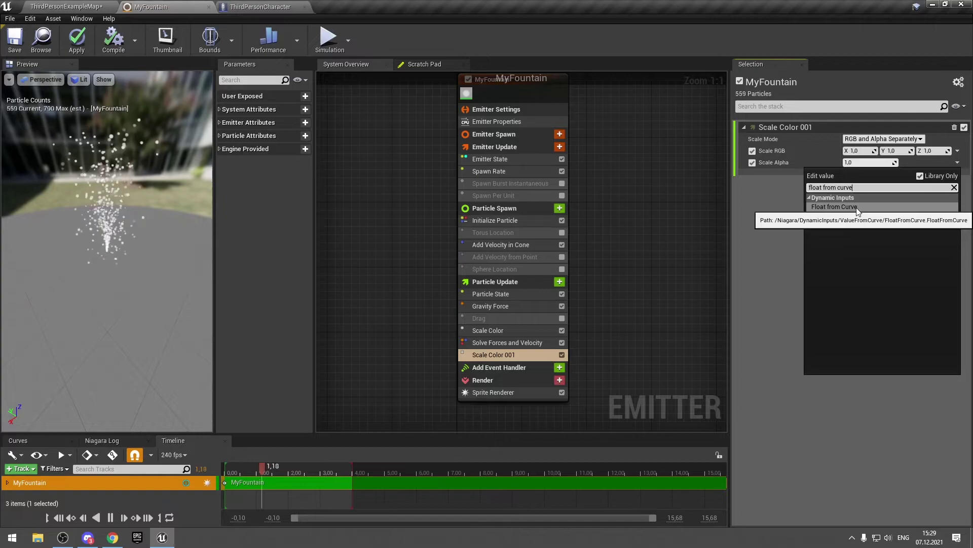
left_click(857, 208)
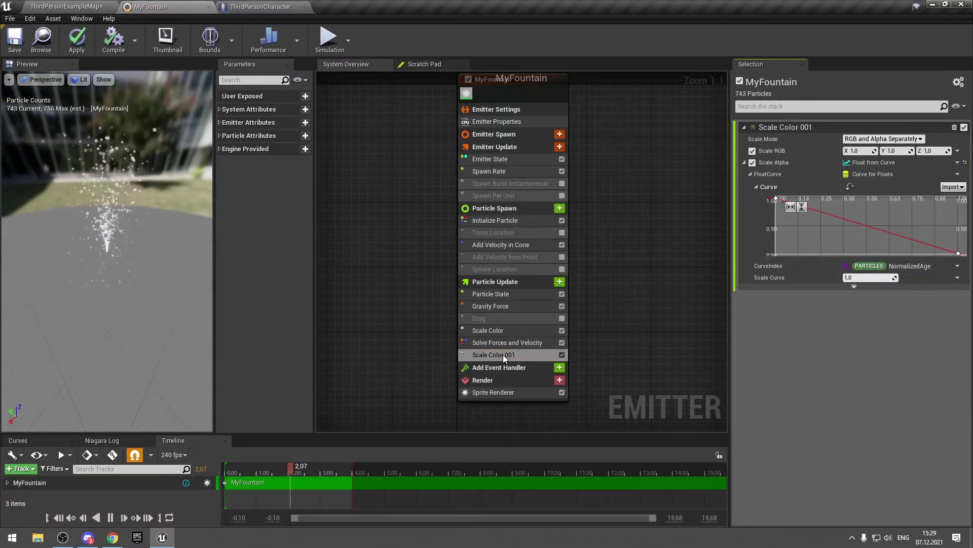
key("Delete")
left_click(516, 329)
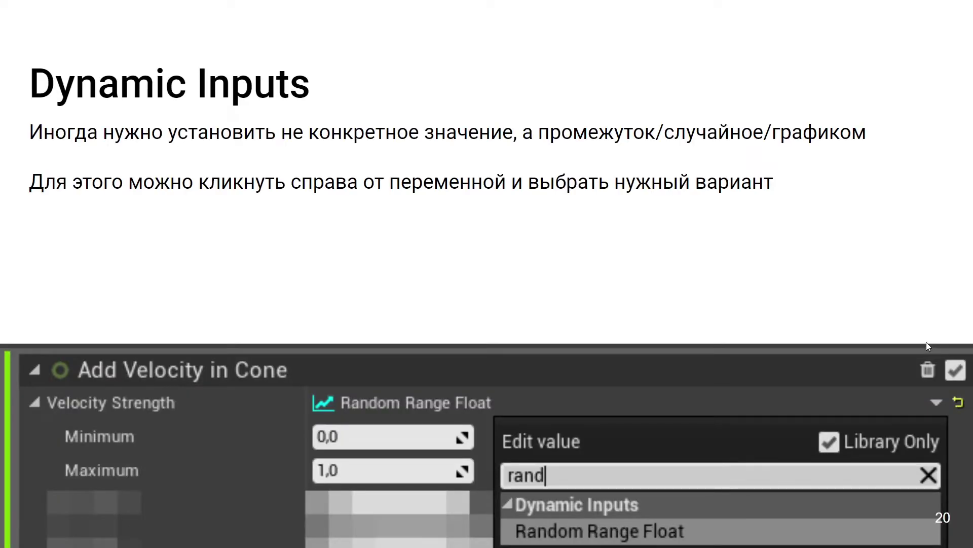
Advance from slide 20 'Dynamic Inputs' to slide 21 'Parameters'.
key("Right")
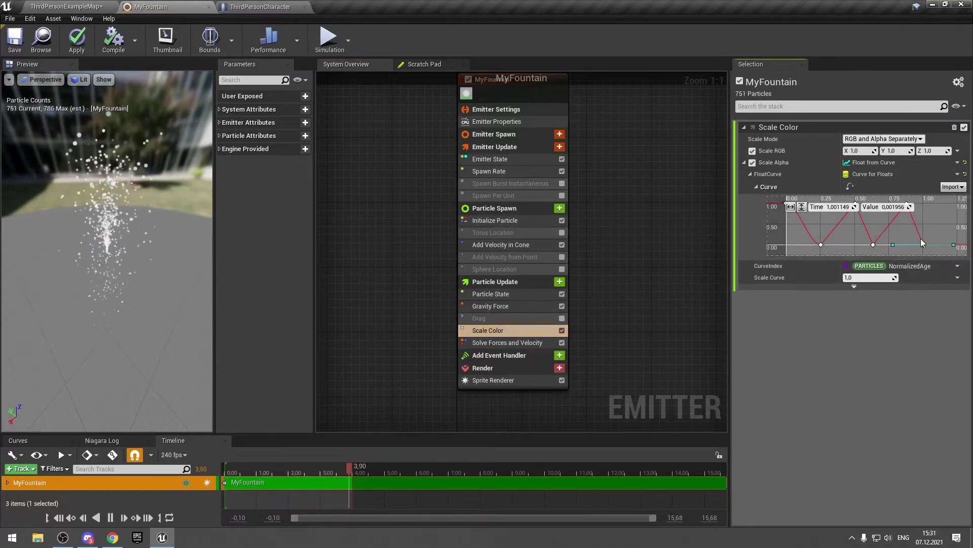
left_click(930, 225)
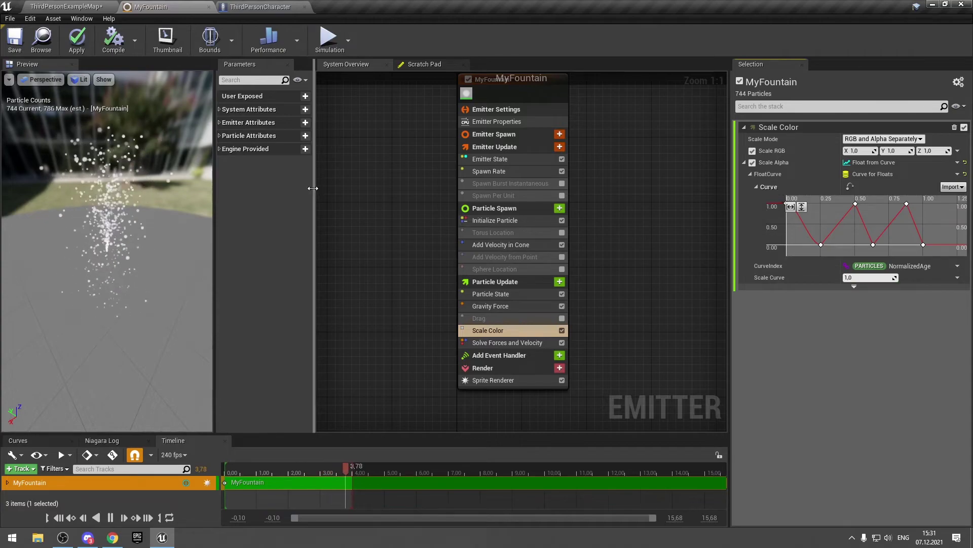
Widen the Parameters panel and browse the System, Emitter and Particle attributes.
left_click_drag(316, 189, 349, 190)
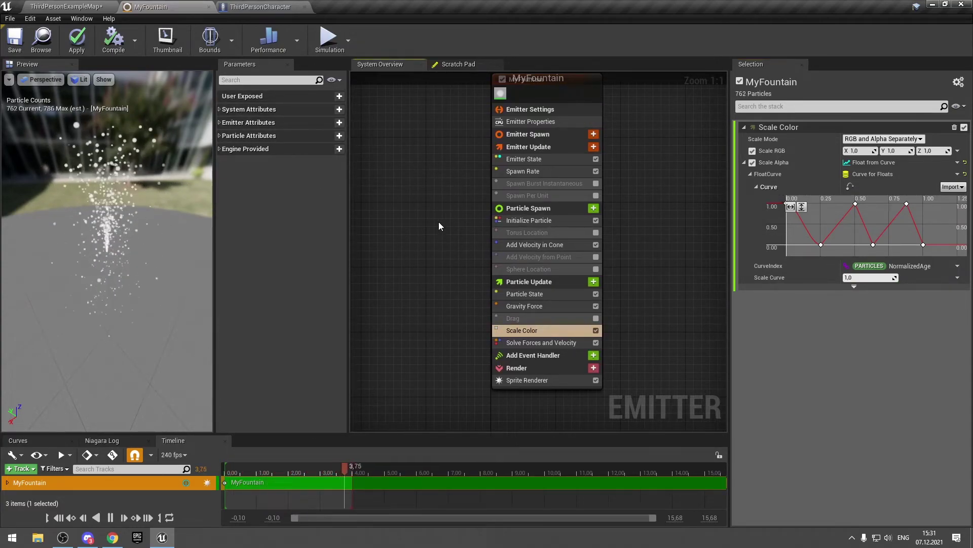
left_click(220, 111)
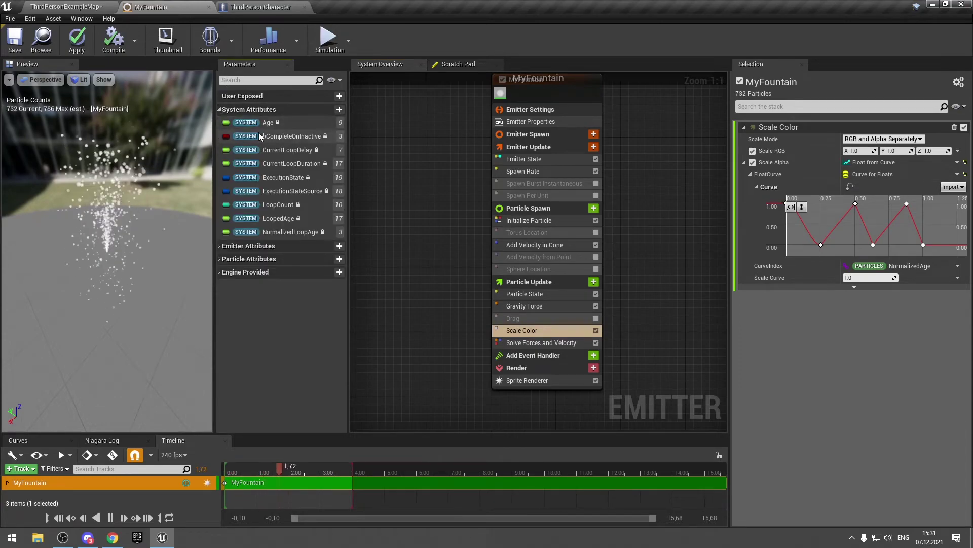
left_click(219, 110)
left_click(225, 124)
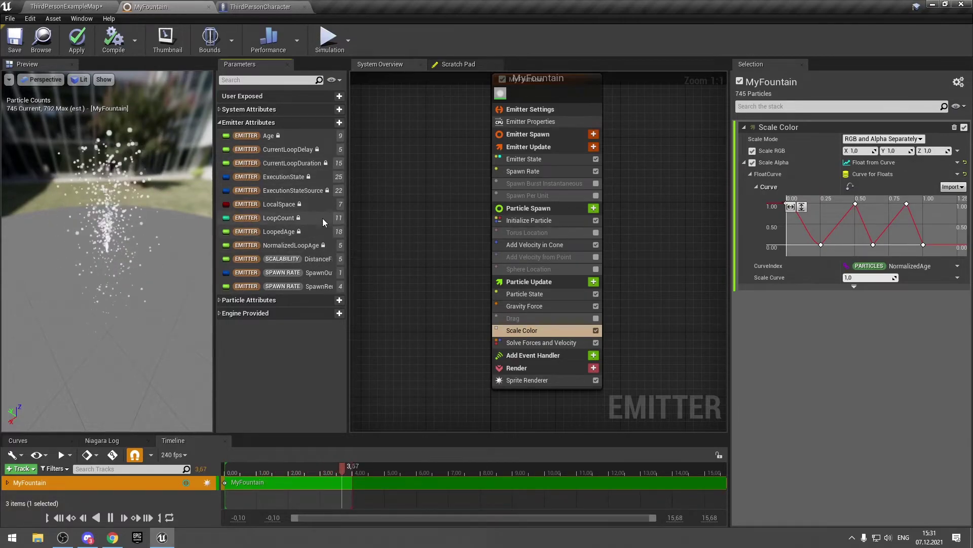
left_click(221, 123)
left_click(221, 136)
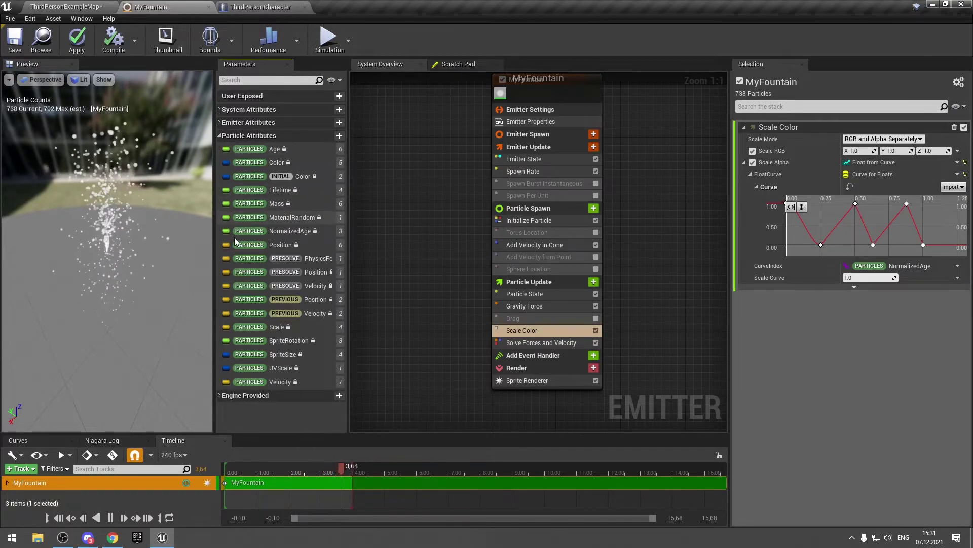
left_click_drag(216, 275, 158, 283)
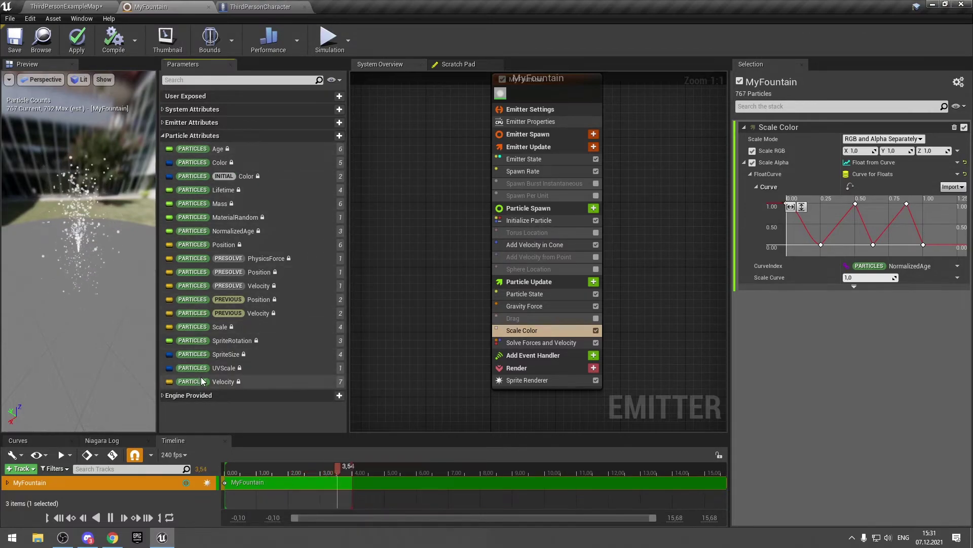
Inspect the Engine Provided parameters such as DeltaTime, then collapse them and zoom the preview closer.
left_click(162, 395)
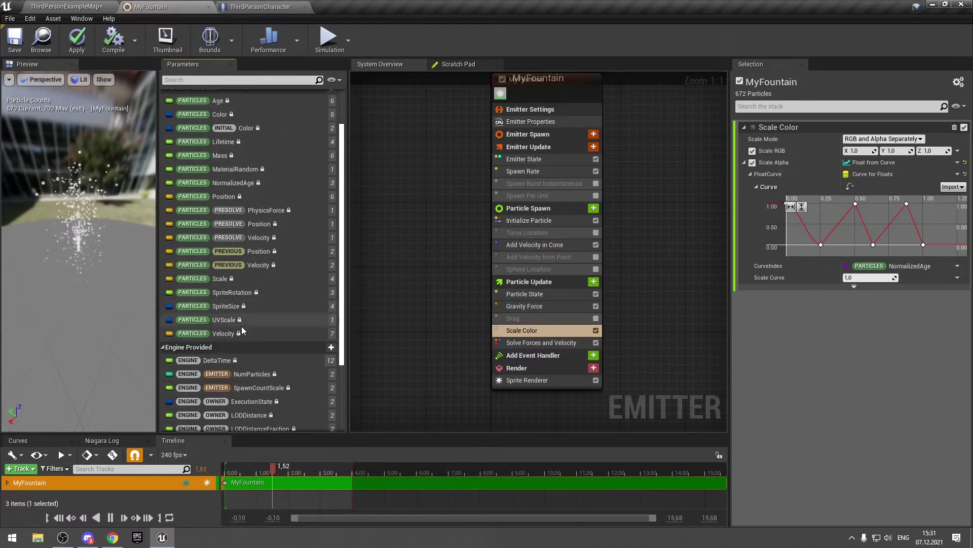
scroll(242, 327, "down", 5)
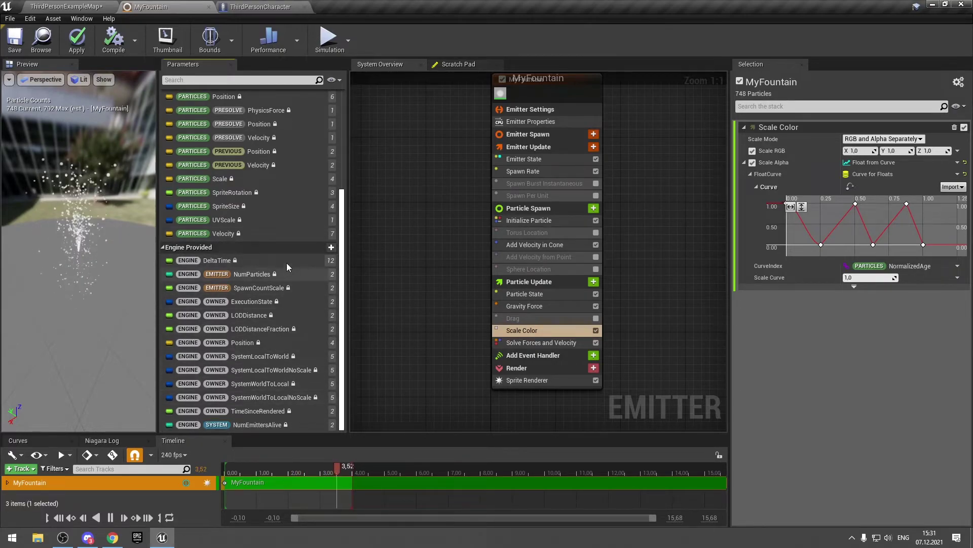
left_click(264, 259)
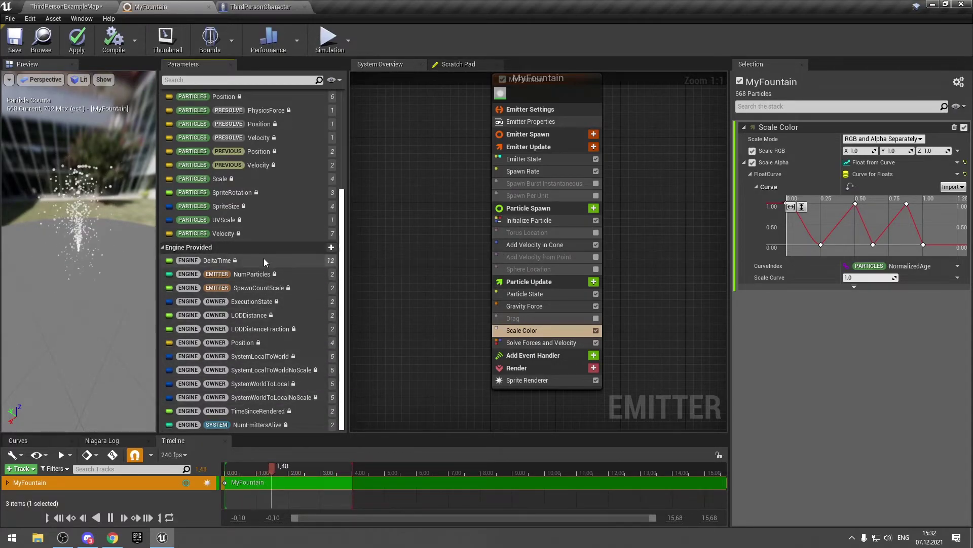
left_click(161, 247)
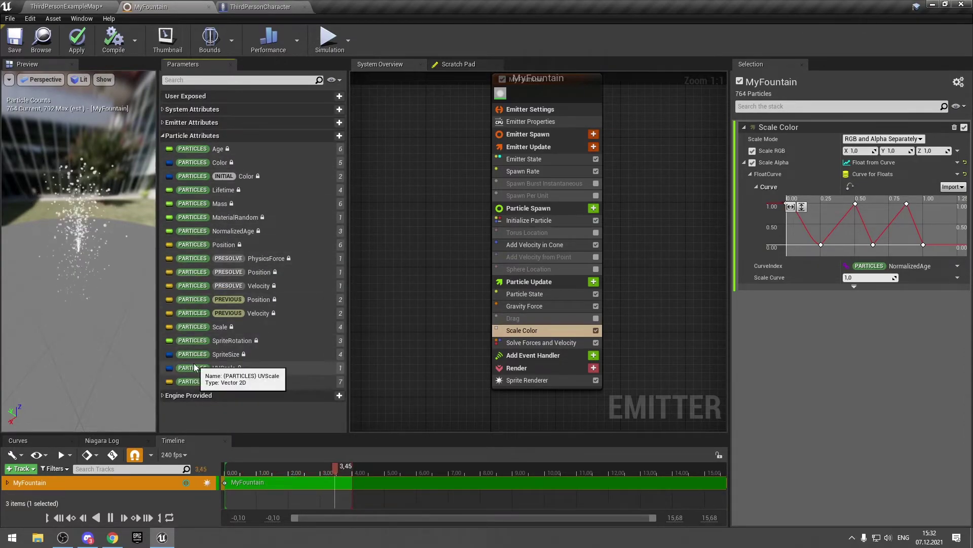
left_click_drag(105, 254, 86, 239)
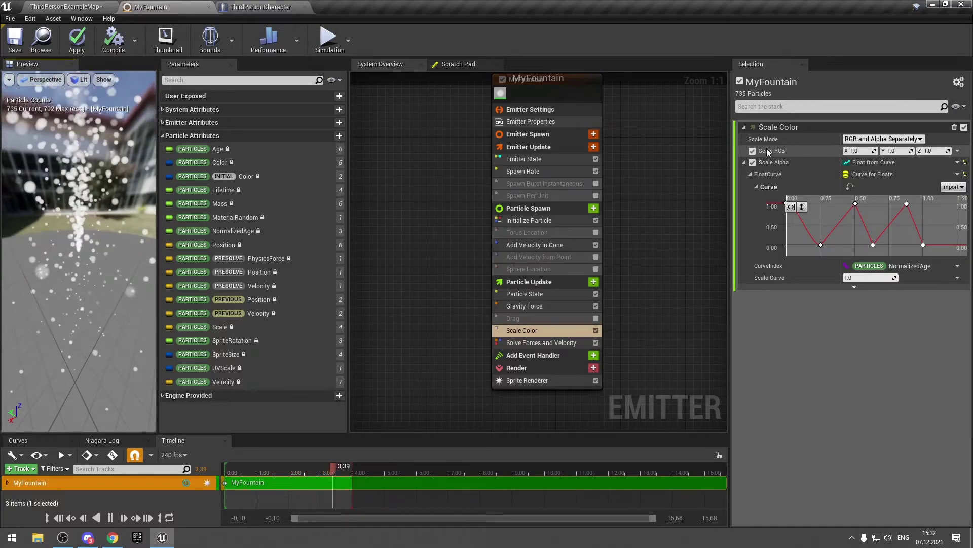
Link Scale Color's Scale RGB to Particles.Position and orbit the preview to see the colours.
left_click(753, 151)
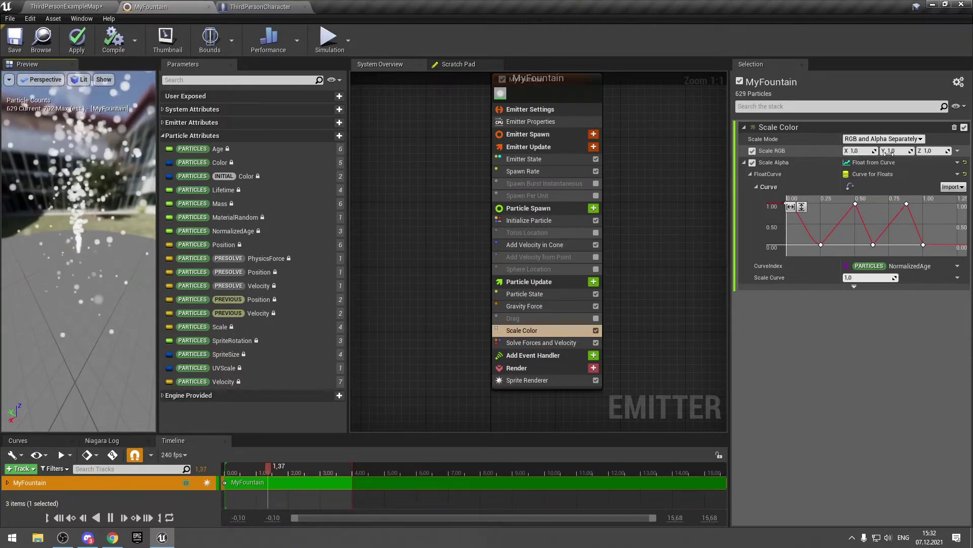
left_click(958, 151)
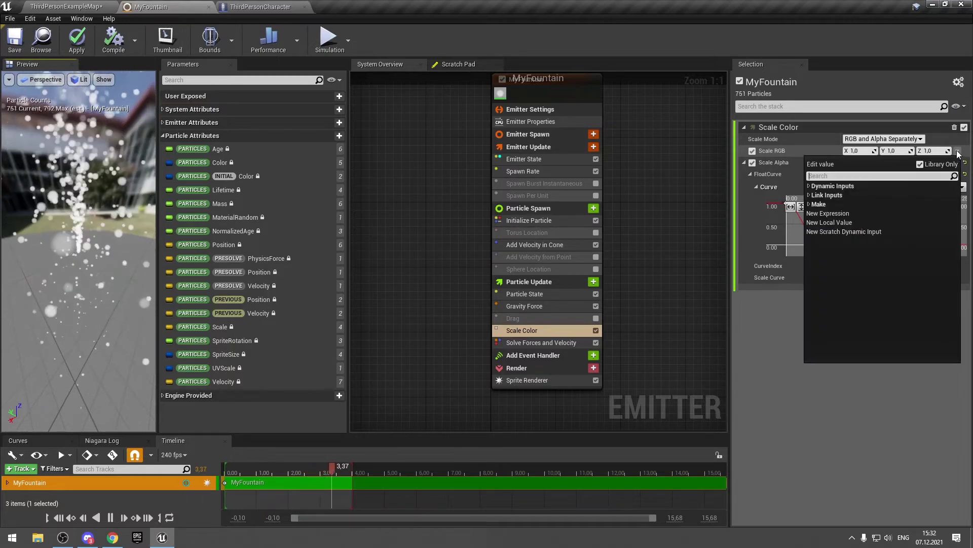
type("pois")
key("BackSpace")
key("BackSpace")
key("BackSpace")
key("BackSpace")
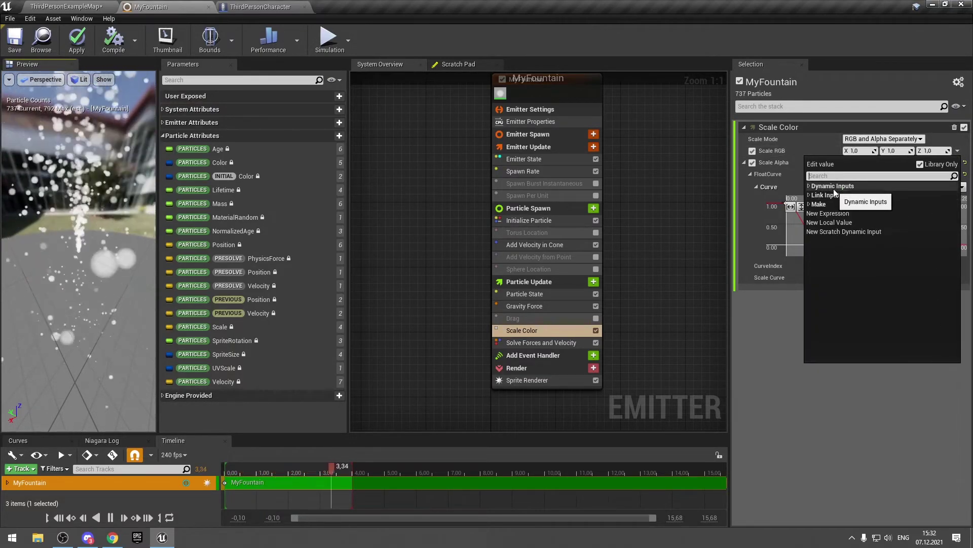
left_click(809, 195)
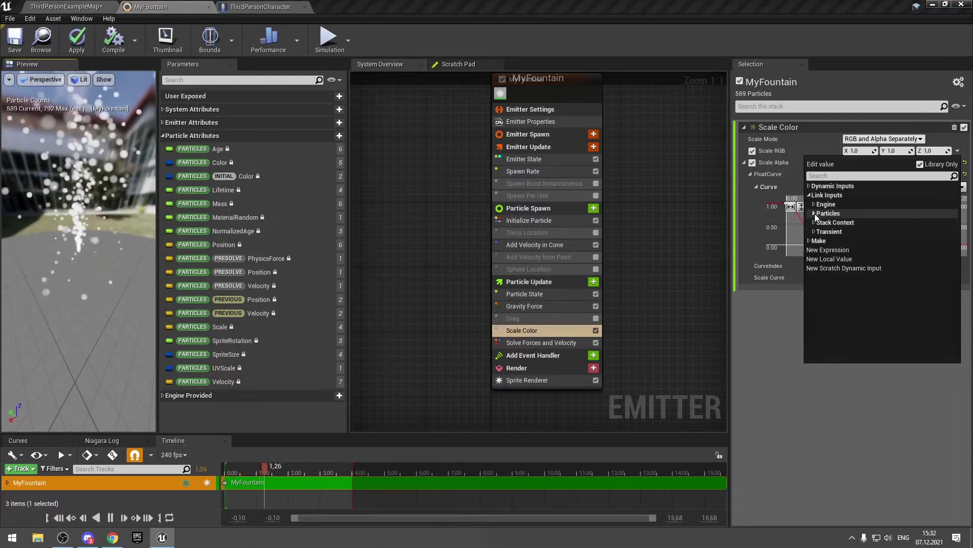
left_click(814, 214)
left_click(863, 244)
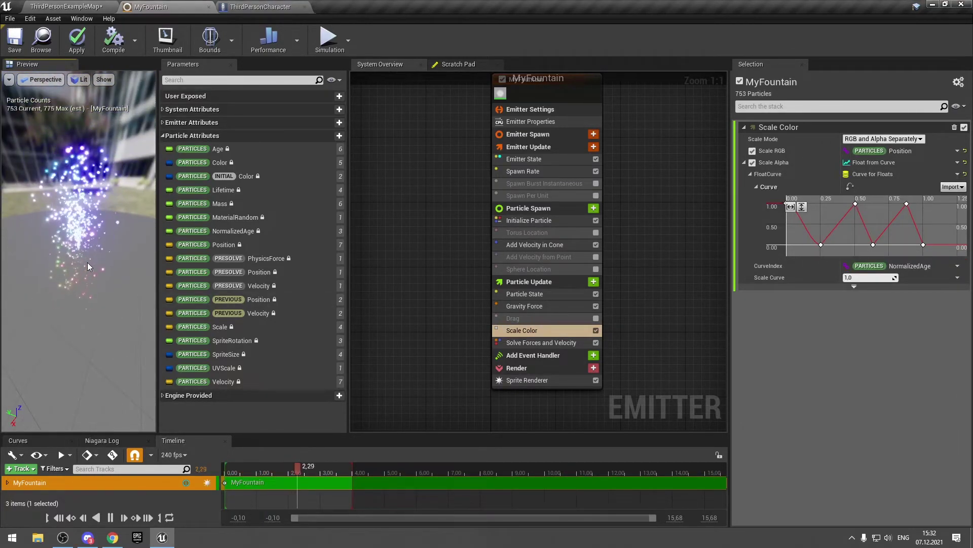
left_click_drag(94, 263, 102, 266)
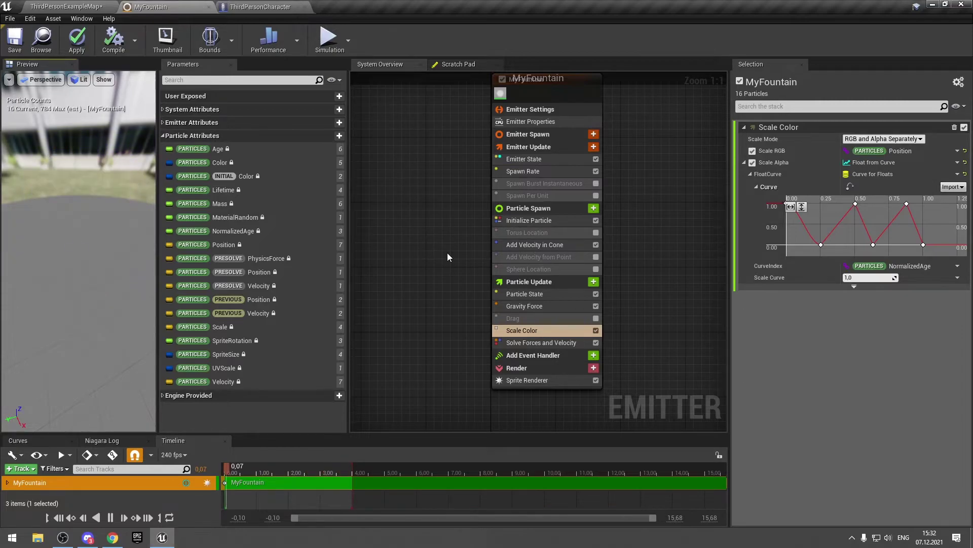
Review Scale RGB's linkable particle inputs without changing Position, then select the Gravity Force module.
left_click(957, 150)
left_click(819, 194)
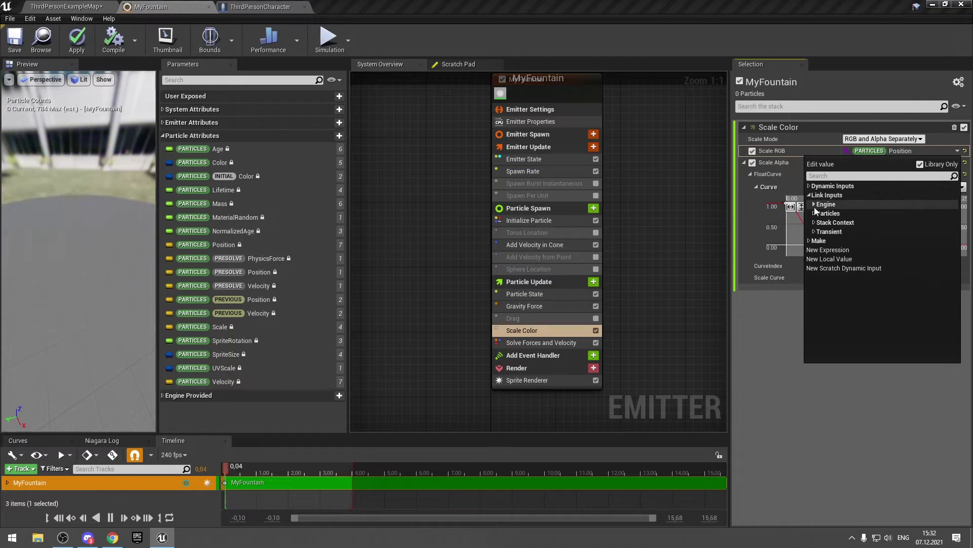
left_click(814, 213)
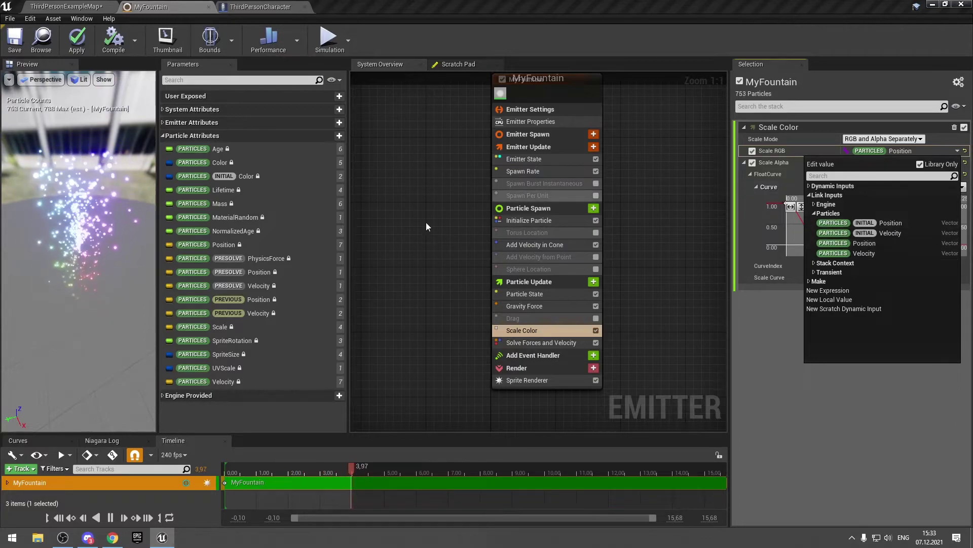
key("Escape")
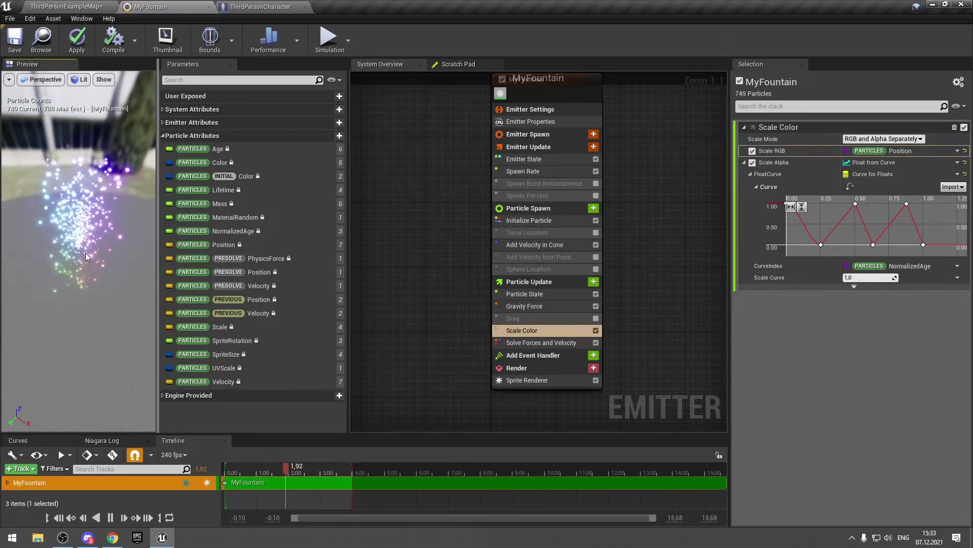
left_click_drag(86, 253, 121, 172)
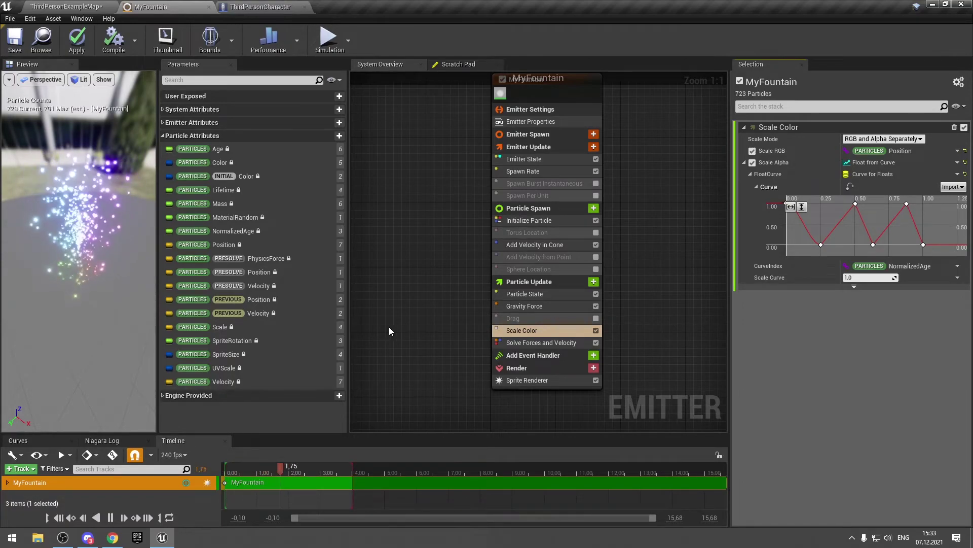
left_click(541, 306)
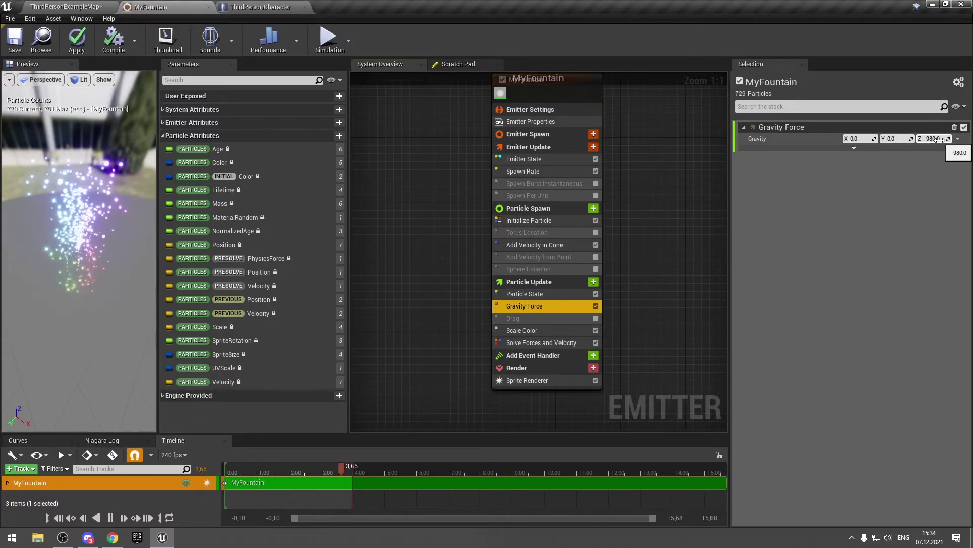
Replace Gravity Force's Gravity value with a Make Vector dynamic input and expand its X, Y, Z.
left_click(957, 140)
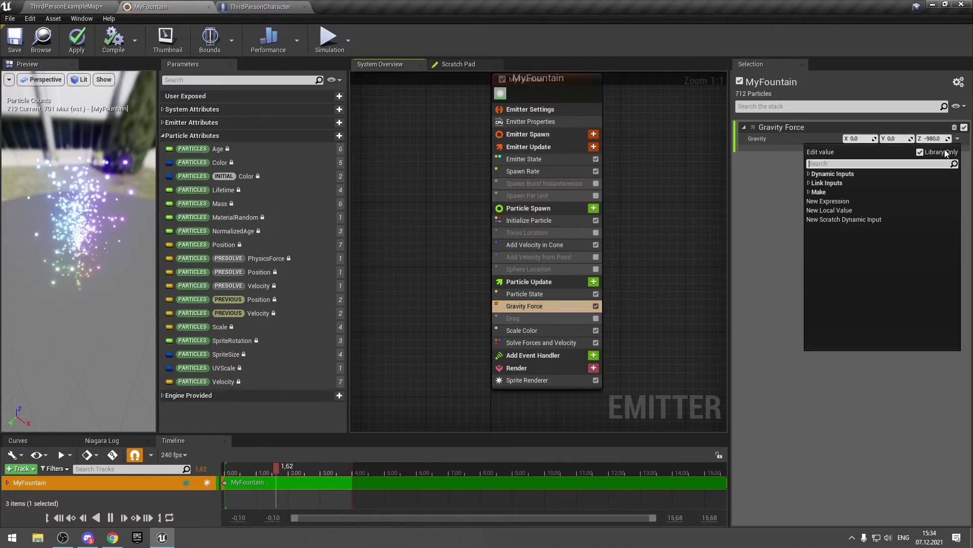
left_click(811, 174)
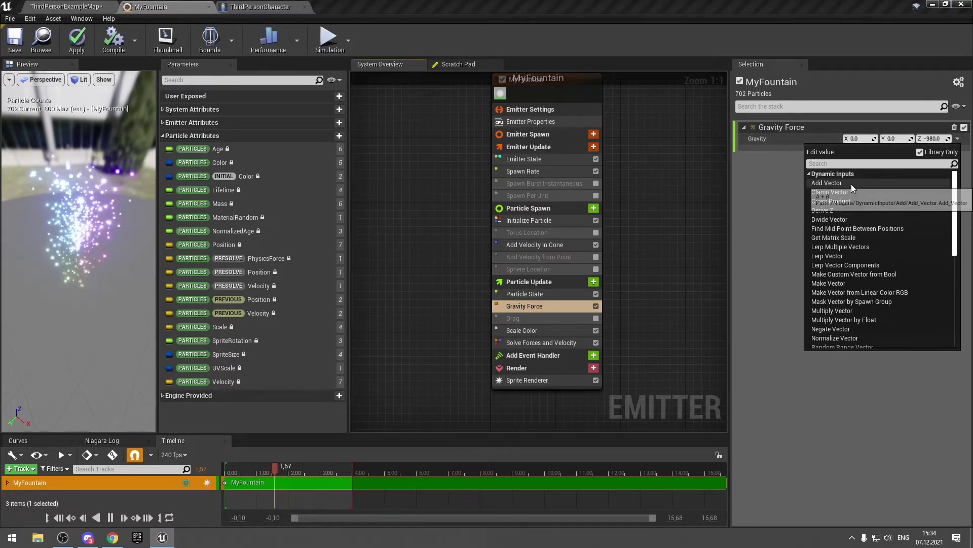
scroll(859, 213, "down", 5)
scroll(858, 213, "down", 4)
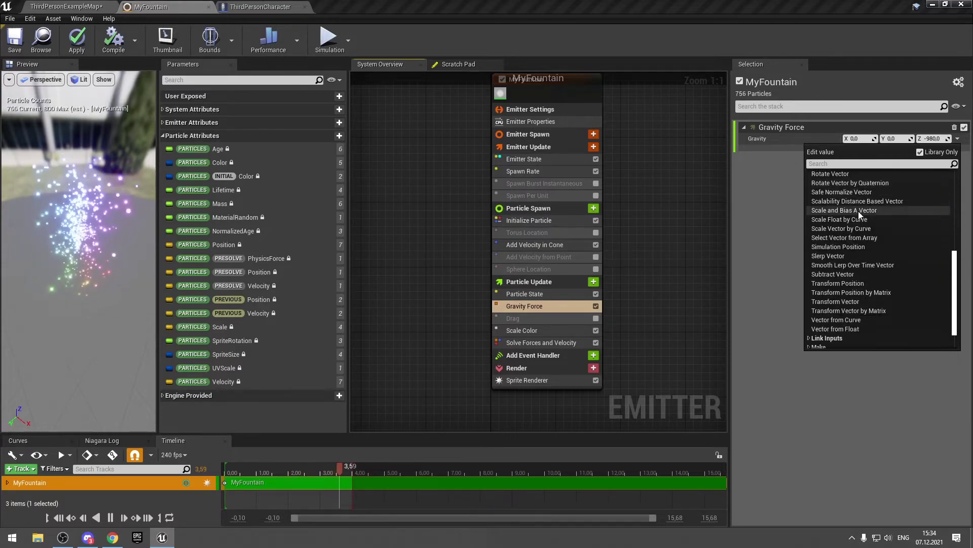
scroll(859, 212, "down", 2)
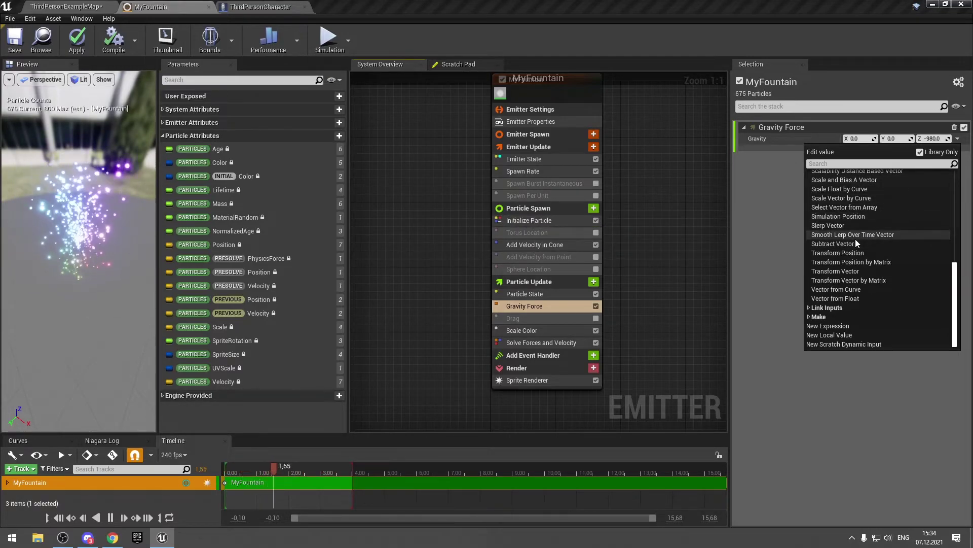
type("brea")
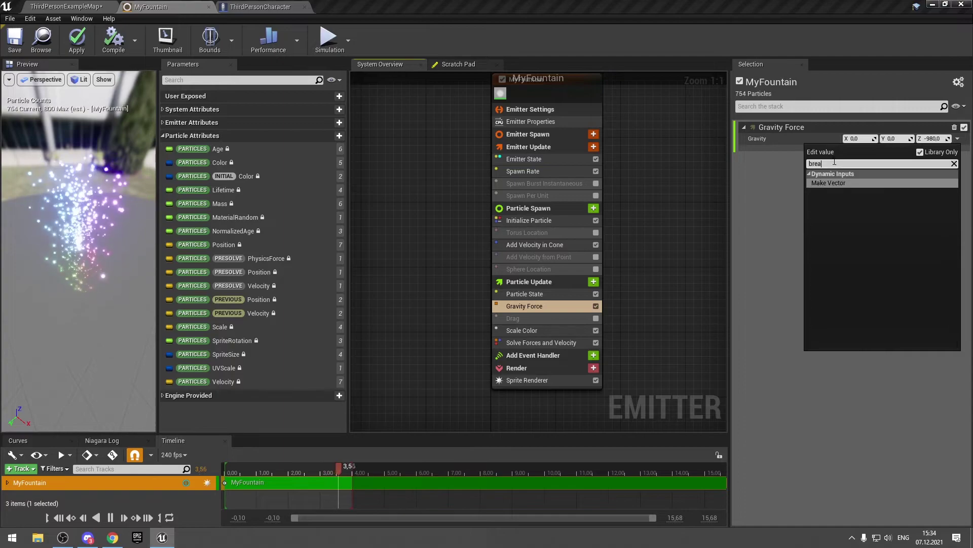
key("BackSpace")
key("BackSpace")
key("BackSpace")
type("make")
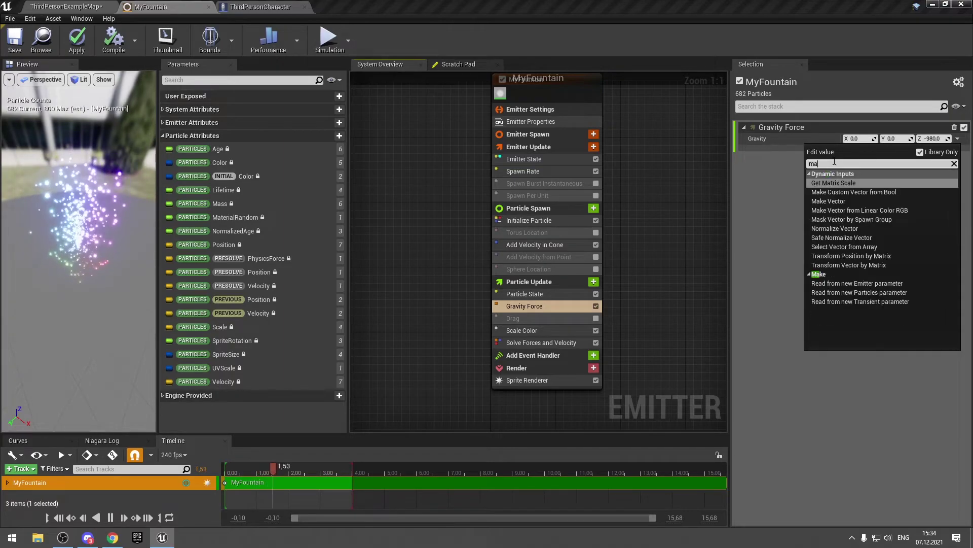
key("Up")
key("Return")
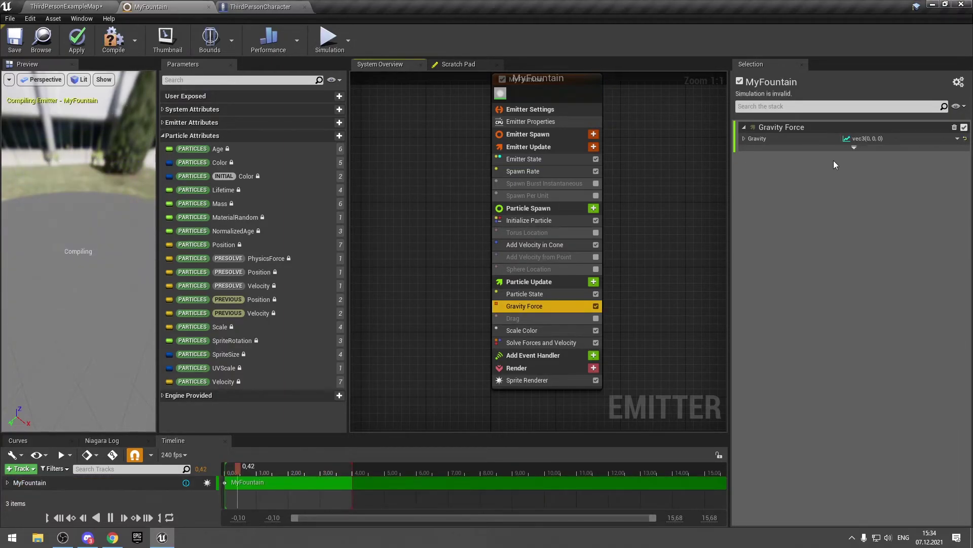
left_click(744, 137)
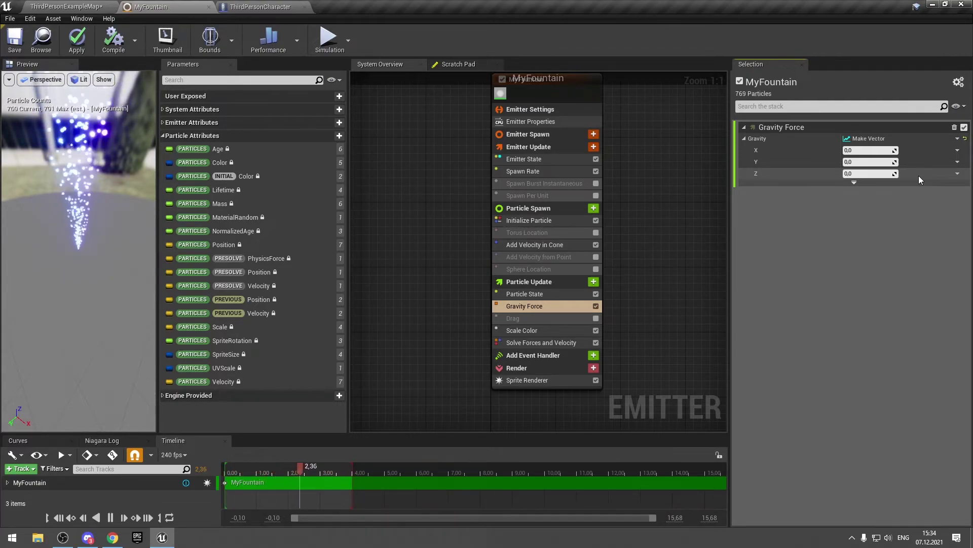
Set gravity Z to a Lerp Float with B 0, its Alpha linked to Particles NormalizedAge.
left_click(958, 174)
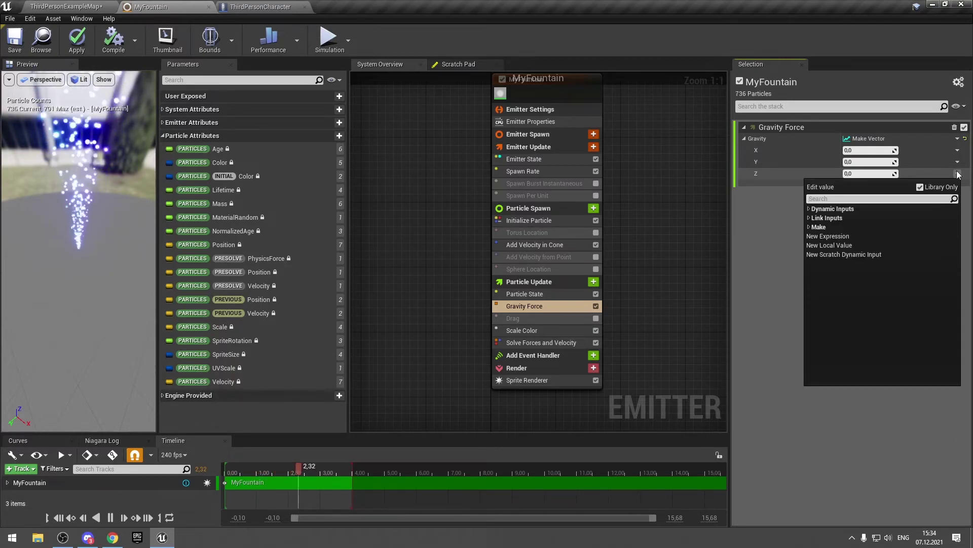
type("ler")
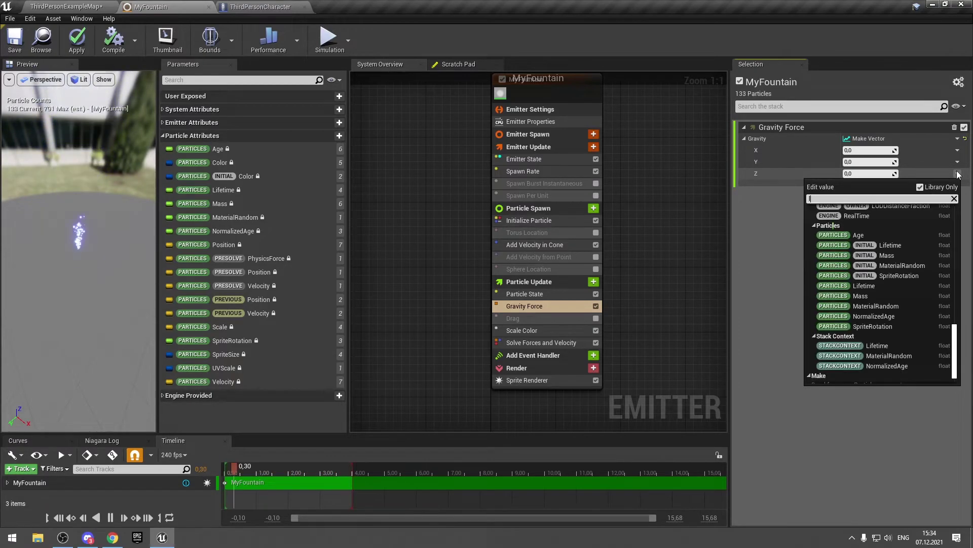
key("Return")
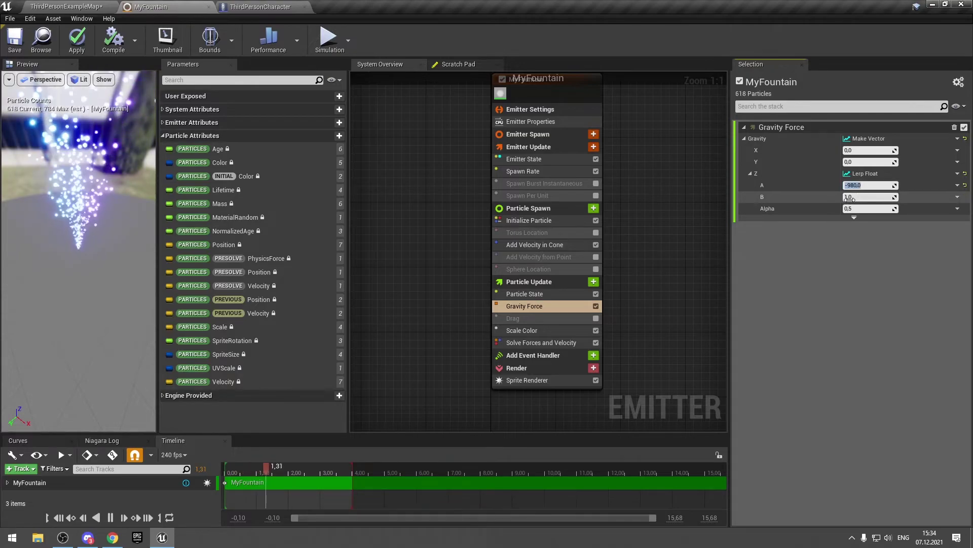
type("0")
key("Return")
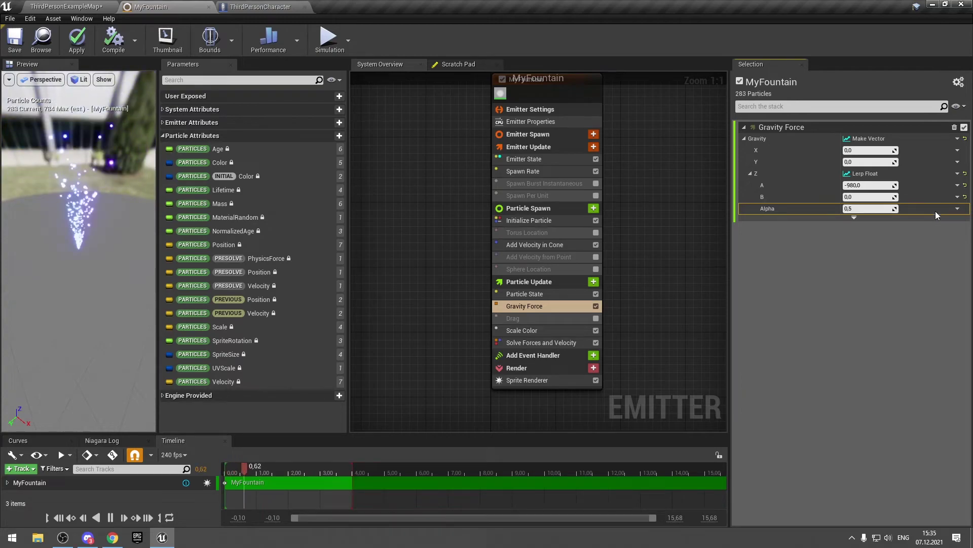
left_click(957, 209)
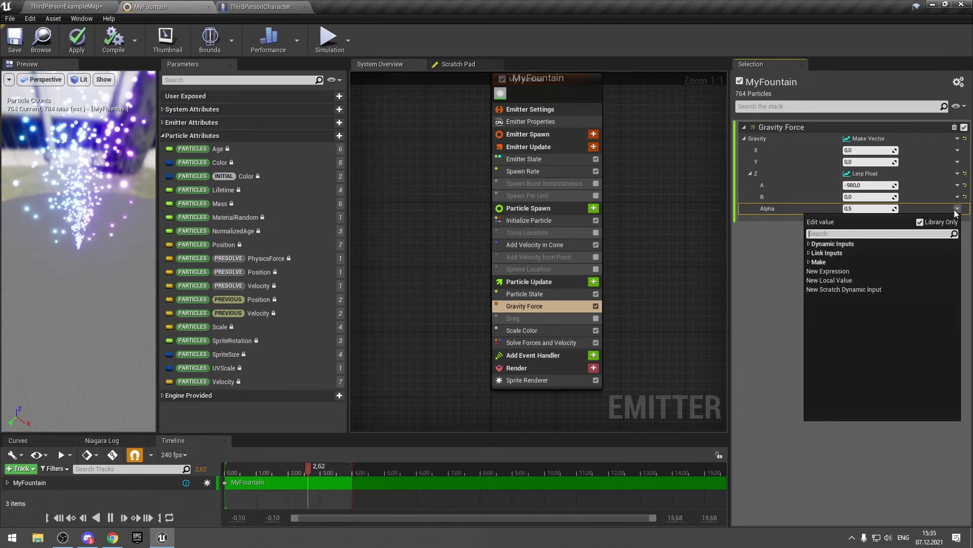
type("norma")
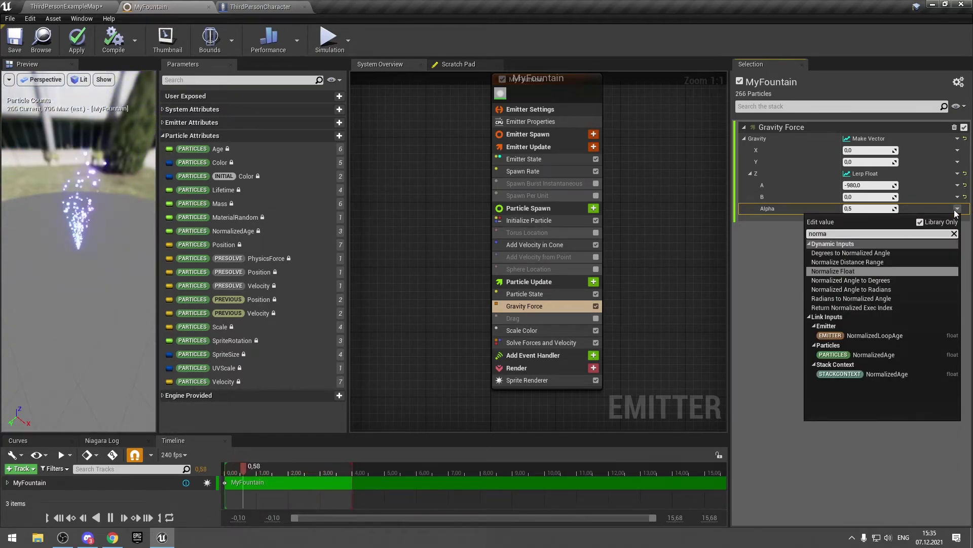
left_click(883, 355)
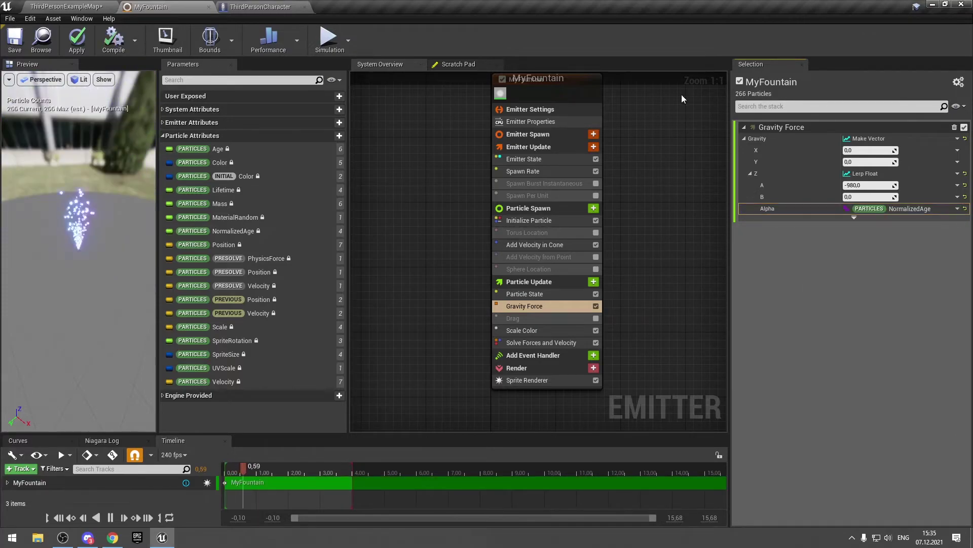
Orbit and pull back the preview camera to see the whole fountain as gravity fades.
left_click_drag(96, 241, 113, 290)
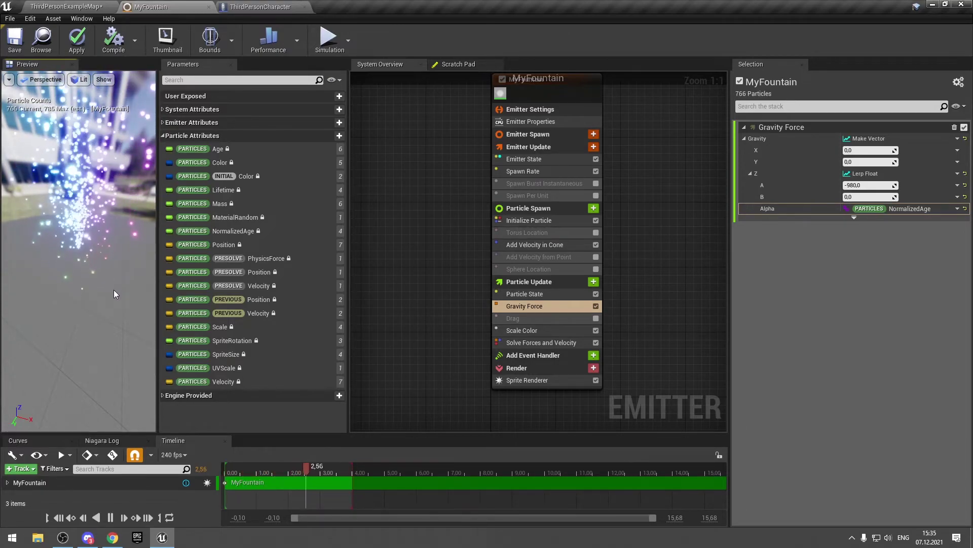
left_click_drag(114, 290, 84, 273)
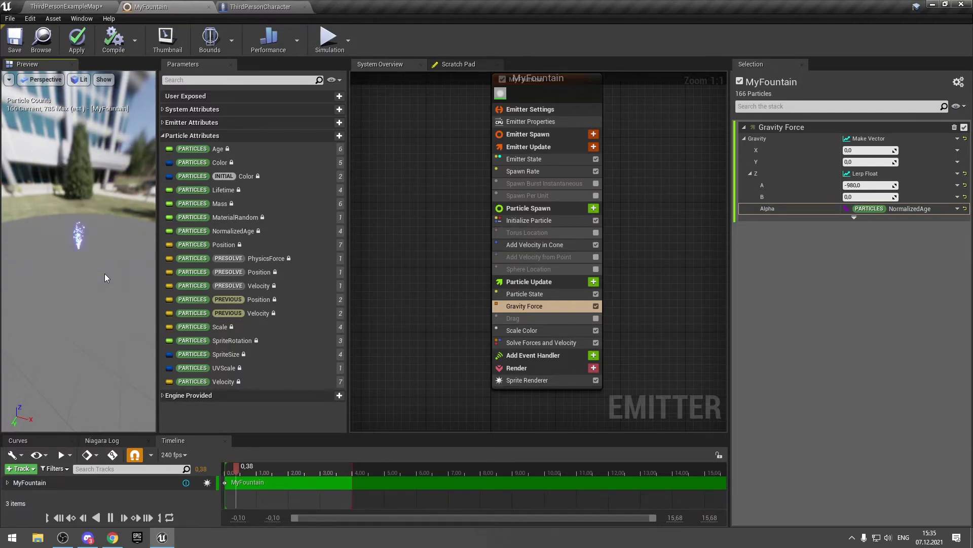
left_click(597, 281)
type("ve")
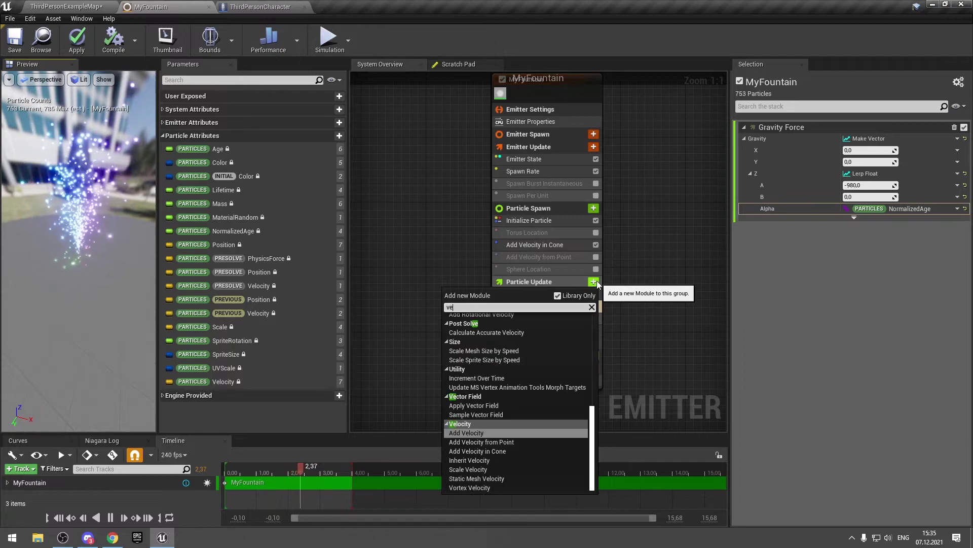
type("locity")
key("Down")
key("Down")
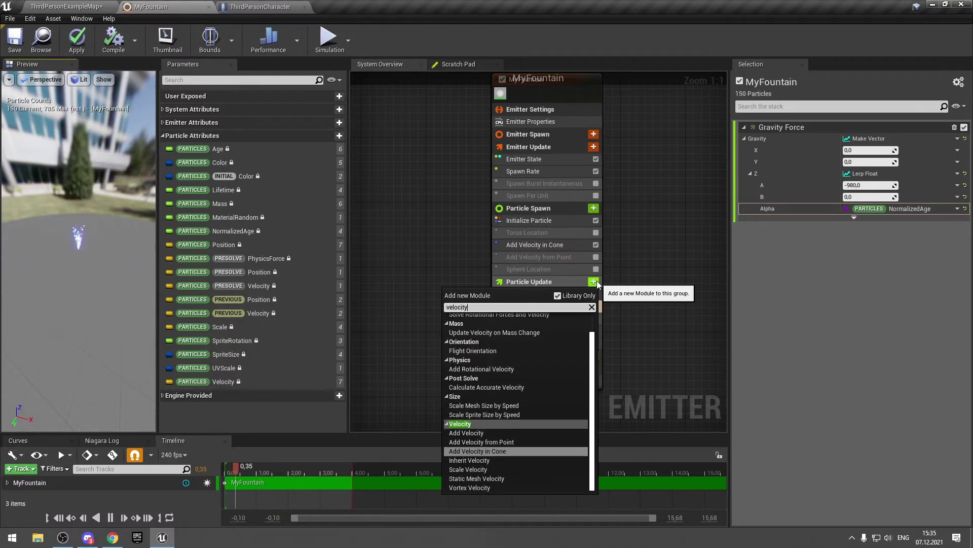
key("Down")
key("Down")
key("Down")
key("Down")
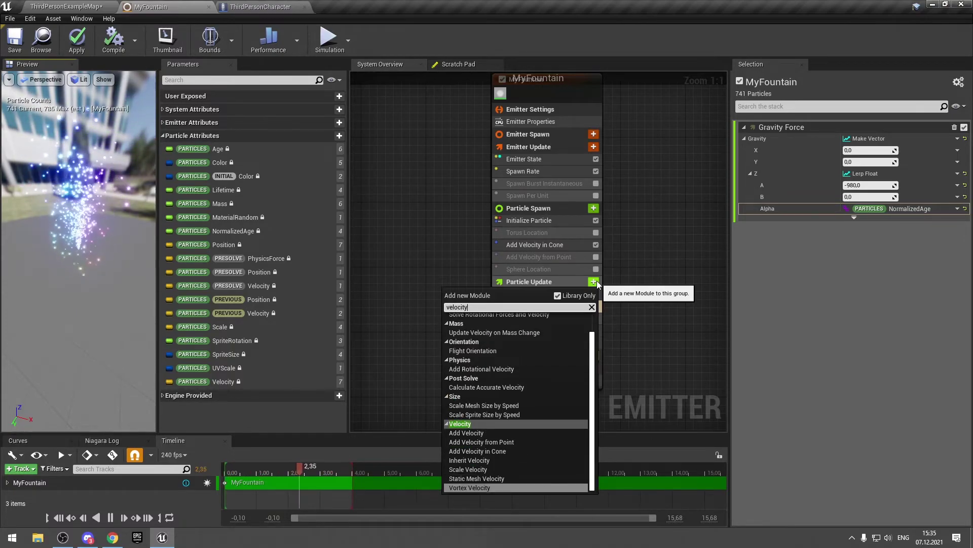
key("Up")
key("Up")
key("Up")
key("Up")
key("Up")
key("Up")
key("Up")
key("Up")
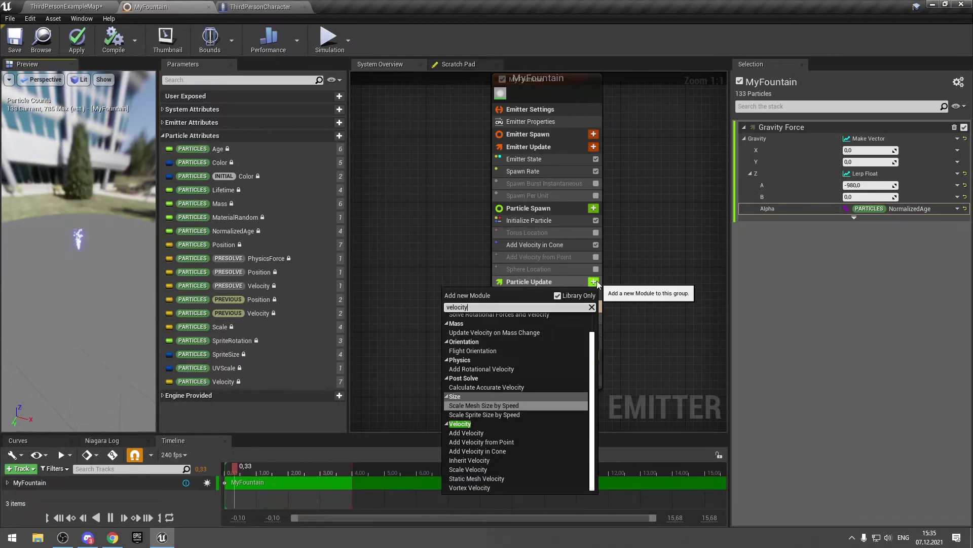
key("Down")
key("Down")
key("Down")
key("Down")
key("Down")
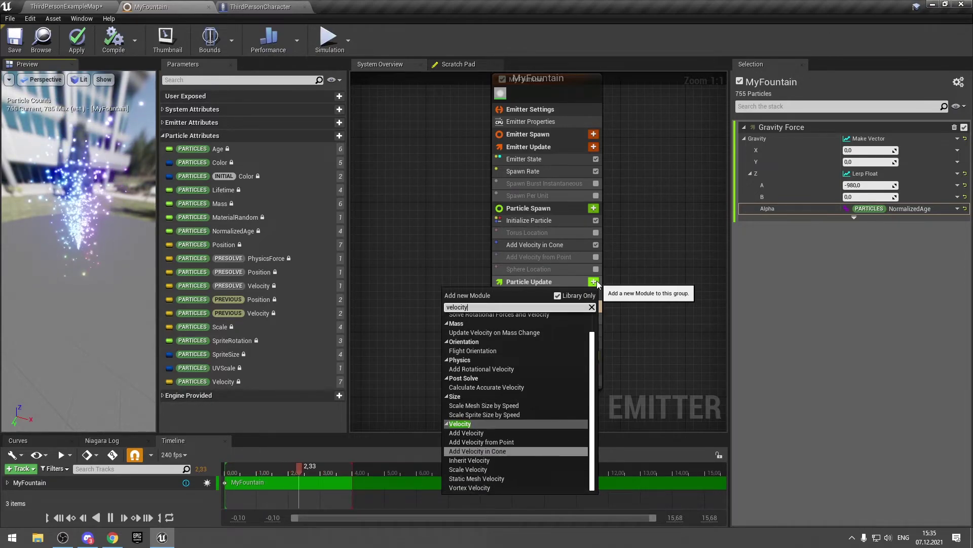
key("Escape")
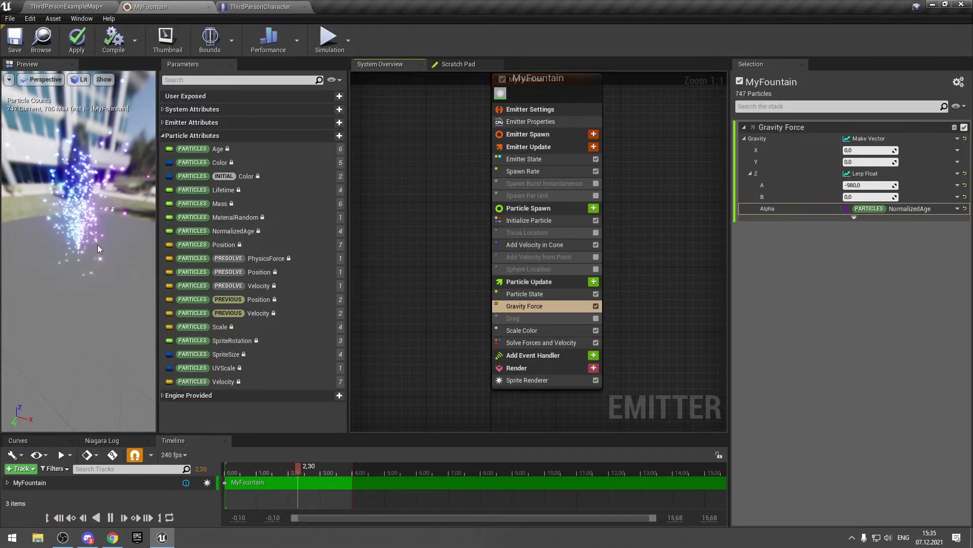
left_click_drag(101, 260, 106, 261)
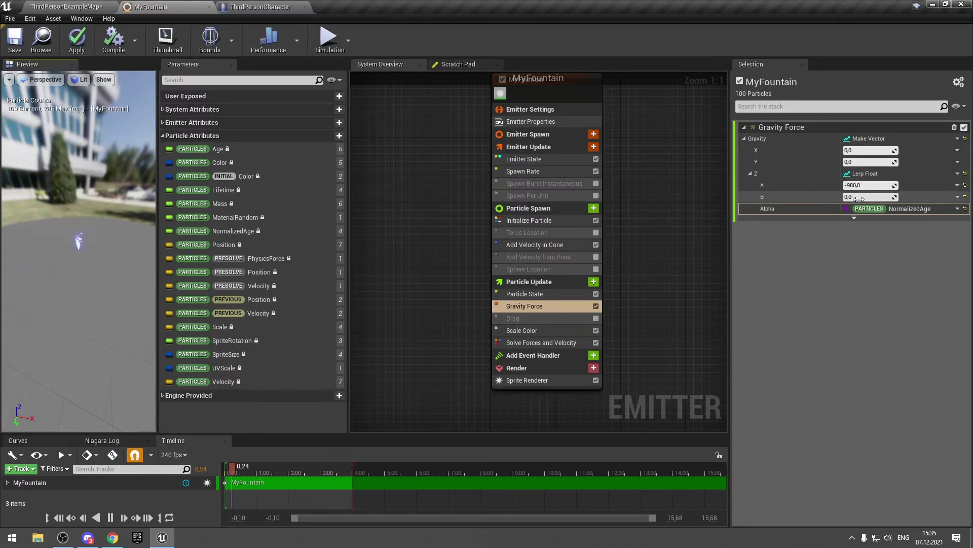
type("50")
key("Return")
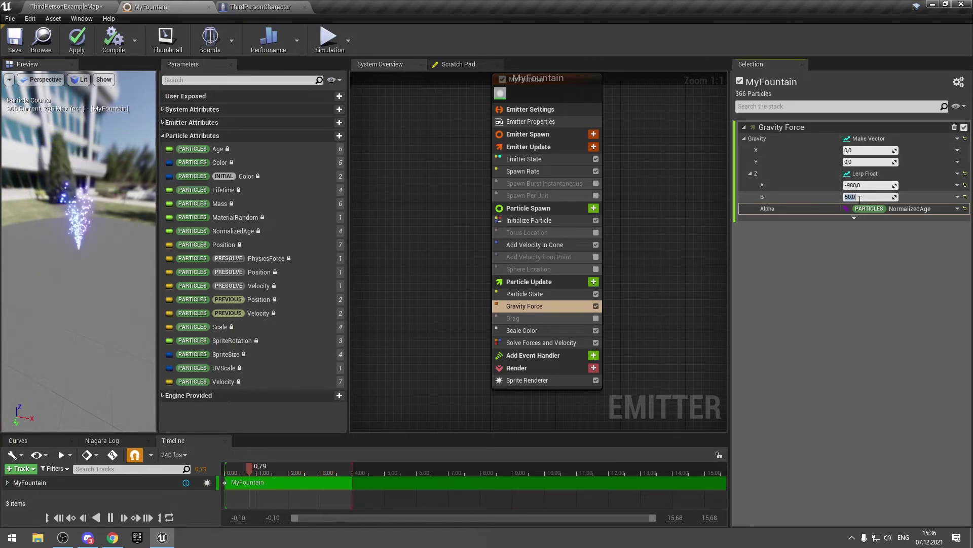
type("100")
key("Return")
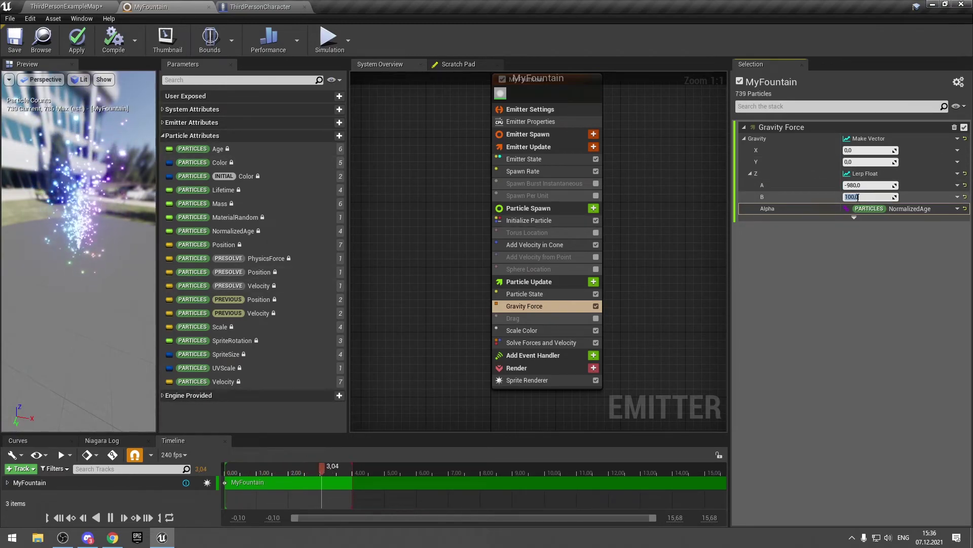
type("50")
key("Return")
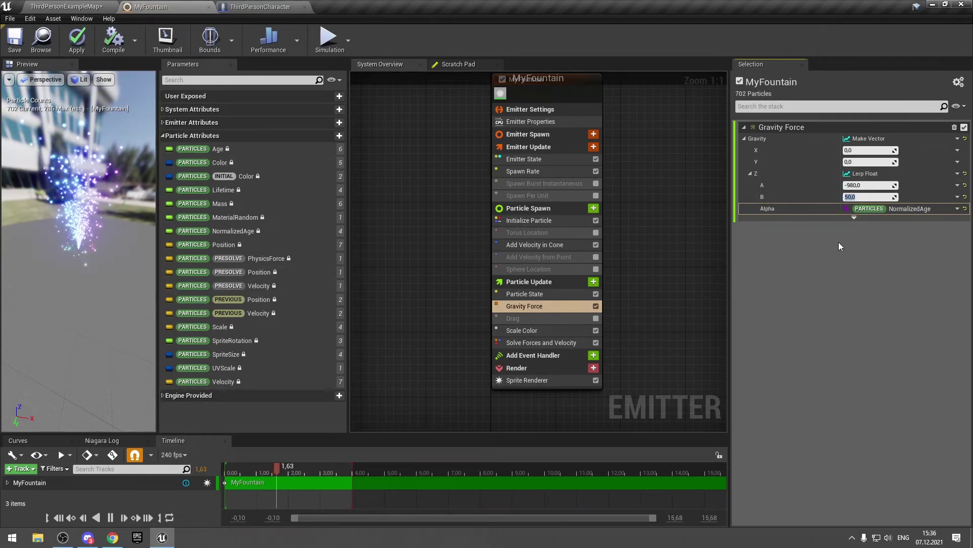
type("0")
key("Return")
left_click(750, 173)
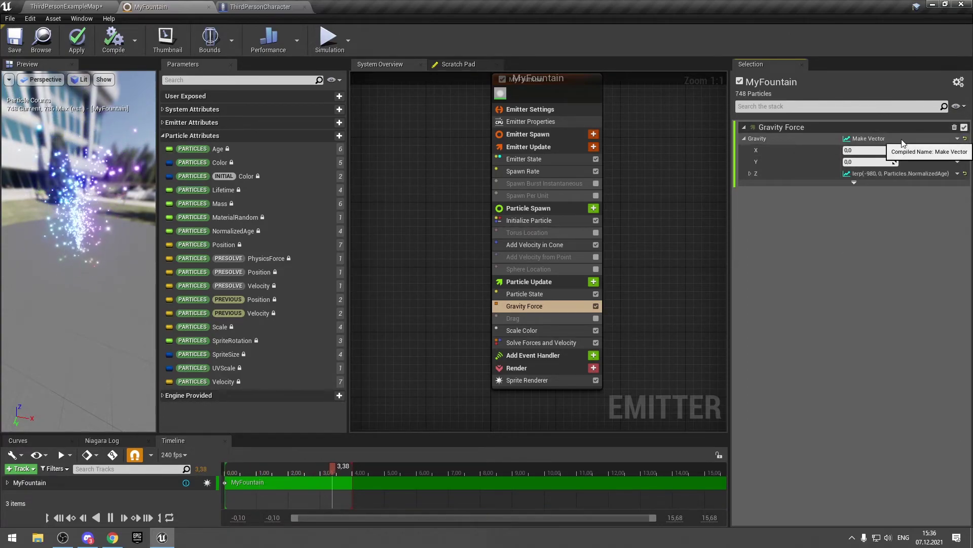
left_click(751, 173)
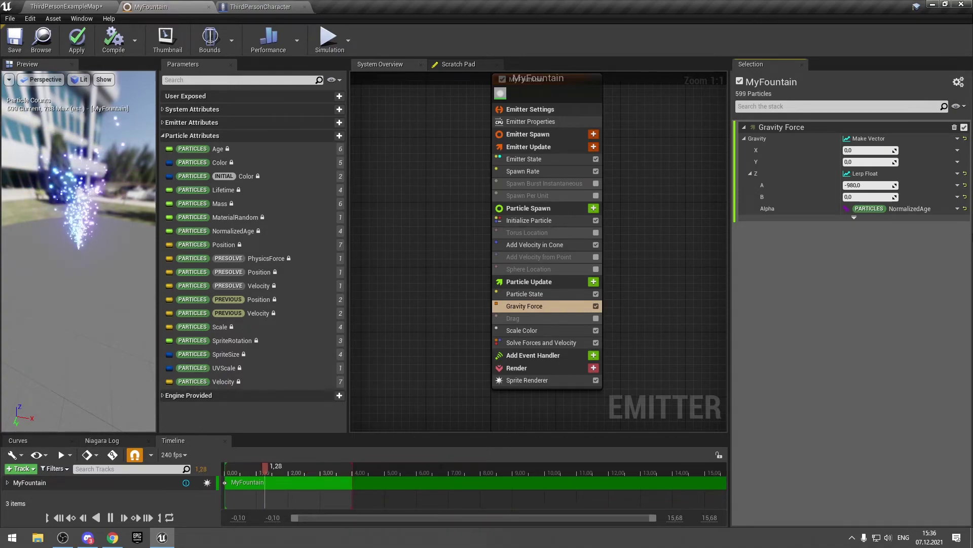
Copy the Z lerp inputs of Gravity Force and paste them onto the Y component.
right_click(832, 175)
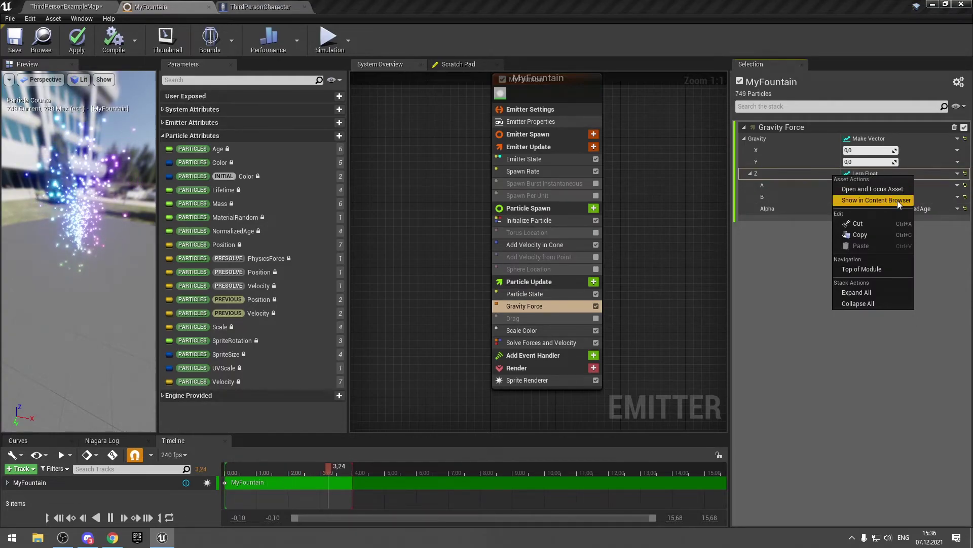
left_click(825, 173)
right_click(862, 177)
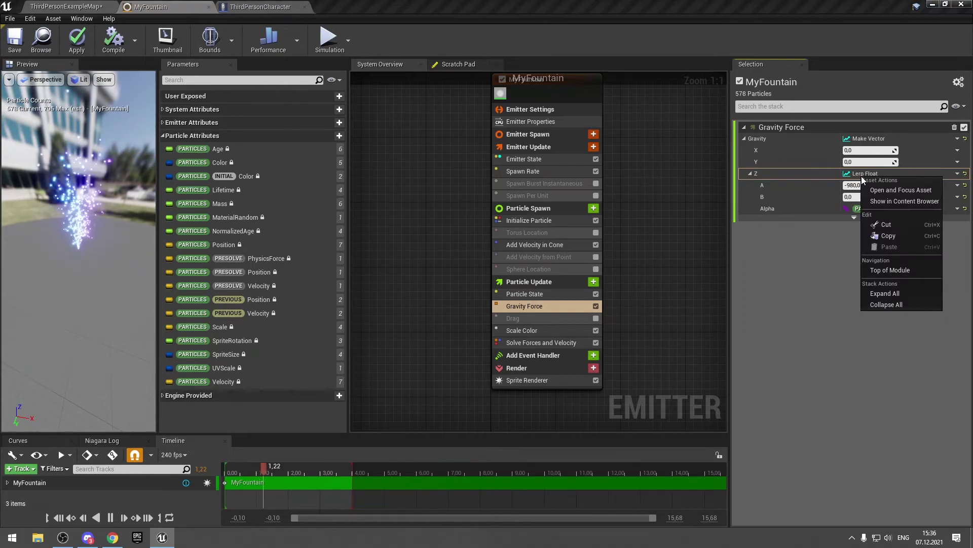
left_click(958, 173)
left_click(957, 173)
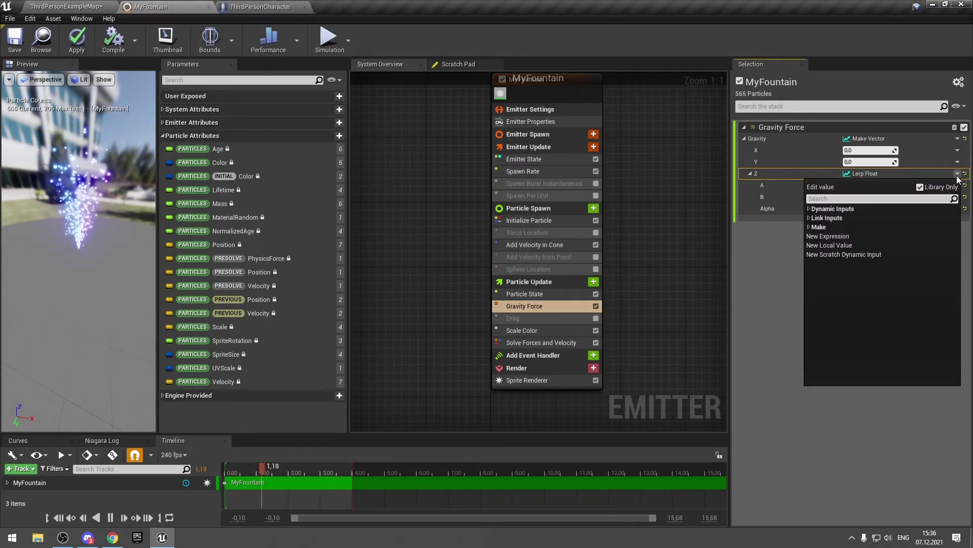
right_click(914, 163)
left_click(908, 195)
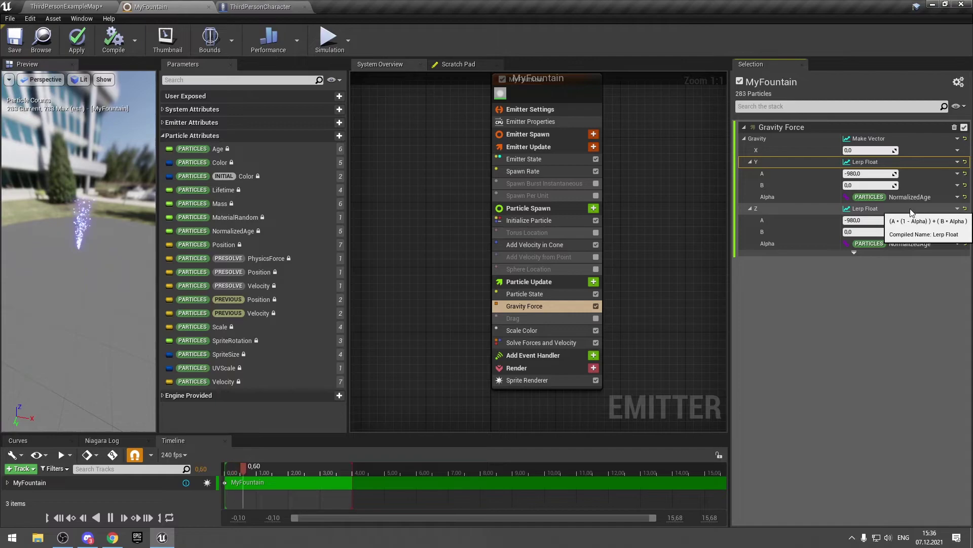
Undo the Y paste so only Z lerps from -980 to 0, then orbit the preview.
key("ctrl+z")
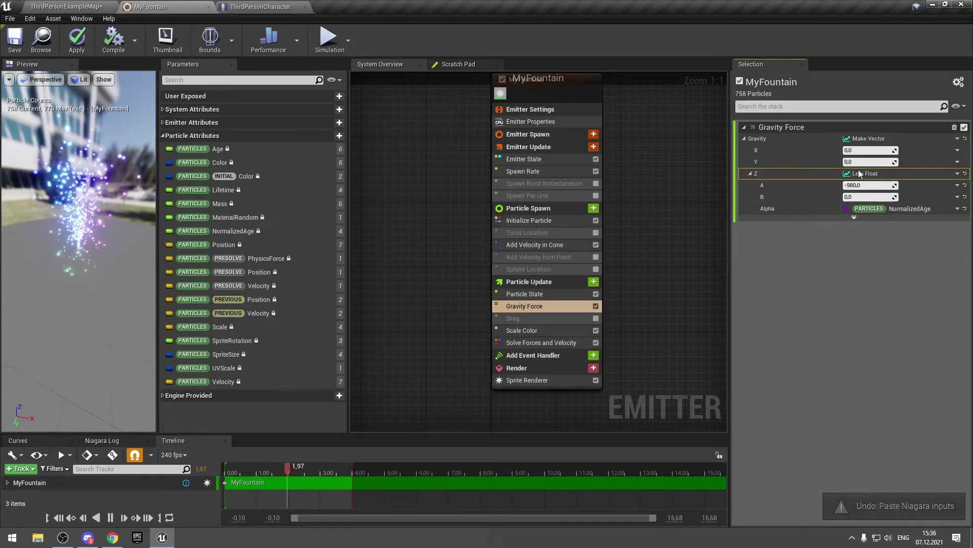
left_click(925, 158)
key("ctrl+v")
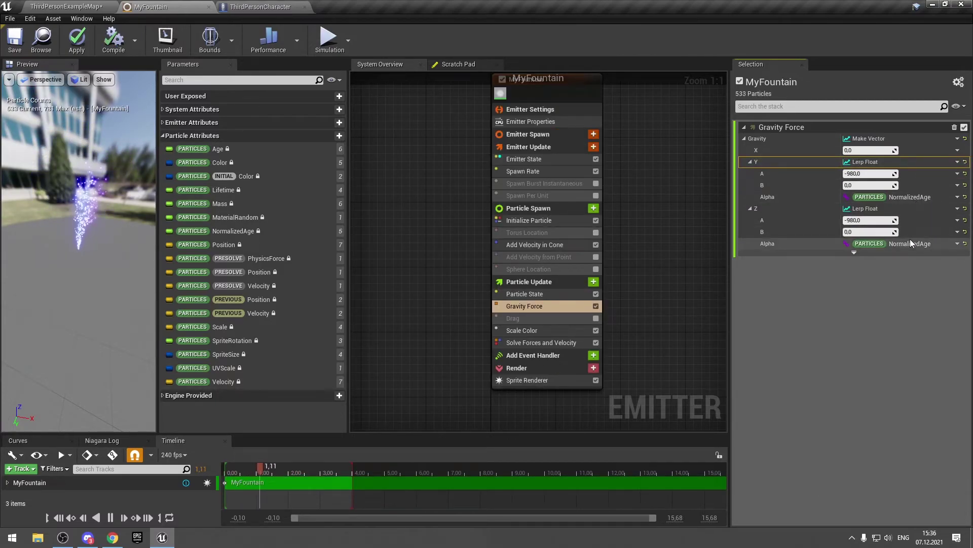
key("ctrl+z")
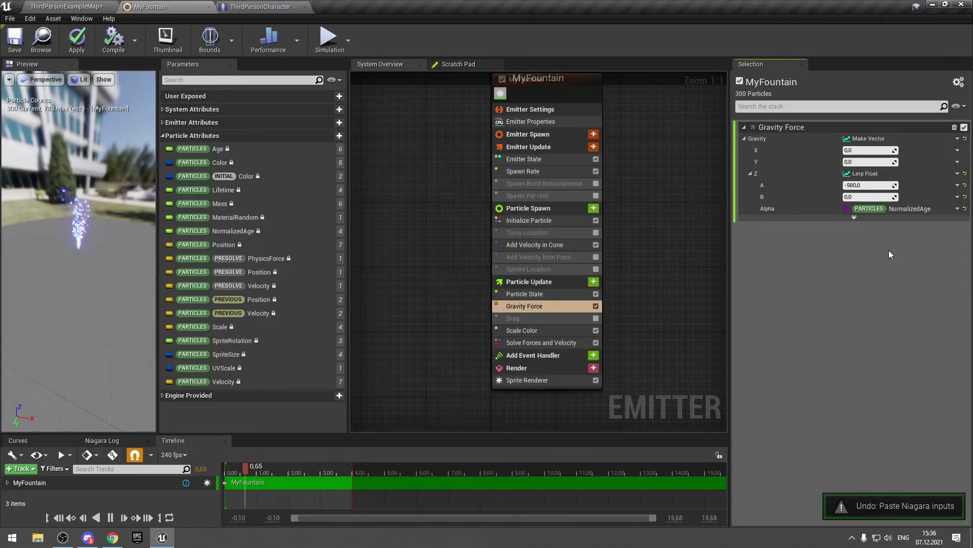
left_click_drag(62, 225, 102, 218)
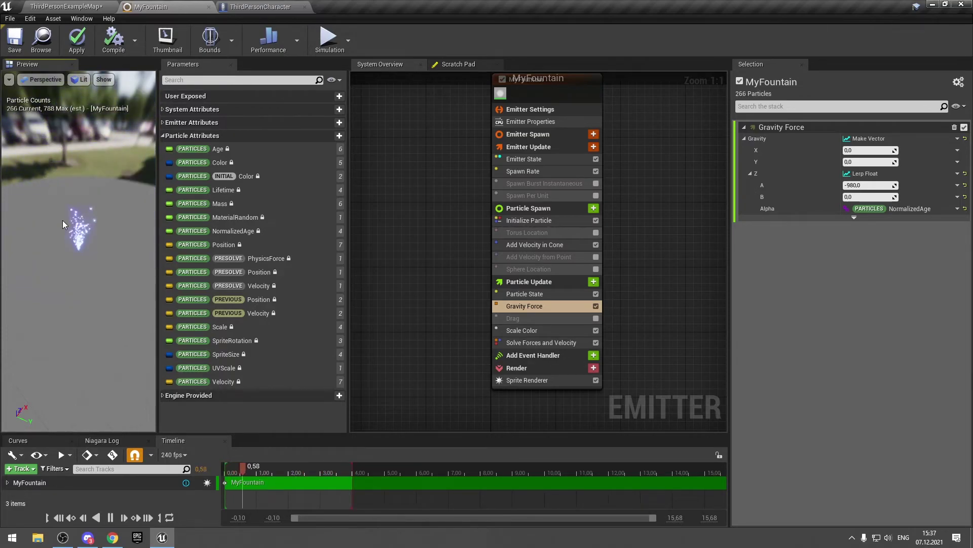
double_click(525, 224)
right_click_drag(250, 257, 193, 338)
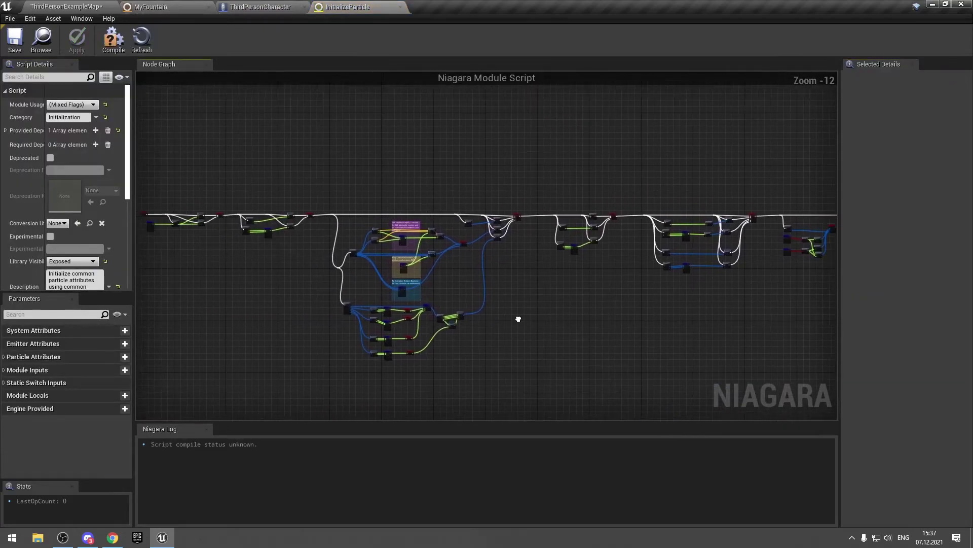
scroll(431, 263, "up", 3)
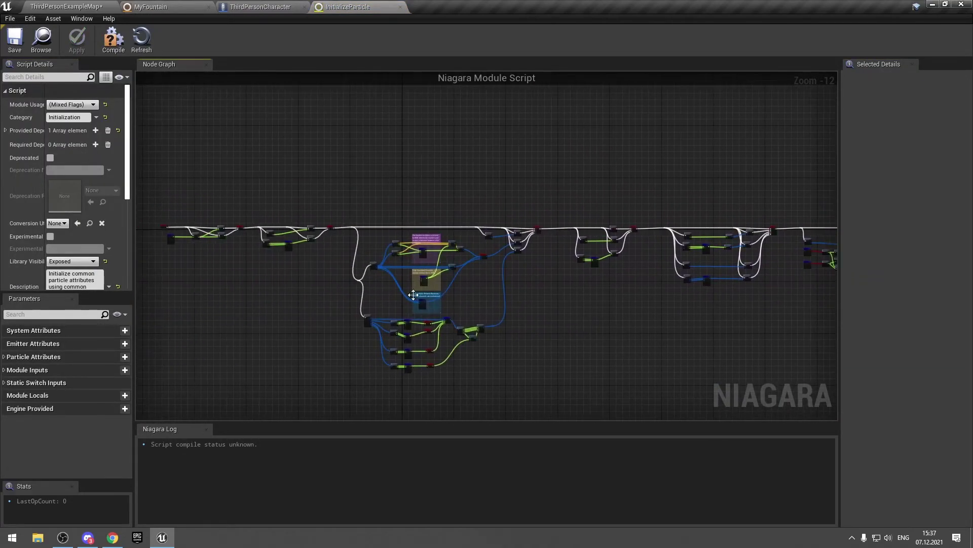
scroll(337, 284, "up", 6)
scroll(330, 270, "up", 2)
scroll(375, 284, "down", 1)
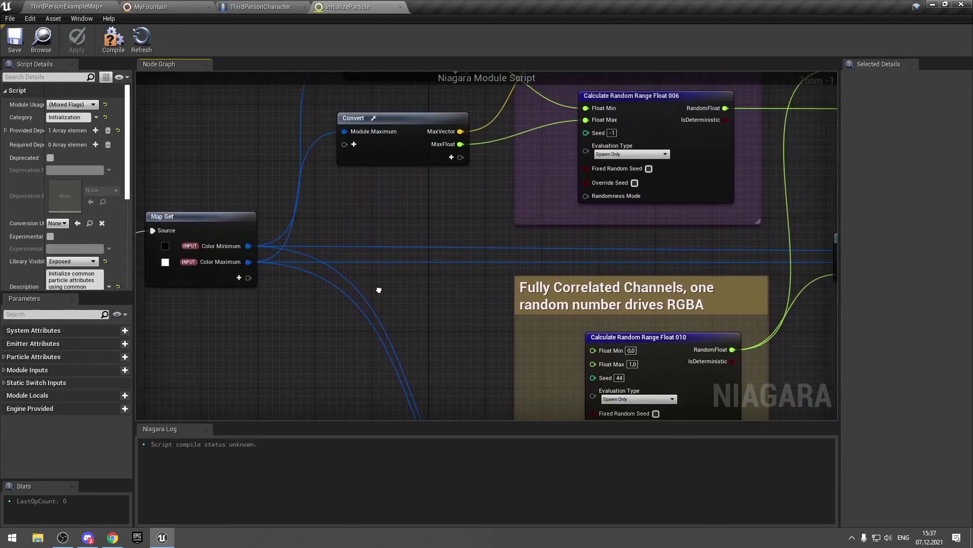
scroll(451, 256, "down", 6)
right_click_drag(452, 255, 654, 258)
scroll(399, 271, "up", 6)
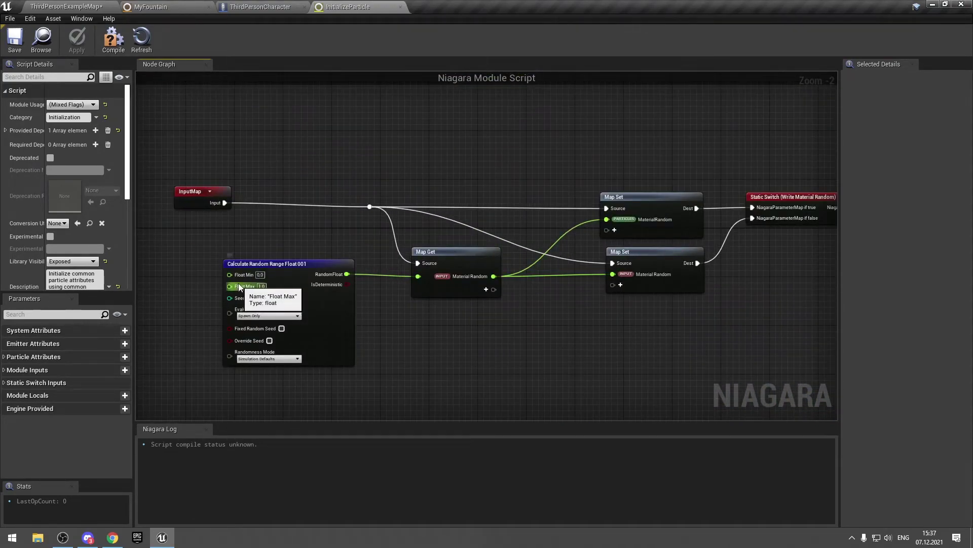
scroll(681, 322, "down", 2)
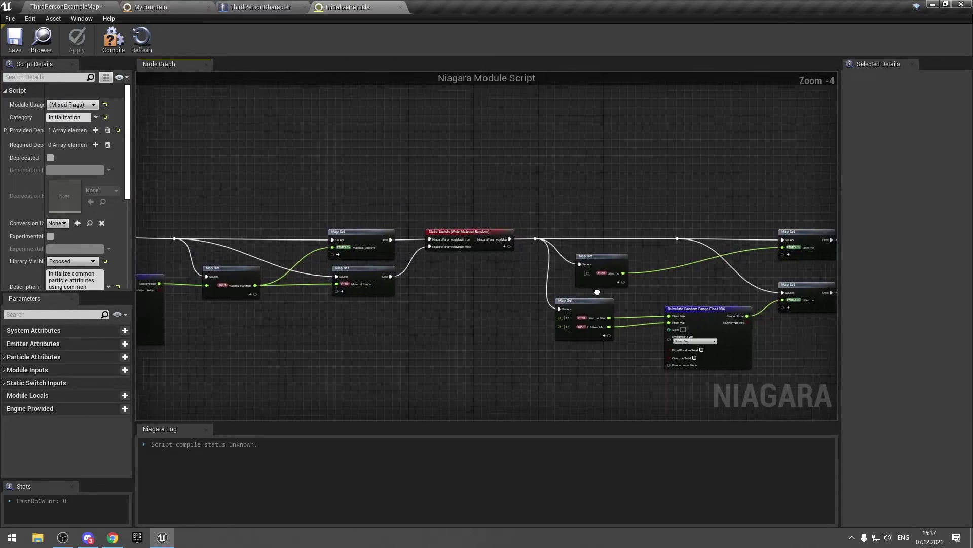
mouse_move(594, 301)
right_mouse_down()
mouse_move(450, 307)
mouse_move(536, 302)
right_mouse_up()
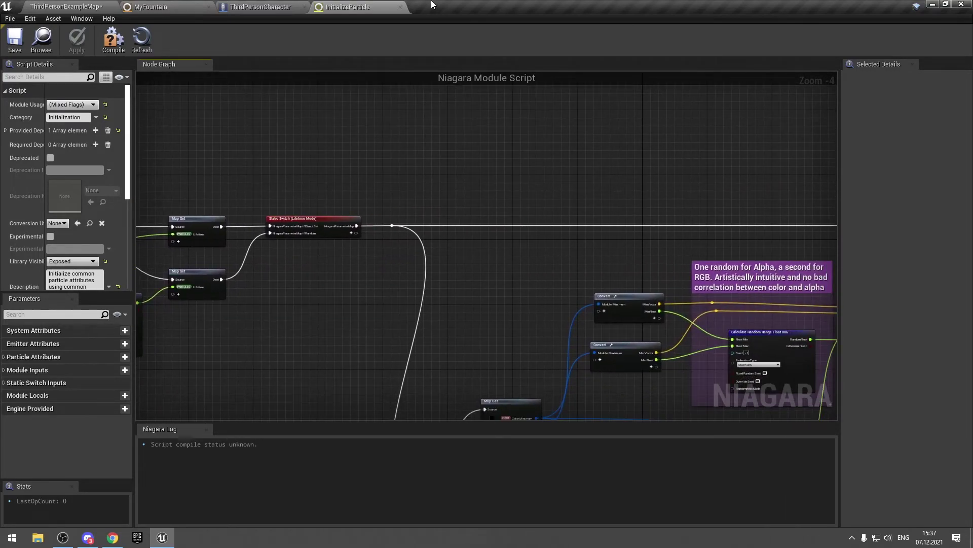
left_click(400, 7)
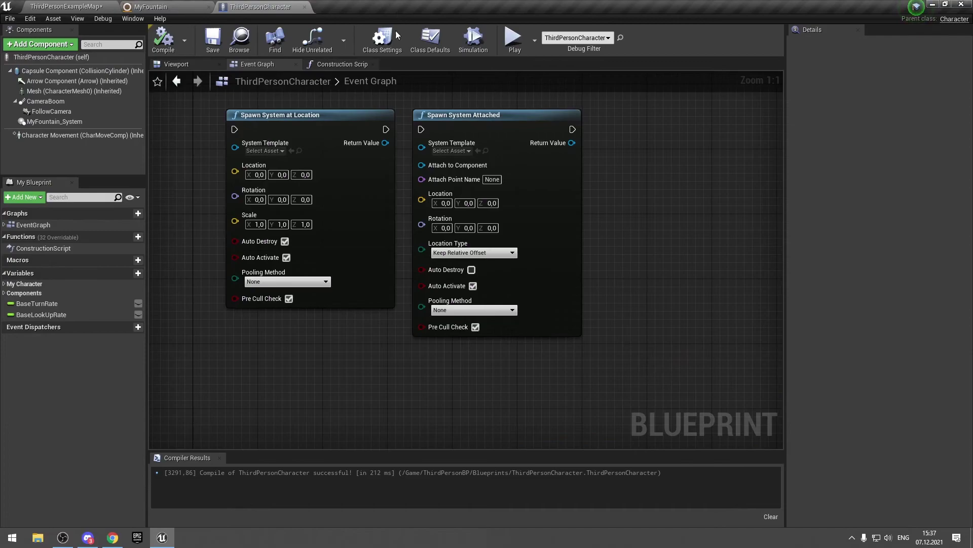
left_click(208, 5)
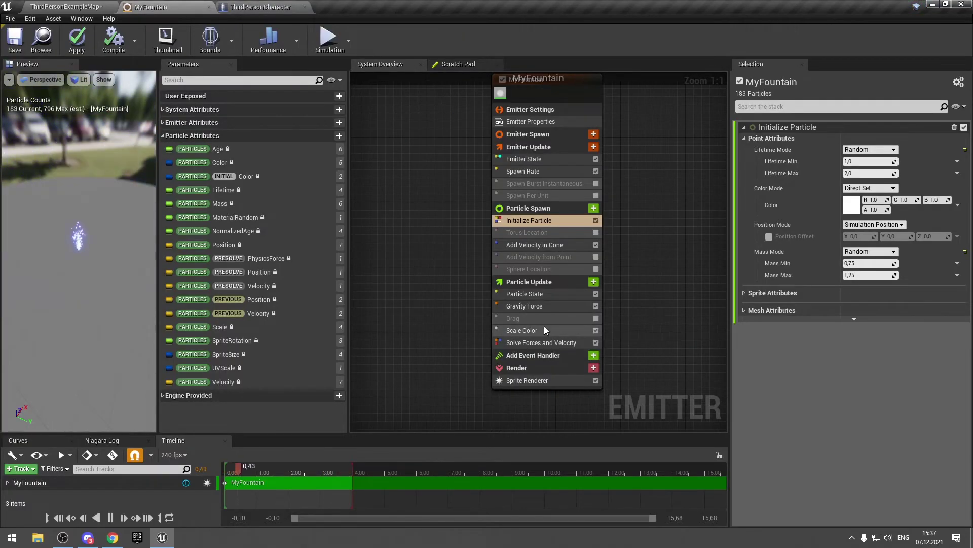
double_click(537, 306)
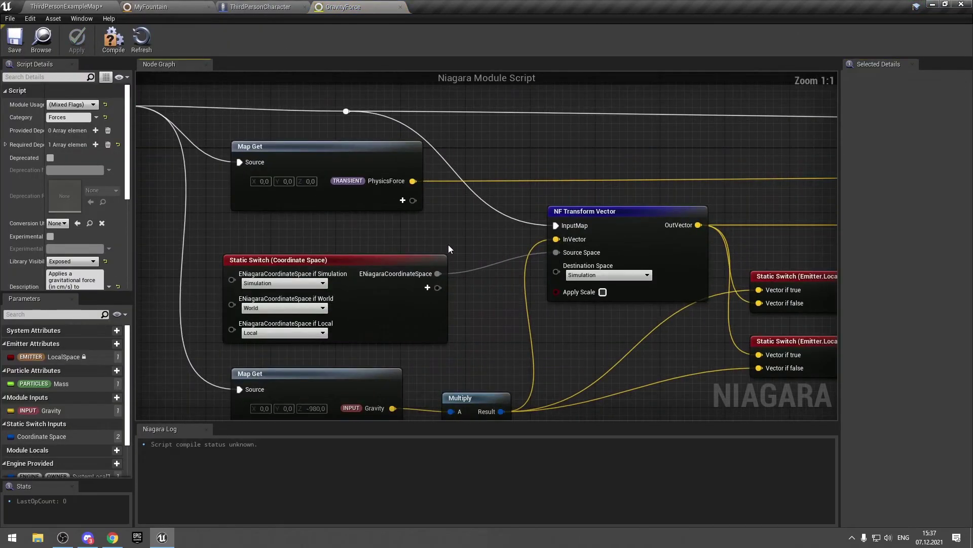
mouse_move(448, 245)
right_mouse_down()
mouse_move(487, 251)
mouse_move(453, 212)
right_mouse_up()
scroll(707, 324, "down", 2)
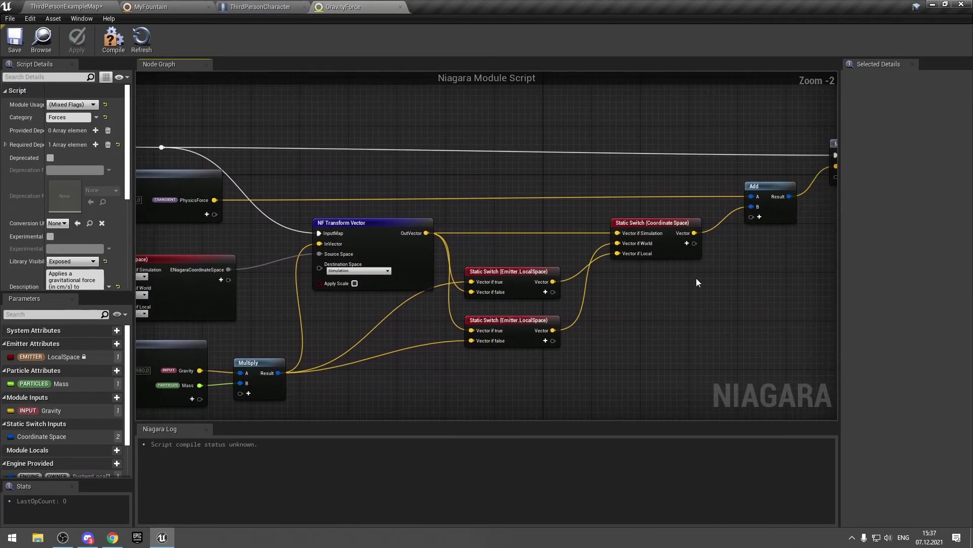
right_click_drag(744, 350, 700, 343)
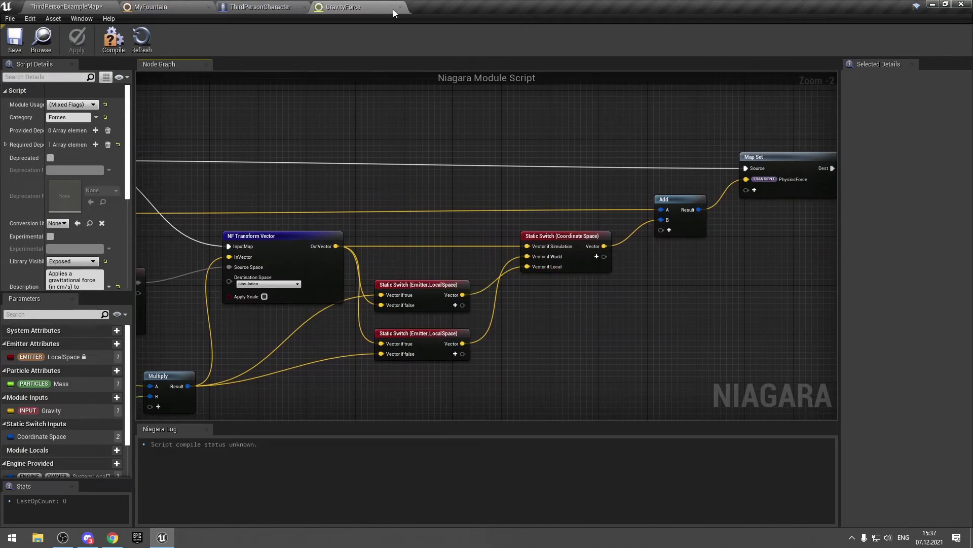
left_click(400, 7)
Step through the slides on using parameters and Niagara in Blueprints, settling on slide 22.
left_click(147, 6)
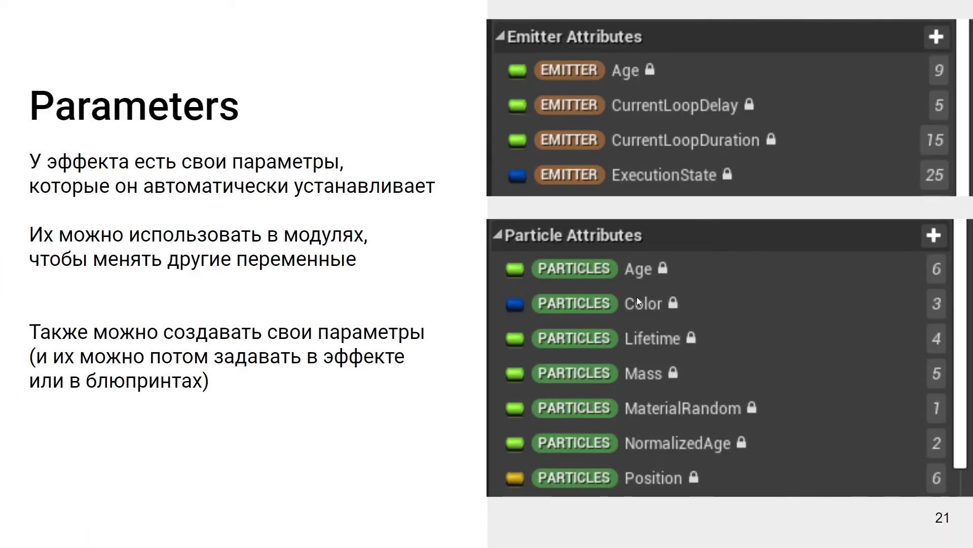
key("Right")
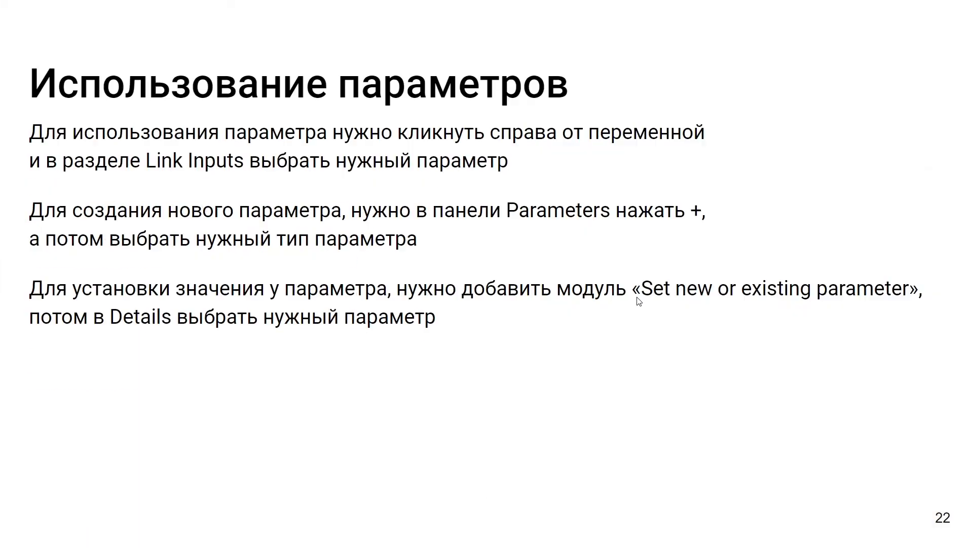
key("Right")
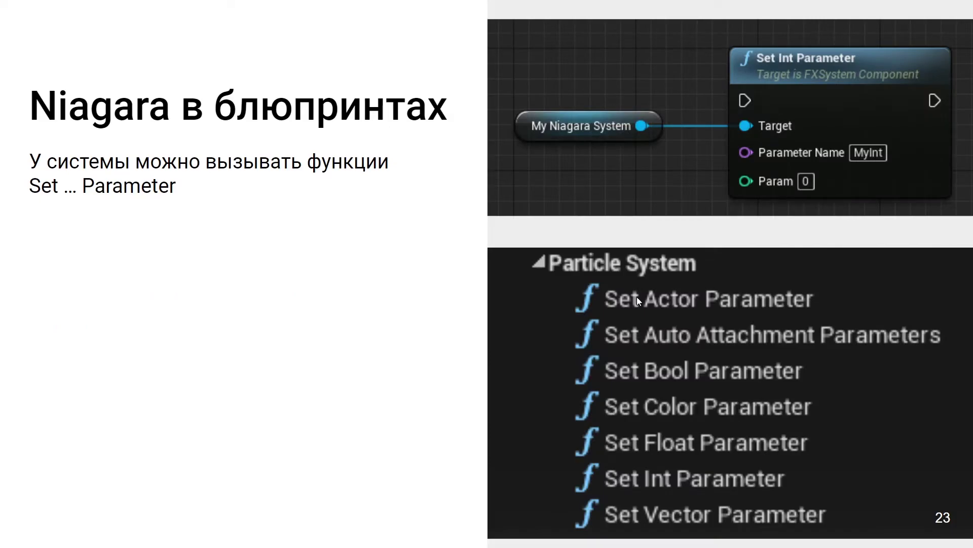
key("Left")
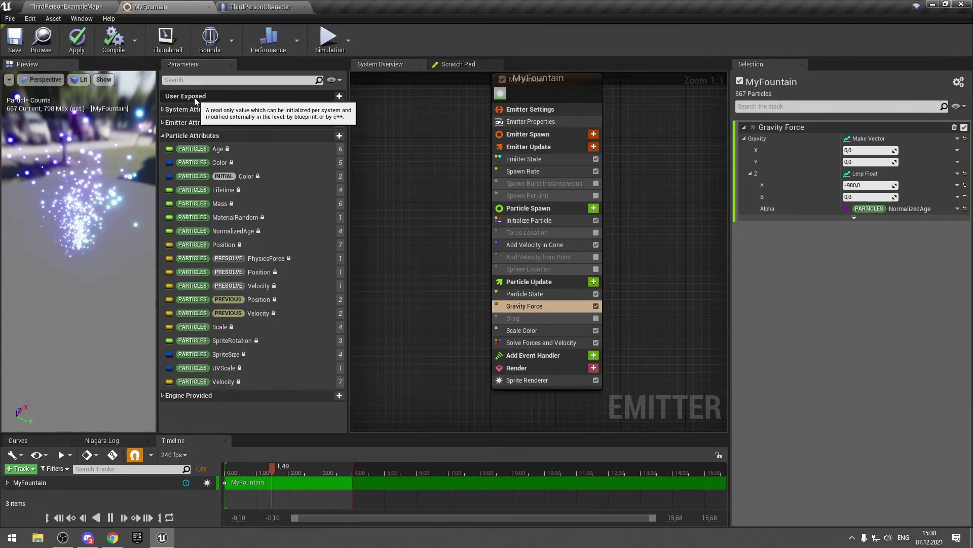
Select the Spawn Rate module and start adding a user-exposed parameter, browsing the type list.
left_click(506, 172)
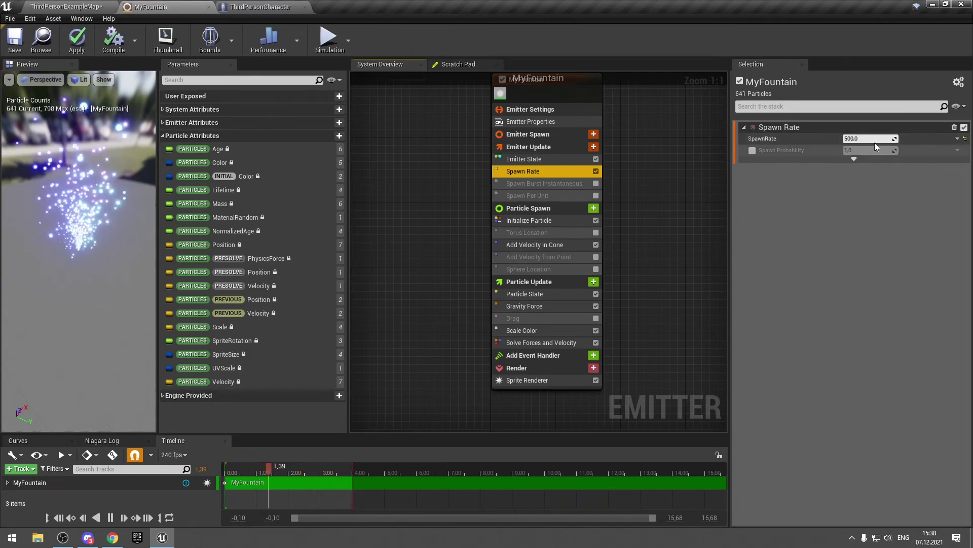
left_click(339, 96)
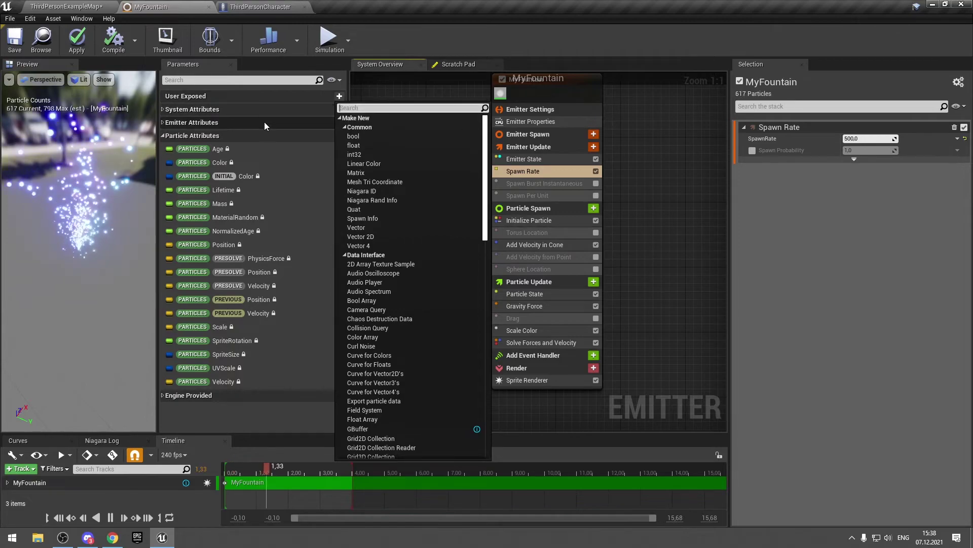
scroll(414, 165, "down", 5)
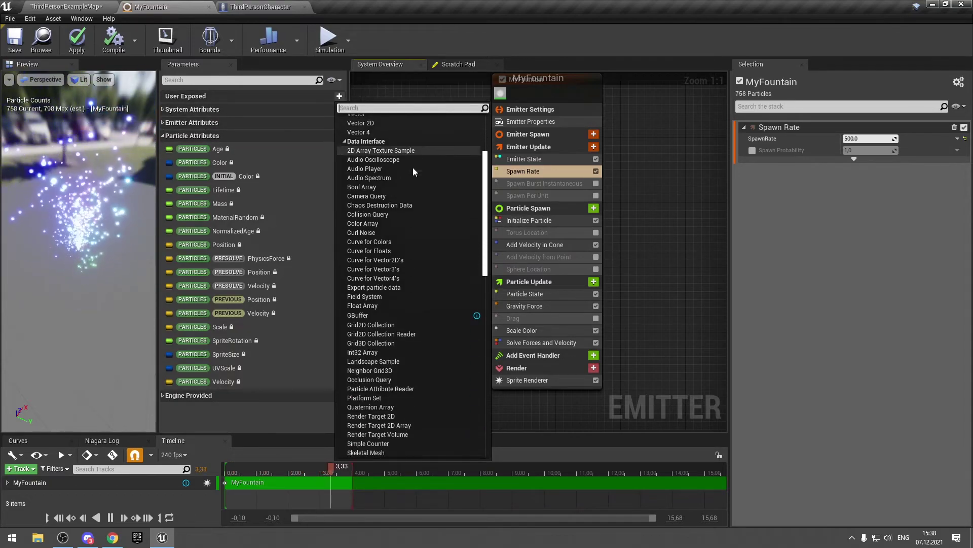
scroll(414, 167, "down", 5)
scroll(414, 168, "down", 5)
scroll(413, 168, "down", 5)
scroll(412, 166, "down", 5)
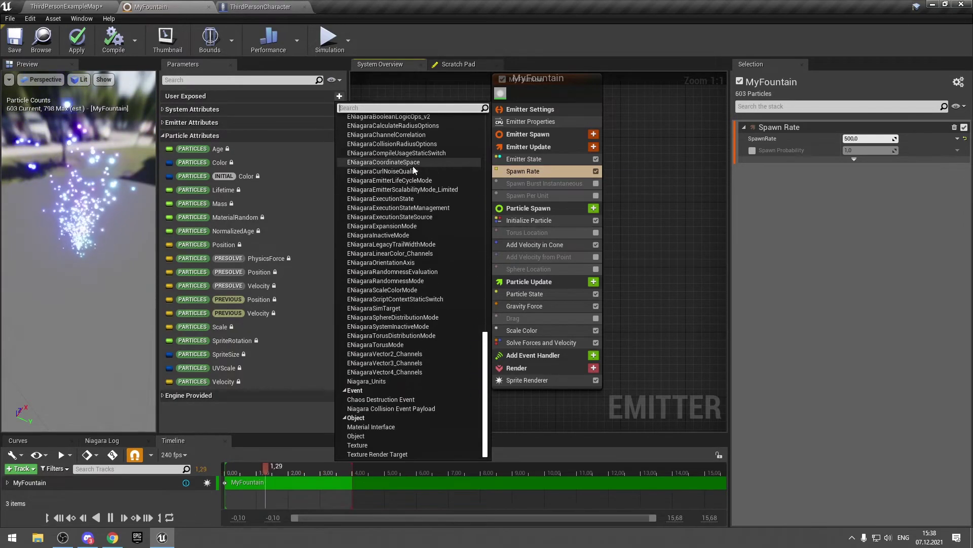
scroll(413, 169, "up", 5)
scroll(413, 172, "up", 5)
scroll(412, 171, "up", 5)
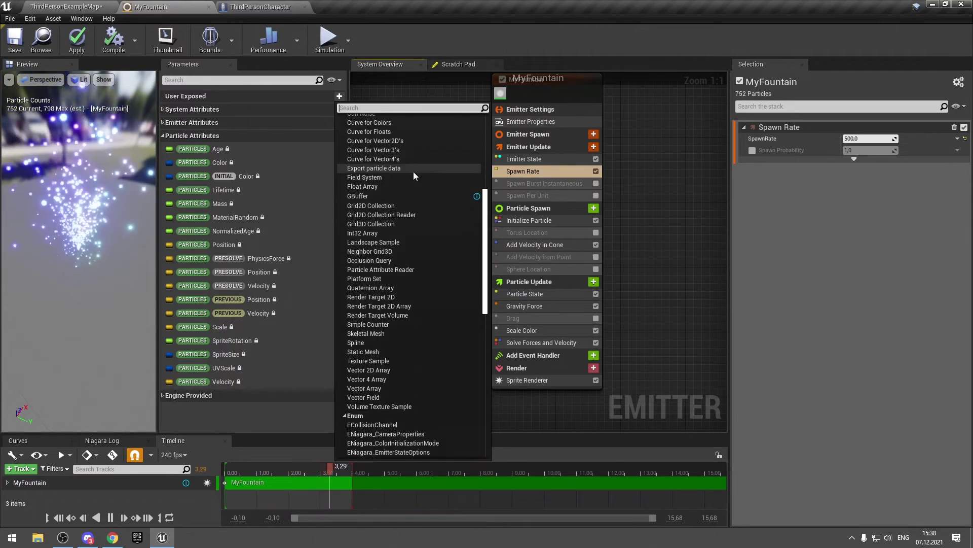
scroll(413, 172, "up", 5)
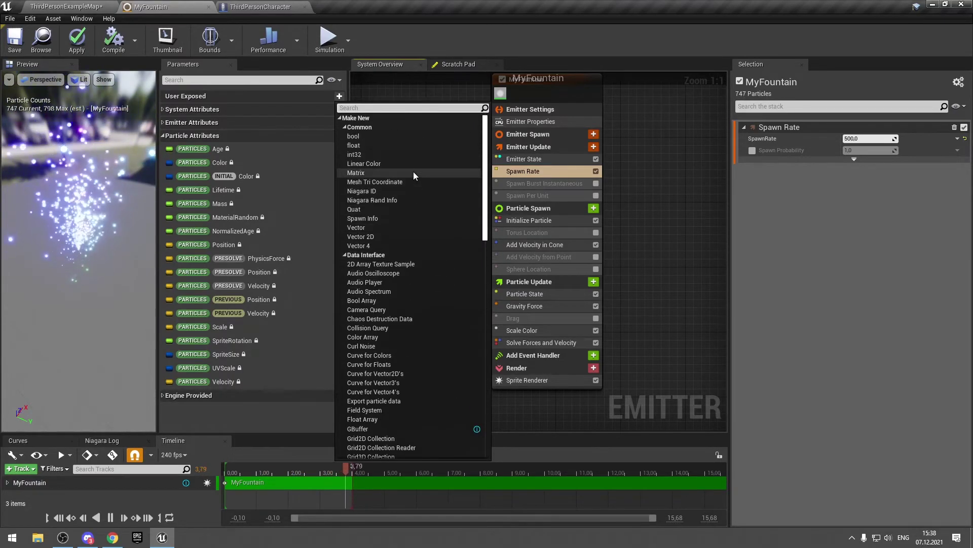
Make the parameter a float named MyFloat, apply the change, and select MyFloat.
left_click(361, 145)
type("NM")
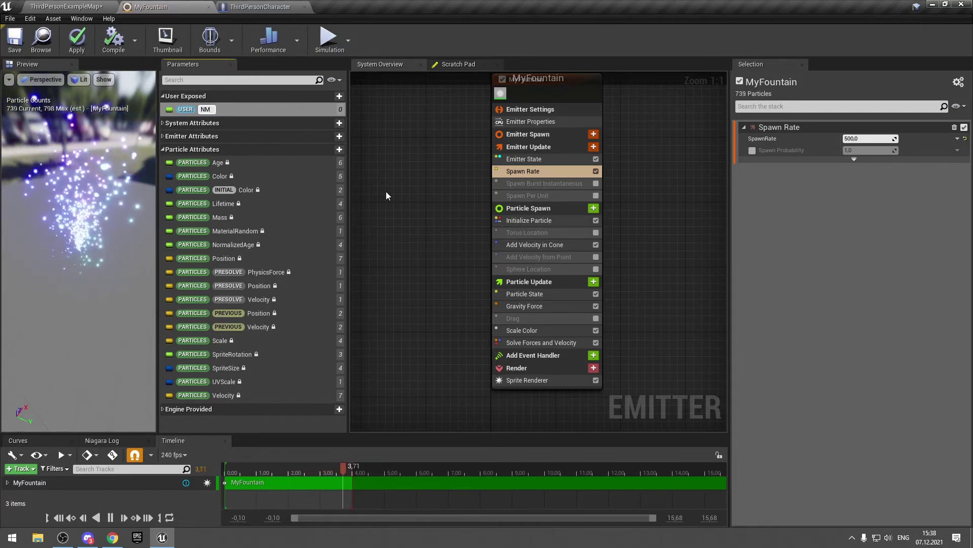
type("N")
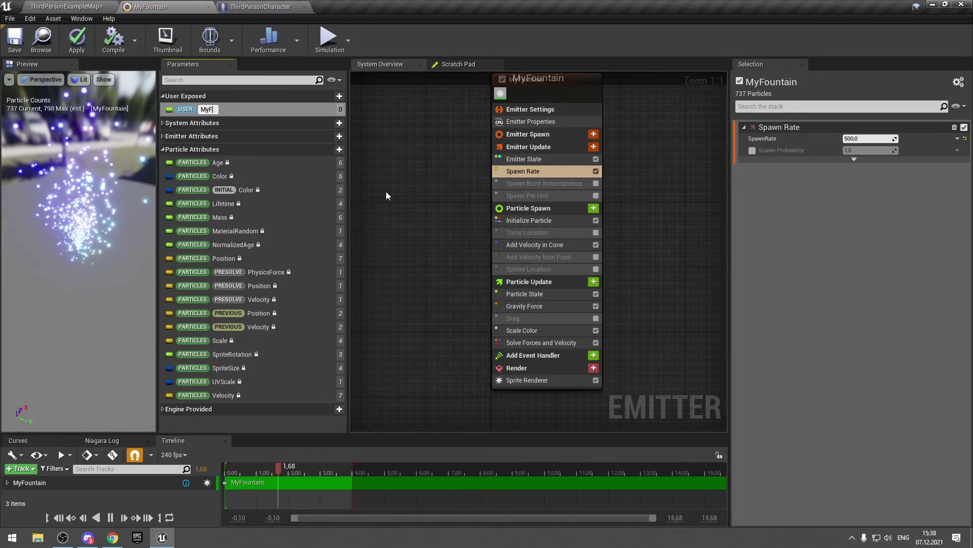
type("MyFloat")
key("Return")
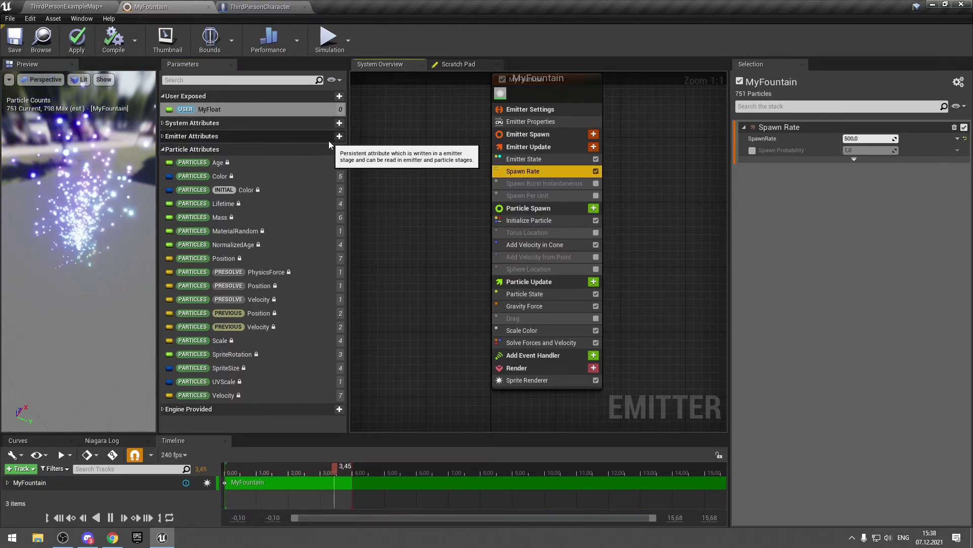
left_click(85, 47)
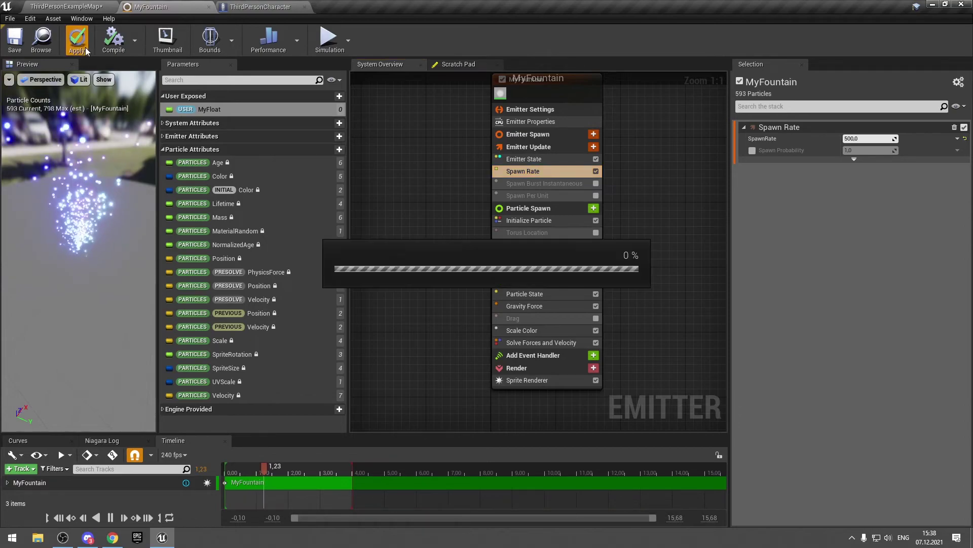
left_click(232, 108)
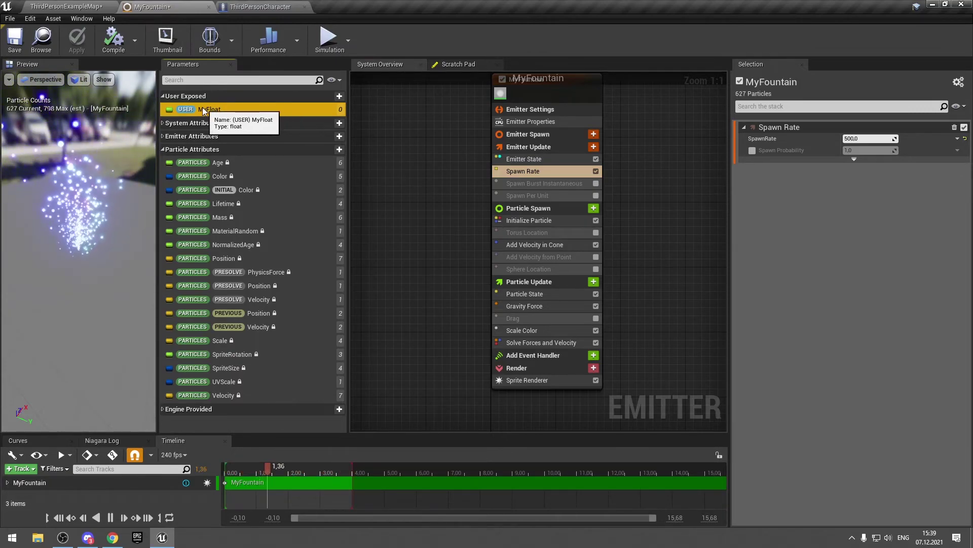
Link the SpawnRate value to the USER MyFloat parameter by searching 'myf'.
left_click_drag(205, 111, 905, 137)
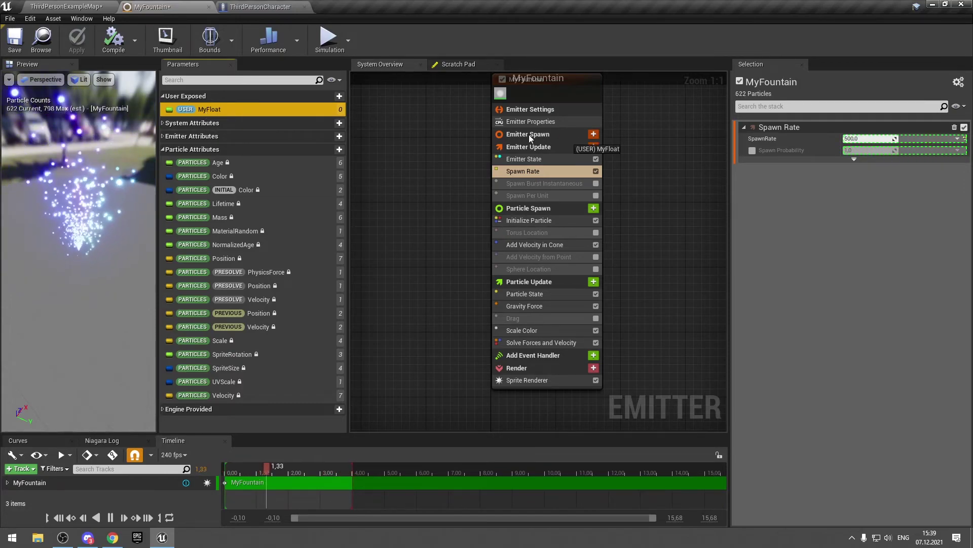
left_click_drag(275, 109, 957, 141)
left_click(958, 140)
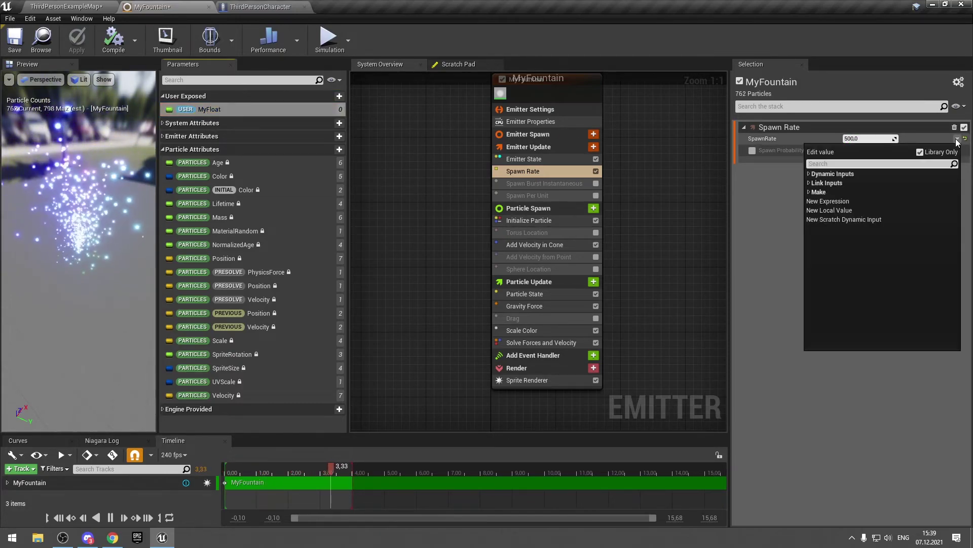
type("myf")
key("Return")
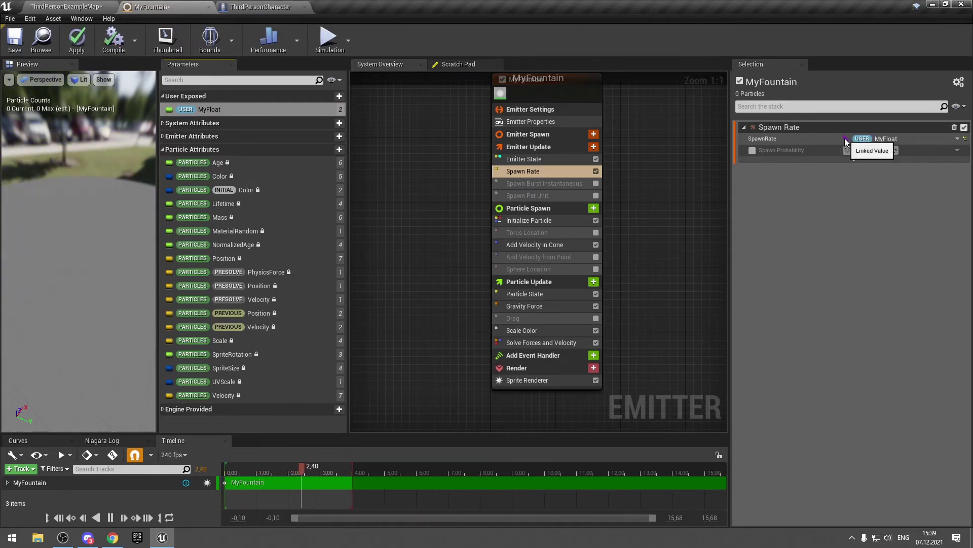
left_click(829, 137)
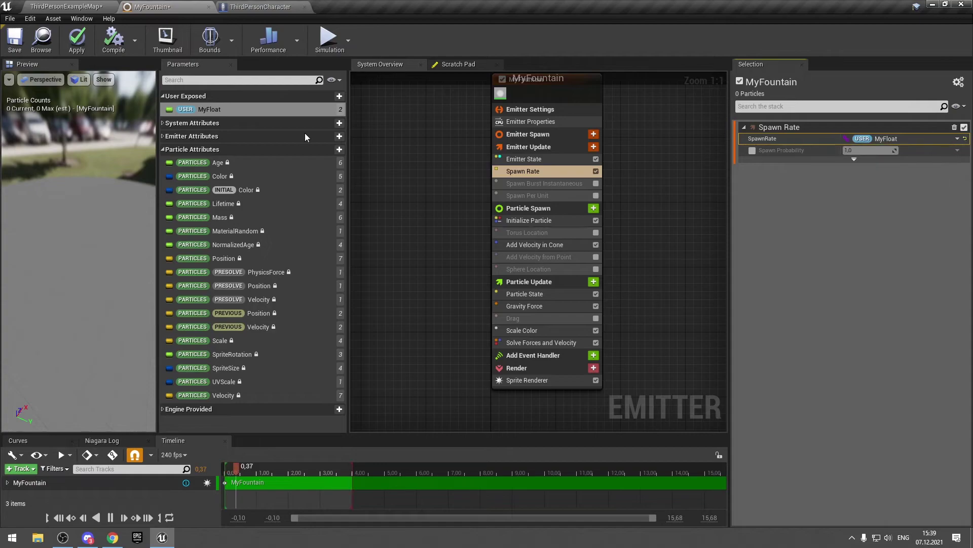
Select MyFloat, look over its options, and check it in the Scratch Pad view.
left_click(227, 114)
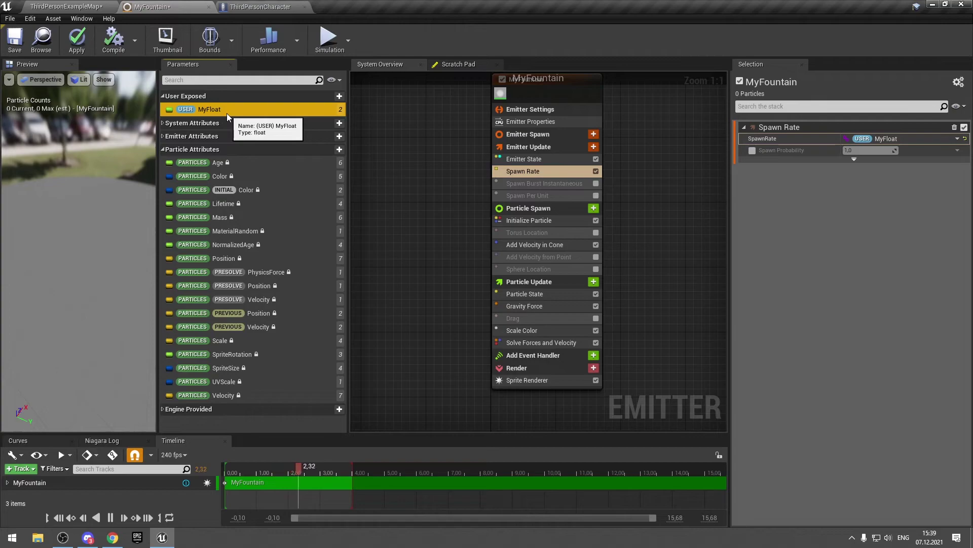
right_click(226, 114)
mouse_move(300, 178)
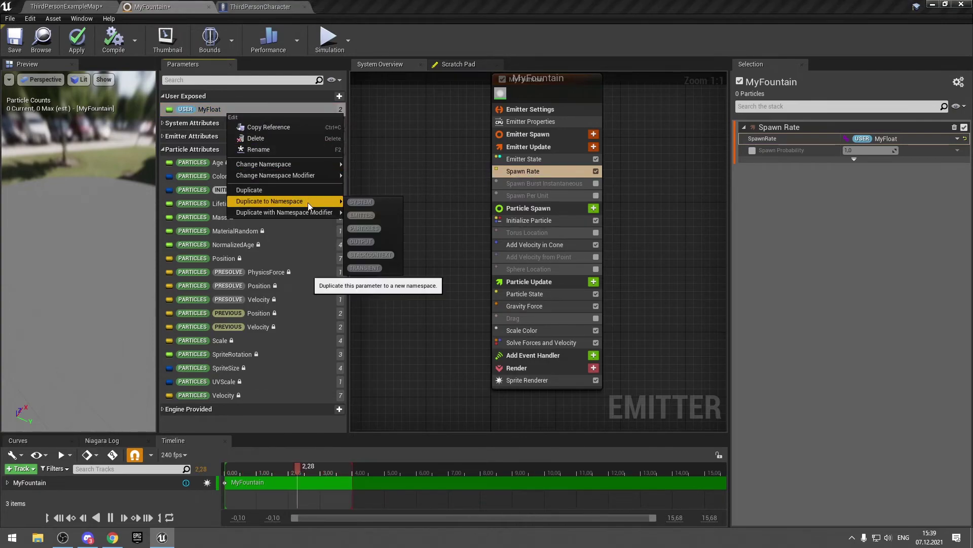
mouse_move(308, 208)
left_click(420, 163)
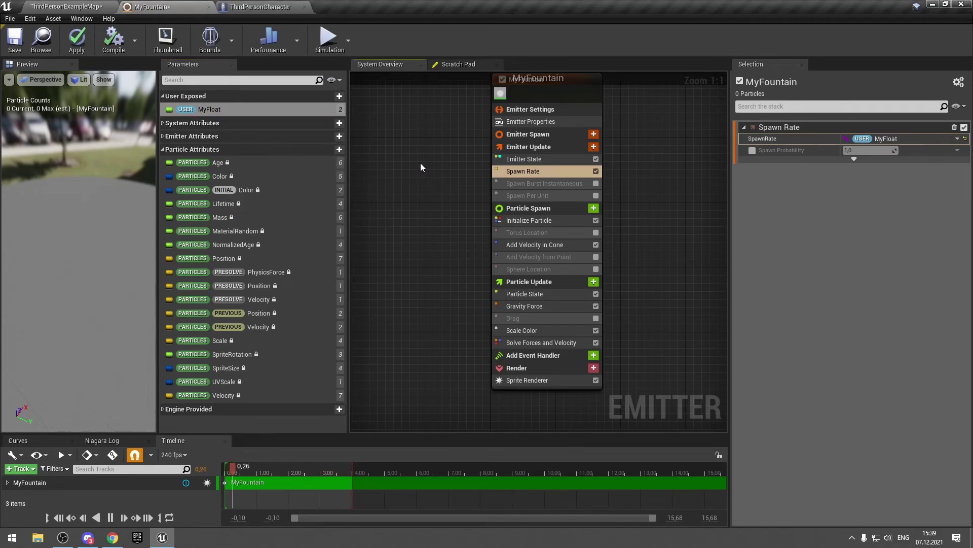
left_click(322, 111)
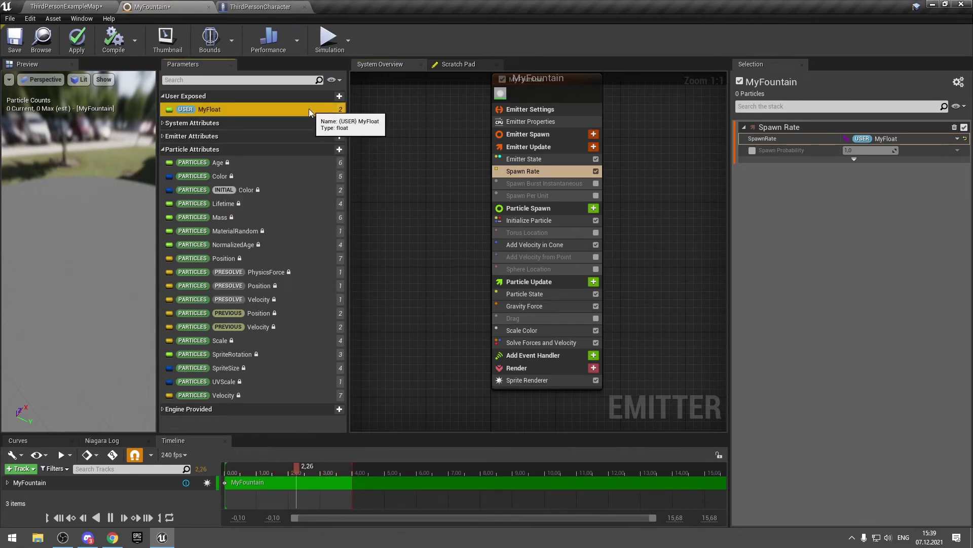
left_click(176, 48)
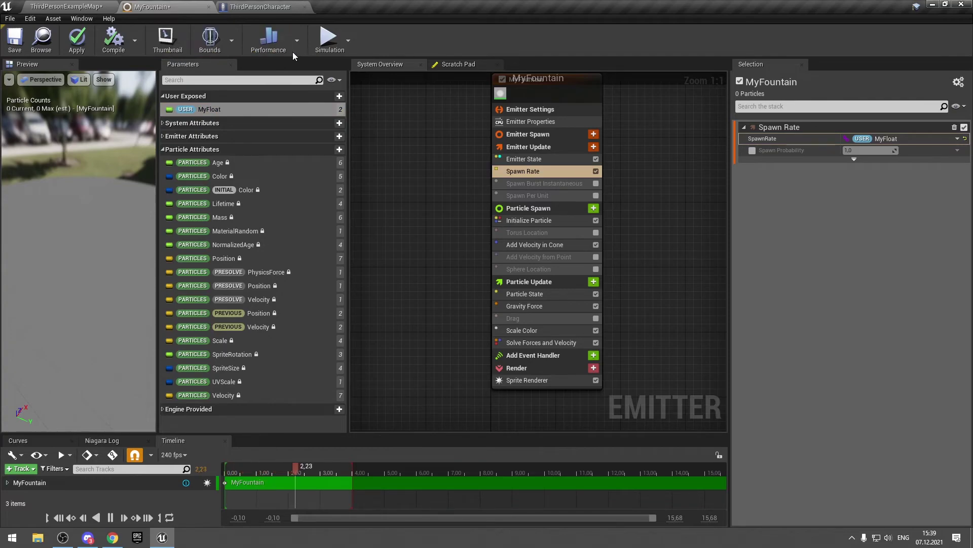
left_click(456, 64)
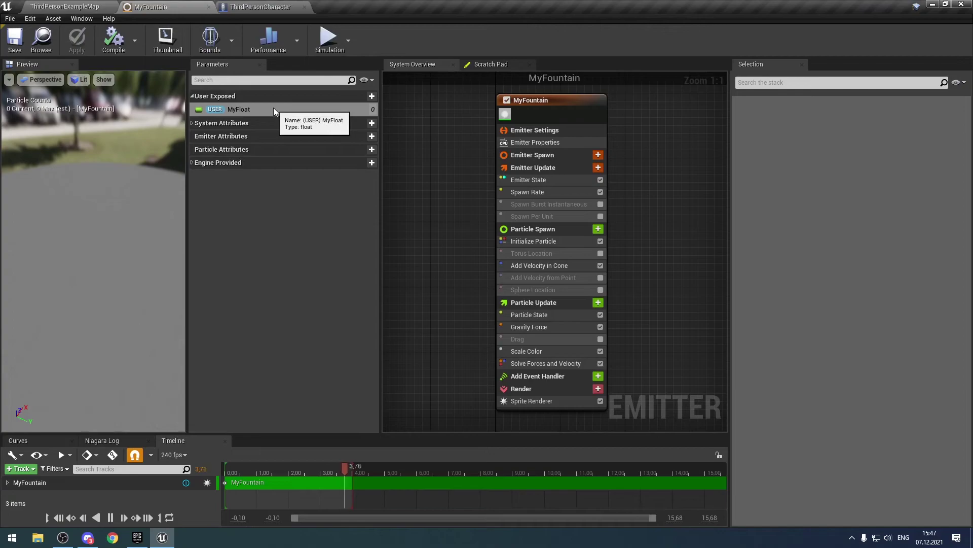
left_click(273, 108)
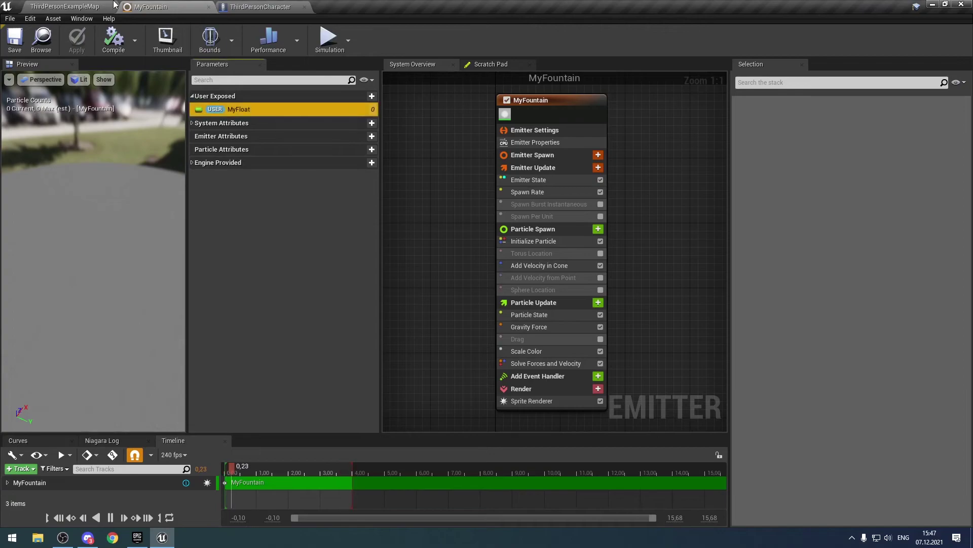
Open MyFountain_System from the level editor and inspect MyFloat's default in User Parameters.
left_click(61, 6)
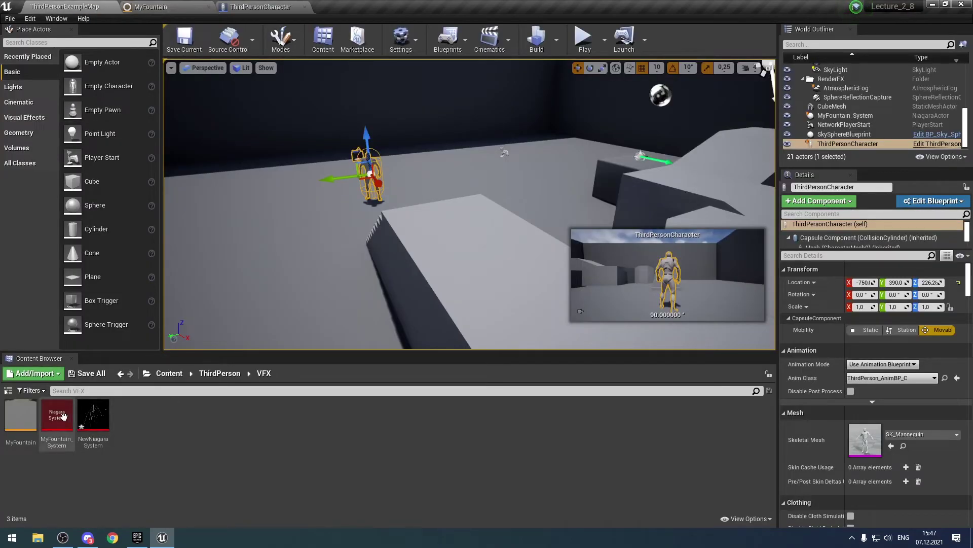
double_click(58, 420)
left_click(491, 165)
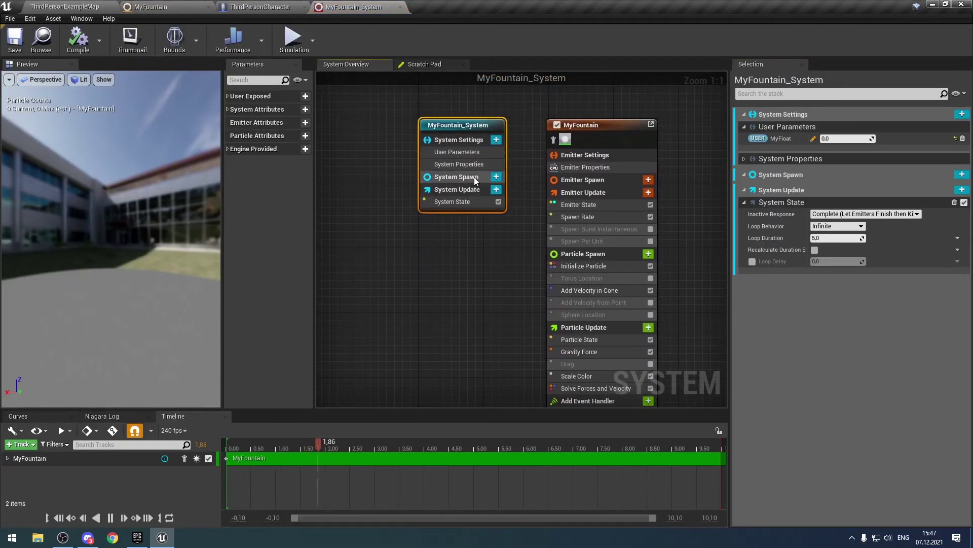
left_click(476, 152)
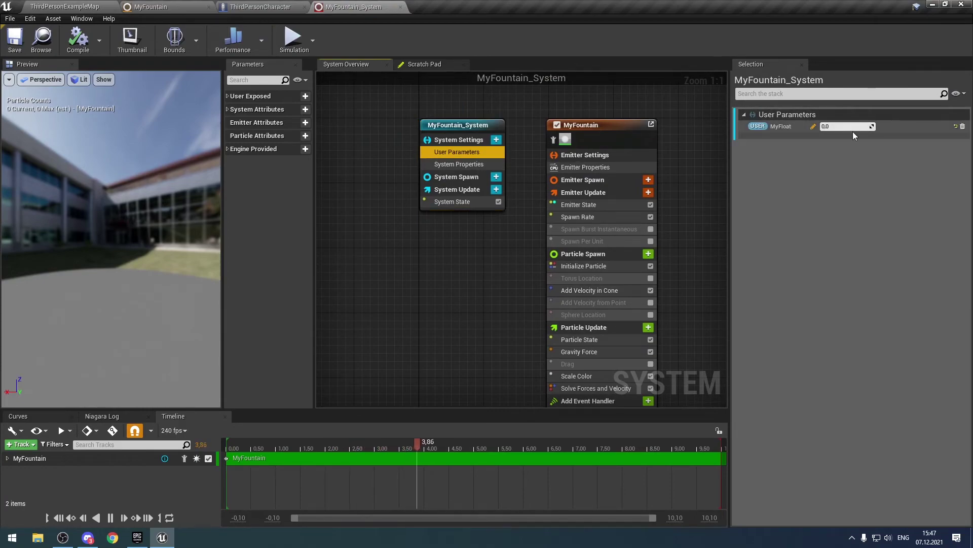
left_click(887, 155)
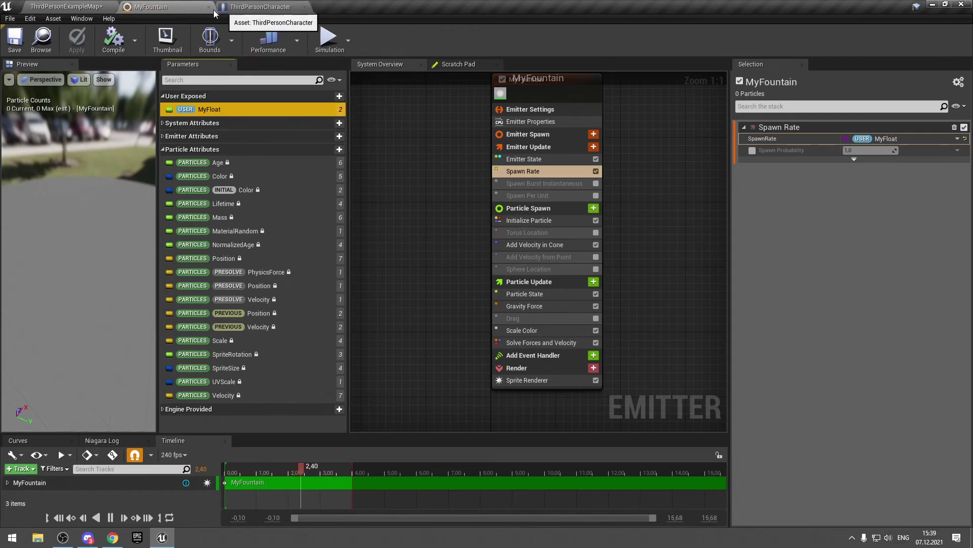
In the ThirdPersonCharacter Blueprint, select the MyFountain_System component and return to the Event Graph.
left_click(259, 6)
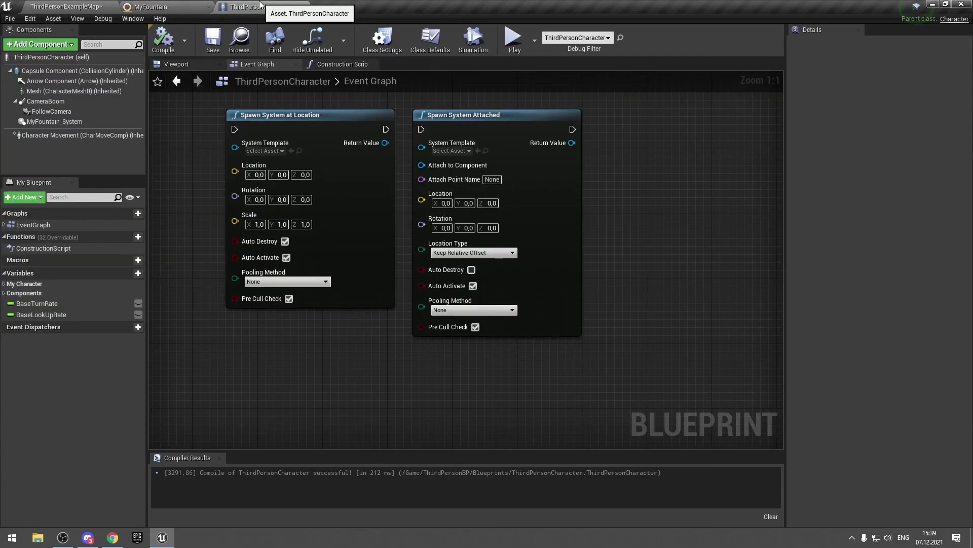
left_click(94, 10)
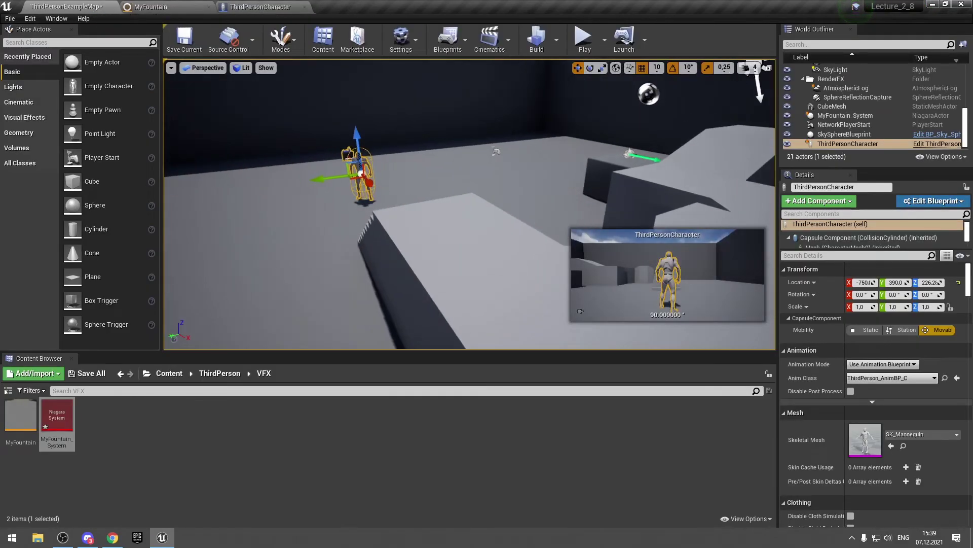
left_click(260, 6)
left_click(161, 65)
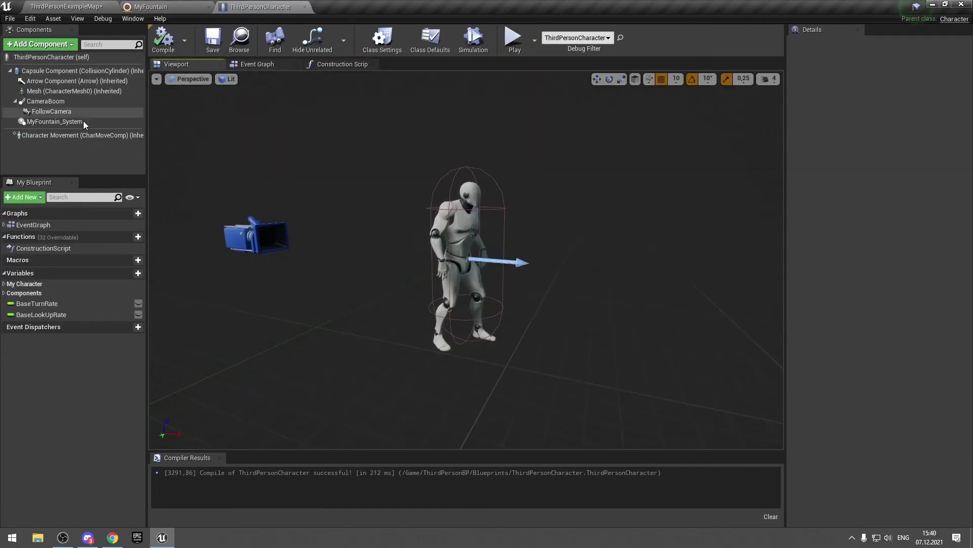
left_click(81, 122)
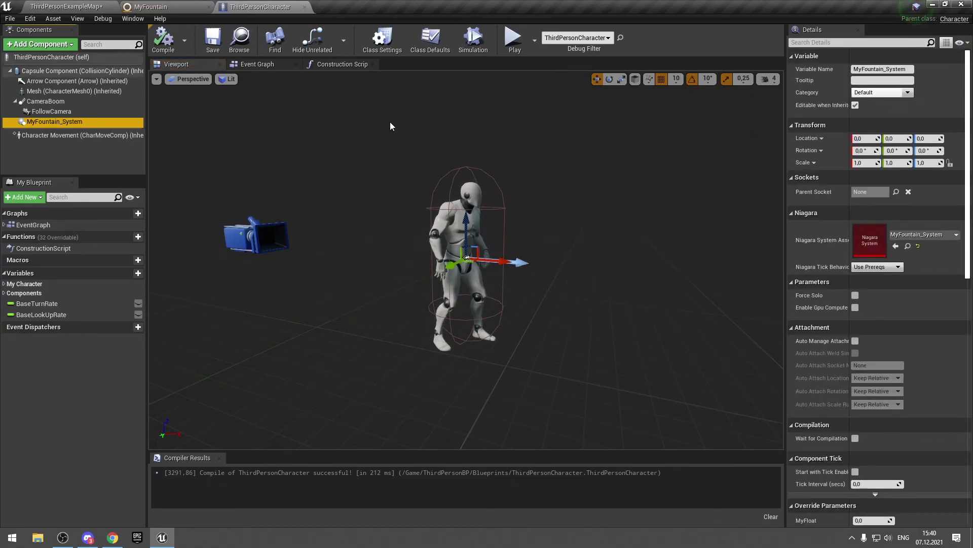
left_click(277, 65)
Drop a MyFountain_System reference into the graph and search 'set parameter' from its pin.
scroll(391, 278, "up", 2)
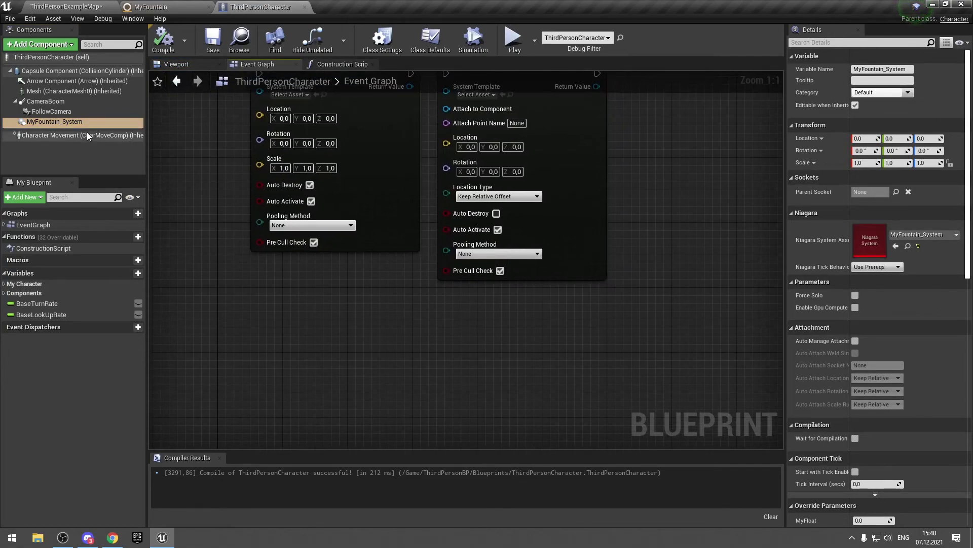
mouse_move(54, 122)
left_mouse_down()
mouse_move(304, 344)
mouse_move(385, 331)
left_mouse_up()
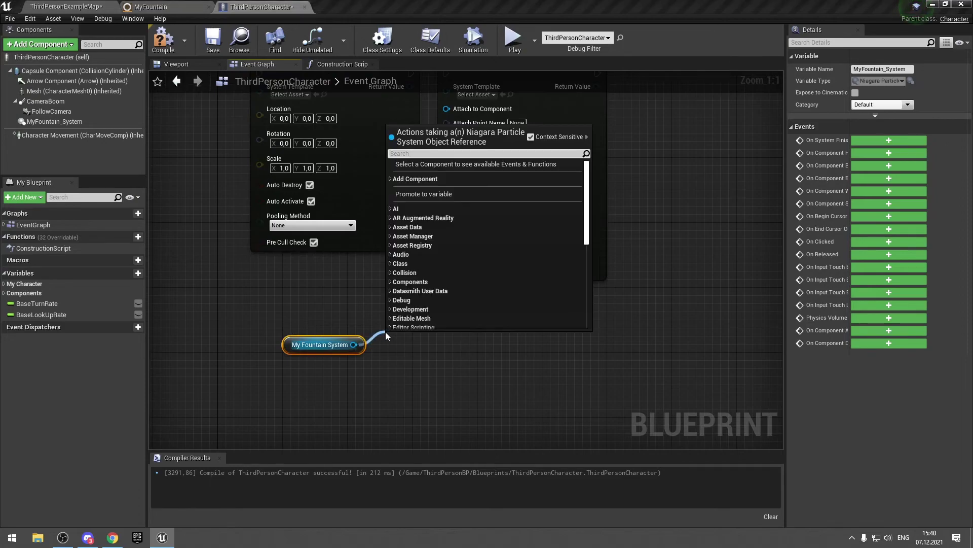
type("set parameter")
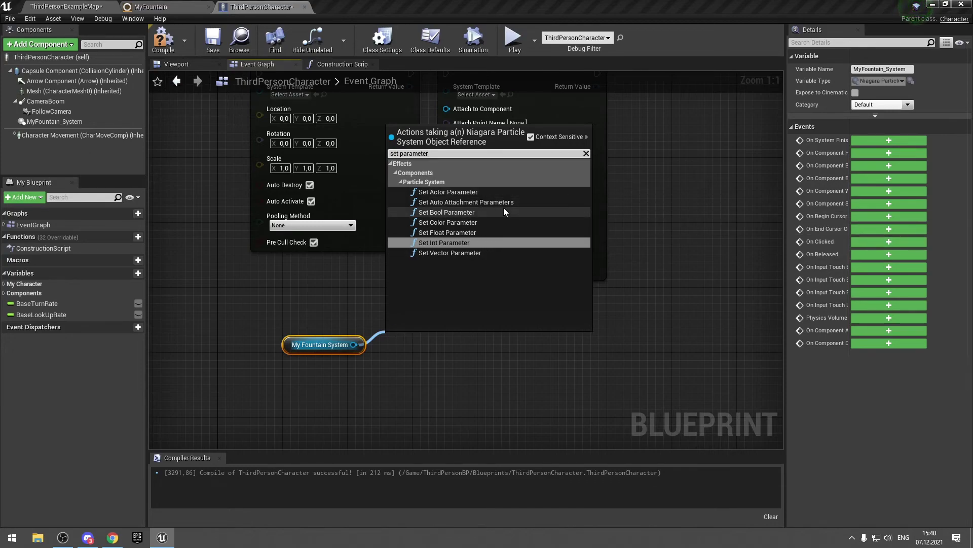
Add the Set Float Parameter node and move it with the fountain reference node.
left_click(489, 232)
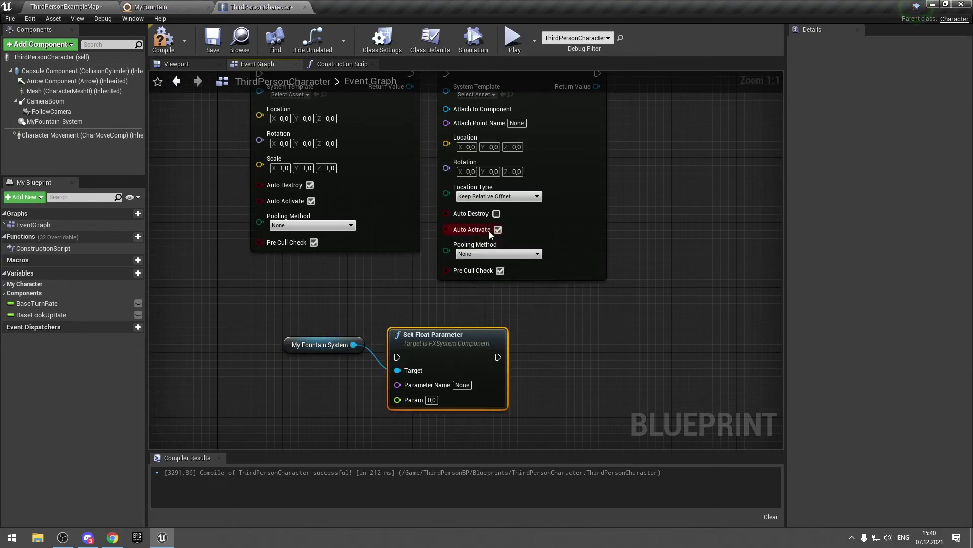
left_click(320, 344, "ctrl")
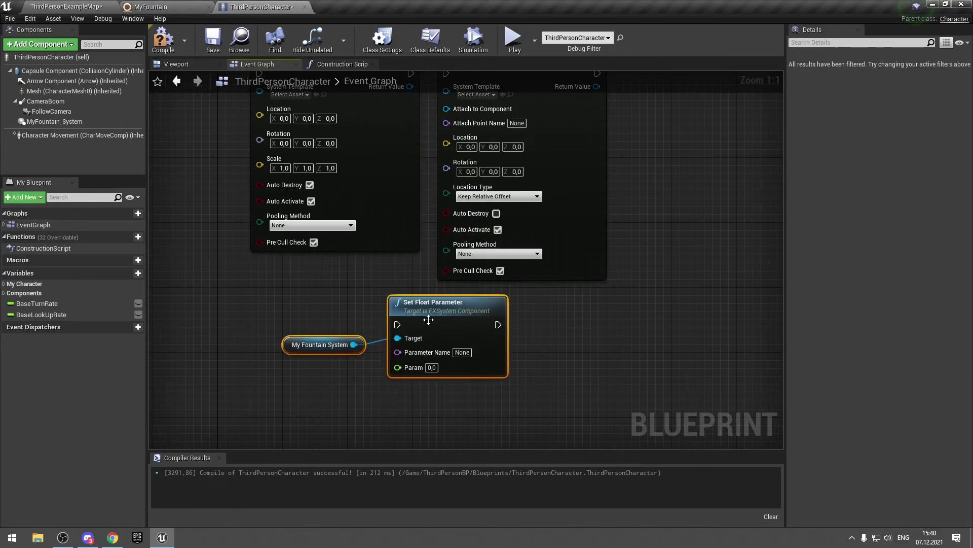
left_click_drag(442, 323, 458, 356)
left_click(143, 6)
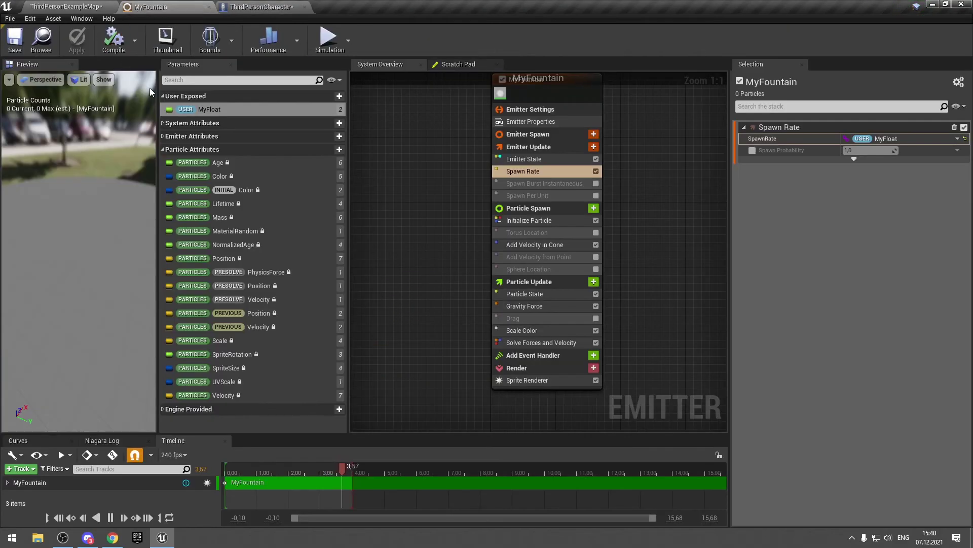
left_click(258, 7)
Set the node's Parameter Name to MyFloat and its Param value to 15.
left_click(482, 385)
type("MyFloat")
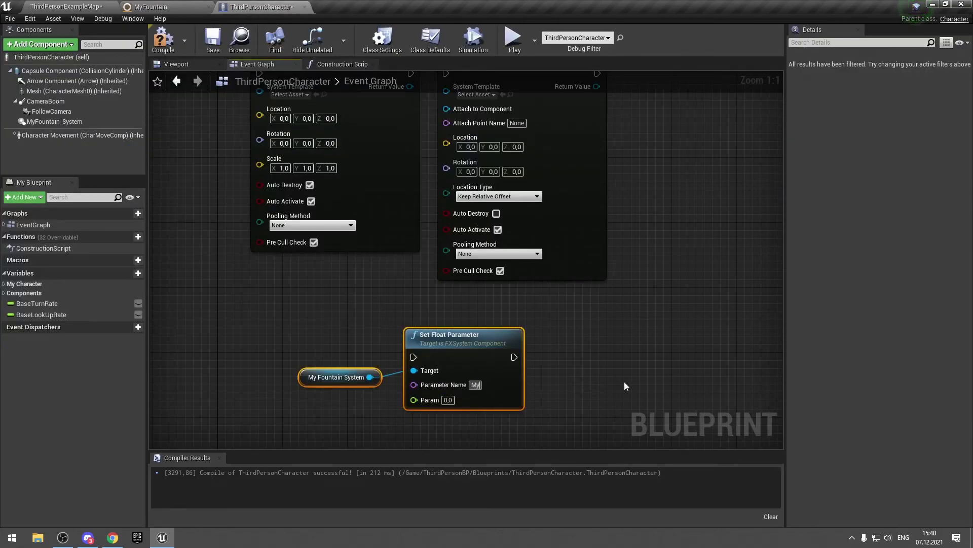
key("Return")
scroll(574, 362, "up", 6)
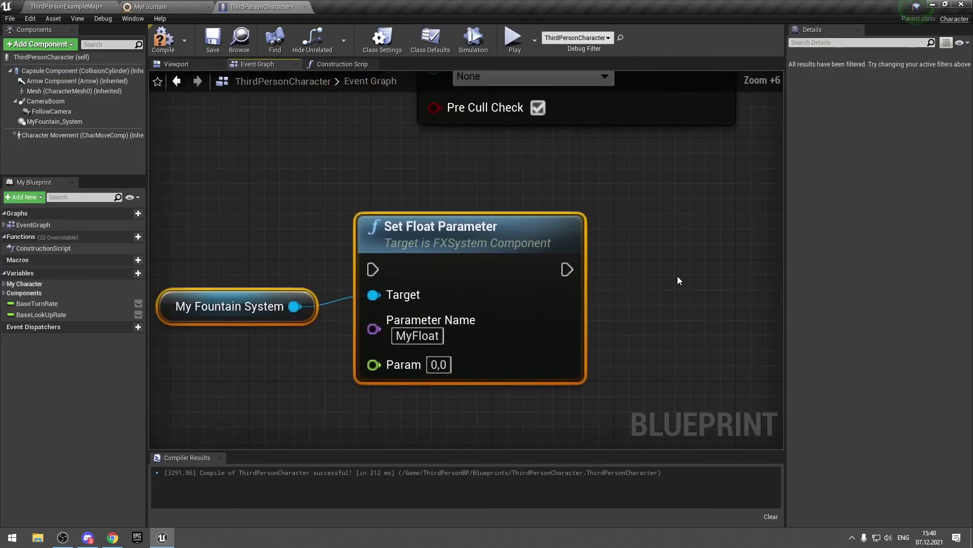
left_click(522, 333)
type("15")
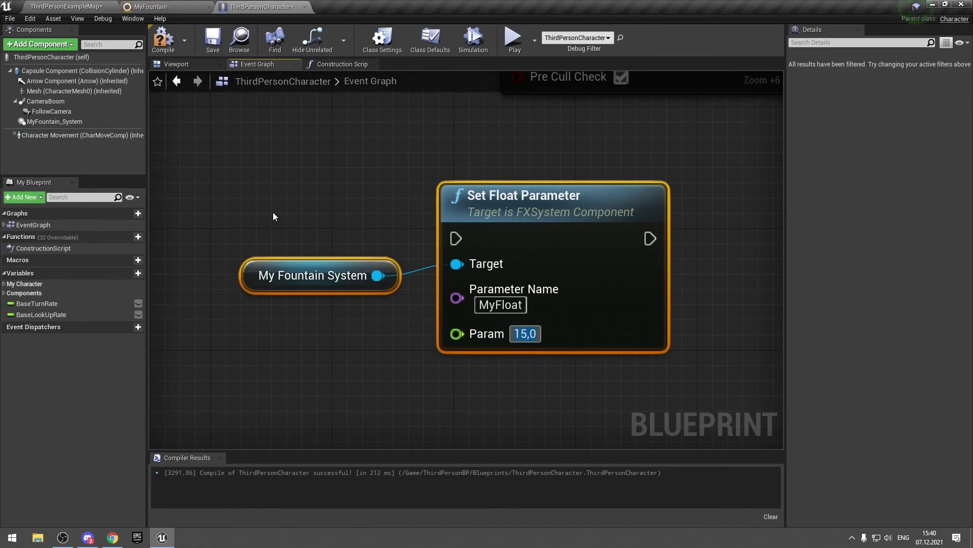
Add Event BeginPlay, wire it and My Fountain System into the node, then compile and save.
right_click(273, 212)
type("begin")
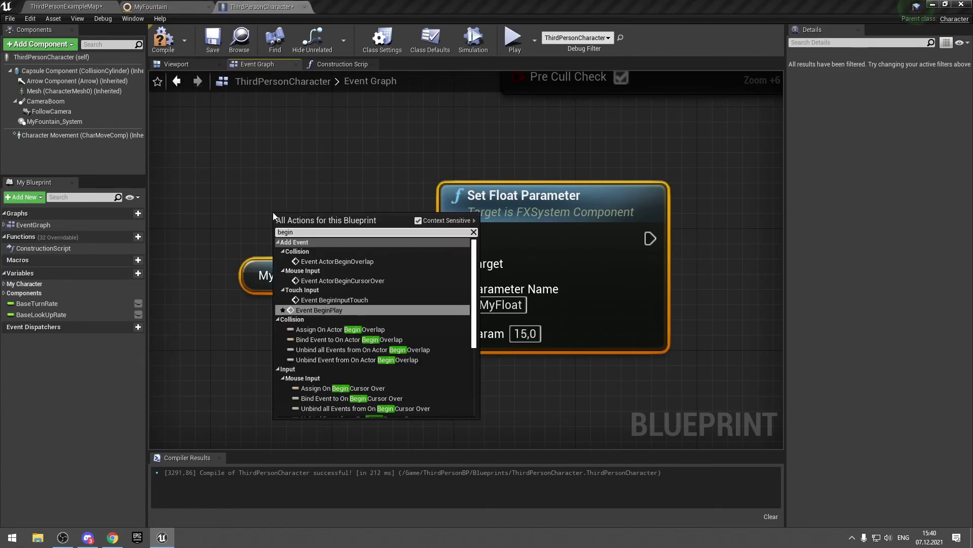
key("Return")
left_click_drag(378, 222, 461, 237)
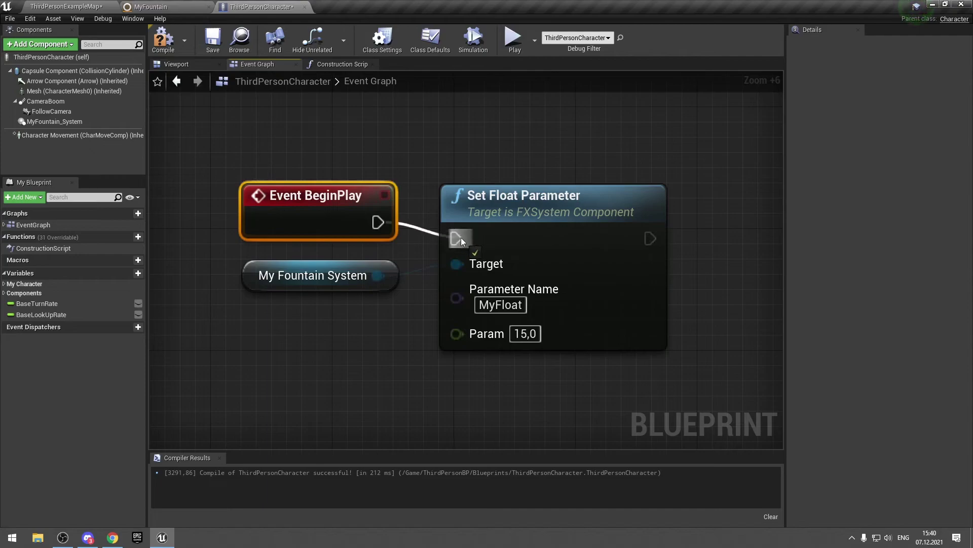
left_click_drag(344, 220, 344, 235)
left_click_drag(378, 276, 457, 264)
left_click_drag(314, 275, 315, 290)
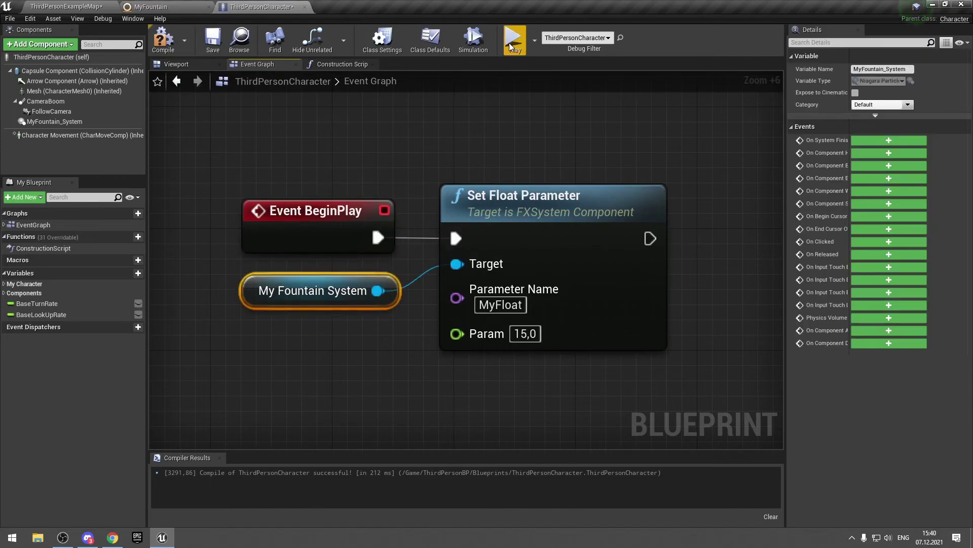
left_click(163, 40)
left_click(213, 39)
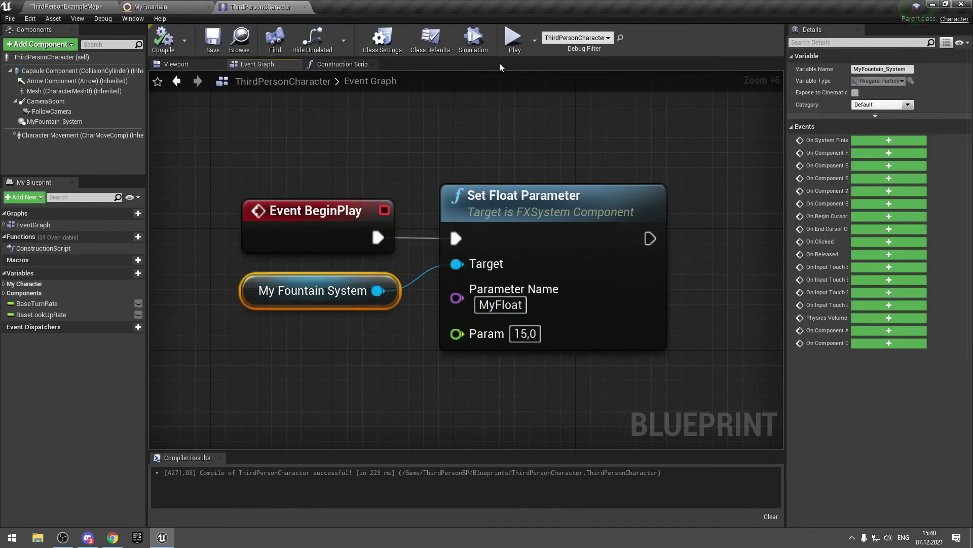
Test-play the fountain, then set Param to 5000 and play again.
left_click(513, 39)
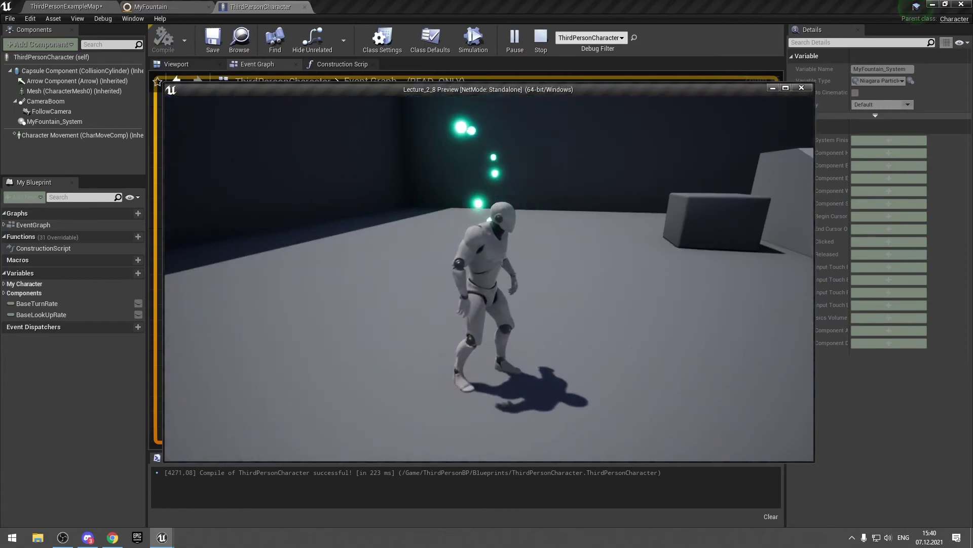
key("w")
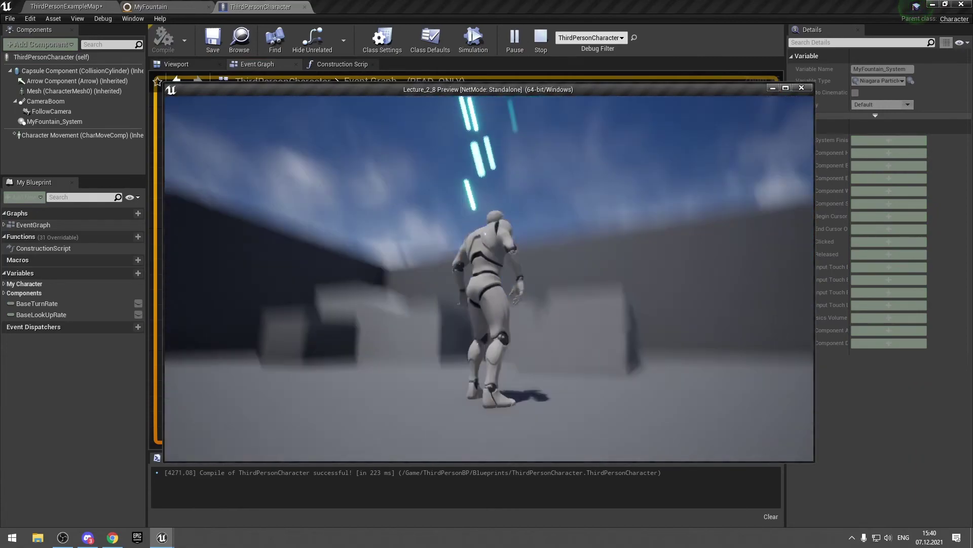
key("Escape")
double_click(537, 332)
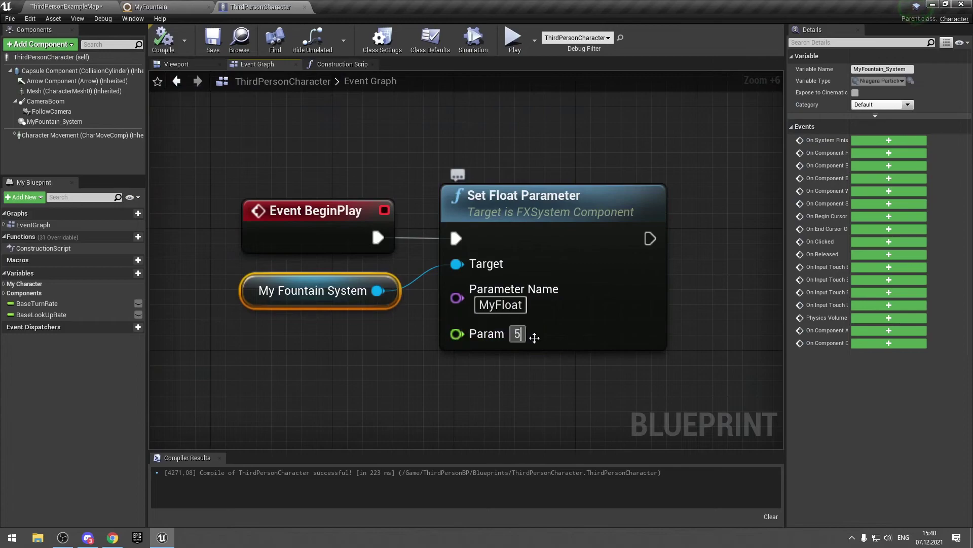
type("5000")
key("Return")
left_click(515, 41)
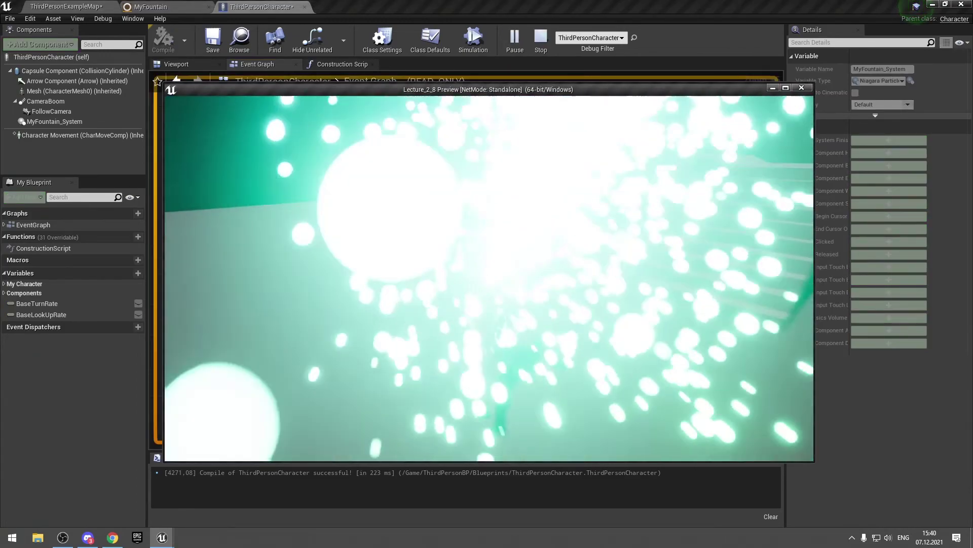
key("Escape")
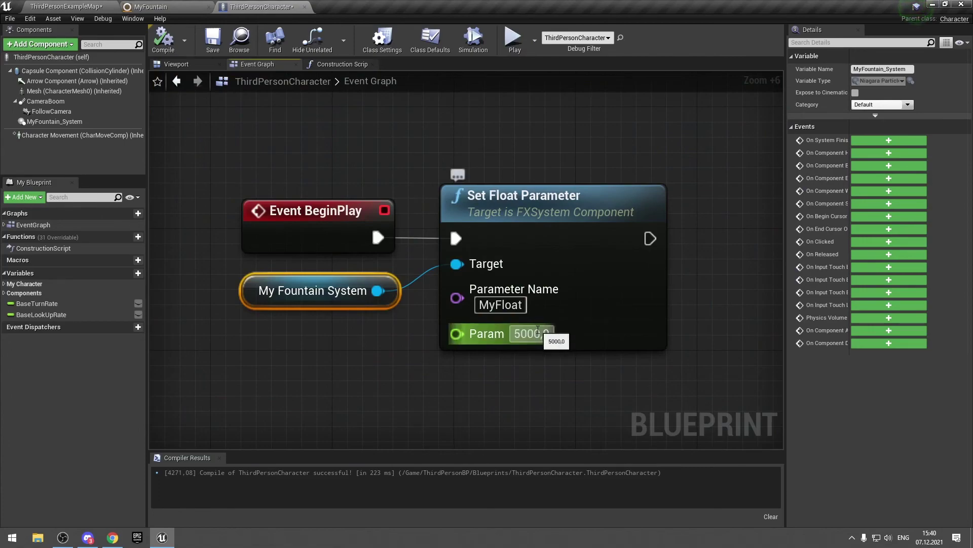
Change Param to 5, test-play it, and go back to the MyFountain Niagara system.
double_click(532, 333)
type("5")
key("Return")
left_click(505, 43)
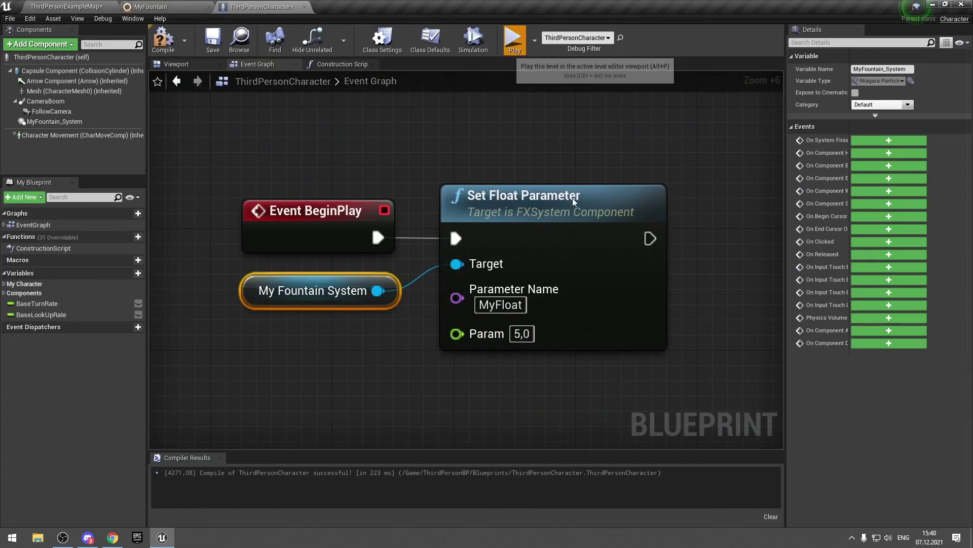
key("w")
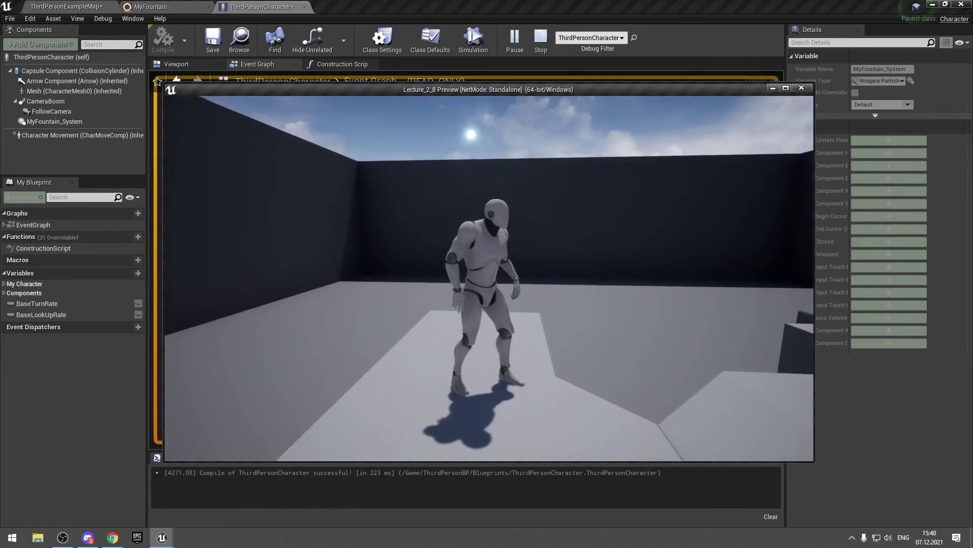
key("Escape")
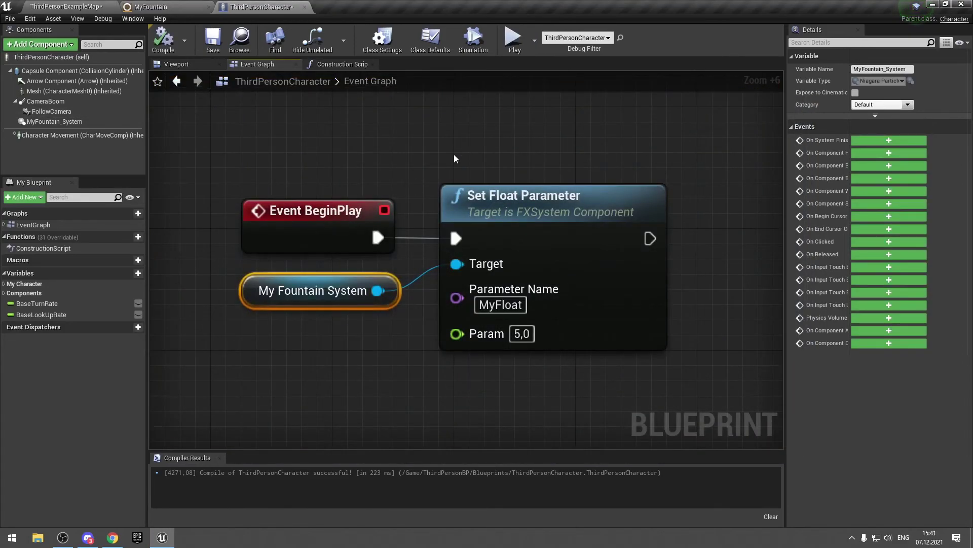
left_click(151, 7)
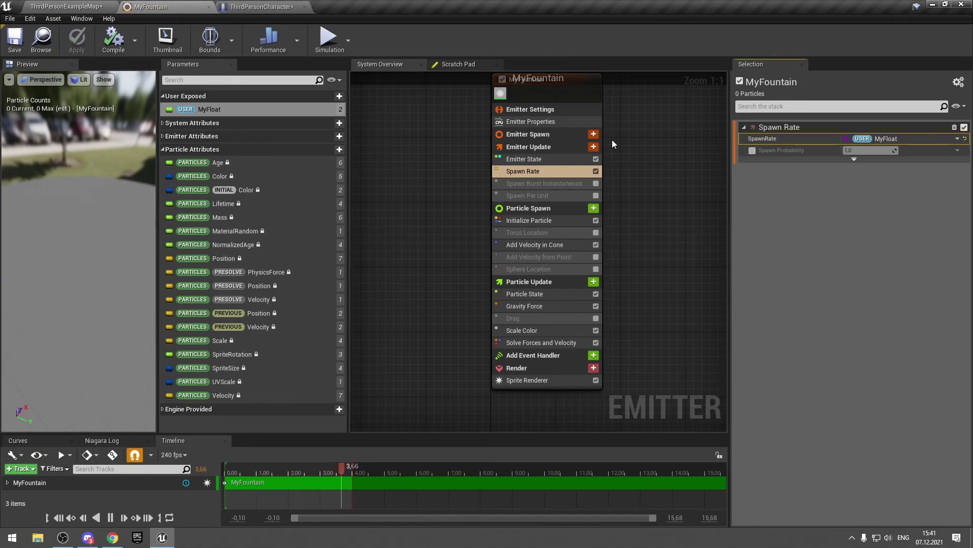
left_click(594, 147)
type("set")
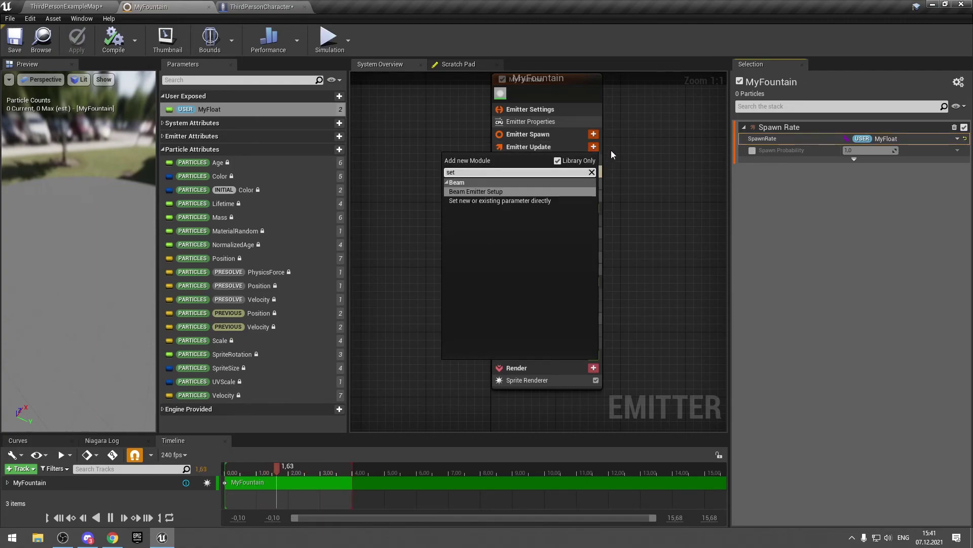
key("Down")
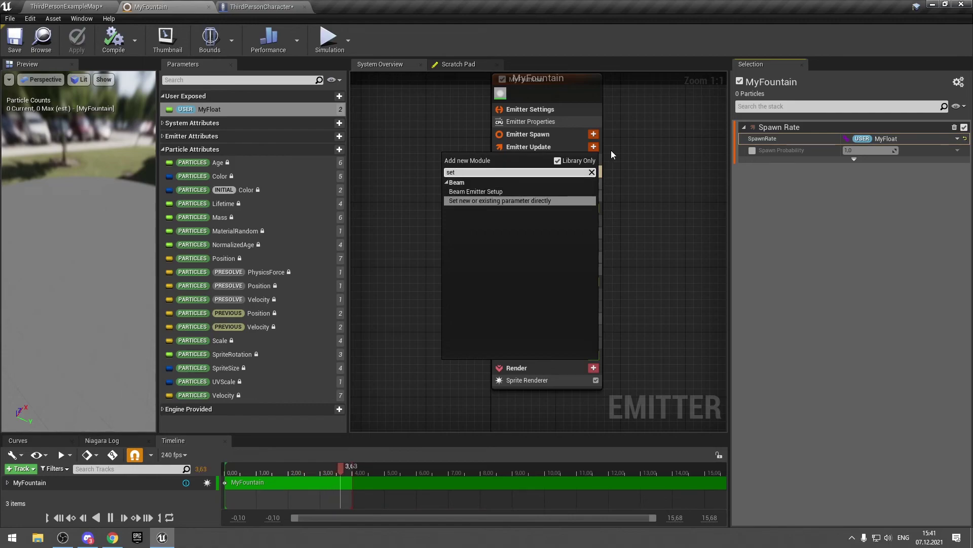
left_click(541, 202)
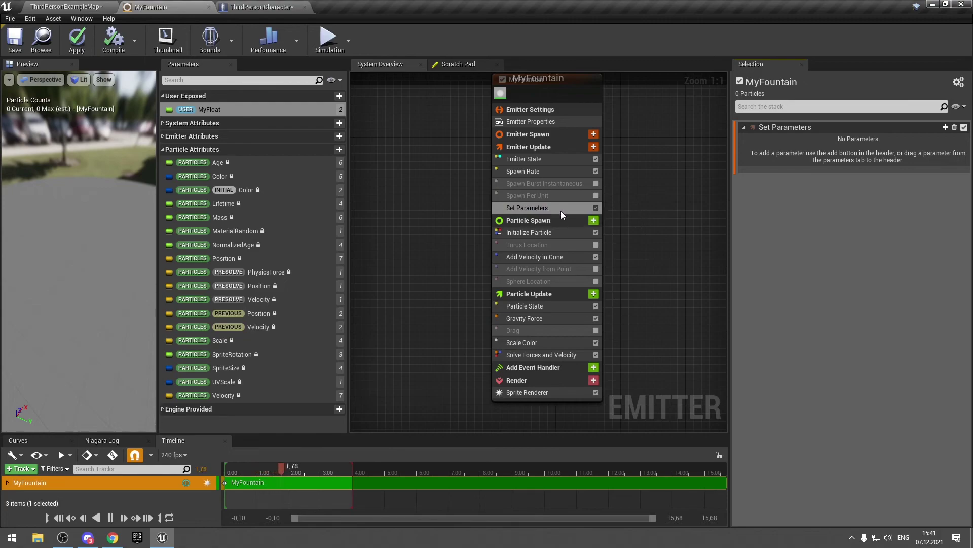
left_click(547, 207)
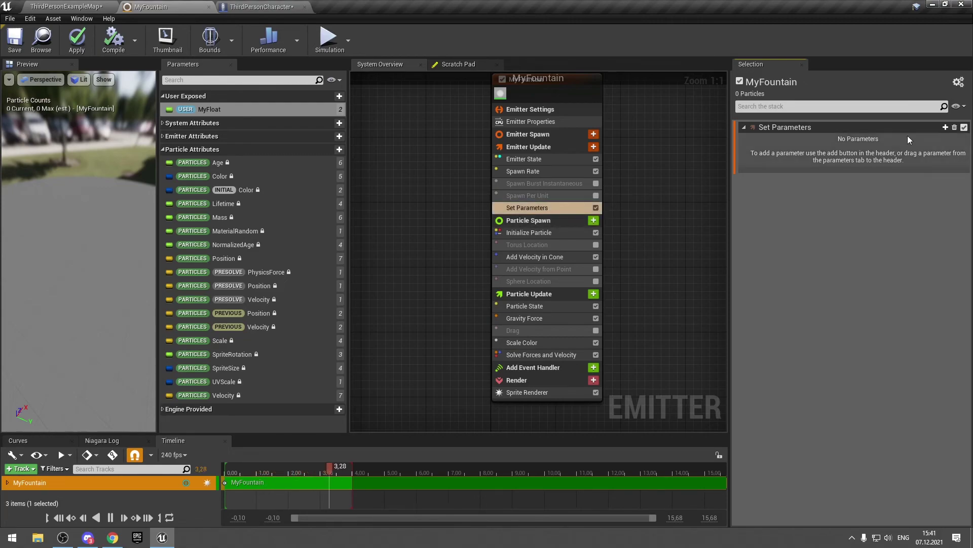
left_click(945, 128)
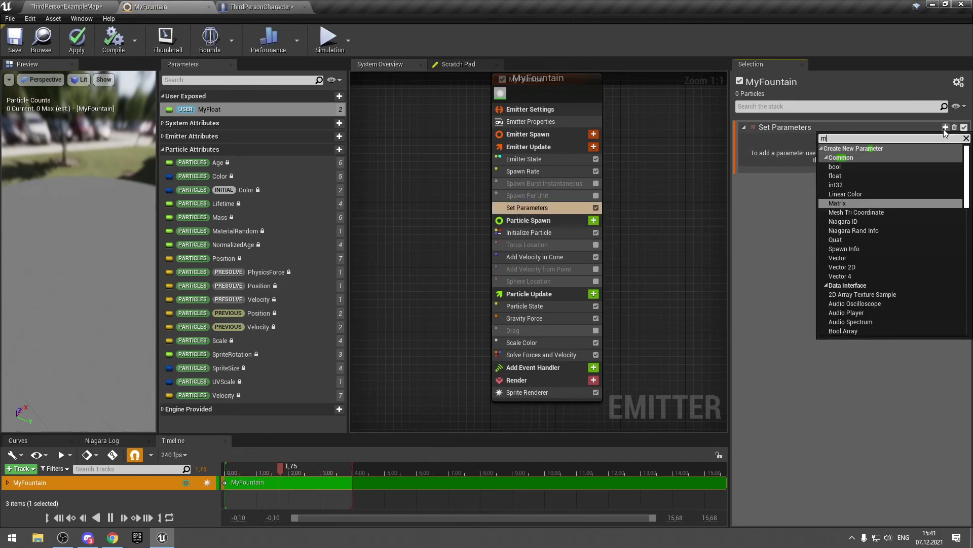
left_click(821, 158)
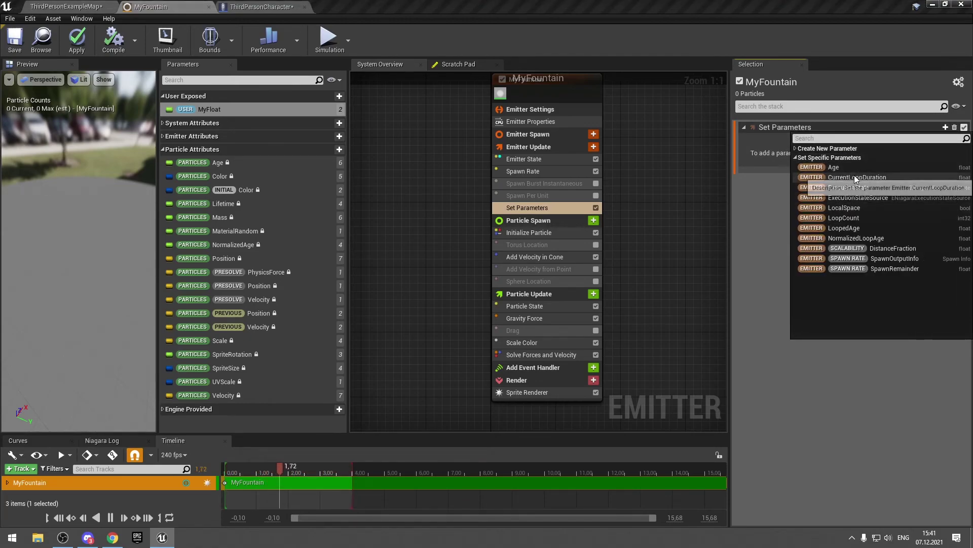
left_click(555, 209)
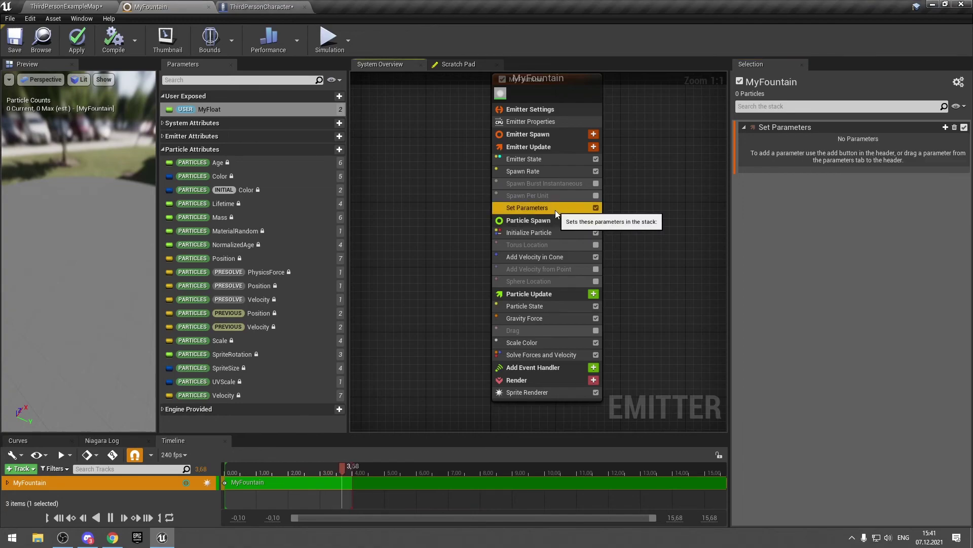
key("Delete")
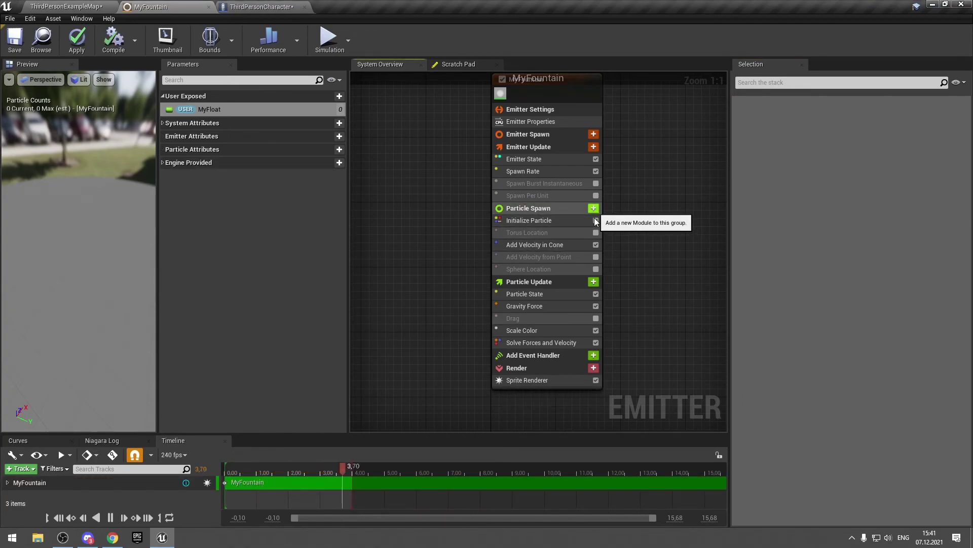
left_click(593, 281)
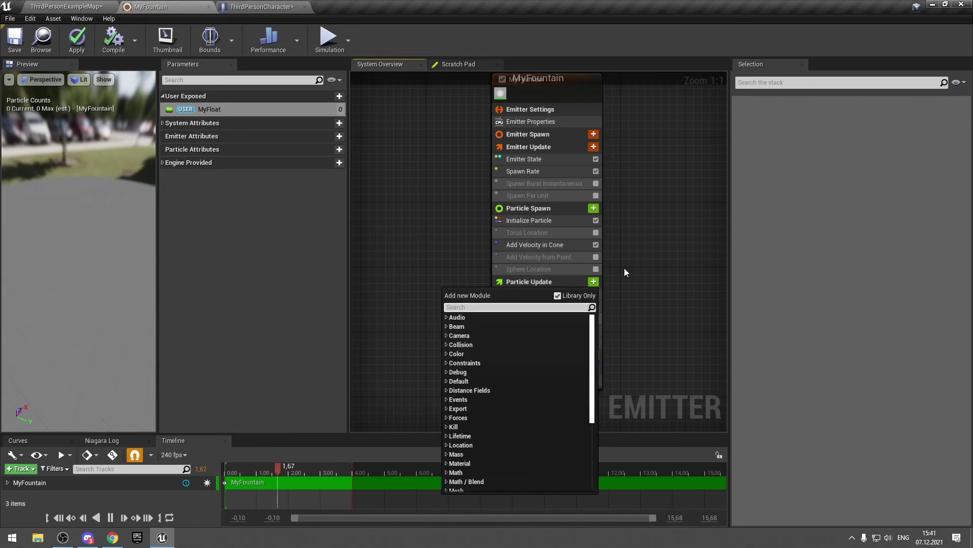
type("set par")
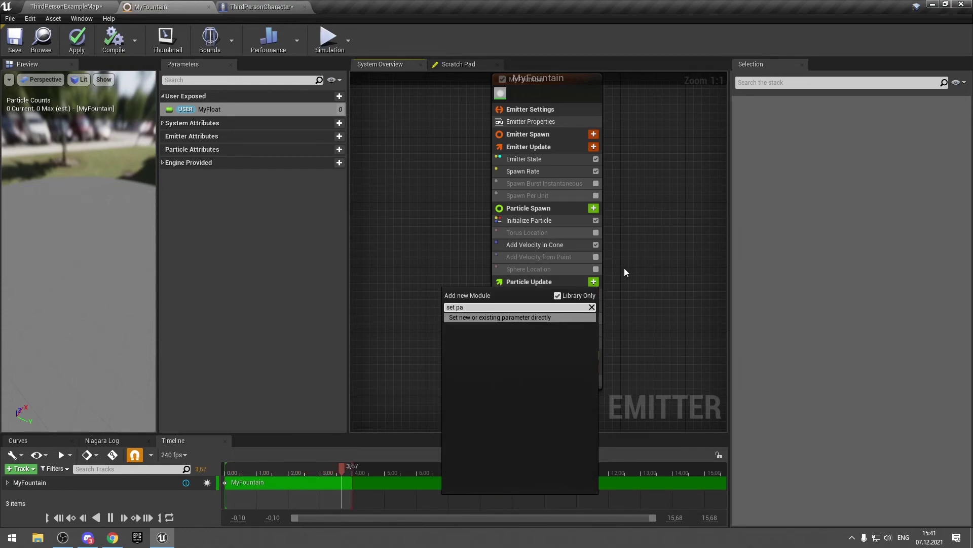
key("Return")
left_click(946, 128)
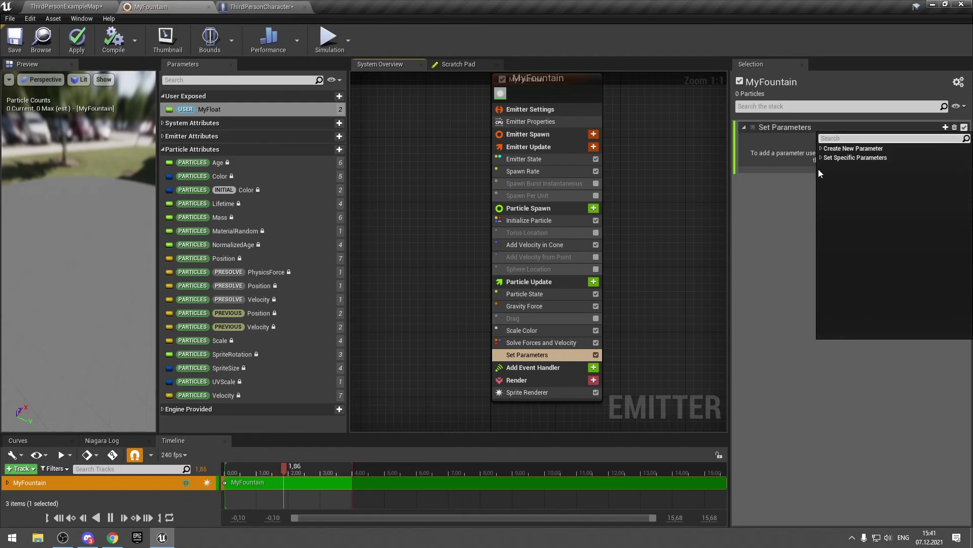
left_click(821, 161)
scroll(887, 238, "down", 10)
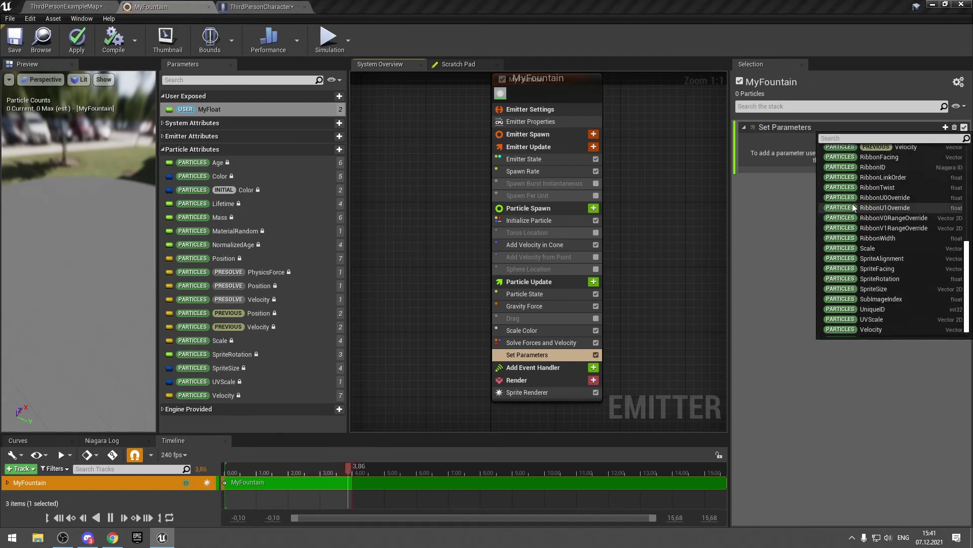
scroll(887, 228, "up", 10)
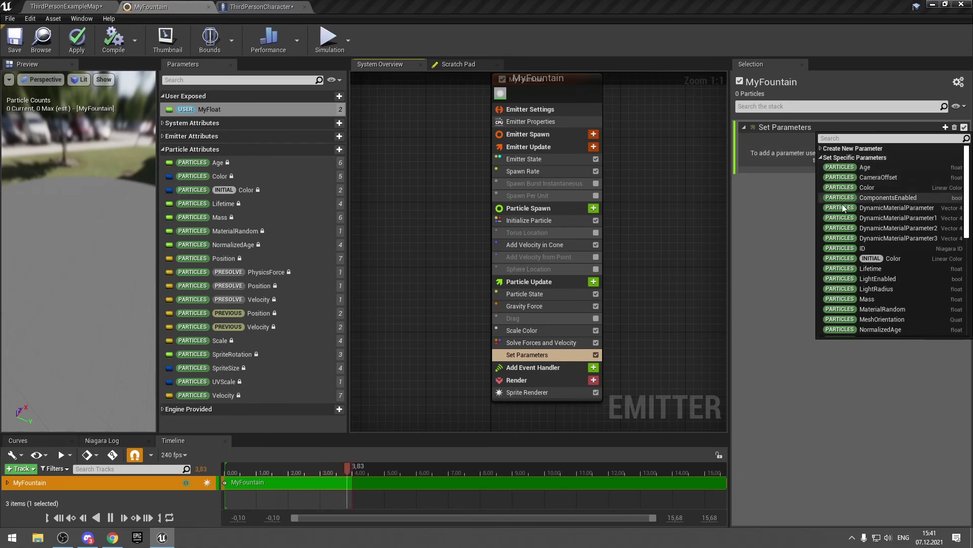
left_click(276, 110)
right_click(276, 111)
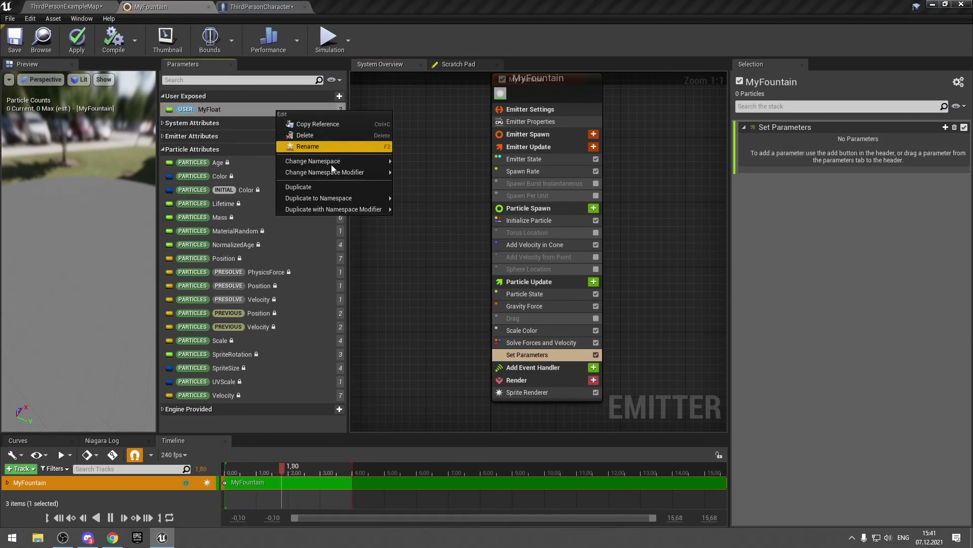
mouse_move(334, 171)
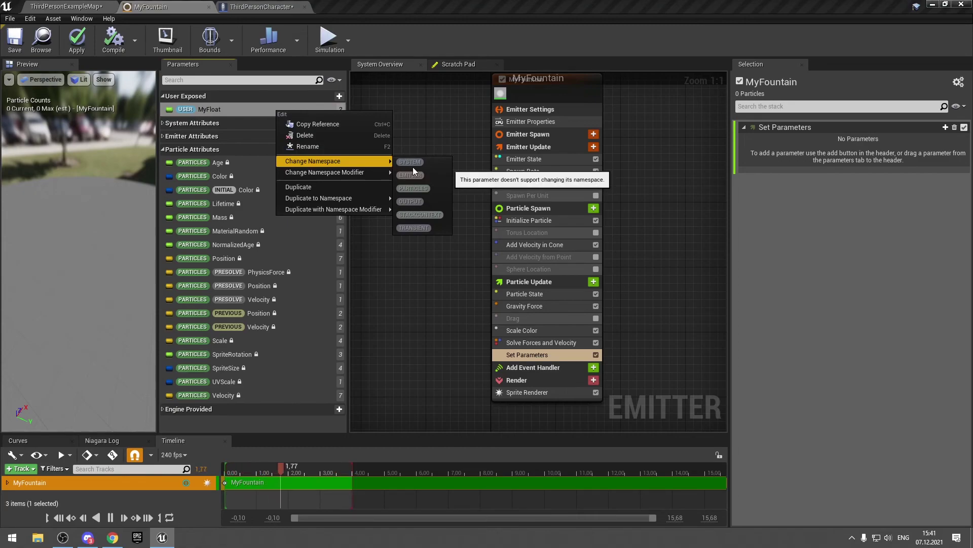
left_click(645, 308)
left_click(568, 354)
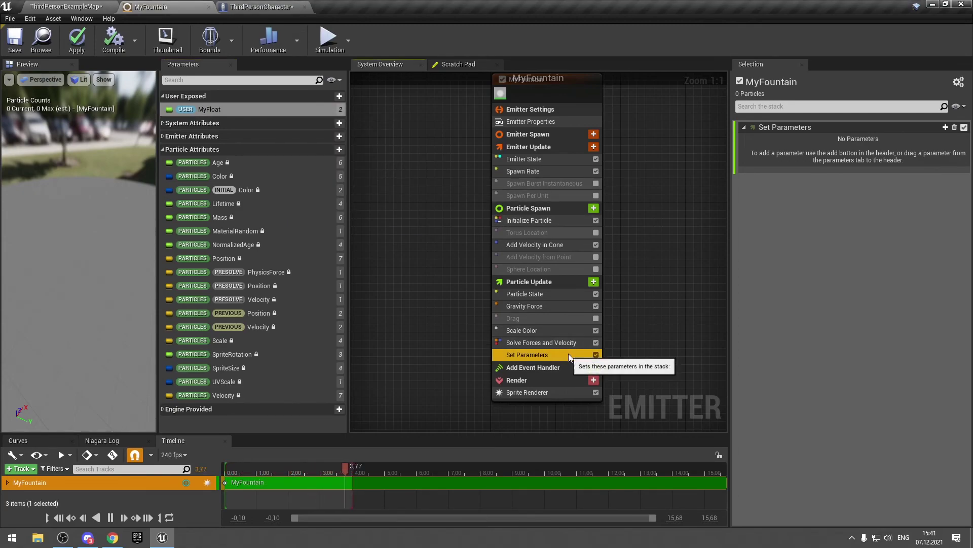
left_click(952, 130)
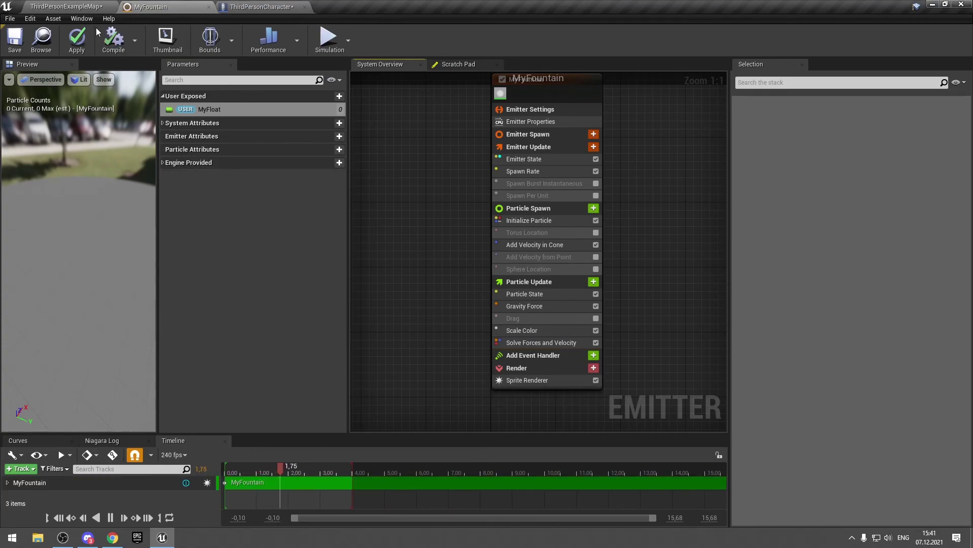
Apply and save MyFountain, widen the preview and parameters panels, then deselect the emitter and compile.
left_click(76, 39)
left_click(26, 37)
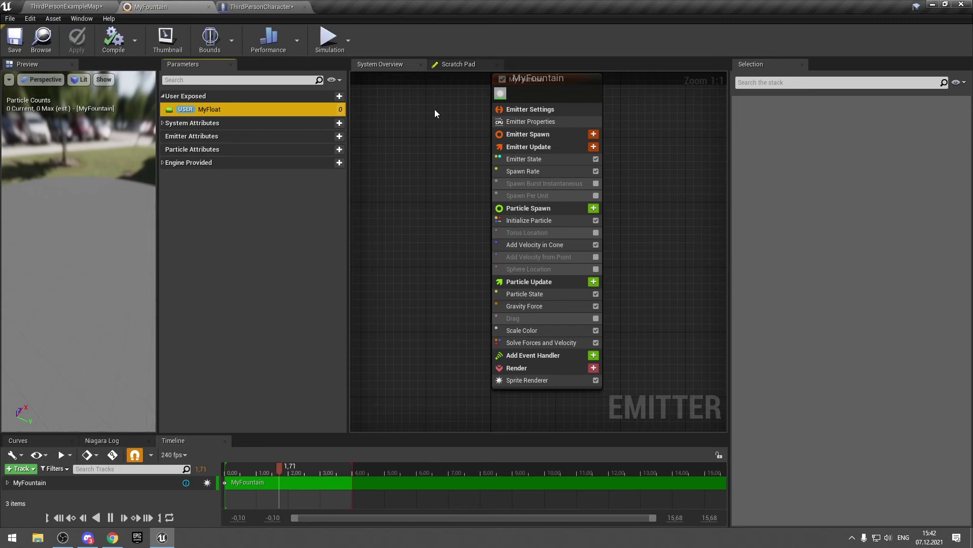
left_click(548, 85)
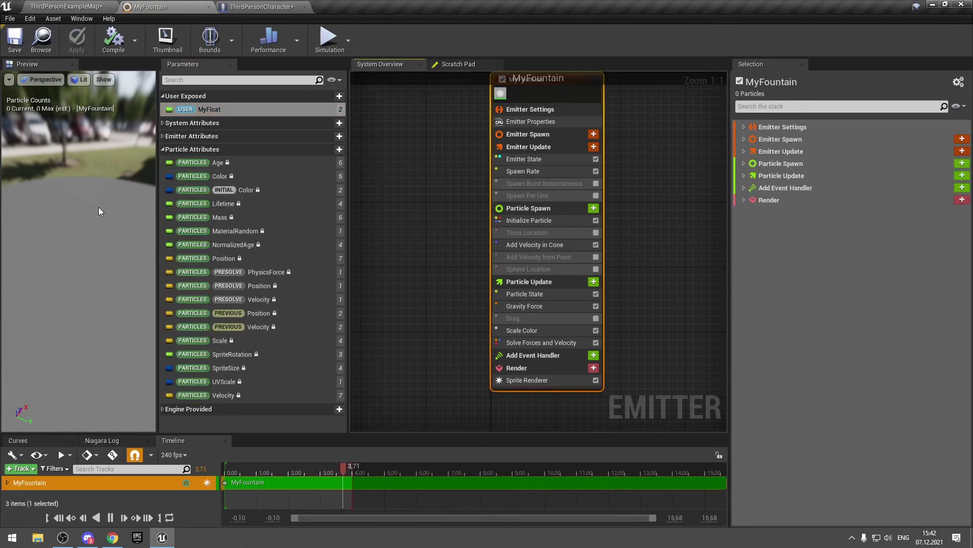
left_click_drag(157, 218, 188, 223)
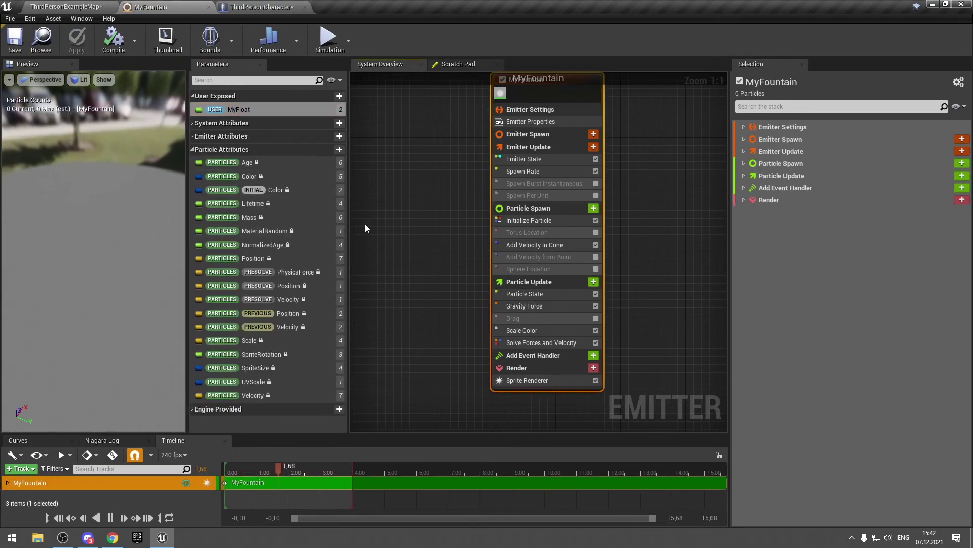
left_click_drag(348, 223, 381, 223)
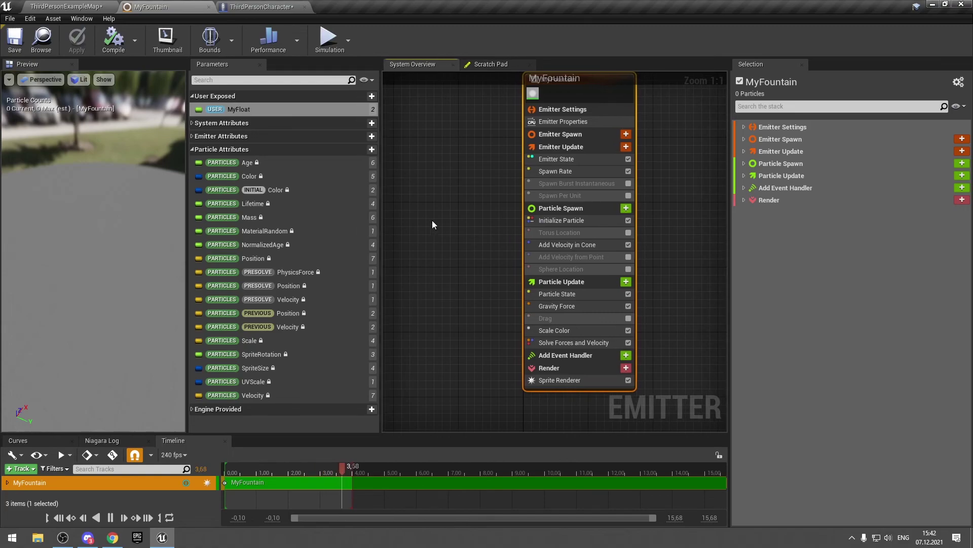
right_click_drag(432, 220, 402, 242)
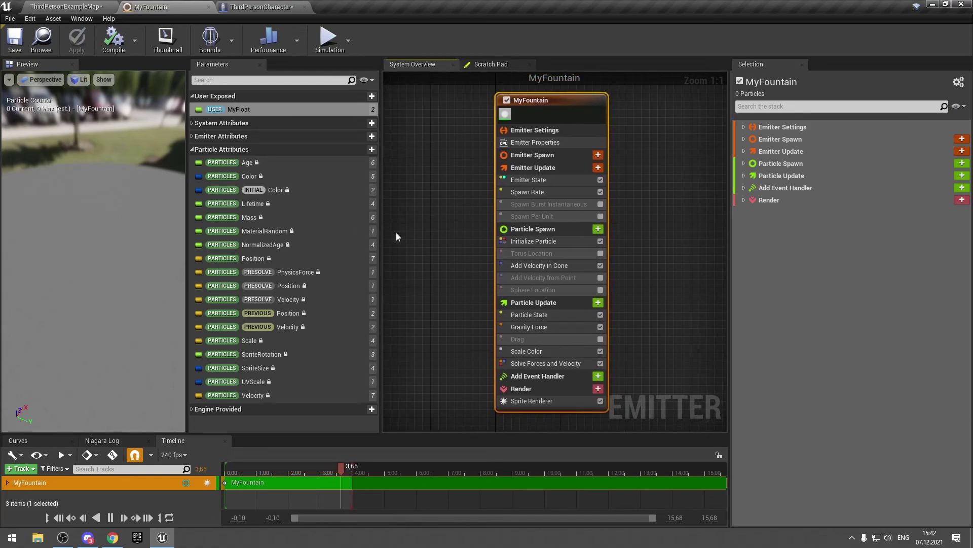
left_click(405, 233)
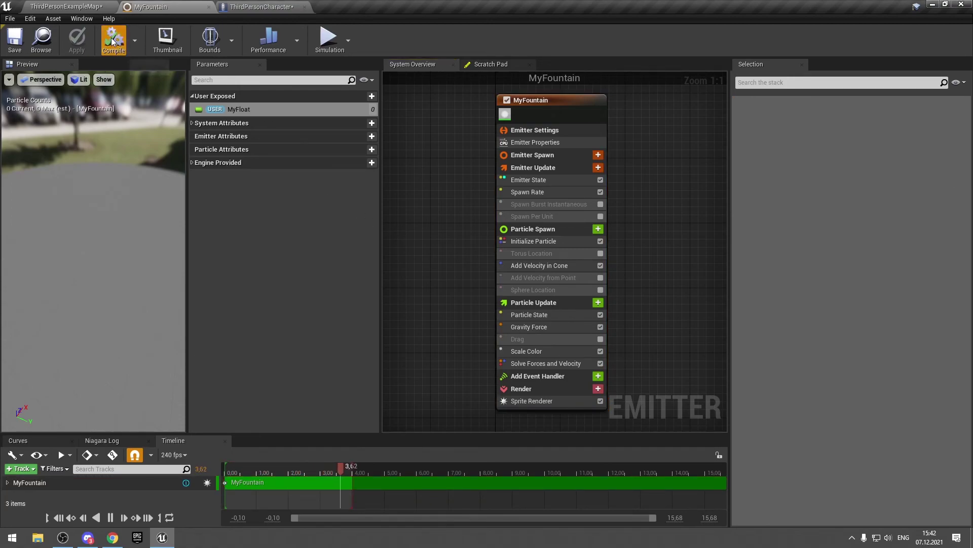
left_click(20, 35)
Create NewNiagaraSystem in the VFX folder from the Radial Burst template and open it.
left_click(66, 6)
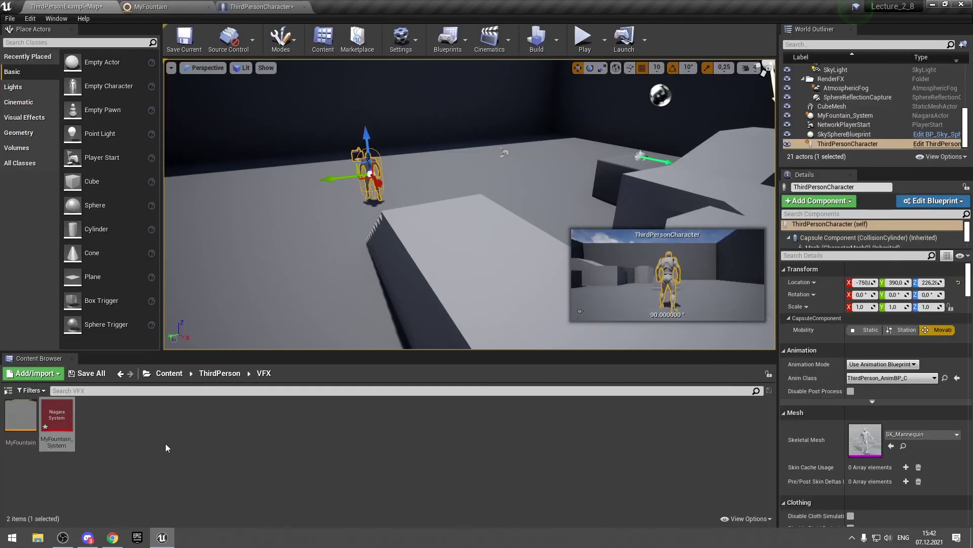
right_click(124, 427)
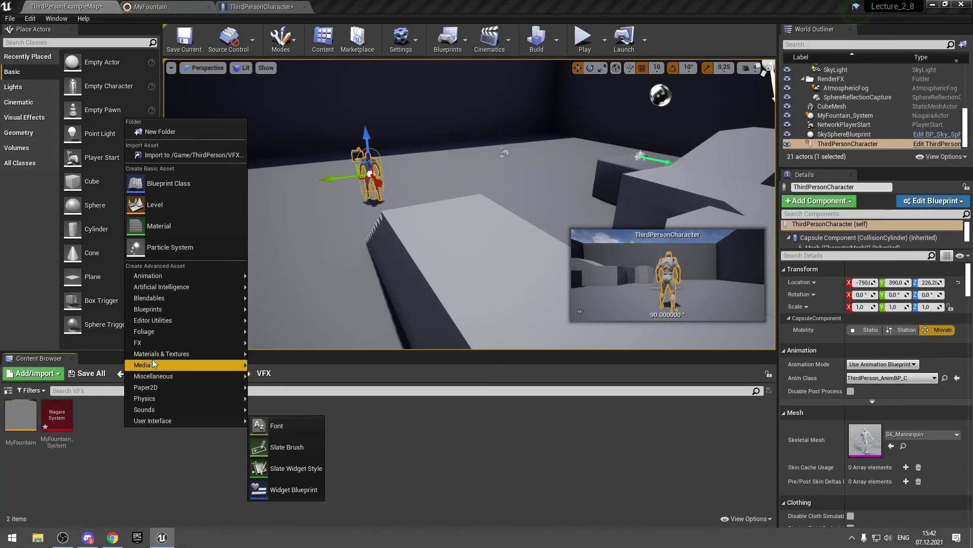
mouse_move(164, 340)
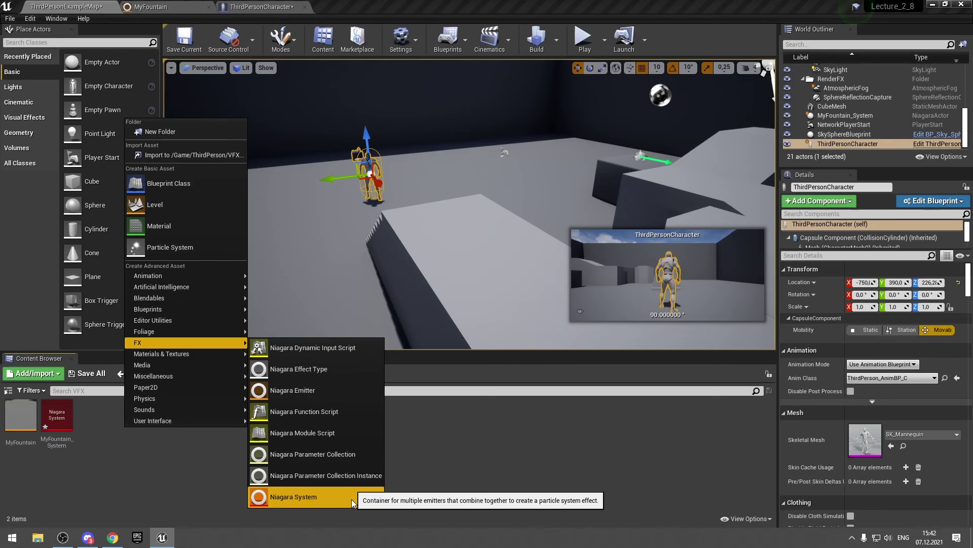
left_click(352, 499)
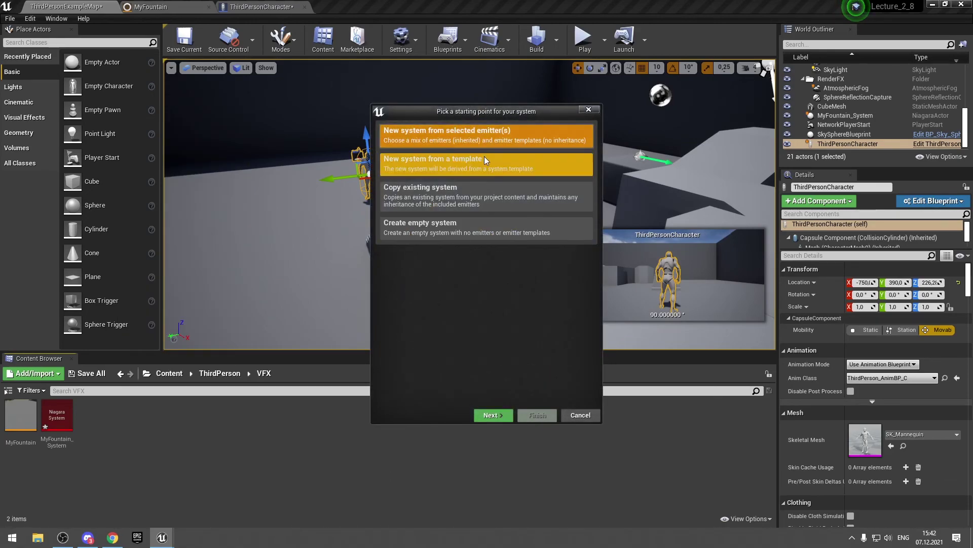
left_click(485, 156)
left_click(503, 416)
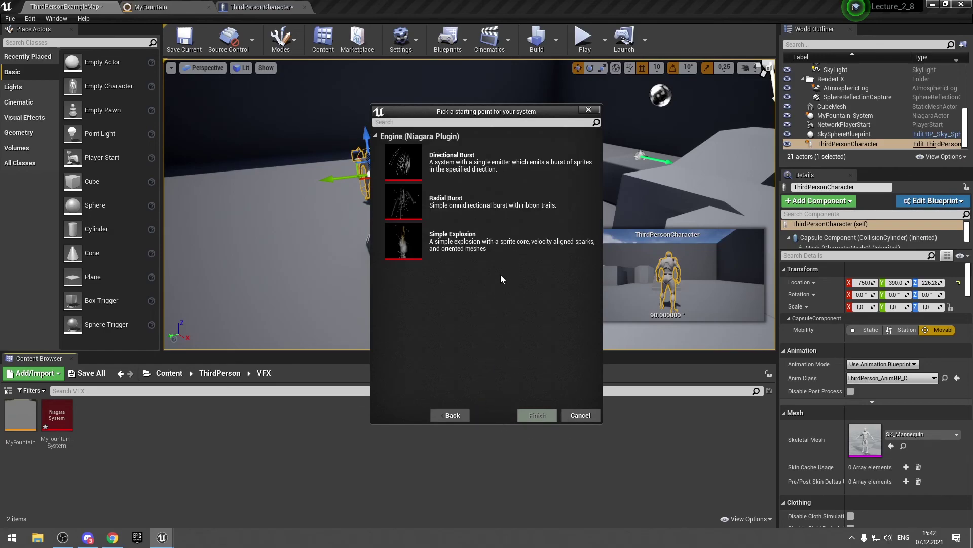
left_click(494, 198)
left_click(537, 415)
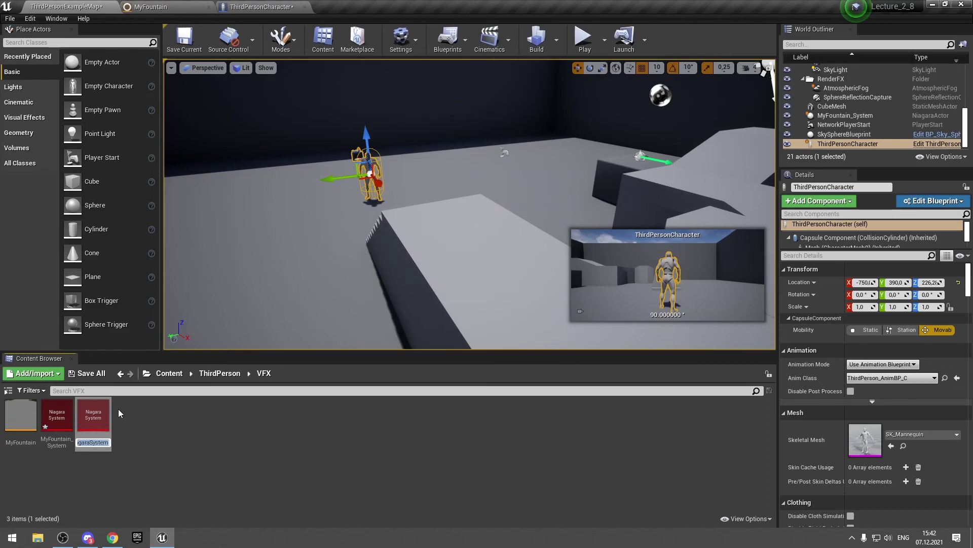
double_click(94, 413)
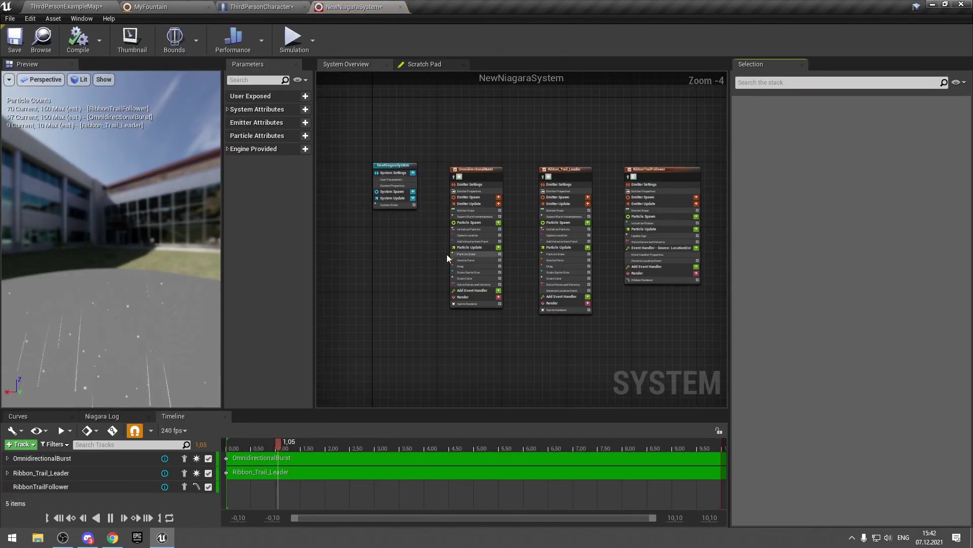
Disable the OmnidirectionalBurst emitter in the NewNiagaraSystem graph.
left_click_drag(702, 131, 430, 288)
left_click(537, 137)
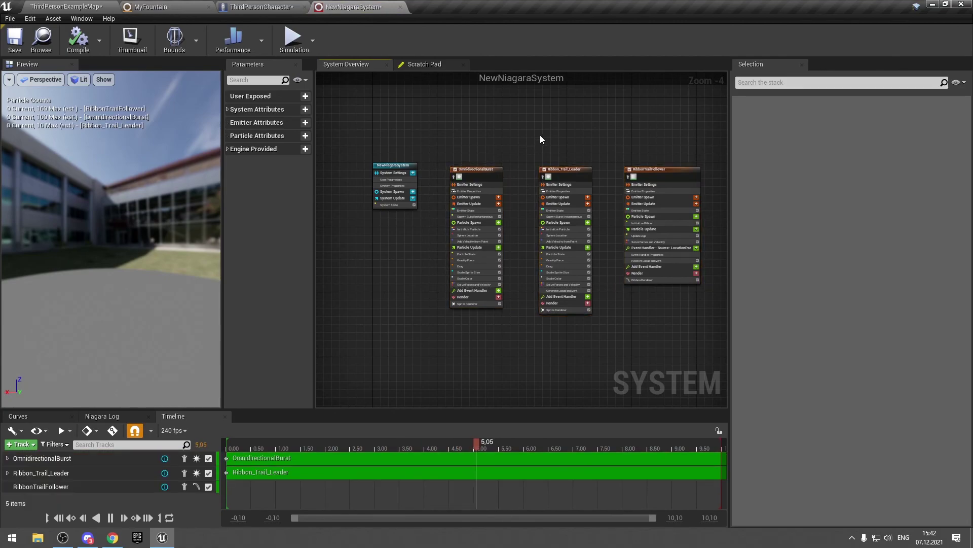
scroll(540, 139, "up", 1)
scroll(530, 150, "up", 1)
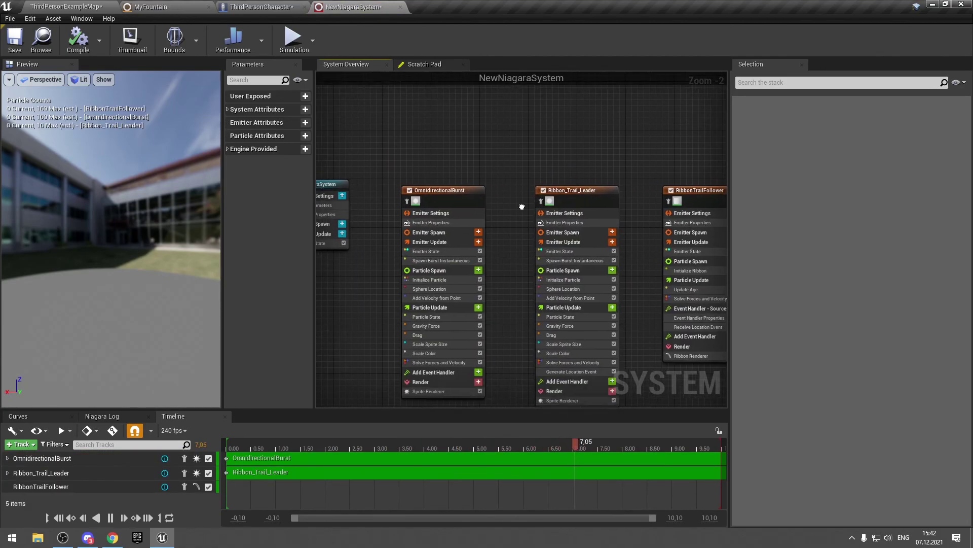
right_click_drag(522, 207, 525, 200)
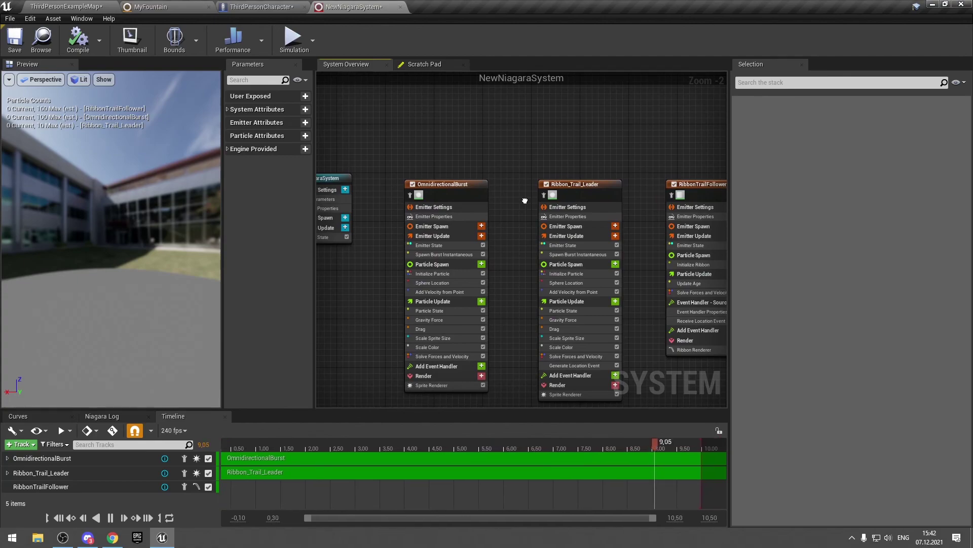
right_click_drag(525, 200, 461, 207)
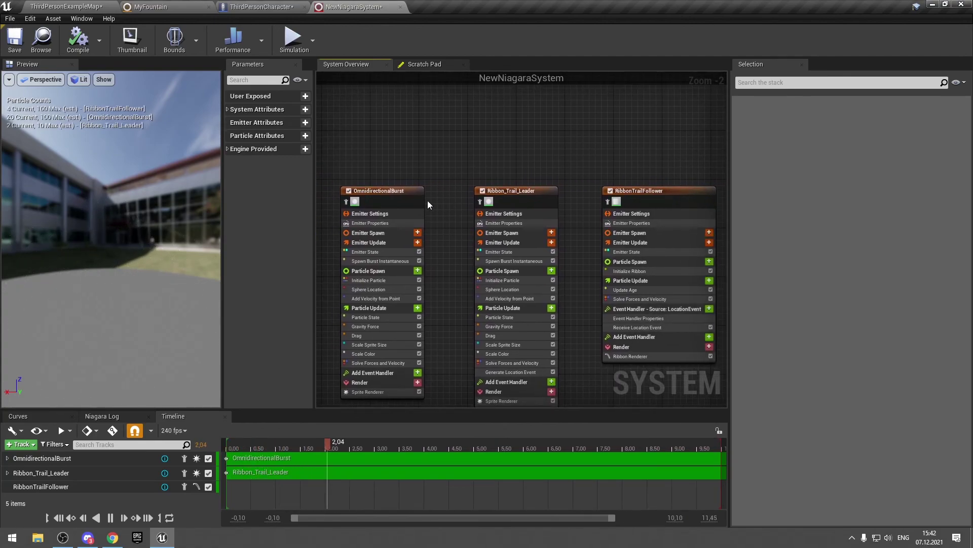
left_click(349, 191)
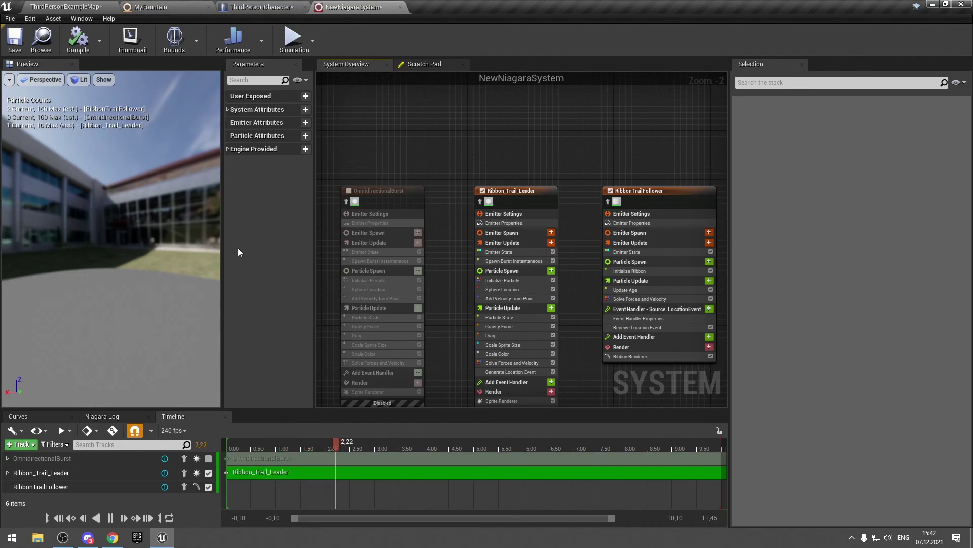
Pause the preview at 0.57 seconds and orbit around the ribbon trail arcs.
key("space")
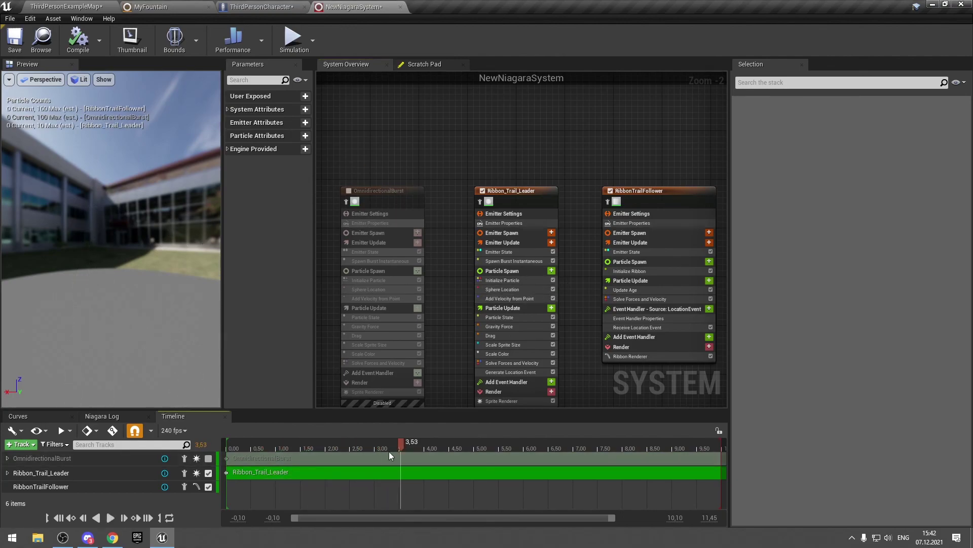
left_click_drag(389, 451, 255, 452)
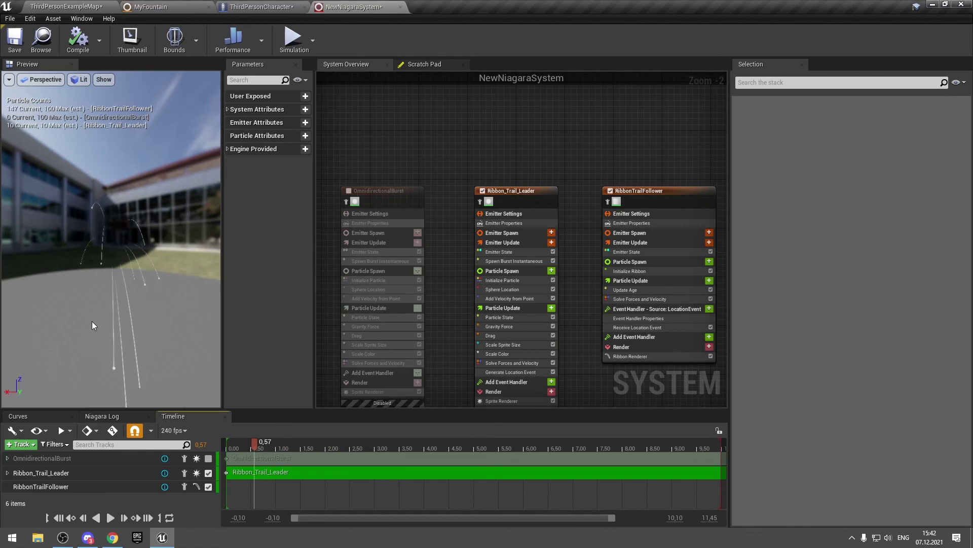
left_click_drag(92, 321, 115, 281)
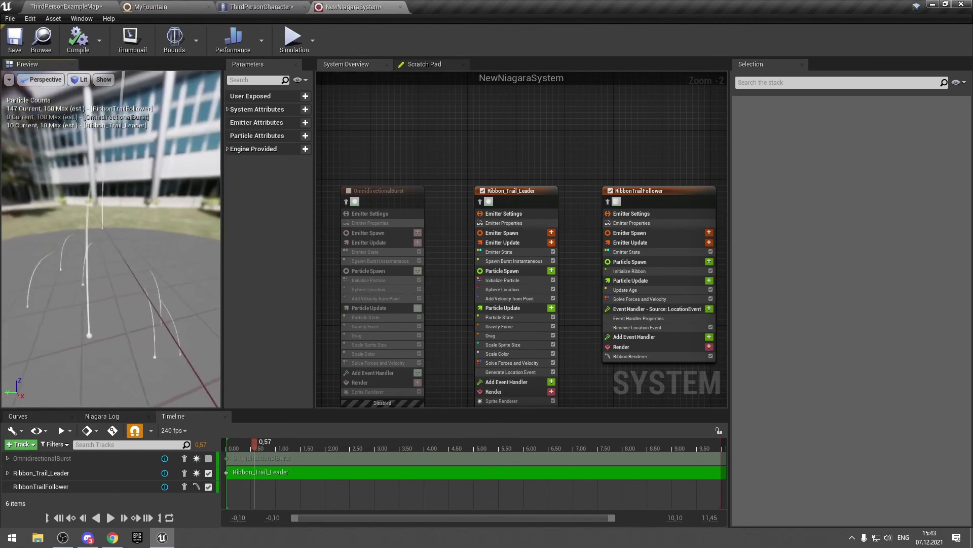
left_click_drag(138, 187, 122, 132)
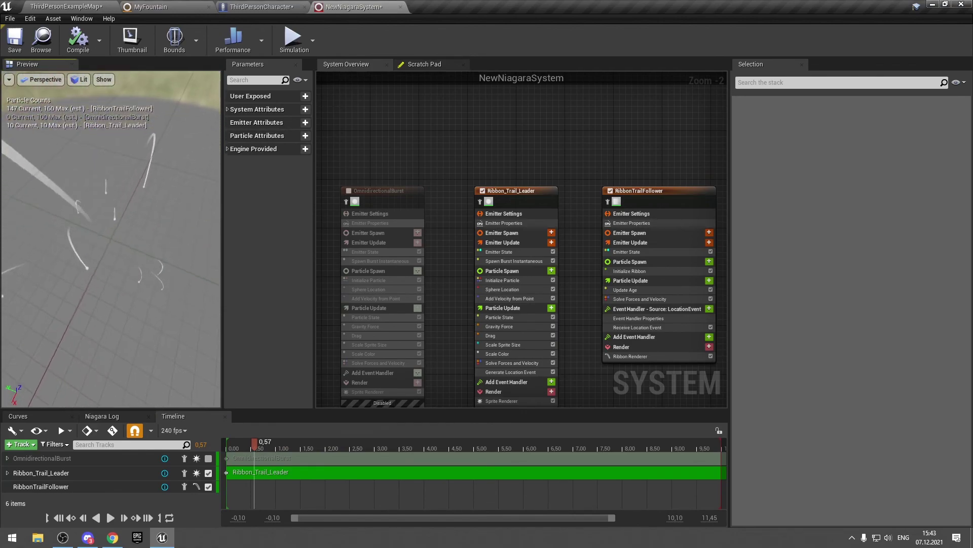
left_click_drag(95, 273, 94, 249)
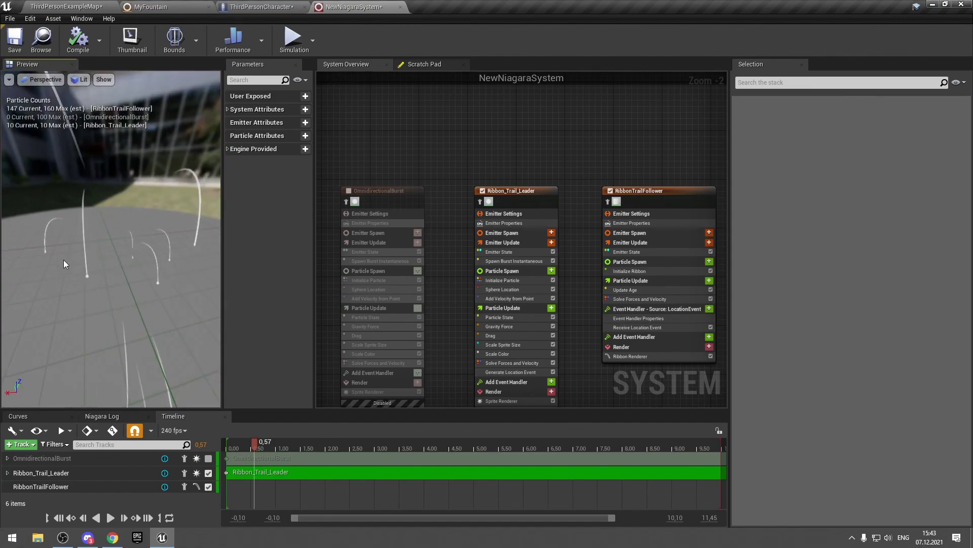
Toggle the RibbonTrailFollower emitter off and on to compare the ribbons, leaving it enabled.
left_click(632, 227)
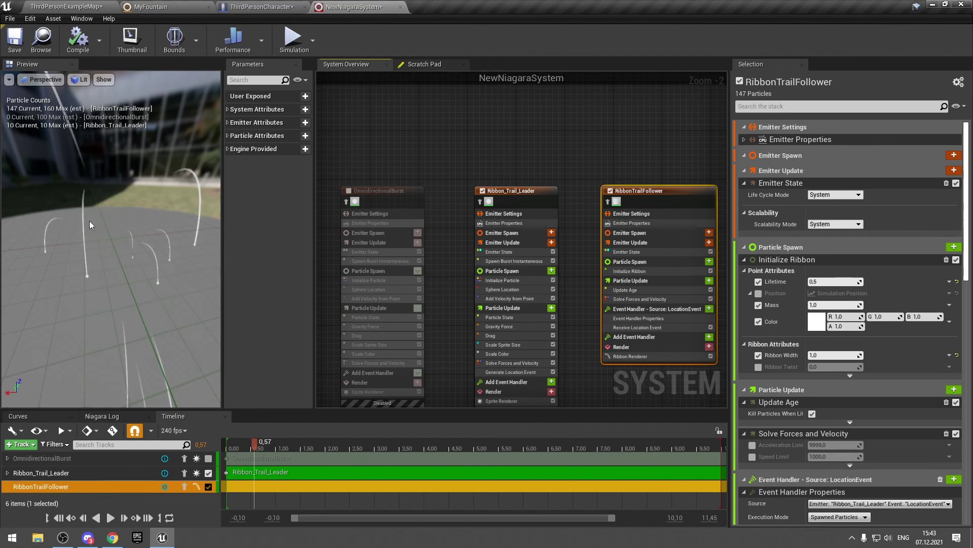
left_click(610, 191)
left_click(610, 191)
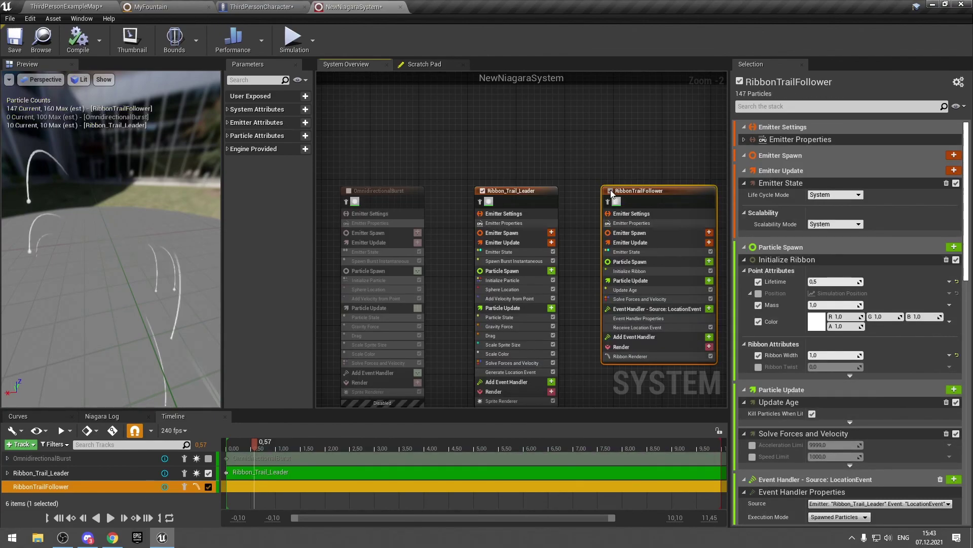
left_click(611, 190)
left_click(610, 191)
left_click(611, 190)
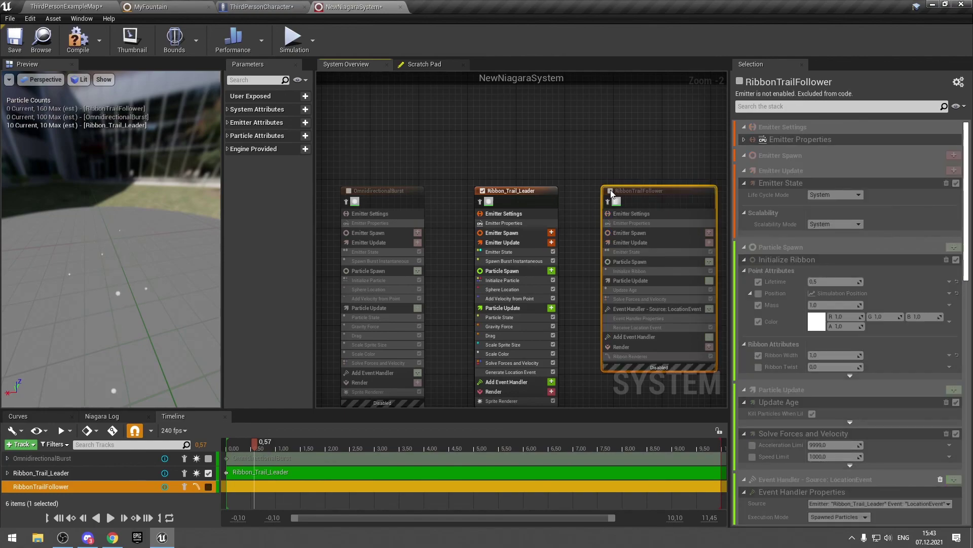
left_click(610, 191)
left_click_drag(108, 225, 86, 253)
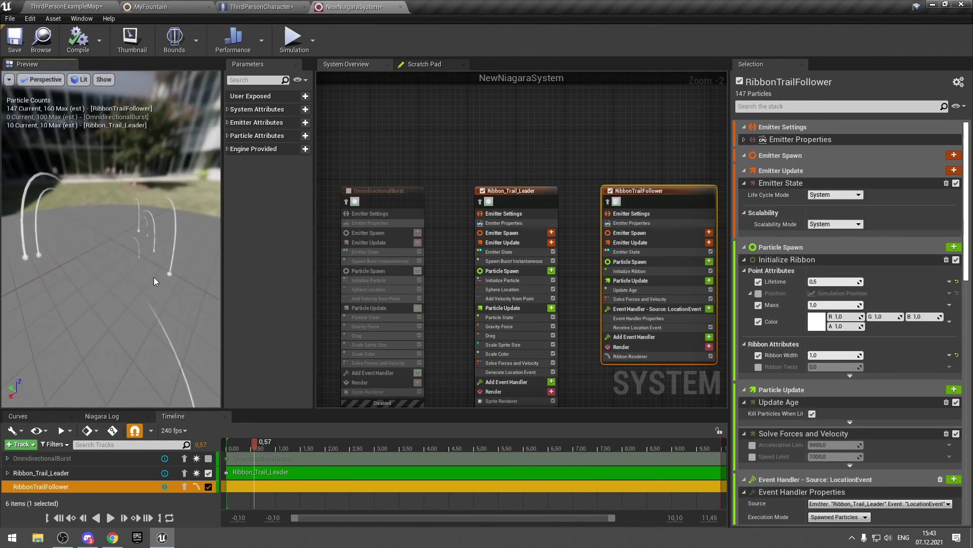
Review RibbonTrailFollower's stack, then save NewNiagaraSystem and deselect the emitter.
scroll(804, 257, "down", 3)
scroll(804, 258, "down", 4)
scroll(804, 258, "down", 3)
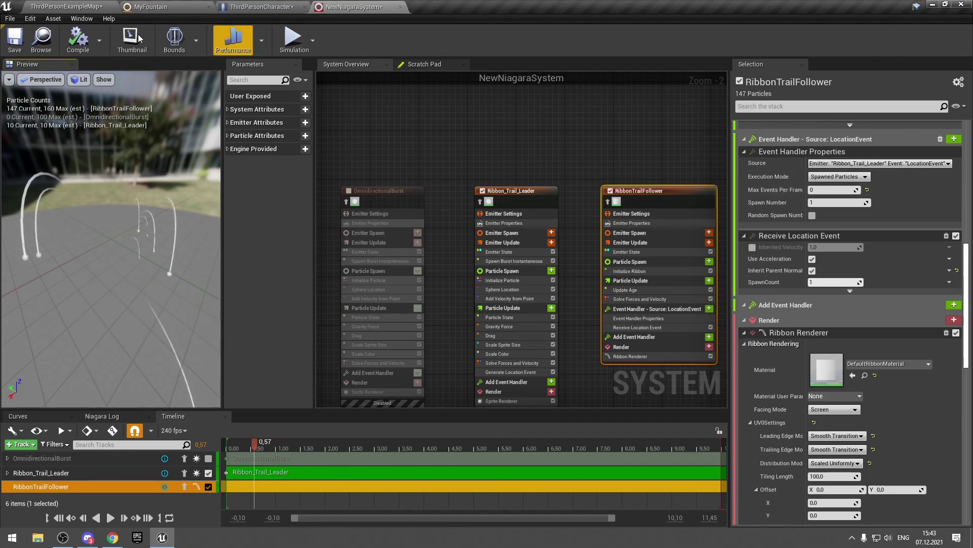
left_click(14, 39)
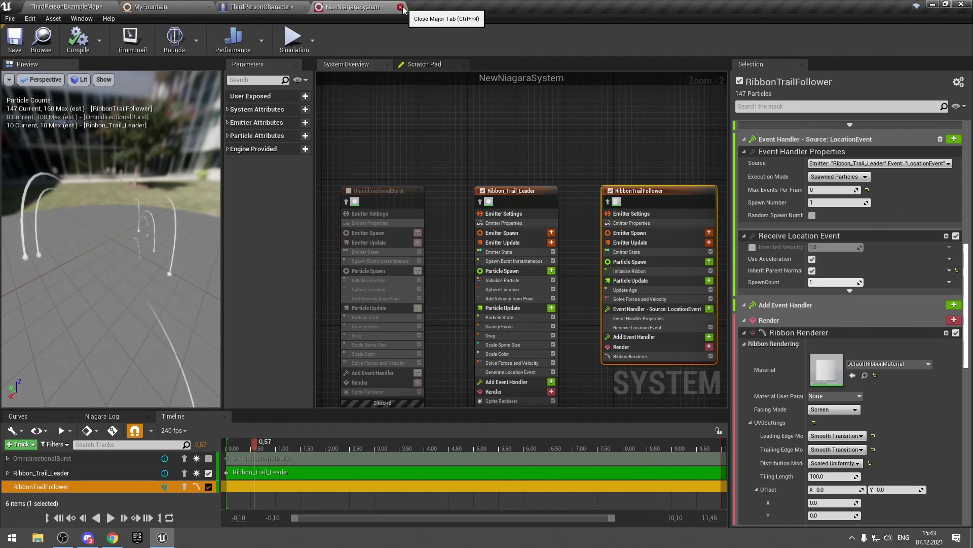
left_click(558, 94)
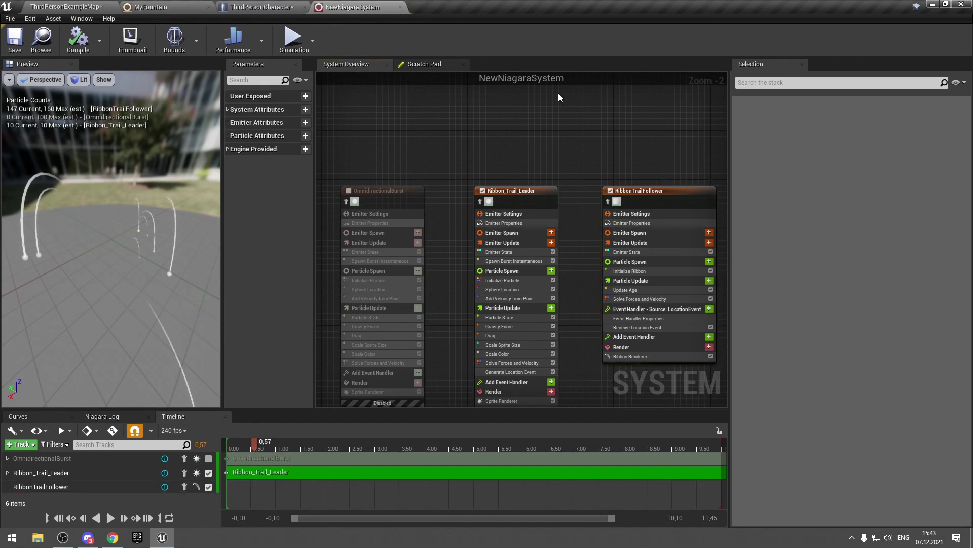